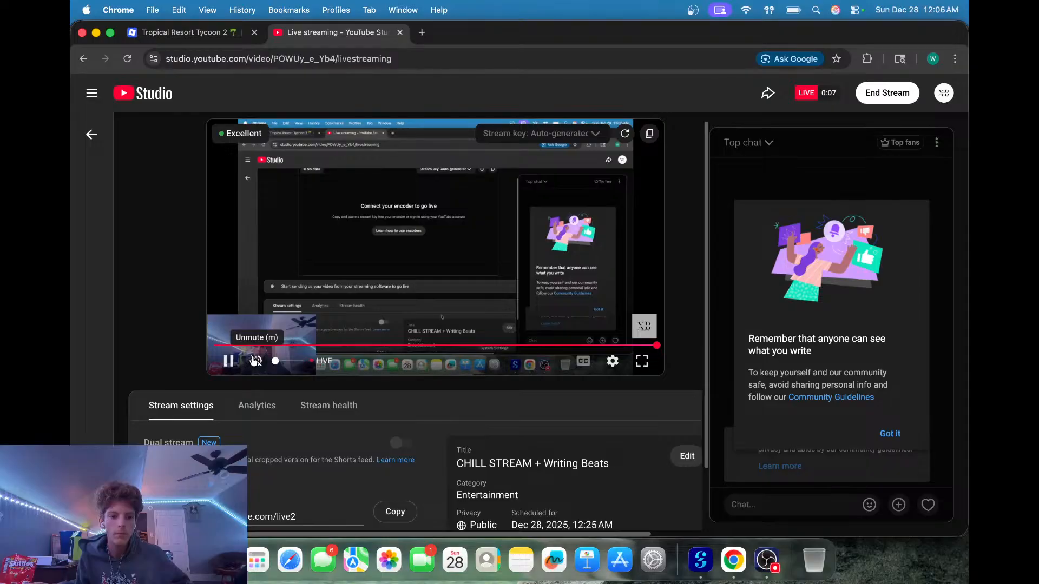
# Unmute the live stream preview and dismiss the community reminder in the live chat.
pyautogui.click(256, 360)
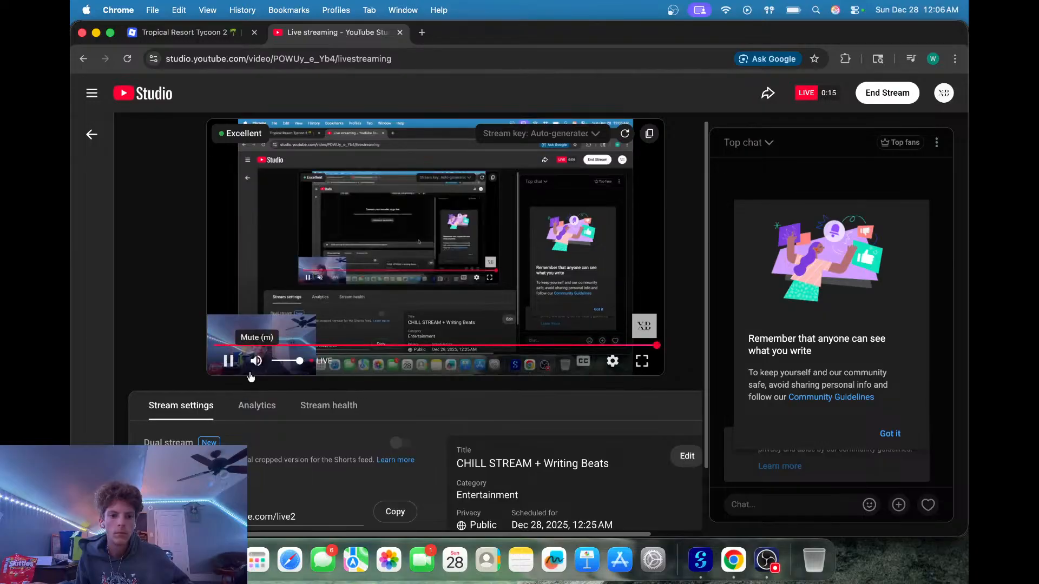
pyautogui.click(772, 572)
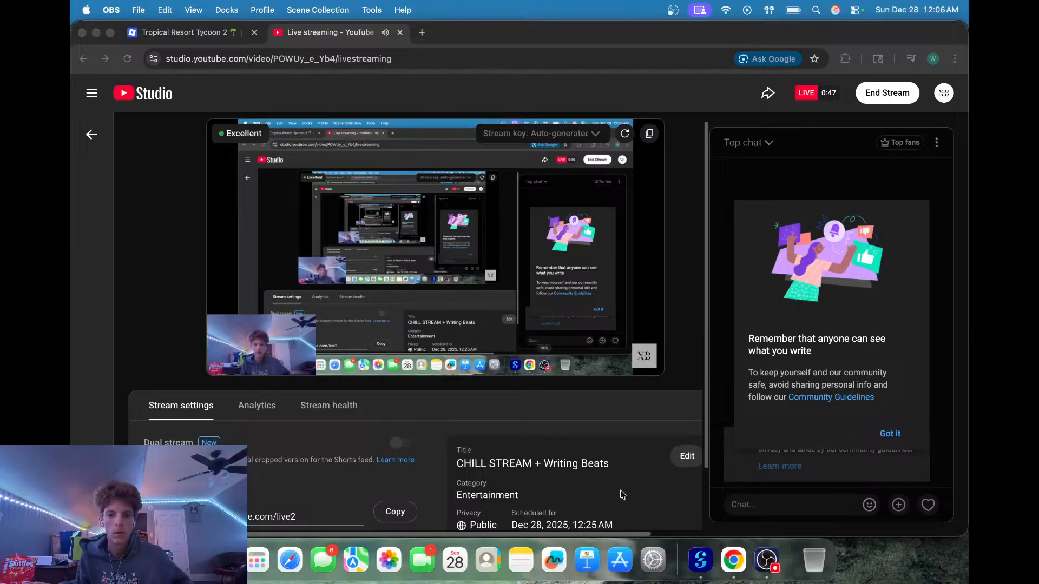
pyautogui.click(733, 560)
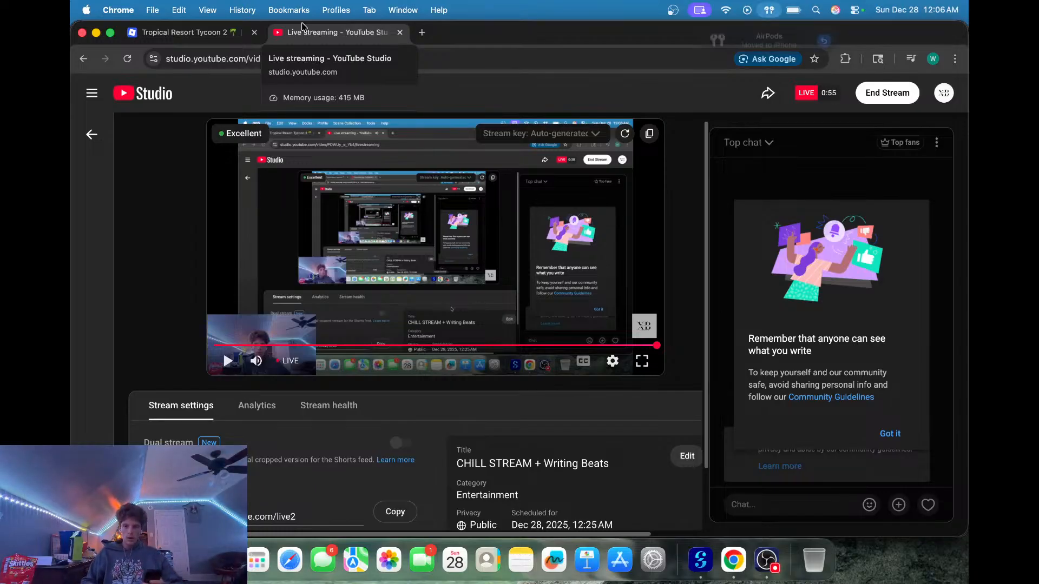
pyautogui.click(892, 433)
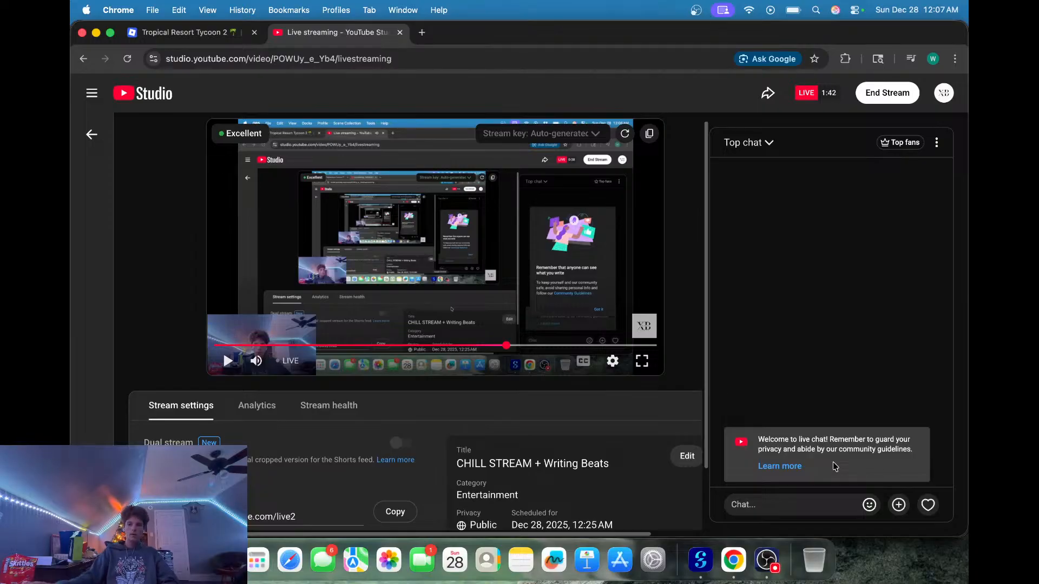
# Switch to MuseScore Studio, open the recent DREAMSCAPE drum corps score and look through its first pages.
pyautogui.click(712, 562)
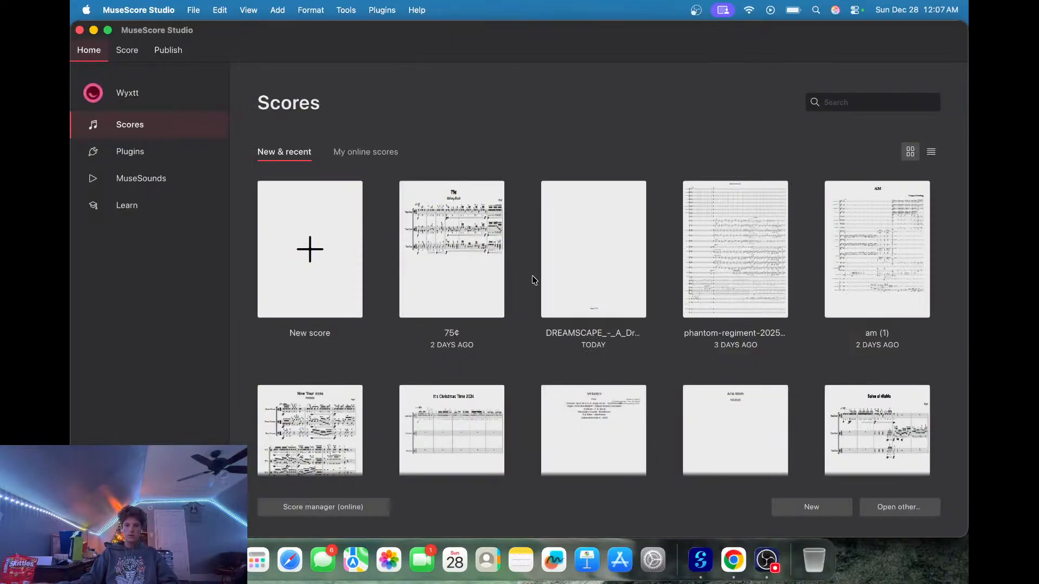
pyautogui.click(589, 283)
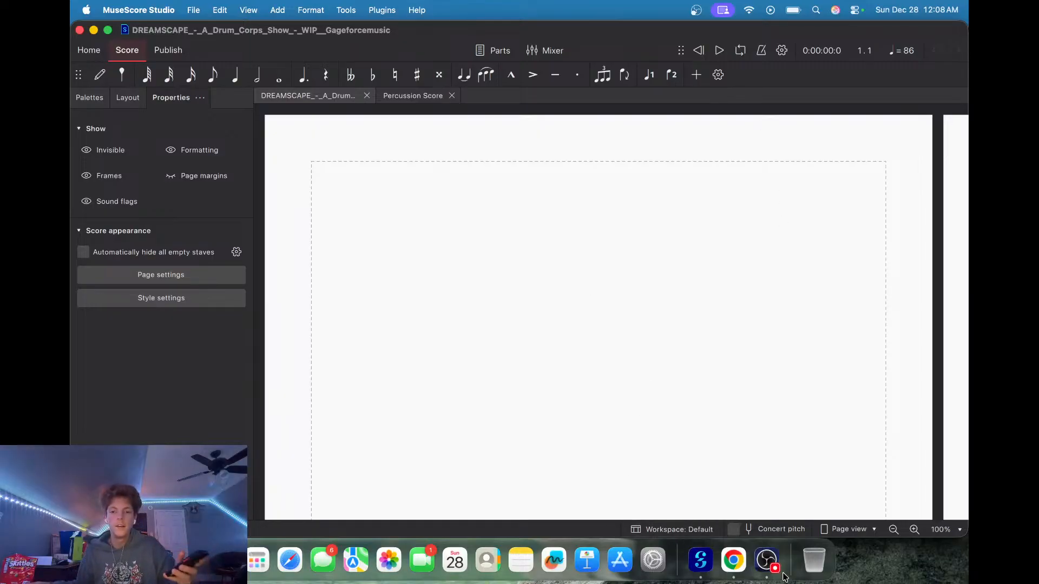
pyautogui.click(767, 560)
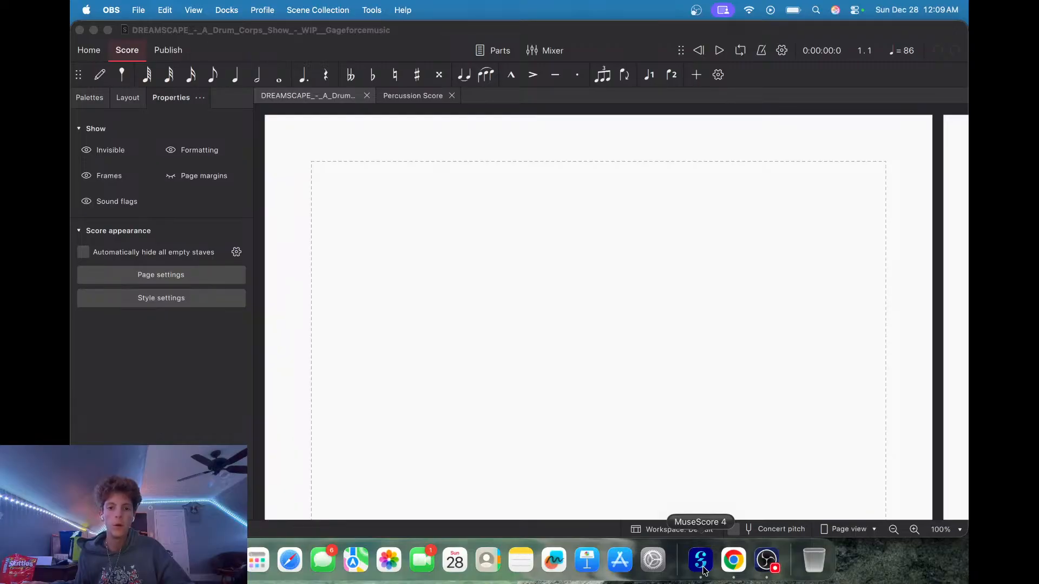
pyautogui.click(701, 563)
pyautogui.moveTo(423, 132); pyautogui.dragTo(306, 108)
pyautogui.moveTo(796, 239); pyautogui.dragTo(414, 120)
pyautogui.scroll(-3, 616, 422)
pyautogui.scroll(-5, 617, 426)
pyautogui.hscroll(8, 689, 395)
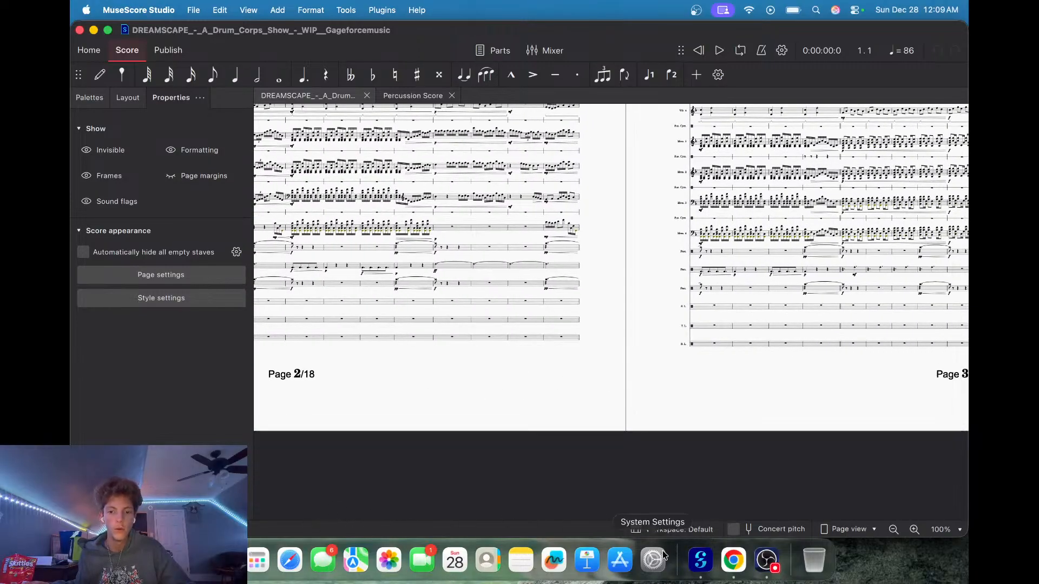
# Switch to Chrome, open YouTube in a new browser tab and view the signed-in account's channel page.
pyautogui.click(734, 560)
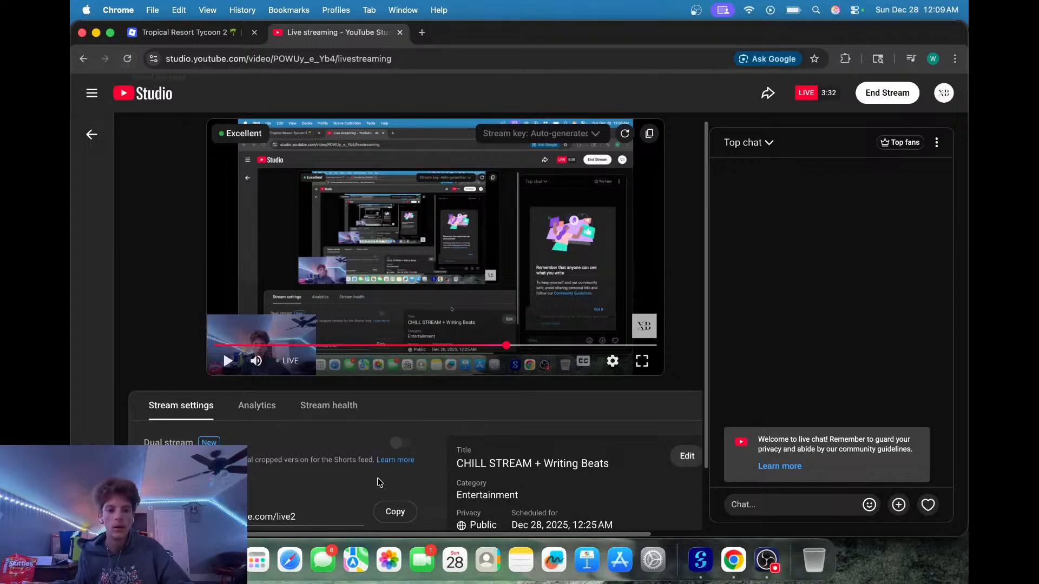
pyautogui.scroll(-5, 395, 467)
pyautogui.scroll(5, 394, 466)
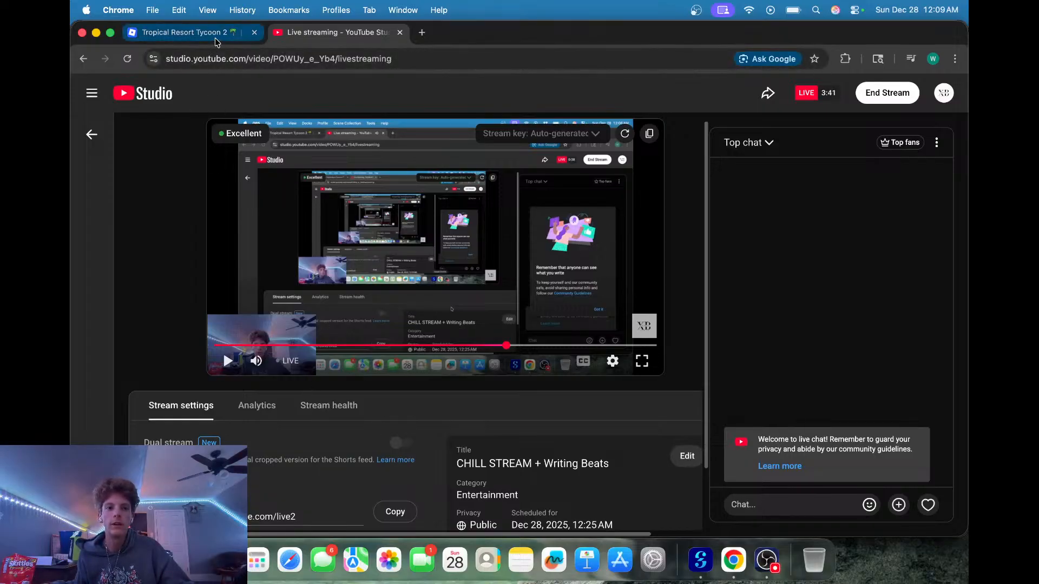
pyautogui.click(422, 33)
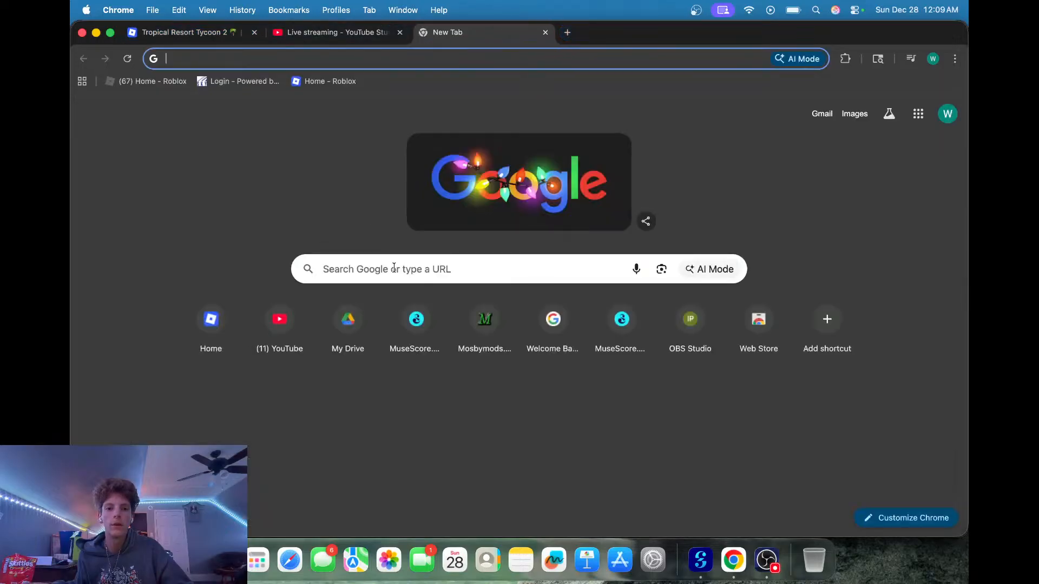
pyautogui.click(300, 340)
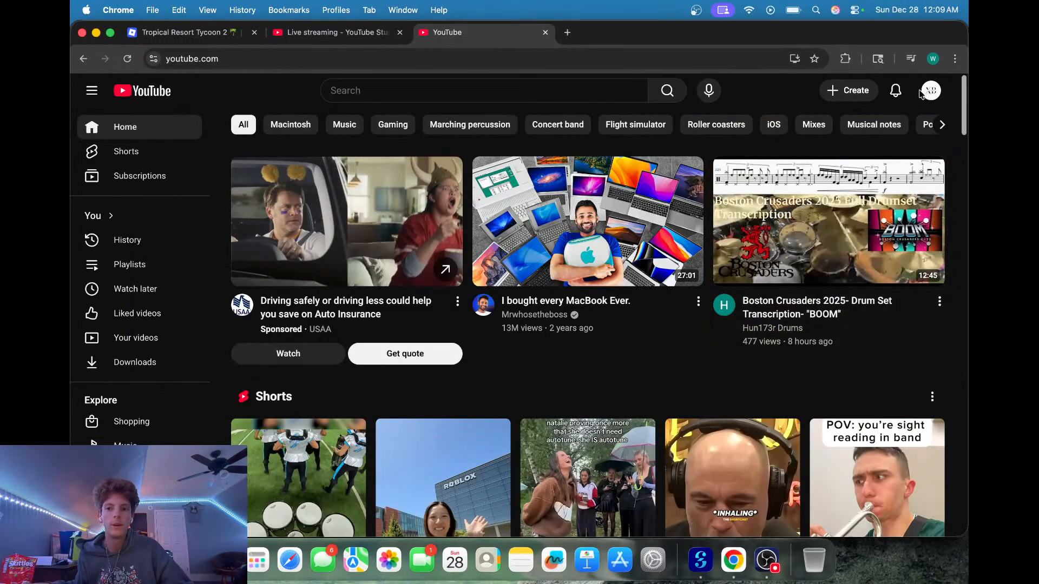
pyautogui.click(925, 94)
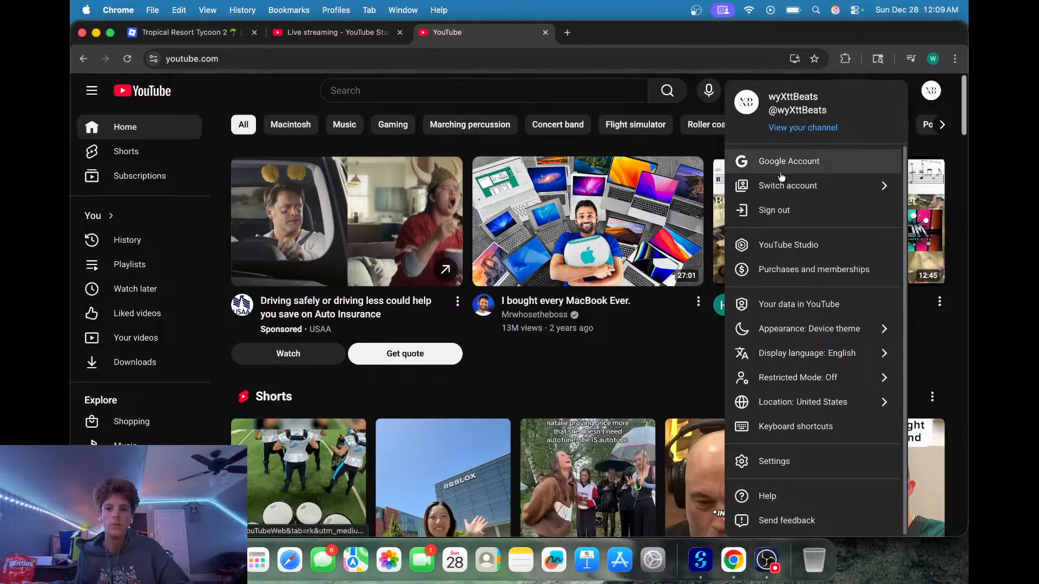
pyautogui.click(788, 130)
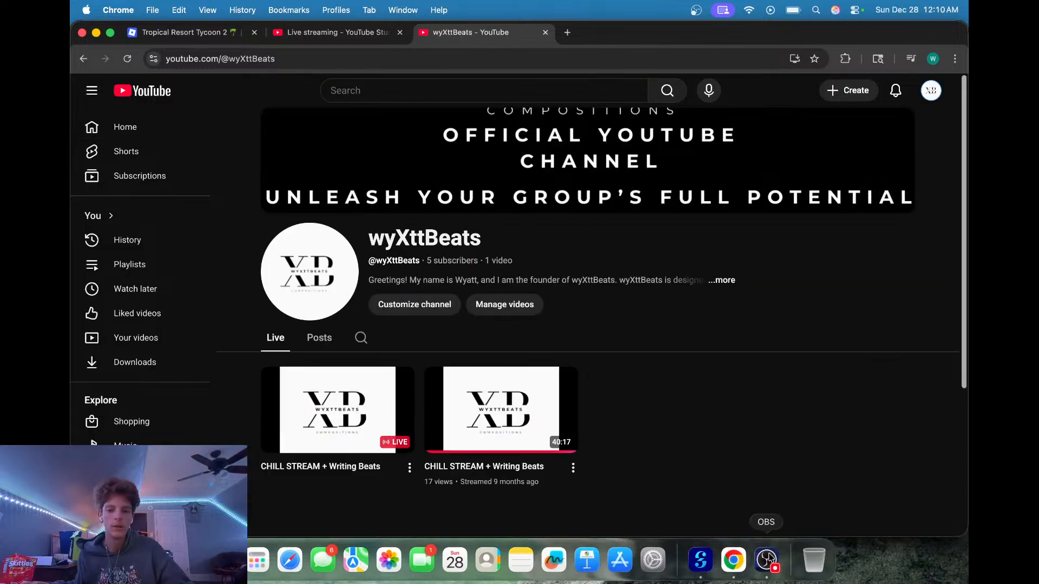
# Return to MuseScore Studio and examine pages 2 to 5 of the DREAMSCAPE score.
pyautogui.click(700, 560)
pyautogui.hscroll(-10, 492, 459)
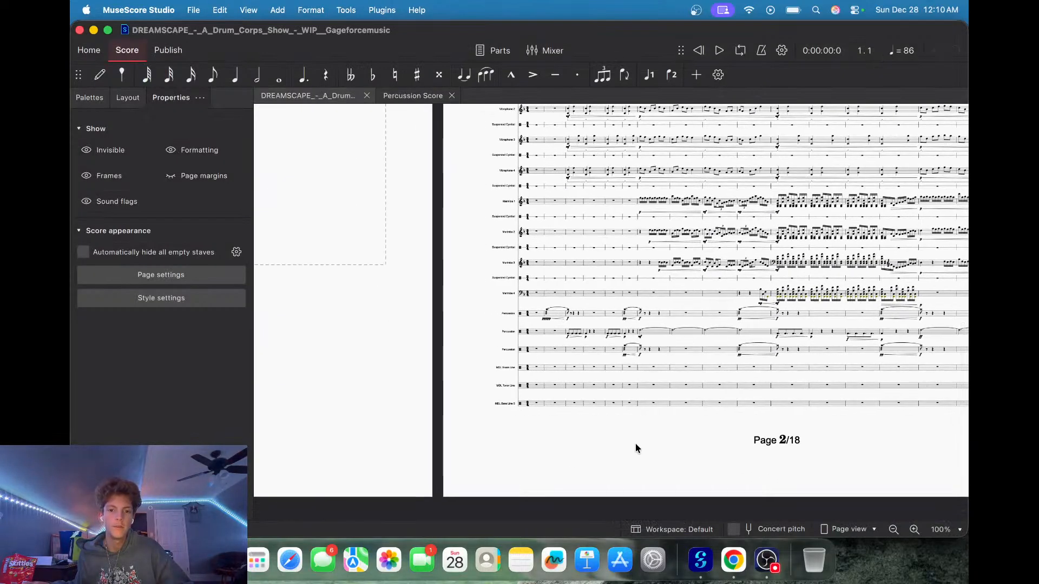
pyautogui.hscroll(5, 635, 444)
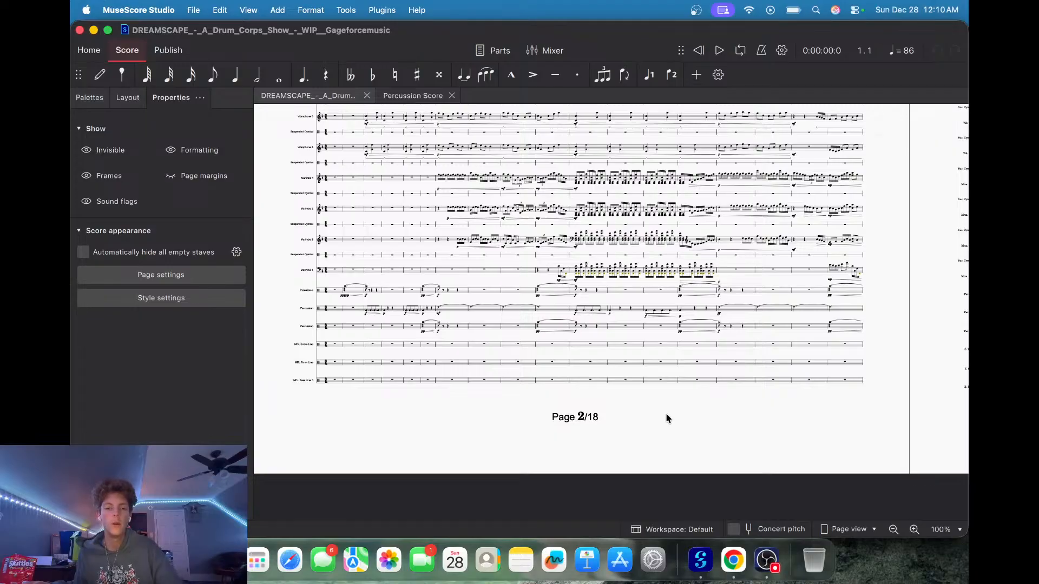
pyautogui.hscroll(15, 732, 416)
pyautogui.hscroll(15, 671, 445)
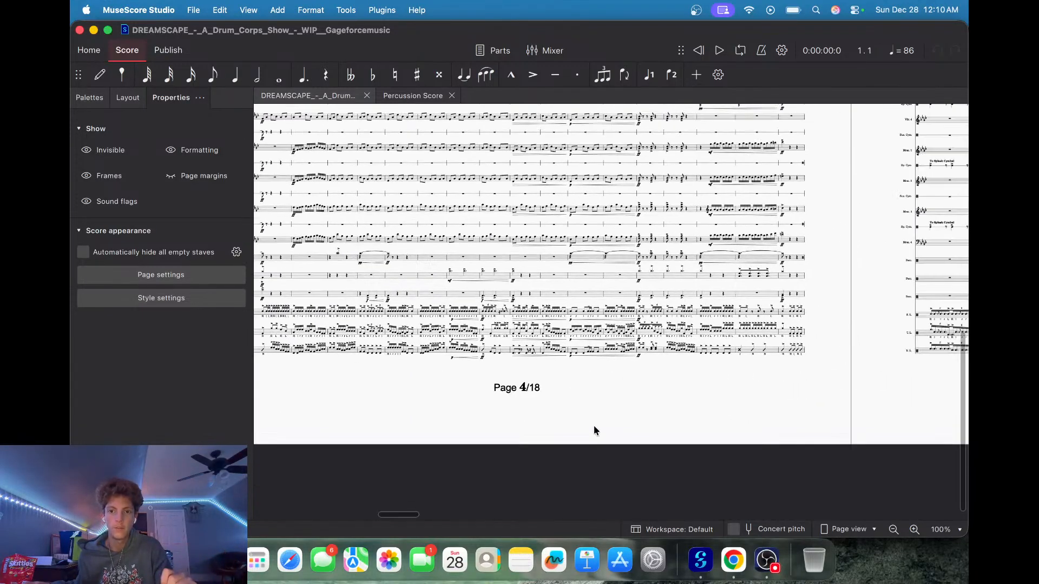
pyautogui.hscroll(8, 617, 424)
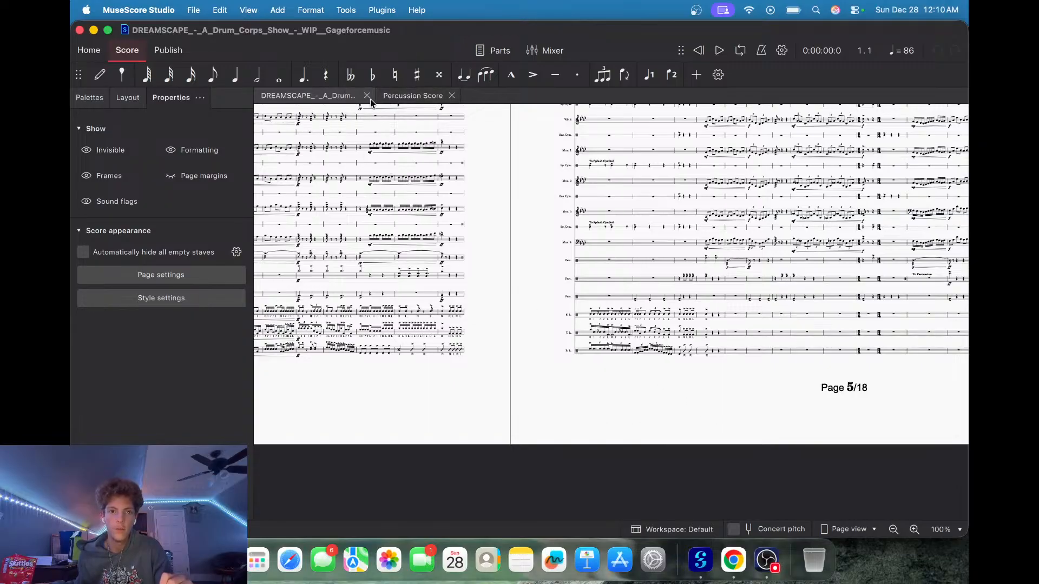
# Close the DREAMSCAPE score and open the Virtuoso (WIP) score from the recent scores.
pyautogui.scroll(-2, 615, 349)
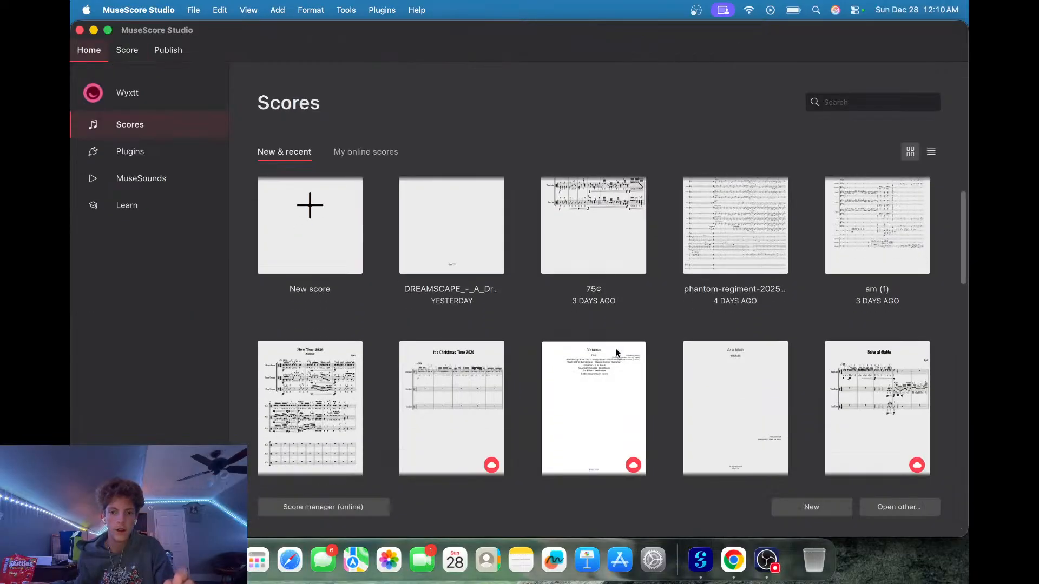
pyautogui.scroll(-2, 646, 380)
pyautogui.scroll(-2, 645, 380)
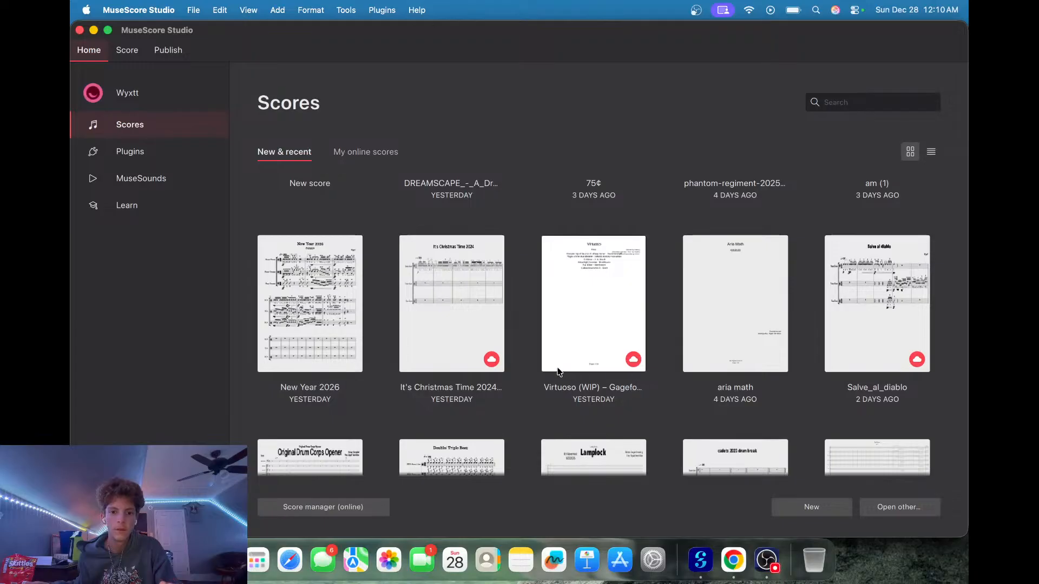
pyautogui.click(585, 339)
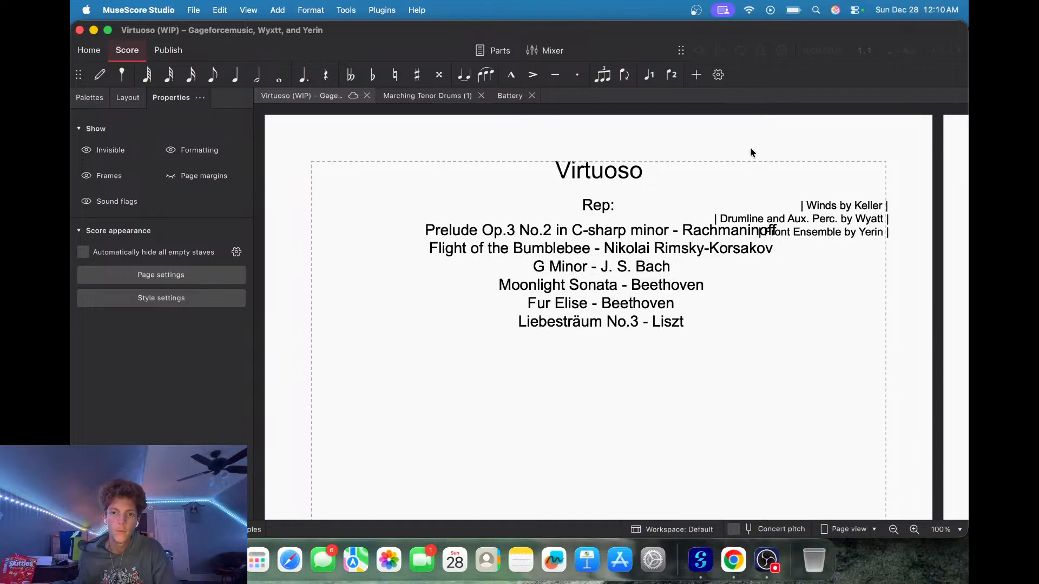
pyautogui.moveTo(750, 148); pyautogui.dragTo(638, 116)
# Launch Discord and view the welcome channel of the Drum Corps server.
pyautogui.click(258, 560)
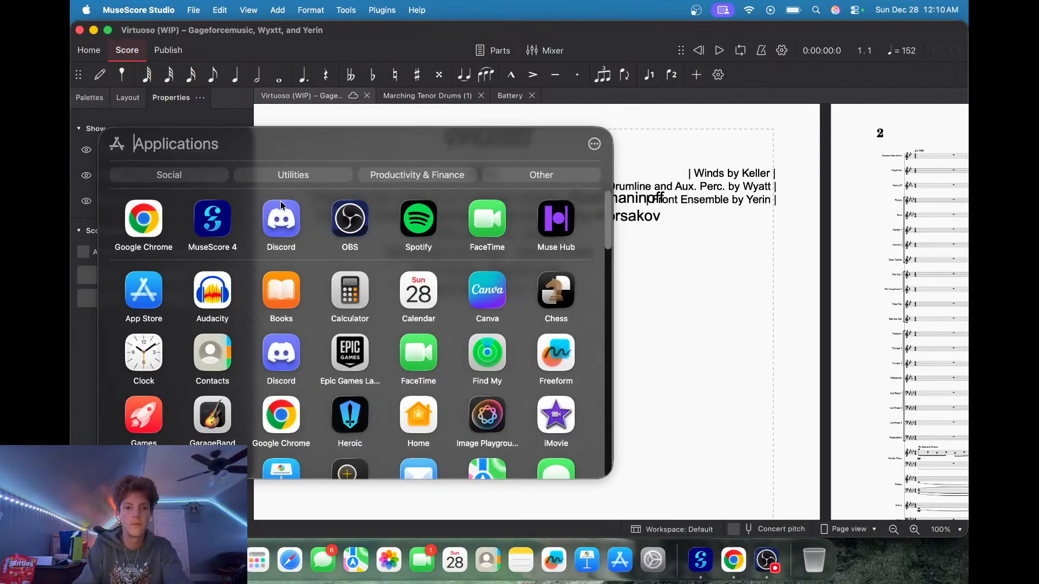
pyautogui.click(281, 222)
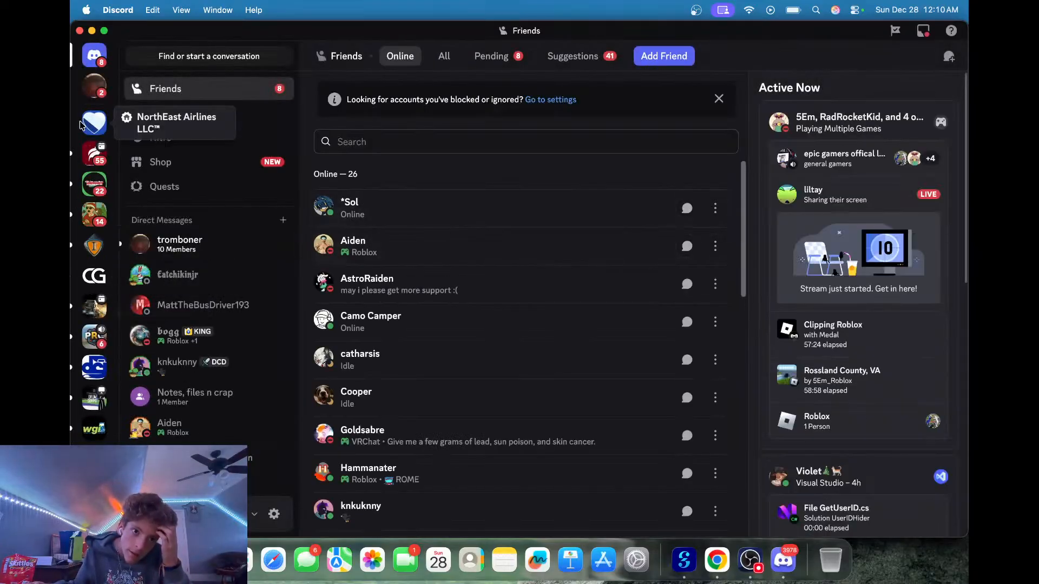
pyautogui.scroll(-5, 82, 308)
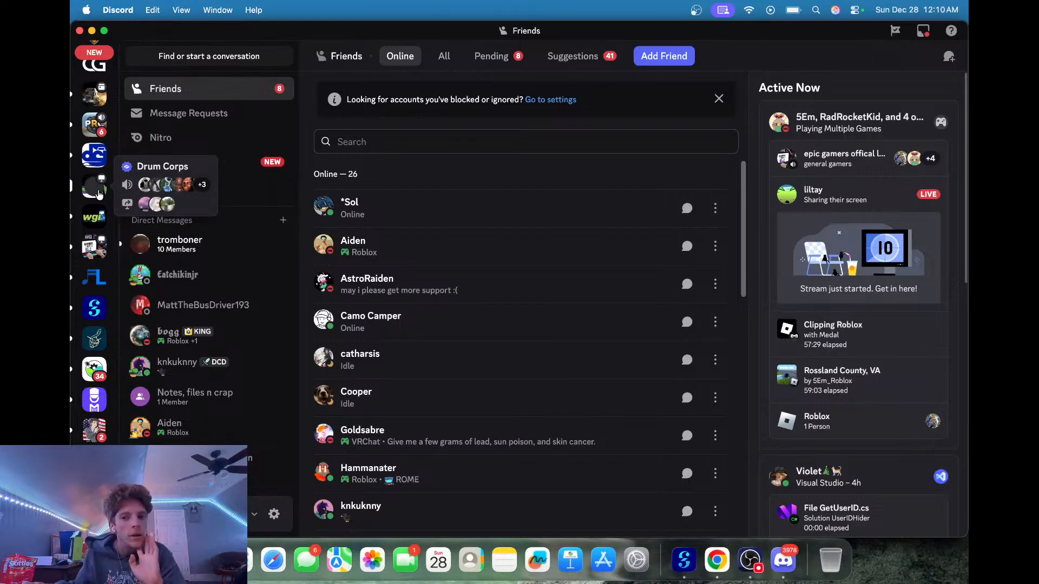
pyautogui.click(99, 192)
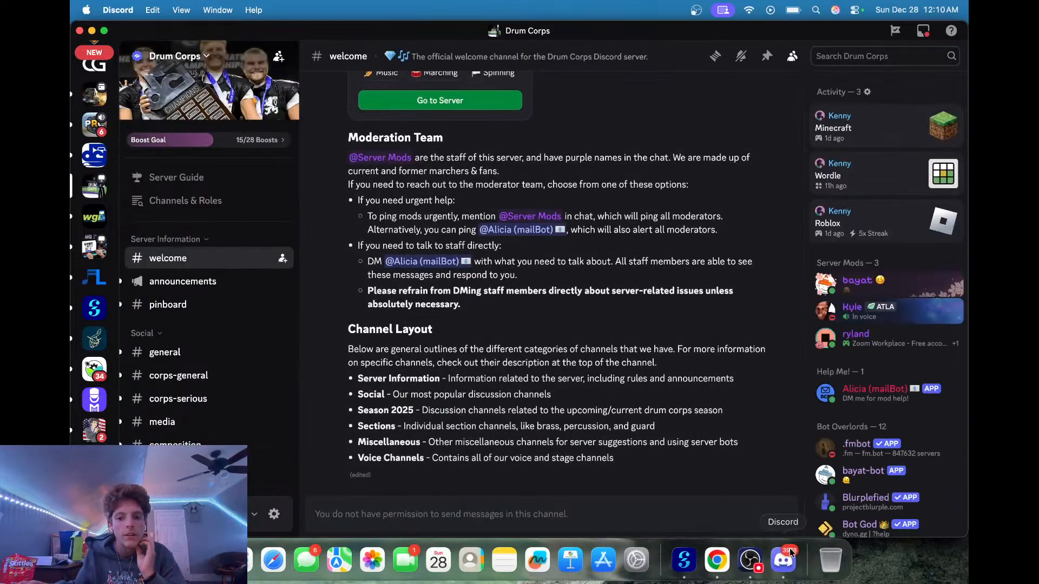
pyautogui.click(746, 565)
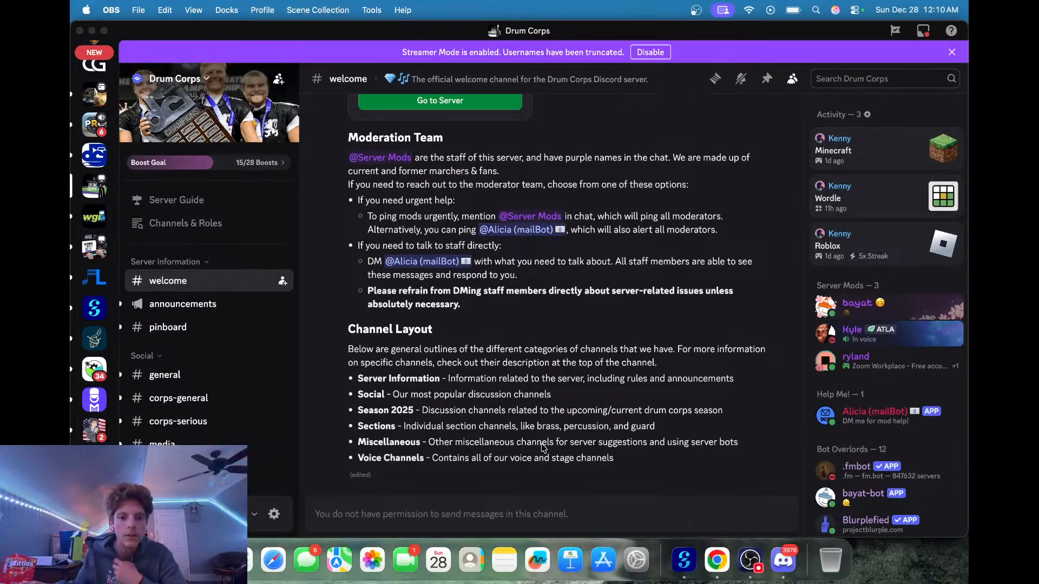
# Return to the Virtuoso score in MuseScore Studio and play it back from measure 244 on page 32.
pyautogui.click(694, 566)
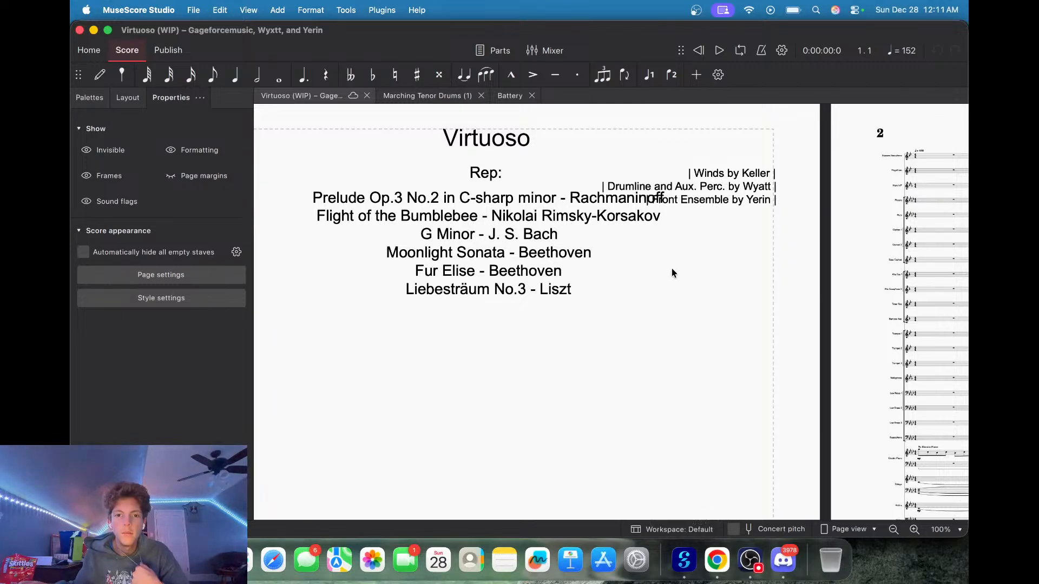
pyautogui.moveTo(798, 288); pyautogui.dragTo(452, 225)
pyautogui.scroll(-10, 475, 255)
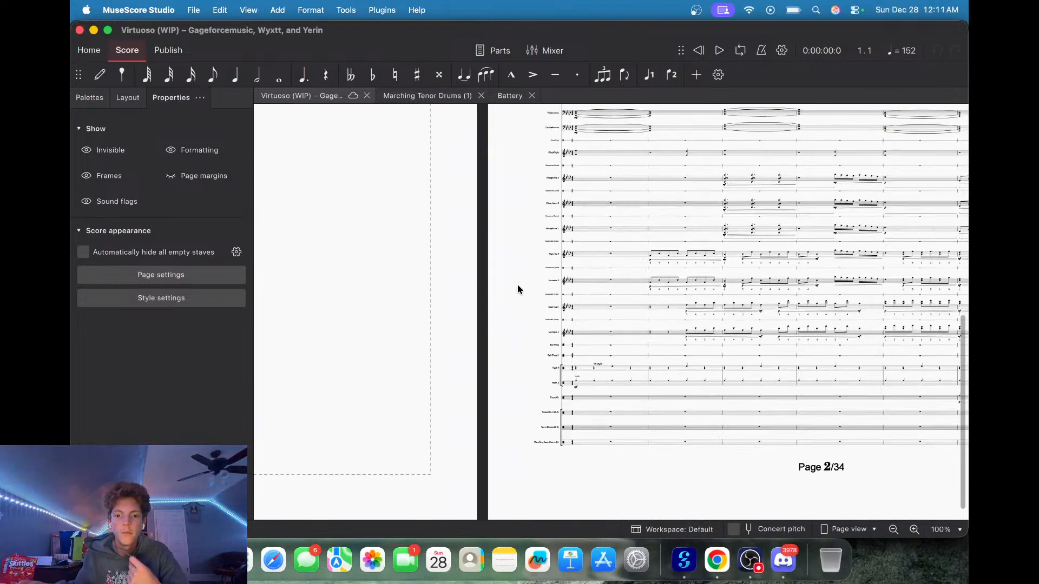
pyautogui.moveTo(282, 517); pyautogui.dragTo(896, 495)
pyautogui.hscroll(5, 897, 494)
pyautogui.hscroll(5, 521, 429)
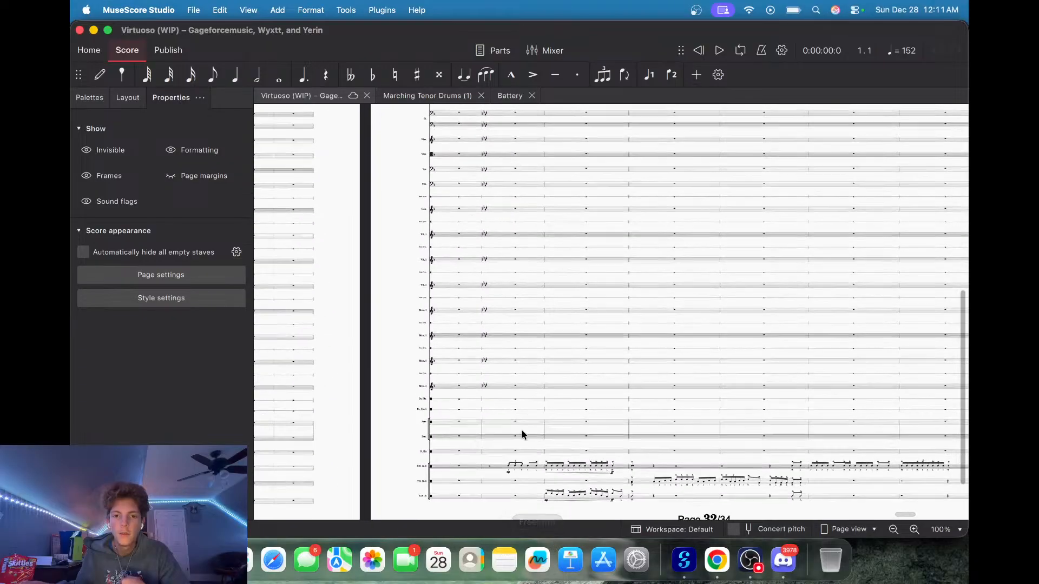
pyautogui.click(600, 316)
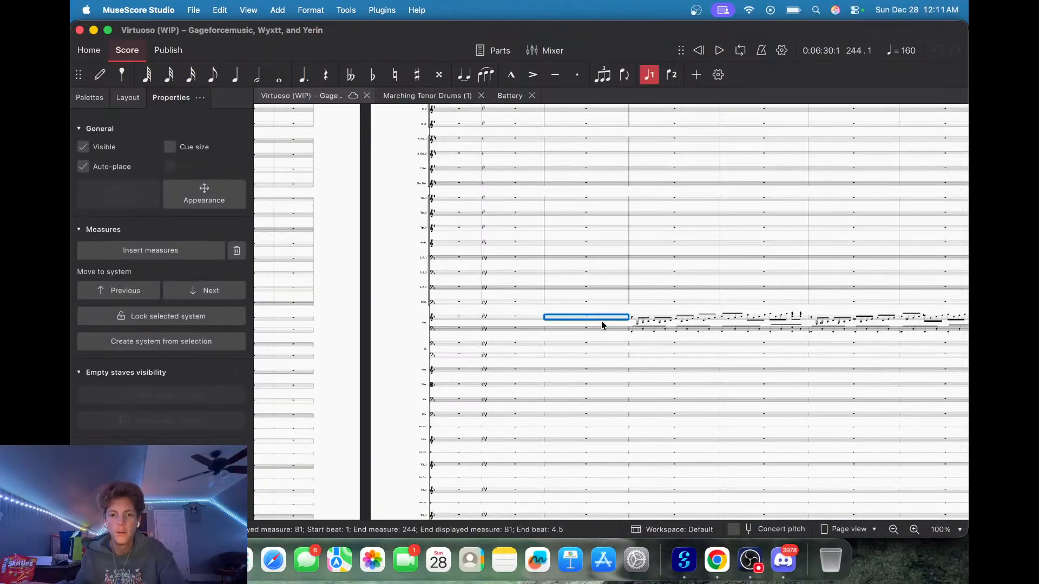
pyautogui.press('space')
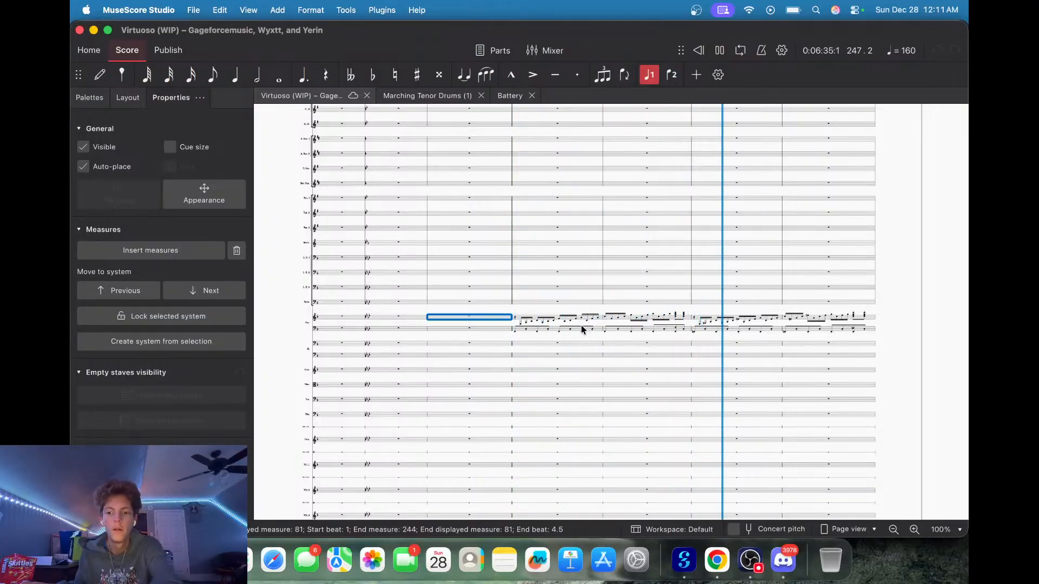
# Raise the system volume and connect the AirPods over Bluetooth.
pyautogui.press('XF86AudioRaiseVolume')
pyautogui.press('XF86AudioRaiseVolume')
pyautogui.press('XF86AudioRaiseVolume')
pyautogui.press('XF86AudioRaiseVolume')
pyautogui.press('XF86AudioRaiseVolume')
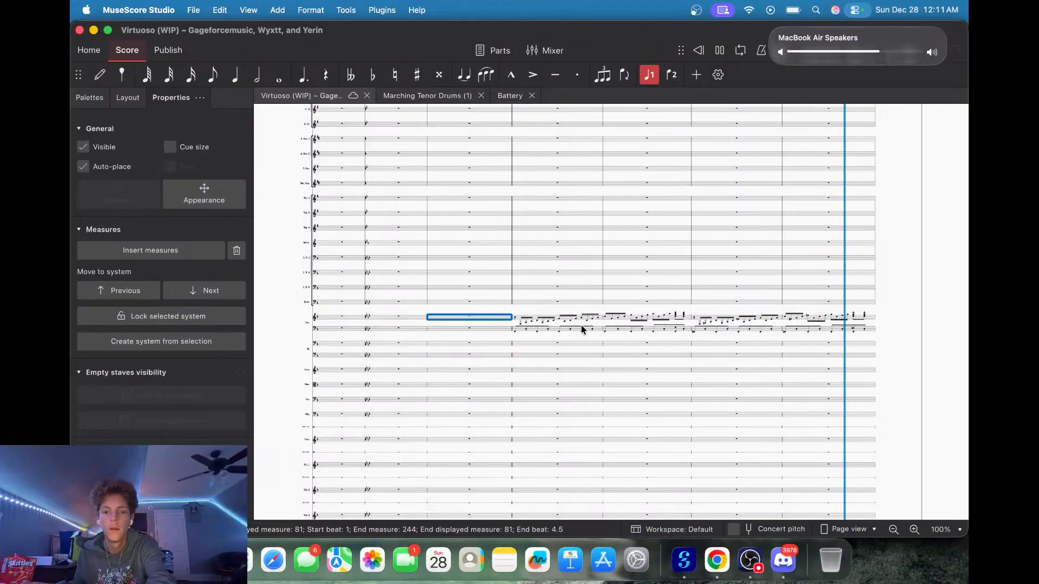
pyautogui.click(855, 10)
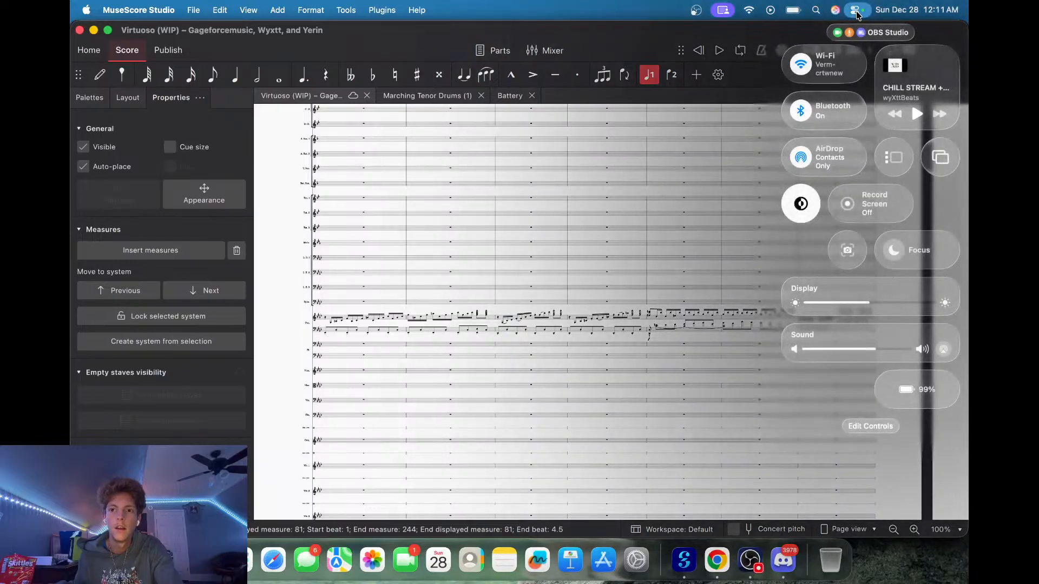
pyautogui.click(854, 113)
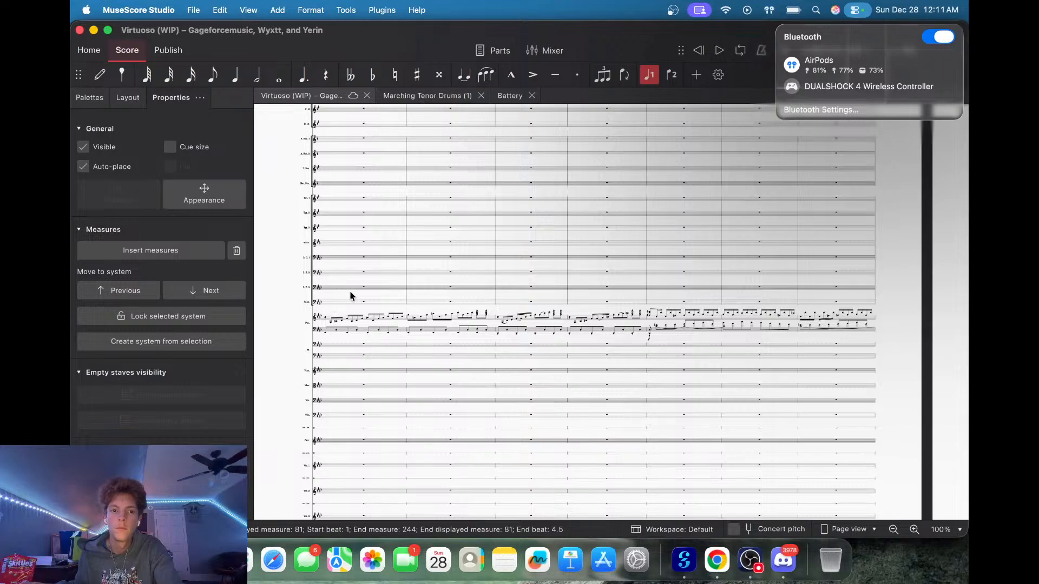
# Play back the Virtuoso score from measure 244 past the last written notes and stop playback.
pyautogui.moveTo(354, 294); pyautogui.dragTo(662, 268)
pyautogui.moveTo(402, 278); pyautogui.dragTo(611, 278)
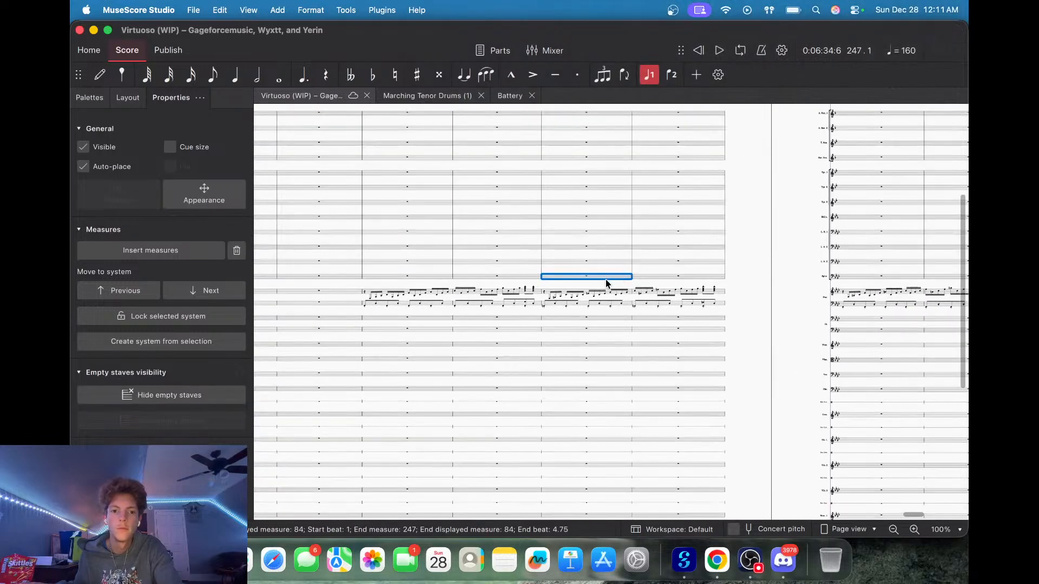
pyautogui.click(330, 292)
pyautogui.press('space')
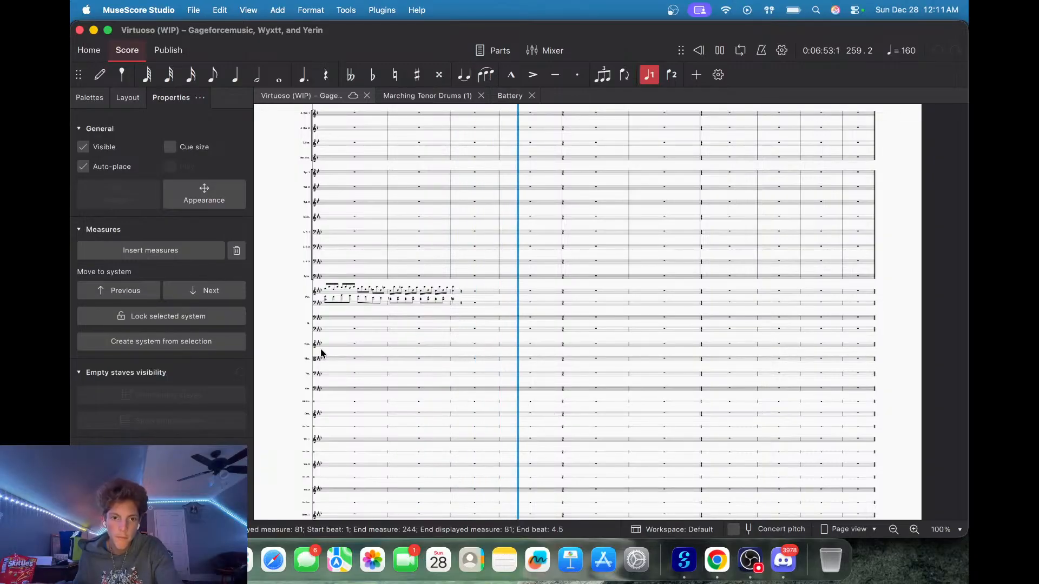
pyautogui.press('space')
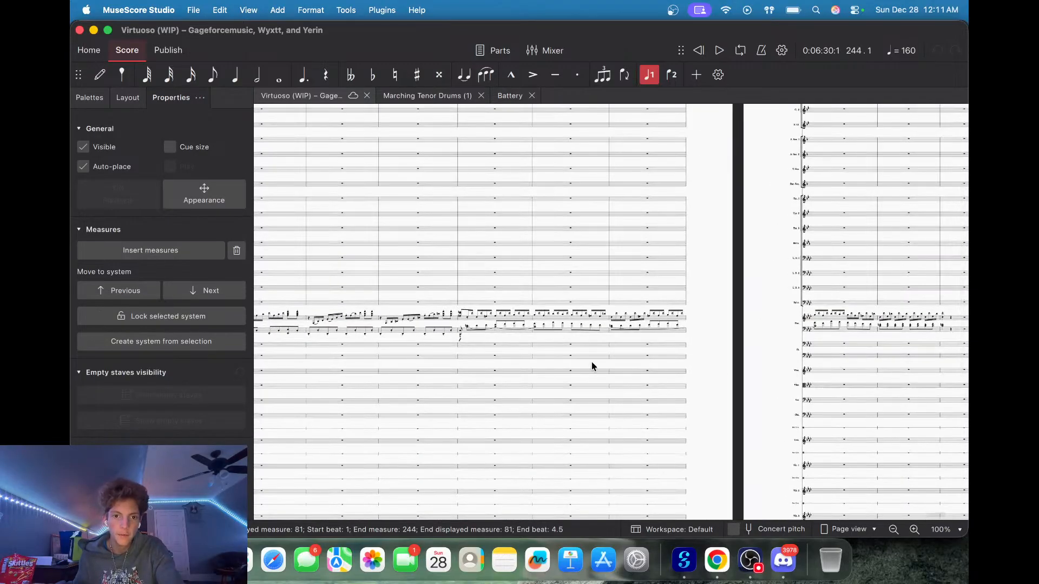
# Clear the measure selection and close the Virtuoso (WIP) score.
pyautogui.click(379, 358)
pyautogui.click(437, 371)
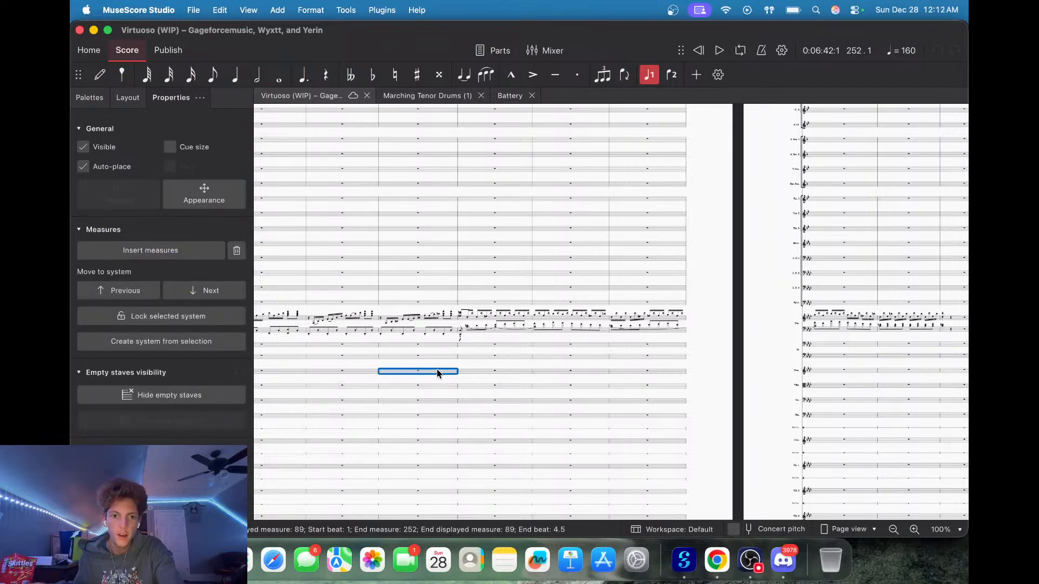
pyautogui.press('Escape')
pyautogui.hscroll(5, 853, 327)
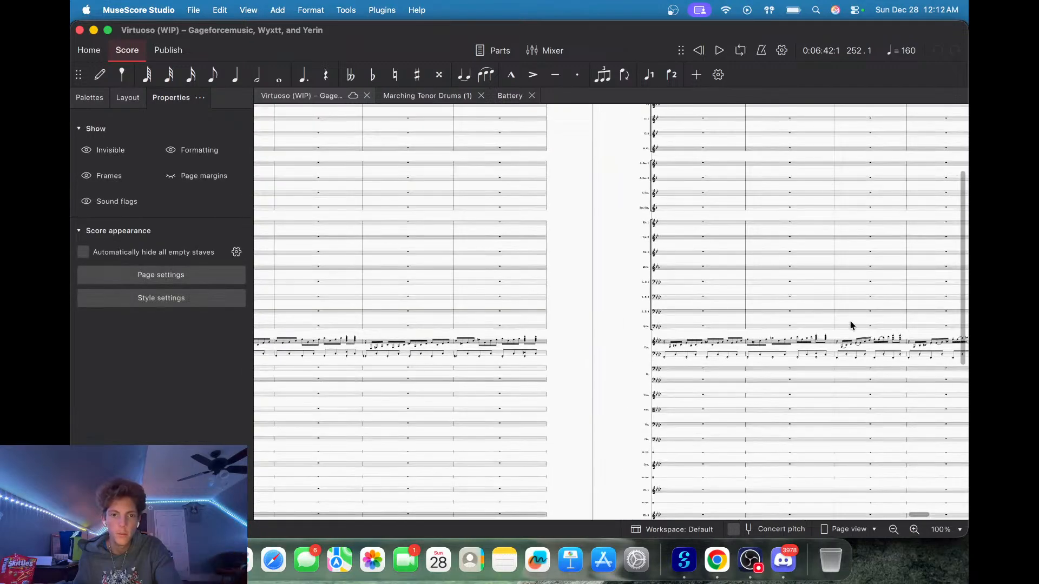
pyautogui.click(367, 96)
# Switch to Chrome, open and pause the live CHILL STREAM + Writing Beats video, and dismiss the chat moderation notice.
pyautogui.click(783, 559)
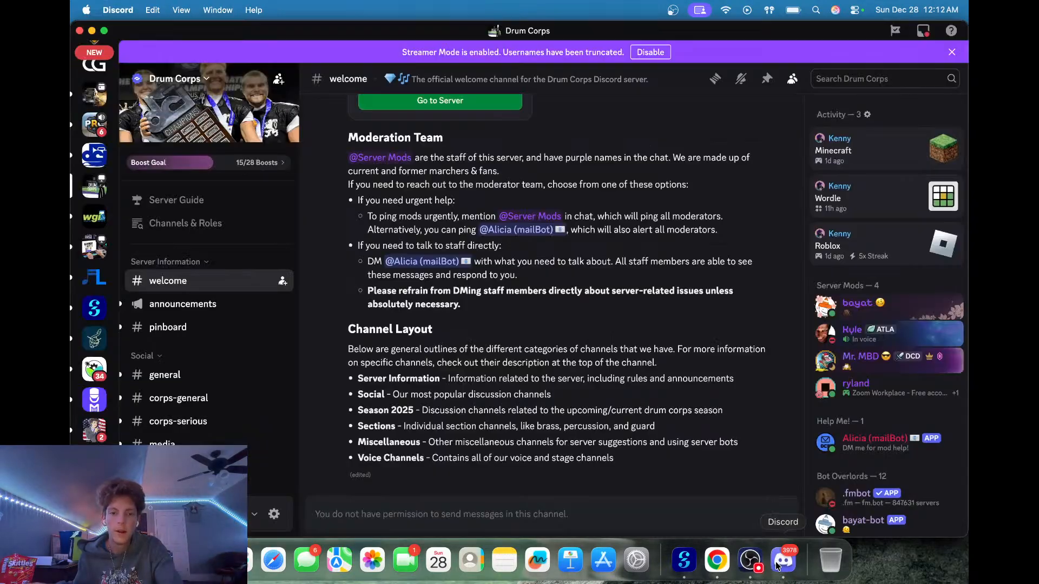
pyautogui.click(716, 561)
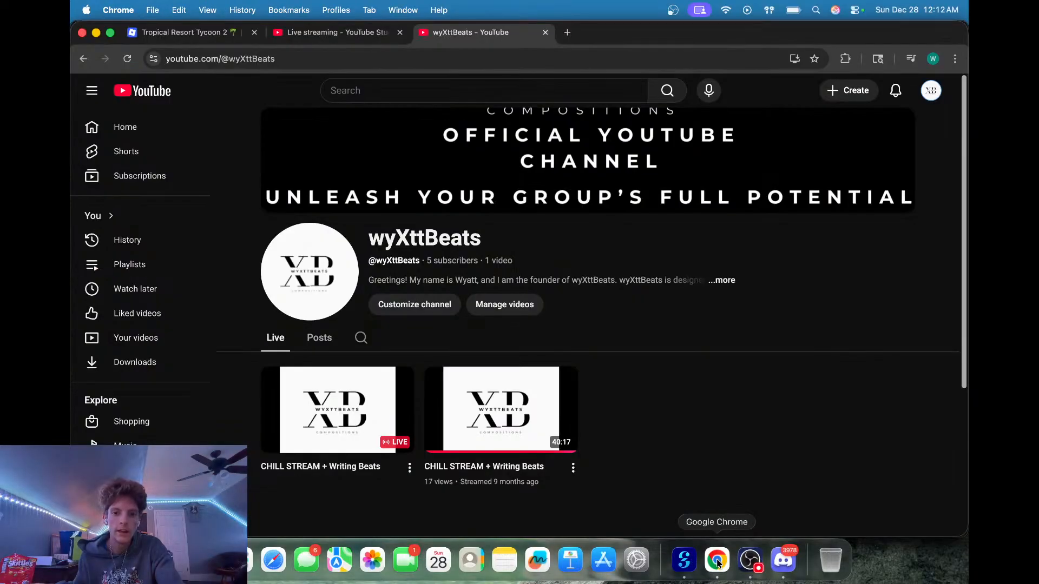
pyautogui.click(370, 417)
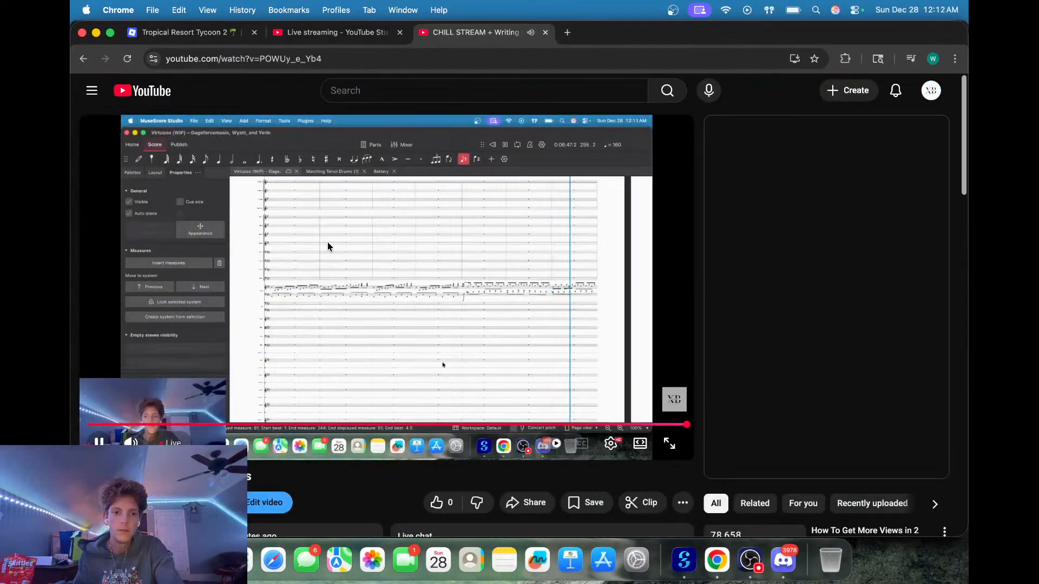
pyautogui.click(339, 255)
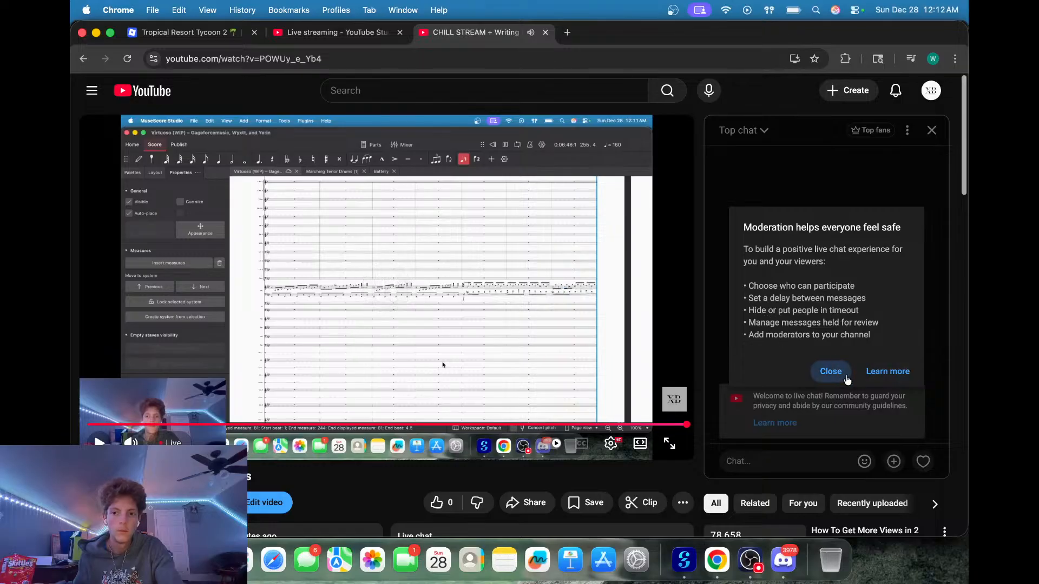
pyautogui.click(831, 371)
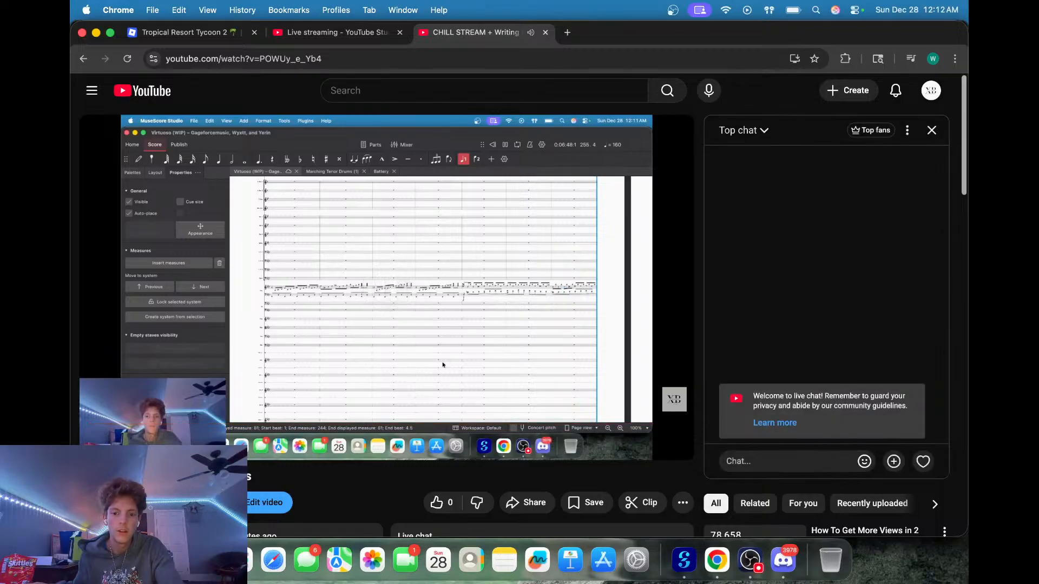
pyautogui.scroll(-5, 658, 447)
pyautogui.scroll(1, 659, 450)
pyautogui.scroll(2, 660, 450)
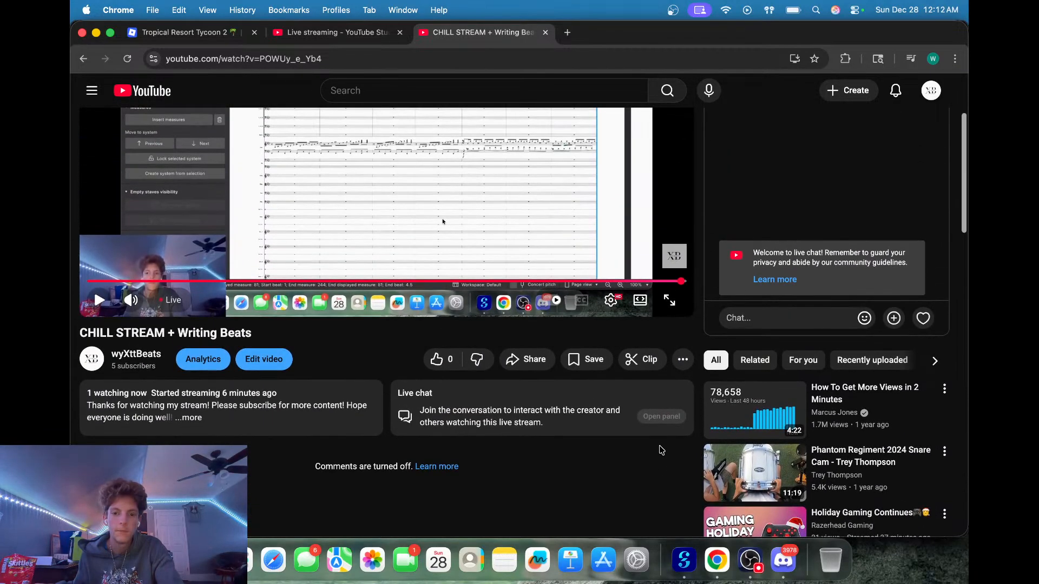
# Return to MuseScore Studio and look through the whole list of recent scores.
pyautogui.click(759, 565)
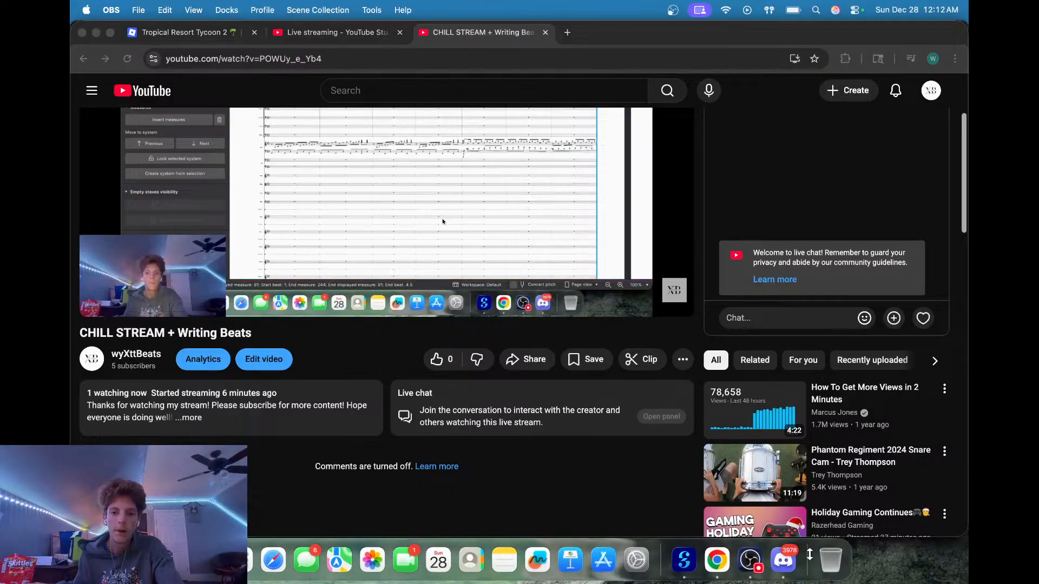
pyautogui.click(783, 561)
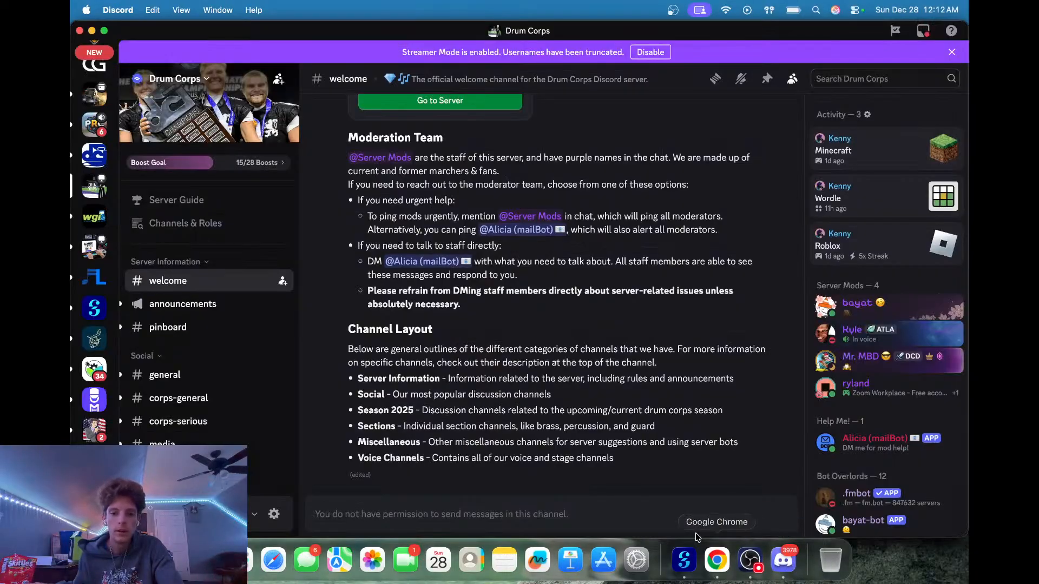
pyautogui.click(693, 562)
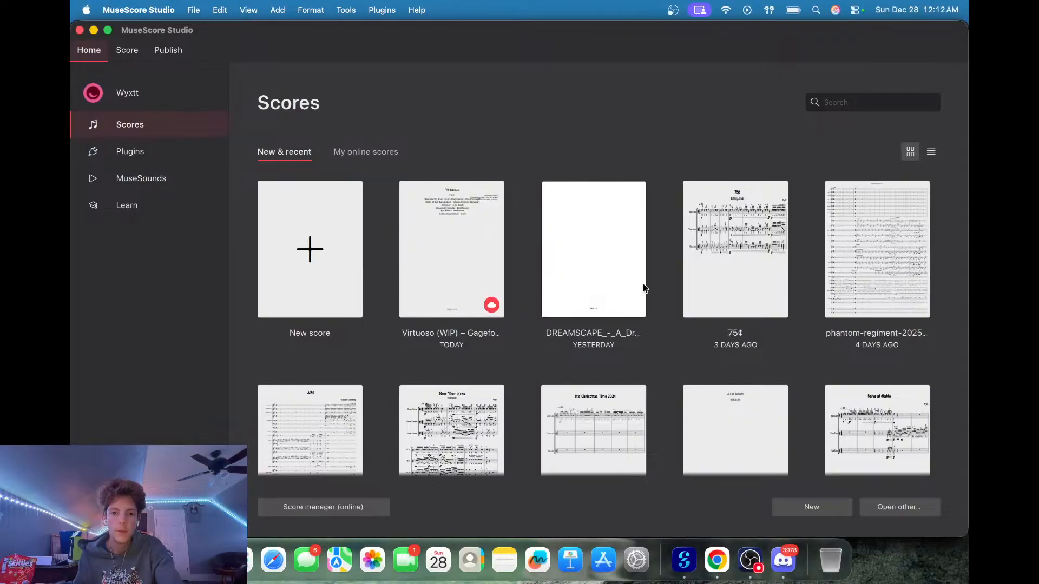
pyautogui.scroll(-3, 611, 282)
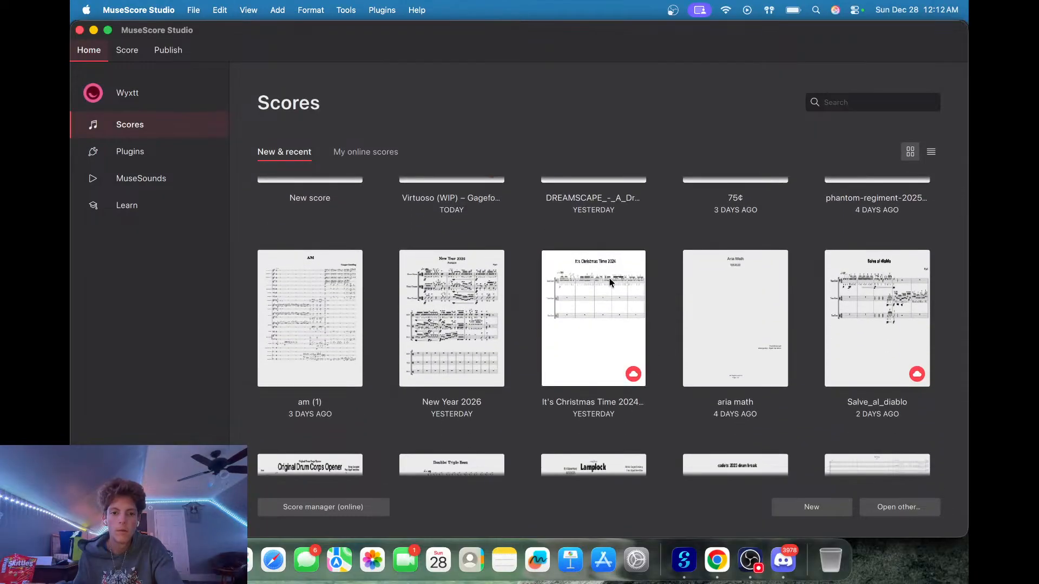
pyautogui.scroll(-5, 604, 284)
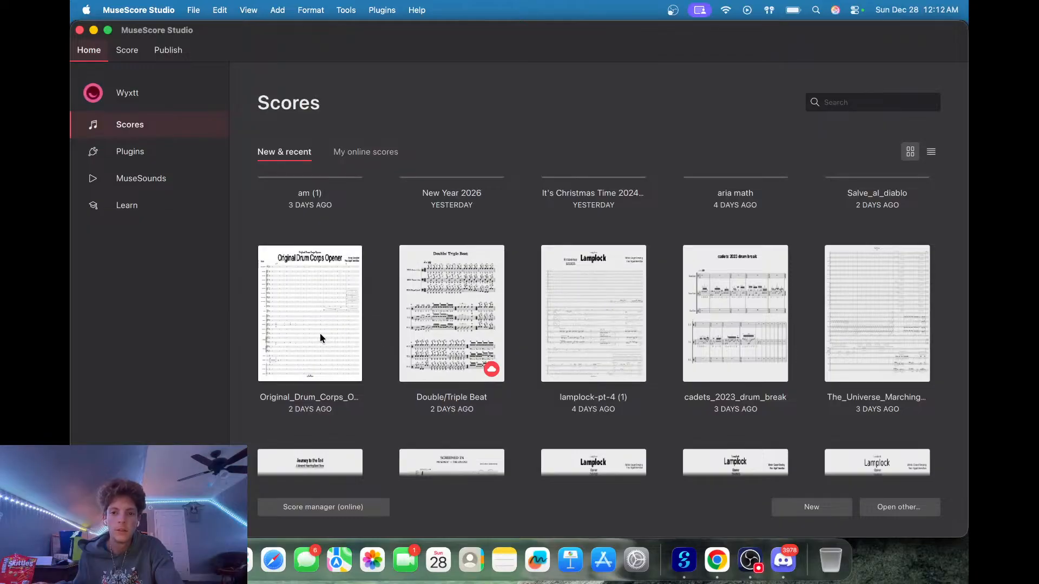
pyautogui.scroll(-5, 319, 338)
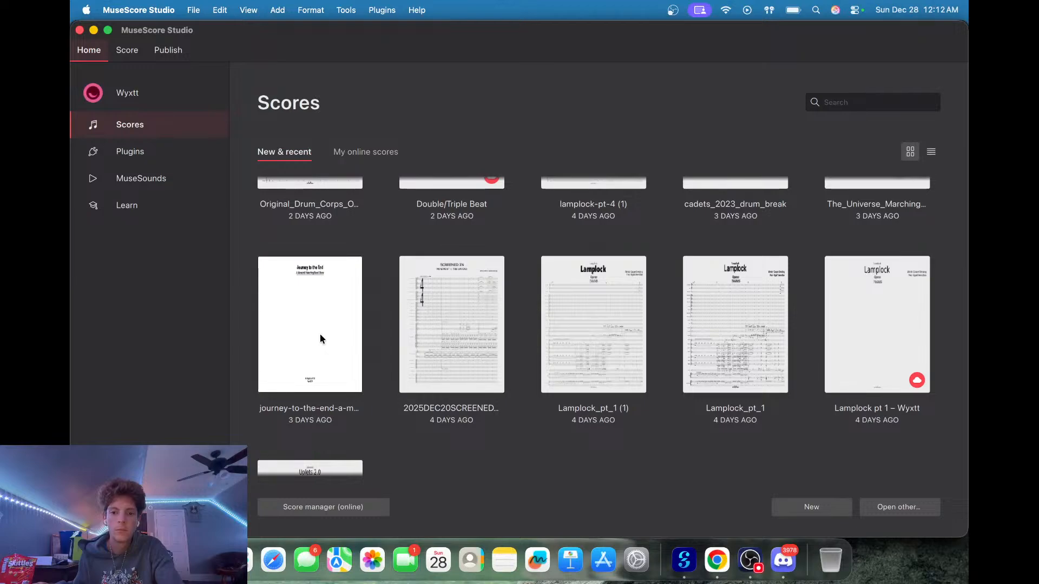
pyautogui.scroll(-4, 320, 339)
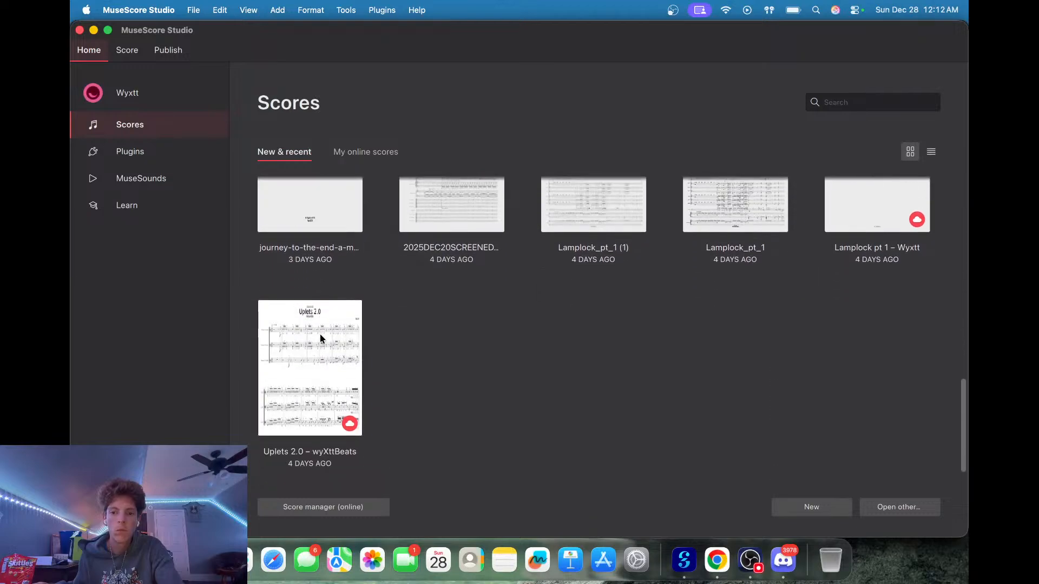
pyautogui.click(911, 509)
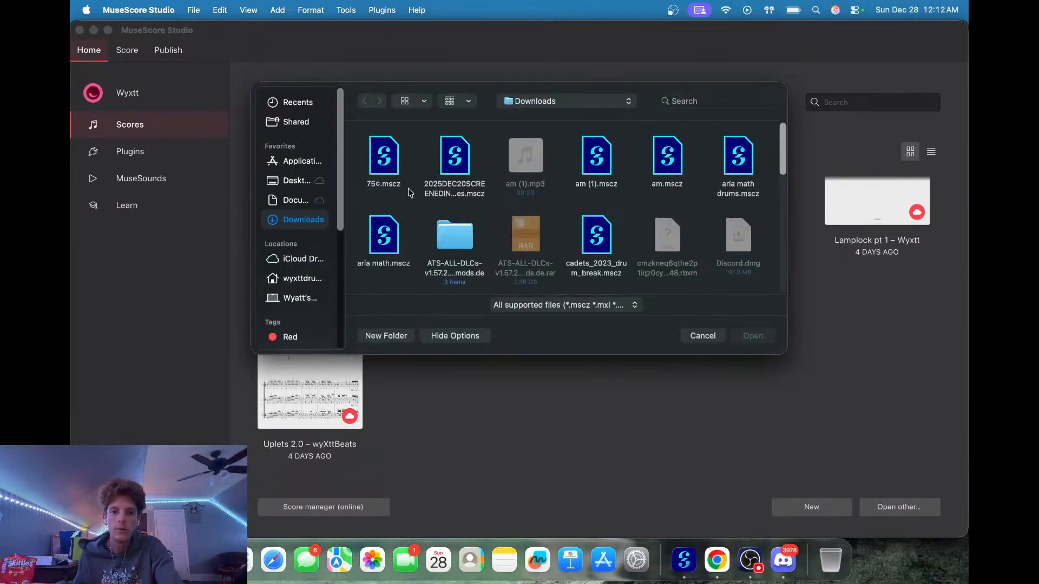
pyautogui.scroll(-1, 409, 193)
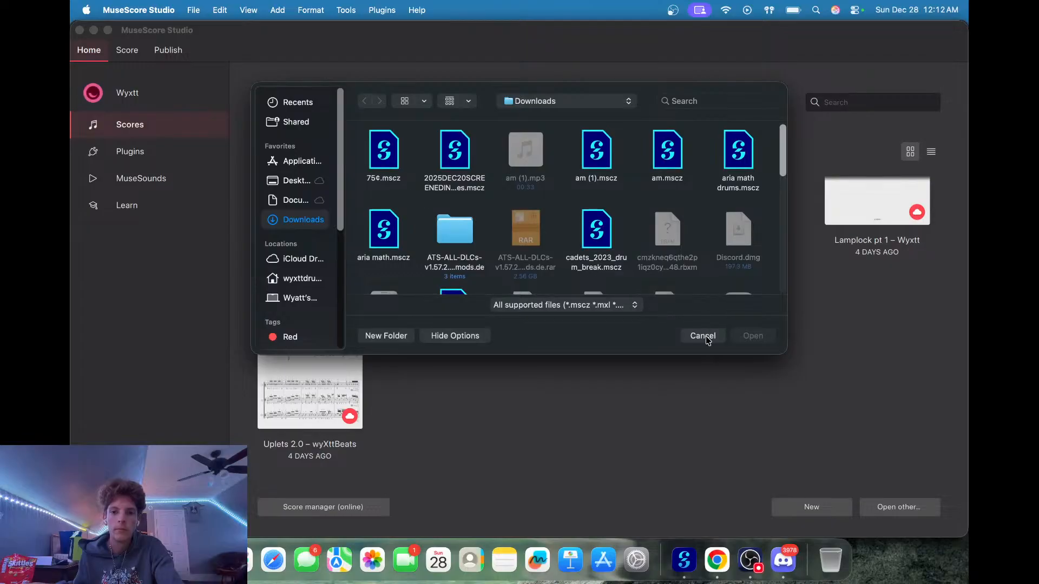
pyautogui.click(704, 337)
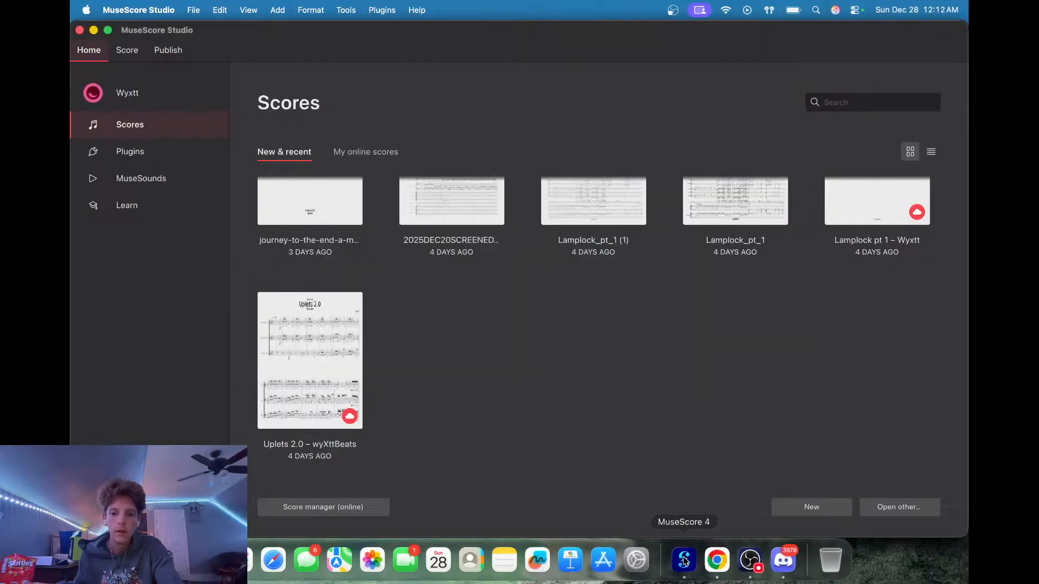
# Switch to Discord and look through the score files shared in the "Notes, files n crap" conversation.
pyautogui.click(785, 563)
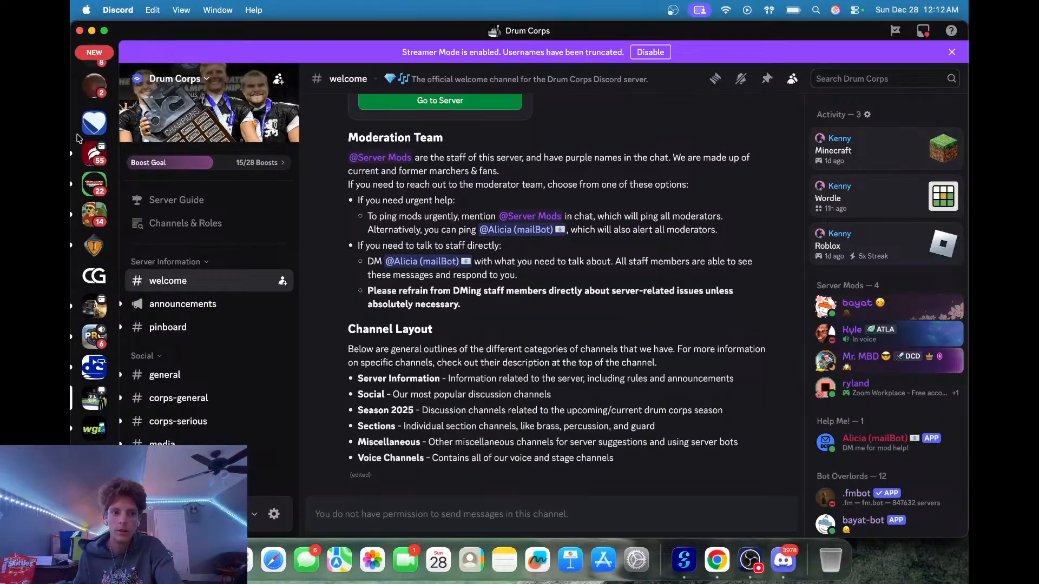
pyautogui.click(101, 65)
pyautogui.scroll(-3, 179, 249)
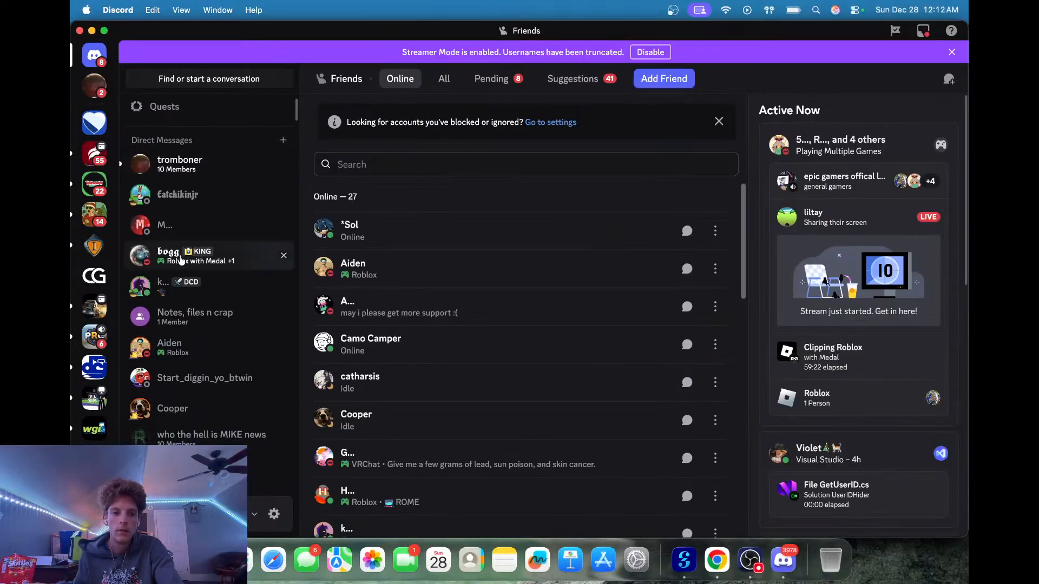
pyautogui.click(195, 316)
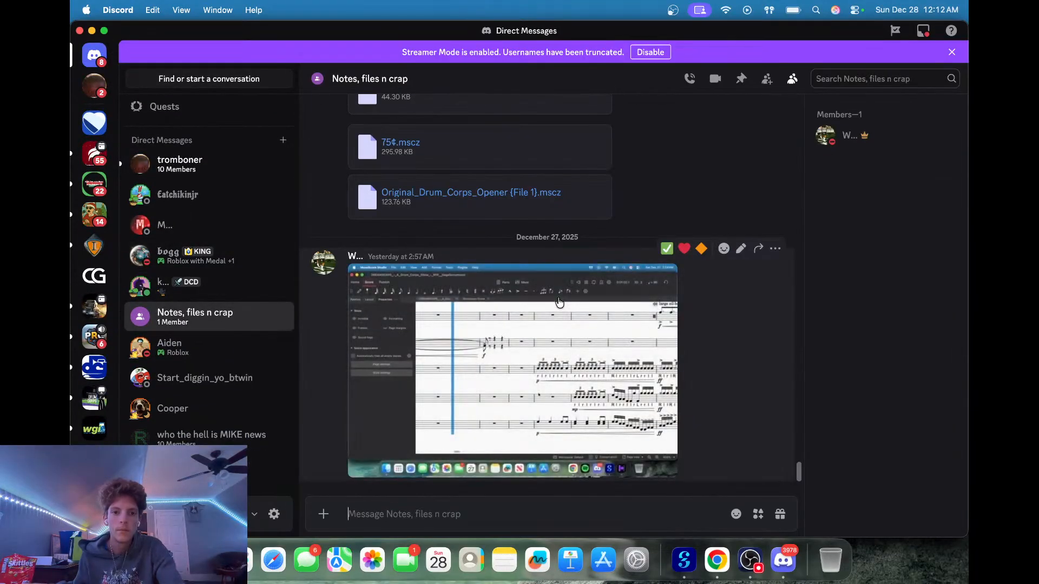
pyautogui.scroll(5, 569, 232)
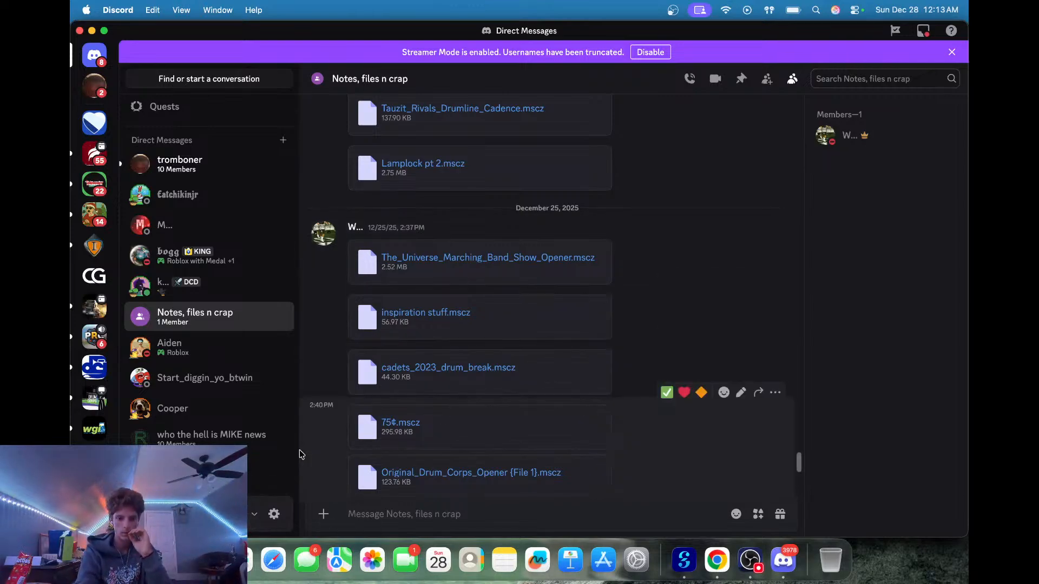
# Clear the desktop by closing the MuseScore Studio and Chrome windows.
pyautogui.press('super+Tab')
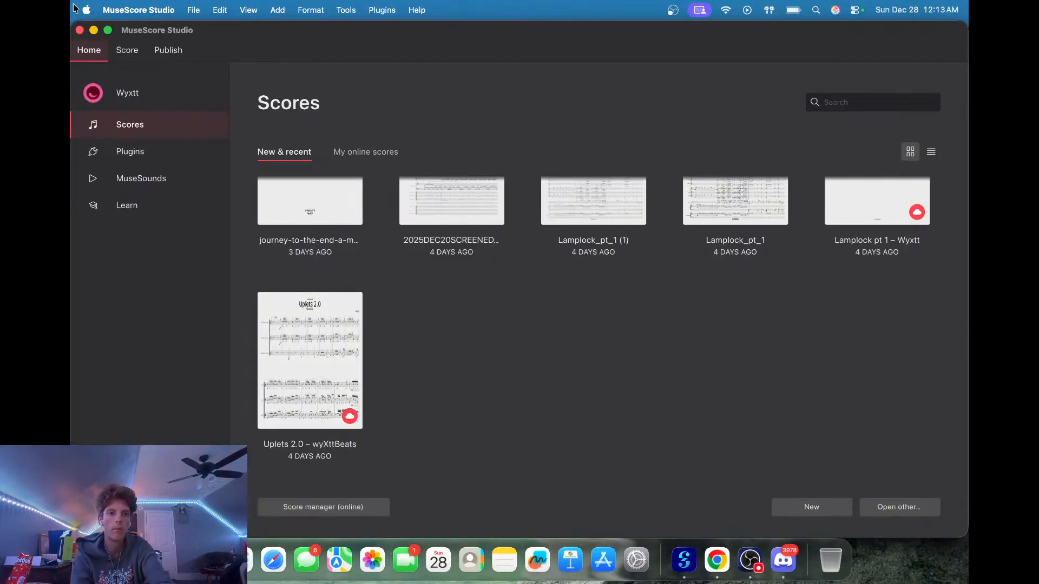
pyautogui.click(80, 31)
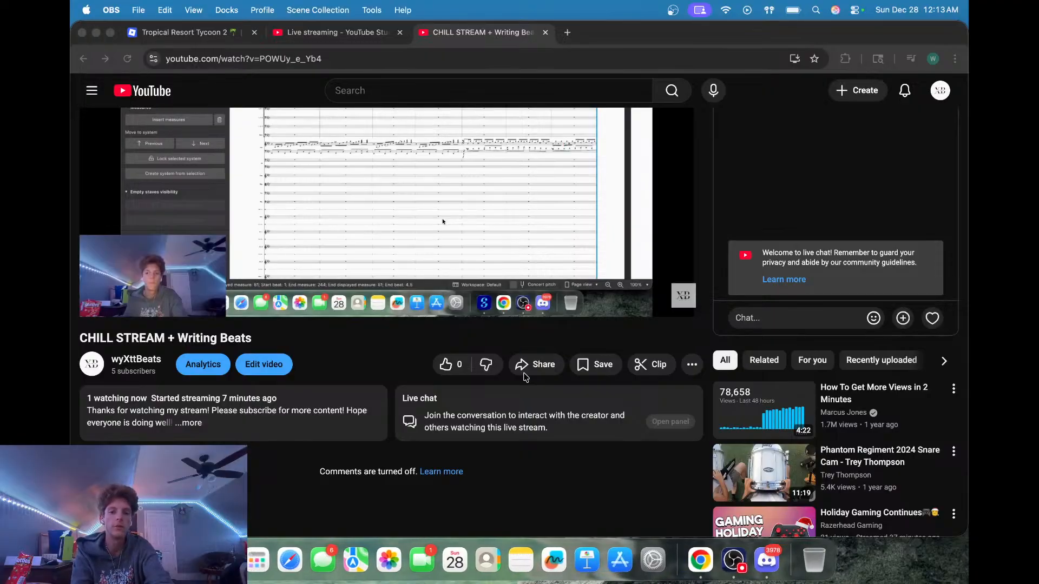
pyautogui.click(94, 30)
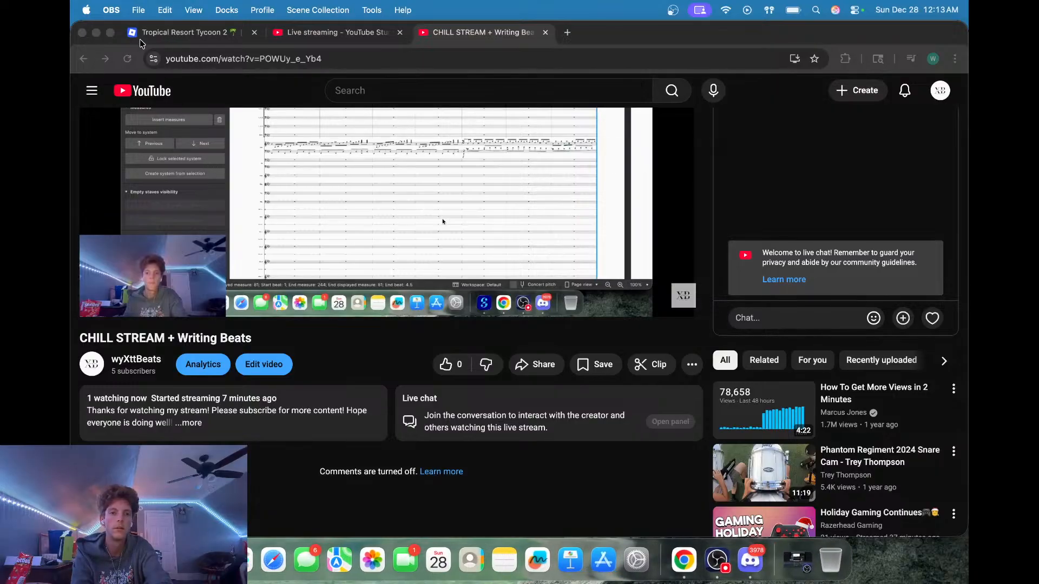
pyautogui.click(97, 33)
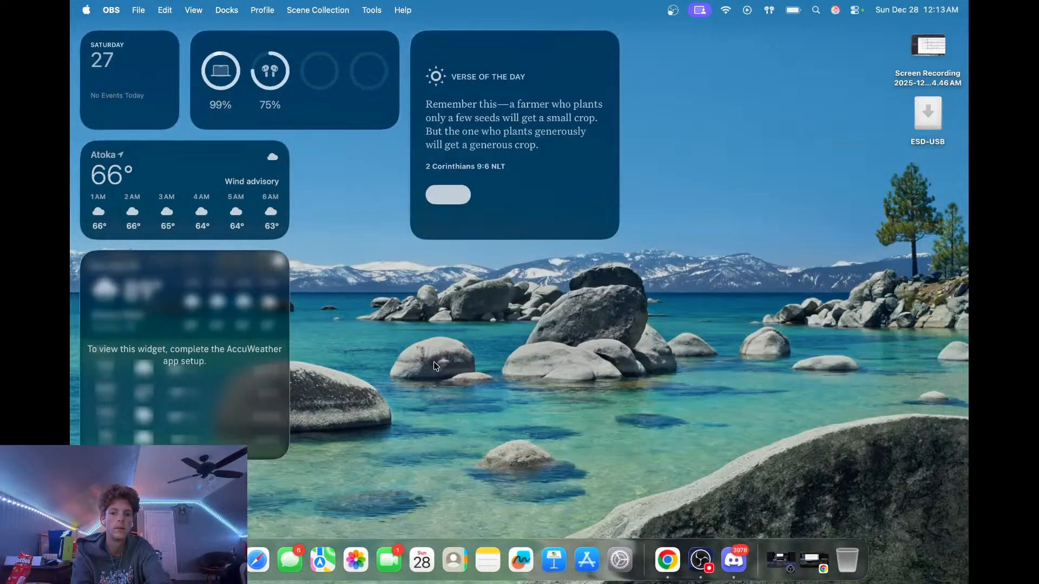
pyautogui.click(814, 562)
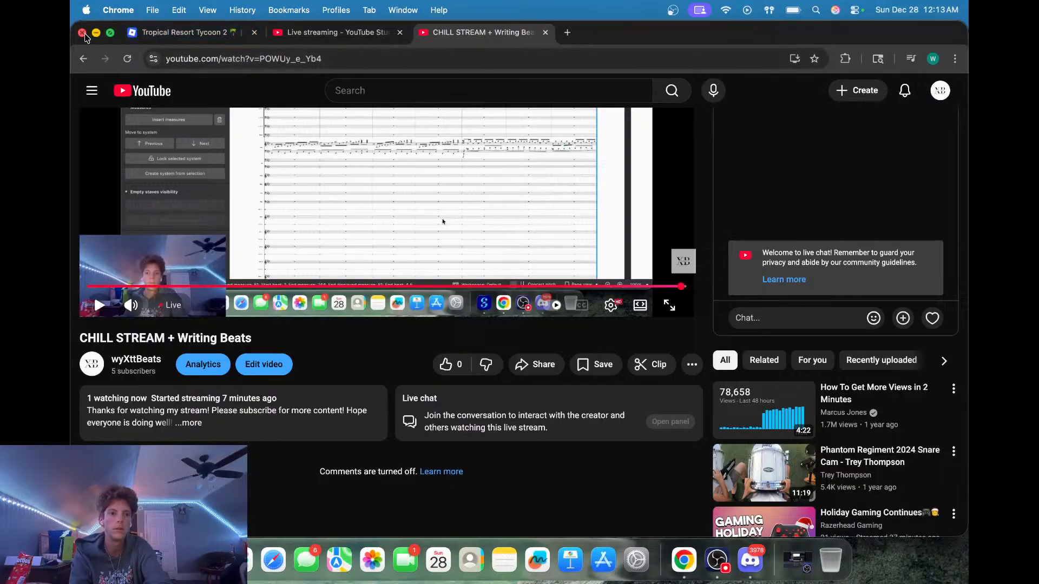
pyautogui.click(85, 34)
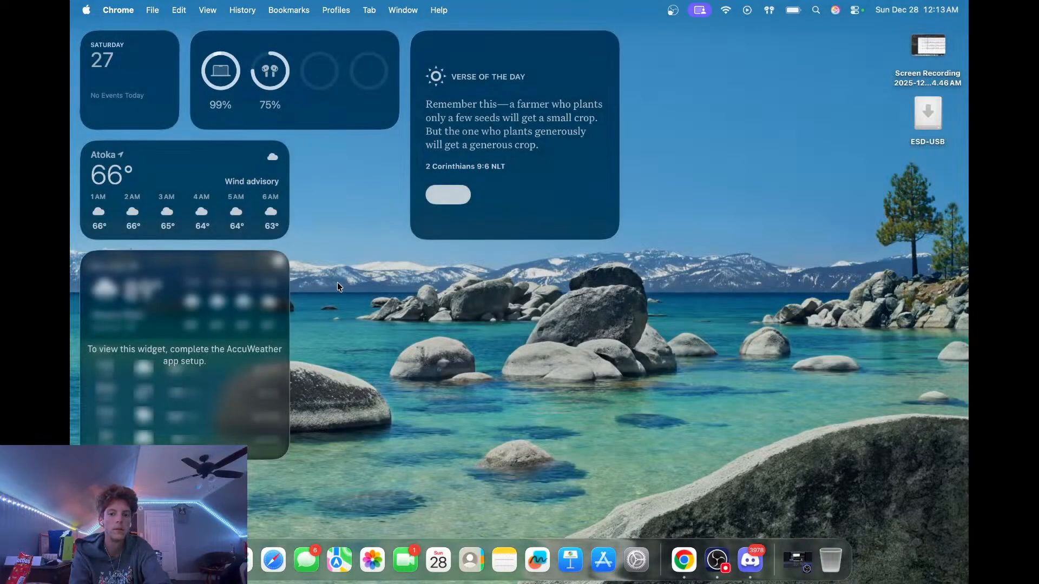
# Open the A_Winter_Night_-_PART_1_OPENER_for_Marching_Band score with the 375 KB size from the ESD-USB drive and dismiss the welcome dialog.
pyautogui.click(717, 560)
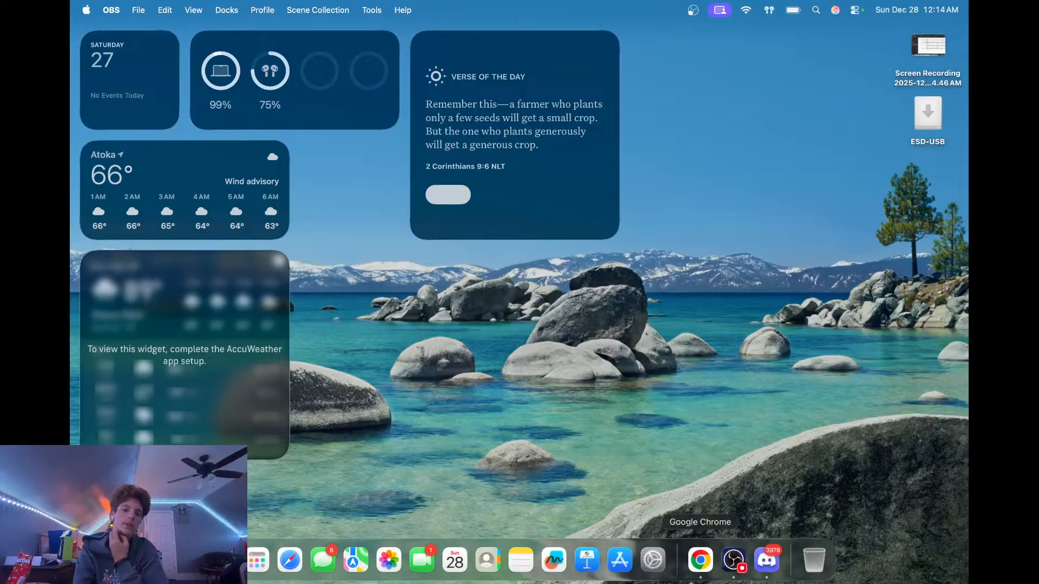
pyautogui.click(864, 580)
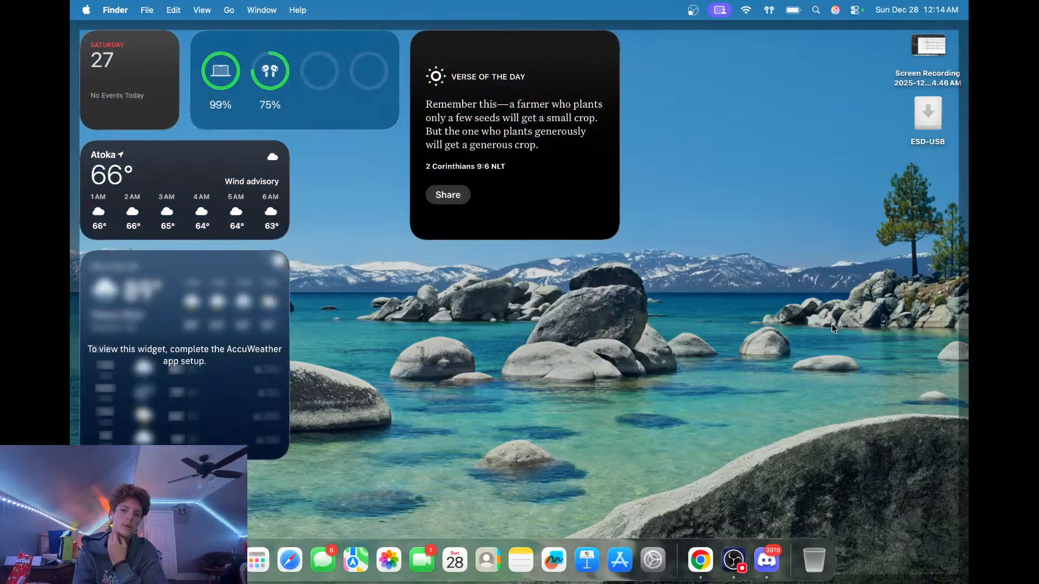
pyautogui.doubleClick(930, 112)
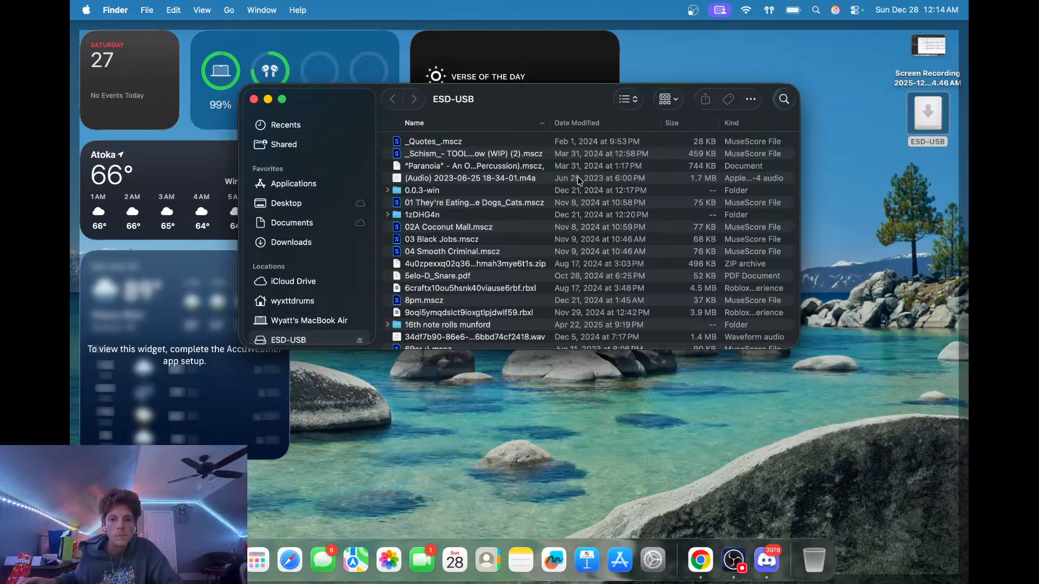
pyautogui.scroll(-5, 577, 176)
pyautogui.scroll(-6, 577, 176)
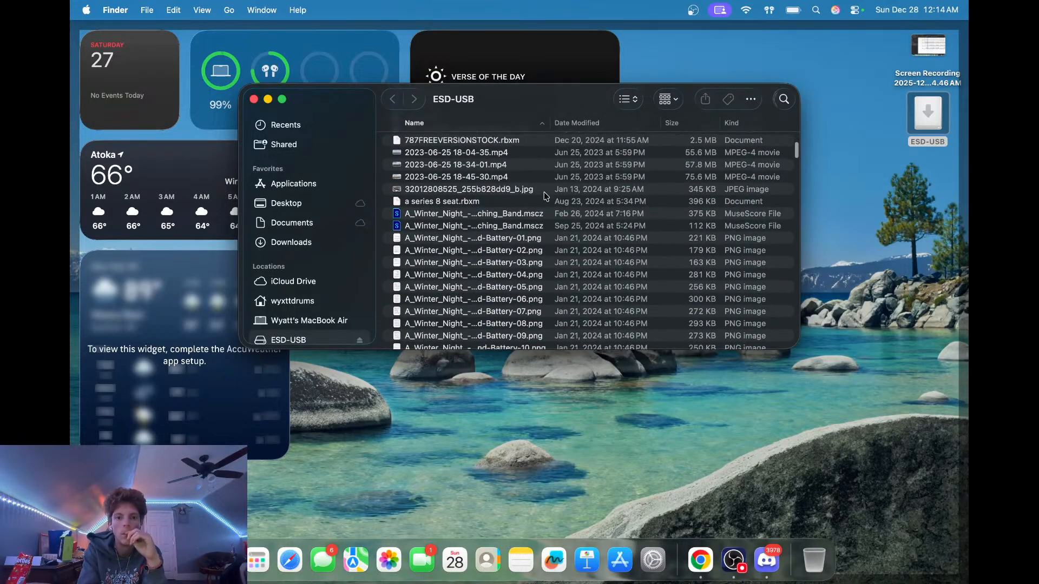
pyautogui.scroll(-5, 503, 226)
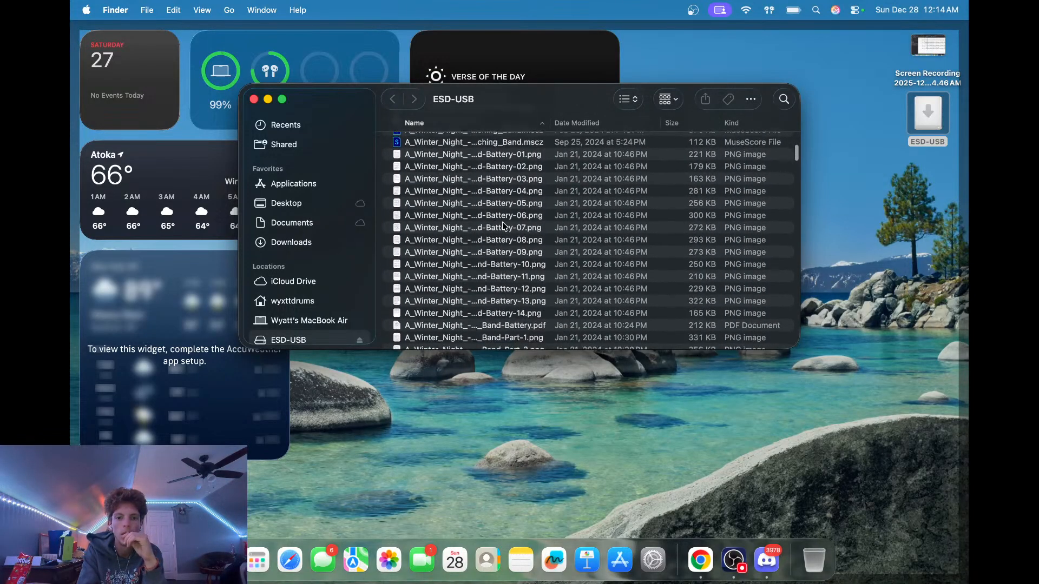
pyautogui.scroll(-5, 503, 226)
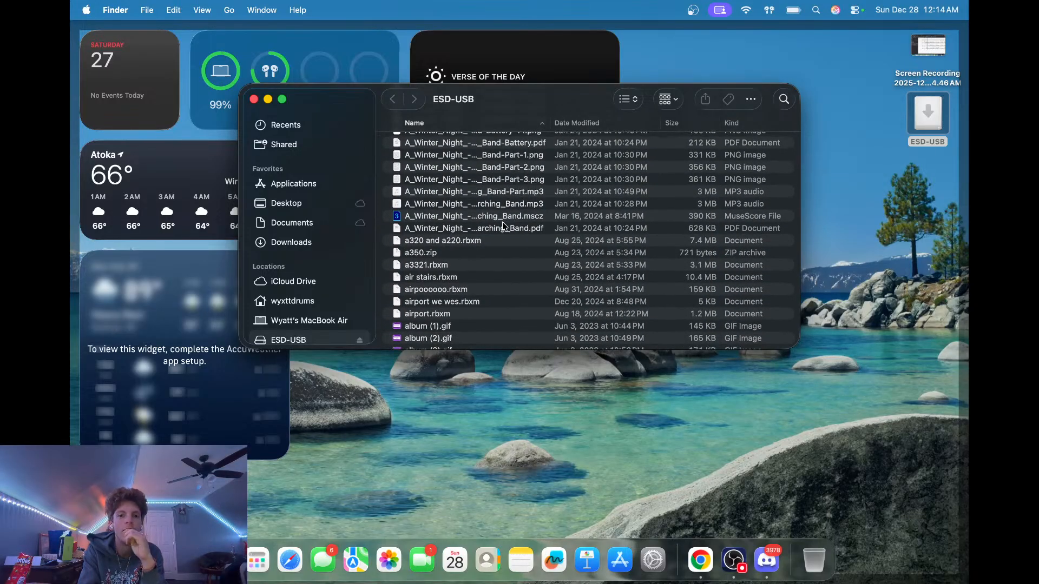
pyautogui.scroll(-6, 502, 226)
pyautogui.scroll(18, 502, 226)
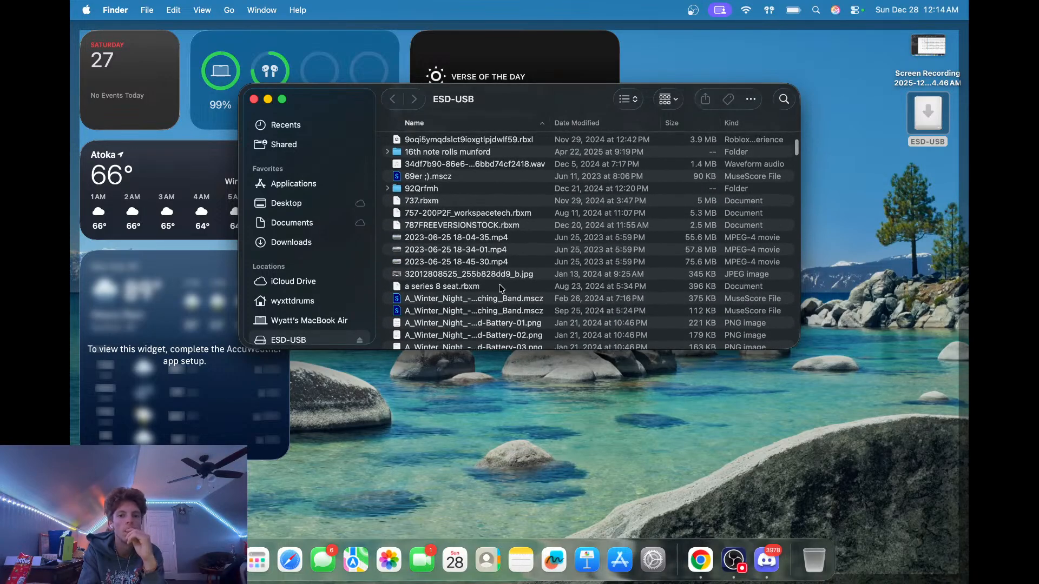
pyautogui.doubleClick(501, 303)
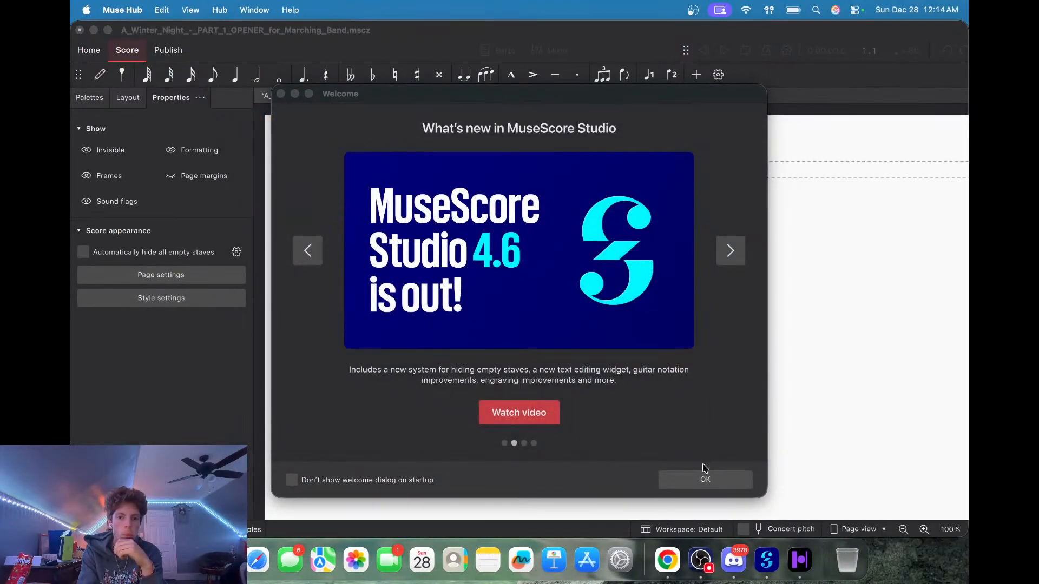
pyautogui.click(706, 480)
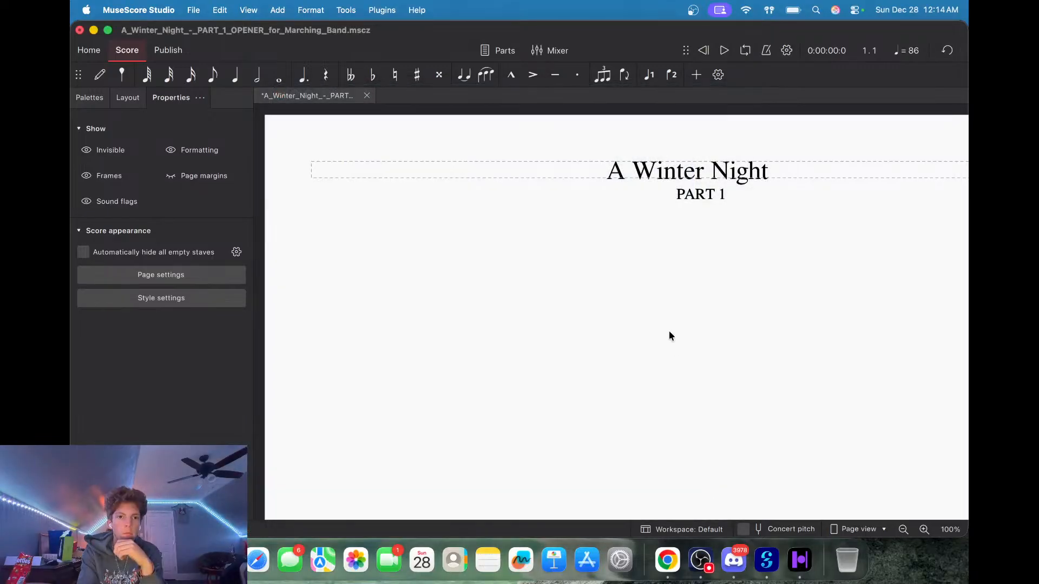
# Show the mixer and set the MDL Snare Line's sound to Marching Snares from Tapspace Virtual Drumline.
pyautogui.hscroll(-10, 706, 263)
pyautogui.hscroll(20, 706, 263)
pyautogui.scroll(-5, 706, 263)
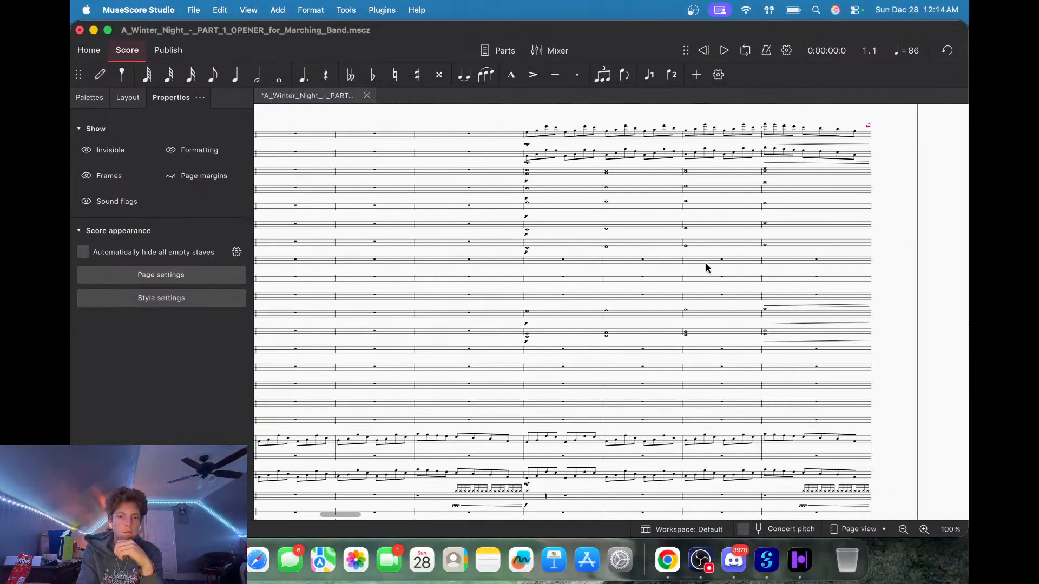
pyautogui.hscroll(-7, 705, 263)
pyautogui.scroll(-3, 705, 263)
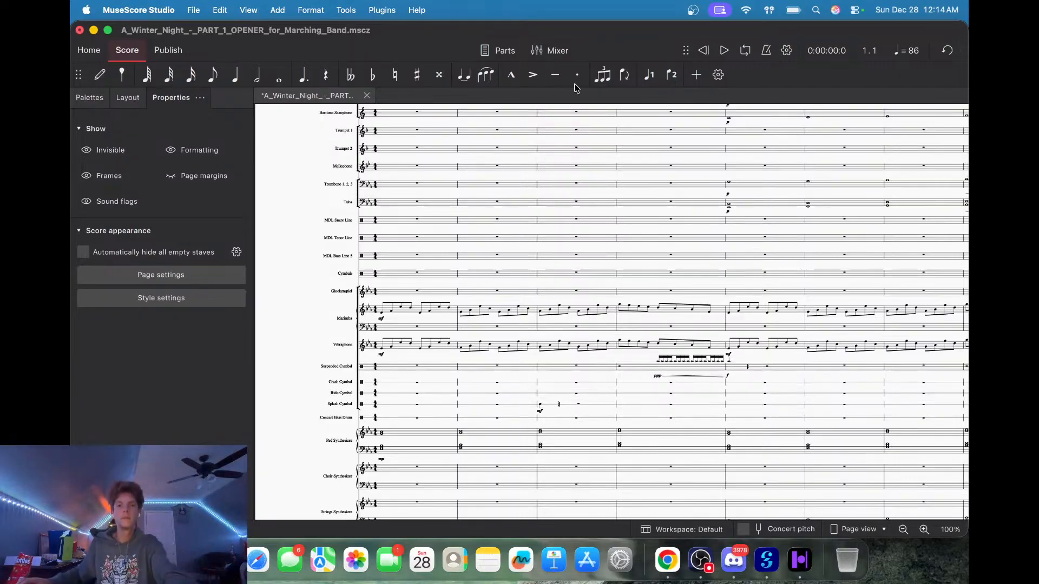
pyautogui.click(538, 51)
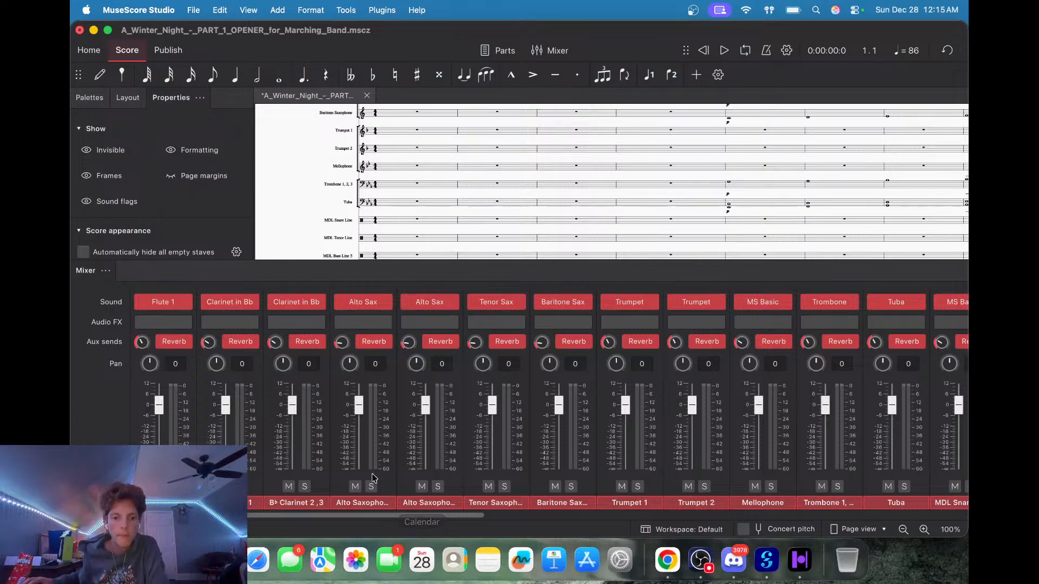
pyautogui.moveTo(337, 521); pyautogui.dragTo(960, 473)
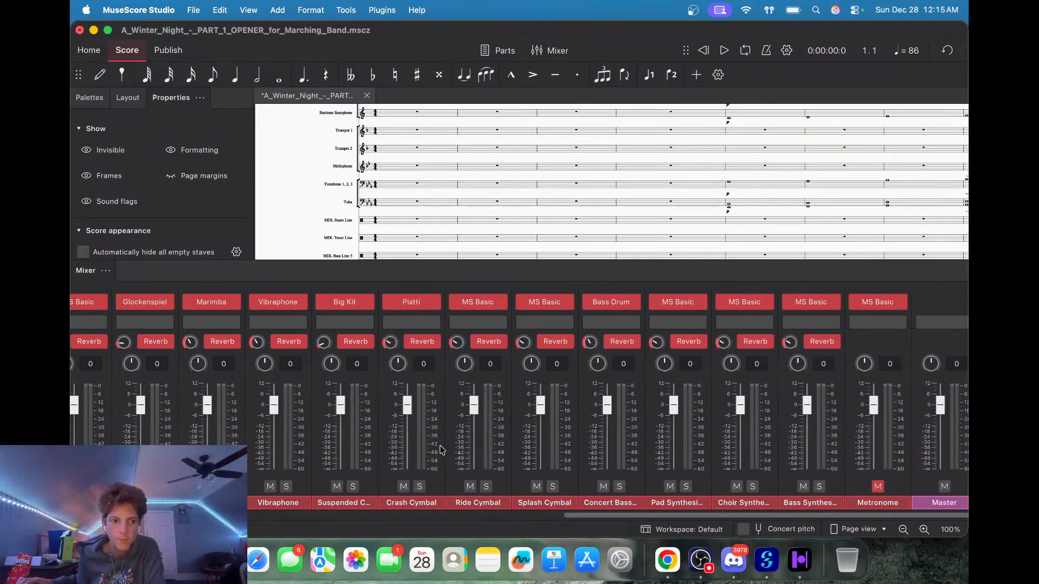
pyautogui.moveTo(642, 514); pyautogui.dragTo(364, 538)
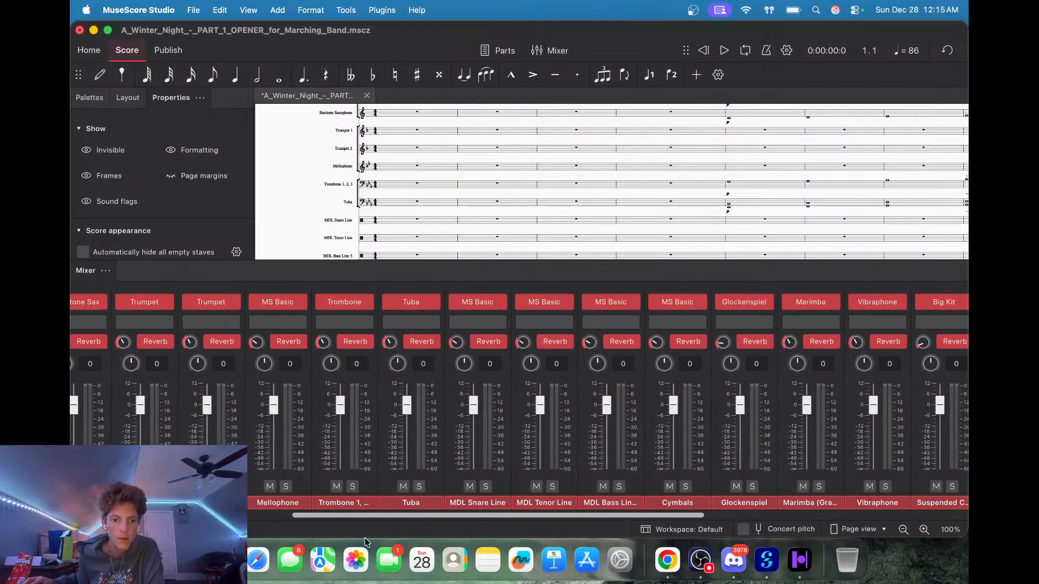
pyautogui.click(503, 302)
pyautogui.moveTo(533, 342)
pyautogui.moveTo(655, 362)
pyautogui.moveTo(806, 362)
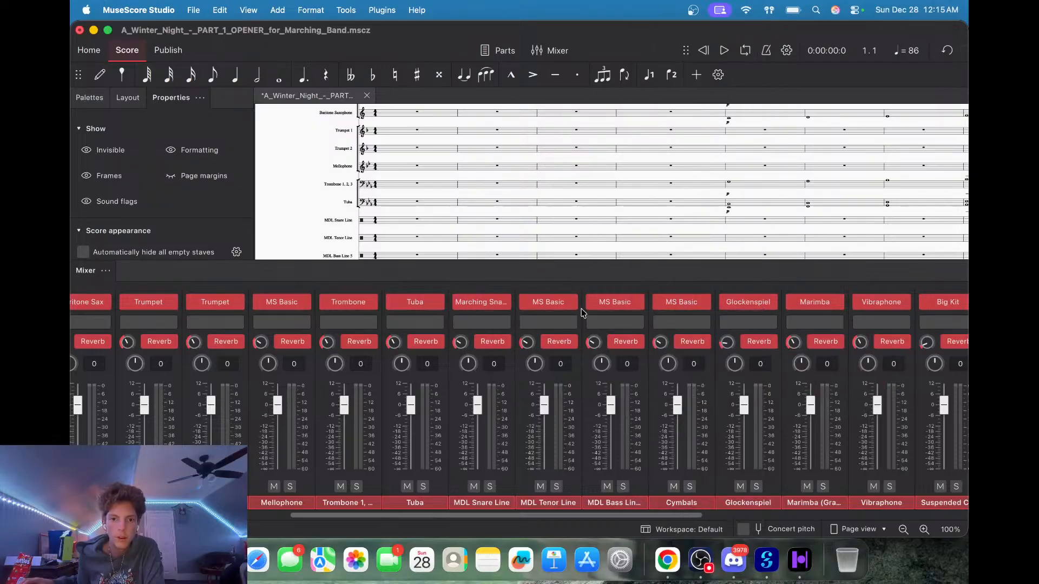
pyautogui.click(685, 325)
# Assign the Tapspace Virtual Drumline sounds Marching Tenors to the MDL Tenor Line and Marching Bass Drums to the MDL Bass Line.
pyautogui.click(569, 302)
pyautogui.moveTo(608, 342)
pyautogui.moveTo(655, 361)
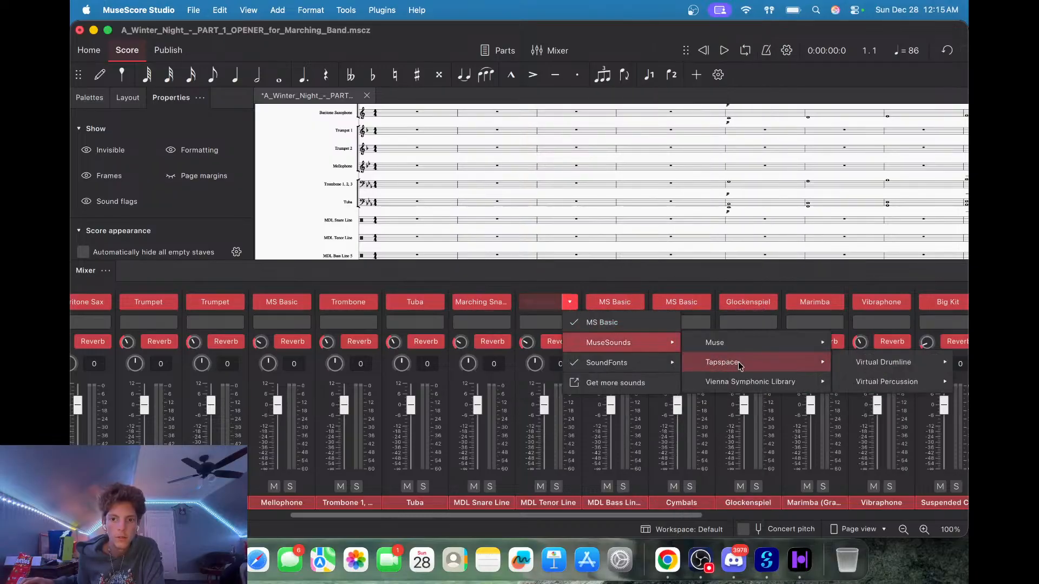
pyautogui.moveTo(860, 363)
pyautogui.click(787, 345)
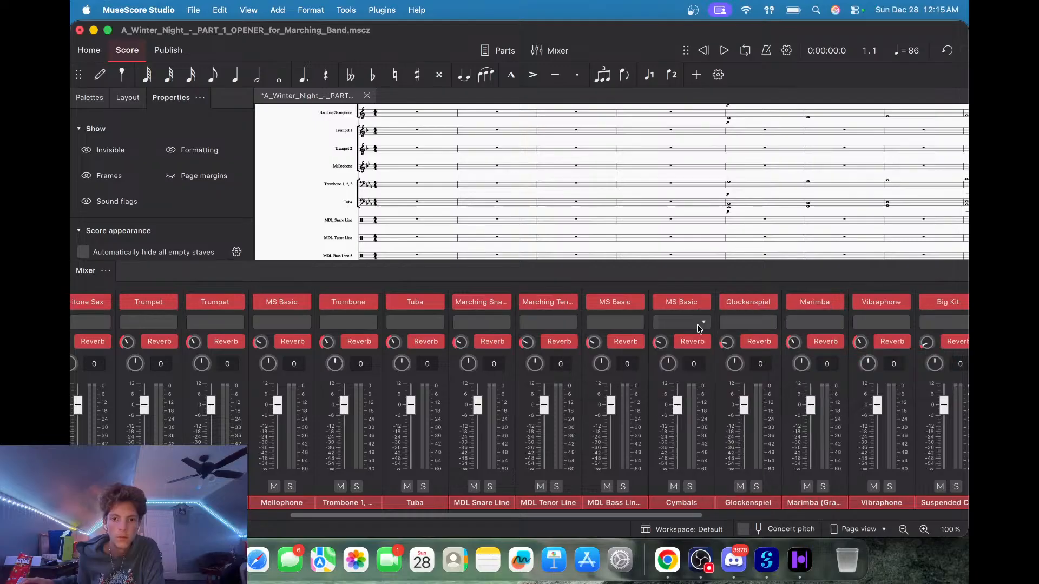
pyautogui.click(637, 302)
pyautogui.moveTo(675, 343)
pyautogui.moveTo(773, 362)
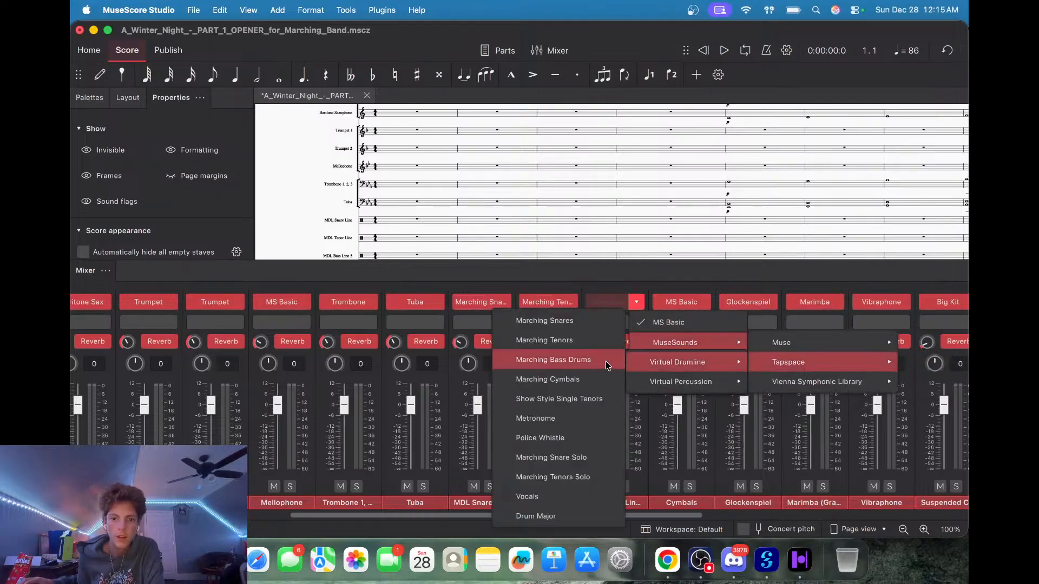
pyautogui.click(608, 361)
# Turn off reverb for the snare, tenor and bass lines, cymbals, glockenspiel, marimba, vibraphone and suspended cymbal.
pyautogui.click(565, 342)
pyautogui.click(492, 342)
pyautogui.click(626, 342)
pyautogui.click(692, 342)
pyautogui.click(759, 341)
pyautogui.click(826, 342)
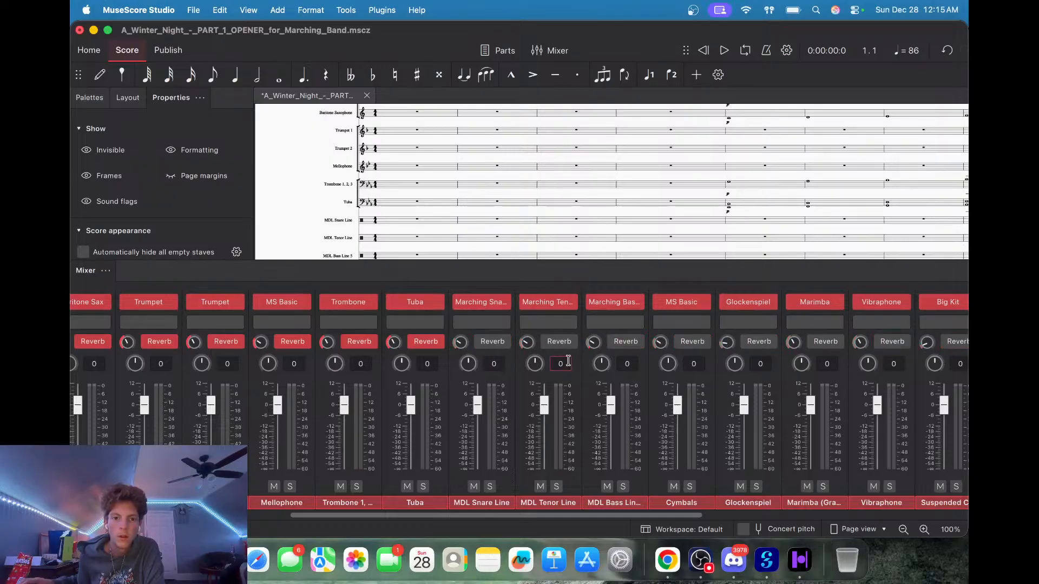
# Turn off reverb for the tuba, trombone, mellophone, both trumpets and baritone saxophone.
pyautogui.click(426, 341)
pyautogui.click(359, 342)
pyautogui.click(292, 342)
pyautogui.click(226, 342)
pyautogui.click(159, 341)
pyautogui.click(92, 342)
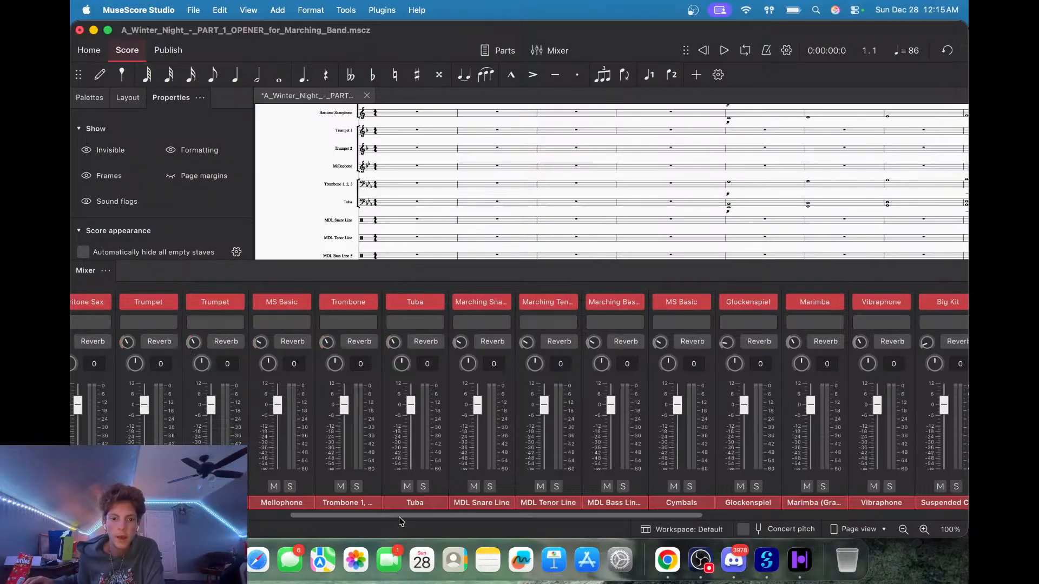
# Turn off reverb for the flute, both clarinet channels, both alto saxophones and the tenor saxophone.
pyautogui.hscroll(-10, 401, 517)
pyautogui.click(181, 342)
pyautogui.click(239, 341)
pyautogui.click(306, 342)
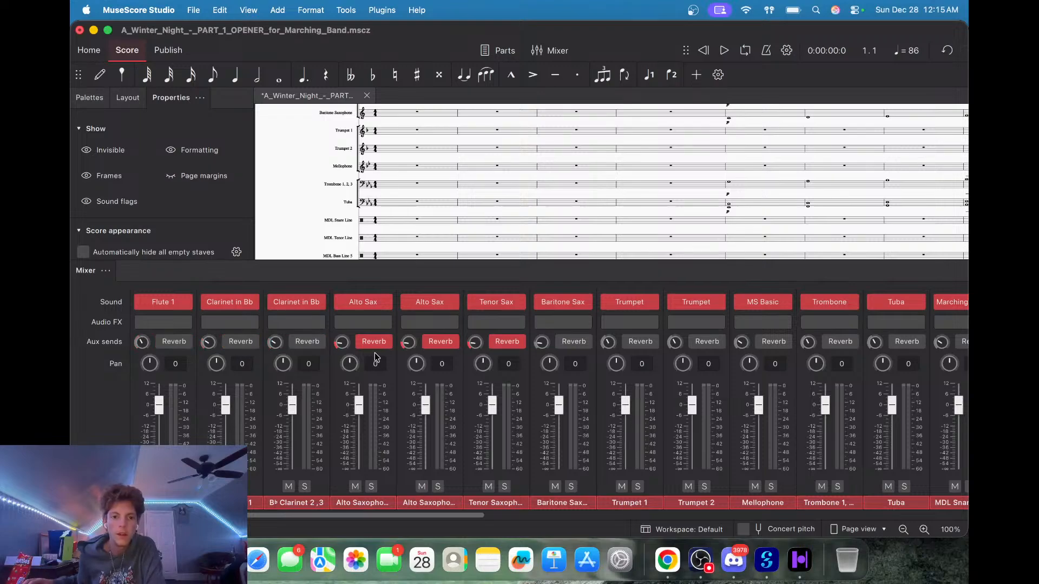
pyautogui.click(506, 343)
pyautogui.click(440, 342)
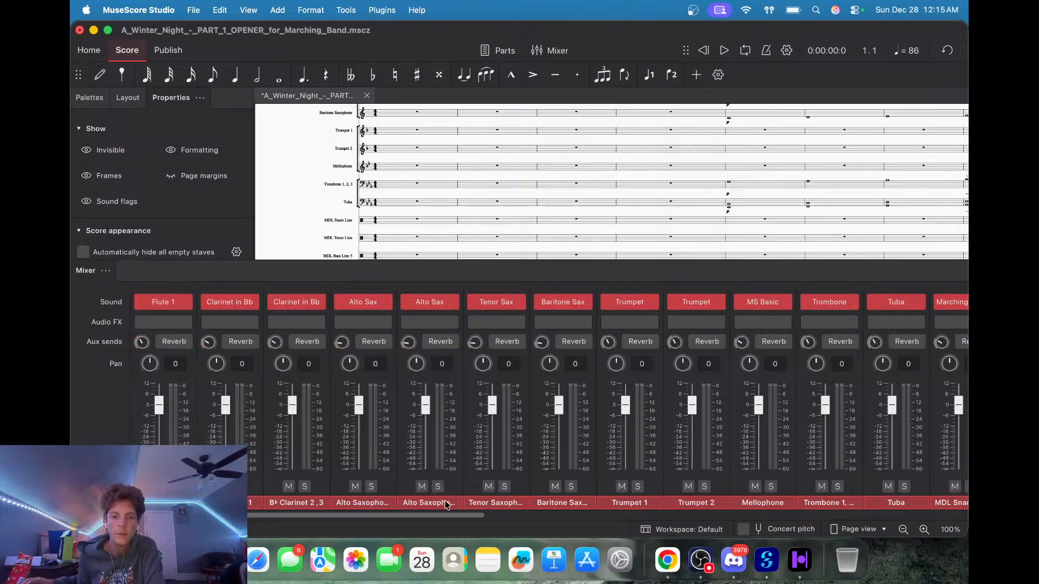
# Turn off reverb for the crash, ride and splash cymbals, concert bass drum, and the pad, choir and bass synthesizers.
pyautogui.hscroll(15, 431, 514)
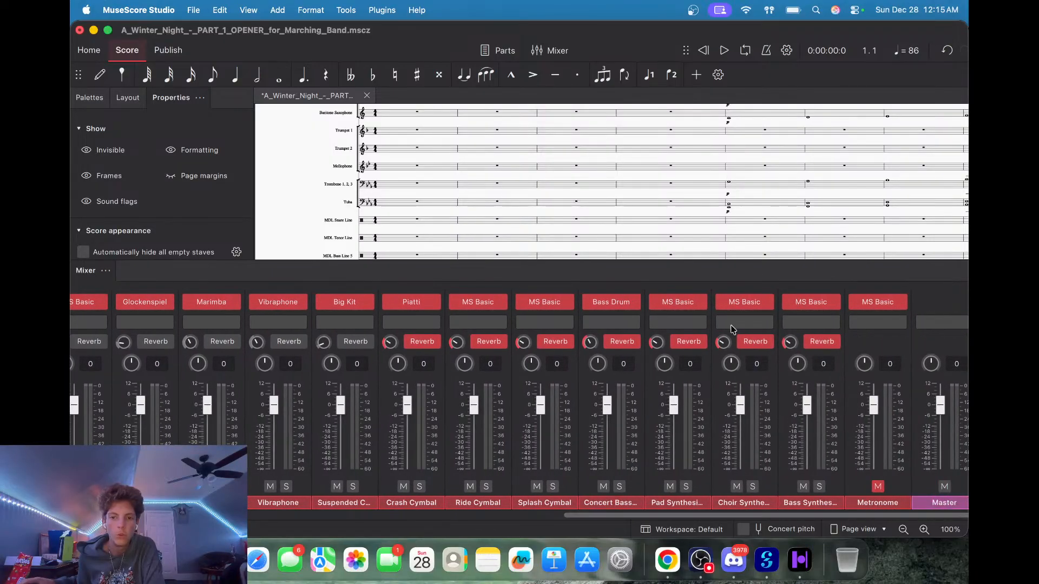
pyautogui.click(432, 347)
pyautogui.click(497, 345)
pyautogui.click(564, 346)
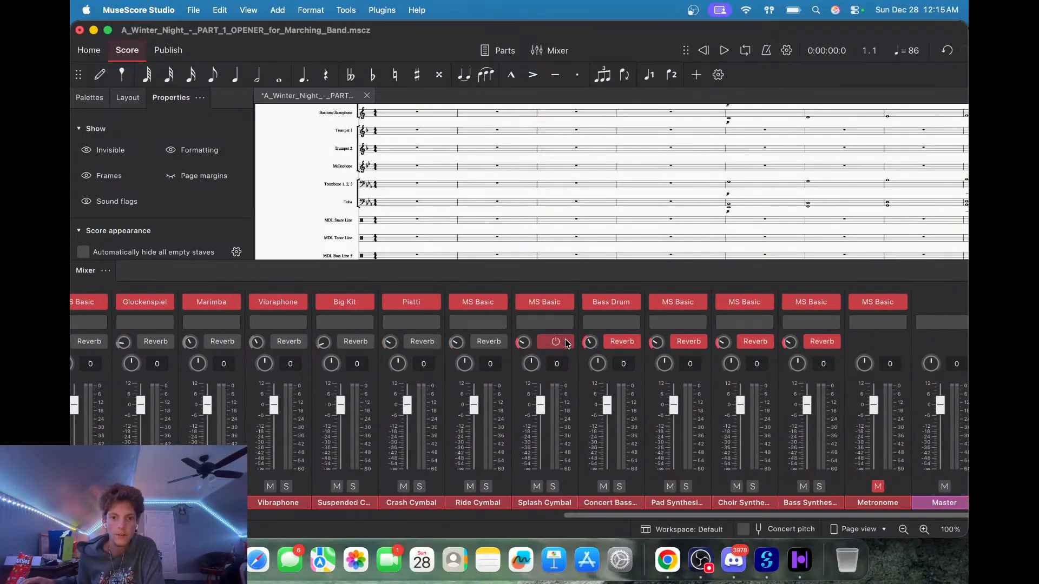
pyautogui.click(627, 345)
pyautogui.click(687, 342)
pyautogui.click(754, 341)
pyautogui.click(815, 346)
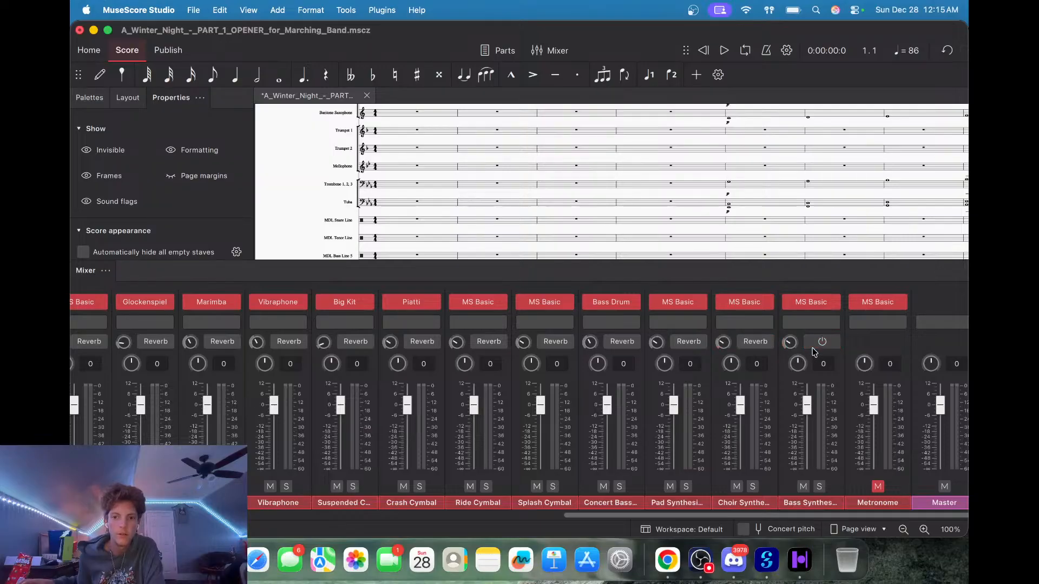
# Play the opening of the score, then lower the volumes of the mellophone, second alto saxophone and tenor saxophone.
pyautogui.click(550, 51)
pyautogui.click(721, 53)
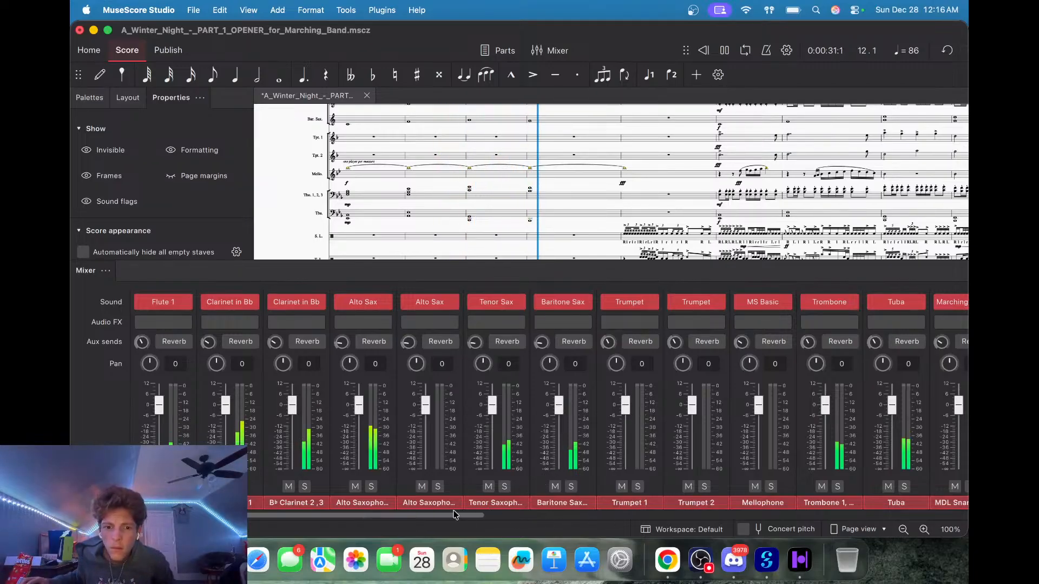
pyautogui.moveTo(439, 521); pyautogui.dragTo(655, 536)
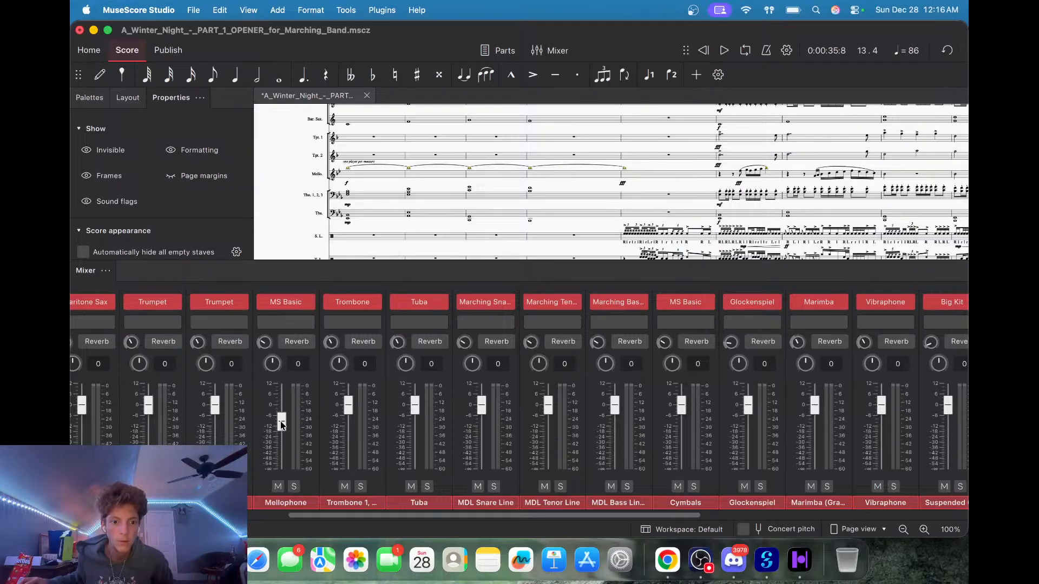
pyautogui.hscroll(-7, 281, 476)
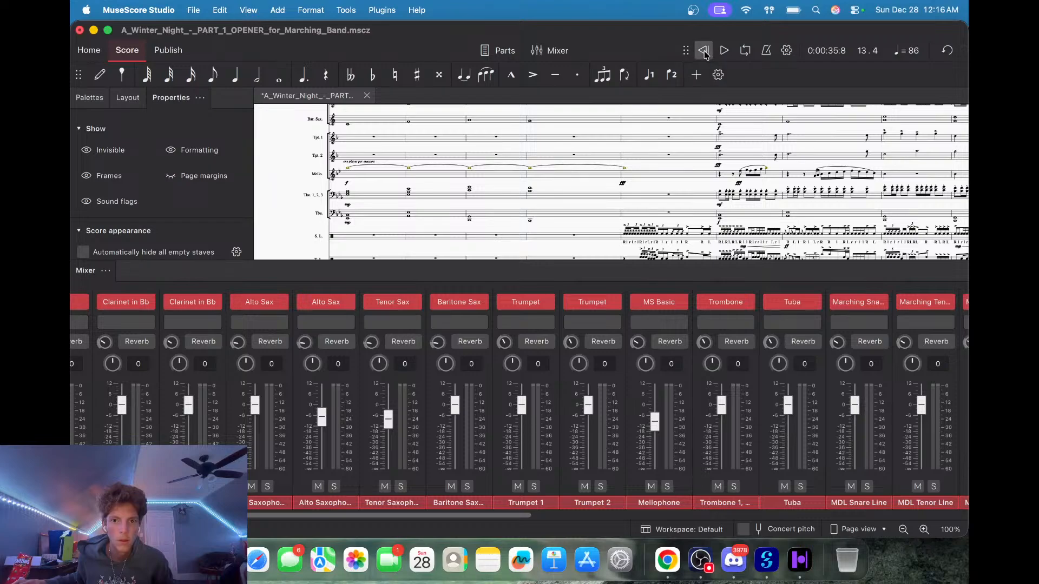
# Replay the score from measure 8 to check the new balance, and hide the mixer.
pyautogui.moveTo(285, 194); pyautogui.dragTo(586, 218)
pyautogui.click(432, 213)
pyautogui.click(603, 139)
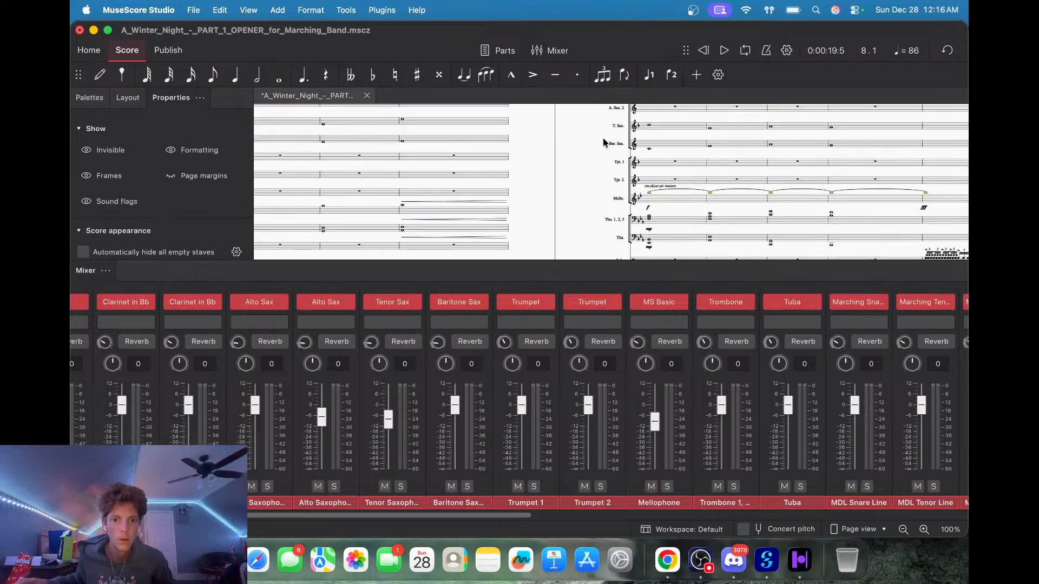
pyautogui.click(723, 51)
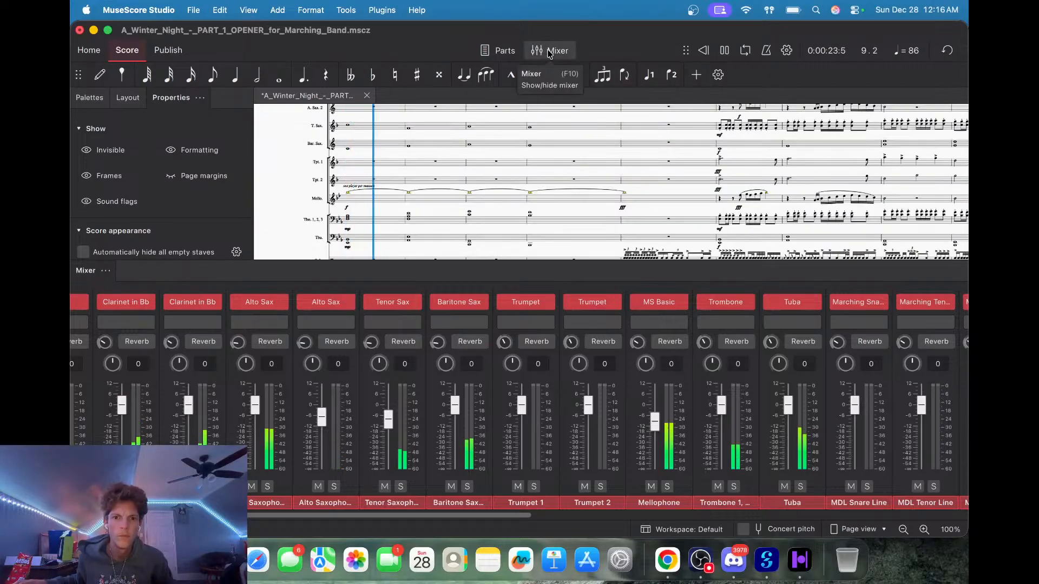
pyautogui.click(549, 52)
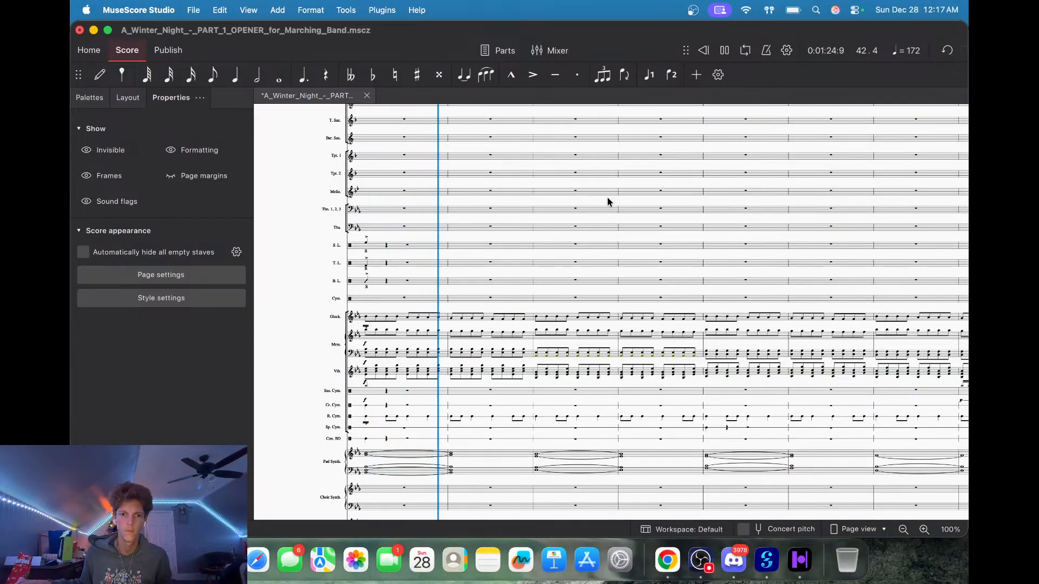
# Follow the playback through the percussion passages, then select the MDL Snare Line note on beat 1 of measure 83.
pyautogui.click(711, 574)
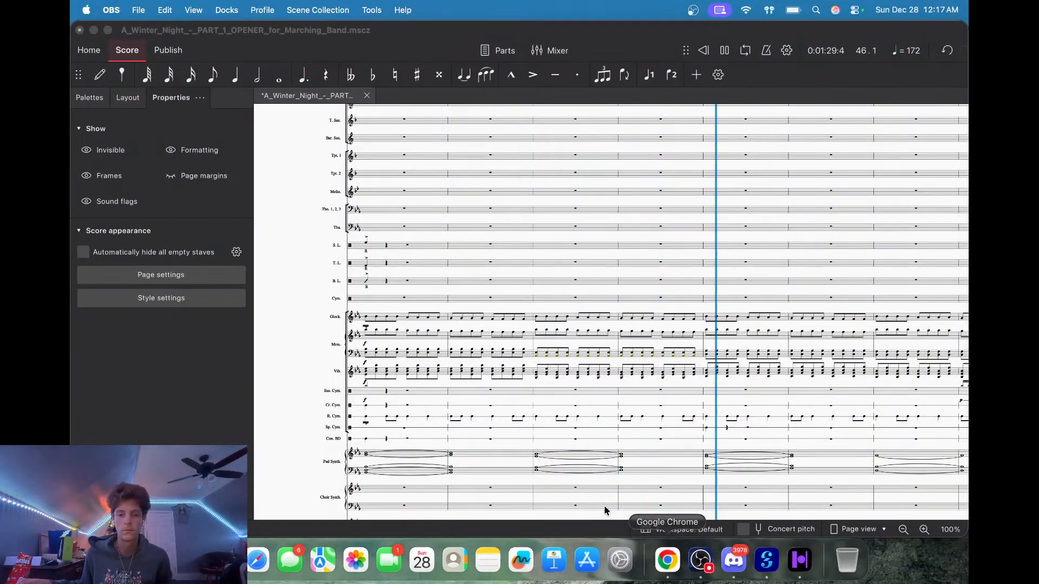
pyautogui.click(770, 565)
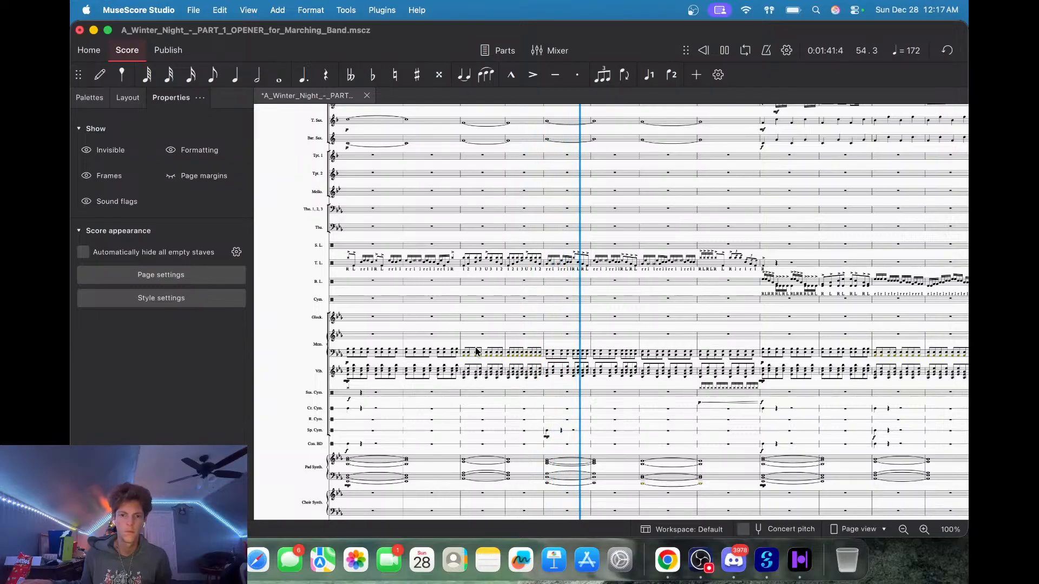
pyautogui.scroll(1, 471, 346)
pyautogui.scroll(1, 472, 347)
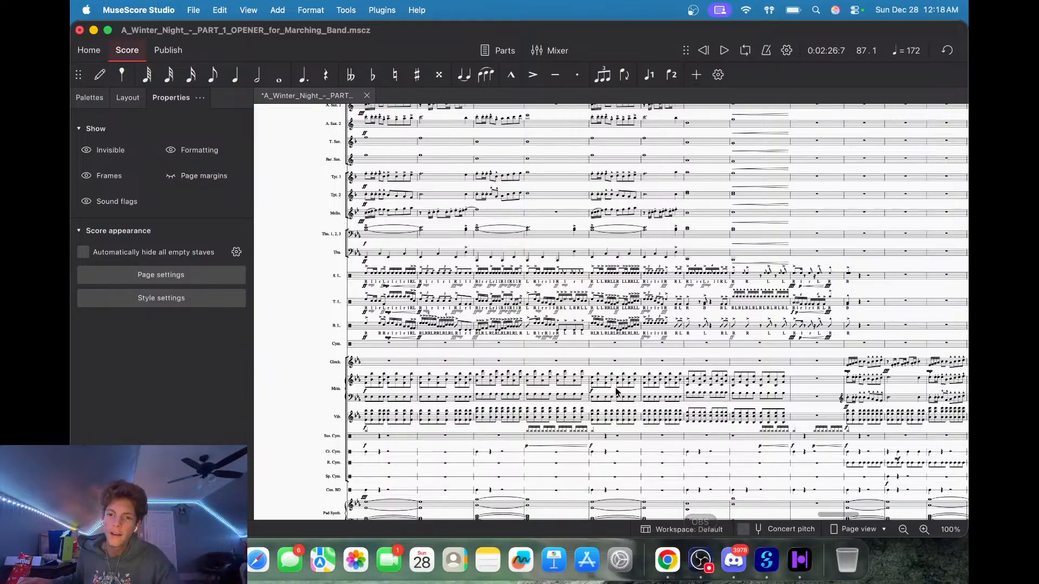
pyautogui.click(686, 276)
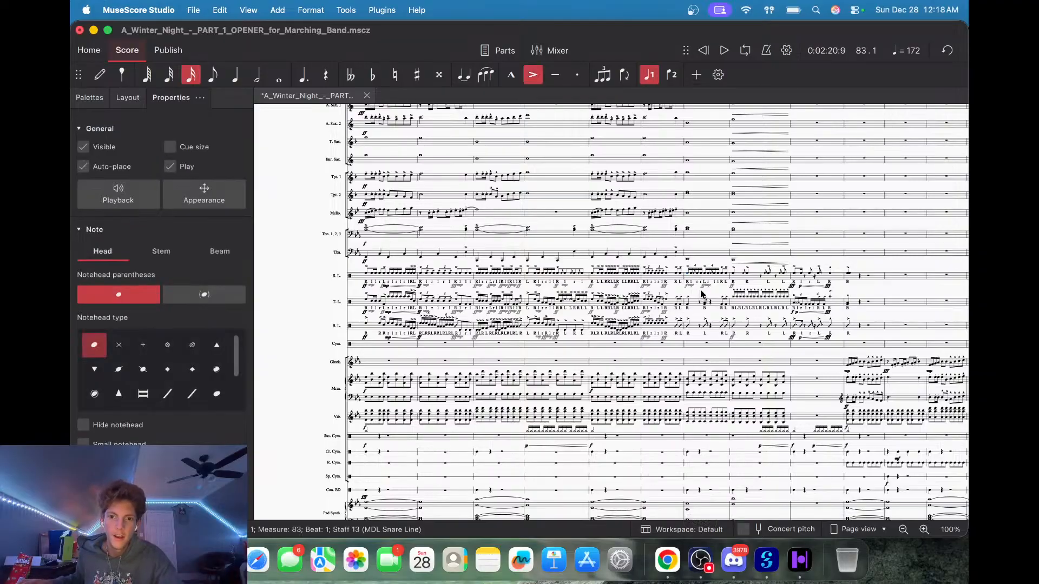
# Play the score from the MDL Snare Line's first note in measure 83 and follow the percussion writing through the final measures.
pyautogui.press('Escape')
pyautogui.scroll(5, 716, 346)
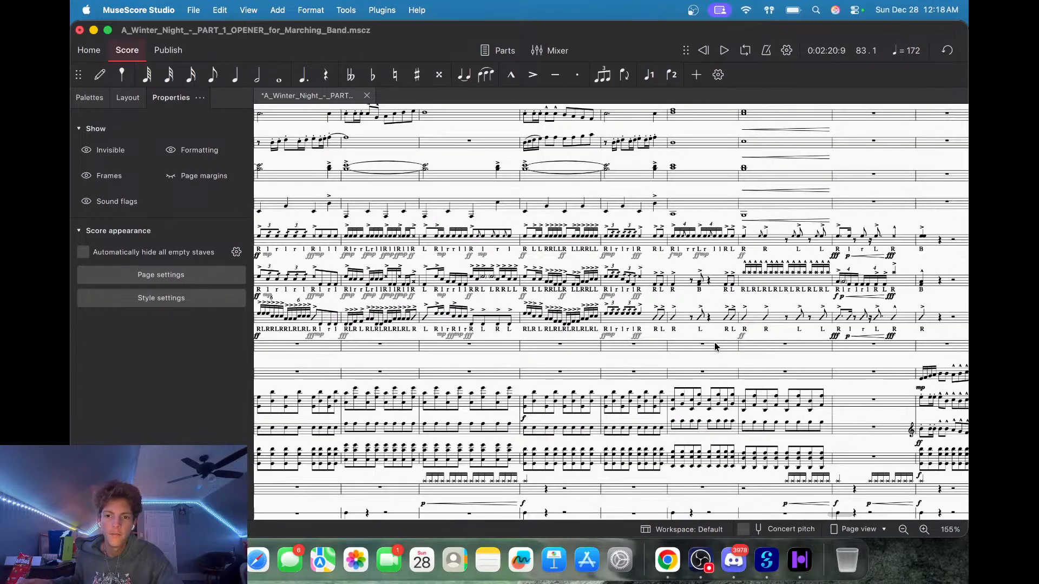
pyautogui.click(715, 347)
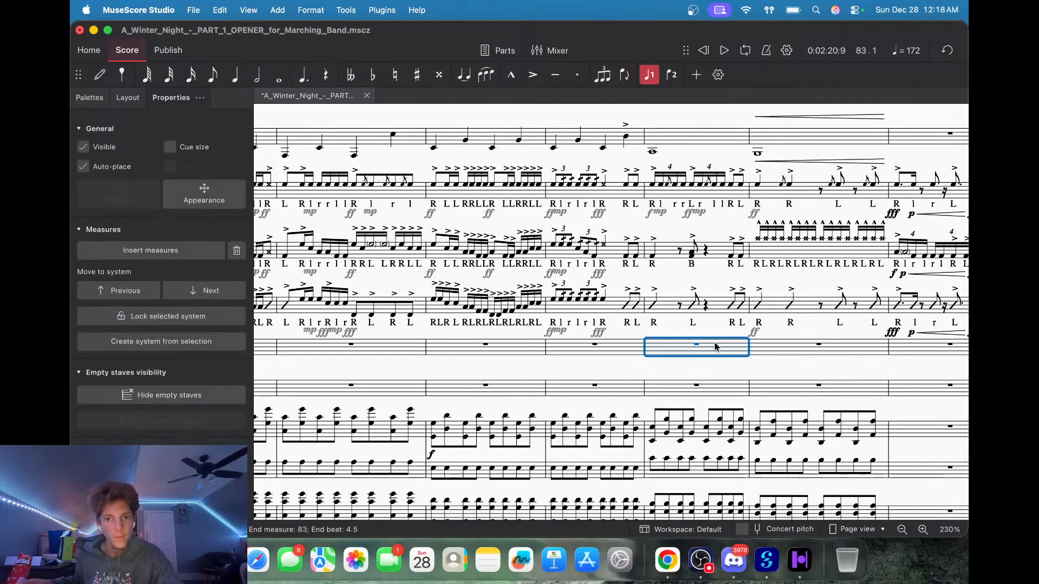
pyautogui.click(652, 185)
pyautogui.press('Escape')
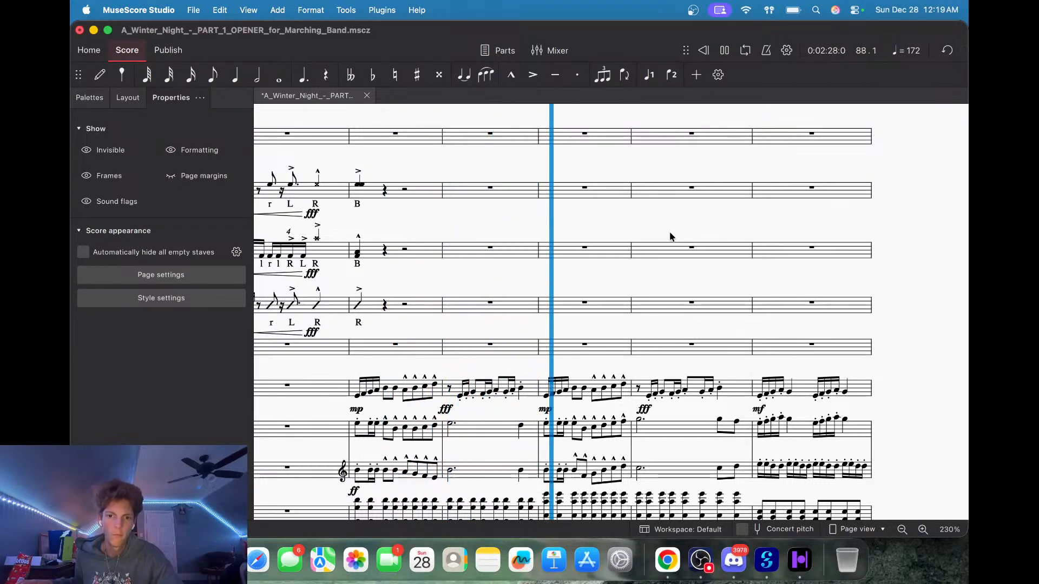
pyautogui.scroll(-5, 670, 237)
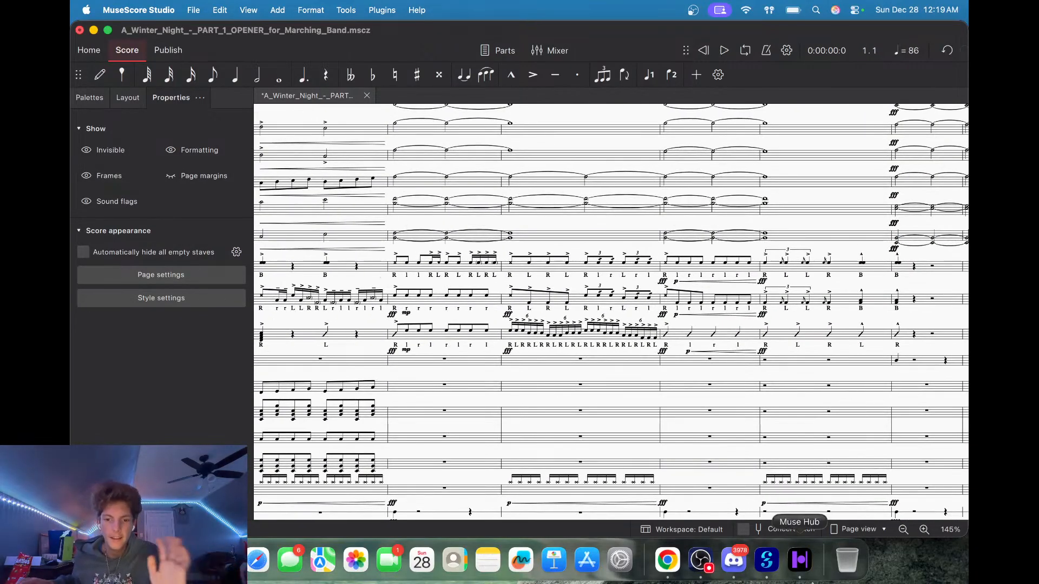
# Switch to Chrome, open the CHILL STREAM + Writing Beats live stream from the YouTube channel, and check its viewer details.
pyautogui.click(669, 562)
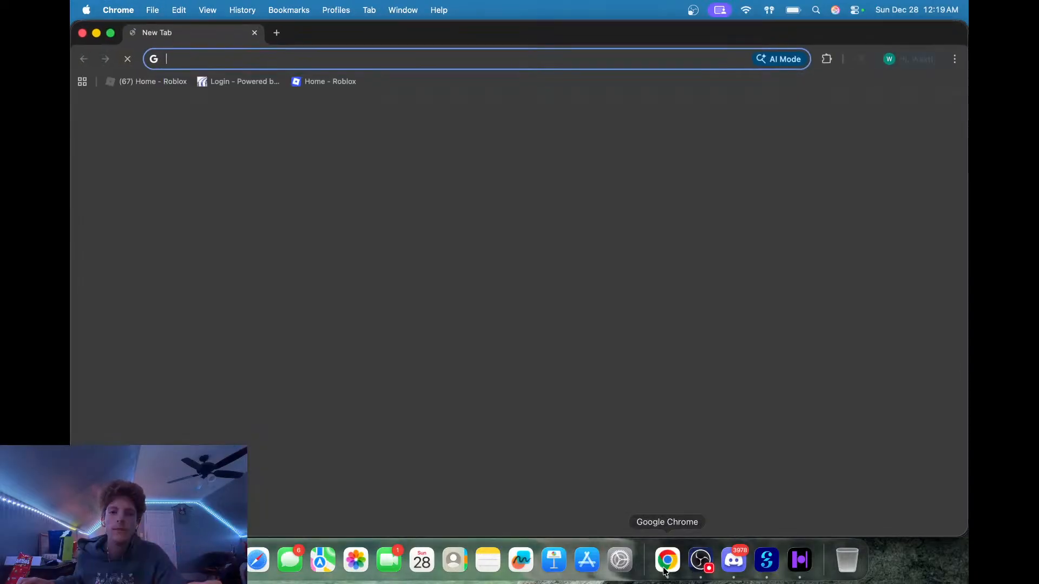
pyautogui.click(267, 324)
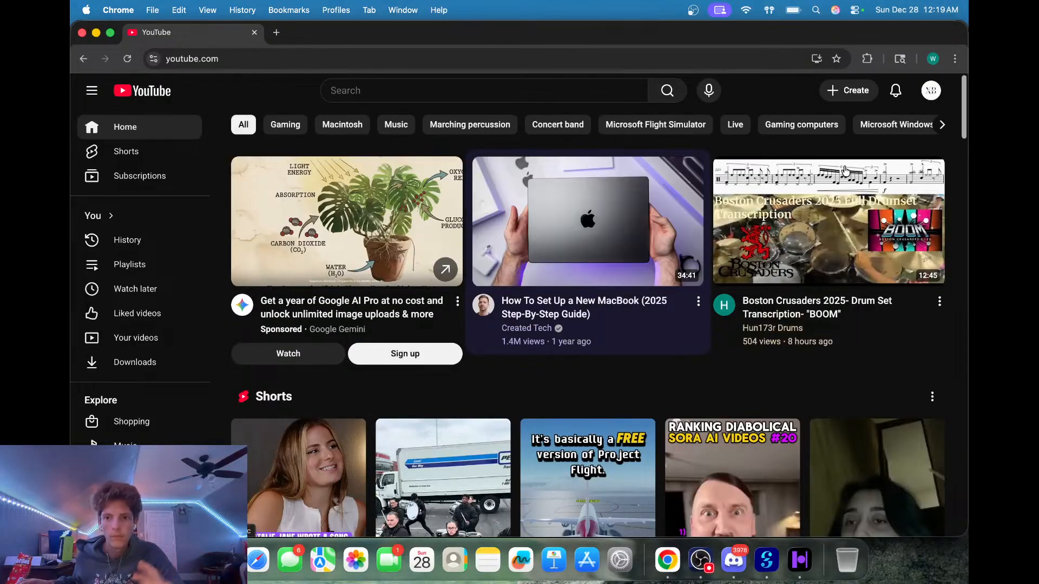
pyautogui.click(931, 90)
pyautogui.click(809, 126)
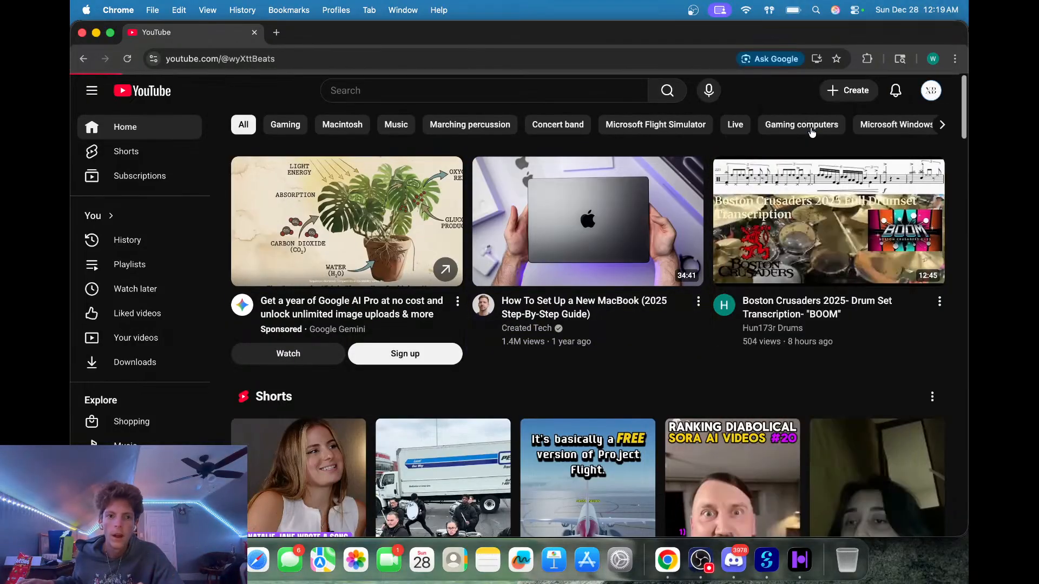
pyautogui.click(335, 433)
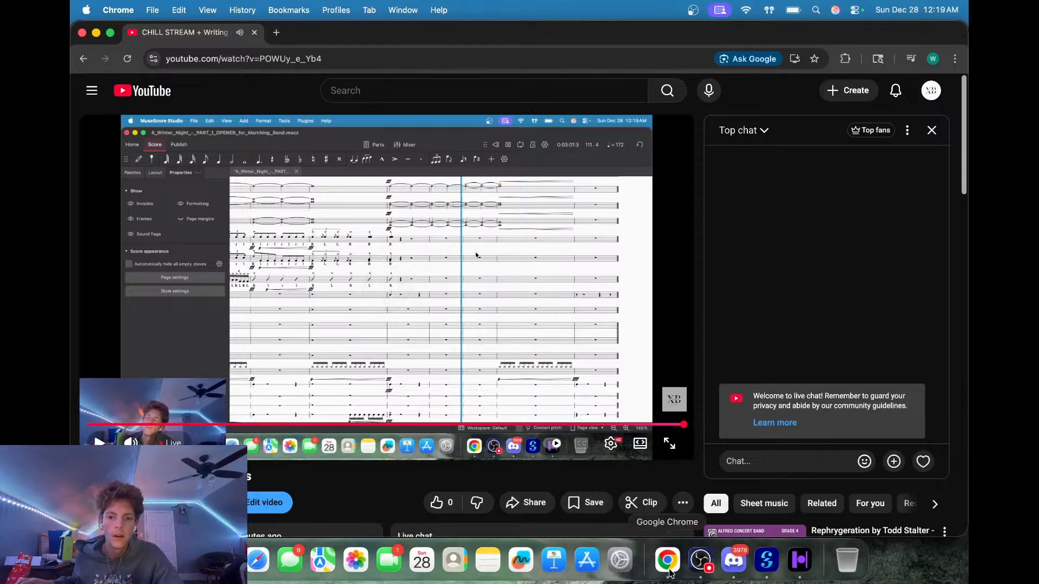
pyautogui.scroll(-3, 249, 453)
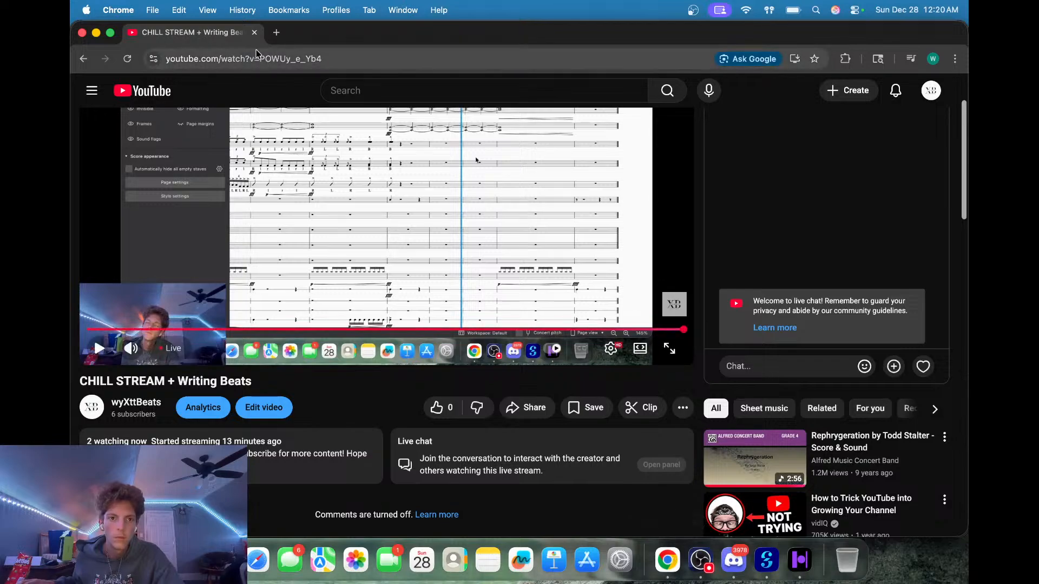
# Switch back to MuseScore Studio and close the A Winter Night Part 1 Opener score without saving its changes.
pyautogui.click(773, 573)
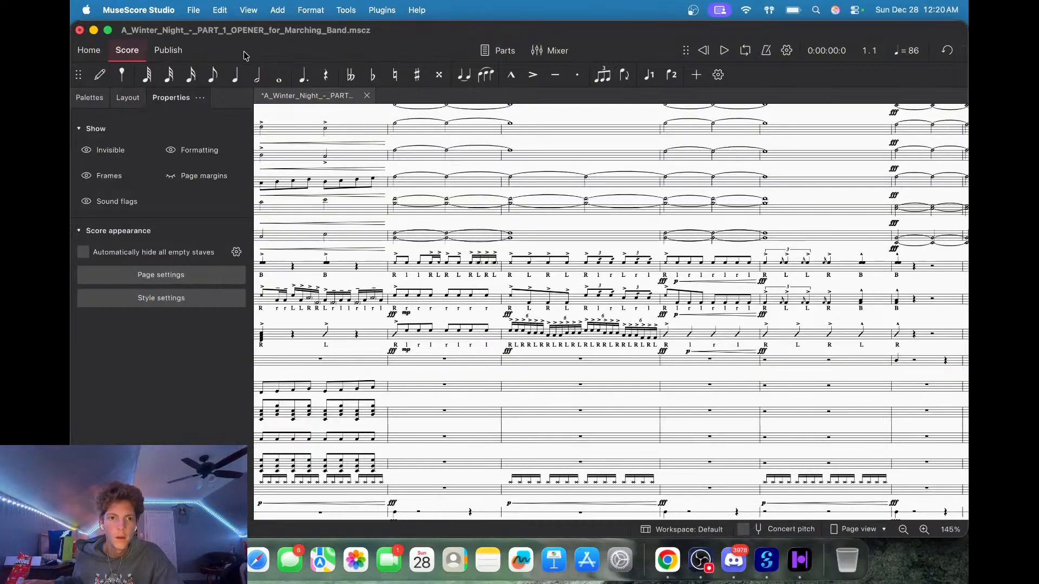
pyautogui.click(367, 97)
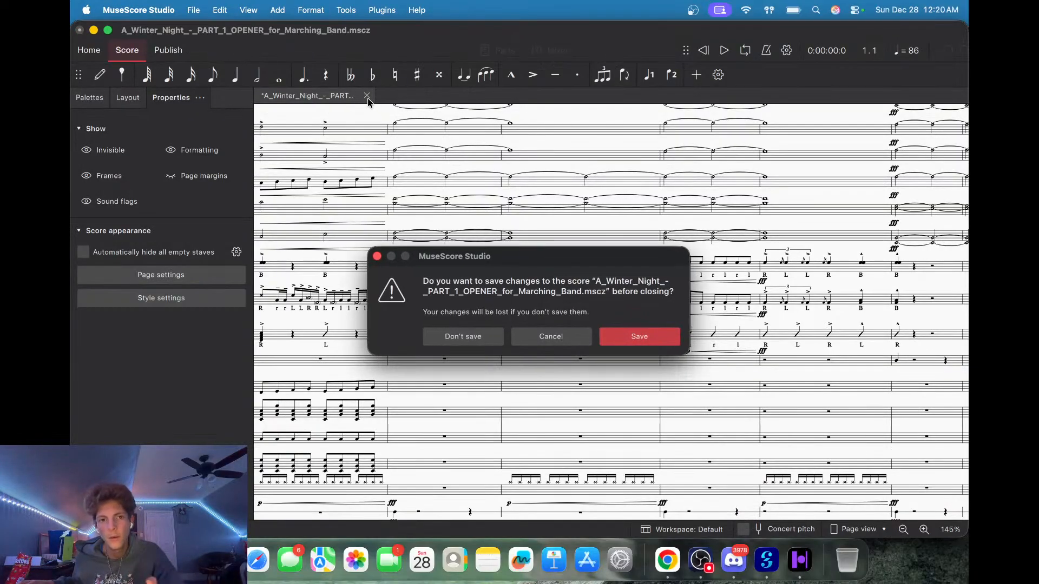
pyautogui.click(482, 340)
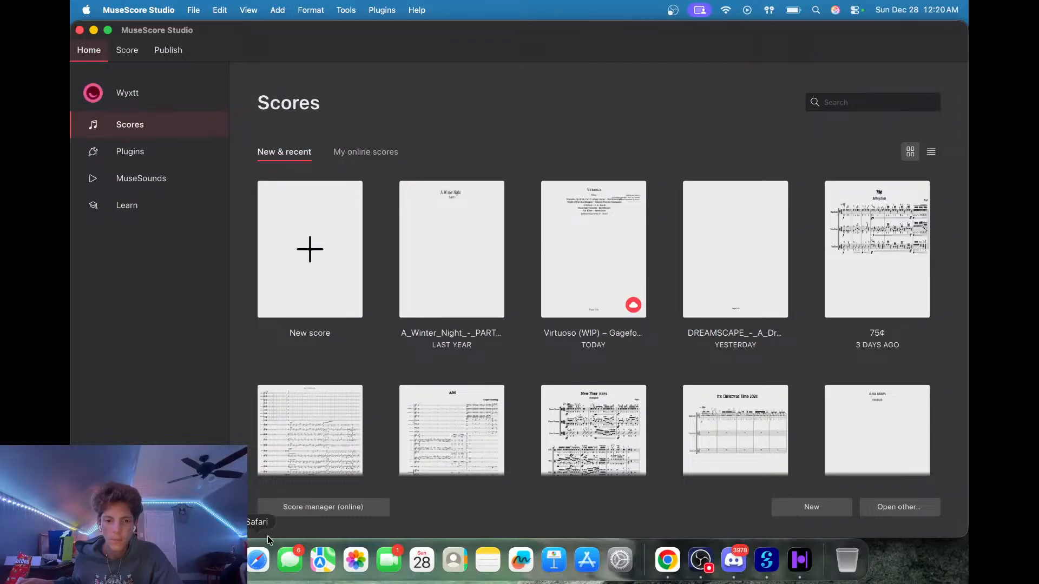
# Try to open the A Winter Night Part 2 Ballad score from the ESD-USB drive.
pyautogui.click(193, 560)
pyautogui.doubleClick(502, 312)
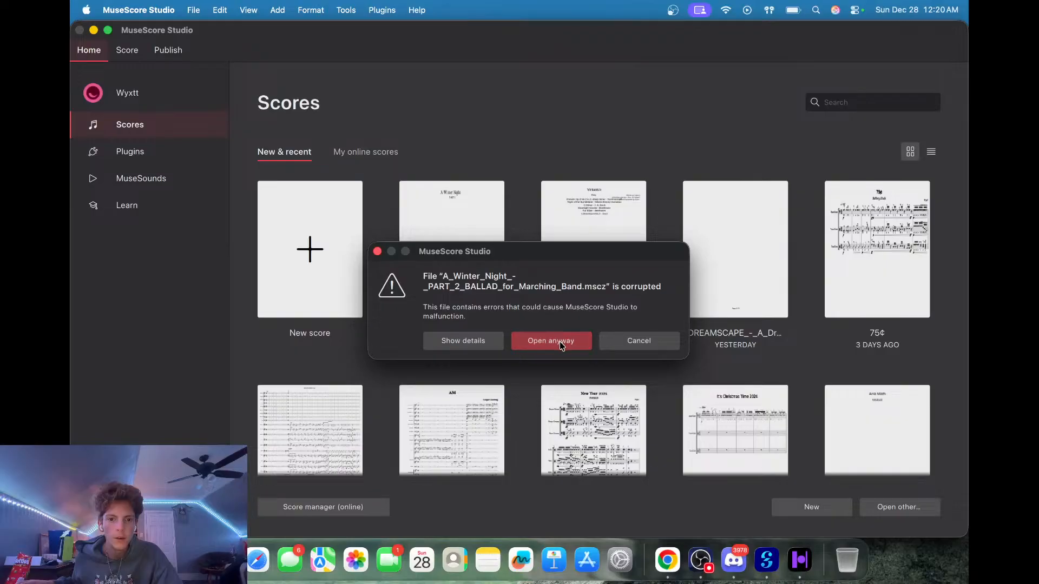
pyautogui.click(644, 343)
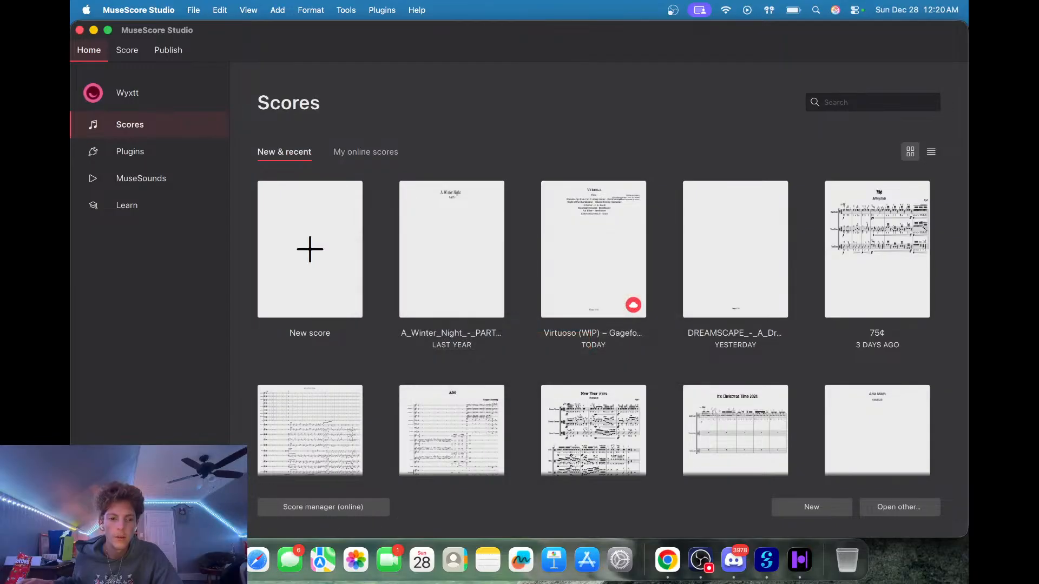
# Open the A Winter Night Part 3 Closer score from the ESD-USB drive, accepting the new MDL percussion notation and sound mapping.
pyautogui.click(192, 560)
pyautogui.scroll(-10, 460, 297)
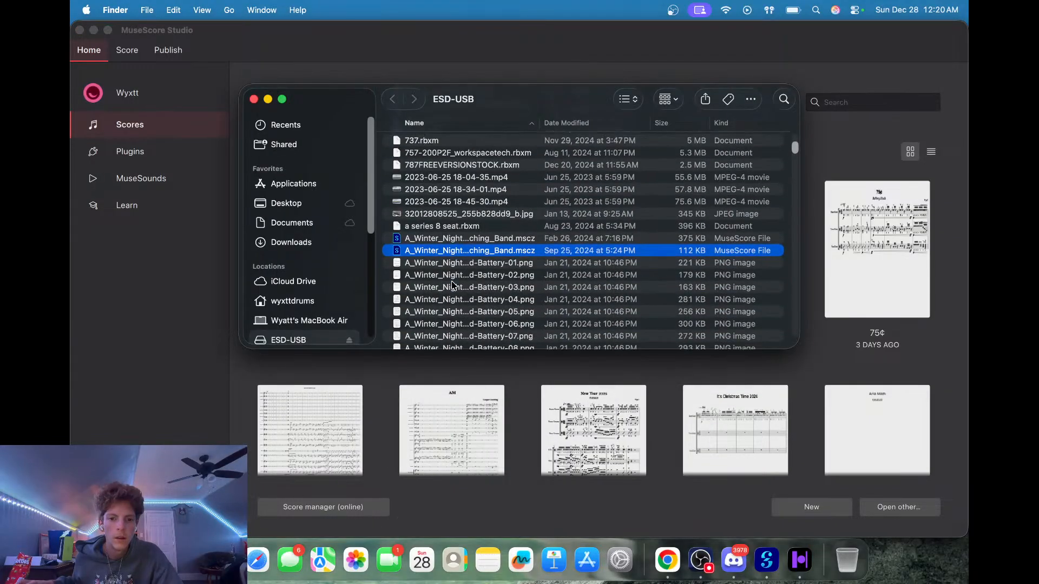
pyautogui.doubleClick(488, 339)
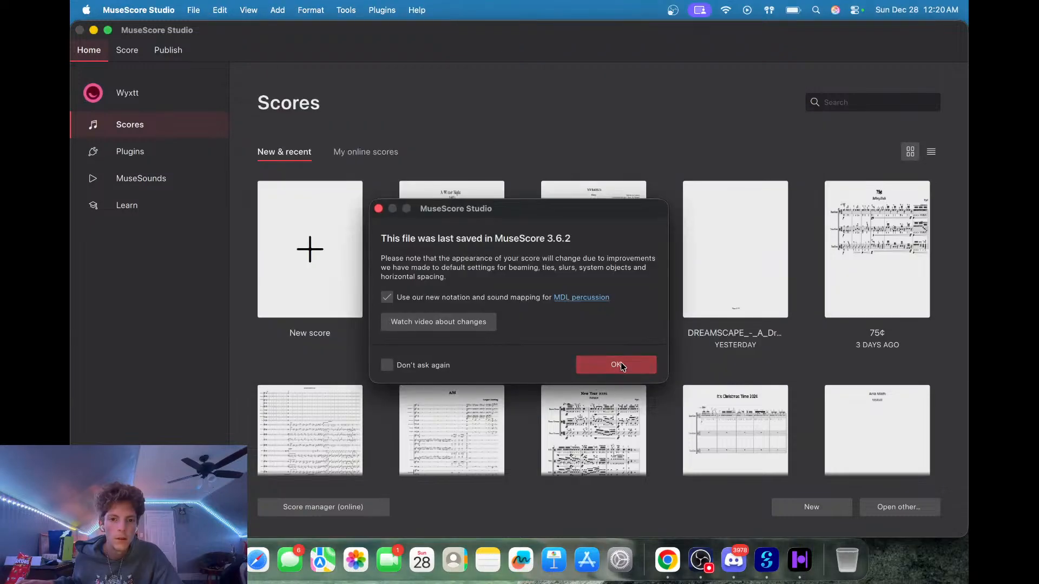
pyautogui.click(621, 365)
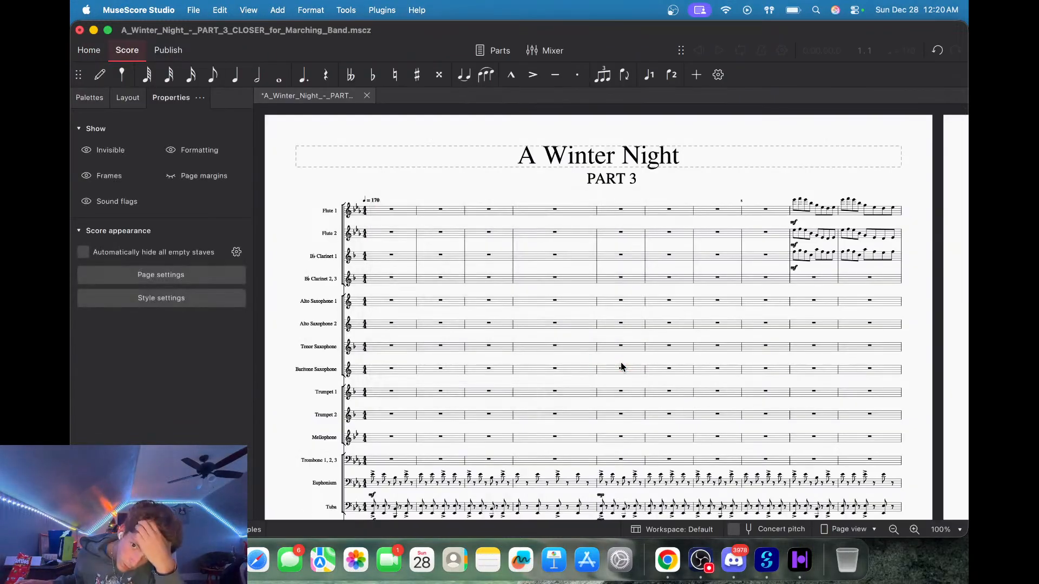
pyautogui.scroll(-4, 621, 367)
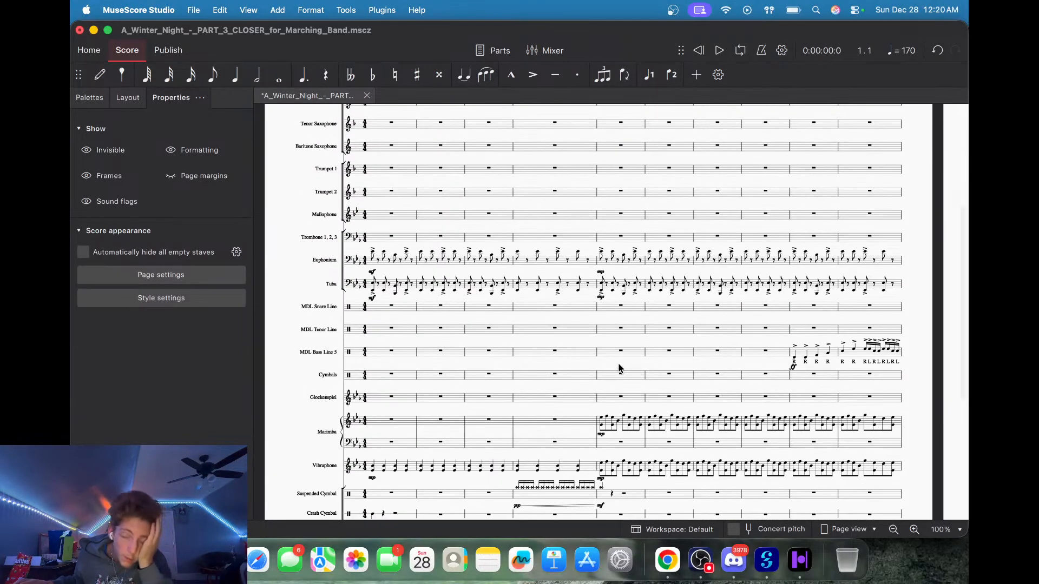
# Show the mixer and turn off reverb for the woodwinds, brass, MDL Snare Line and MDL Tenor Line.
pyautogui.click(545, 53)
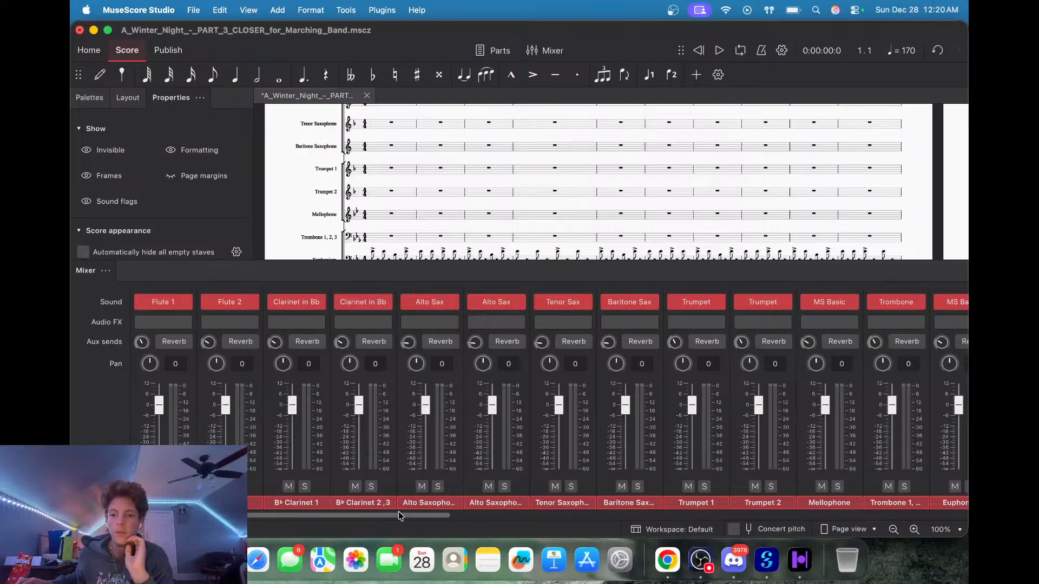
pyautogui.hscroll(15, 384, 398)
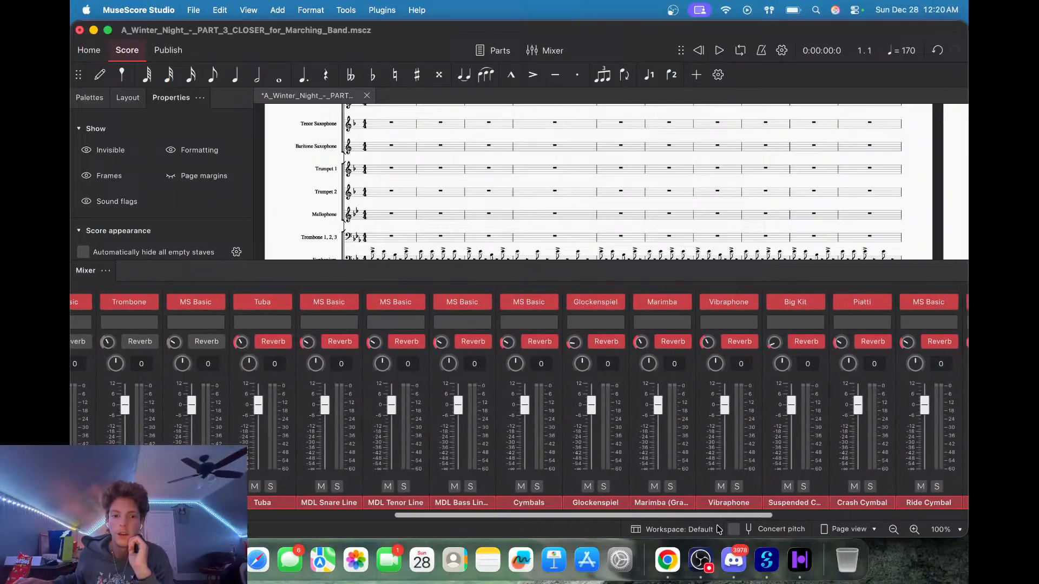
pyautogui.click(274, 343)
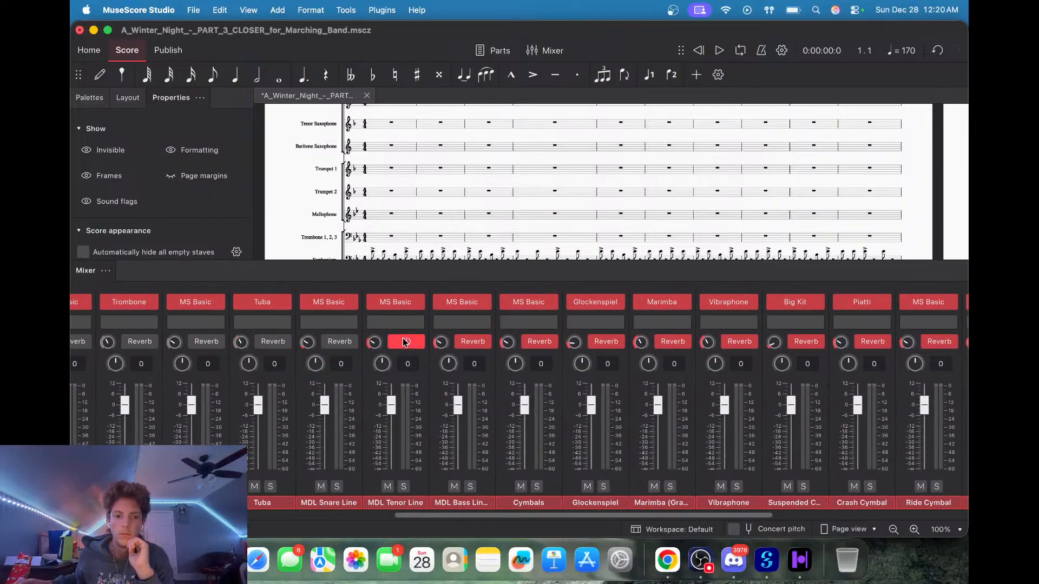
# Assign the MuseSounds Tapspace Virtual Drumline Marching Snares sound to the MDL Snare Line.
pyautogui.click(350, 304)
pyautogui.moveTo(401, 343)
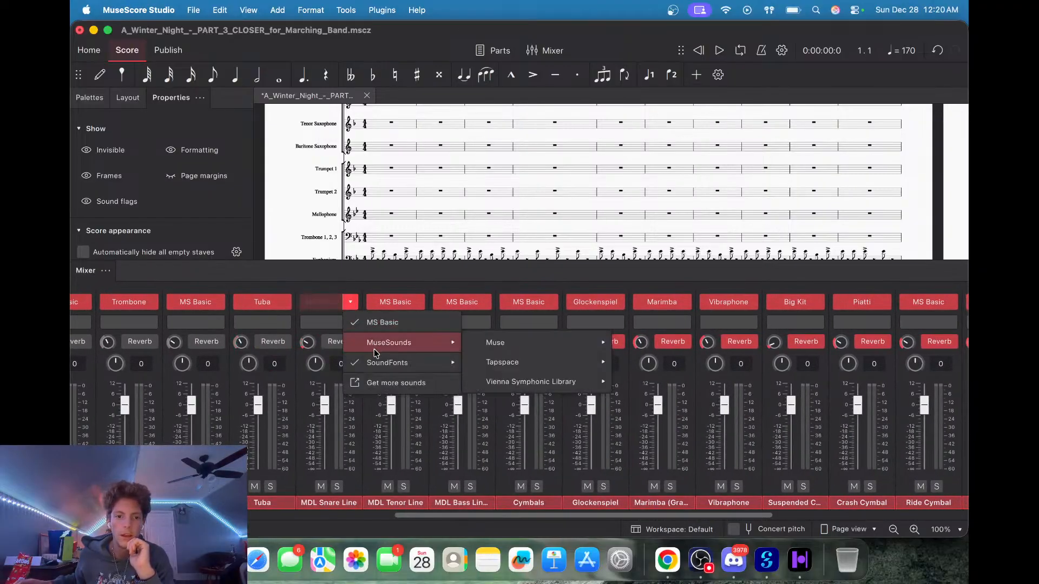
pyautogui.moveTo(503, 363)
pyautogui.moveTo(684, 367)
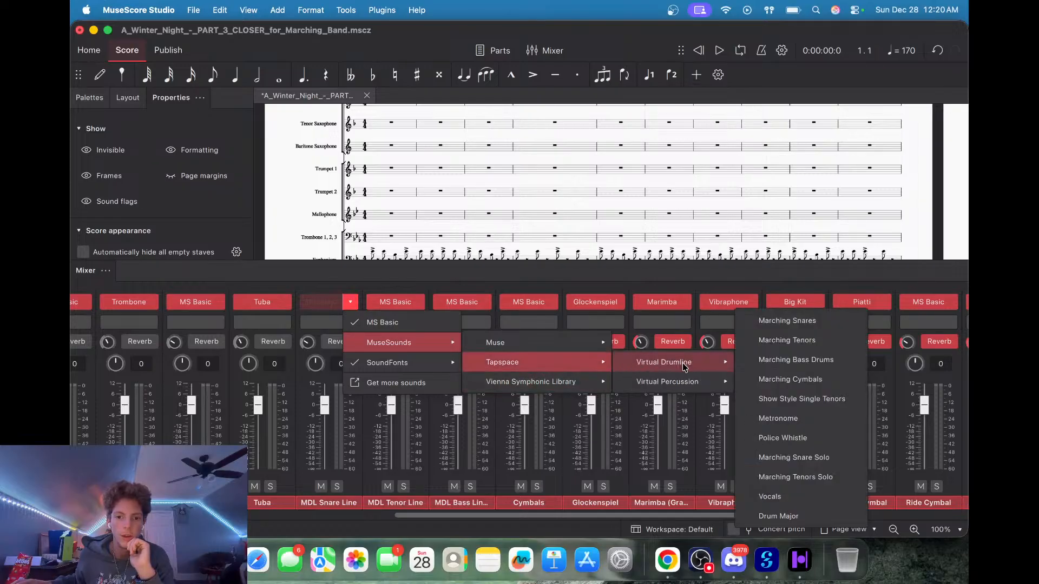
pyautogui.click(790, 321)
# Assign the Tapspace Virtual Drumline Marching Tenors sound to the MDL Tenor Line.
pyautogui.click(413, 302)
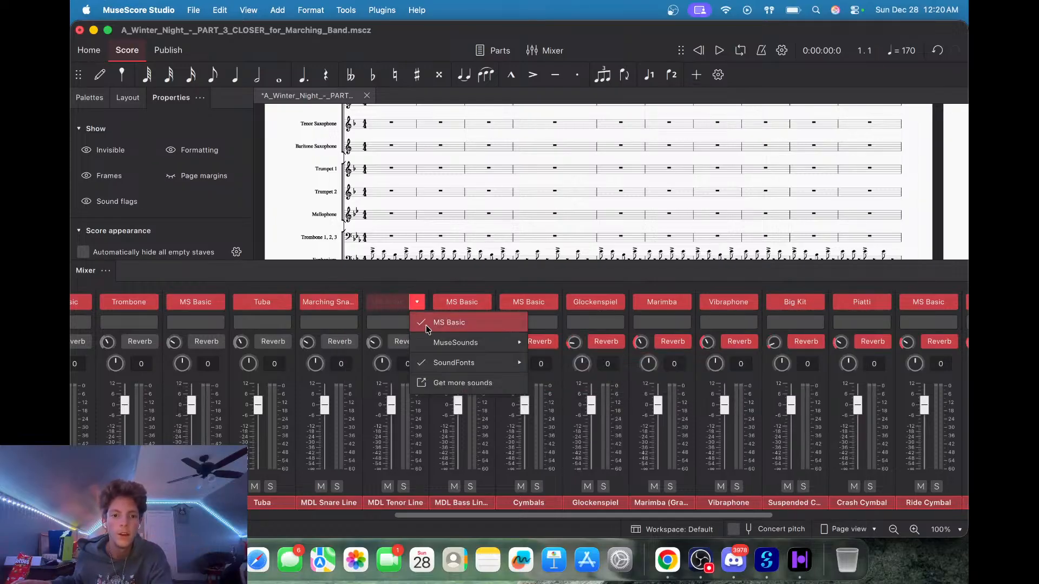
pyautogui.moveTo(489, 343)
pyautogui.moveTo(624, 362)
pyautogui.moveTo(795, 361)
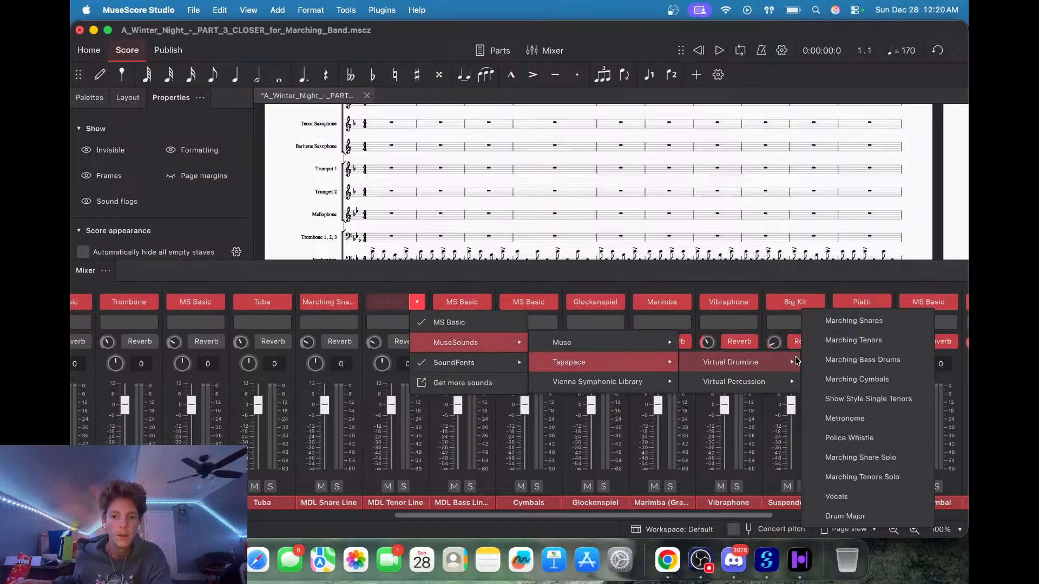
pyautogui.click(841, 341)
# Assign the Tapspace Virtual Drumline Marching Bass Drums sound to the MDL Bass Line.
pyautogui.click(483, 302)
pyautogui.moveTo(535, 343)
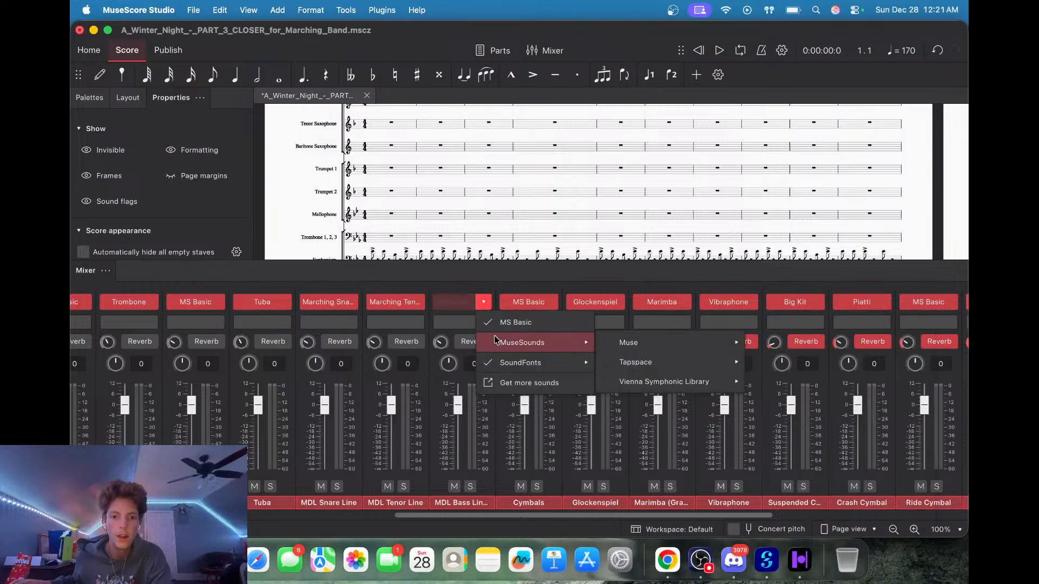
pyautogui.moveTo(677, 379)
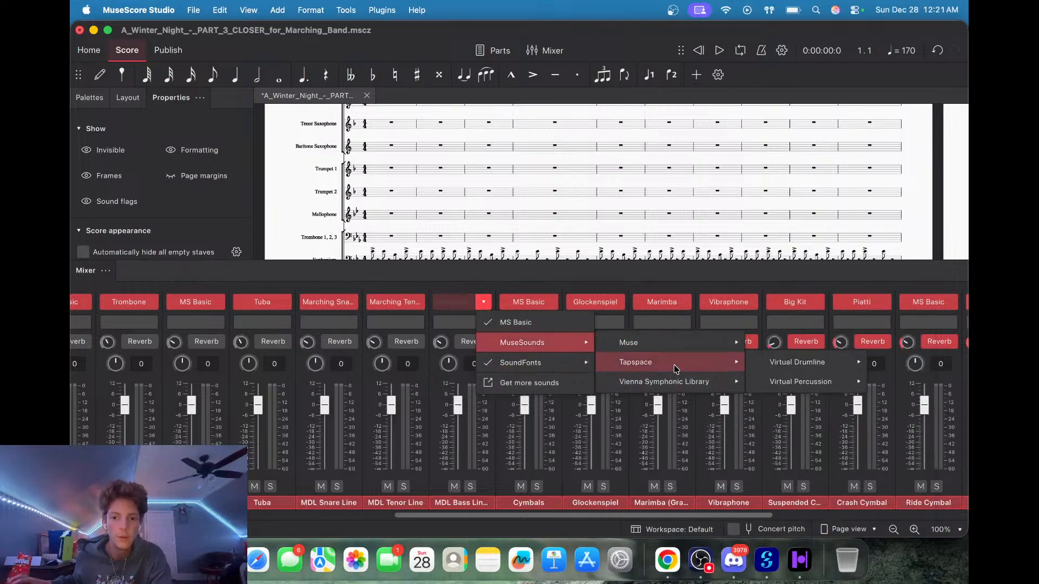
pyautogui.moveTo(790, 369)
pyautogui.click(679, 359)
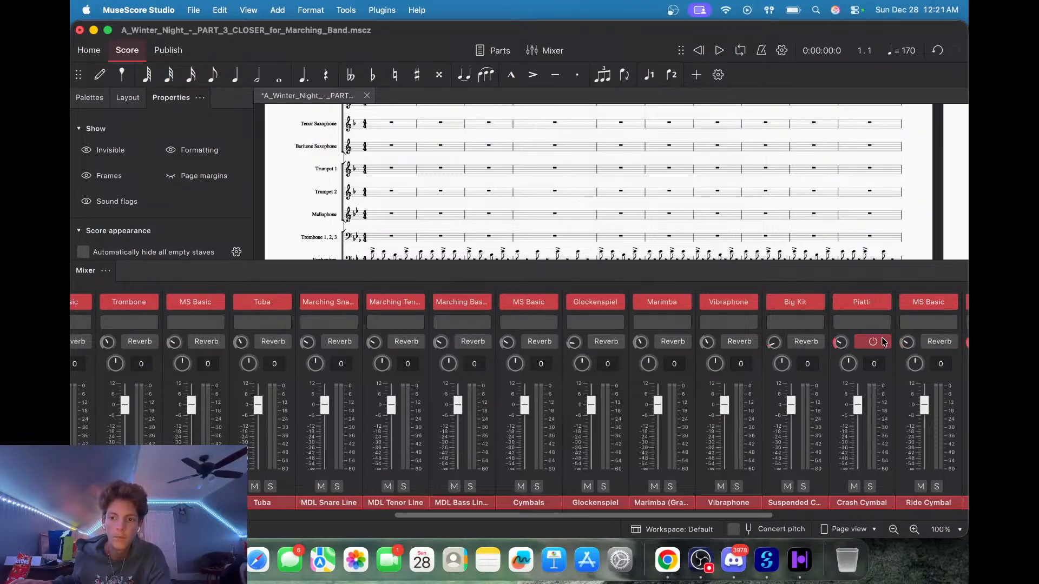
# Turn off reverb for the remaining percussion and synthesizer channels, and hide the mixer.
pyautogui.hscroll(10, 596, 514)
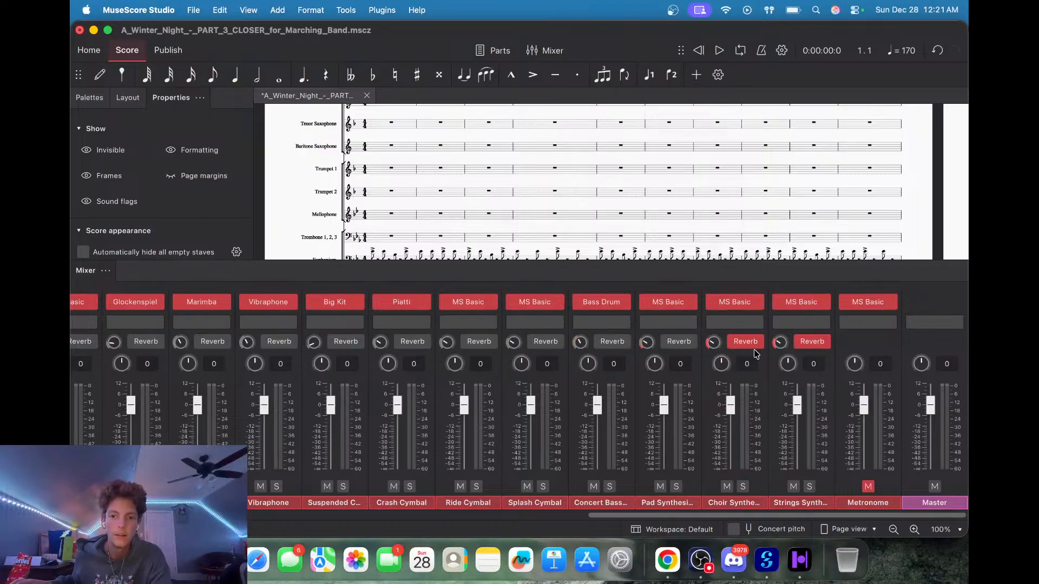
pyautogui.click(524, 48)
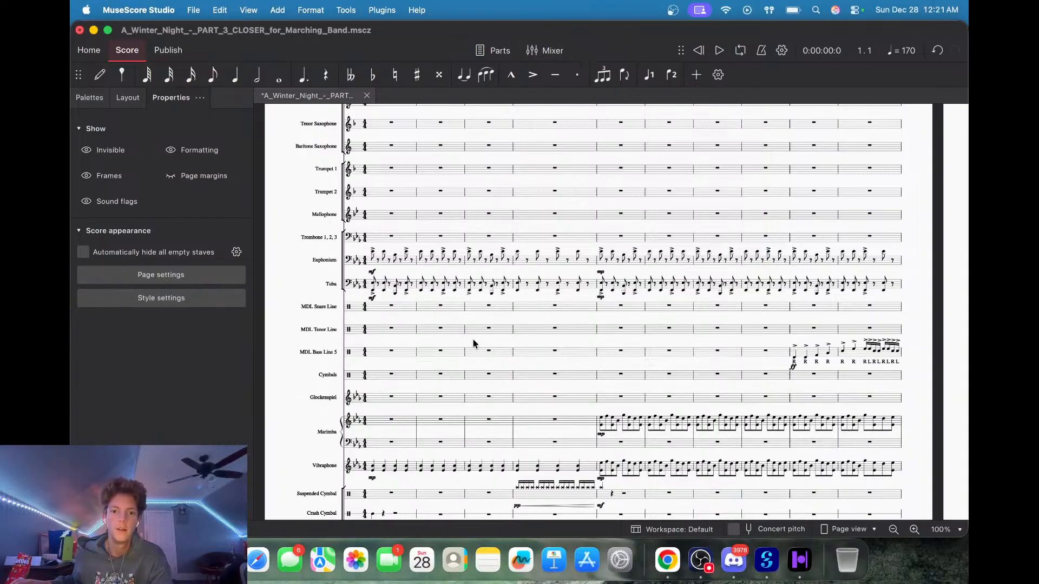
# Check the live stream page in Chrome and return to the Part 3 score in MuseScore Studio.
pyautogui.click(660, 562)
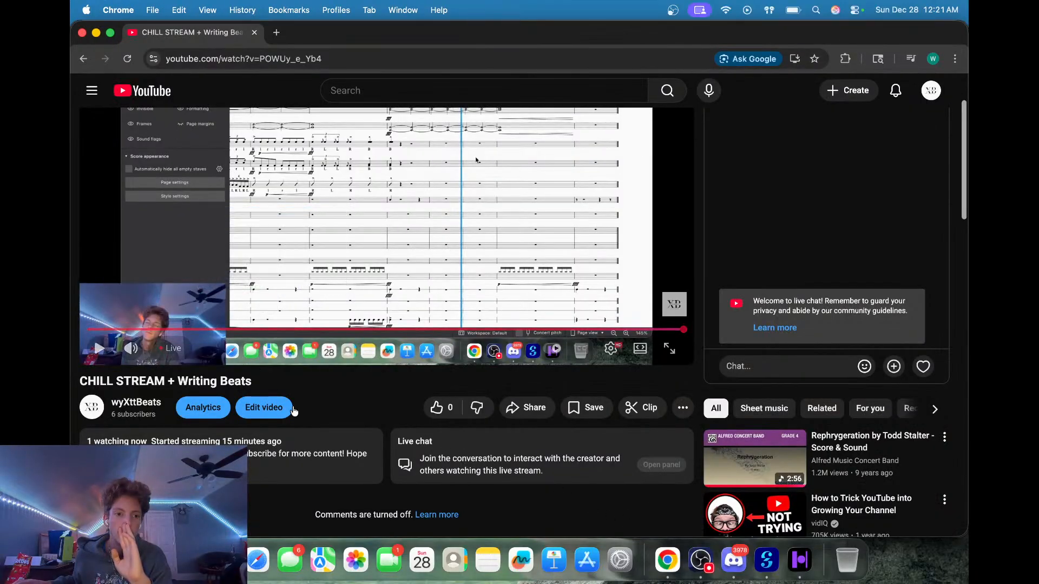
pyautogui.click(765, 561)
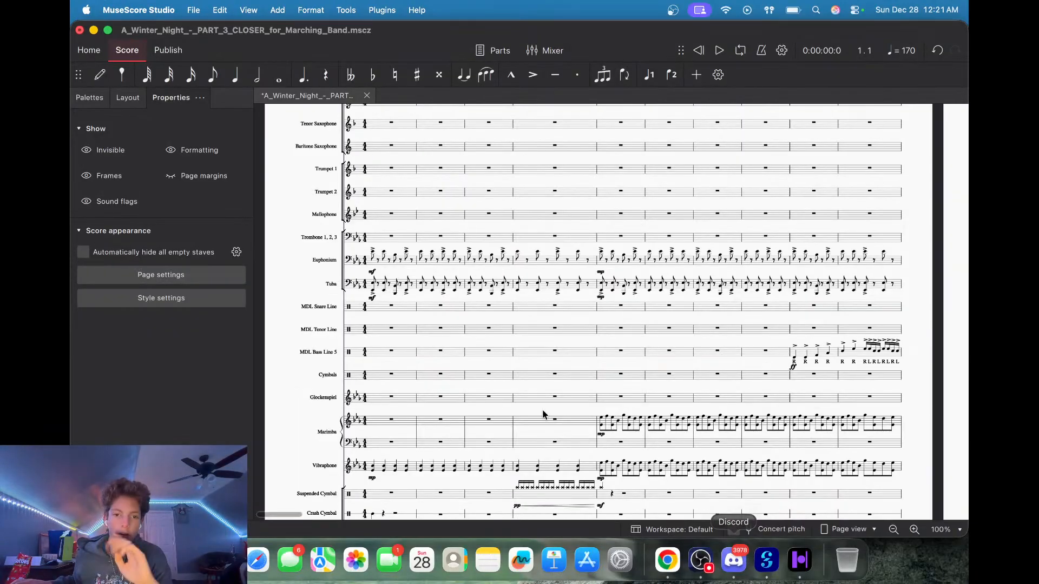
# Undo the stray tenor saxophone note in measure 1, play the Part 3 score from the beginning, and leave note input.
pyautogui.press('n')
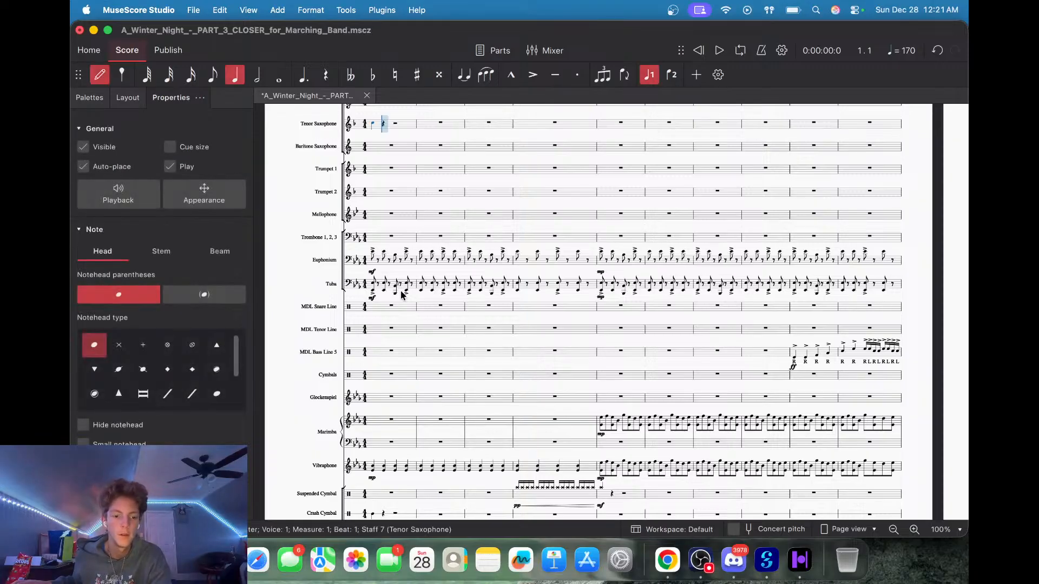
pyautogui.press('space')
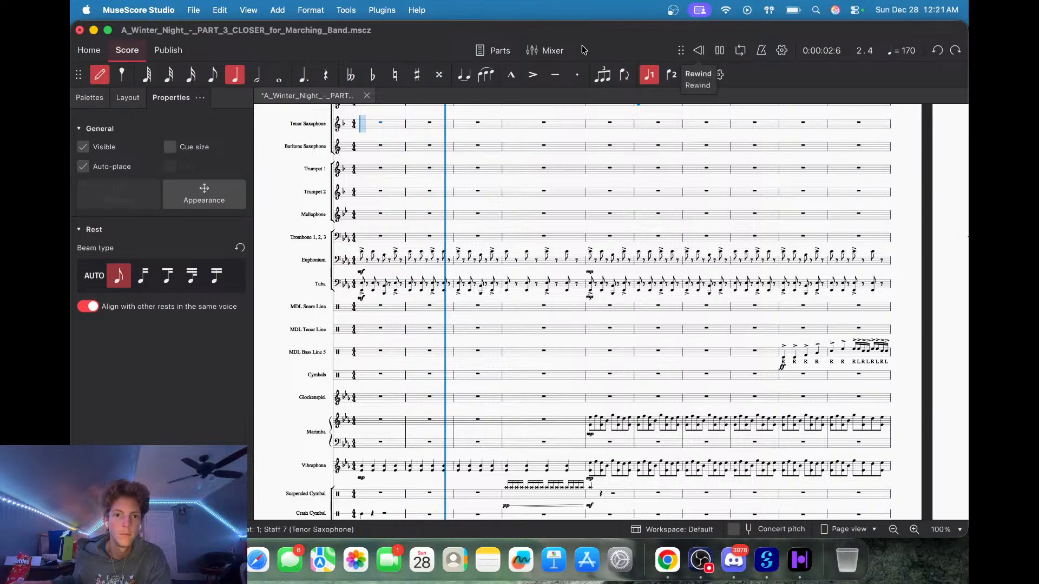
pyautogui.press('Escape')
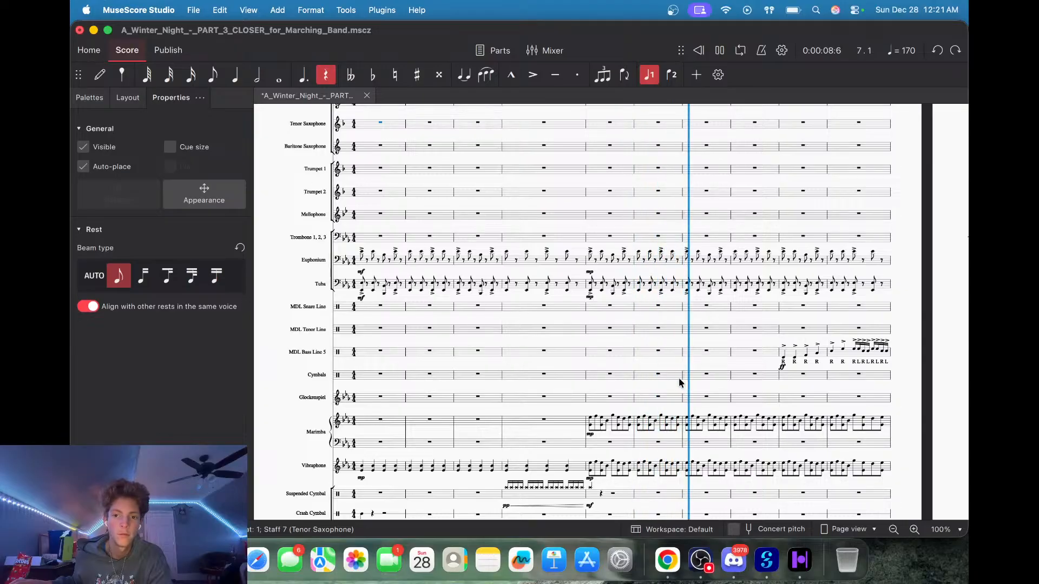
# Follow the Part 3 playback across the wind and percussion staves.
pyautogui.scroll(5, 678, 378)
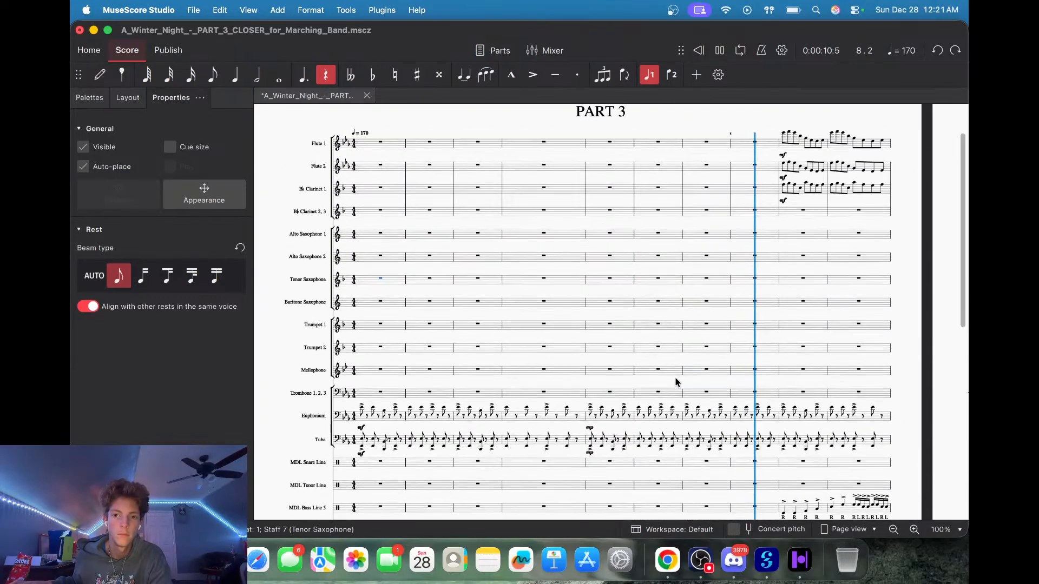
pyautogui.scroll(-4, 674, 377)
pyautogui.scroll(-2, 675, 377)
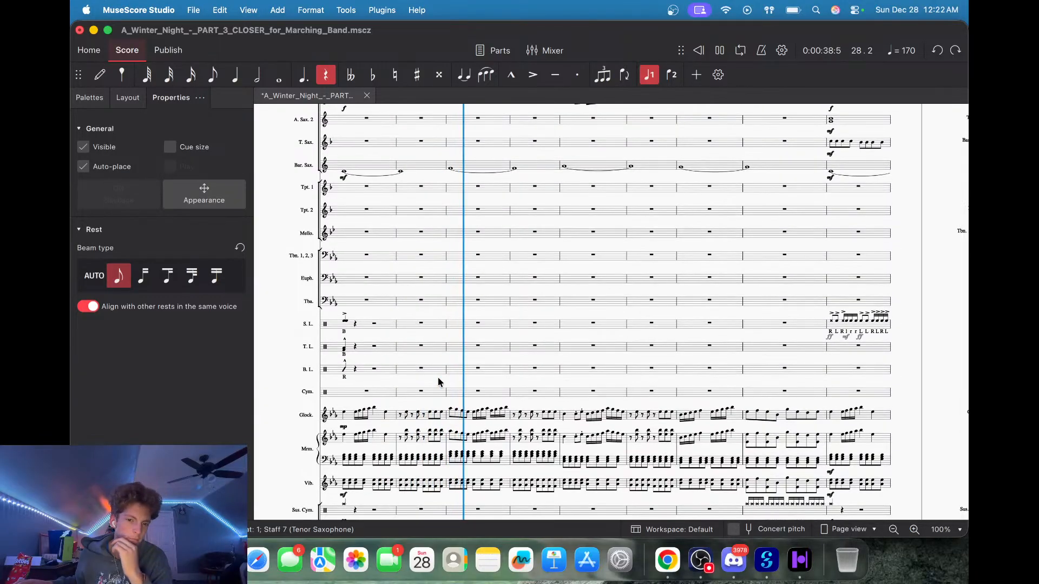
# Check the live stream page in Chrome and the OBS app, and return to the Part 3 score in MuseScore Studio.
pyautogui.click(668, 560)
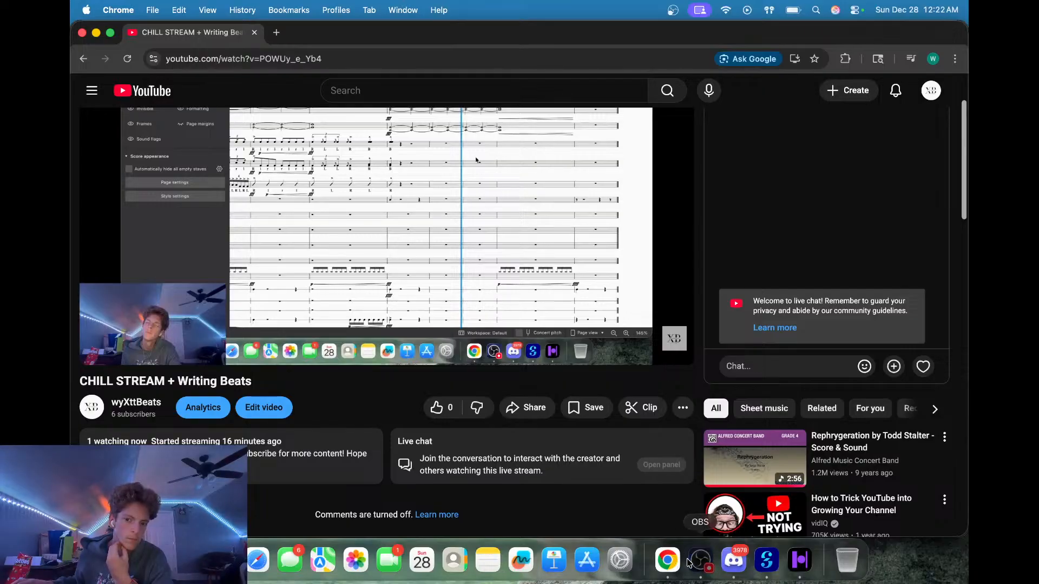
pyautogui.click(688, 563)
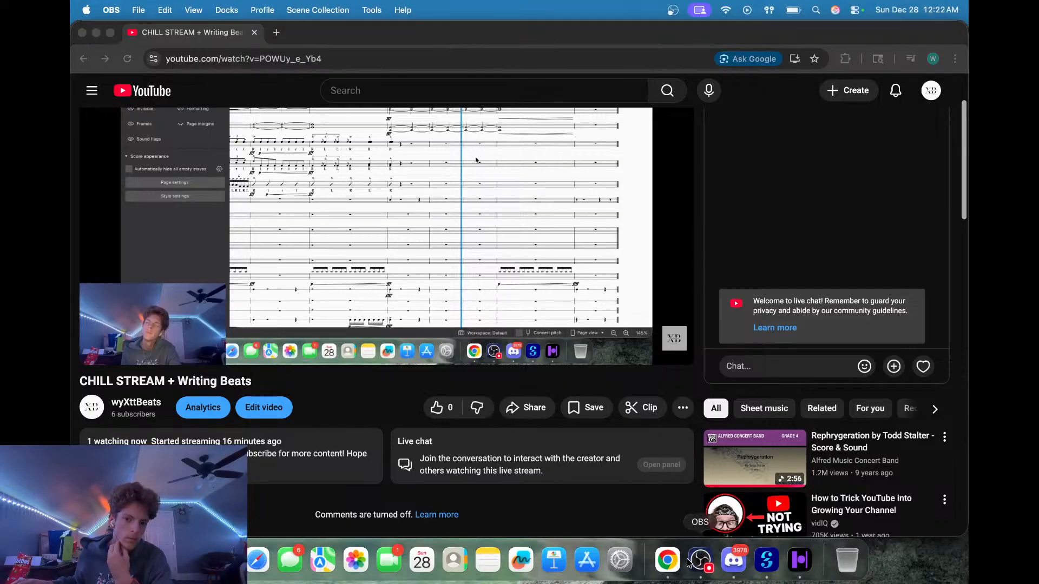
pyautogui.click(772, 559)
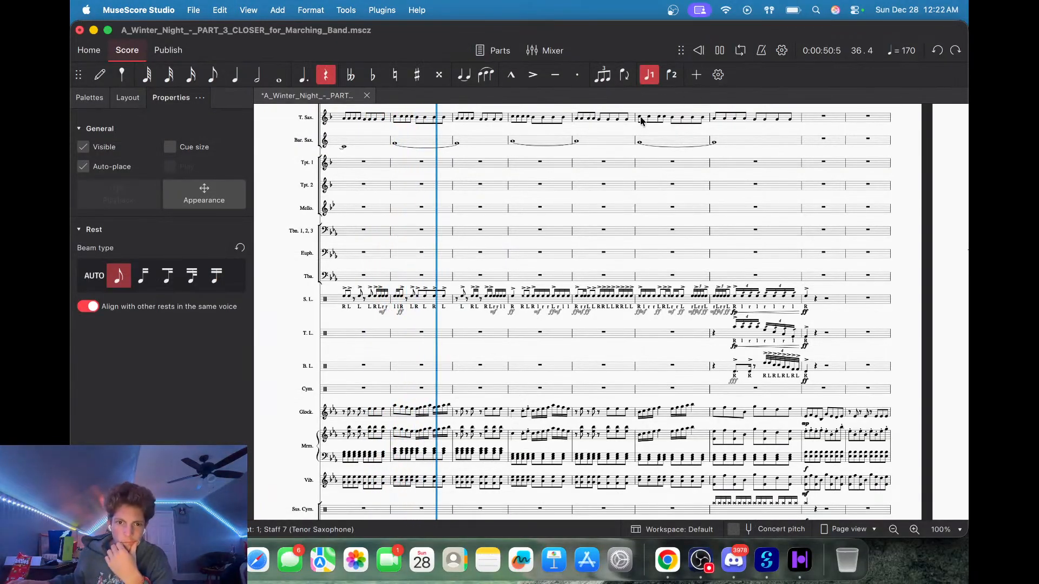
# Stop the playback, rewind and clear the selection, and play the Part 3 score from measure 32.
pyautogui.click(719, 53)
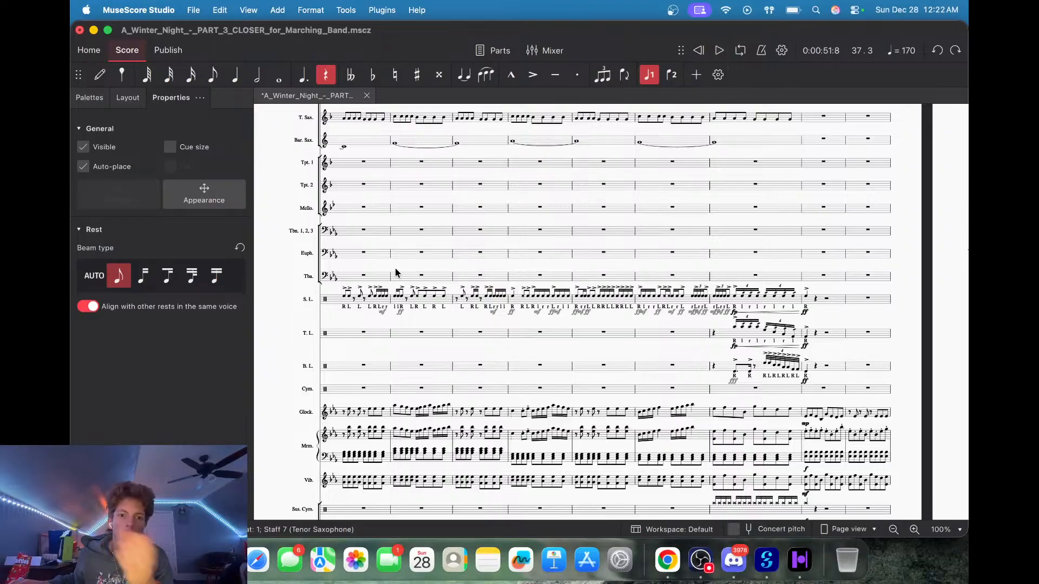
pyautogui.press('Home')
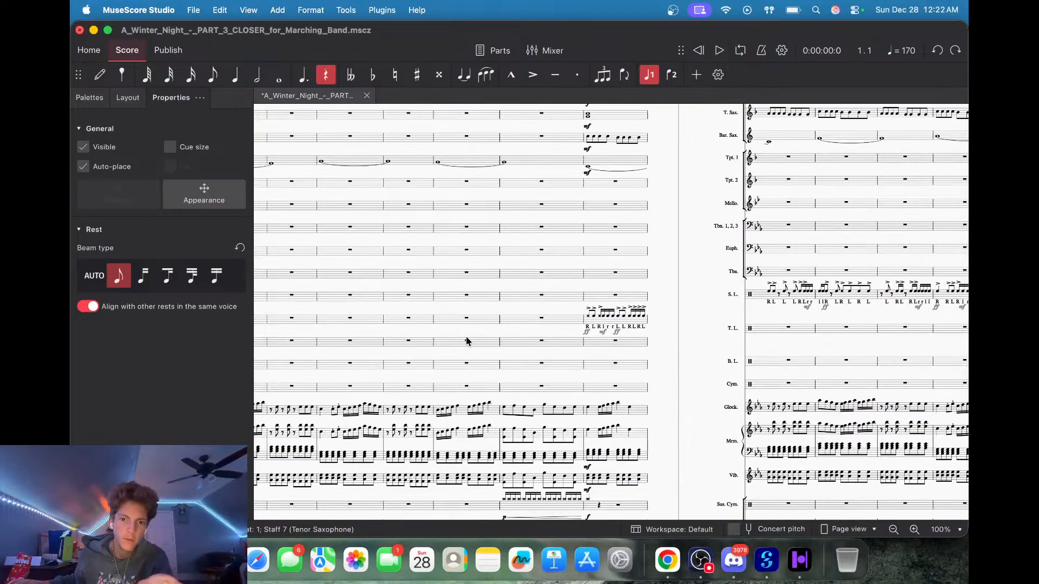
pyautogui.press('Escape')
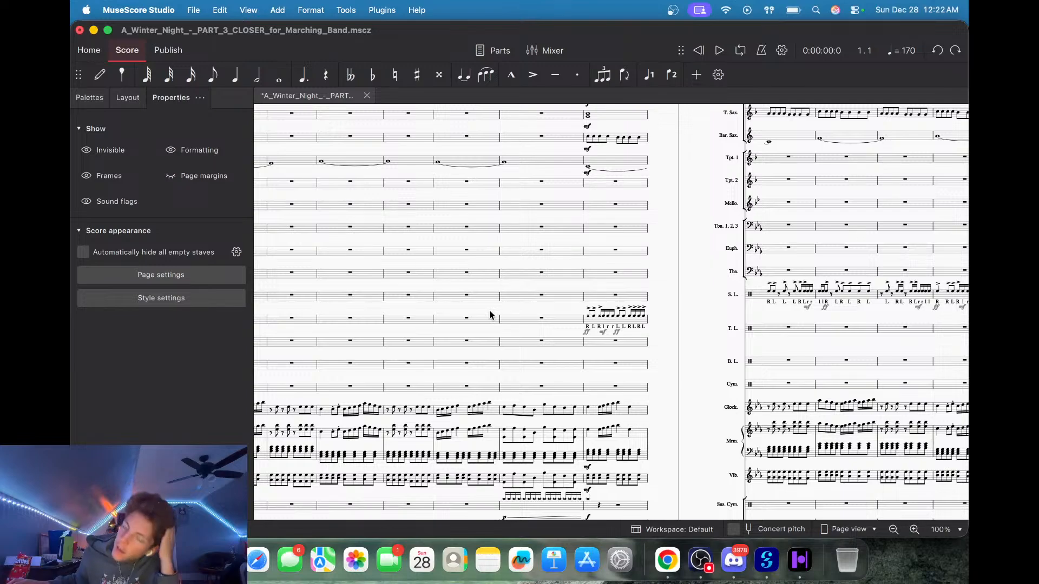
pyautogui.click(483, 320)
pyautogui.press('Escape')
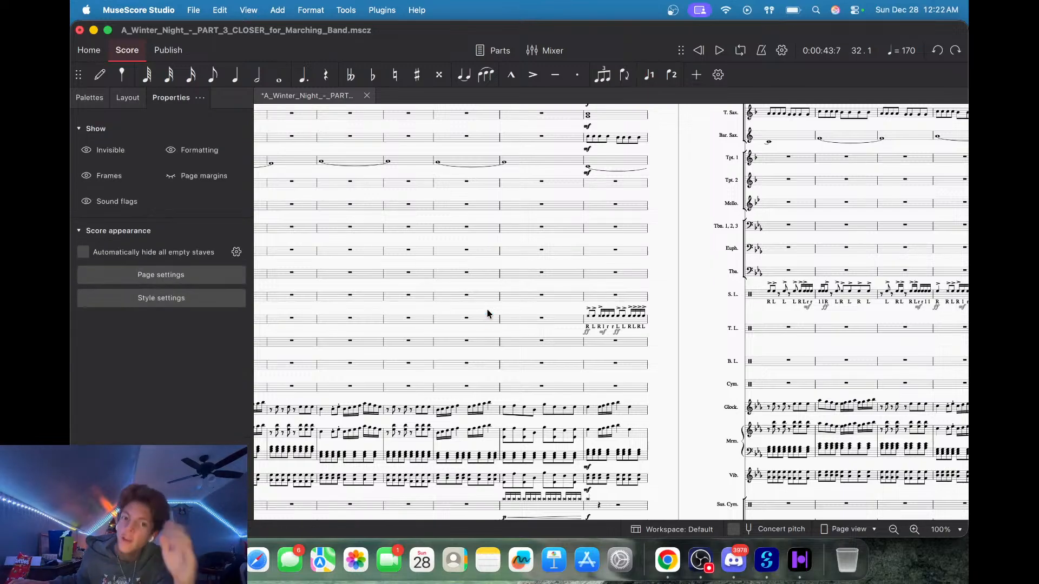
pyautogui.press('space')
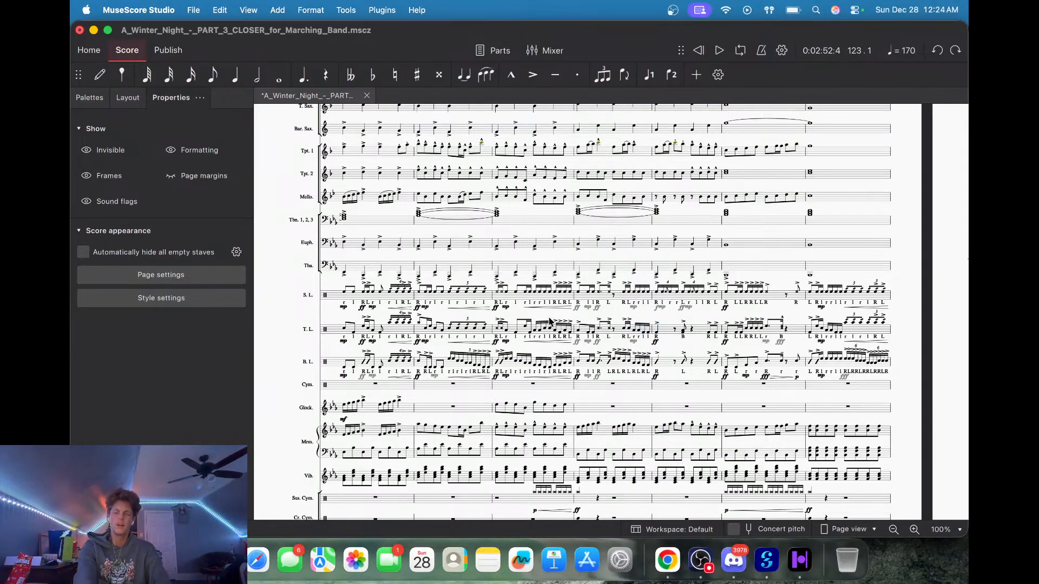
# Examine the snare, tenor and bass line writing on the pages around measure 123, and play on from the page's last measure.
pyautogui.hscroll(10, 549, 322)
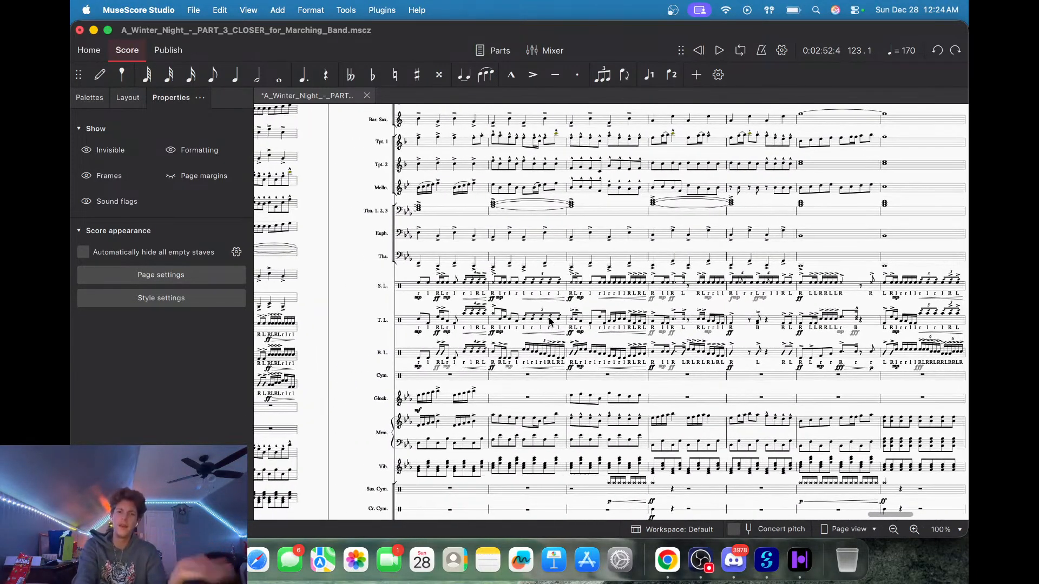
pyautogui.hscroll(-4, 549, 322)
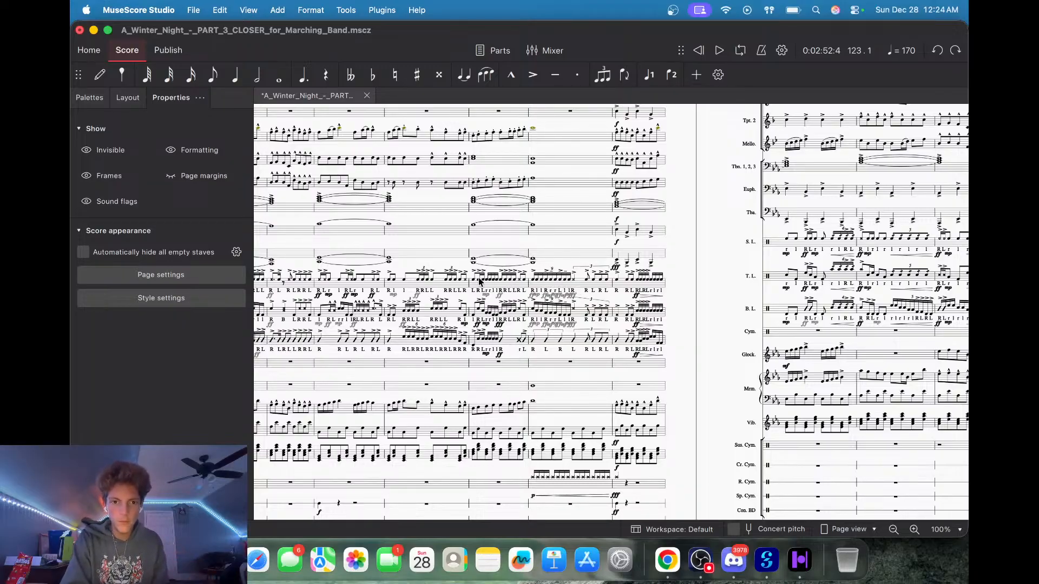
pyautogui.hscroll(10, 479, 281)
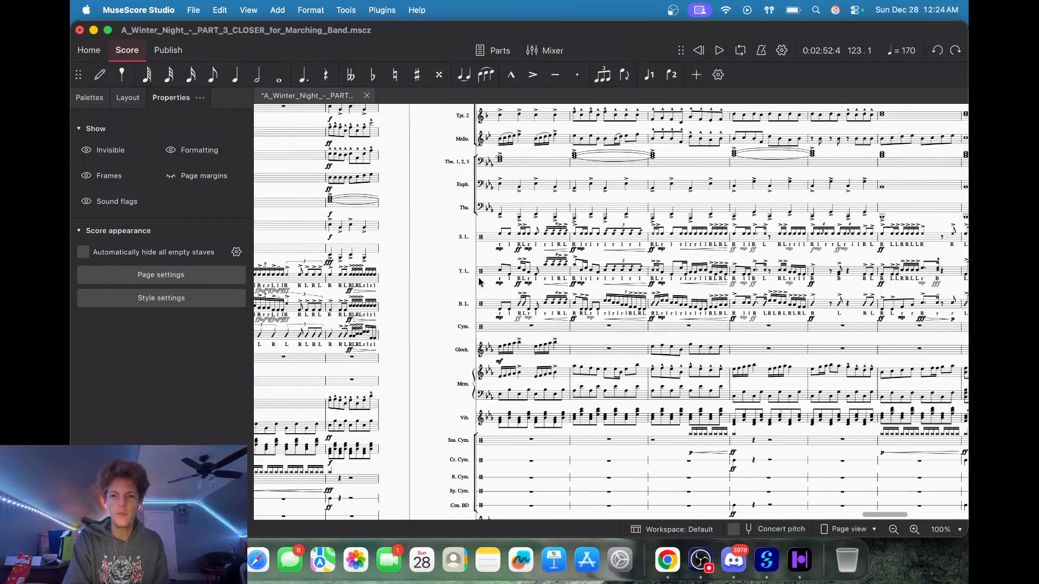
pyautogui.hscroll(-3, 479, 280)
pyautogui.scroll(2, 479, 280)
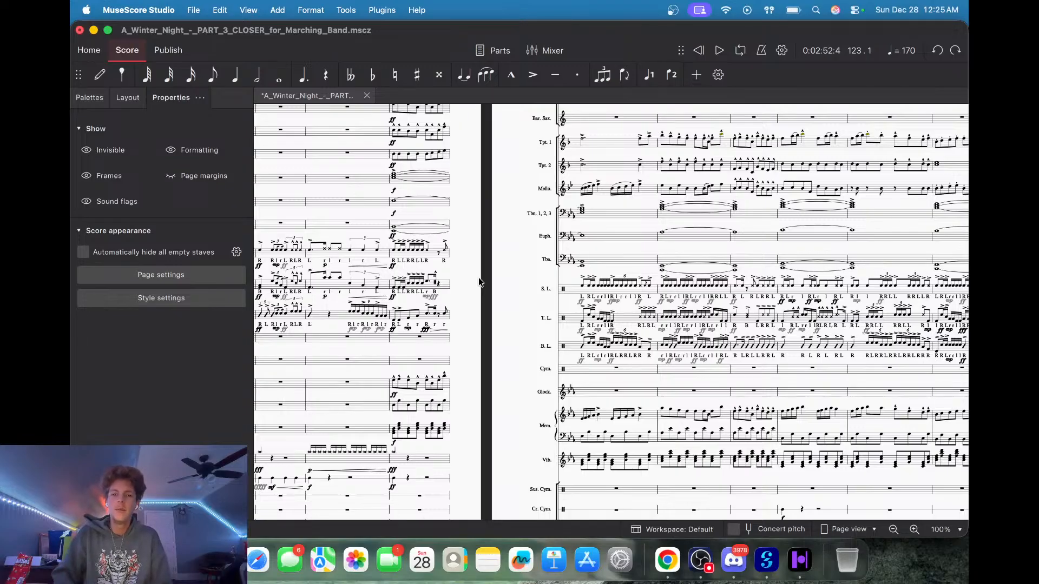
pyautogui.hscroll(10, 479, 281)
pyautogui.scroll(-1, 478, 281)
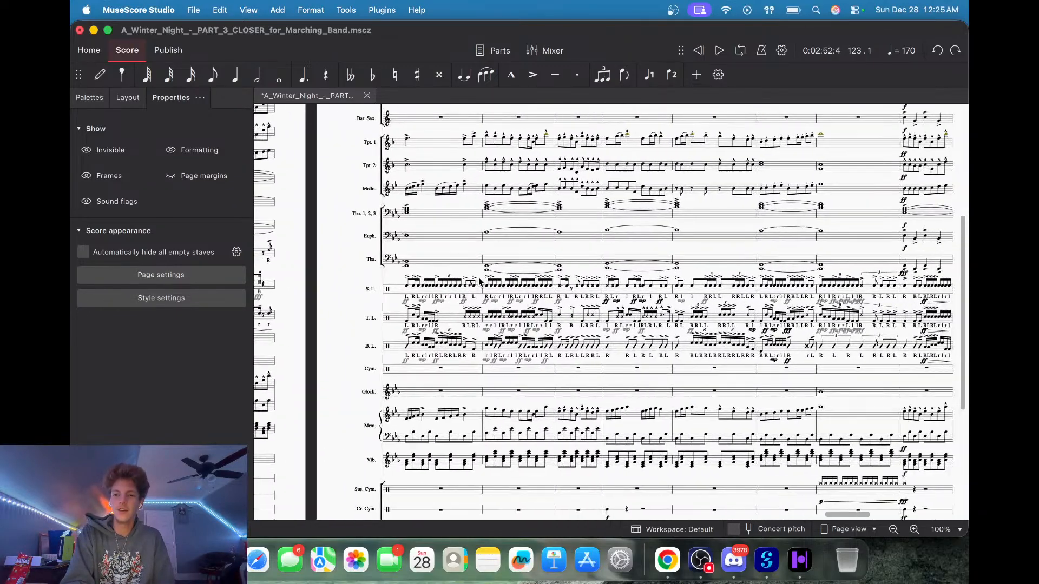
pyautogui.hscroll(2, 479, 281)
pyautogui.scroll(-1, 479, 281)
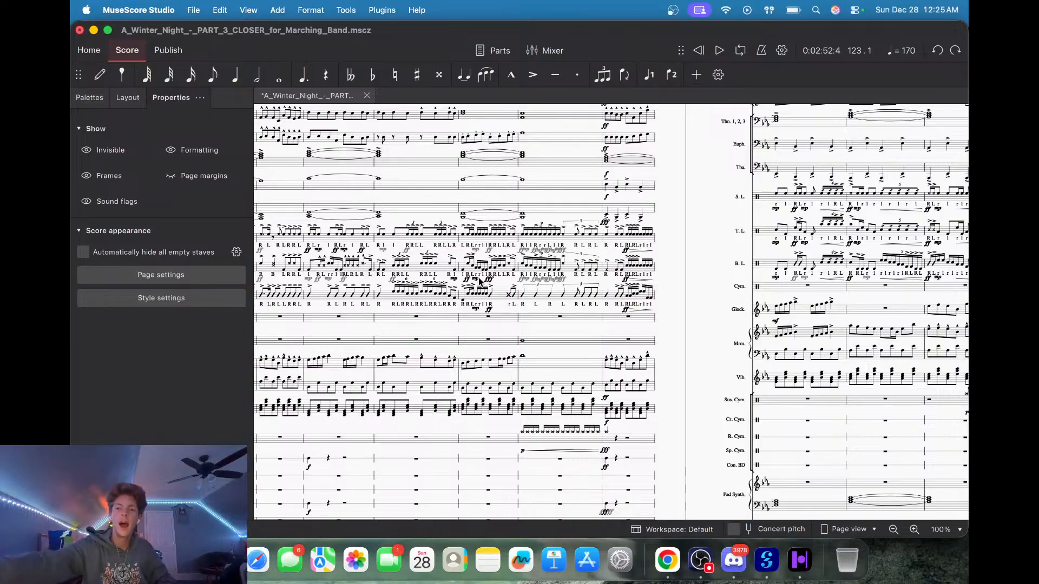
pyautogui.click(605, 235)
pyautogui.press('space')
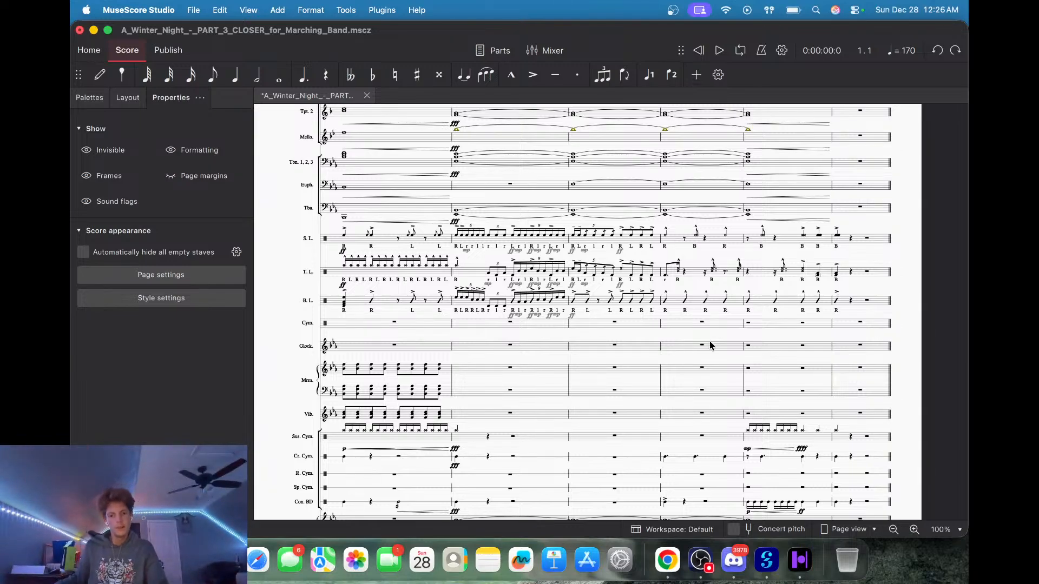
# Check the stream video and live chat in Chrome, and switch back to MuseScore Studio.
pyautogui.click(658, 566)
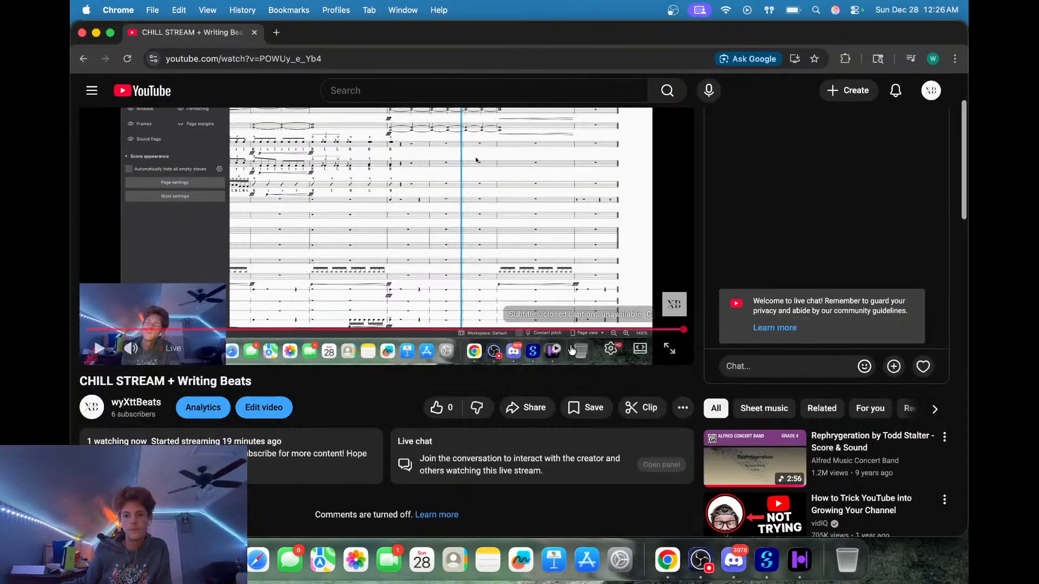
pyautogui.scroll(2, 513, 346)
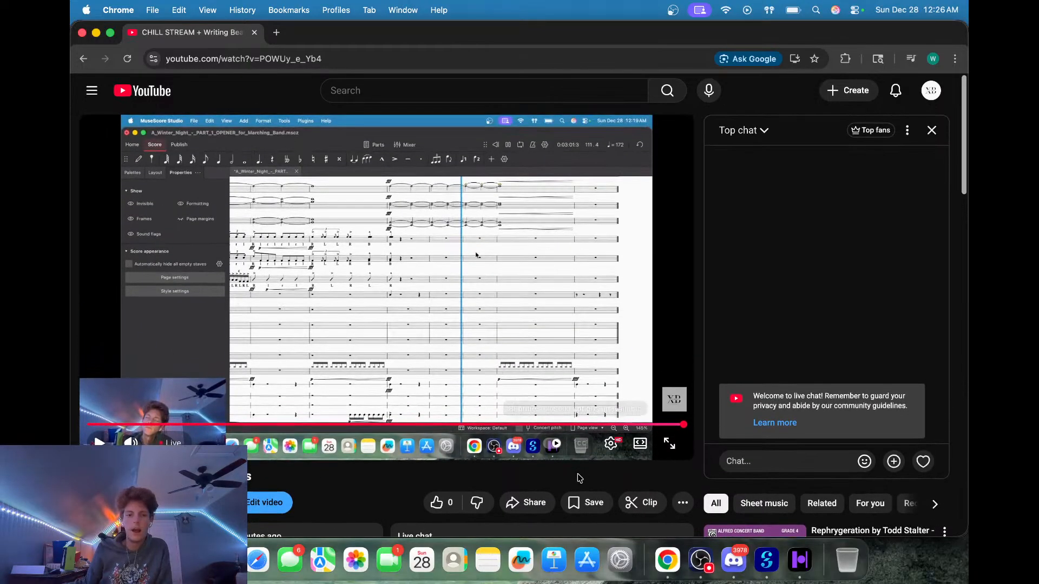
pyautogui.click(771, 565)
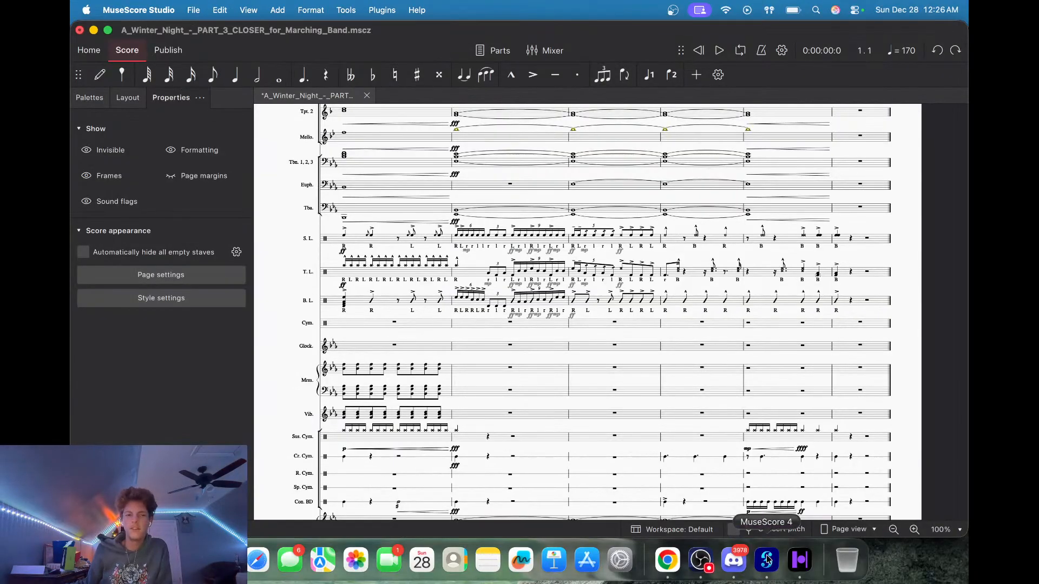
# Close the Part 3 score without saving its changes, and eject the ESD-USB drive in Finder.
pyautogui.click(366, 96)
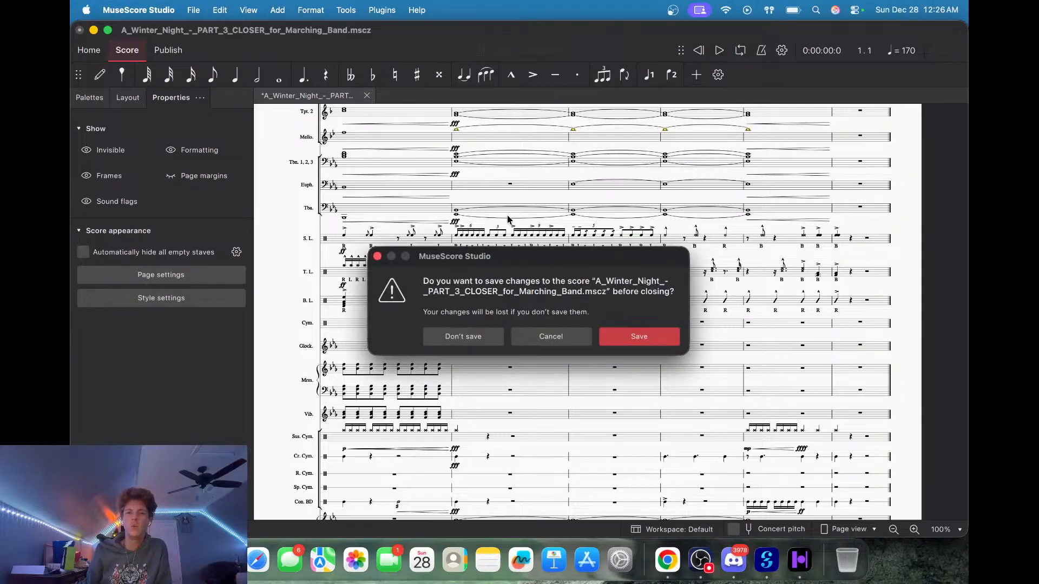
pyautogui.click(455, 340)
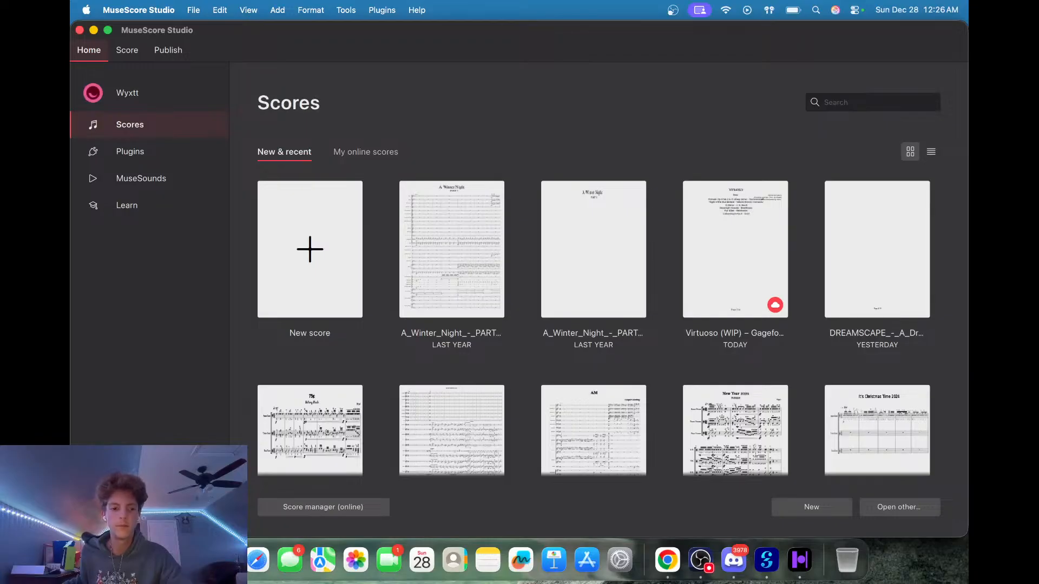
pyautogui.click(191, 560)
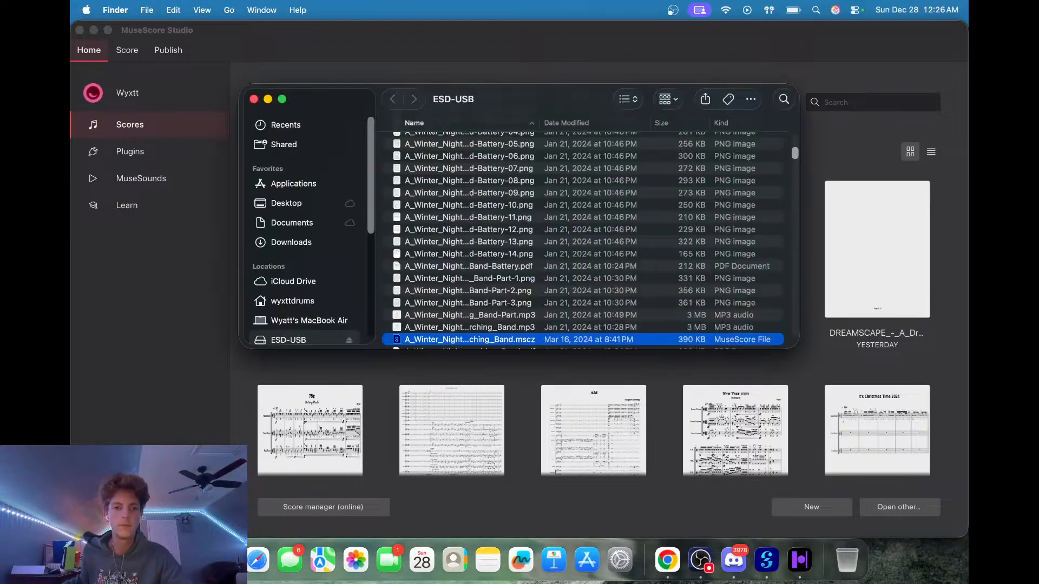
pyautogui.click(751, 99)
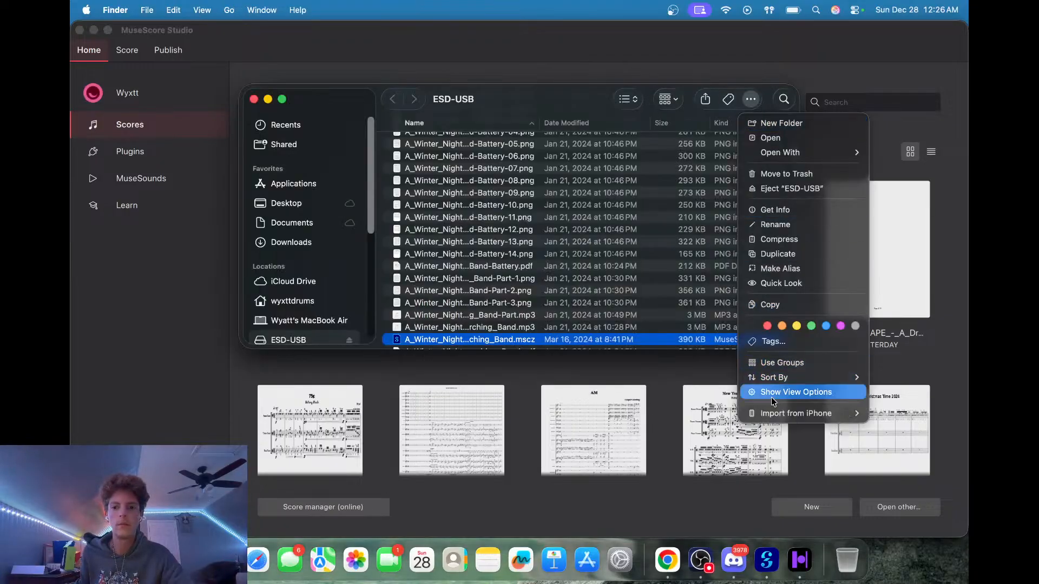
pyautogui.moveTo(774, 414)
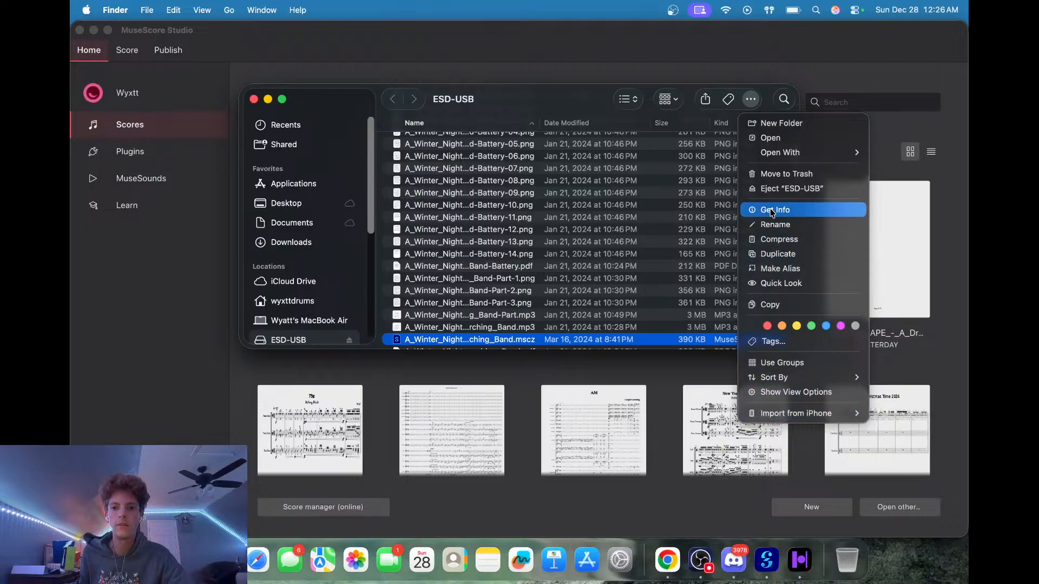
pyautogui.click(777, 191)
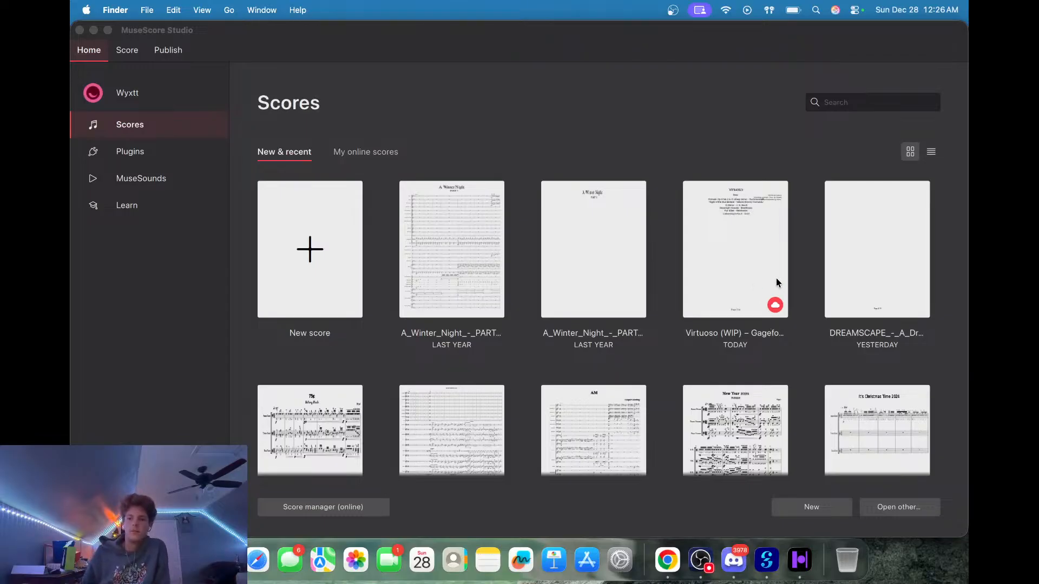
# Open the recent DREAMSCAPE drum corps show score, check OBS, and return to MuseScore Studio.
pyautogui.scroll(-10, 881, 284)
pyautogui.scroll(7, 789, 305)
pyautogui.scroll(4, 788, 302)
pyautogui.click(873, 295)
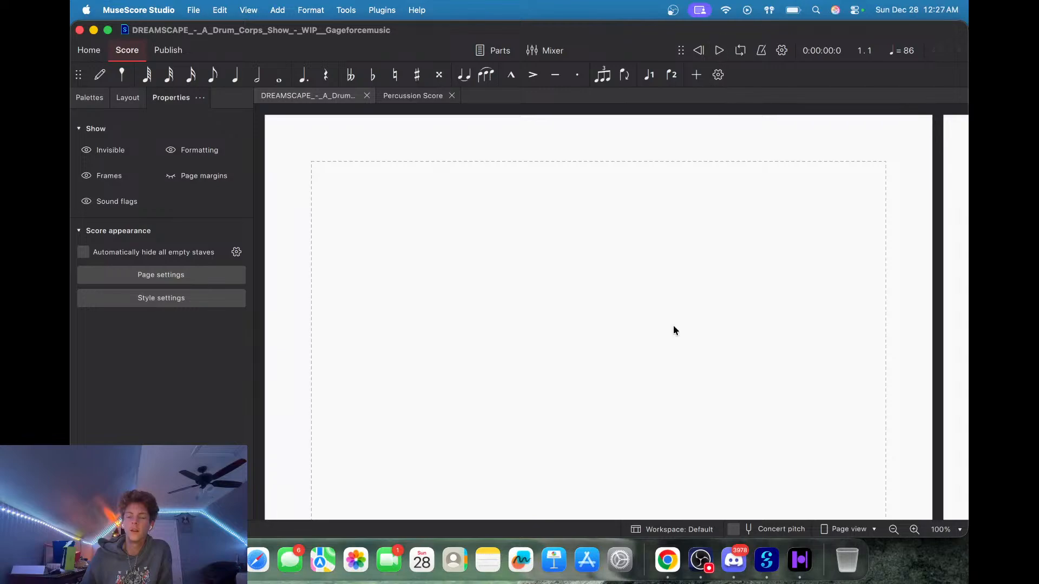
pyautogui.click(701, 554)
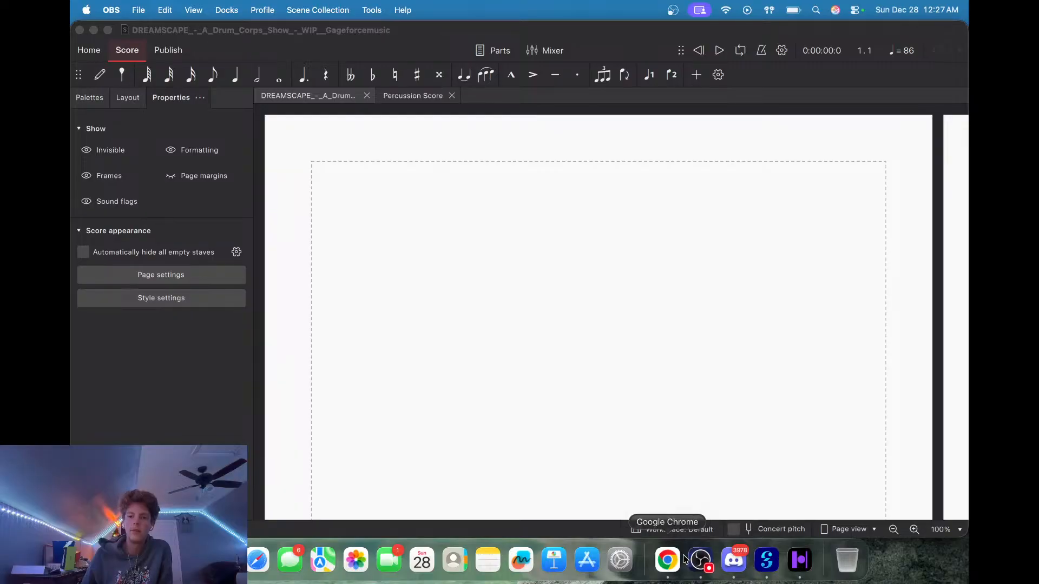
pyautogui.click(768, 570)
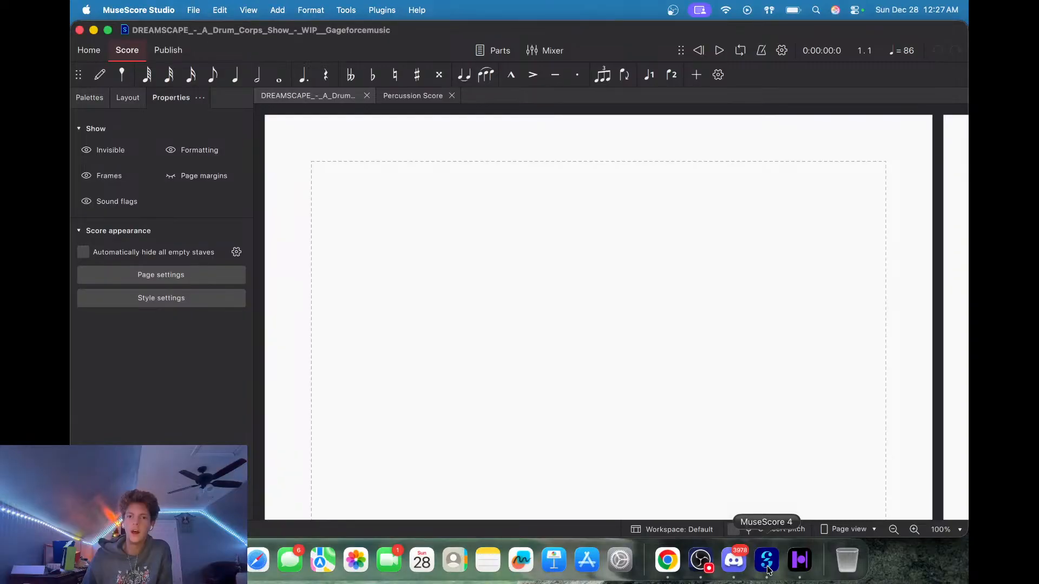
# Look through pages 2 to 4 of the DREAMSCAPE score and set the playback position to measure 28 on page 3.
pyautogui.hscroll(10, 909, 291)
pyautogui.scroll(-10, 909, 291)
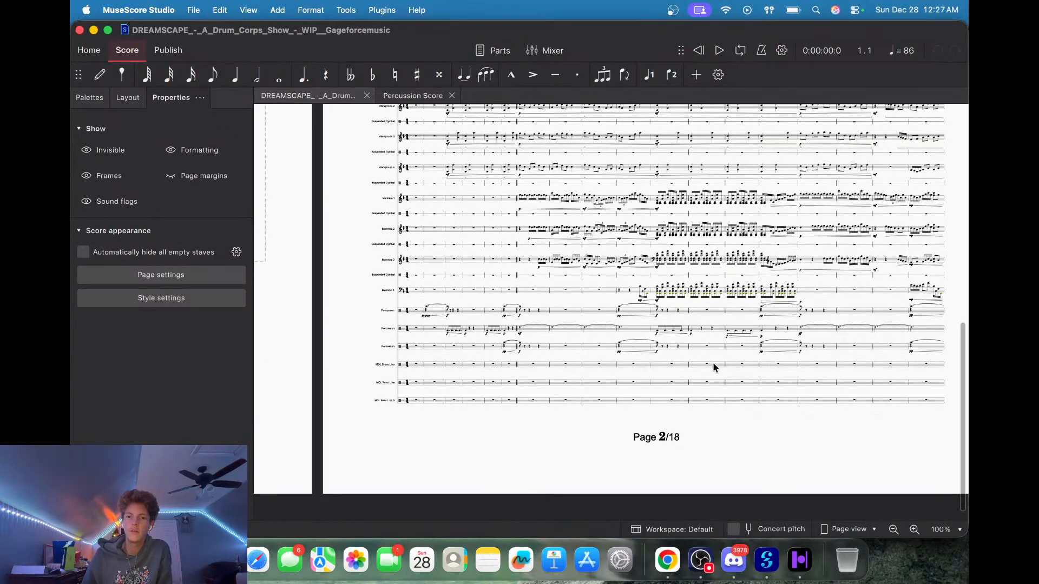
pyautogui.hscroll(15, 673, 446)
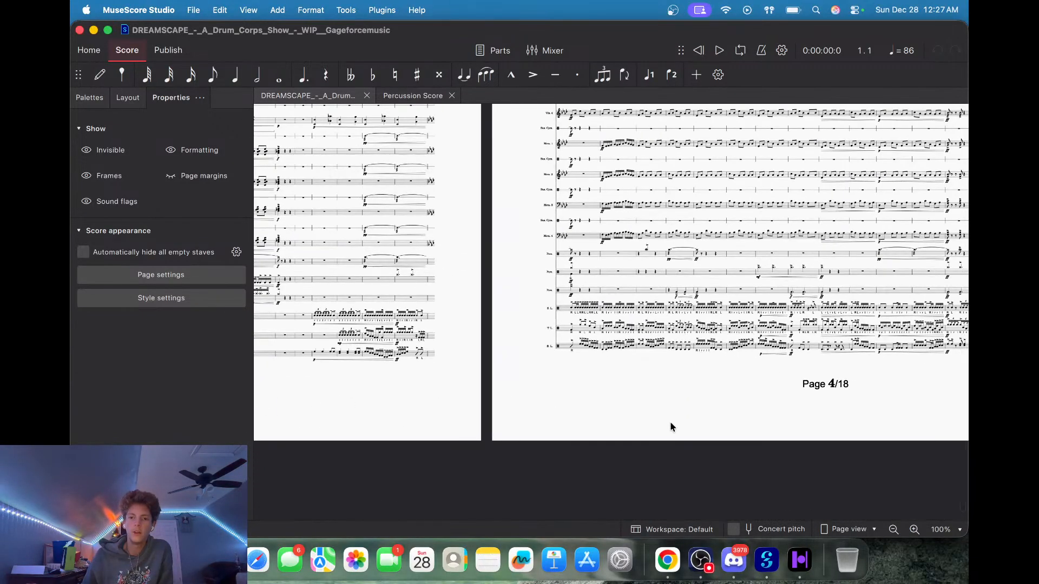
pyautogui.hscroll(1, 541, 352)
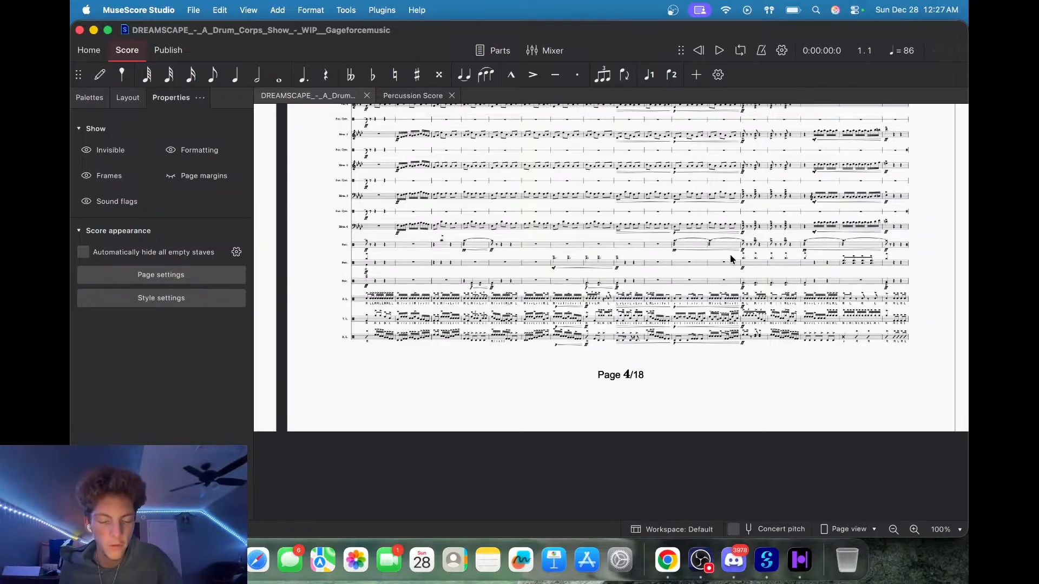
pyautogui.hscroll(-8, 506, 370)
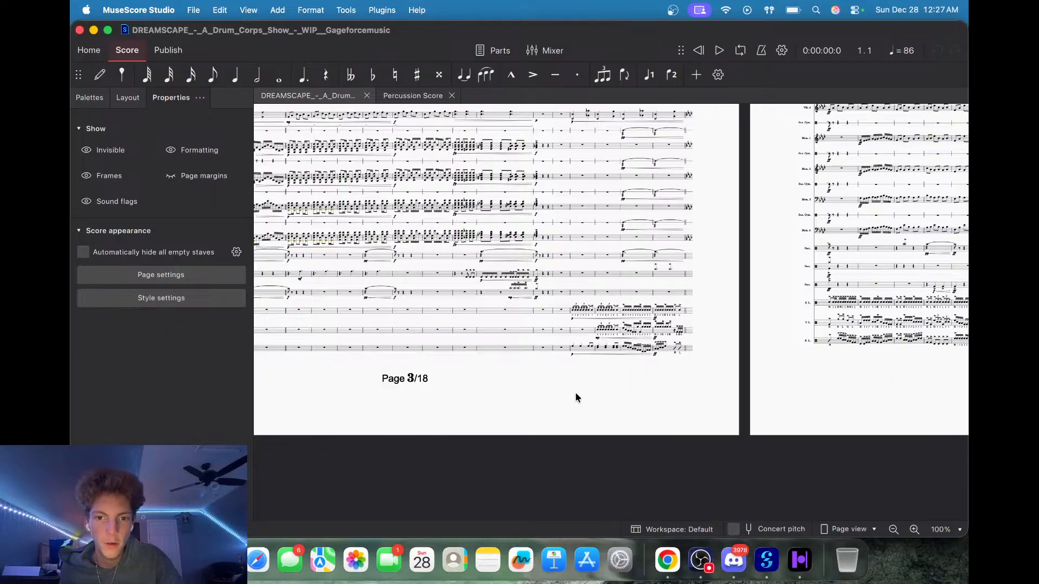
pyautogui.hscroll(-4, 574, 395)
pyautogui.scroll(-1, 574, 395)
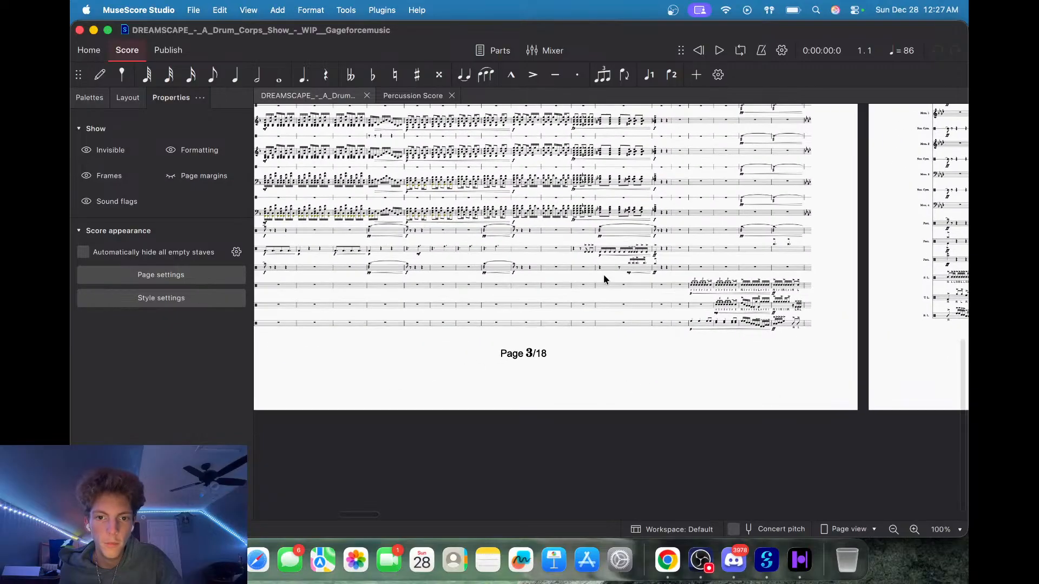
pyautogui.click(551, 246)
pyautogui.click(552, 241)
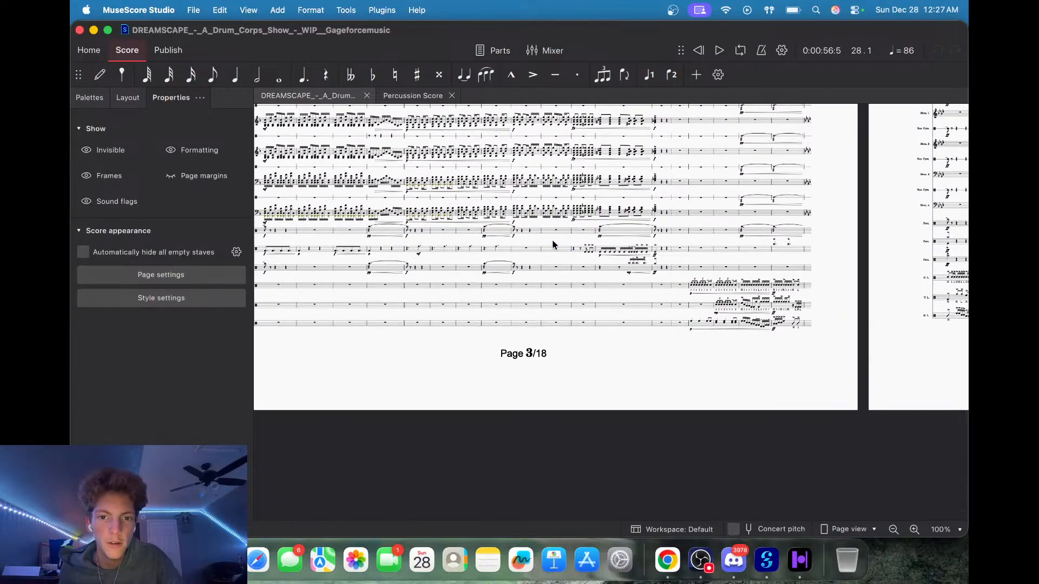
# Look over pages 3 and 4, and play the score from its beginning to measure 40, switching the AirPods back to the Mac.
pyautogui.hscroll(10, 714, 389)
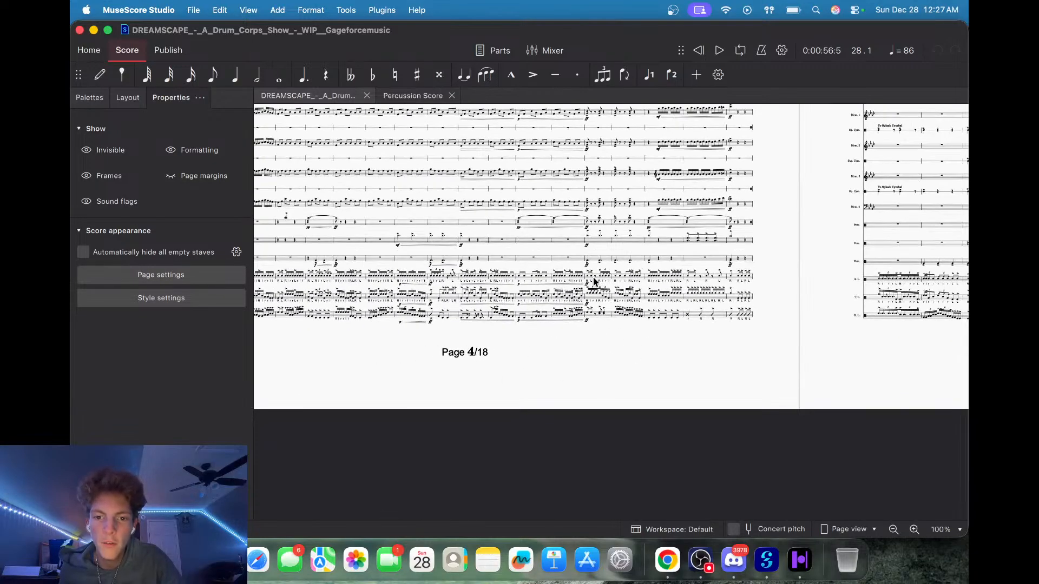
pyautogui.hscroll(-10, 390, 367)
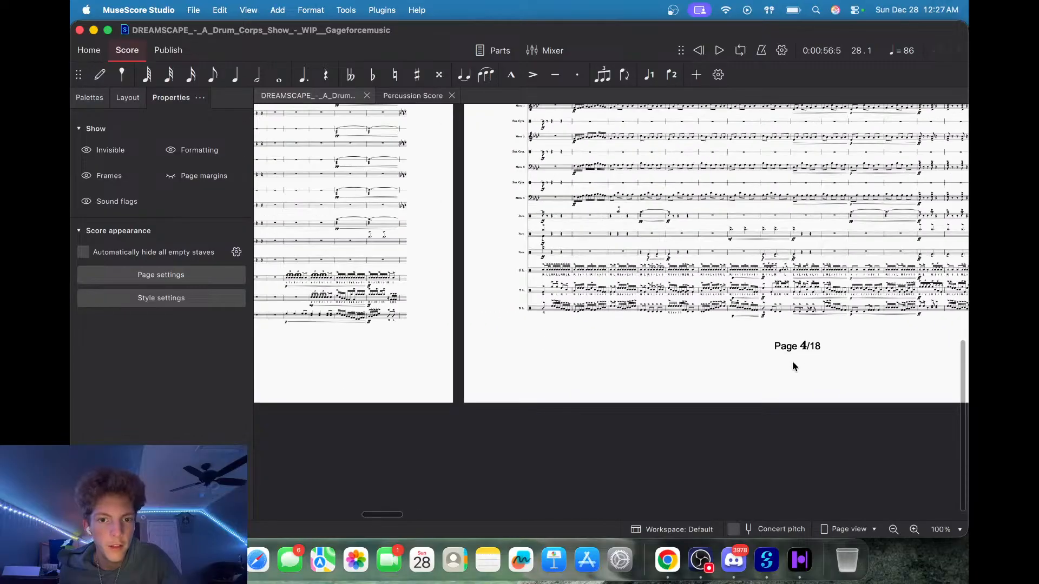
pyautogui.hscroll(-5, 349, 377)
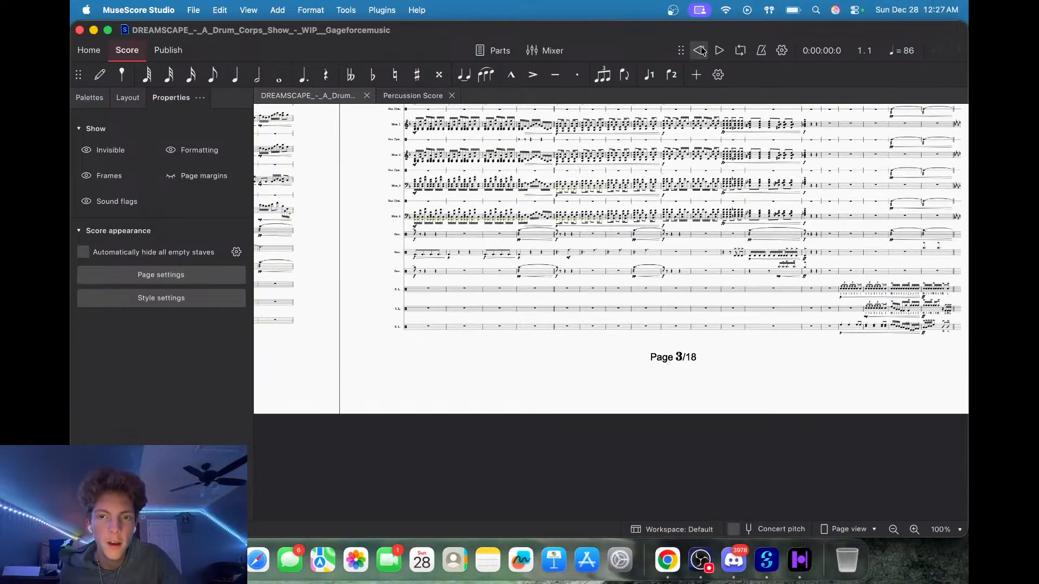
pyautogui.press('space')
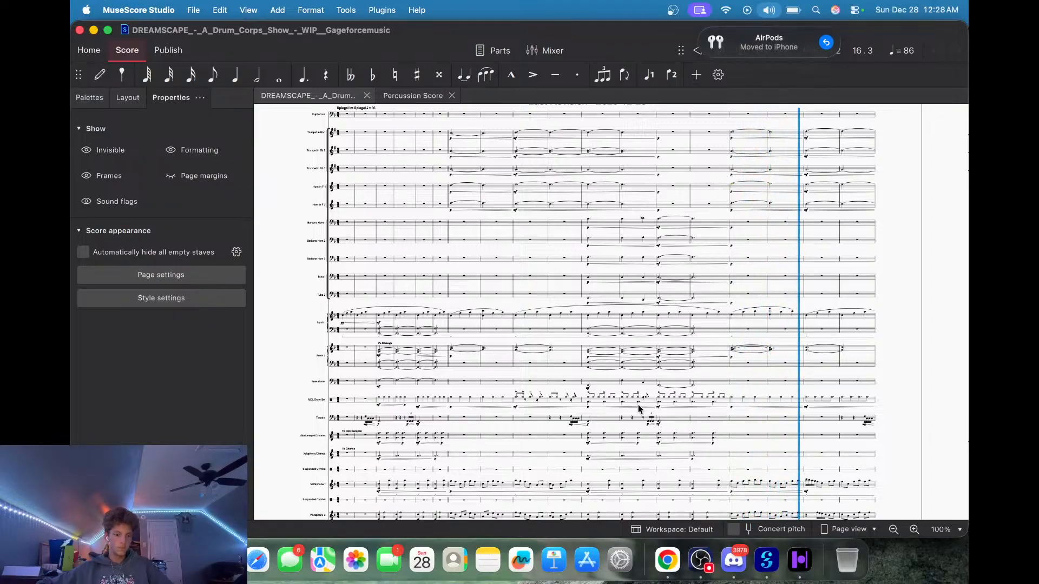
pyautogui.click(826, 43)
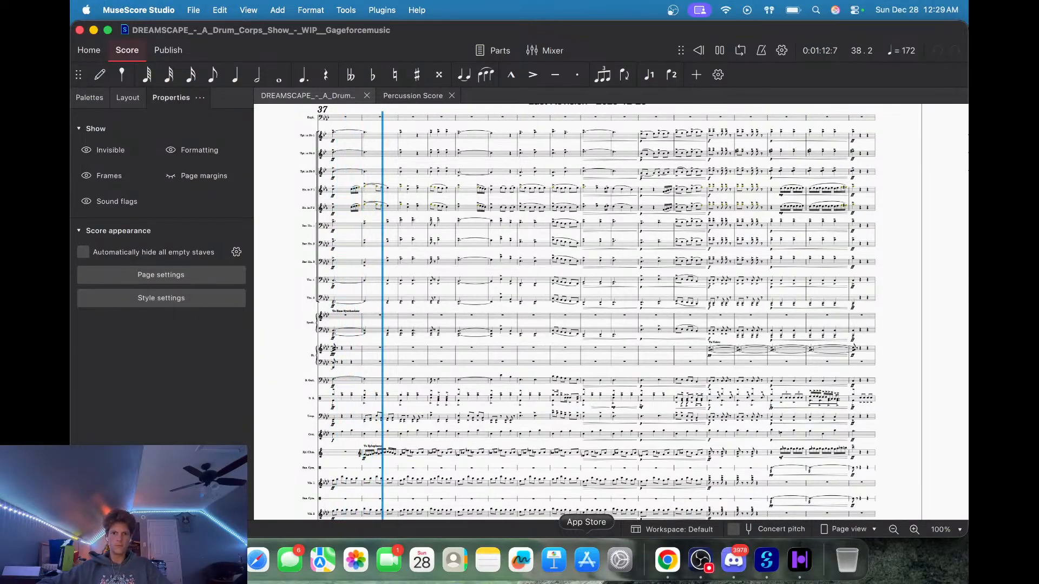
pyautogui.press('space')
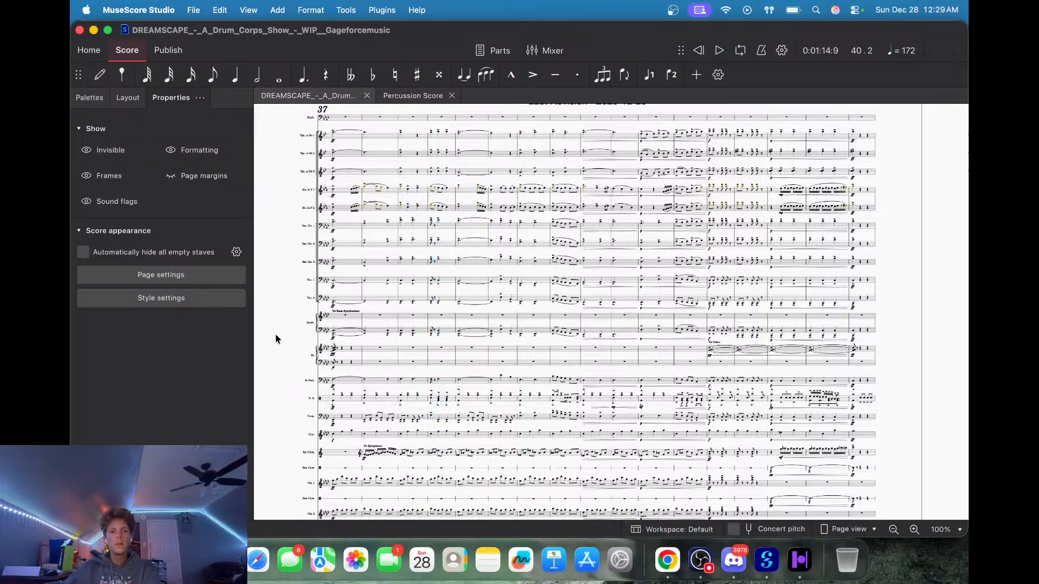
# Check OBS, lower the system volume, and return to MuseScore Studio.
pyautogui.moveTo(276, 339); pyautogui.dragTo(624, 291)
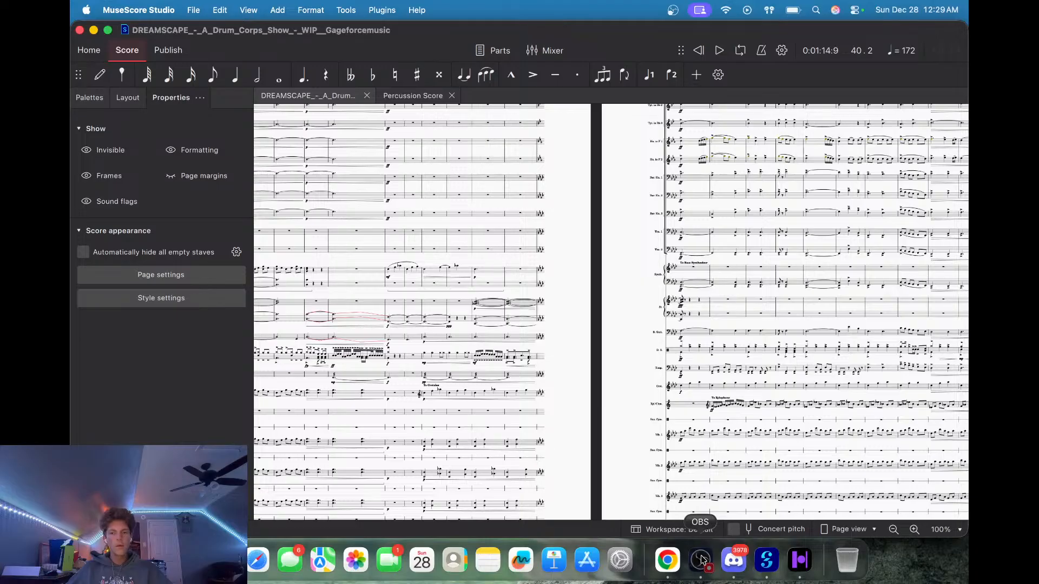
pyautogui.click(702, 560)
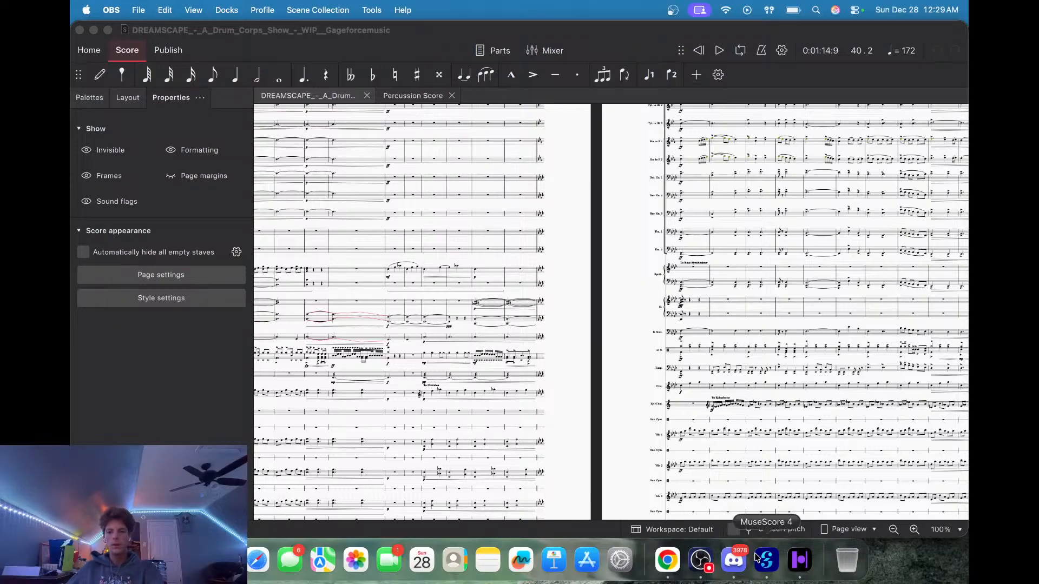
pyautogui.press('XF86AudioLowerVolume')
pyautogui.press('XF86AudioLowerVolume')
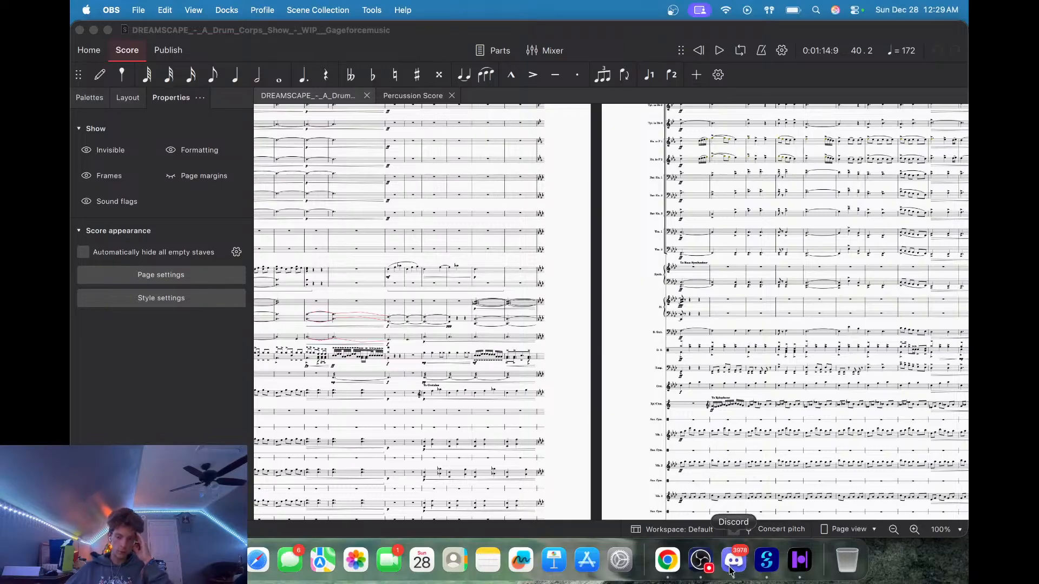
pyautogui.click(776, 569)
# Play the page 3 passage from measure 29 to measure 31.
pyautogui.hscroll(-5, 618, 401)
pyautogui.scroll(-2, 618, 402)
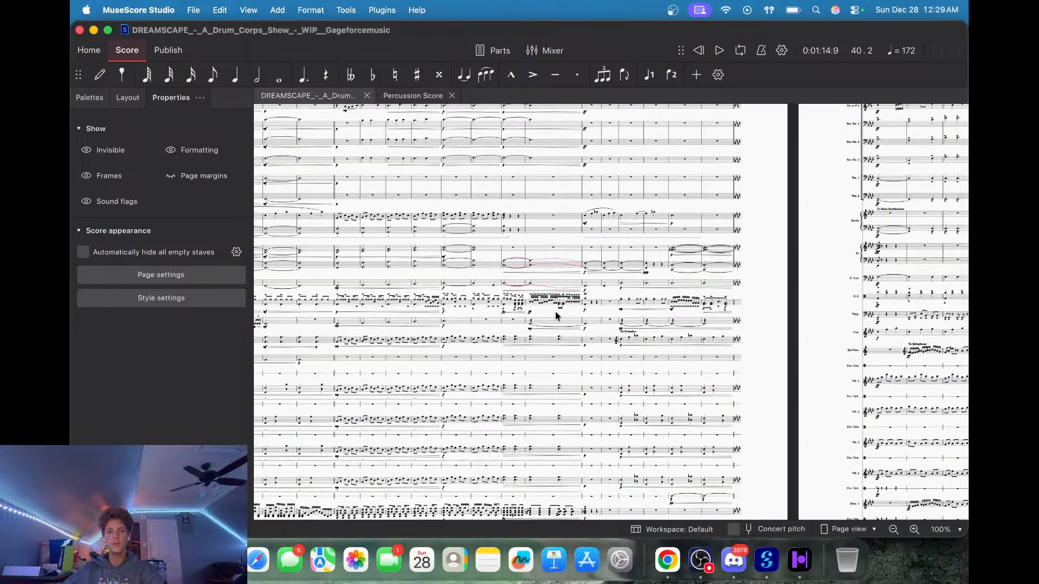
pyautogui.click(527, 308)
pyautogui.press('Escape')
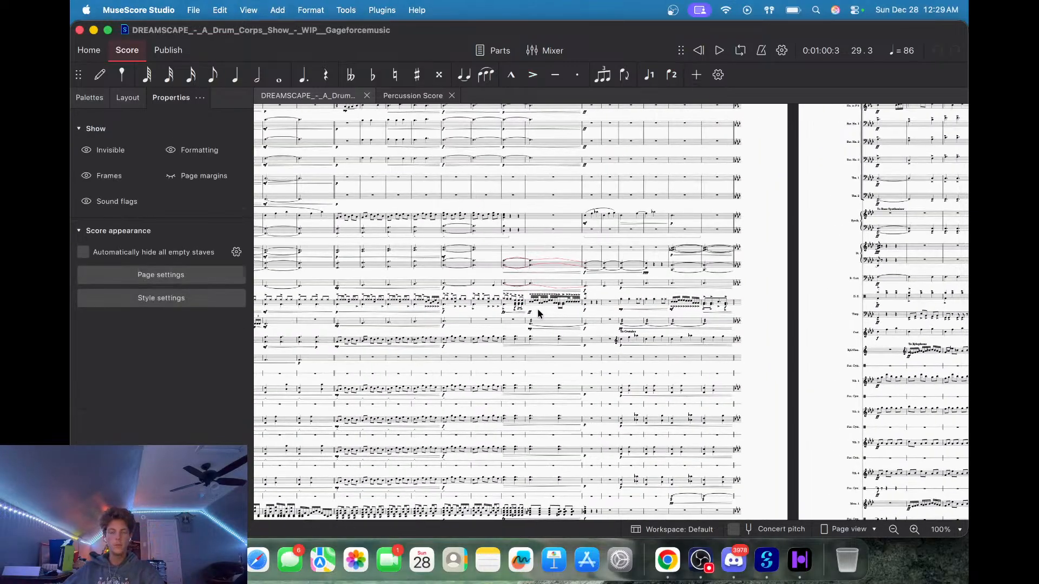
pyautogui.press('space')
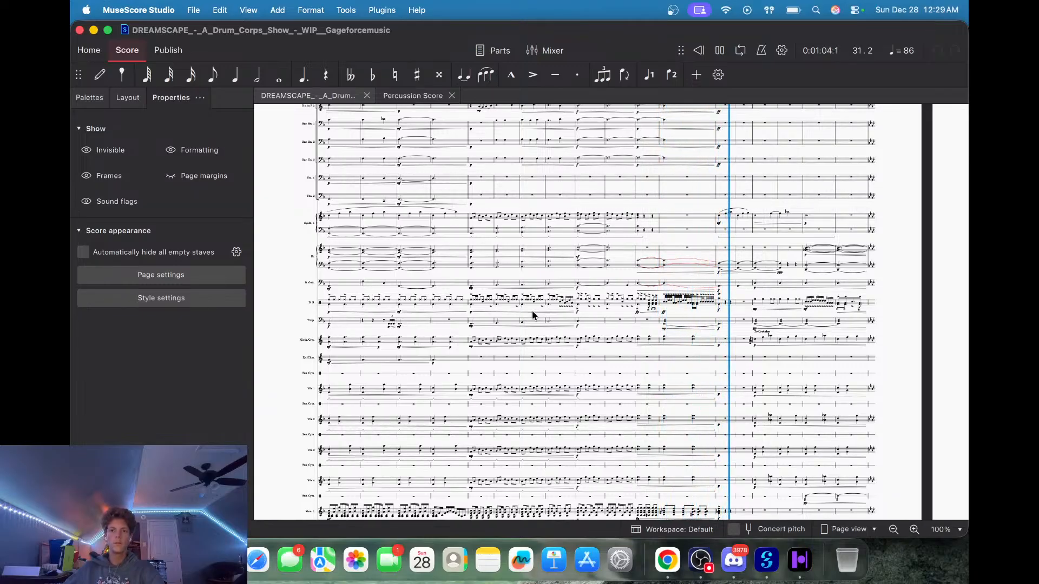
pyautogui.press('space')
# Start playback at measure 23 on page 3, bring the lower percussion staves into view, and stop it.
pyautogui.click(472, 306)
pyautogui.press('Escape')
pyautogui.press('space')
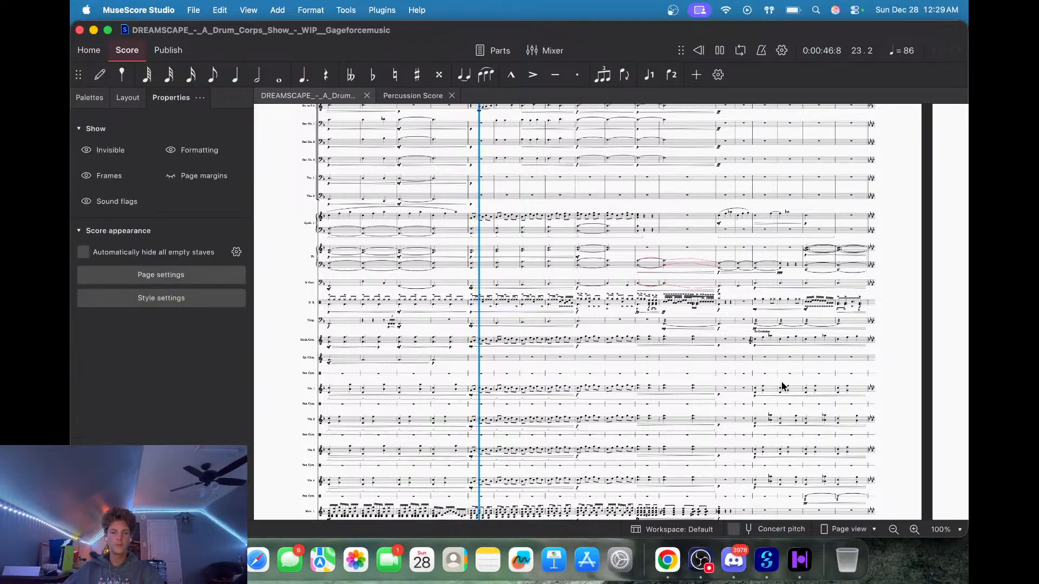
pyautogui.scroll(-10, 791, 383)
pyautogui.press('space')
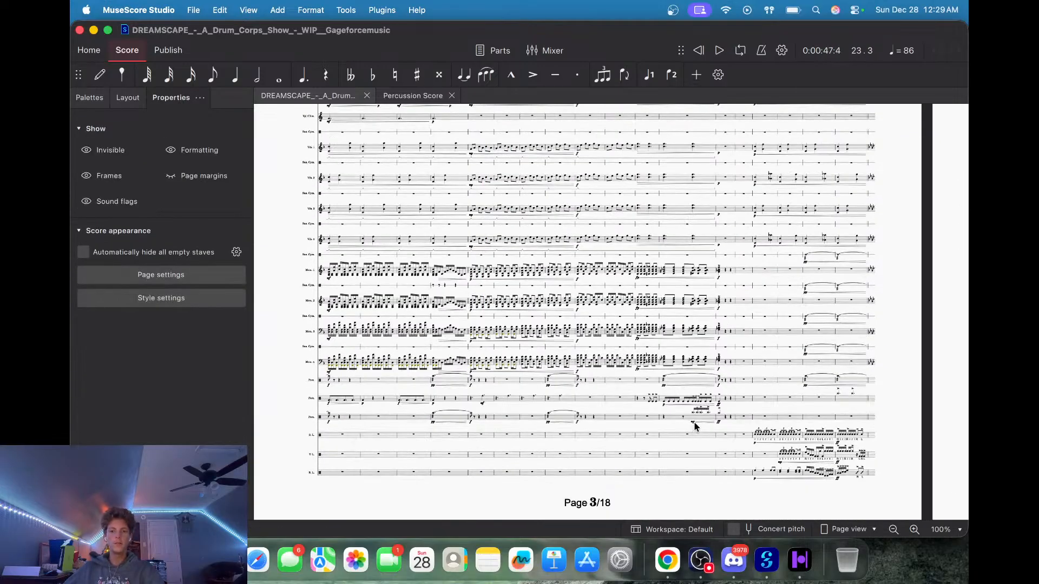
# Step through the dotted x-notehead notes of the lower percussion staff in measure 30.
pyautogui.scroll(10, 695, 427)
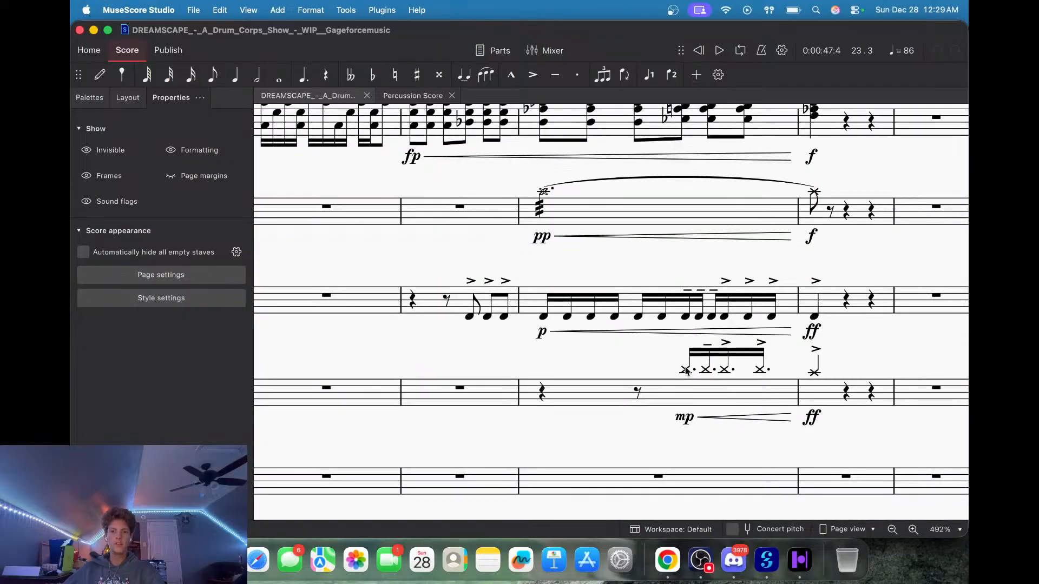
pyautogui.click(684, 370)
pyautogui.press('Right')
pyautogui.press('Right')
pyautogui.press('Right')
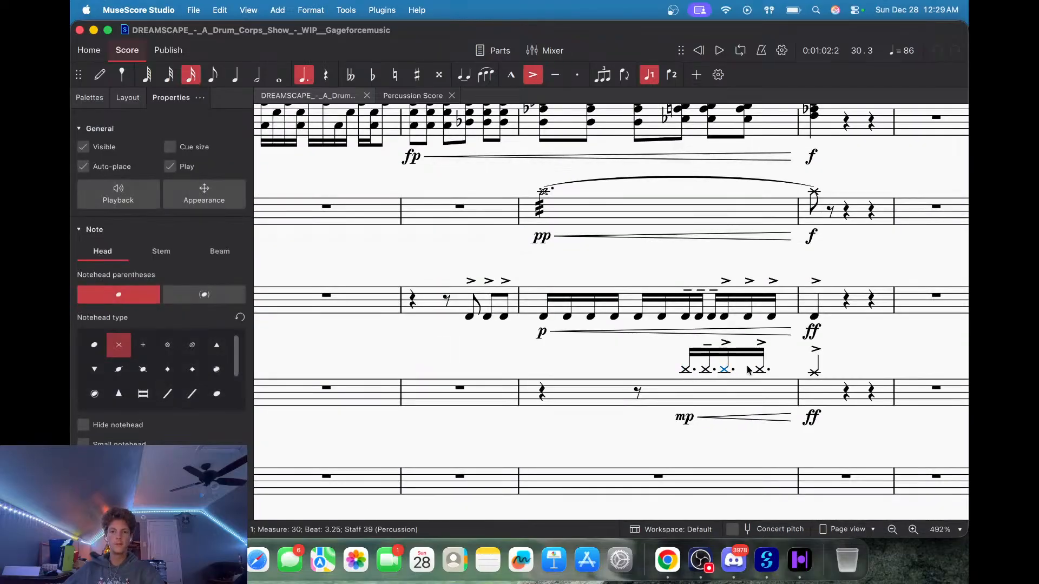
# Play the score from the double barline at measure 23 on page 3.
pyautogui.scroll(-4, 515, 364)
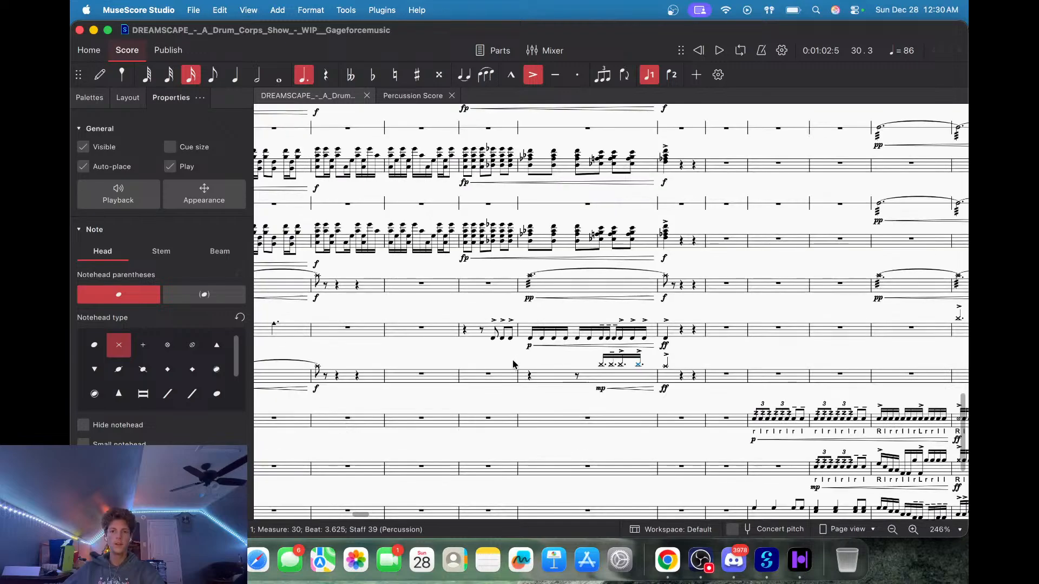
pyautogui.scroll(-6, 472, 366)
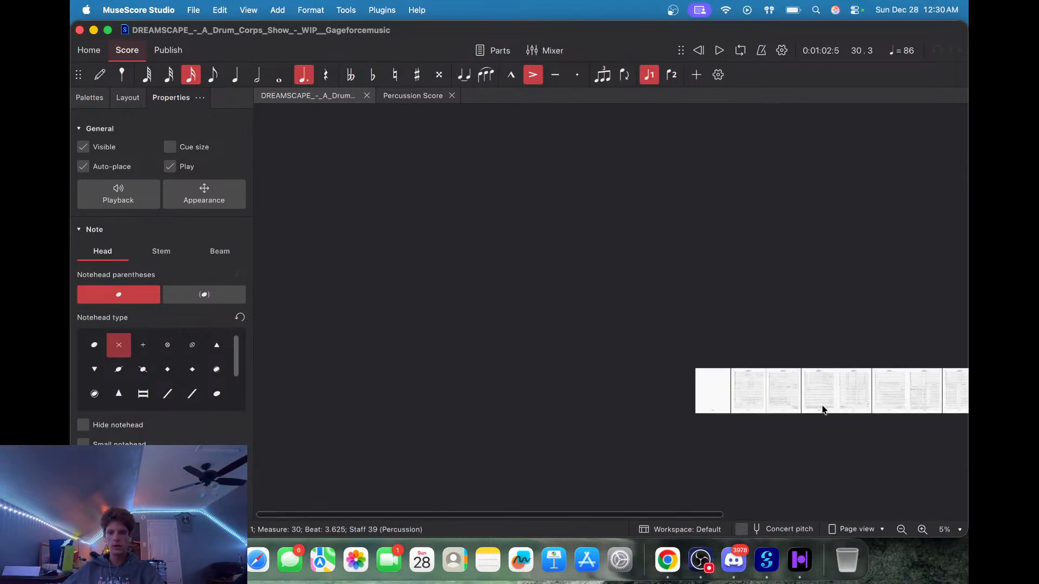
pyautogui.scroll(10, 823, 405)
pyautogui.scroll(-12, 823, 410)
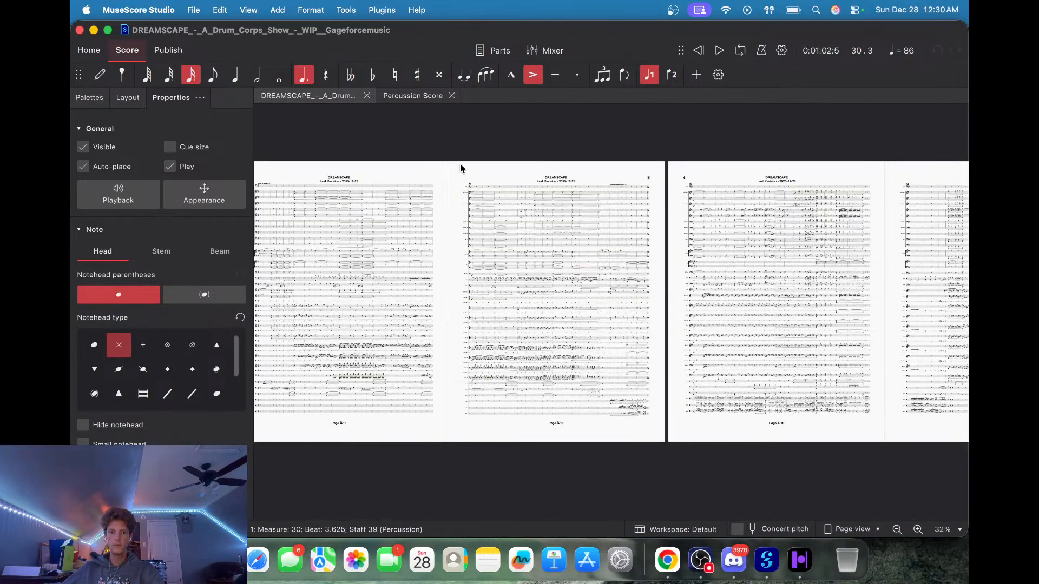
pyautogui.moveTo(460, 168); pyautogui.dragTo(629, 201)
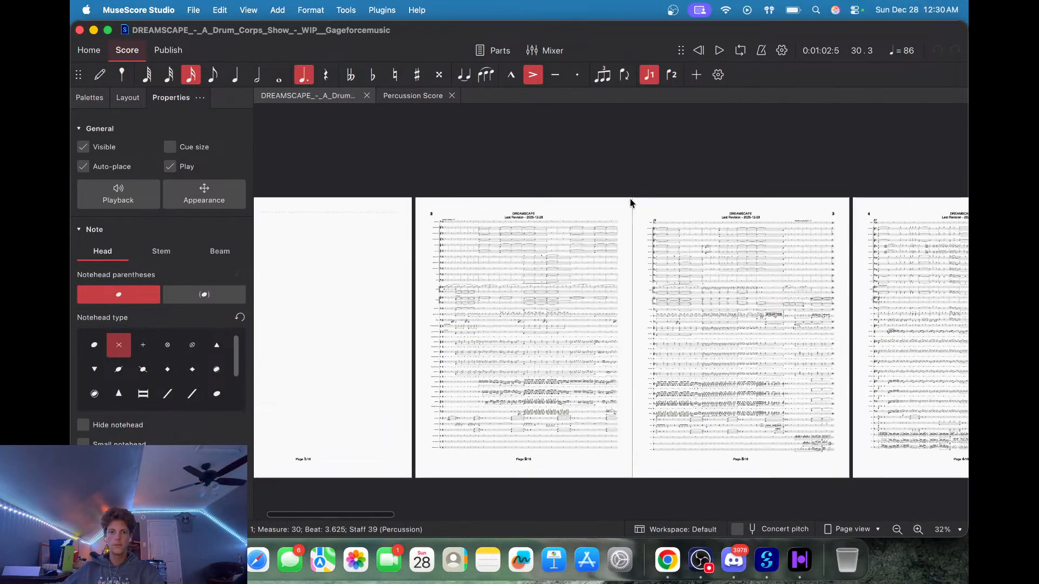
pyautogui.click(703, 316)
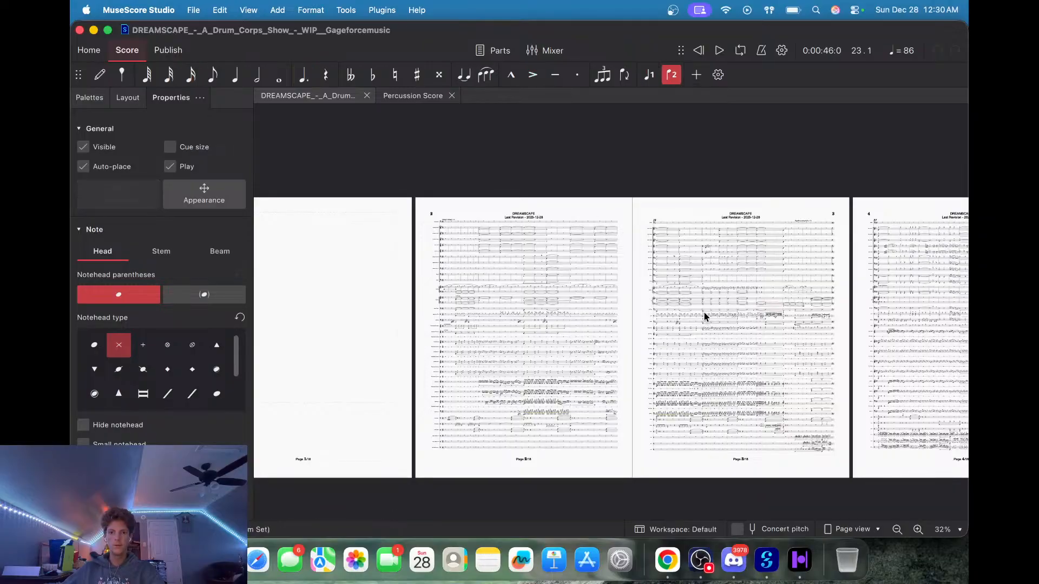
pyautogui.click(702, 313)
pyautogui.click(701, 325)
pyautogui.press('space')
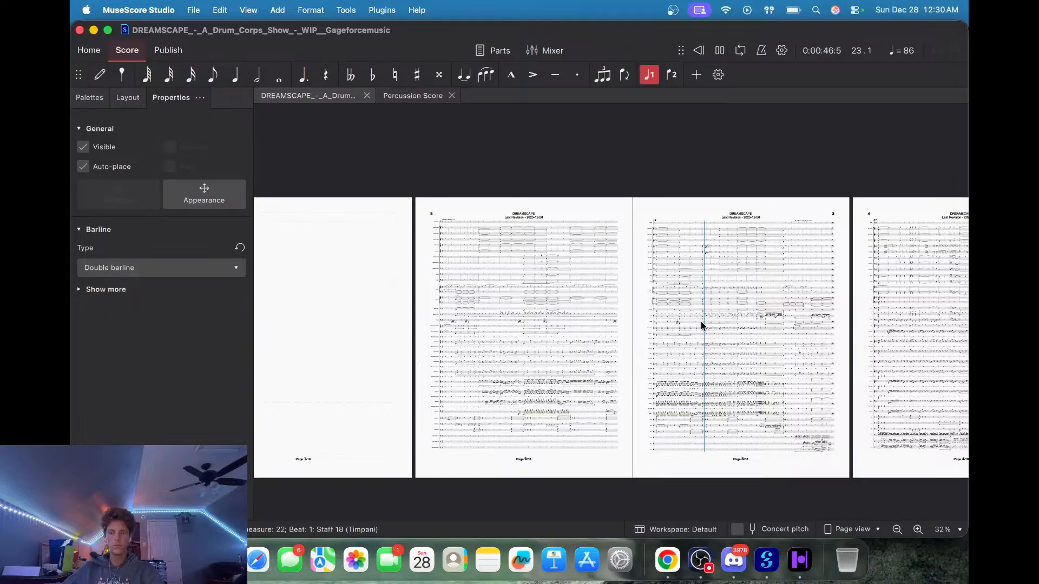
# Follow the playback up close through page 5, raise the system volume, and stop at measure 72.
pyautogui.scroll(5, 747, 364)
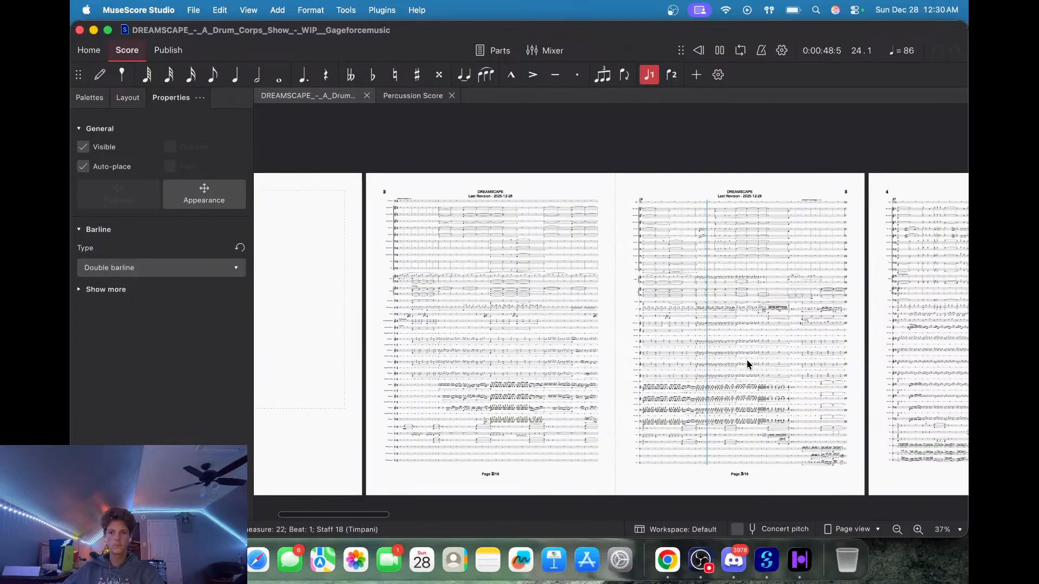
pyautogui.scroll(5, 746, 364)
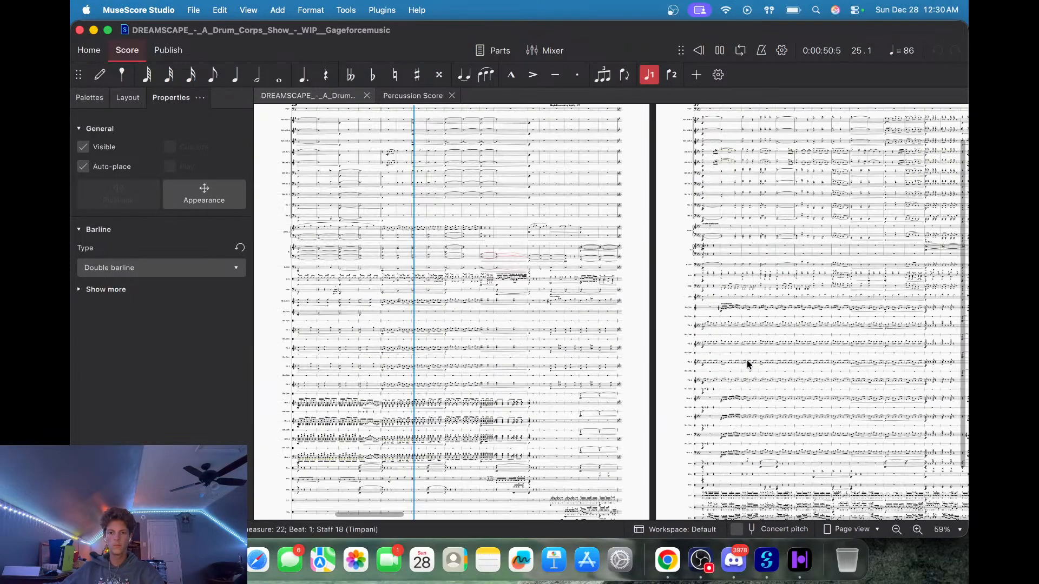
pyautogui.scroll(1, 746, 365)
pyautogui.scroll(-3, 747, 365)
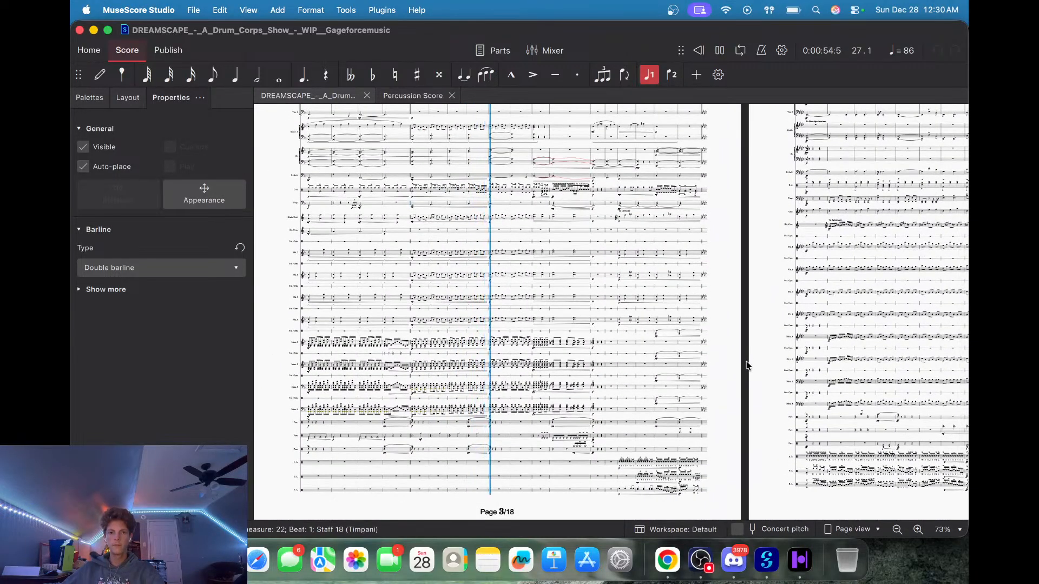
pyautogui.press('XF86AudioRaiseVolume')
pyautogui.press('XF86AudioRaiseVolume')
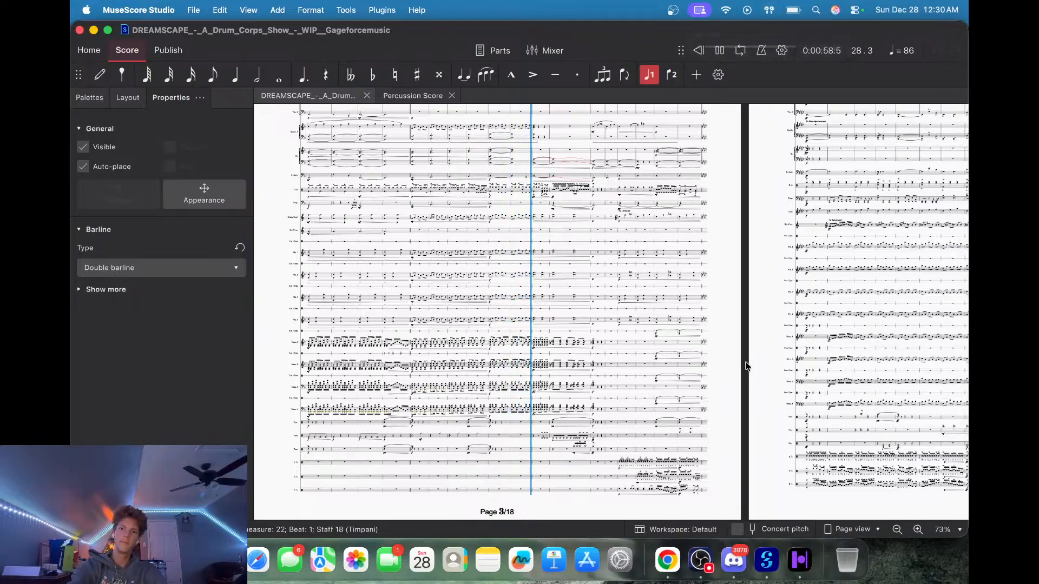
pyautogui.press('XF86AudioRaiseVolume')
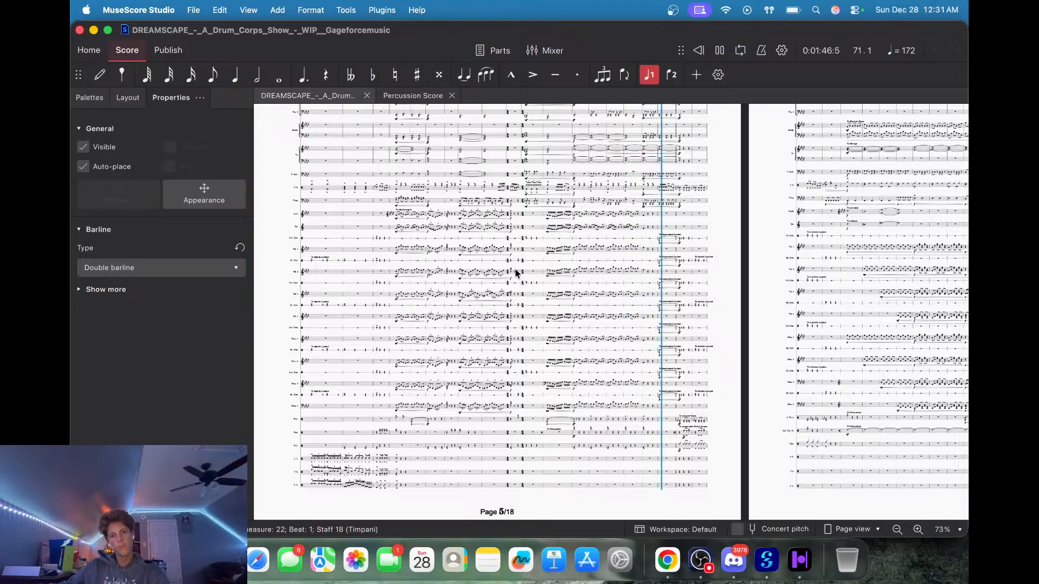
pyautogui.press('space')
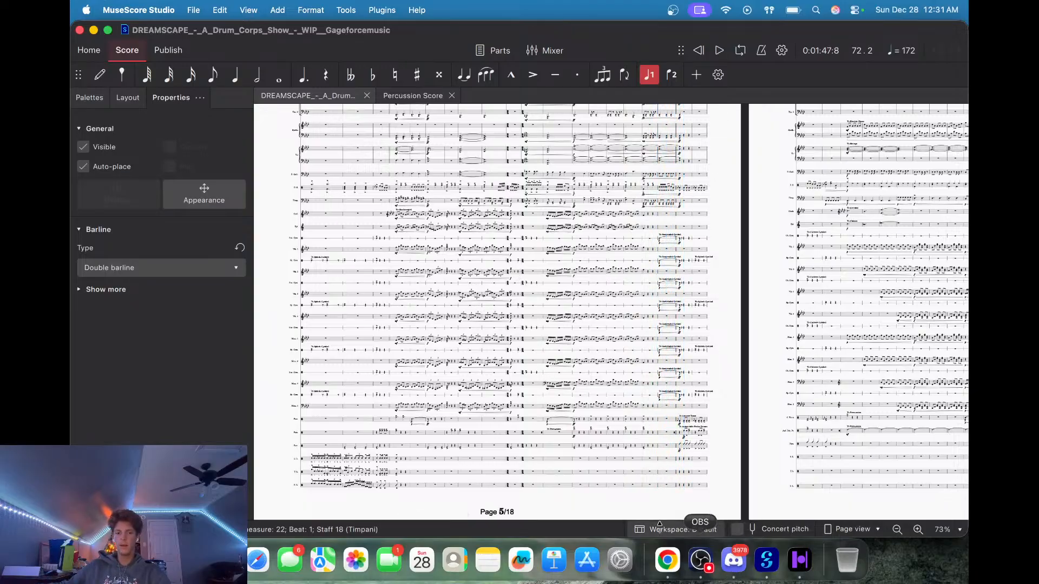
# Enter four sixteenth notes on beat 1 of measure 63, the 2/4 measure, in the MDL Snare Line.
pyautogui.scroll(10, 514, 463)
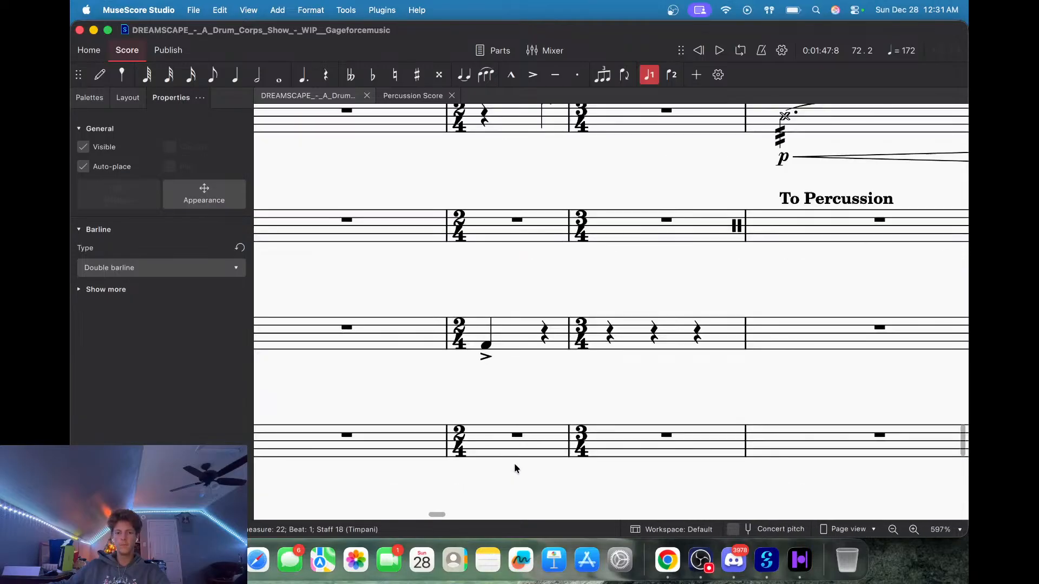
pyautogui.scroll(-10, 514, 463)
pyautogui.scroll(5, 512, 463)
pyautogui.scroll(5, 508, 464)
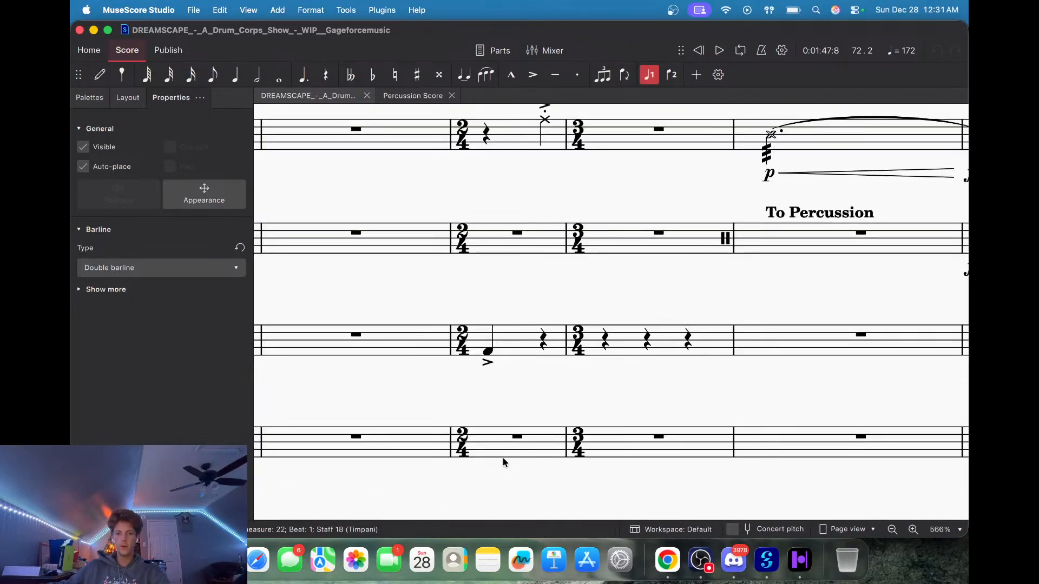
pyautogui.click(488, 443)
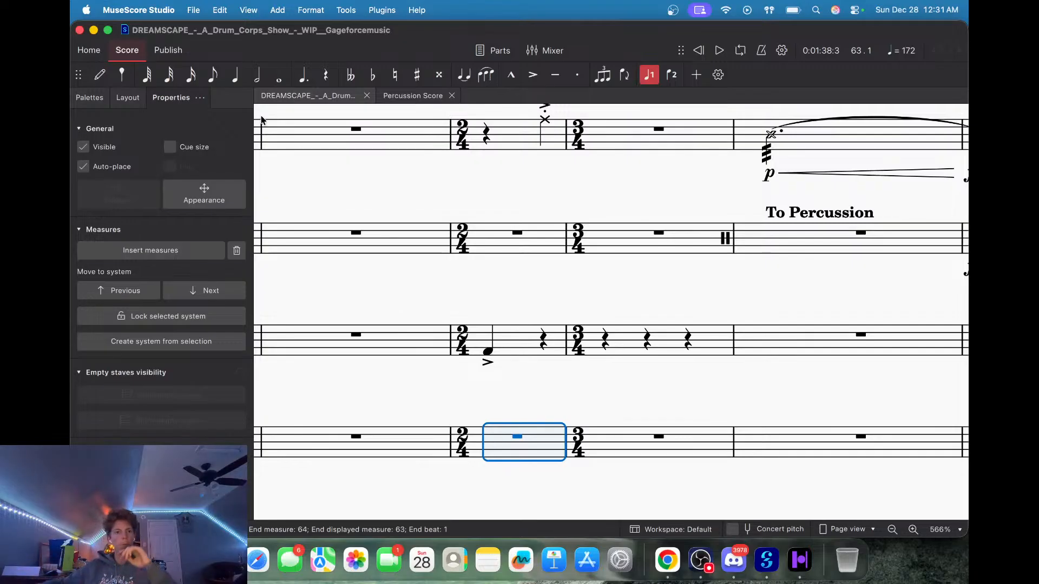
pyautogui.click(100, 75)
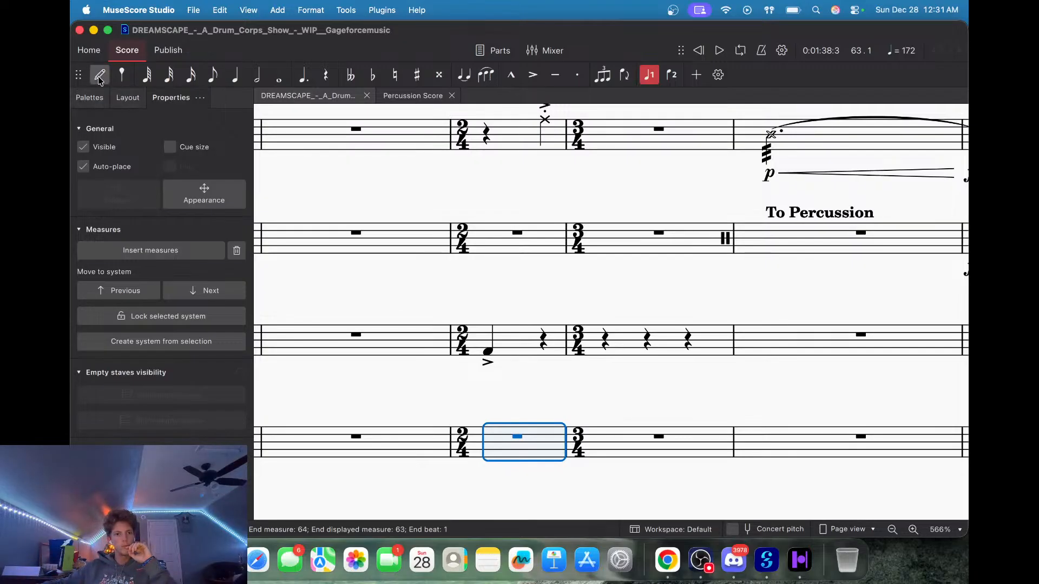
pyautogui.click(191, 75)
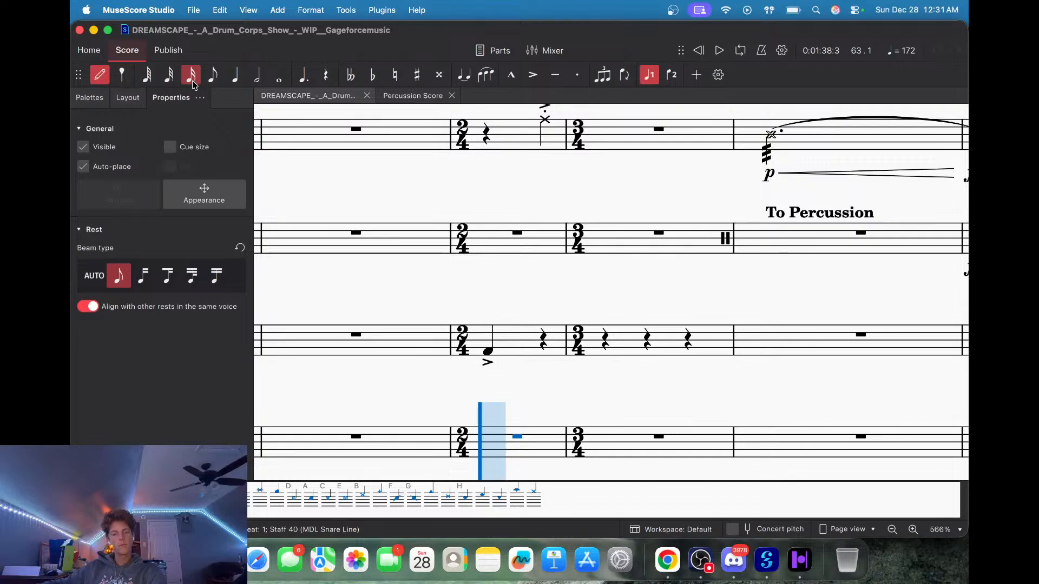
pyautogui.press('a')
pyautogui.press('a')
pyautogui.press('a')
pyautogui.press('a')
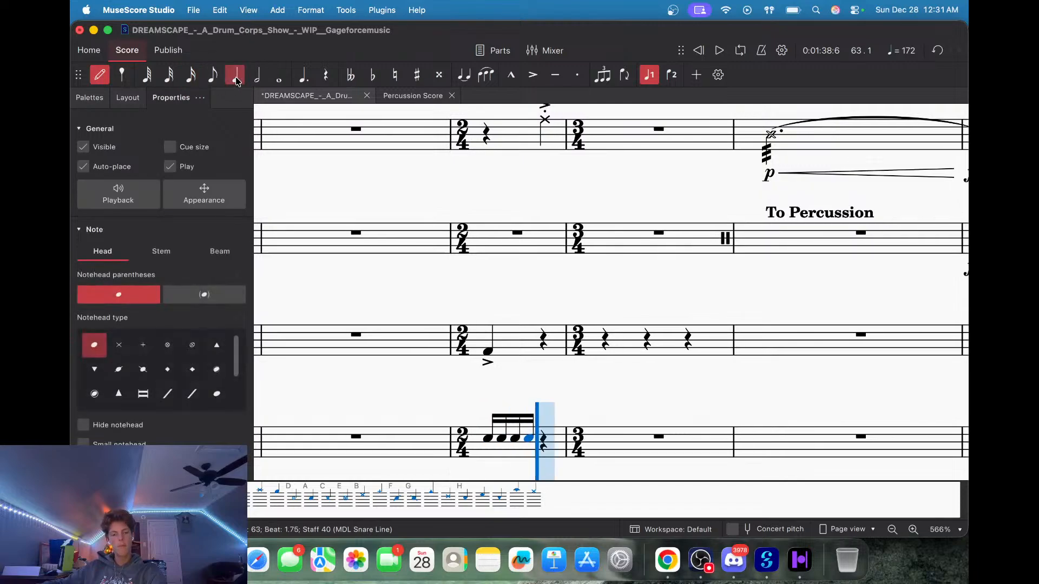
# Try a quarter note on beat 2 of measure 63 in the snare line, and undo it.
pyautogui.press('b')
pyautogui.press('Down')
pyautogui.press('super+z')
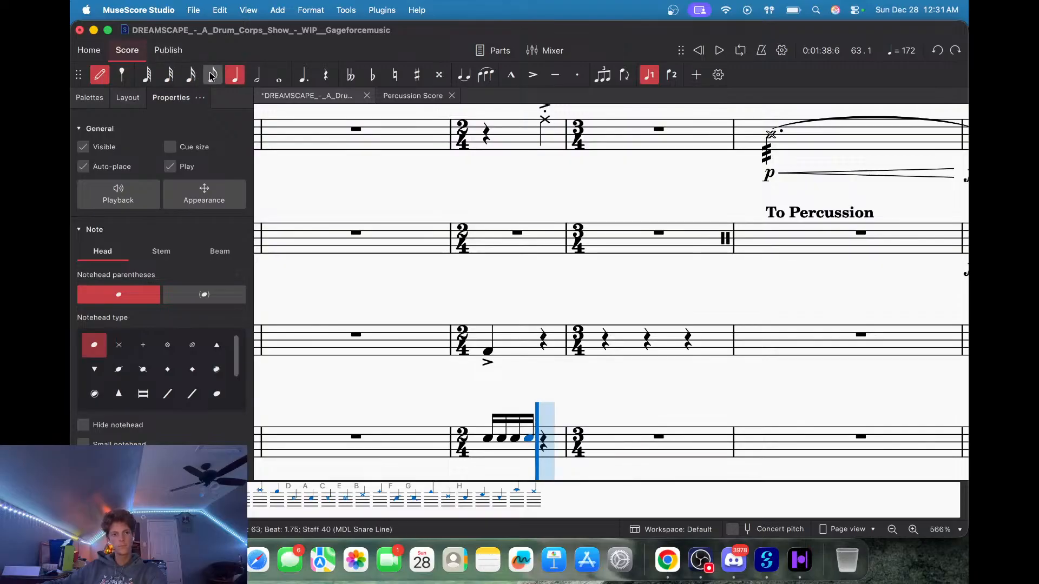
# Enter a cross-head eighth note and a normal eighth note on beat 2 of measure 63 in the MDL Snare Line.
pyautogui.press('c')
pyautogui.press('a')
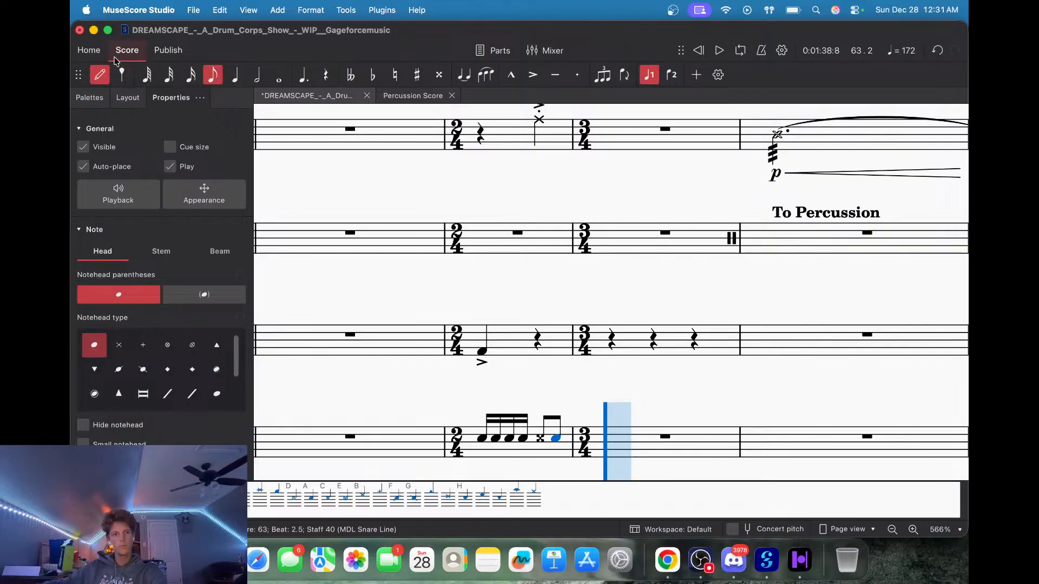
pyautogui.click(98, 74)
# Add accents to the first sixteenth note and both eighth notes of measure 63 in the snare line.
pyautogui.click(481, 439)
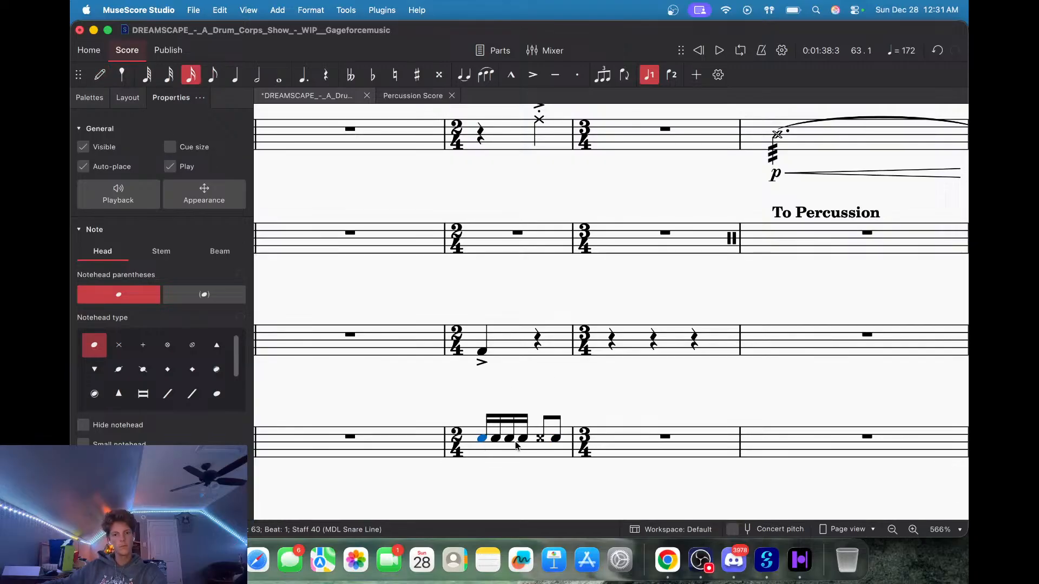
pyautogui.keyDown('super'); pyautogui.click(538, 439); pyautogui.keyUp('super')
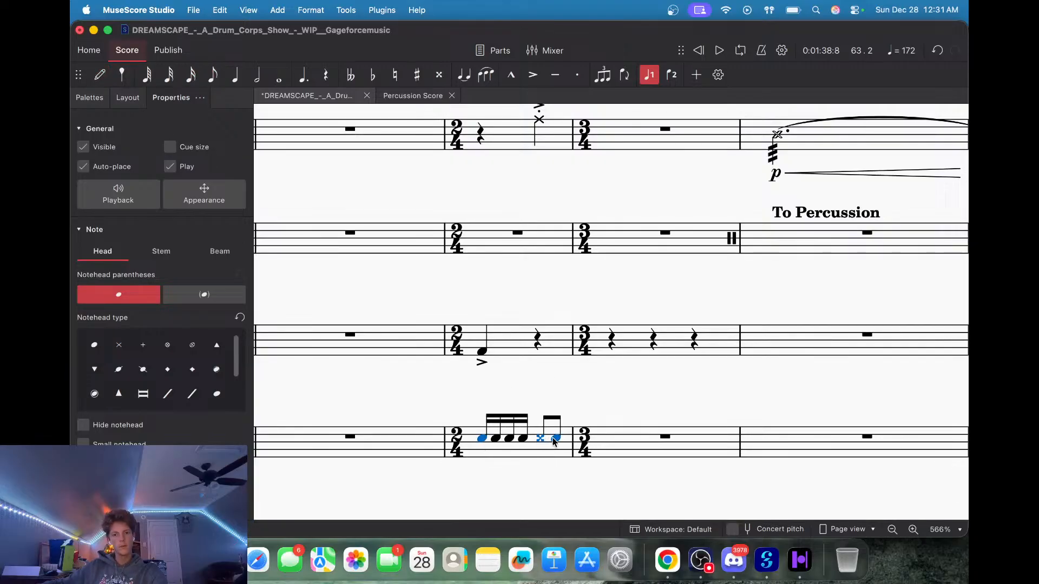
pyautogui.click(85, 98)
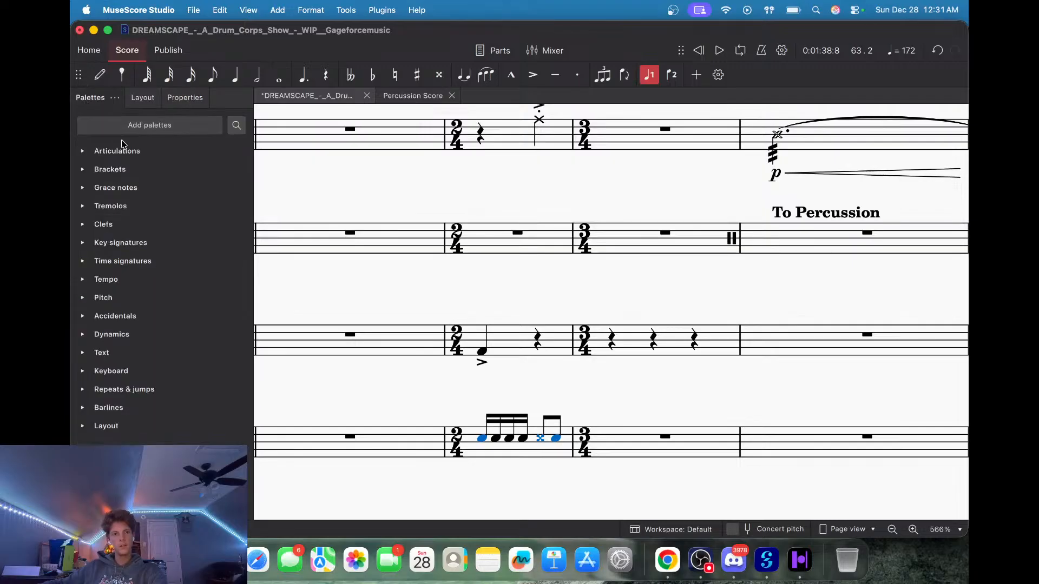
pyautogui.click(81, 188)
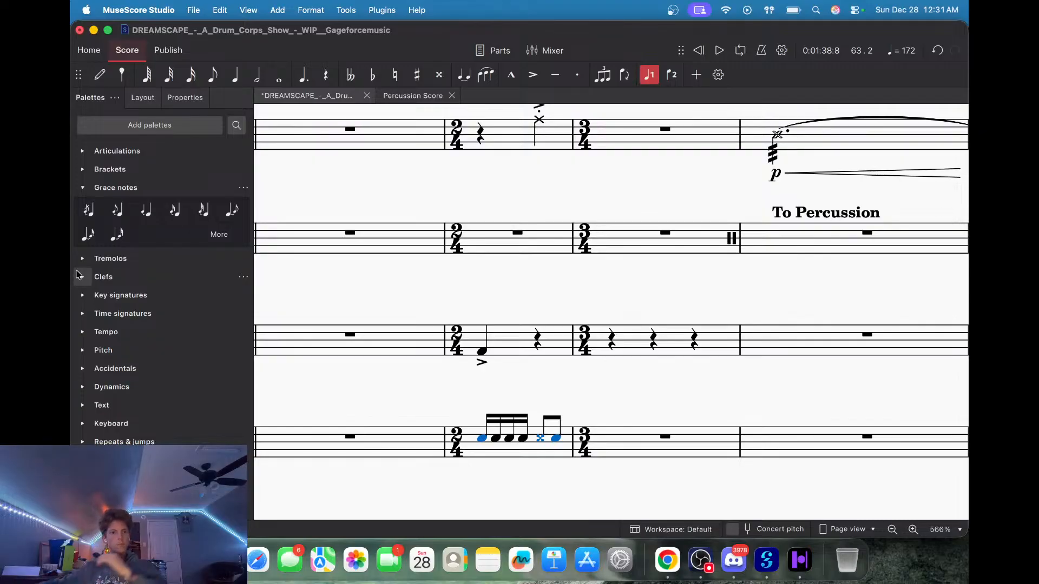
pyautogui.click(83, 370)
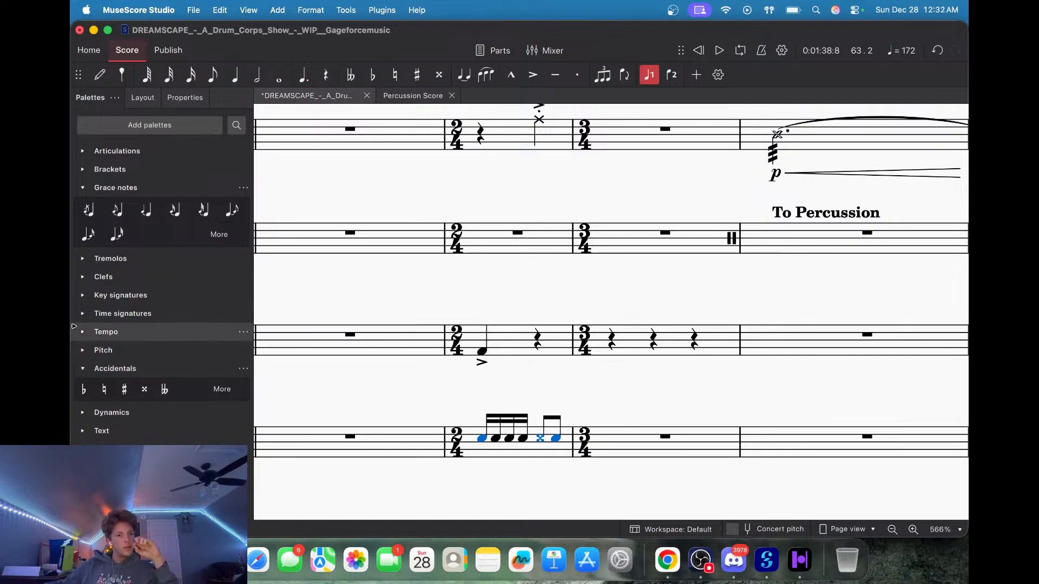
pyautogui.click(79, 157)
pyautogui.click(117, 168)
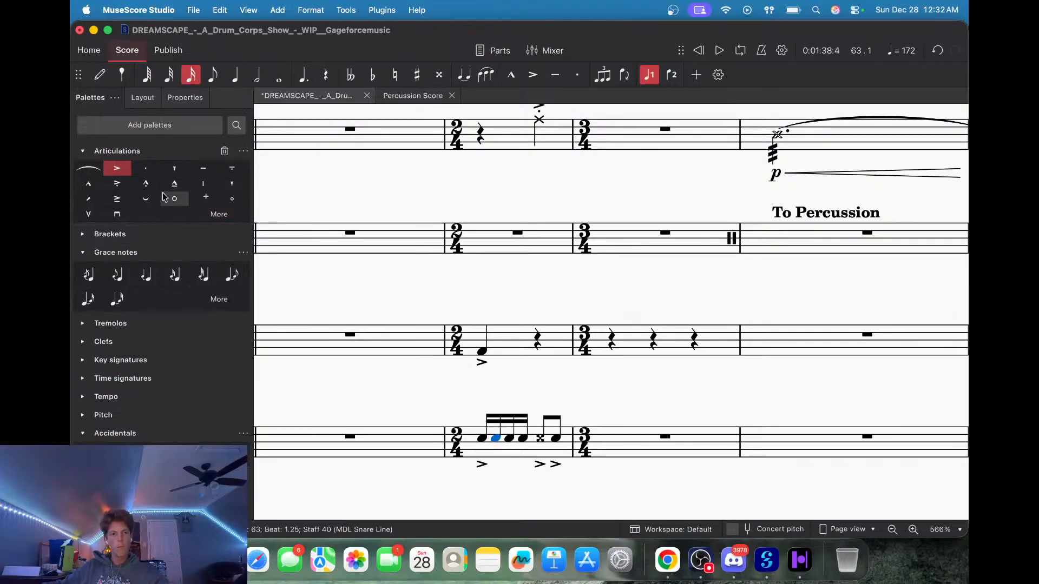
# Add a tenuto to the second sixteenth note of measure 63 and place the measure's accents and tenuto above the notes.
pyautogui.click(205, 172)
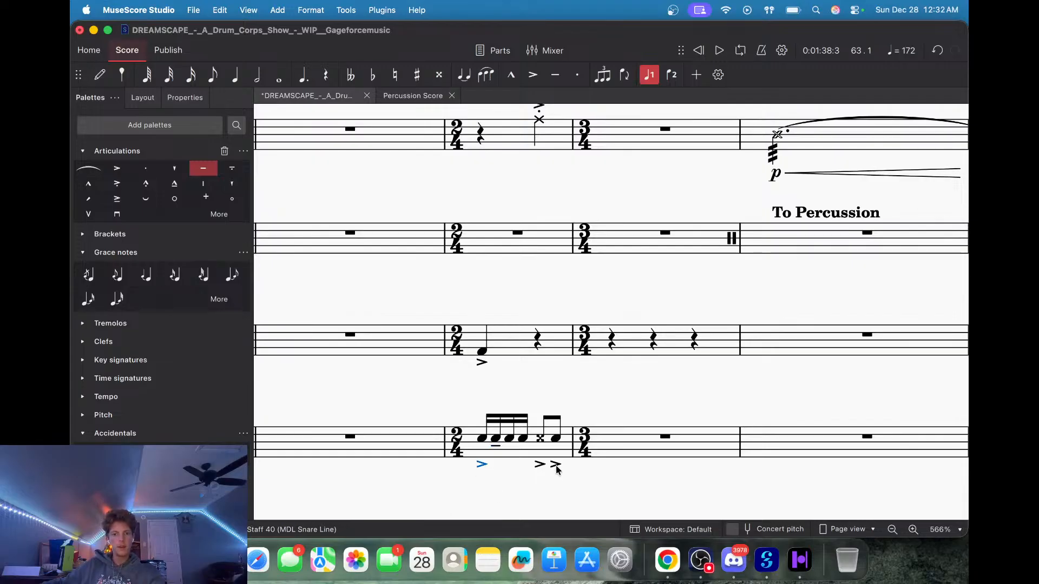
pyautogui.click(172, 98)
pyautogui.click(153, 272)
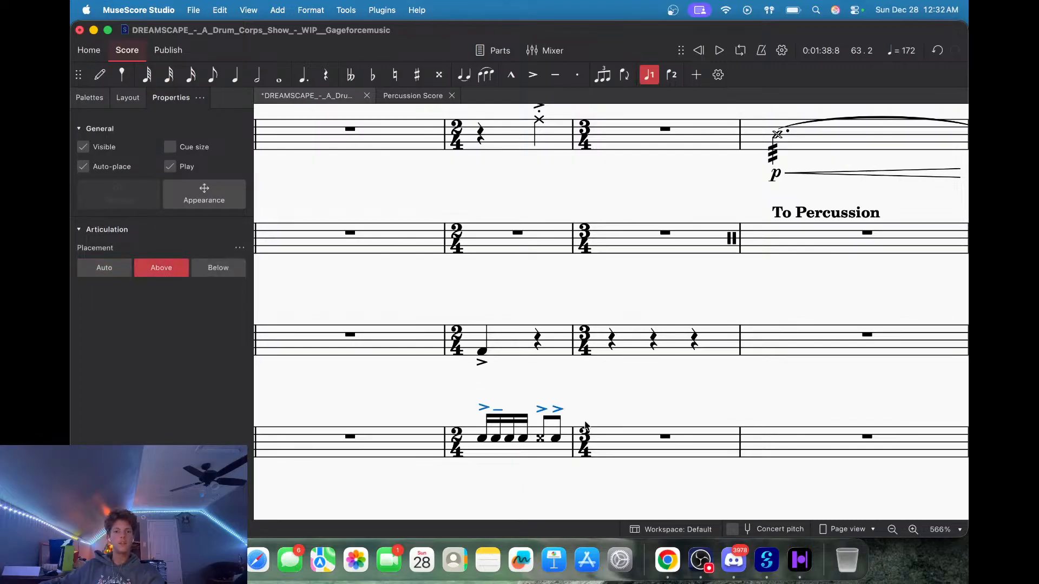
# Write the sticking R r r l R L as lyrics under the snare notes of measure 63.
pyautogui.click(482, 442)
pyautogui.press('super+l')
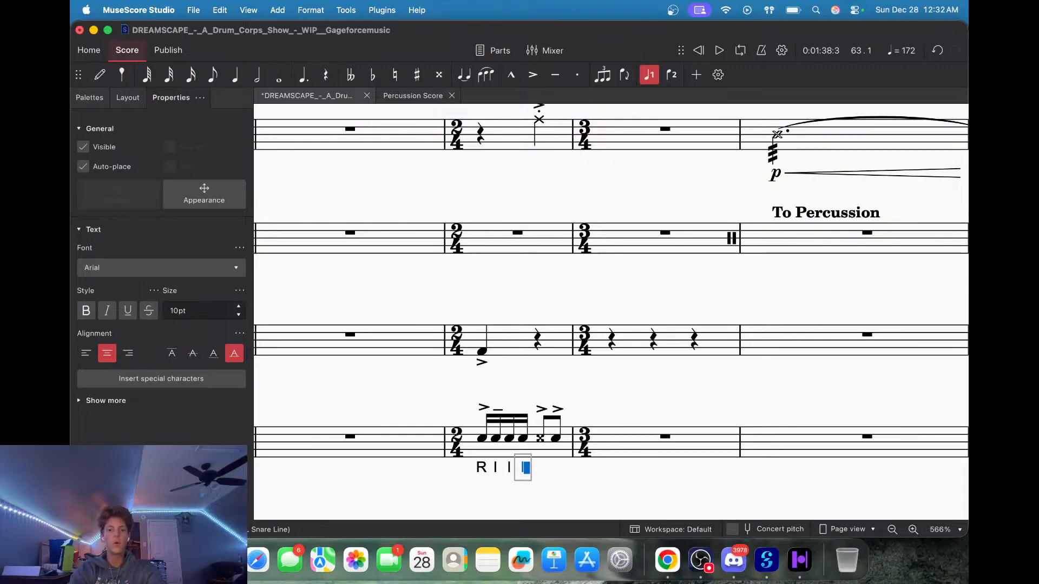
pyautogui.hotkey('shift', 'space')
pyautogui.hotkey('shift', 'space')
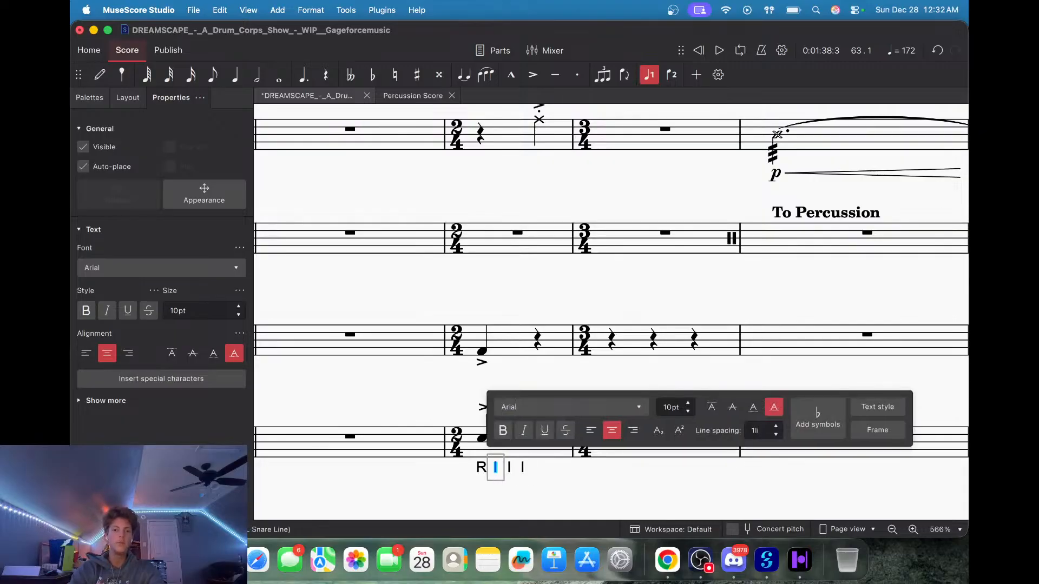
pyautogui.write('r')
pyautogui.press('space')
pyautogui.write('r')
pyautogui.press('space')
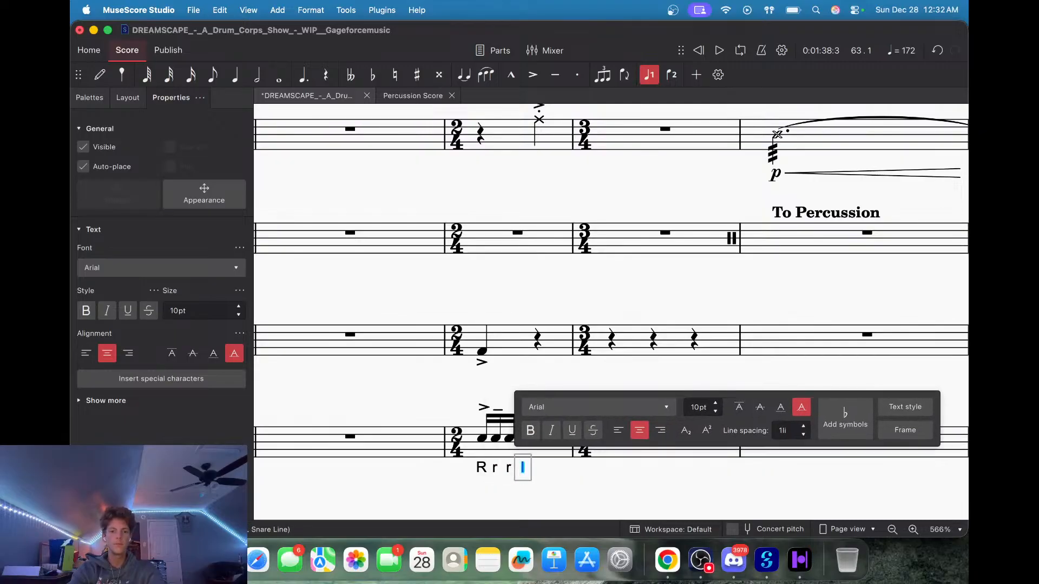
pyautogui.press('Escape')
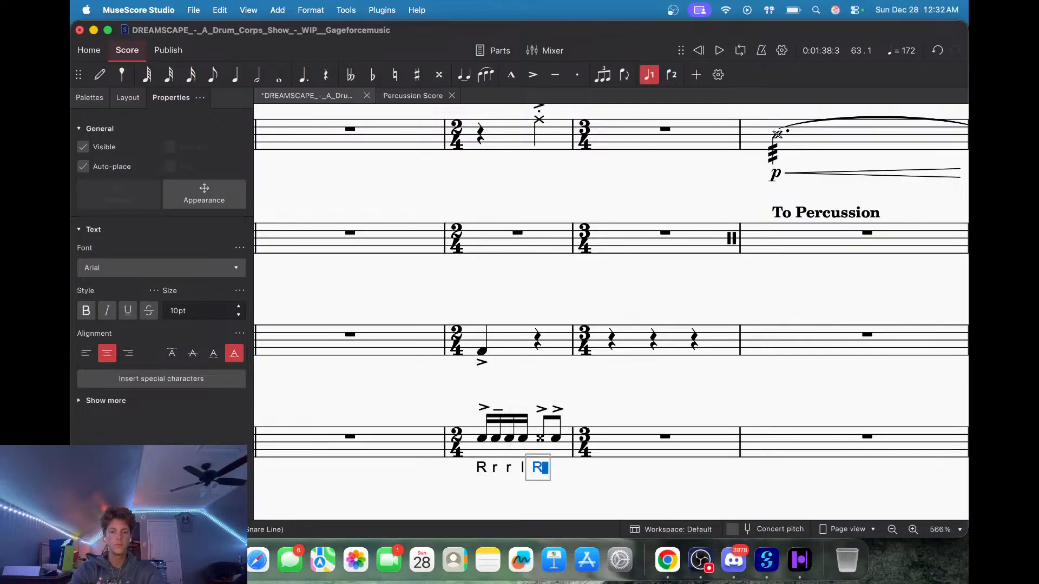
# Add a slashed grace note before the first sixteenth note of measure 63 in the snare line.
pyautogui.click(483, 438)
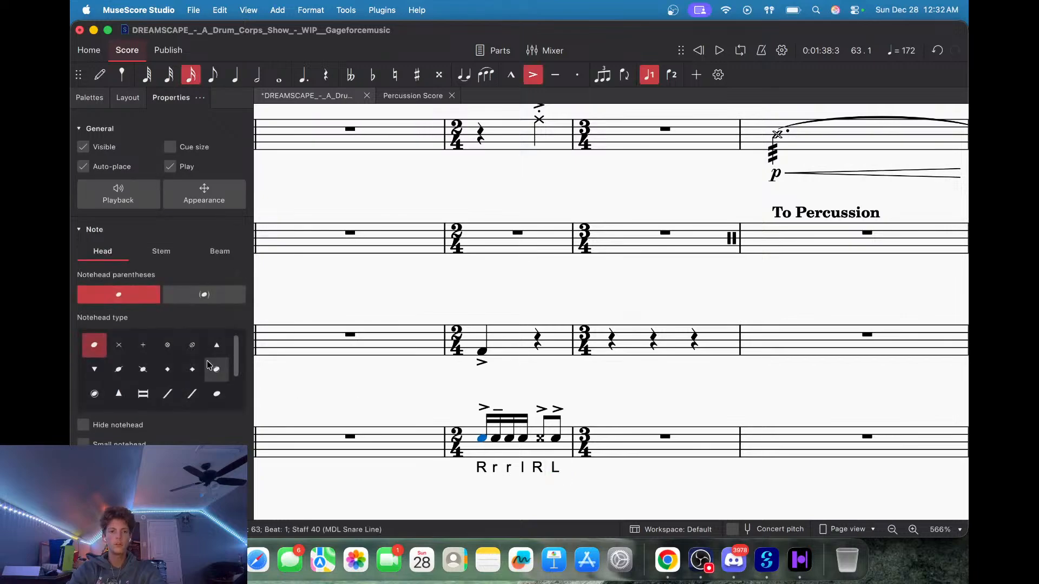
pyautogui.click(89, 98)
pyautogui.click(88, 275)
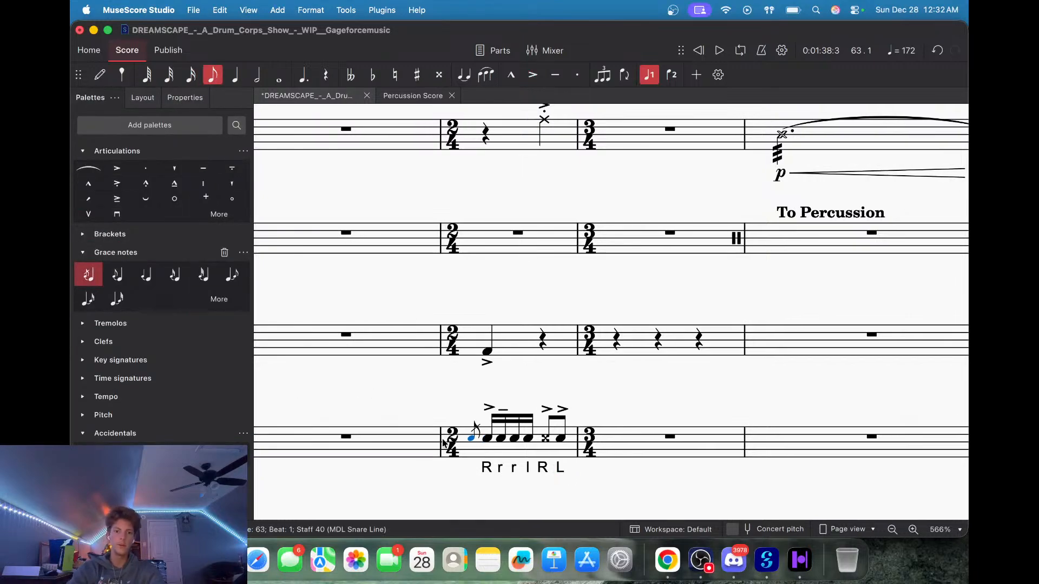
# Play back the score from the empty snare measures before measure 63 and stop after the new snare figure.
pyautogui.hscroll(-10, 466, 383)
pyautogui.scroll(-3, 466, 388)
pyautogui.click(454, 402)
pyautogui.press('Escape')
pyautogui.press('space')
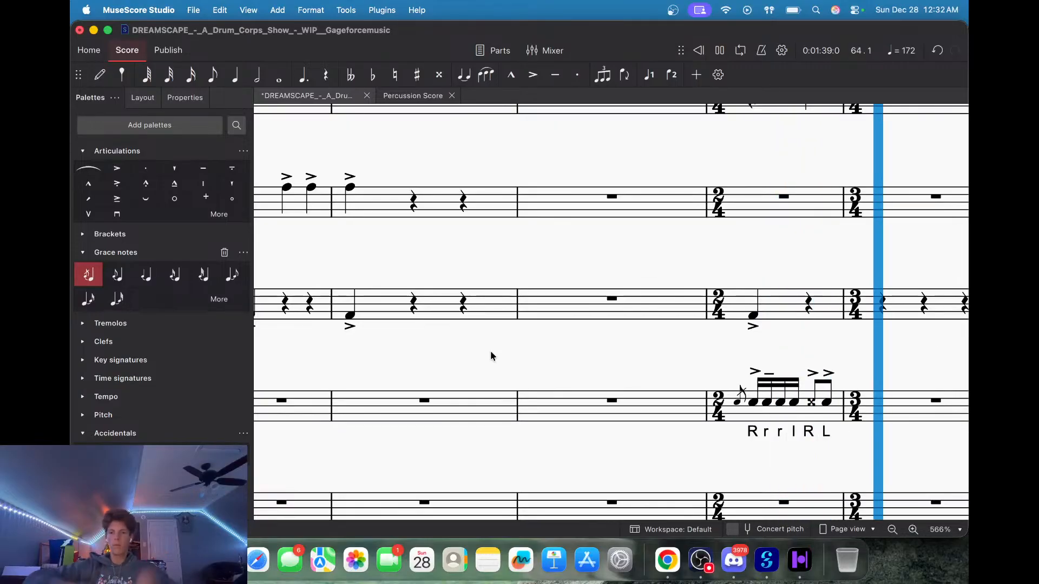
pyautogui.press('space')
pyautogui.hscroll(-7, 805, 338)
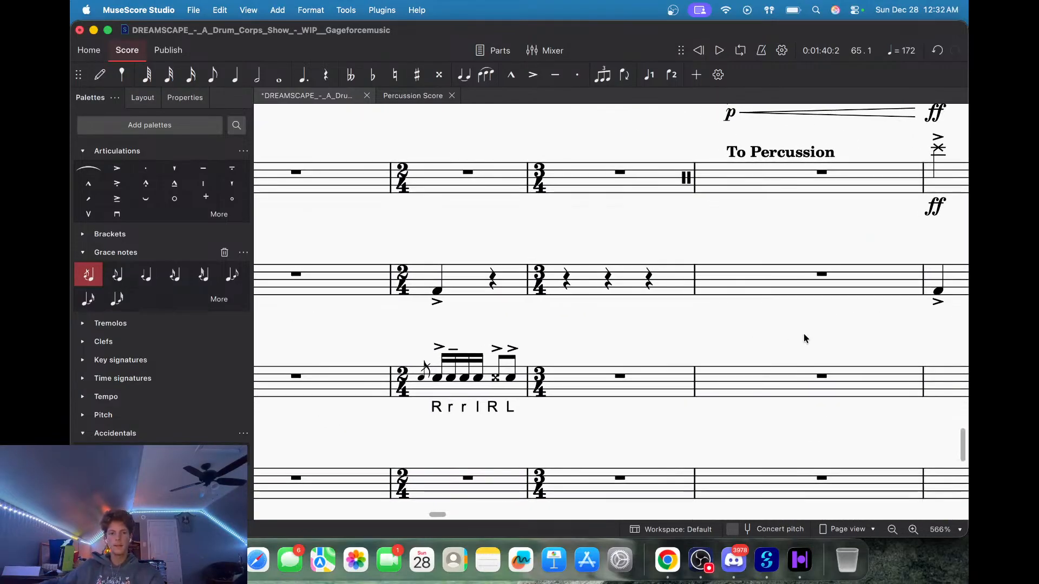
# Add a tenuto to the fourth sixteenth note of measure 63 and place it above the note.
pyautogui.click(478, 377)
pyautogui.click(203, 168)
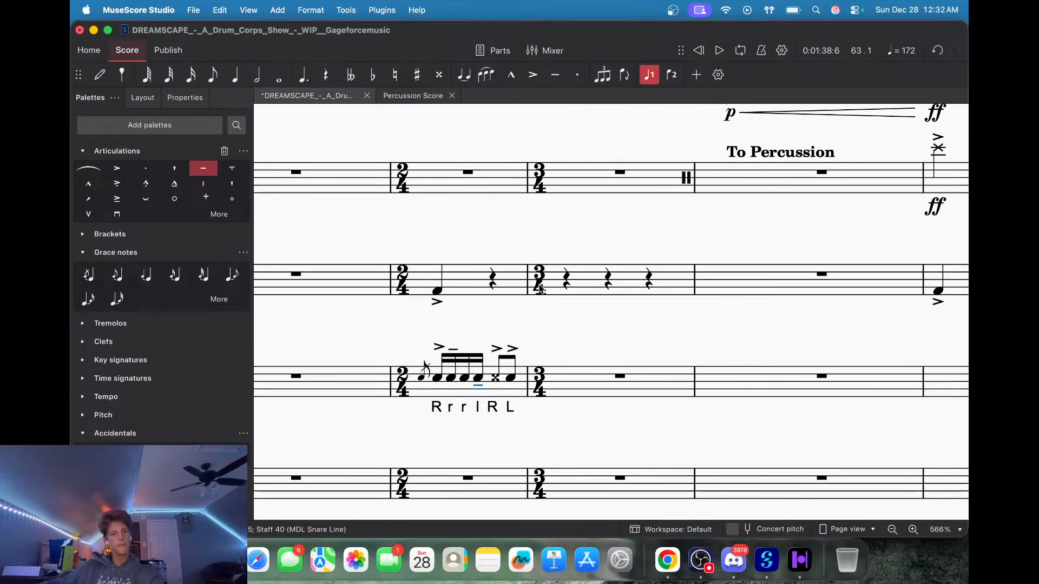
pyautogui.click(181, 100)
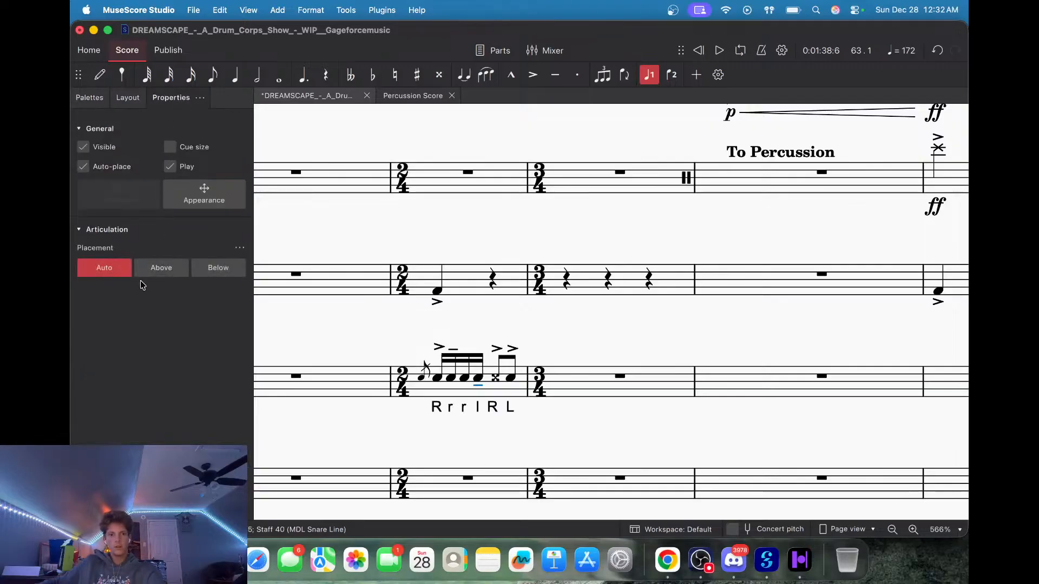
pyautogui.click(160, 276)
pyautogui.rightClick(600, 336)
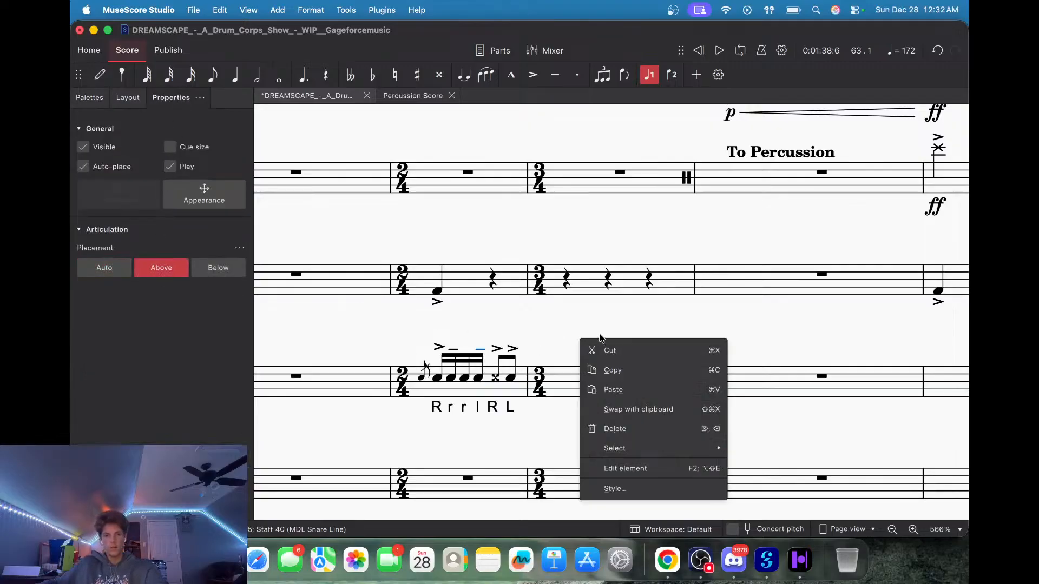
pyautogui.click(588, 320)
# Enter two eighth notes on beat 3 of measure 62 in the snare line.
pyautogui.hscroll(-5, 492, 308)
pyautogui.scroll(-2, 469, 287)
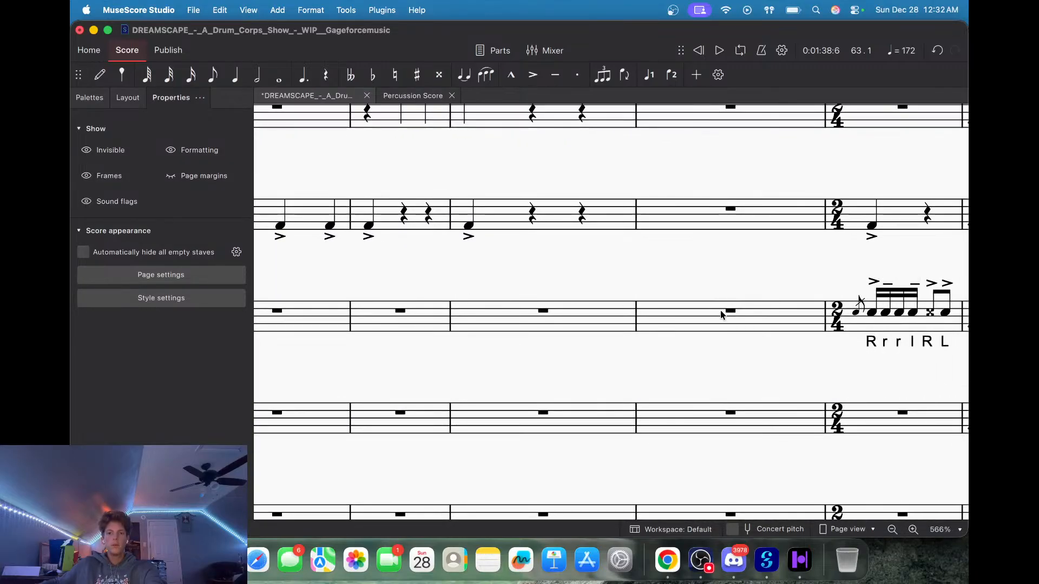
pyautogui.click(703, 317)
pyautogui.press('4')
pyautogui.click(765, 317)
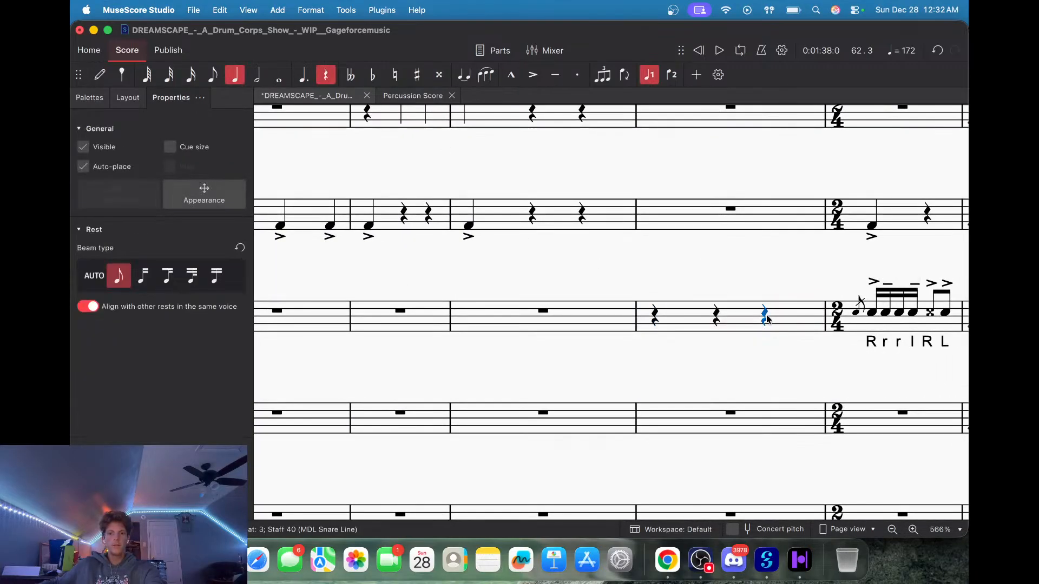
pyautogui.click(99, 75)
pyautogui.click(211, 79)
pyautogui.press('a')
pyautogui.press('a')
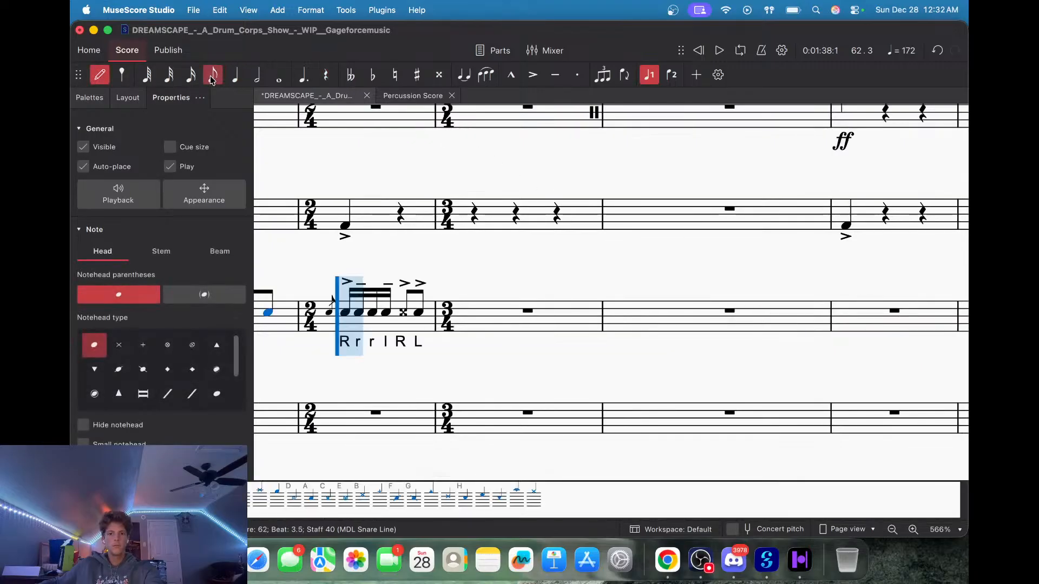
pyautogui.click(100, 75)
# Accent both eighth notes of measure 62 in the snare line and place the accents above the notes.
pyautogui.moveTo(374, 272); pyautogui.dragTo(592, 271)
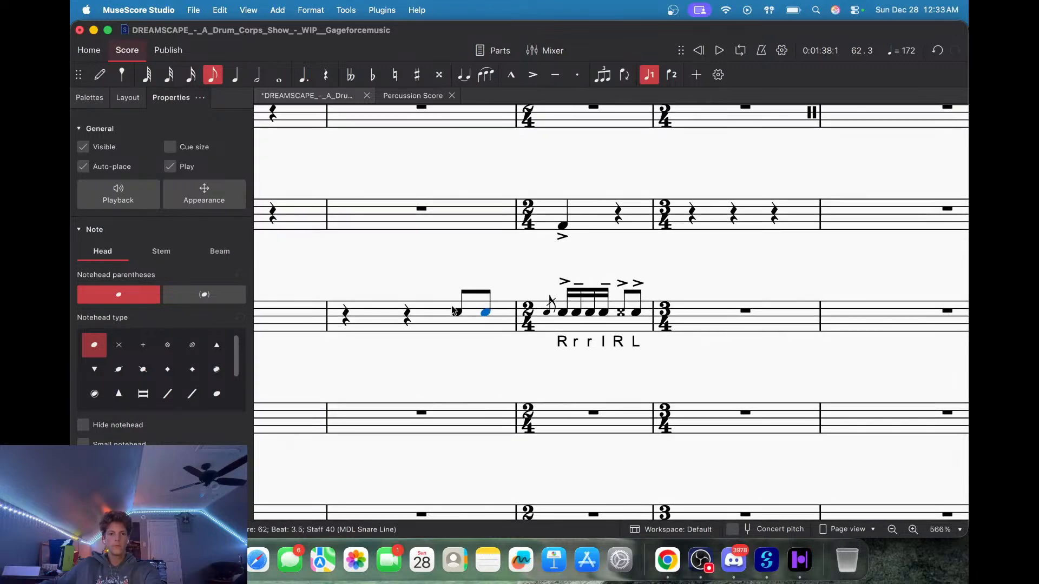
pyautogui.keyDown('shift'); pyautogui.click(456, 312); pyautogui.keyUp('shift')
pyautogui.click(89, 97)
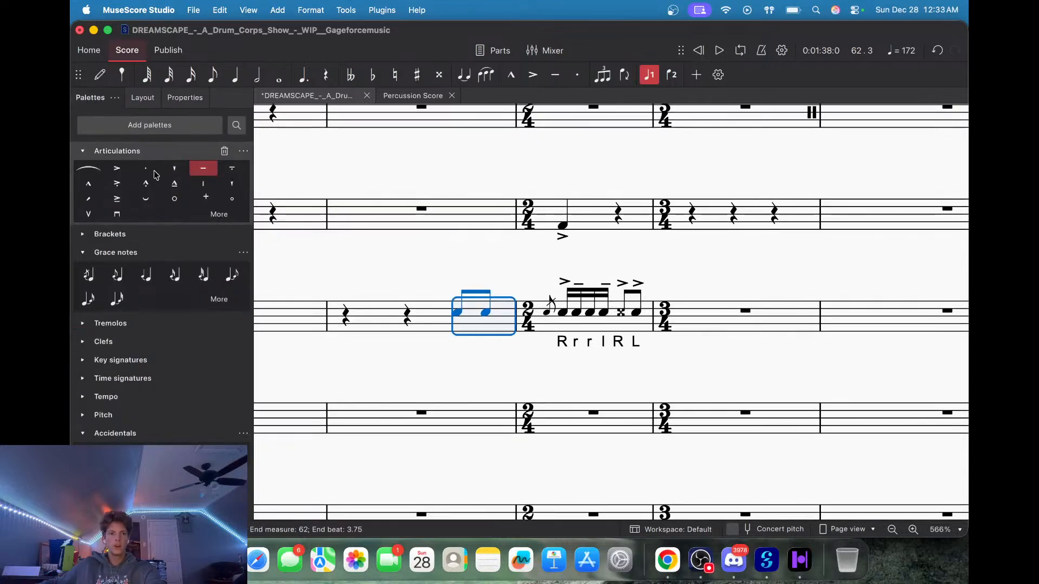
pyautogui.click(116, 168)
pyautogui.keyDown('ctrl'); pyautogui.click(456, 341); pyautogui.keyUp('ctrl')
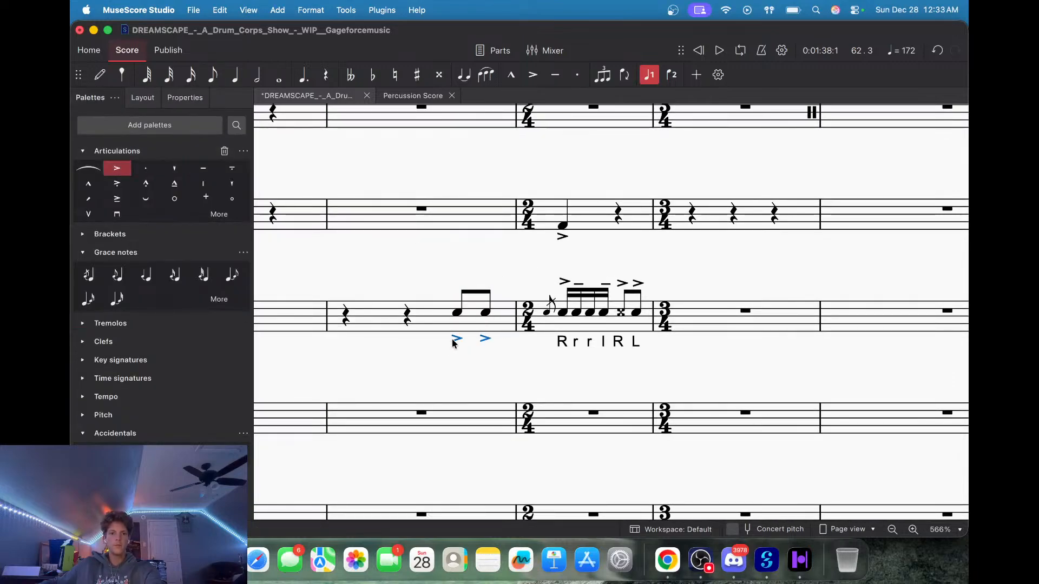
pyautogui.click(179, 98)
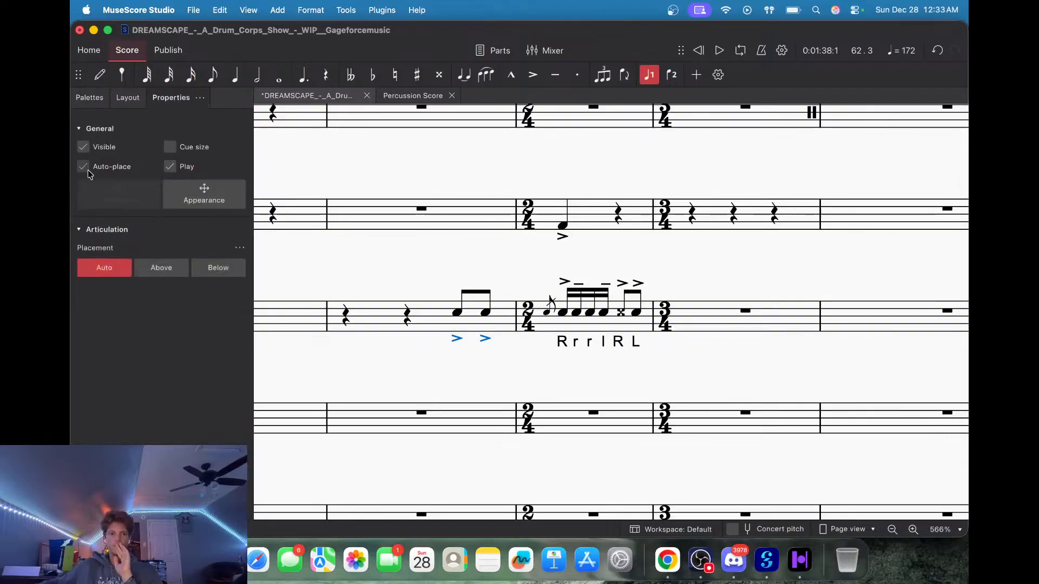
pyautogui.click(160, 268)
# Write the sticking R L as lyrics under the two eighth notes of measure 62.
pyautogui.click(459, 313)
pyautogui.press('super+l')
pyautogui.press('capslock')
pyautogui.write('R')
pyautogui.press('space')
pyautogui.write('L')
pyautogui.press('space')
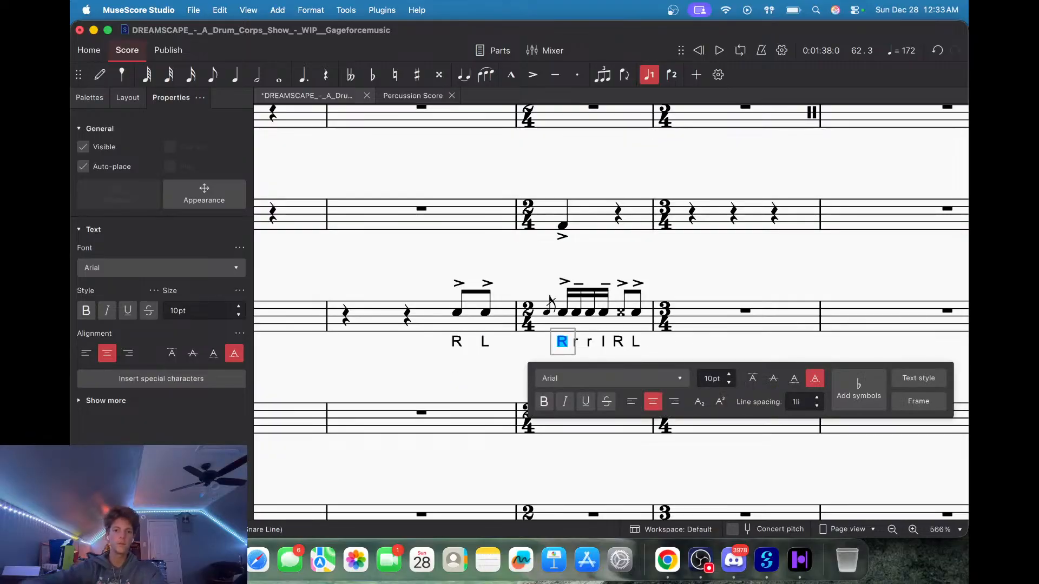
pyautogui.click(413, 268)
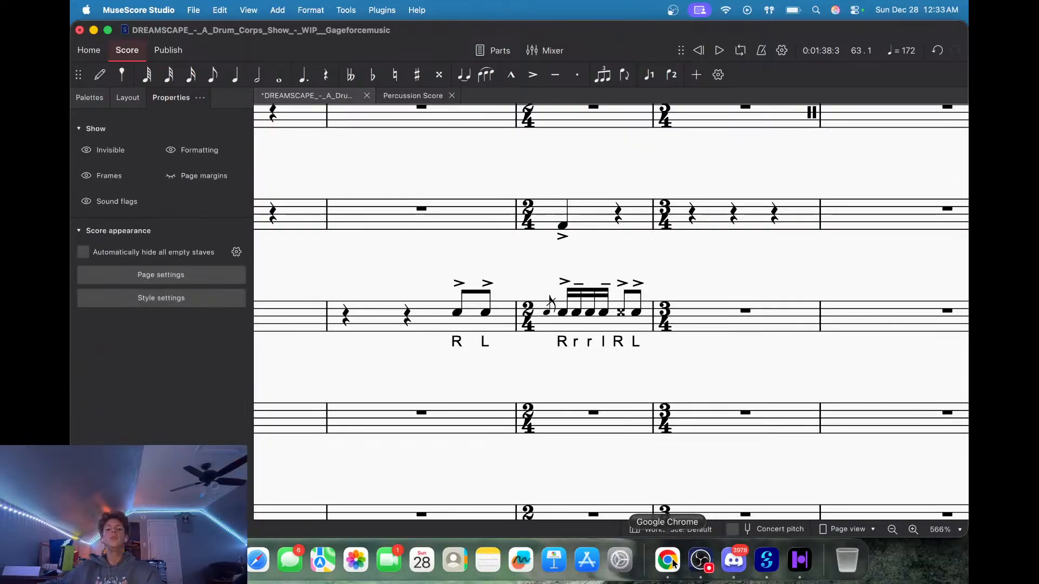
# Check the YouTube live chat in Chrome, look in on Discord, and return to the MuseScore score.
pyautogui.click(670, 562)
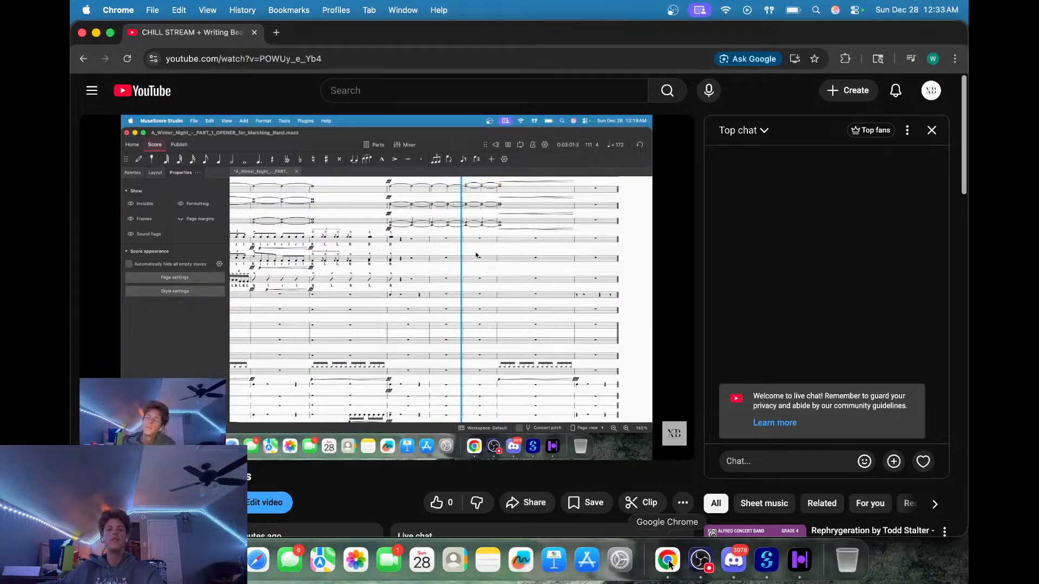
pyautogui.scroll(-1, 355, 520)
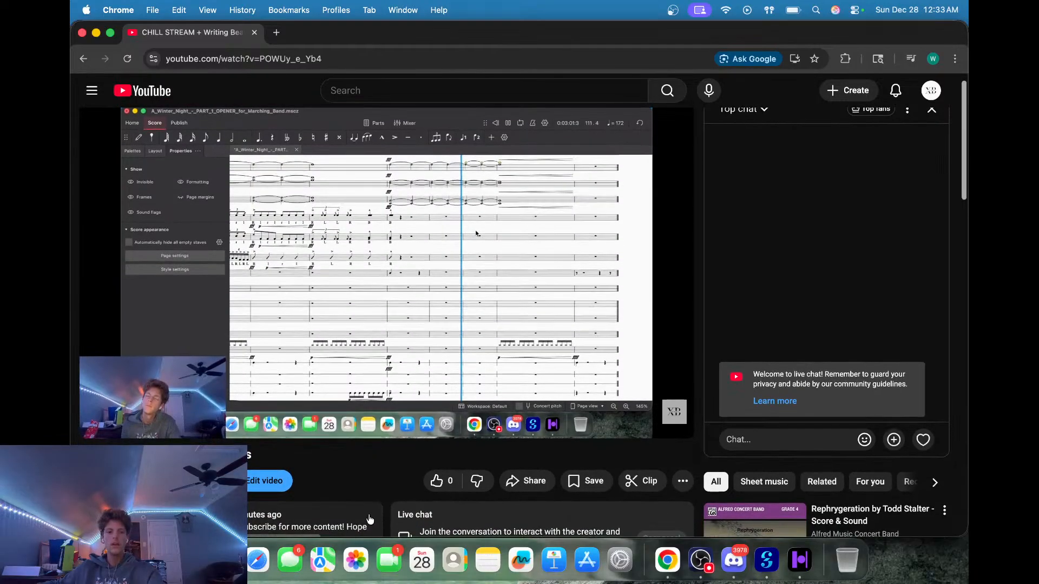
pyautogui.click(734, 563)
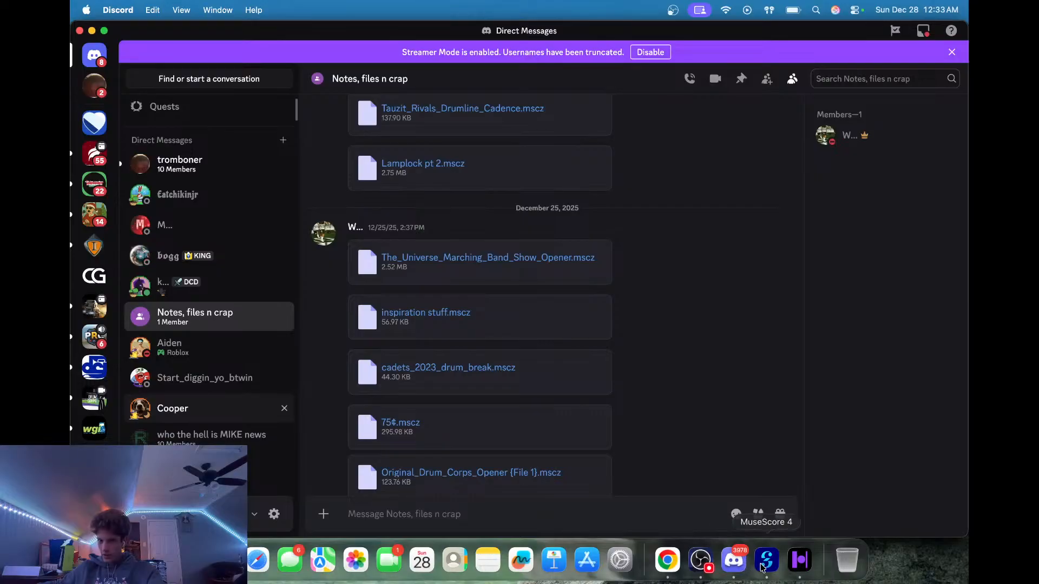
pyautogui.click(764, 566)
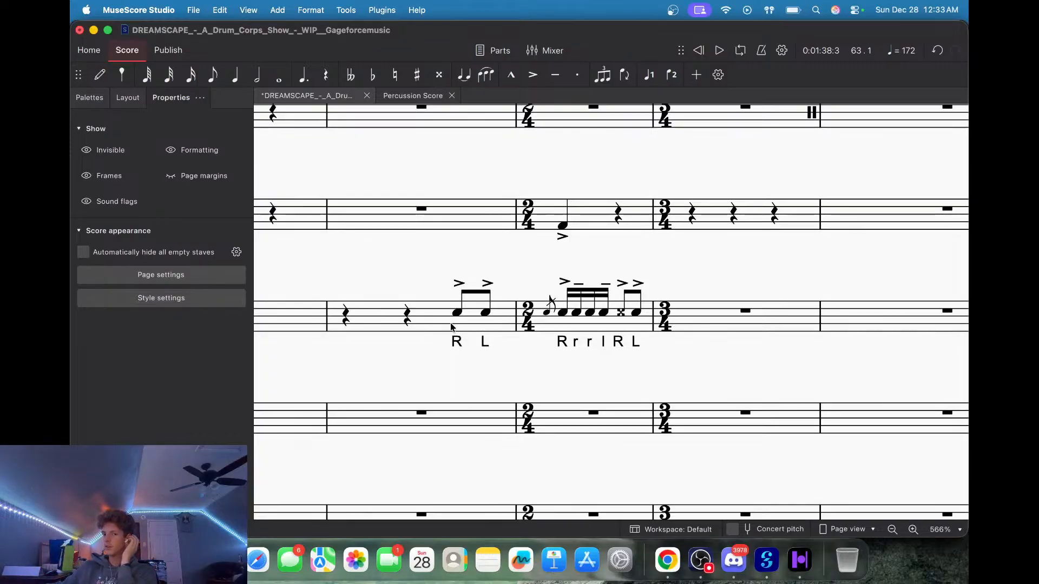
# Play back the score briefly from the first snare line note of measure 57.
pyautogui.scroll(-5, 406, 274)
pyautogui.scroll(-5, 559, 278)
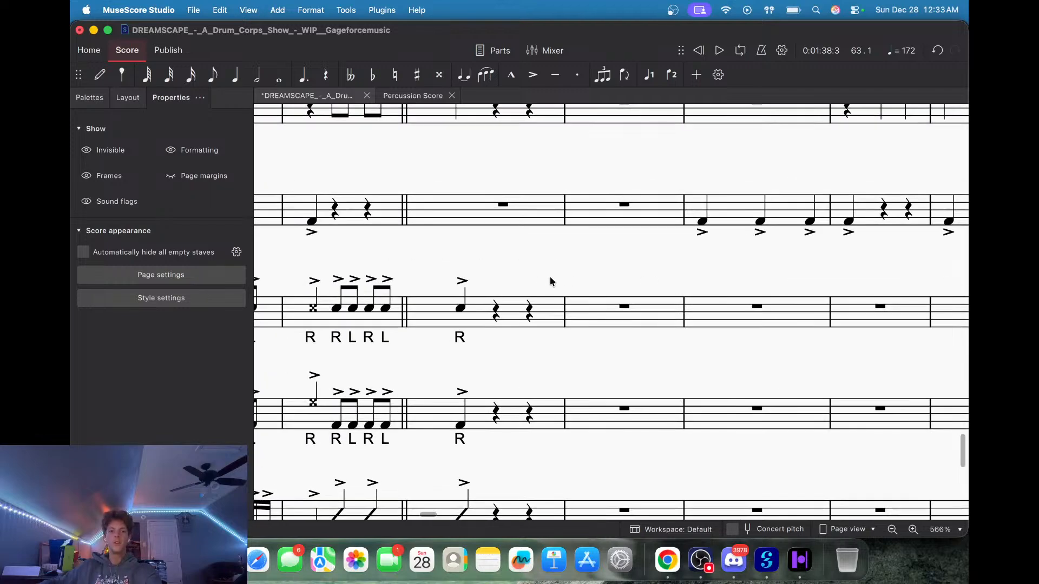
pyautogui.moveTo(558, 280); pyautogui.dragTo(613, 255)
pyautogui.click(515, 283)
pyautogui.press('space')
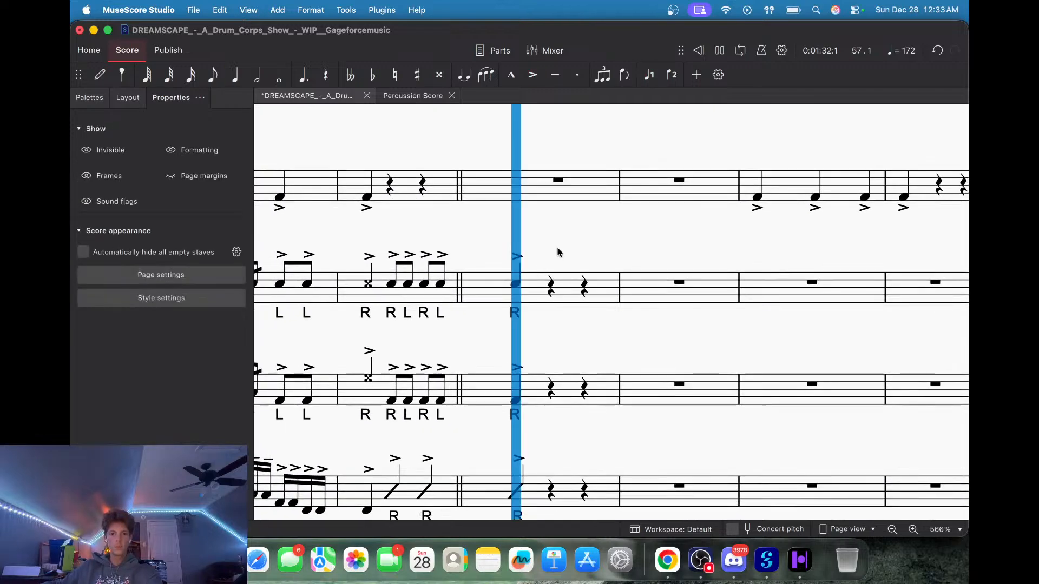
pyautogui.press('space')
# In snare line measure 57, enter two sixteenths and an x-head eighth on beat 2, and two regular eighths on beat 3.
pyautogui.click(512, 287)
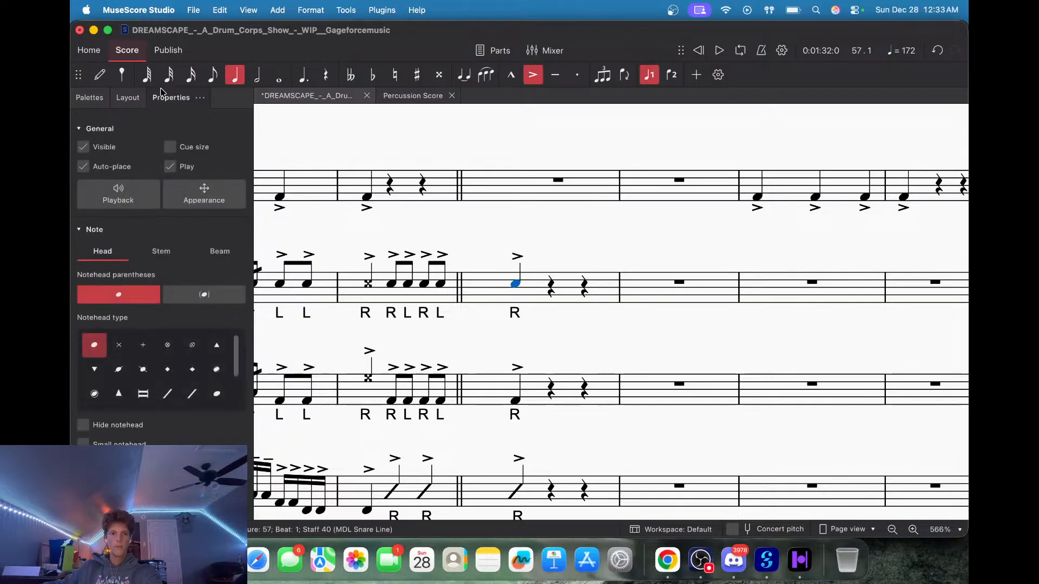
pyautogui.click(552, 291)
pyautogui.click(99, 75)
pyautogui.click(188, 75)
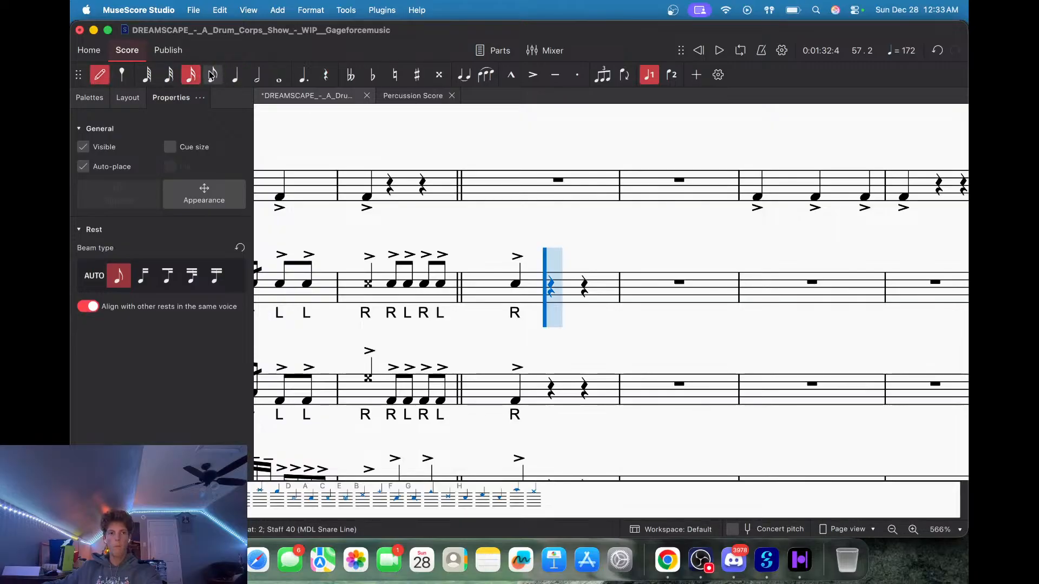
pyautogui.press('a')
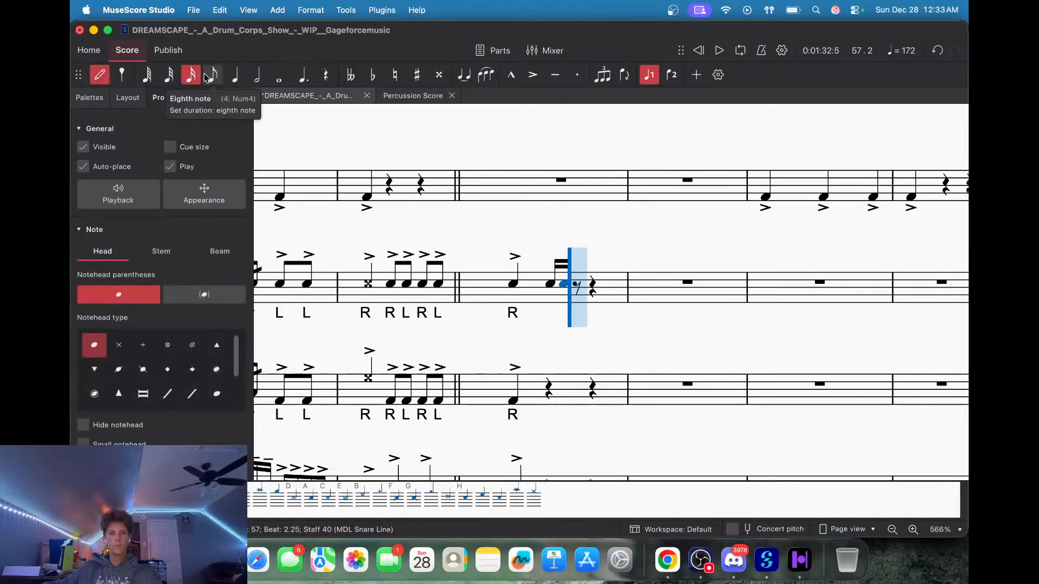
pyautogui.click(212, 75)
pyautogui.press('c')
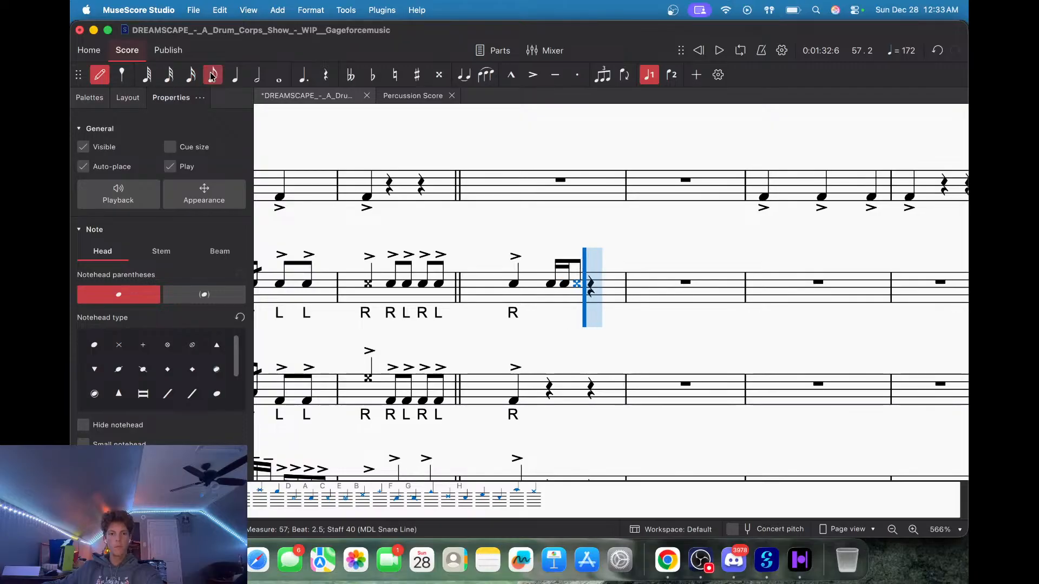
pyautogui.press('a')
pyautogui.press('a')
pyautogui.click(100, 75)
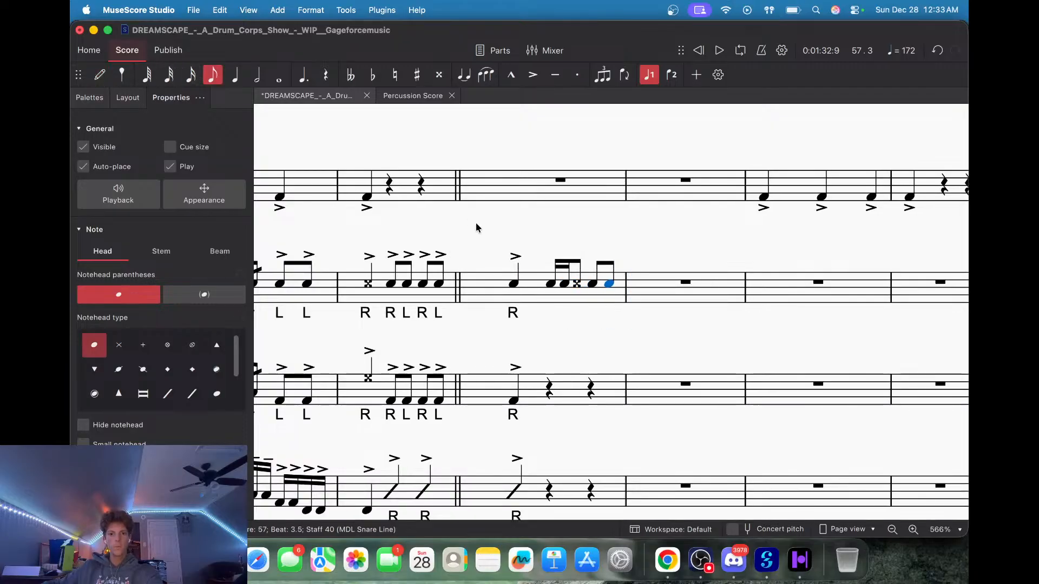
# Accent the x-head eighth note in measure 57 of the snare line and place the accent above the note.
pyautogui.press('Left')
pyautogui.press('Left')
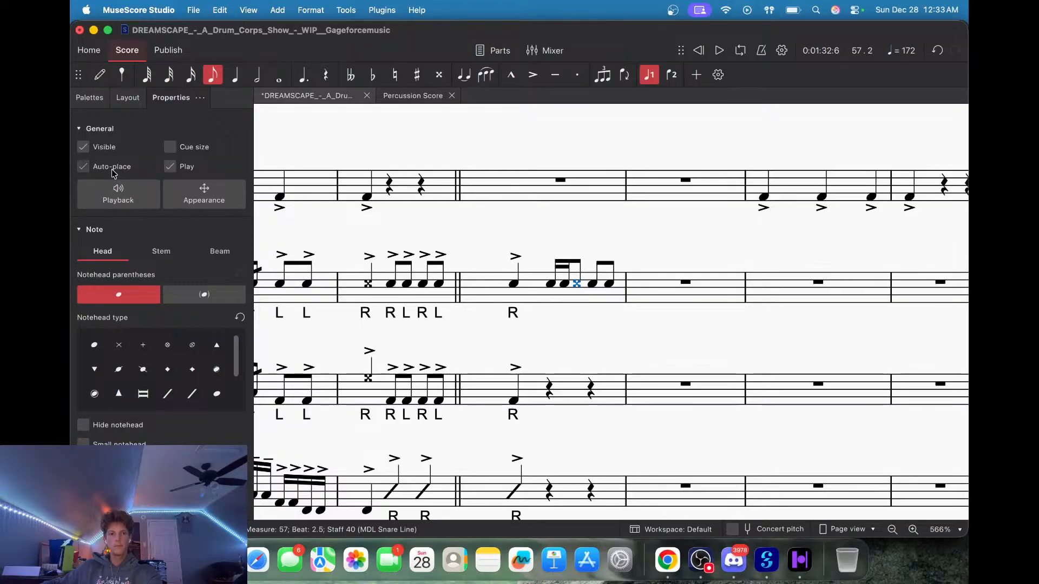
pyautogui.click(89, 98)
pyautogui.click(116, 168)
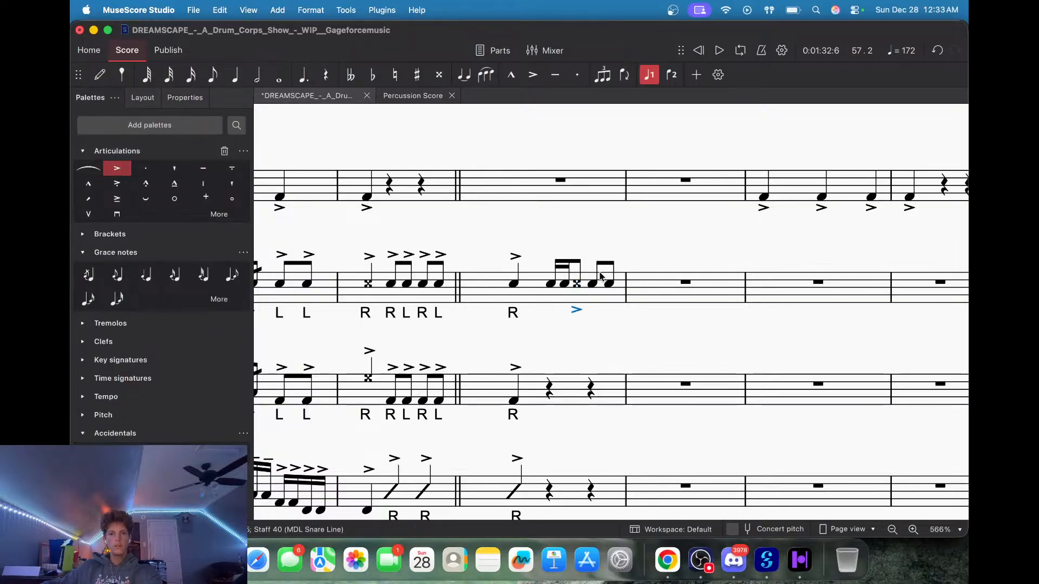
pyautogui.click(185, 98)
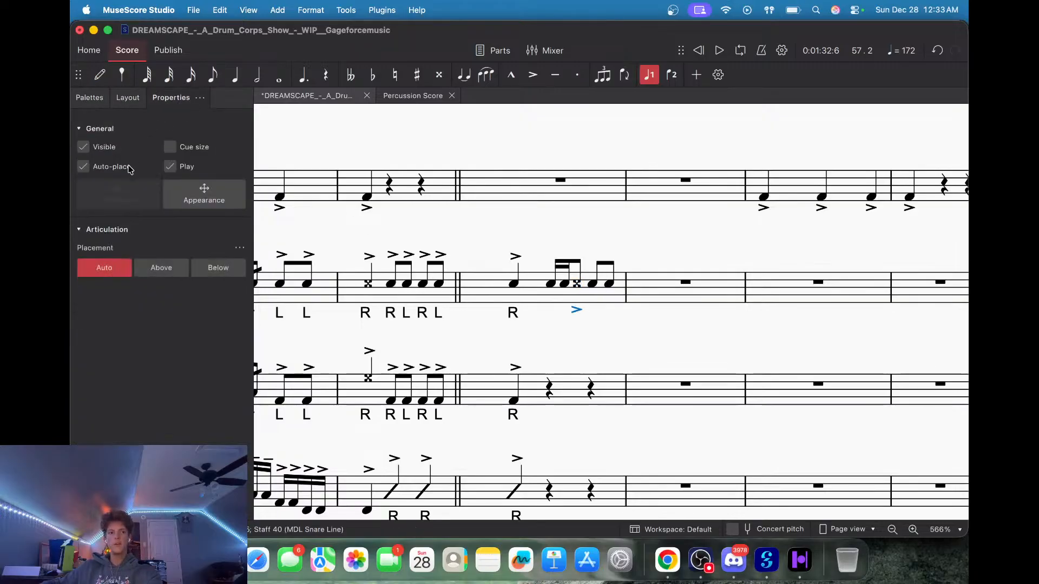
pyautogui.click(154, 269)
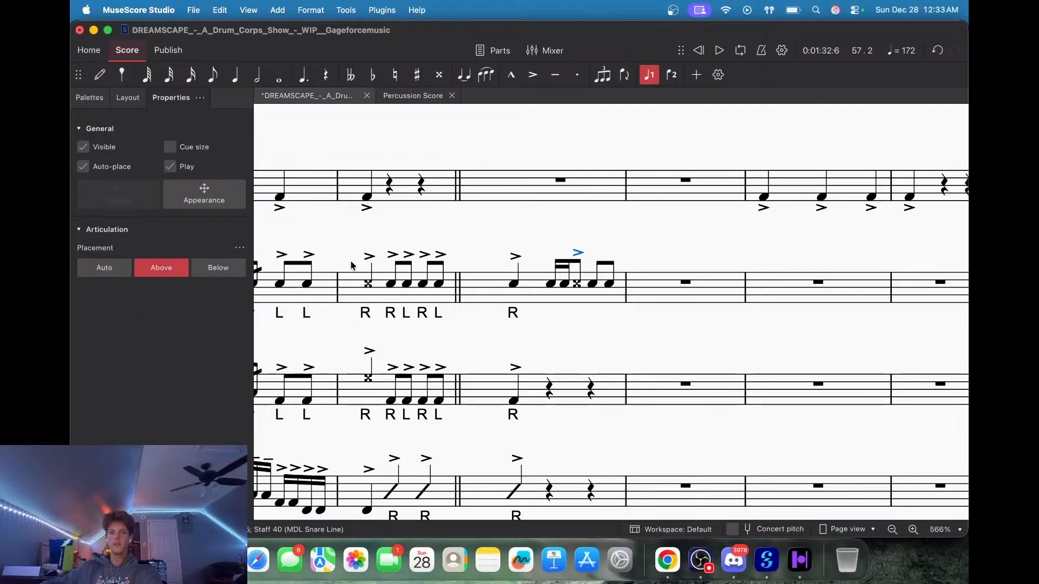
# Add tenuto marks to the two sixteenth notes on beat 2 of measure 57 and place them above the notes.
pyautogui.click(549, 285)
pyautogui.keyDown('shift'); pyautogui.click(565, 284); pyautogui.keyUp('shift')
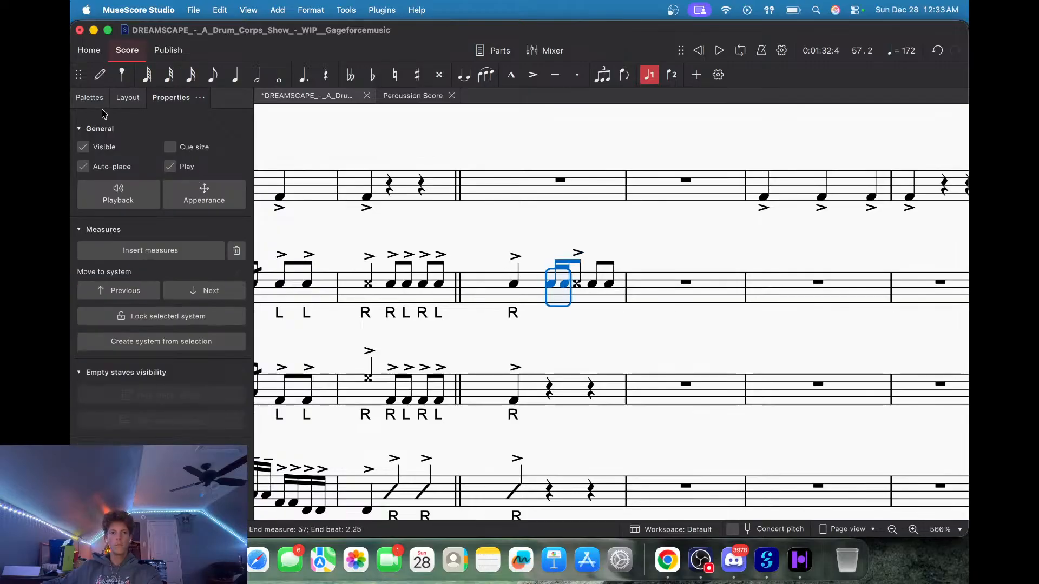
pyautogui.click(90, 98)
pyautogui.click(203, 168)
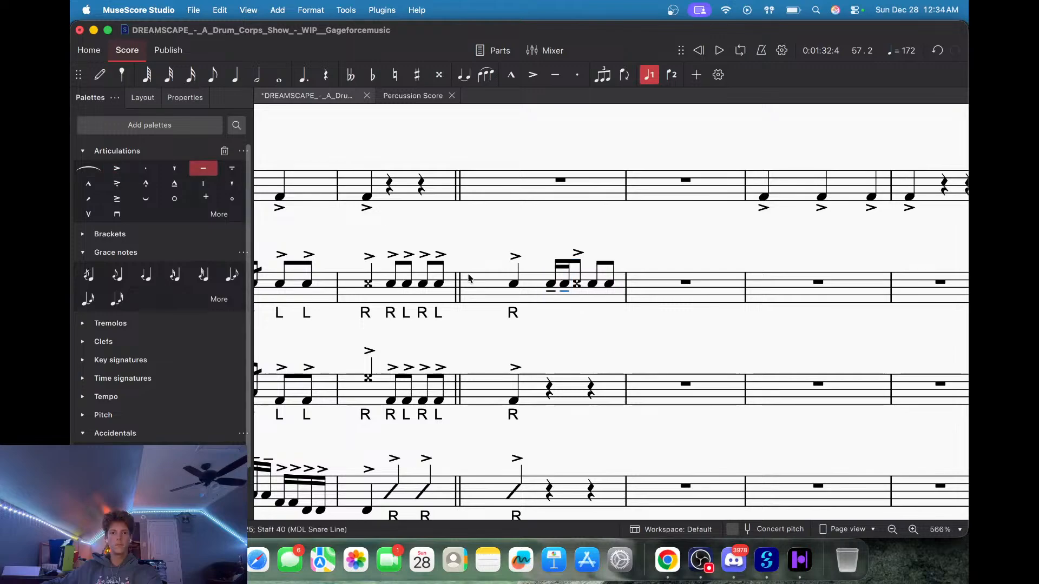
pyautogui.click(551, 290)
pyautogui.keyDown('shift'); pyautogui.click(564, 283); pyautogui.keyUp('shift')
pyautogui.click(168, 99)
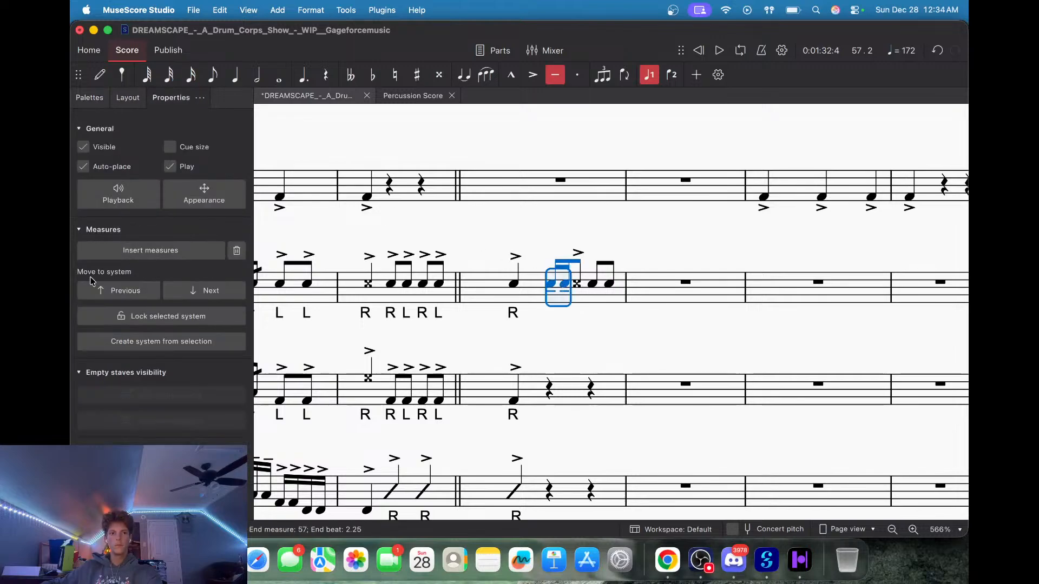
pyautogui.click(86, 100)
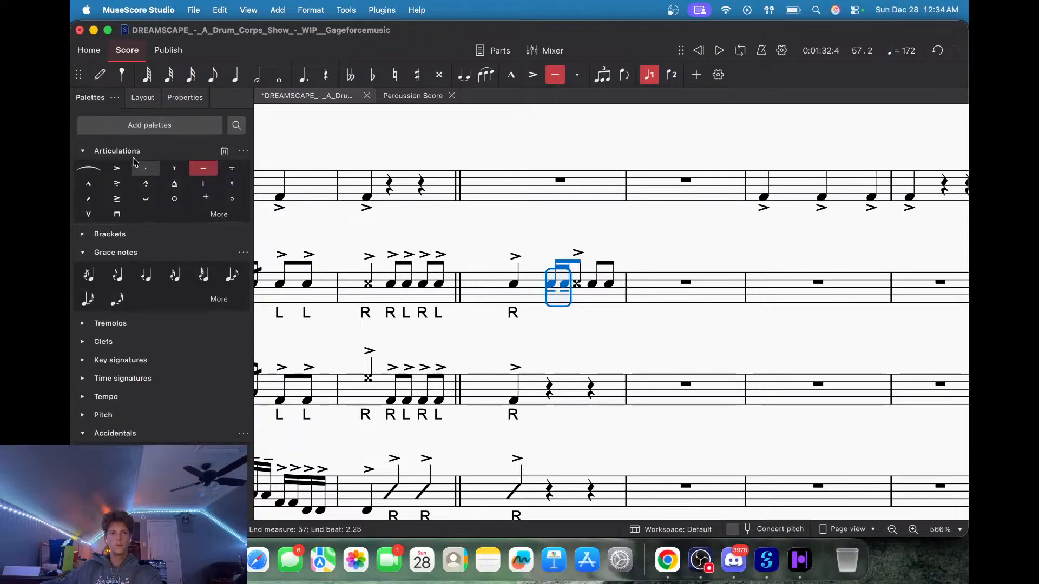
pyautogui.click(143, 98)
pyautogui.click(173, 98)
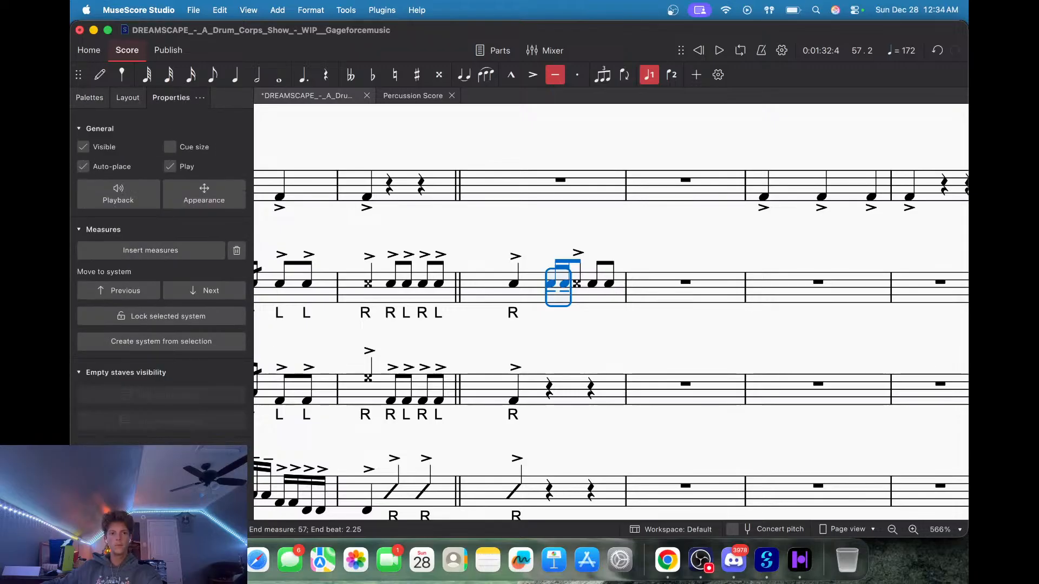
pyautogui.scroll(-2, 163, 324)
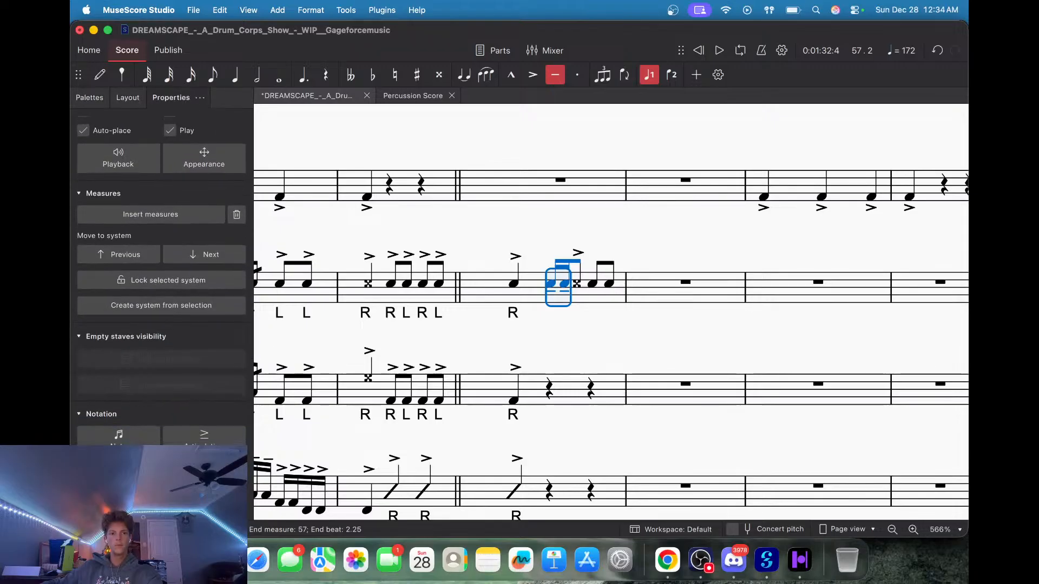
# Write the sticking l l R l l as lyrics under the snare notes on beats 2 and 3 of measure 57.
pyautogui.click(550, 286)
pyautogui.hotkey('ctrl', 'k')
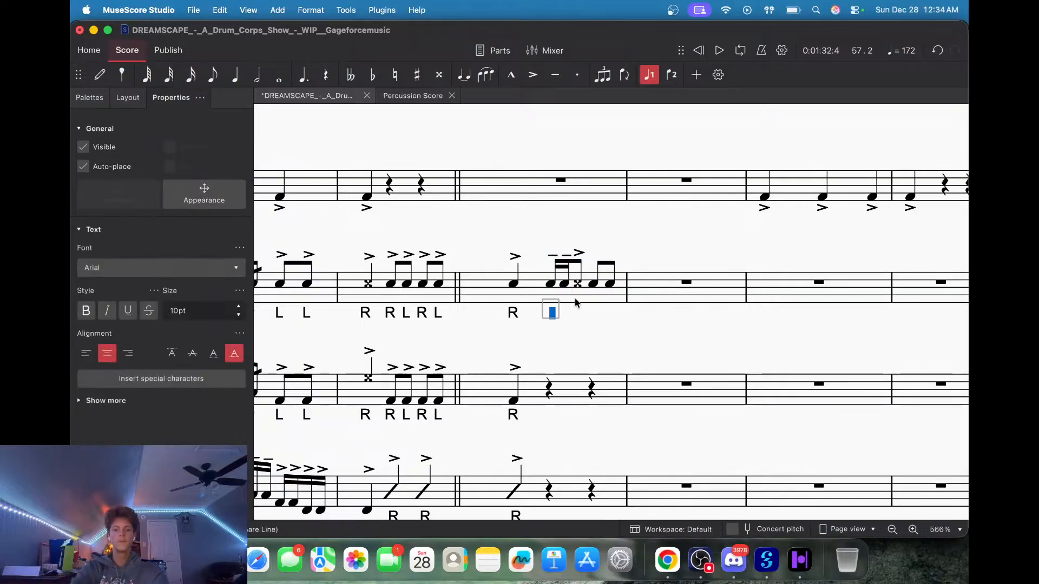
pyautogui.write('l l R l')
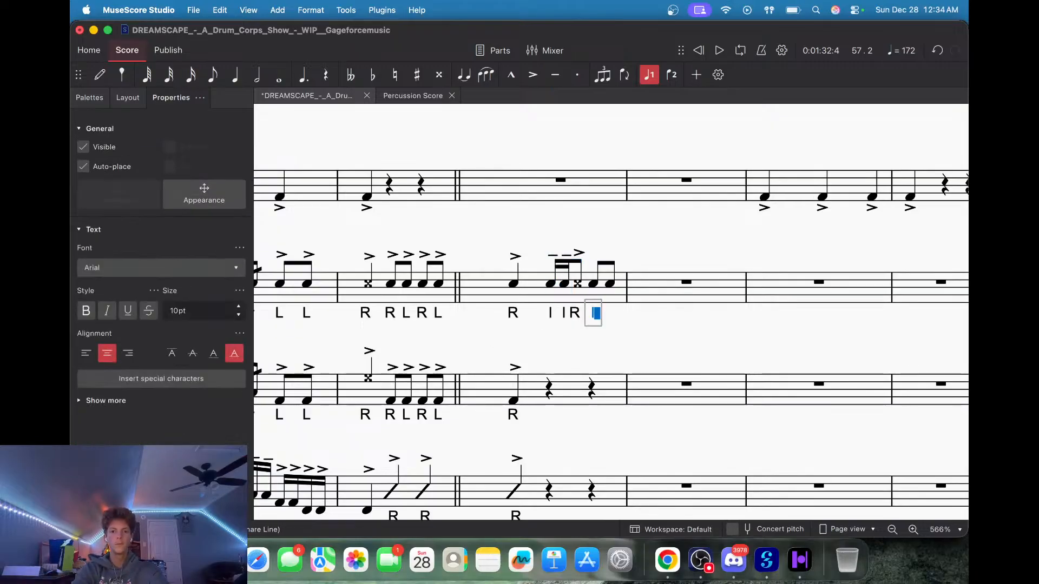
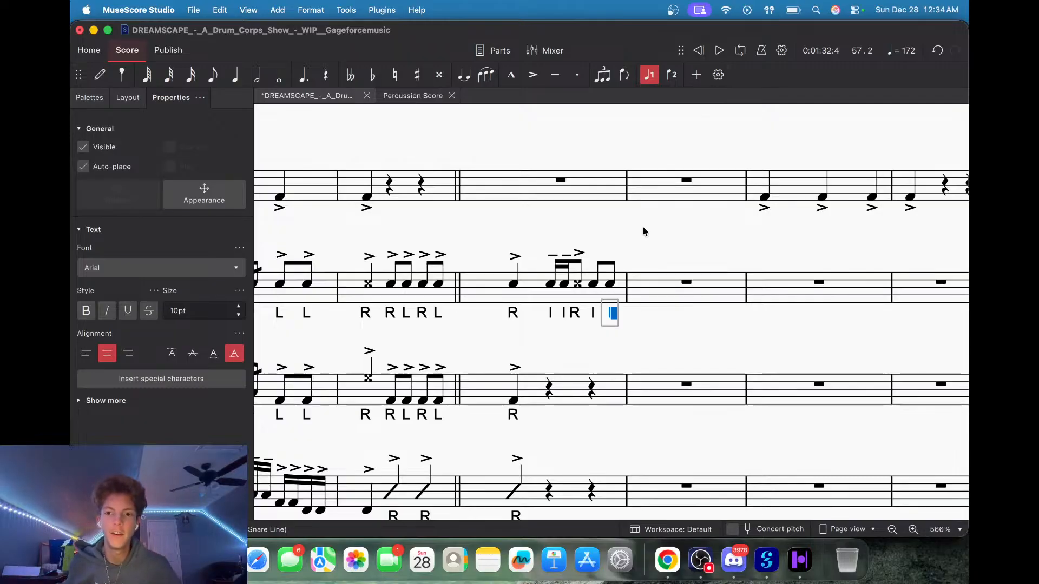
# Look over the other instruments' parts around measures 57 to 63 to compare their rhythms with the snare line.
pyautogui.moveTo(668, 219); pyautogui.dragTo(565, 204)
pyautogui.moveTo(651, 245); pyautogui.dragTo(563, 259)
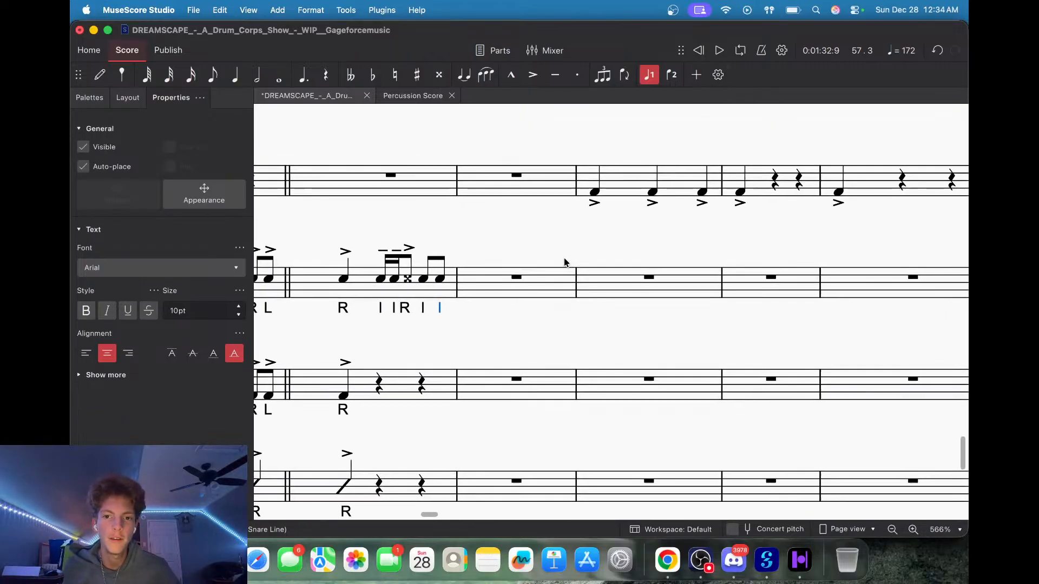
pyautogui.scroll(-10, 560, 255)
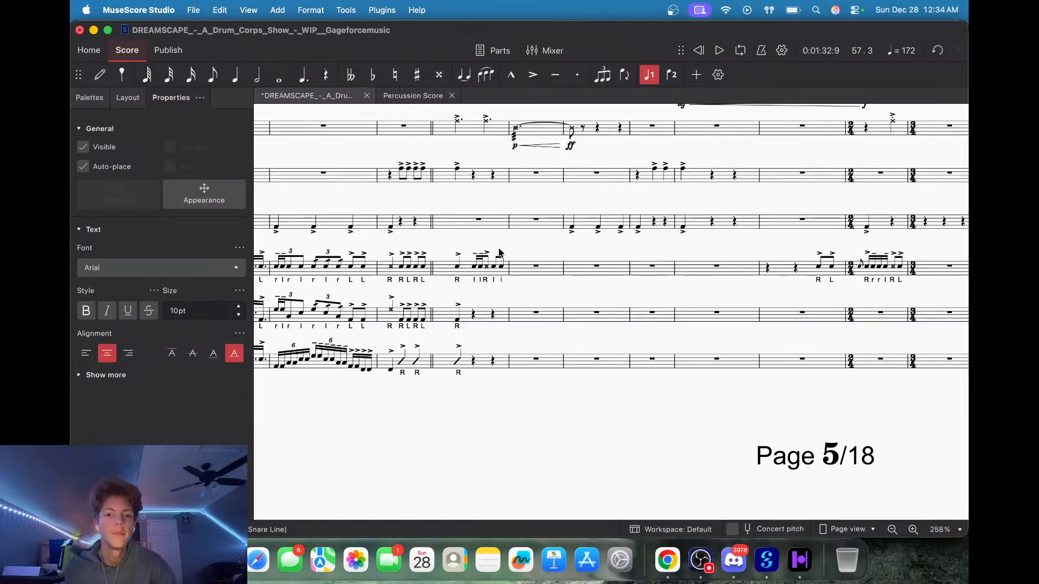
pyautogui.scroll(-10, 499, 252)
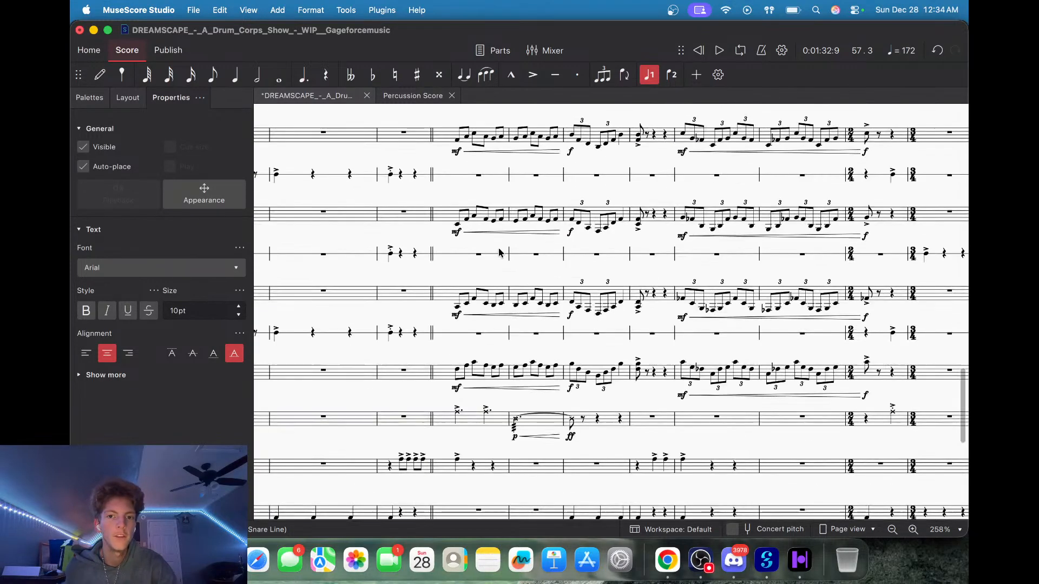
pyautogui.scroll(8, 498, 252)
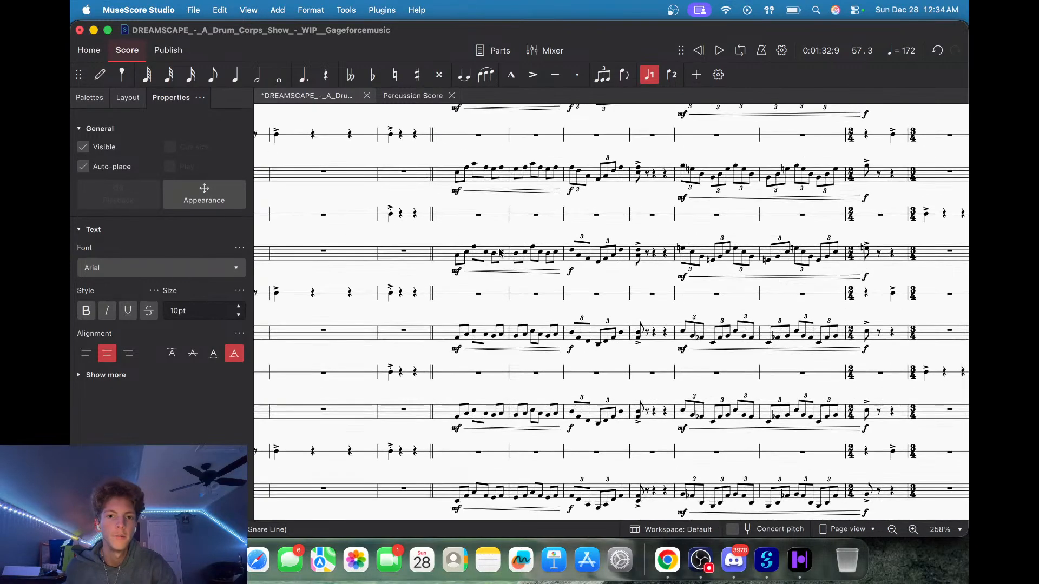
pyautogui.scroll(-7, 498, 253)
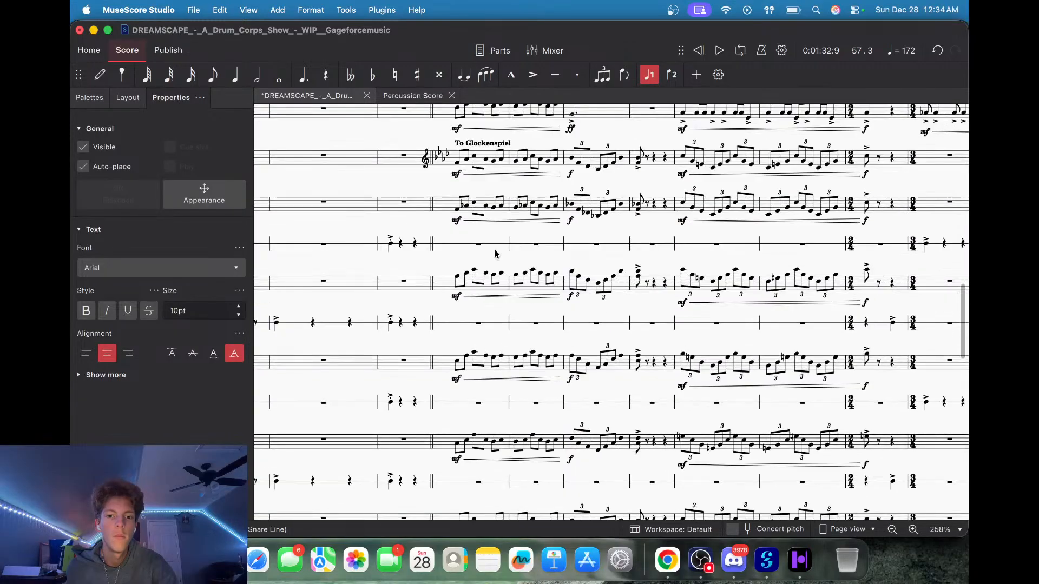
pyautogui.scroll(10, 505, 264)
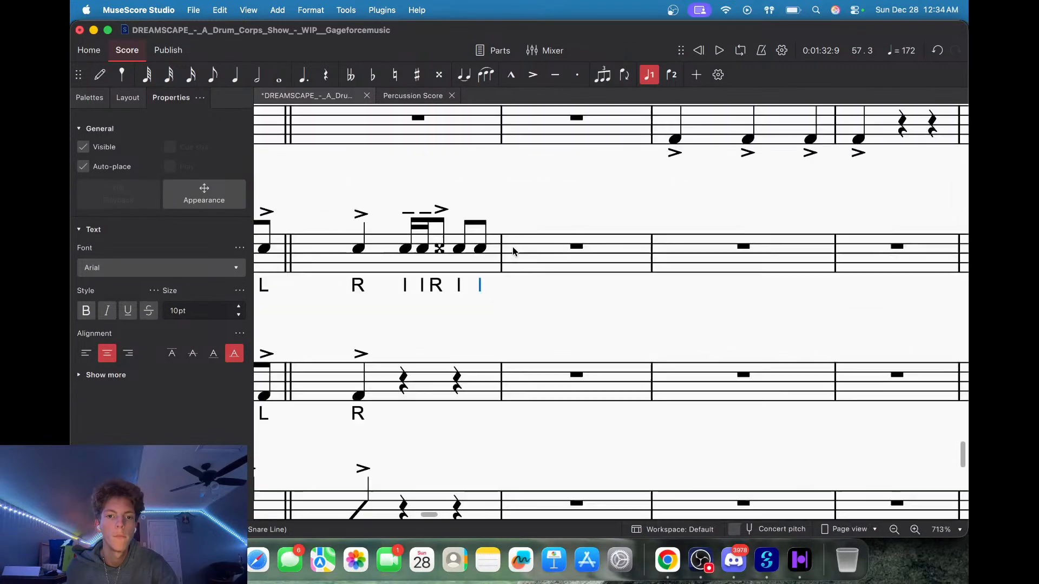
# Enter a sixteenth, an eighth and a sixteenth note on beat 1 of measure 58 in the snare line.
pyautogui.click(514, 251)
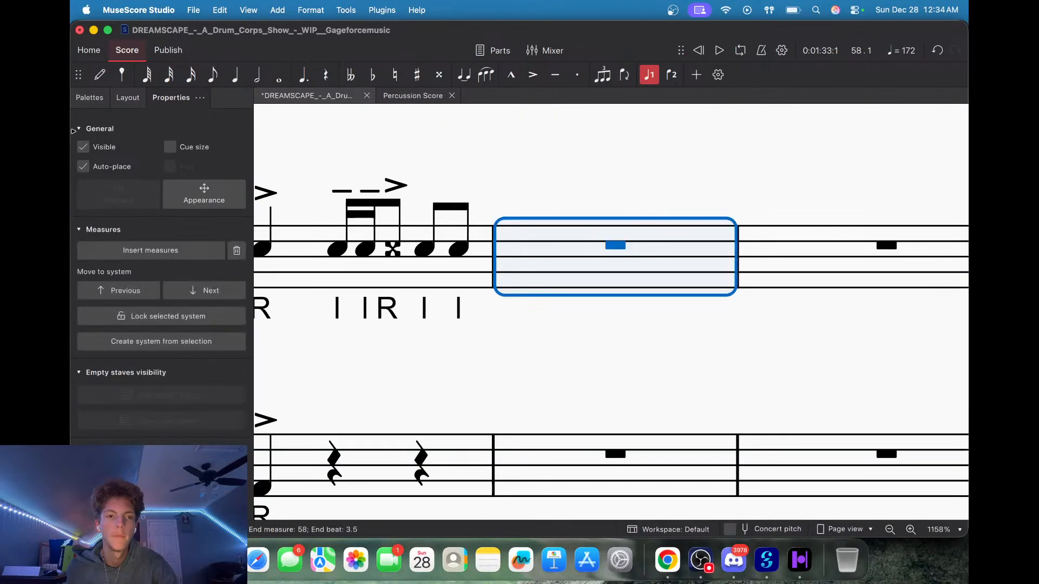
pyautogui.click(100, 75)
pyautogui.click(234, 76)
pyautogui.click(191, 75)
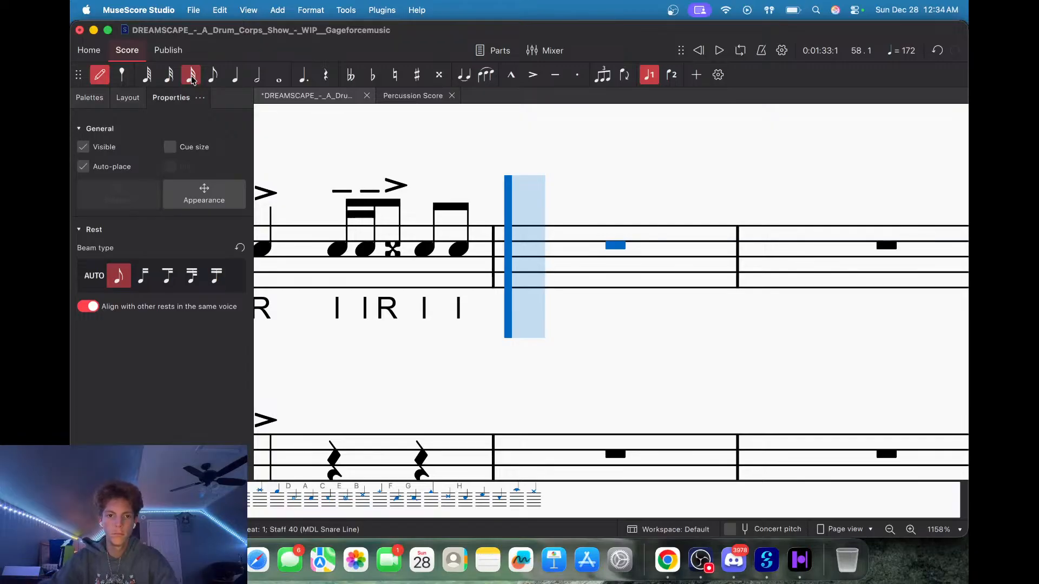
pyautogui.press('a')
pyautogui.click(210, 78)
pyautogui.press('a')
pyautogui.click(190, 80)
pyautogui.press('a')
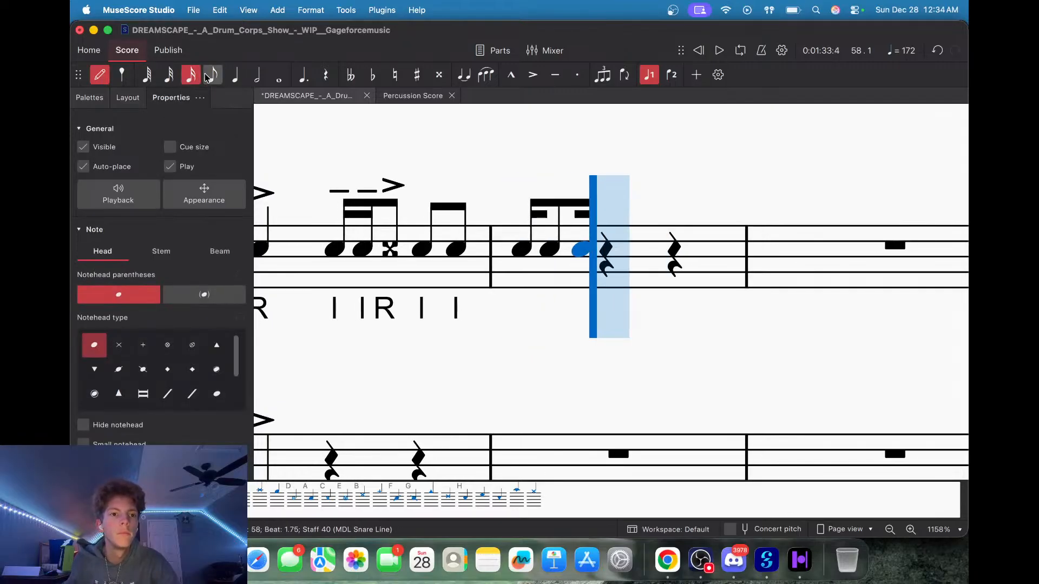
# Enter an eighth note followed by two sixteenth notes on beat 2 of measure 58 in the snare line.
pyautogui.click(209, 78)
pyautogui.press('a')
pyautogui.click(191, 79)
pyautogui.press('a')
pyautogui.press('a')
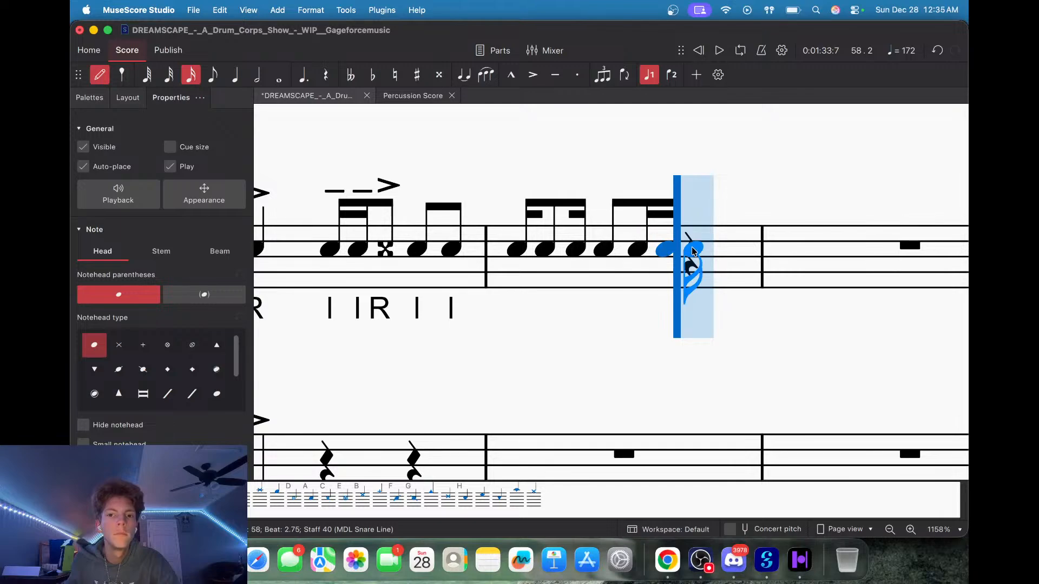
# Fill beat 3 of measure 58 in the snare line with a sixteenth rest, a sixteenth note and an eighth note.
pyautogui.press('0')
pyautogui.press('a')
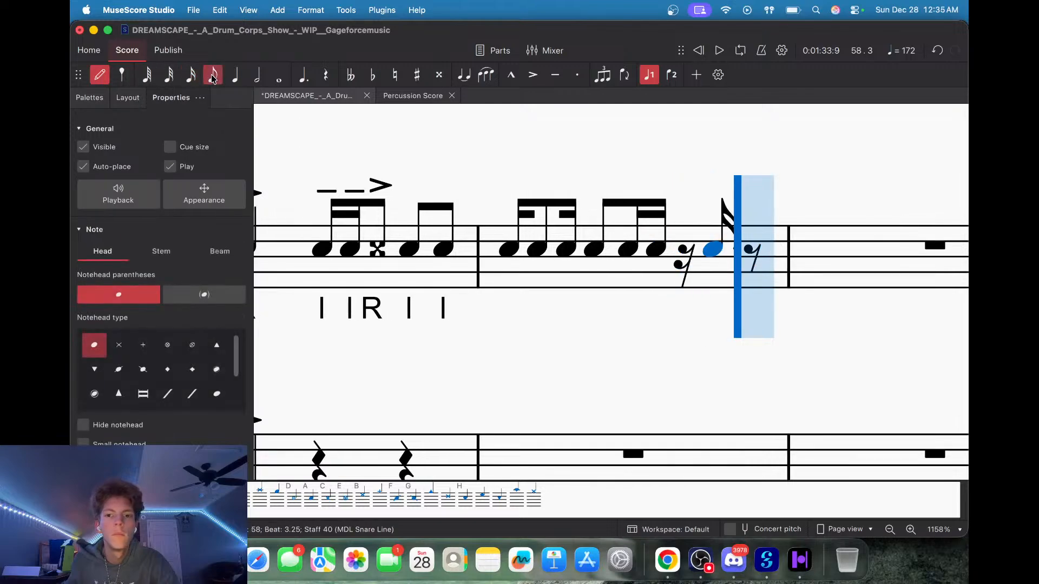
pyautogui.click(213, 79)
pyautogui.press('Escape')
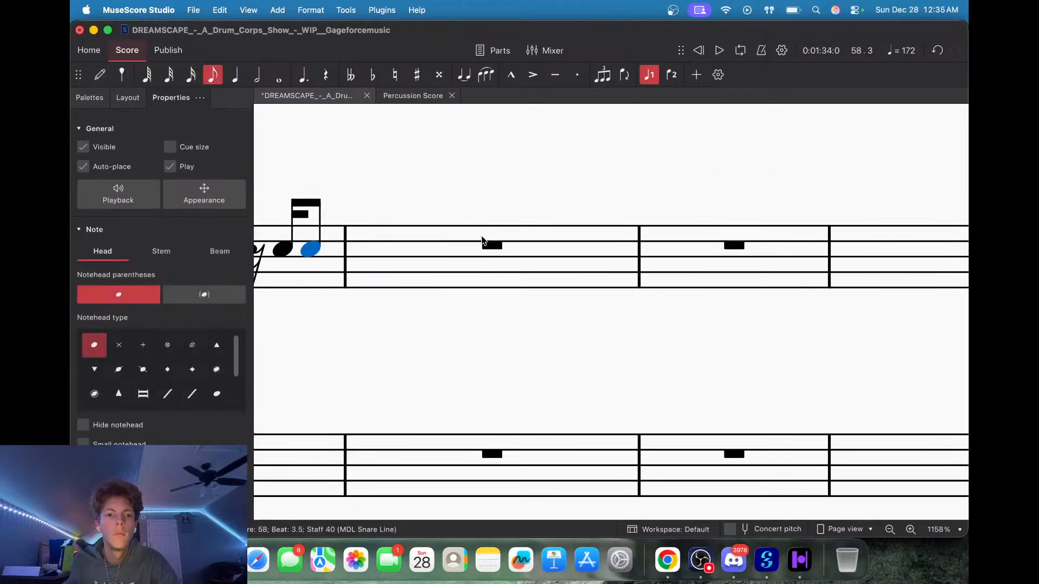
# Divide snare line measure 59 into quarter rests and turn beats 1 and 2 into eighth-note triplets.
pyautogui.click(441, 260)
pyautogui.click(237, 78)
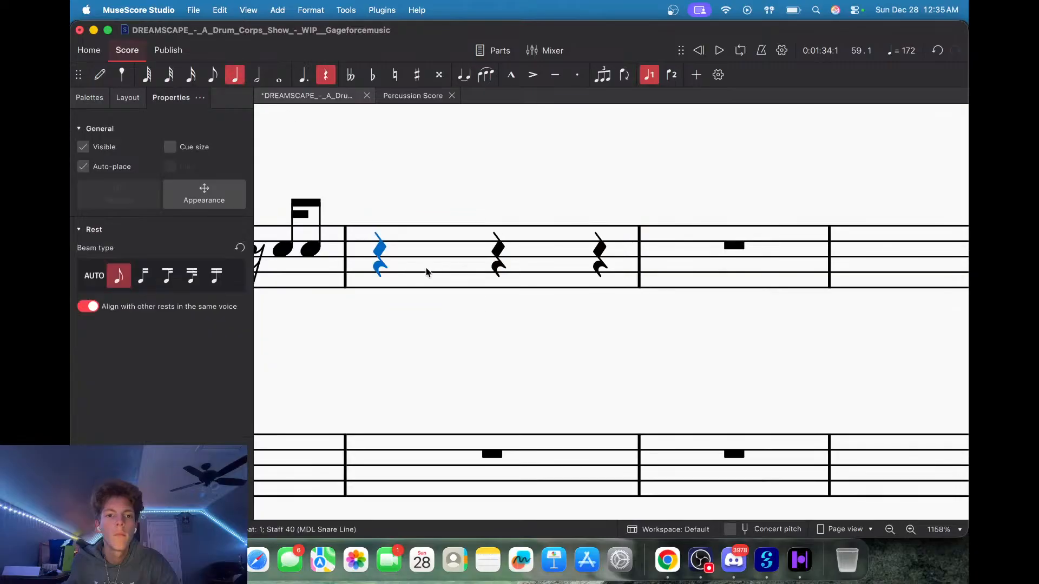
pyautogui.keyDown('super'); pyautogui.click(496, 255); pyautogui.keyUp('super')
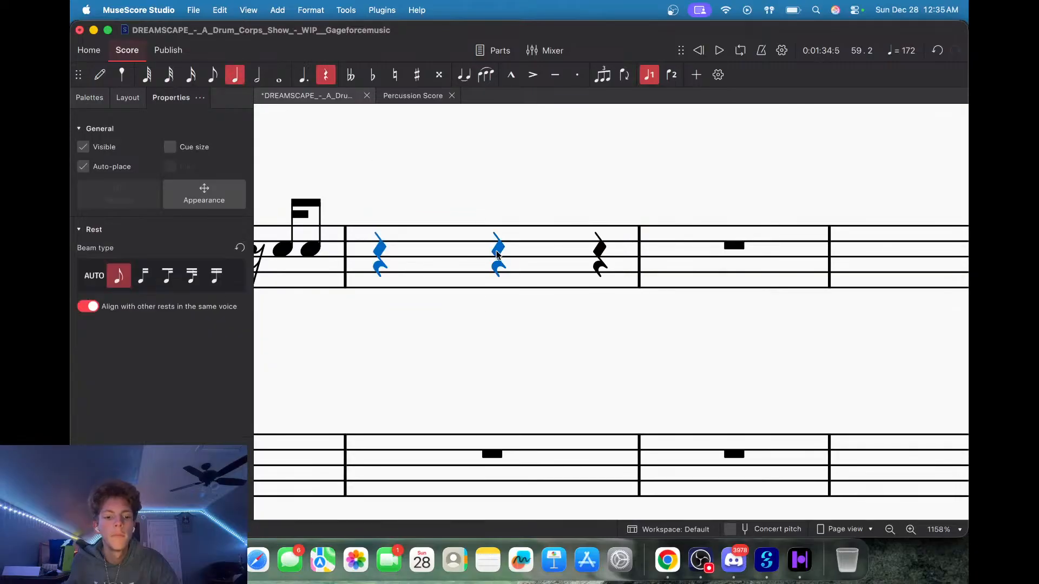
pyautogui.press('super+3')
pyautogui.click(377, 256)
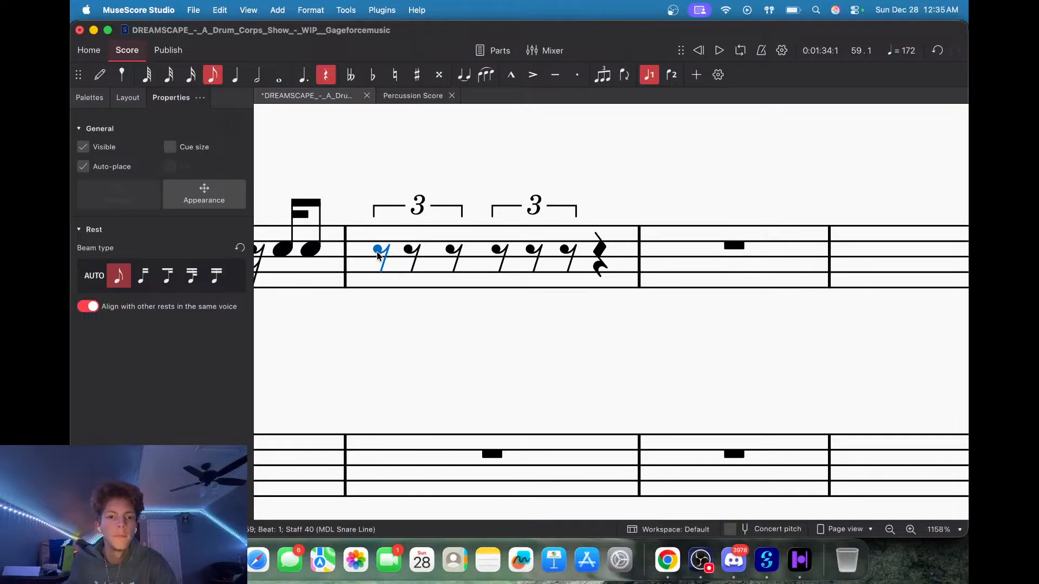
# Fill snare line measure 59 with notes on both eighth-note triplets and two eighth notes on beat 3.
pyautogui.press('a')
pyautogui.press('a')
pyautogui.press('a')
pyautogui.press('a')
pyautogui.press('a')
pyautogui.press('a')
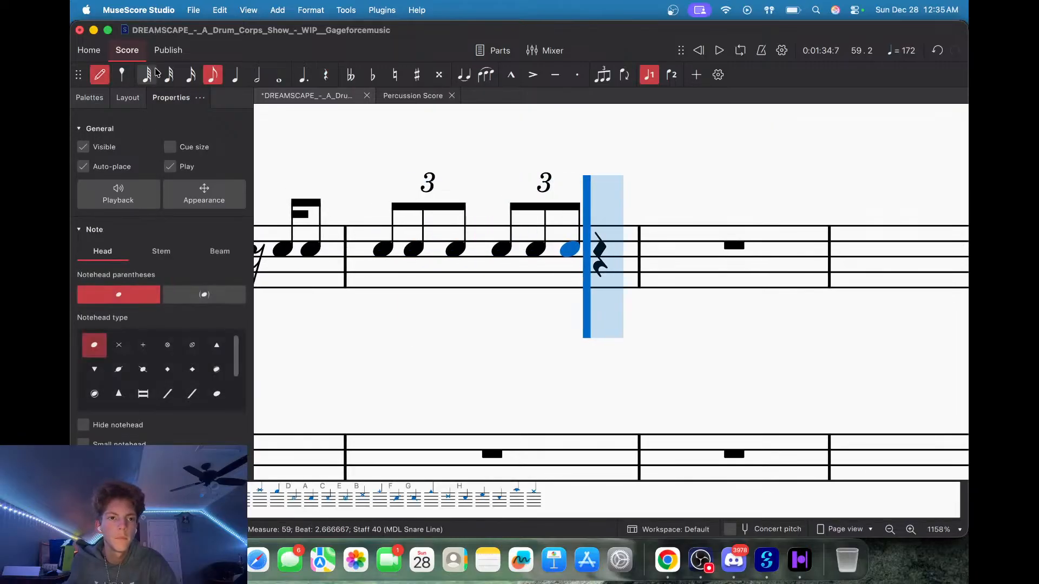
pyautogui.press('a')
pyautogui.press('a')
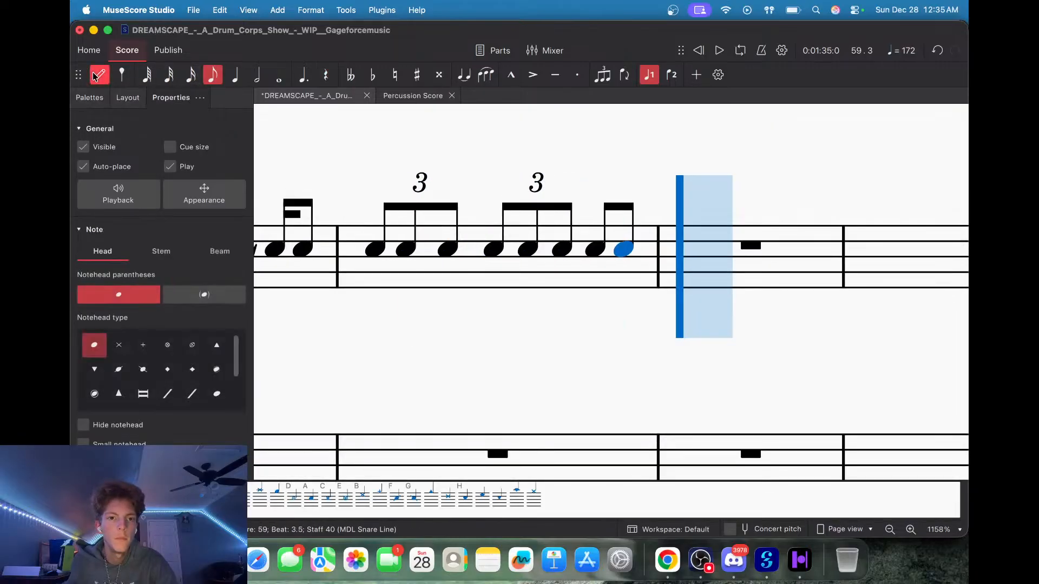
pyautogui.click(94, 75)
# Examine the other instruments' parts around measures 57–61 for rhythms and accents to match in the snare line.
pyautogui.moveTo(629, 187); pyautogui.dragTo(589, 203)
pyautogui.scroll(-15, 588, 208)
pyautogui.scroll(5, 591, 225)
pyautogui.scroll(5, 561, 209)
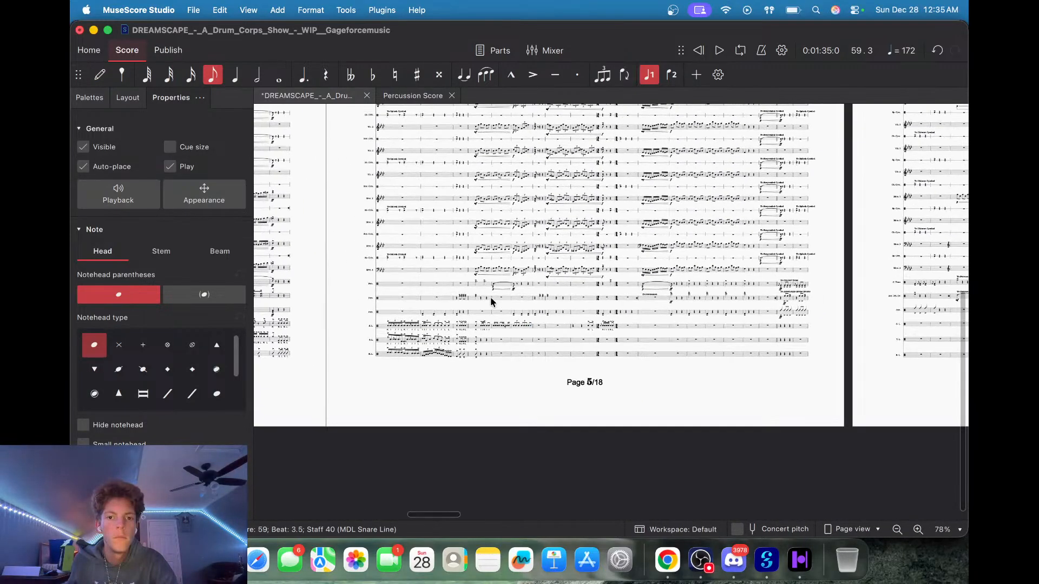
pyautogui.scroll(10, 515, 271)
pyautogui.scroll(-5, 517, 271)
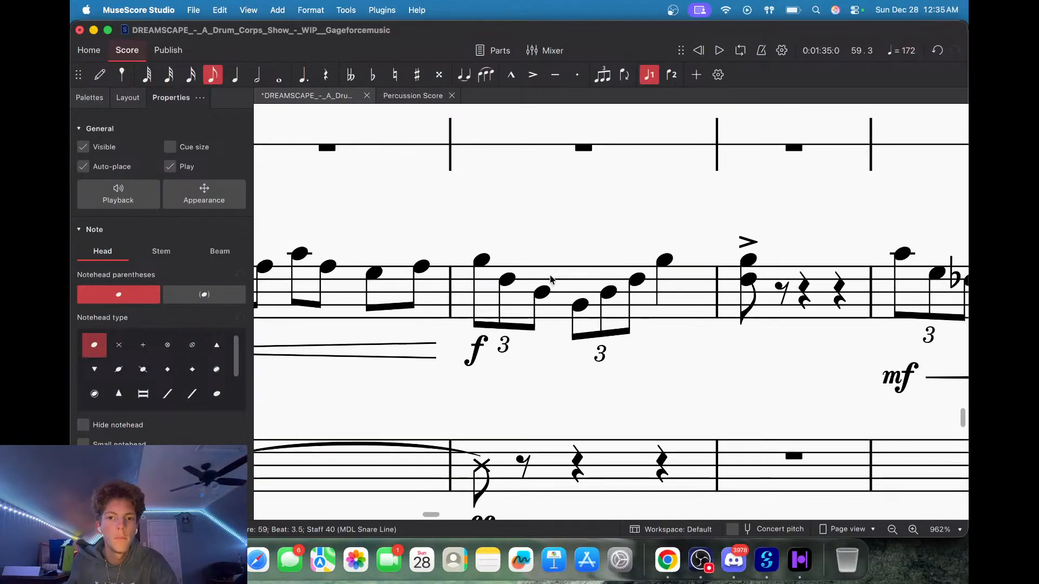
pyautogui.scroll(10, 663, 262)
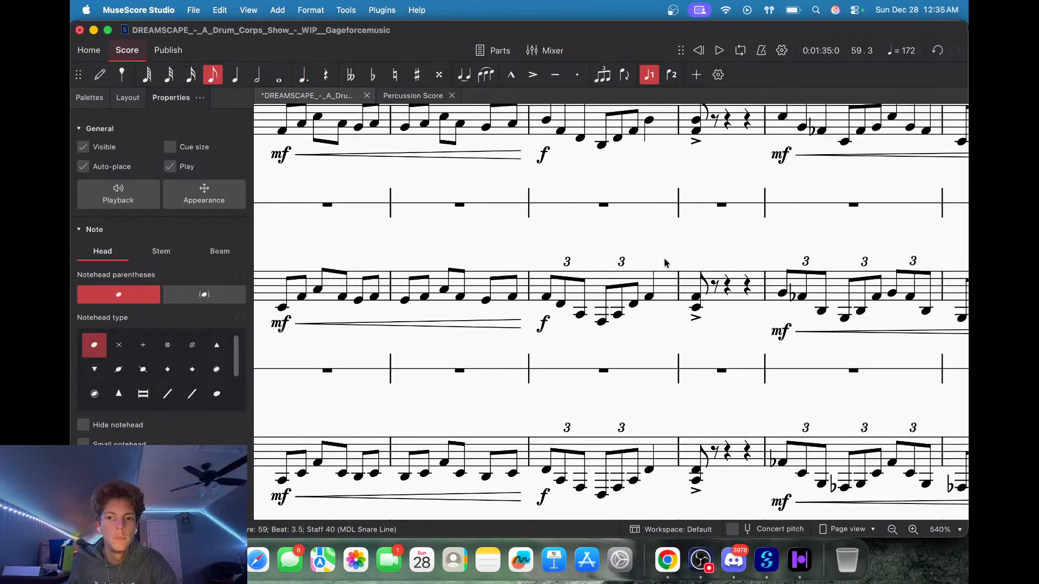
pyautogui.scroll(10, 669, 267)
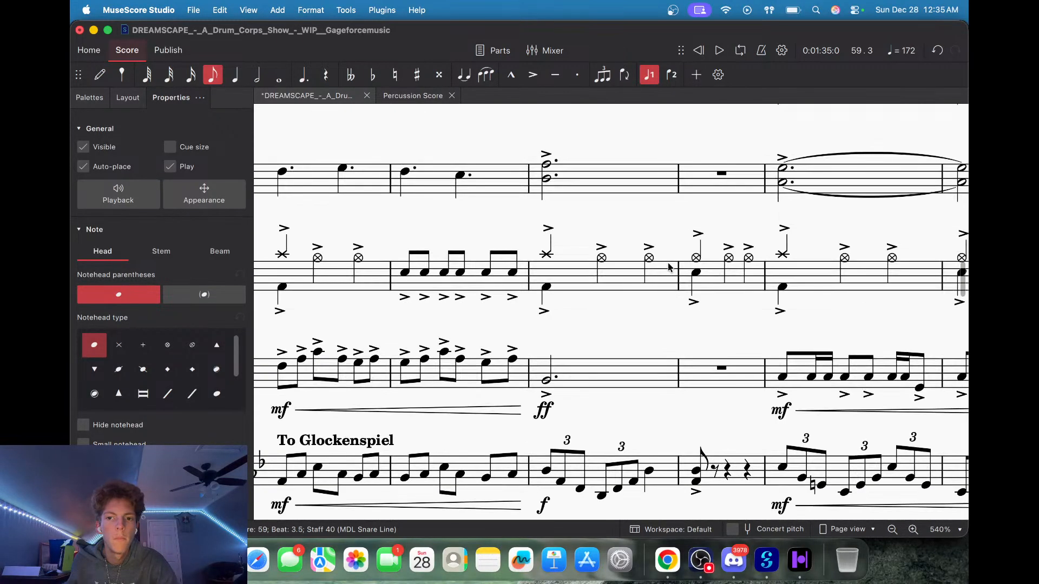
pyautogui.scroll(10, 669, 269)
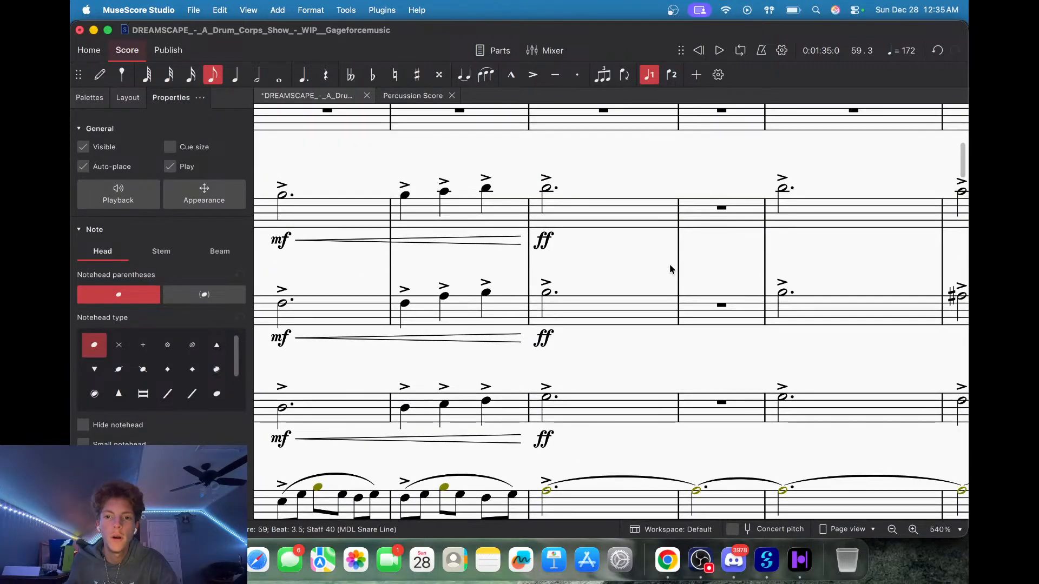
pyautogui.scroll(-10, 669, 270)
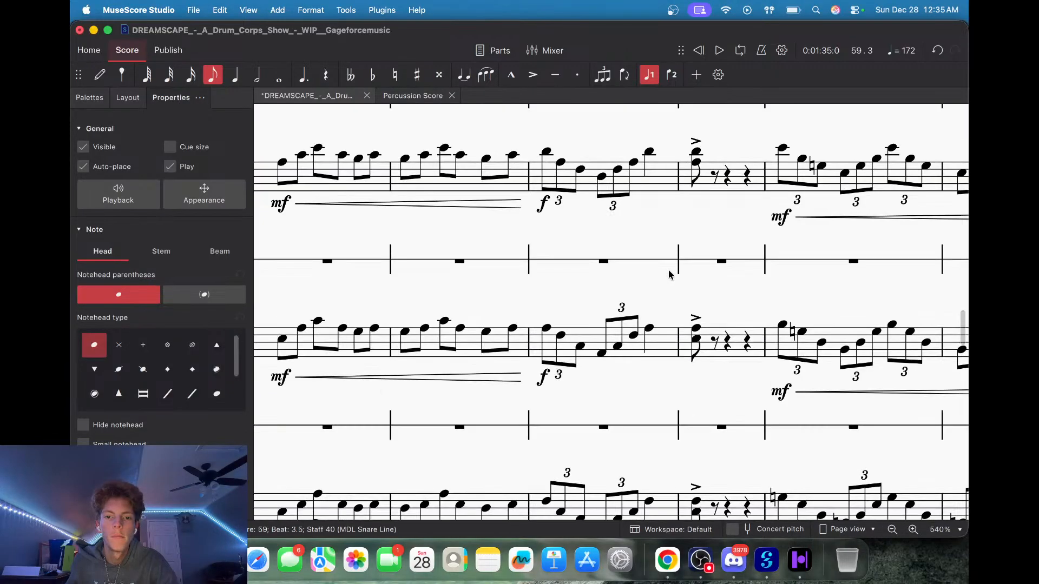
pyautogui.scroll(-5, 668, 270)
pyautogui.scroll(2, 675, 271)
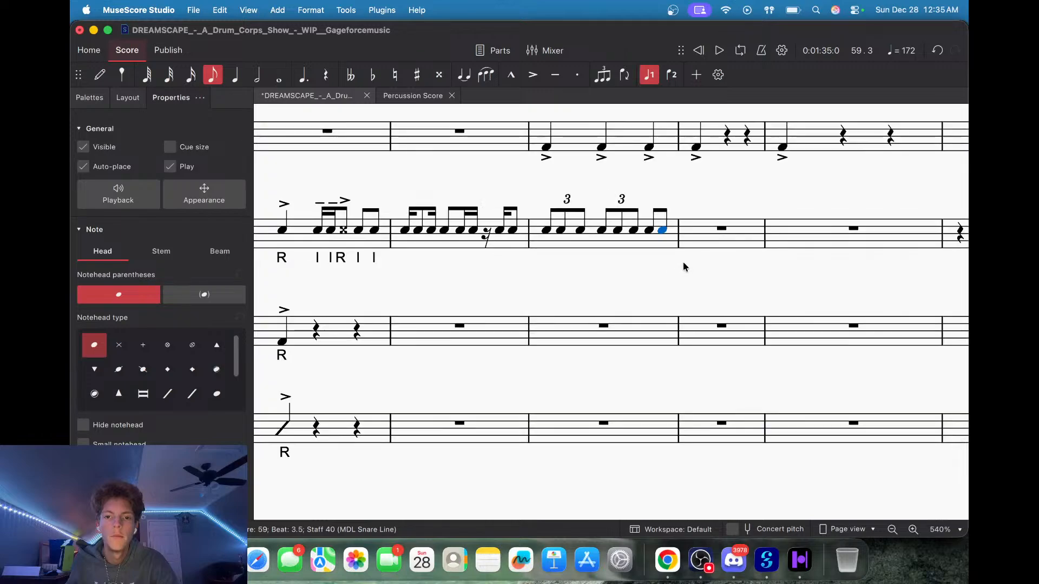
pyautogui.click(720, 238)
pyautogui.click(101, 75)
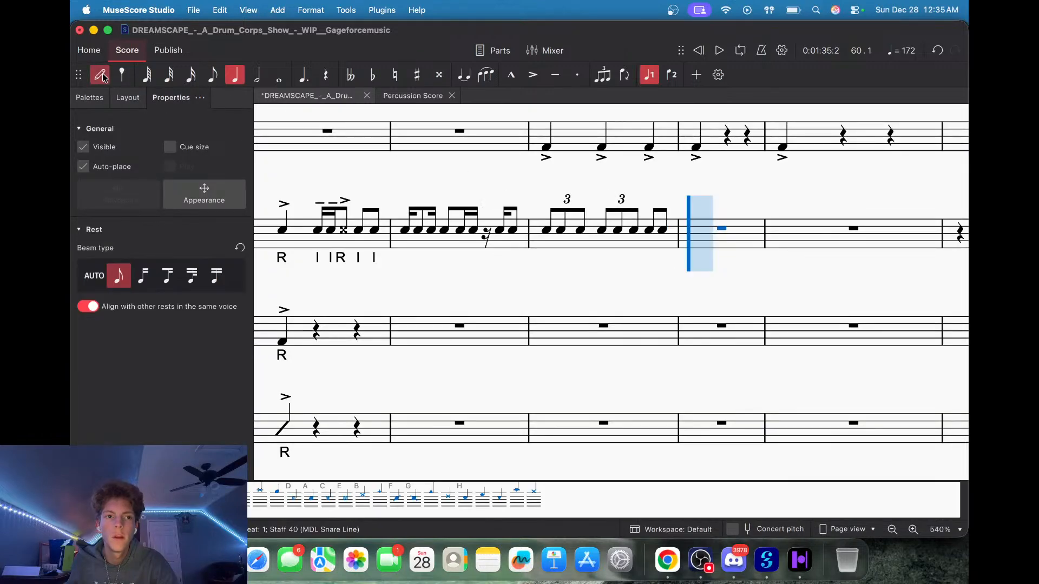
pyautogui.click(102, 75)
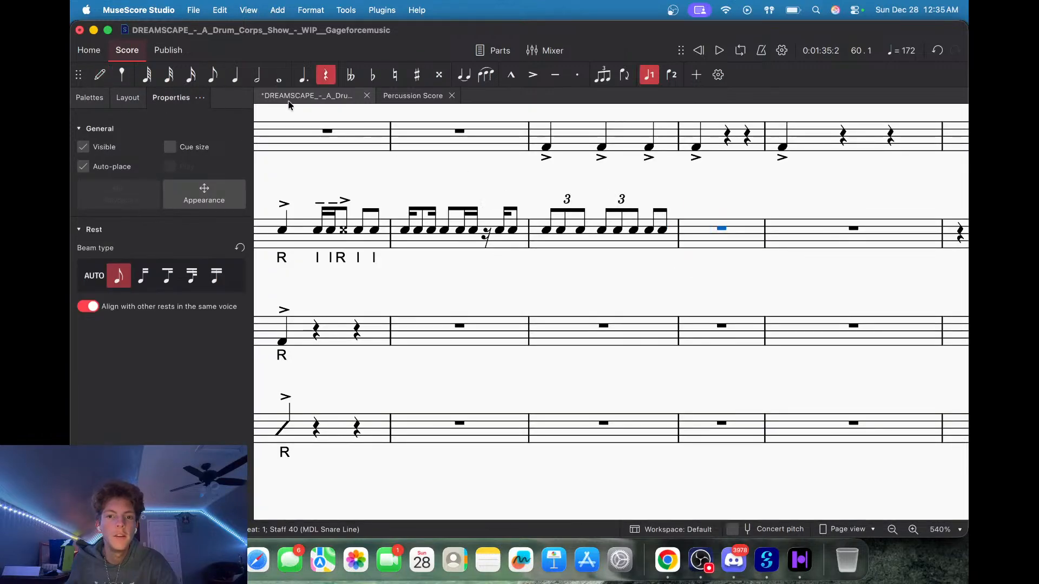
# Add an acciaccatura grace note before the beat 2 triplet in snare line measure 59.
pyautogui.click(545, 230)
pyautogui.click(601, 231)
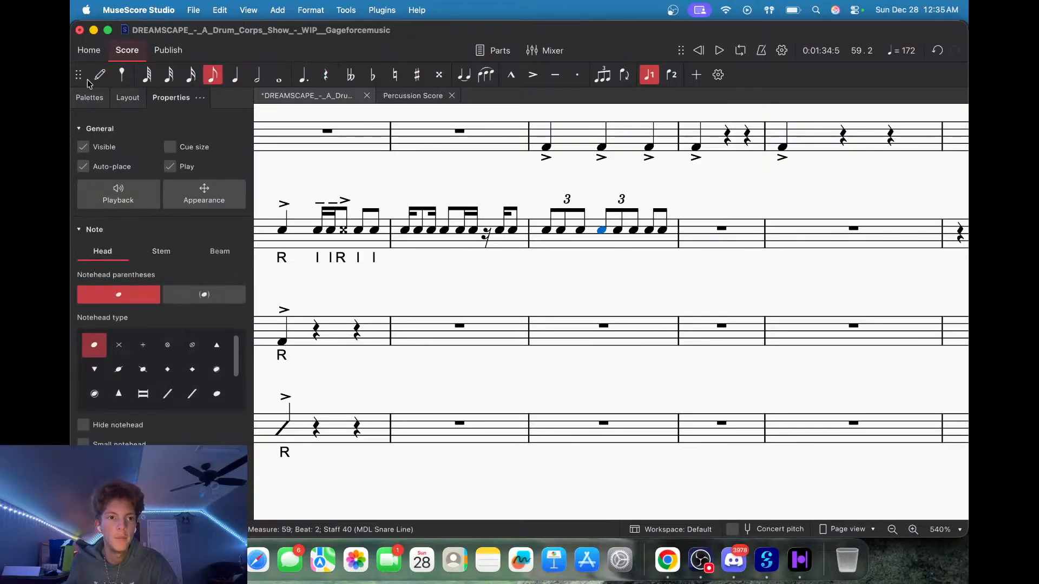
pyautogui.click(88, 98)
pyautogui.click(89, 274)
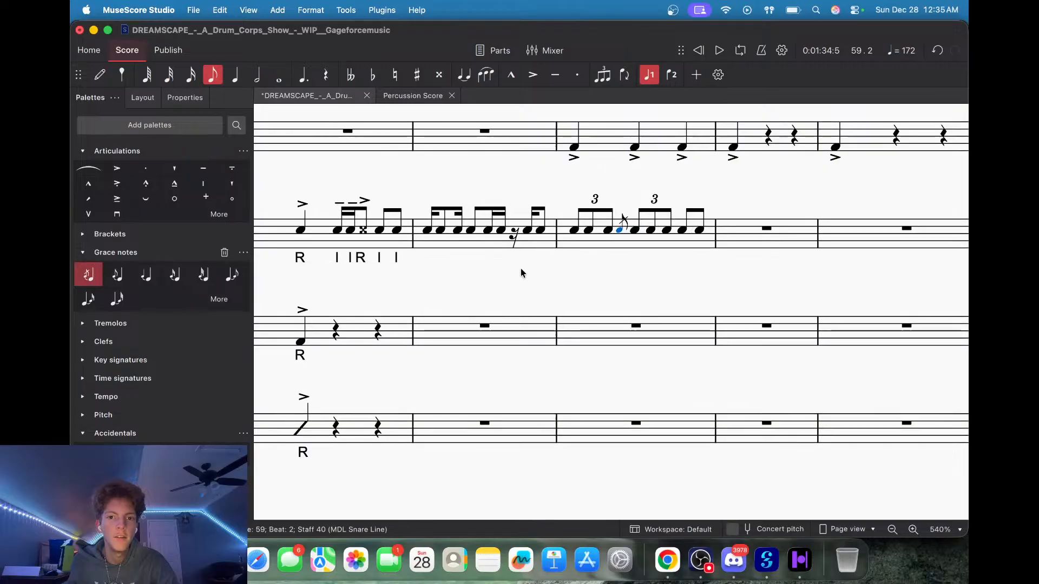
# Accent the first two notes of snare line measure 58 and add tenuto marks to the third and fourth notes.
pyautogui.click(427, 231)
pyautogui.keyDown('shift'); pyautogui.click(441, 231); pyautogui.keyUp('shift')
pyautogui.click(117, 168)
pyautogui.click(460, 231)
pyautogui.keyDown('shift'); pyautogui.click(472, 231); pyautogui.keyUp('shift')
pyautogui.click(203, 168)
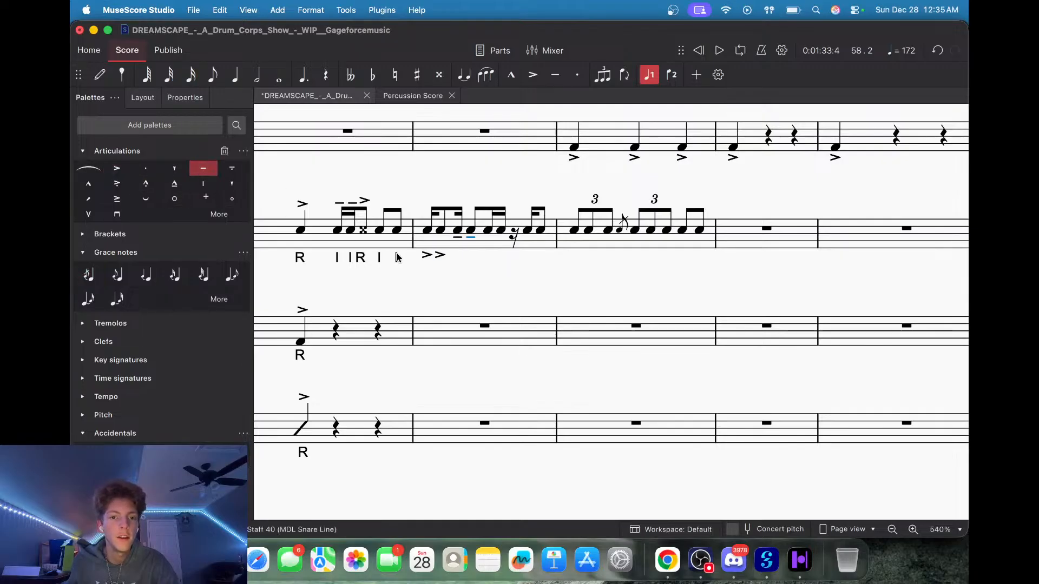
# Place the accents and tenuto marks of snare line measure 58 above the staff.
pyautogui.click(426, 258)
pyautogui.click(183, 97)
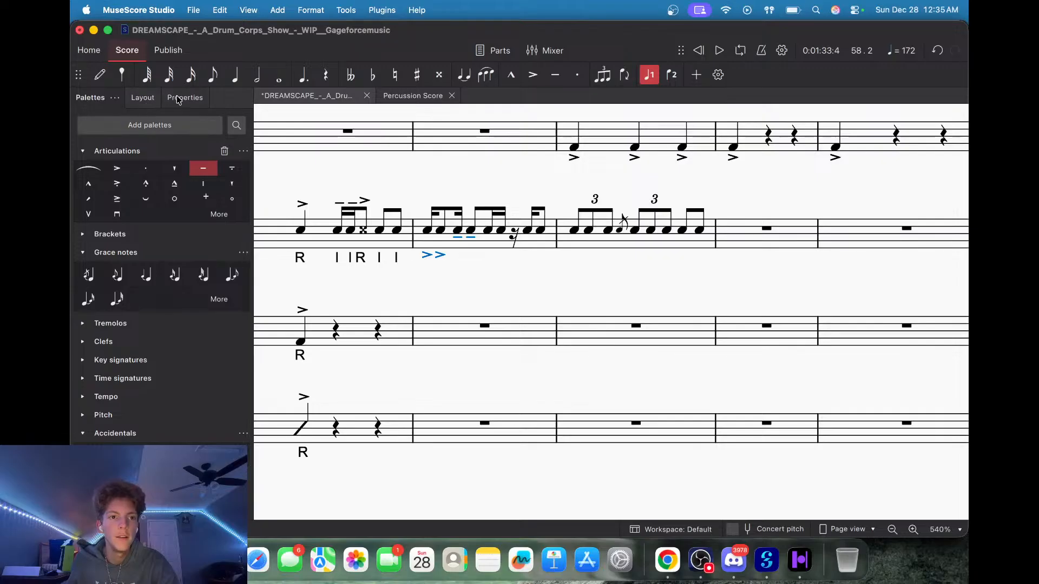
pyautogui.click(163, 269)
# Add the sticking R L r l r l r l to snare line measure 58 and r r l R r L R L to measure 59.
pyautogui.click(425, 232)
pyautogui.press('super+l')
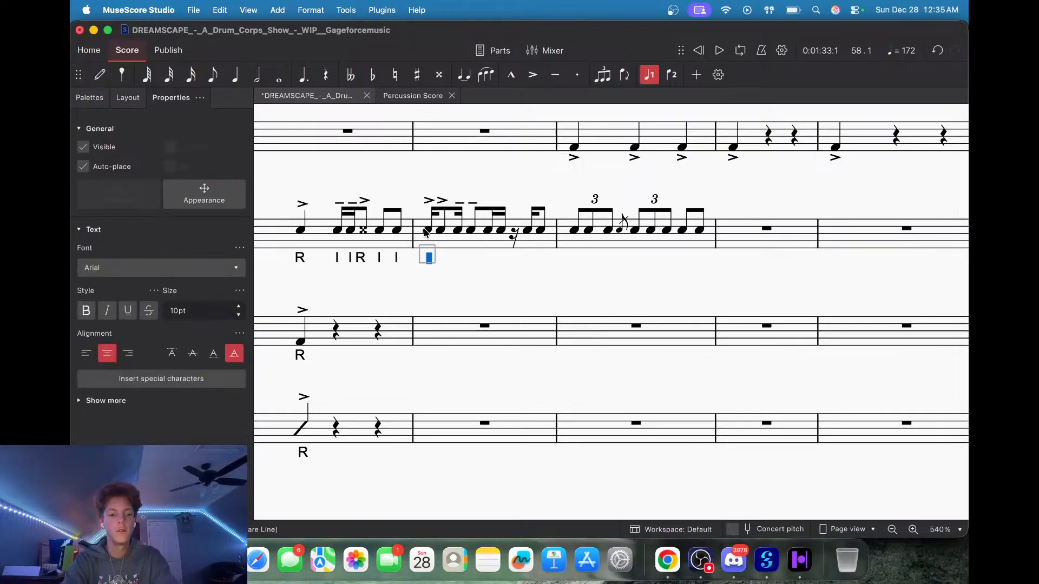
pyautogui.write('R L ')
pyautogui.write('r l r l r')
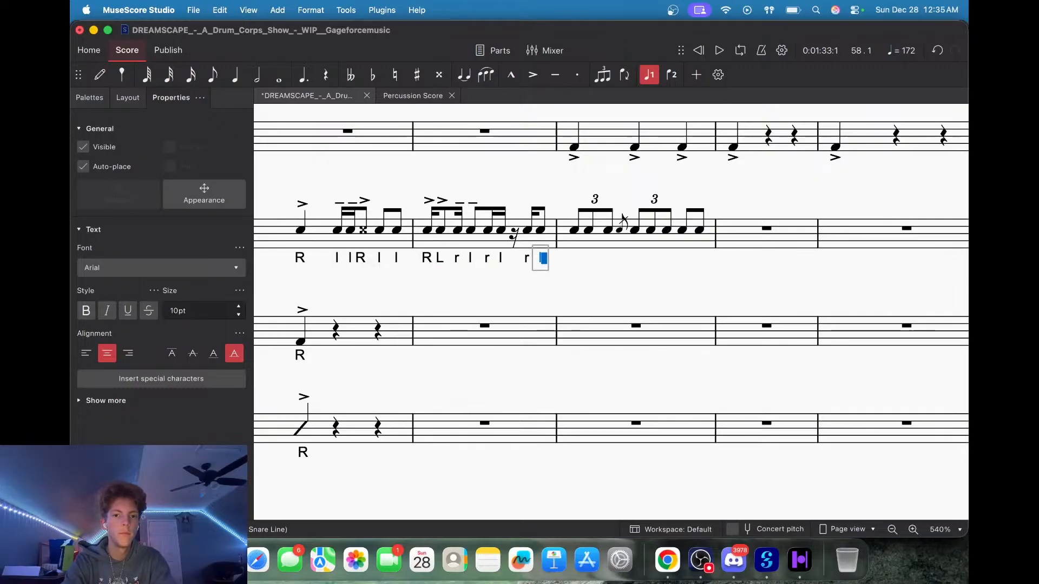
pyautogui.write(' l r r l')
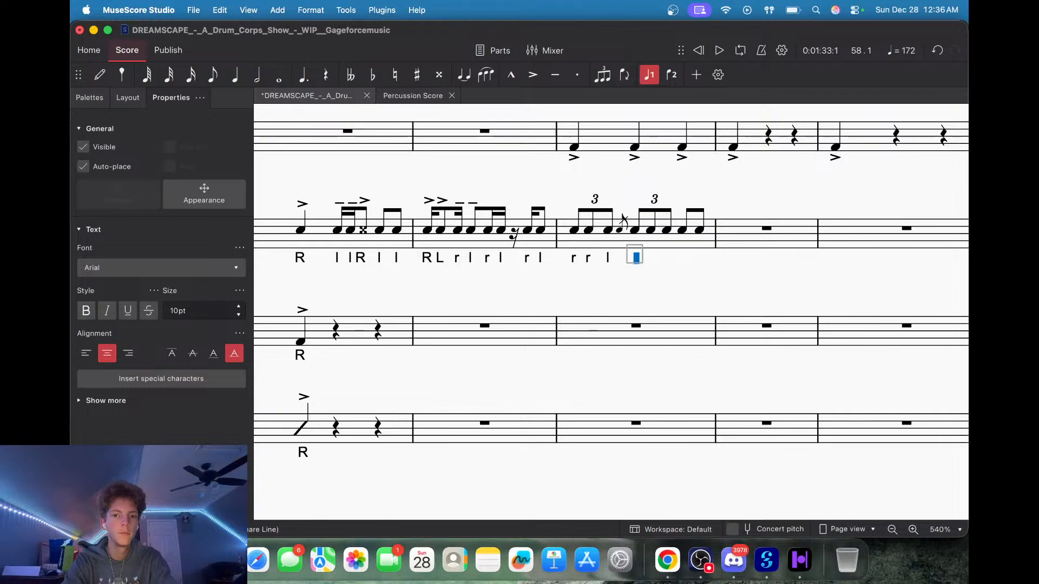
pyautogui.write(' R r ')
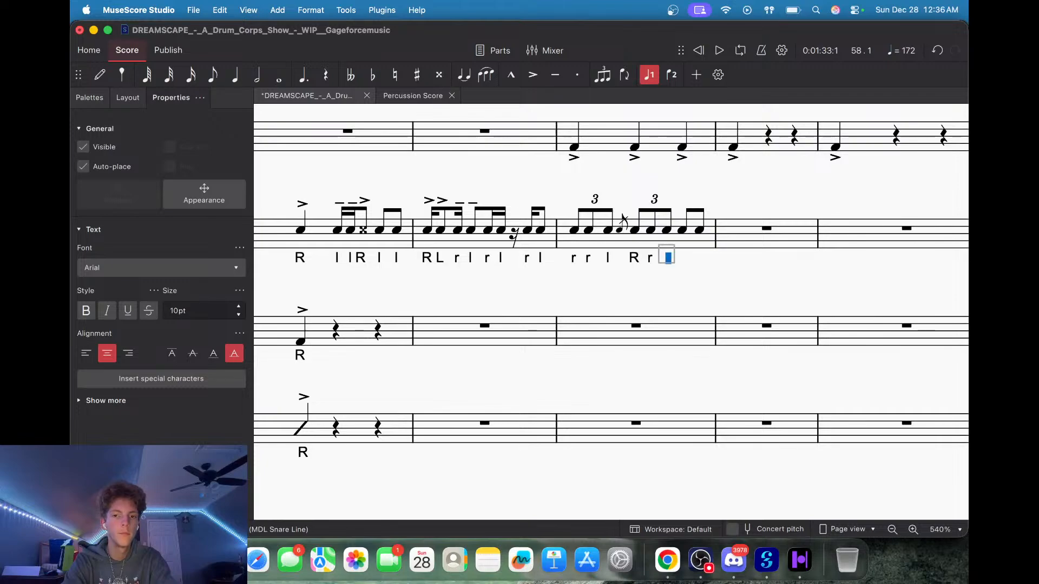
pyautogui.write('L R L')
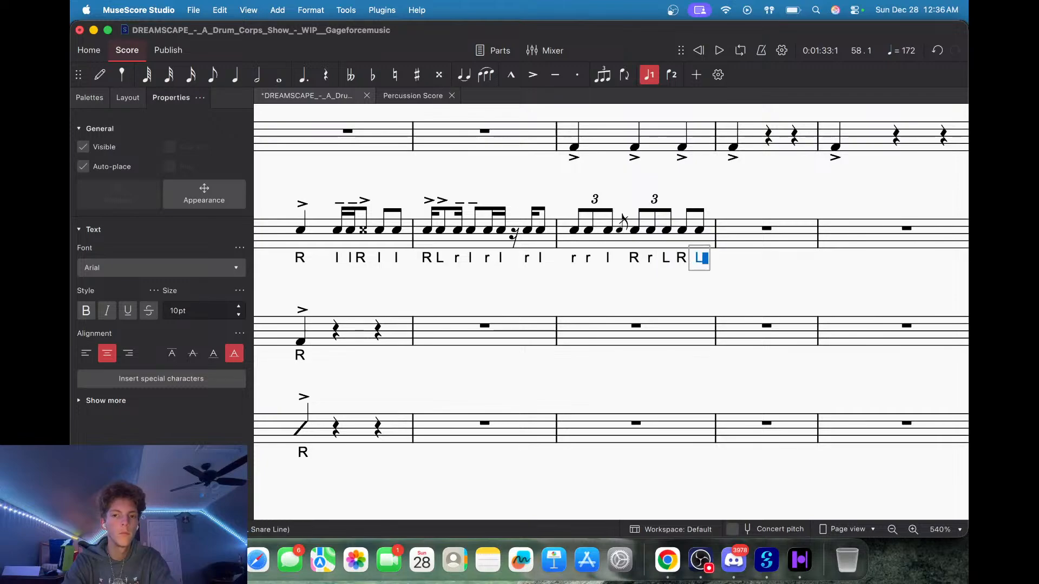
pyautogui.press('Escape')
pyautogui.press('Escape')
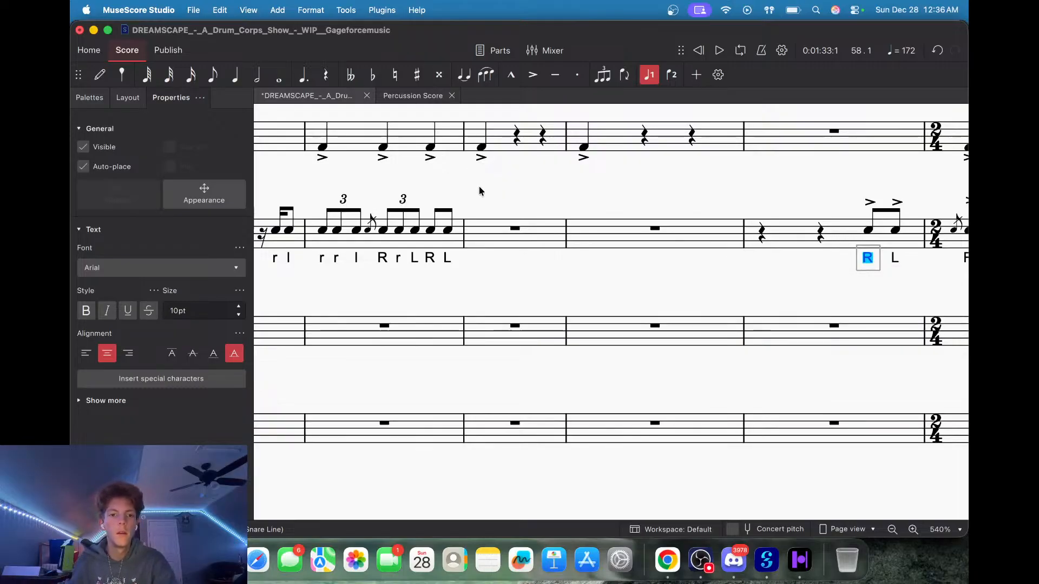
pyautogui.click(386, 231)
pyautogui.keyDown('shift'); pyautogui.click(421, 236); pyautogui.keyUp('shift')
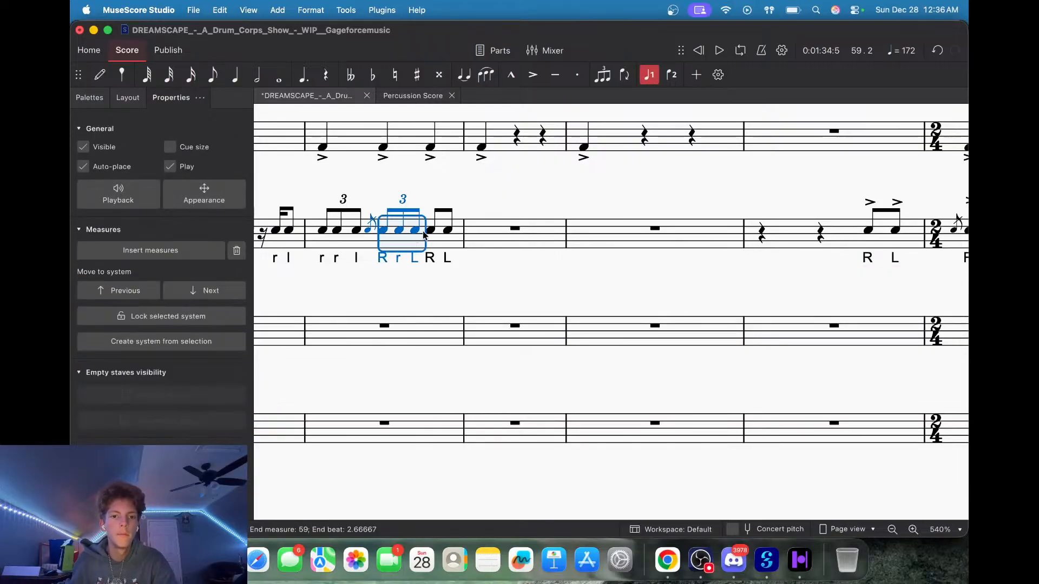
pyautogui.click(433, 232)
pyautogui.click(392, 236)
pyautogui.click(416, 230)
pyautogui.click(386, 228)
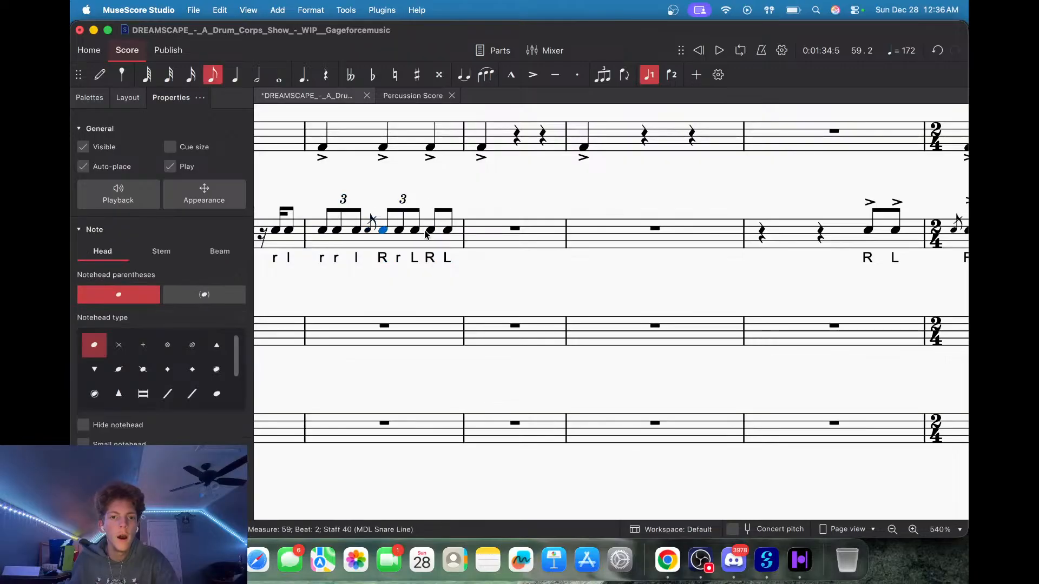
# In snare line measure 59, accent the beat 2 triplet's outer notes and both beat 3 eighths, and add tenuto to the first note.
pyautogui.click(416, 230)
pyautogui.keyDown('super'); pyautogui.click(381, 230); pyautogui.keyUp('super')
pyautogui.keyDown('super'); pyautogui.click(429, 230); pyautogui.keyUp('super')
pyautogui.keyDown('super'); pyautogui.click(447, 230); pyautogui.keyUp('super')
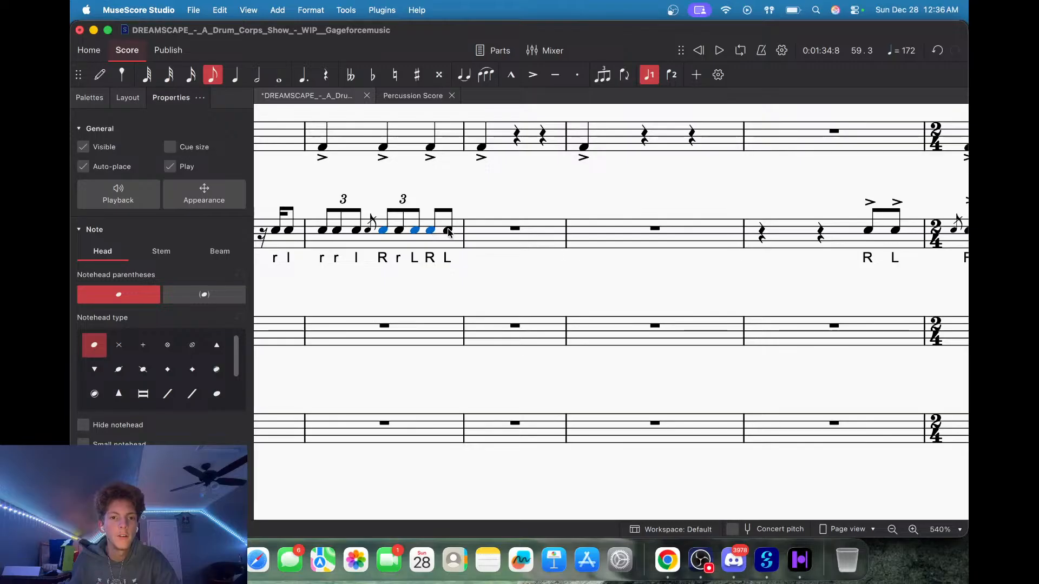
pyautogui.click(81, 97)
pyautogui.click(118, 168)
pyautogui.click(326, 231)
pyautogui.click(203, 169)
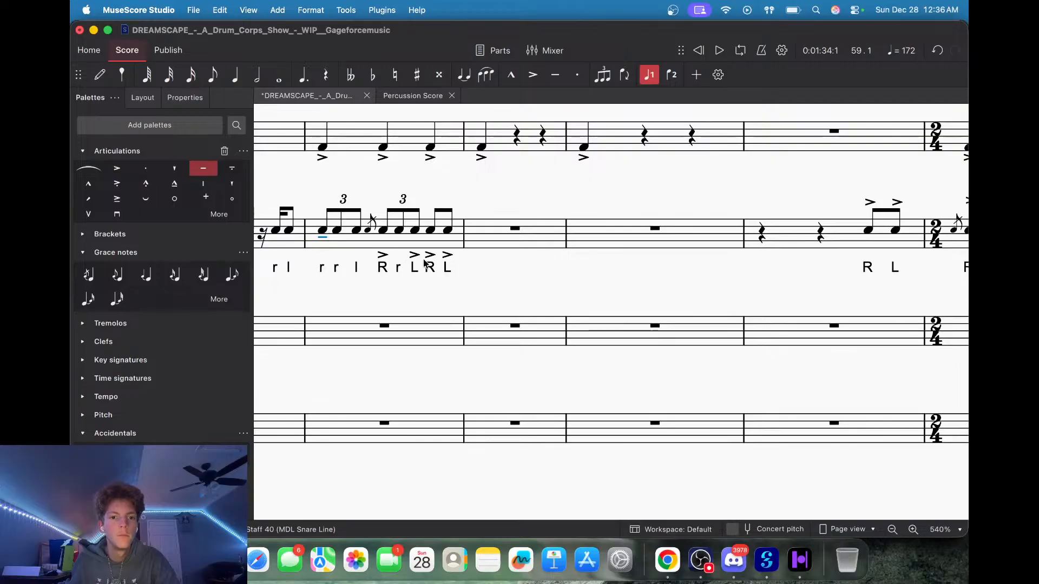
# Place the tenuto mark and accents of snare line measure 59 above the staff.
pyautogui.keyDown('shift'); pyautogui.click(449, 254); pyautogui.keyUp('shift')
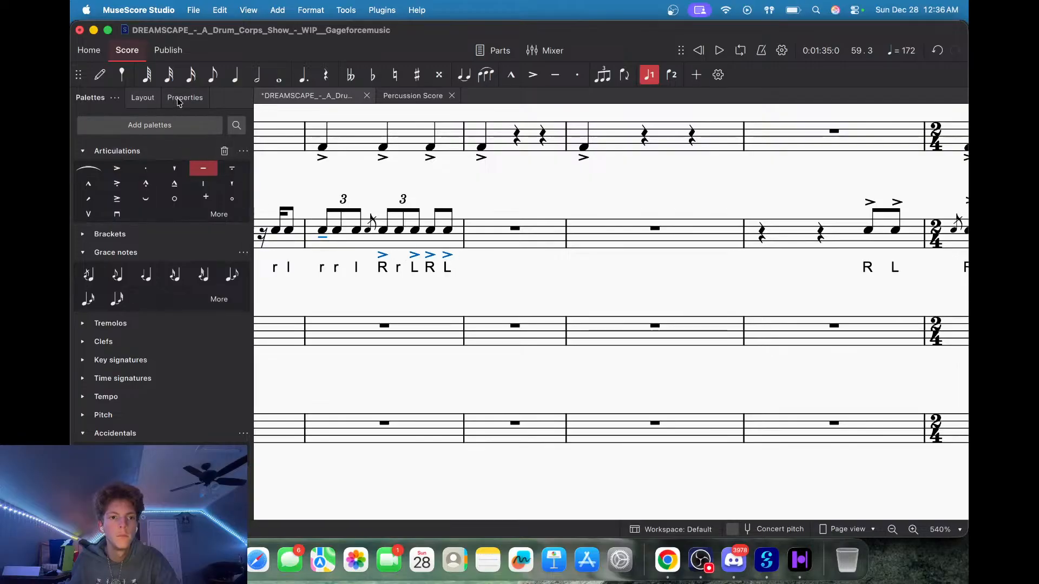
pyautogui.click(182, 96)
pyautogui.click(161, 267)
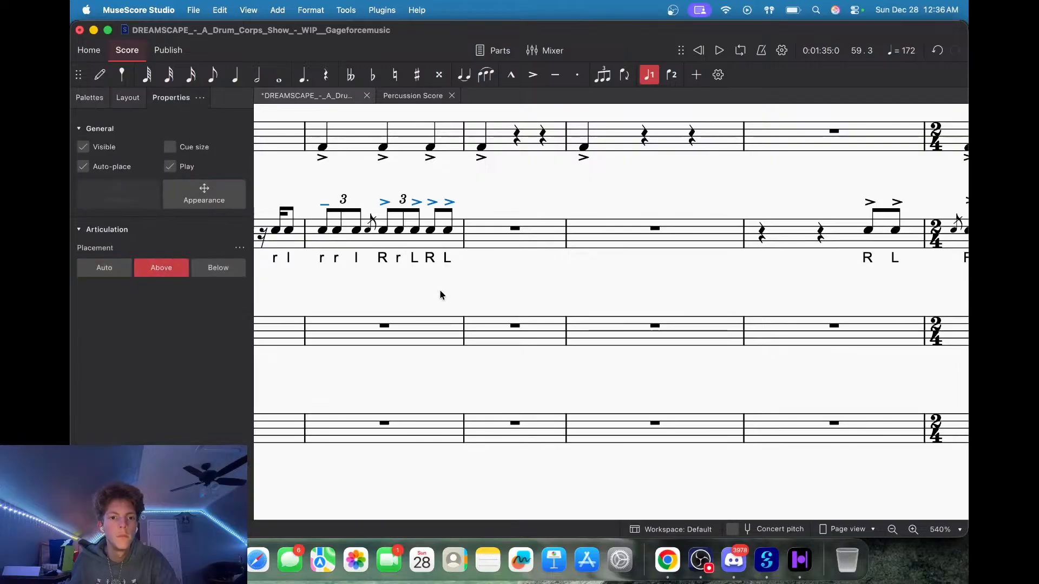
# Add a hairpin spanning the first to the last note of measure 58 in the snare line.
pyautogui.scroll(-10, 508, 308)
pyautogui.scroll(3, 542, 250)
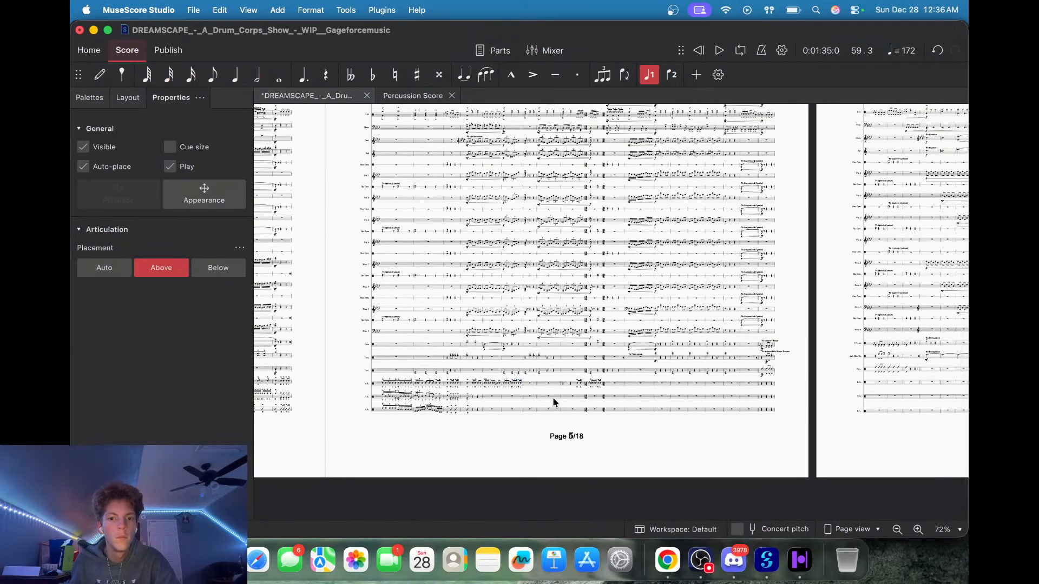
pyautogui.scroll(8, 512, 371)
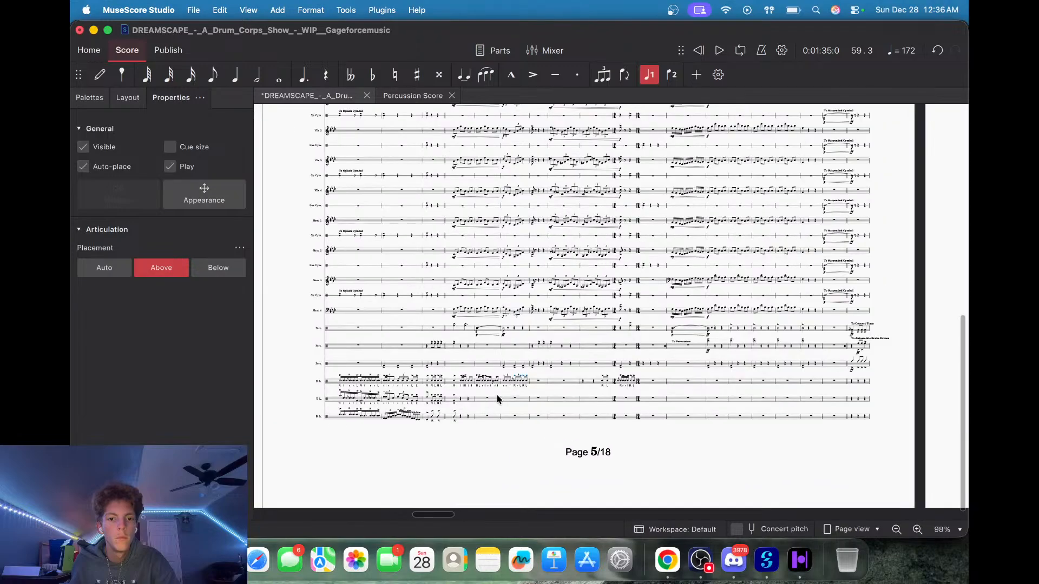
pyautogui.scroll(8, 494, 399)
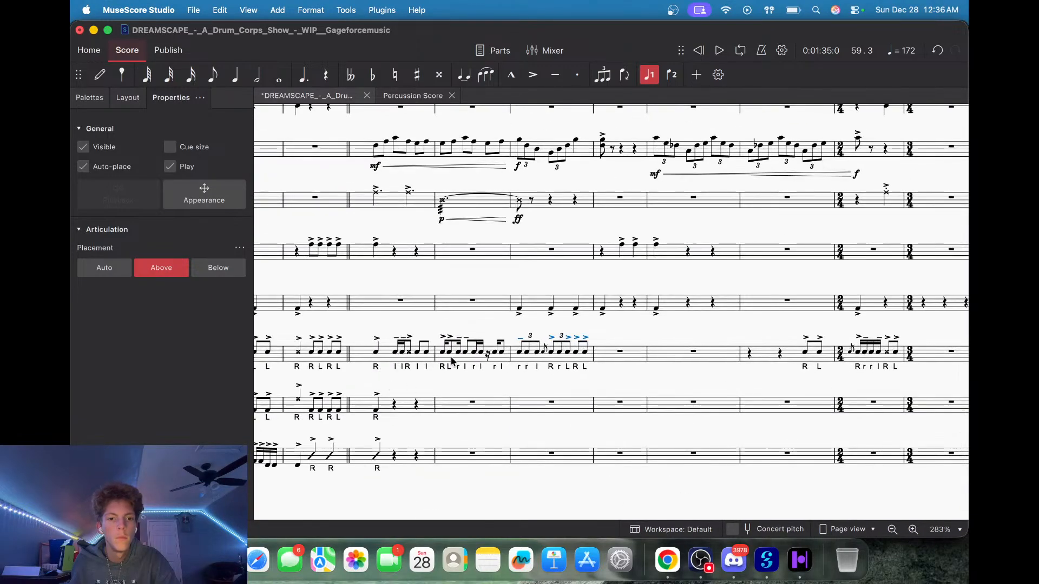
pyautogui.click(442, 354)
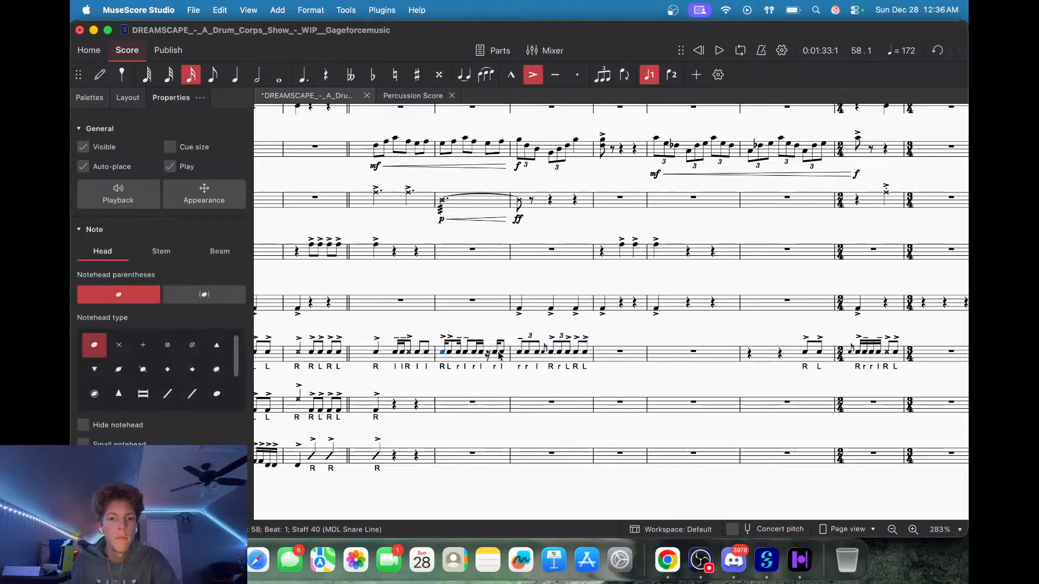
pyautogui.keyDown('super'); pyautogui.click(501, 353); pyautogui.keyUp('super')
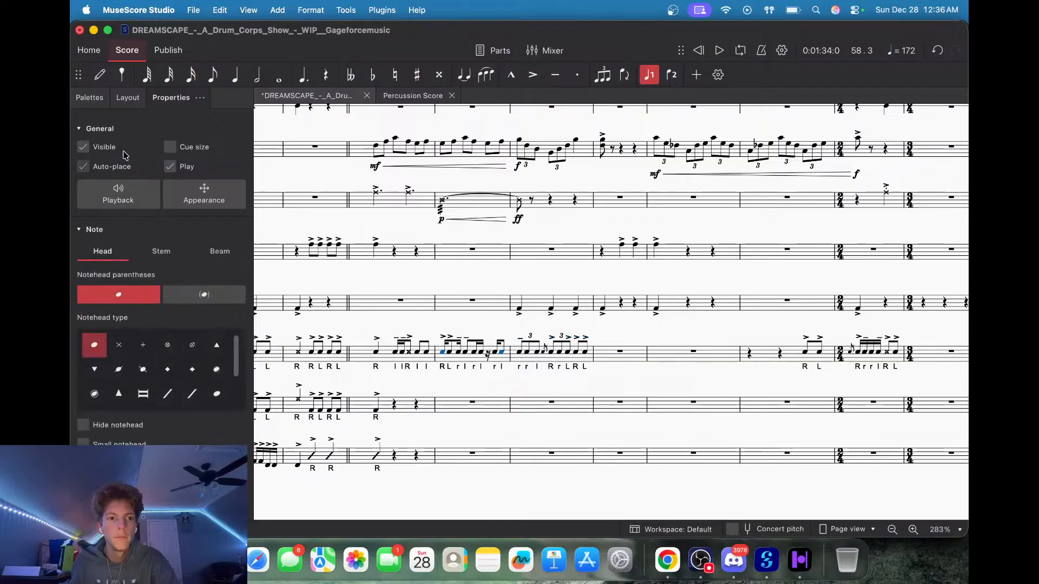
pyautogui.click(84, 97)
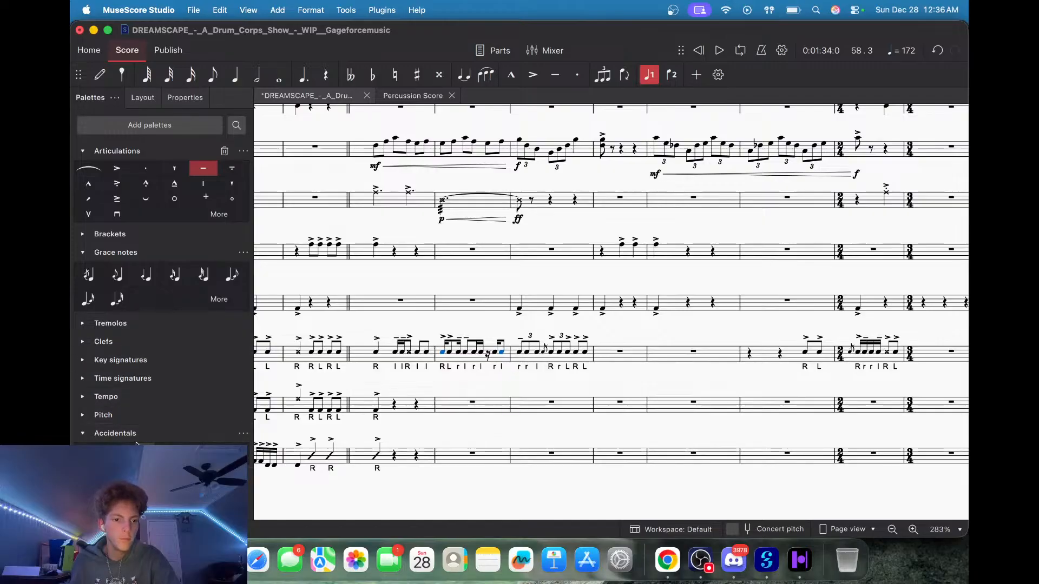
pyautogui.scroll(-3, 132, 442)
pyautogui.click(83, 419)
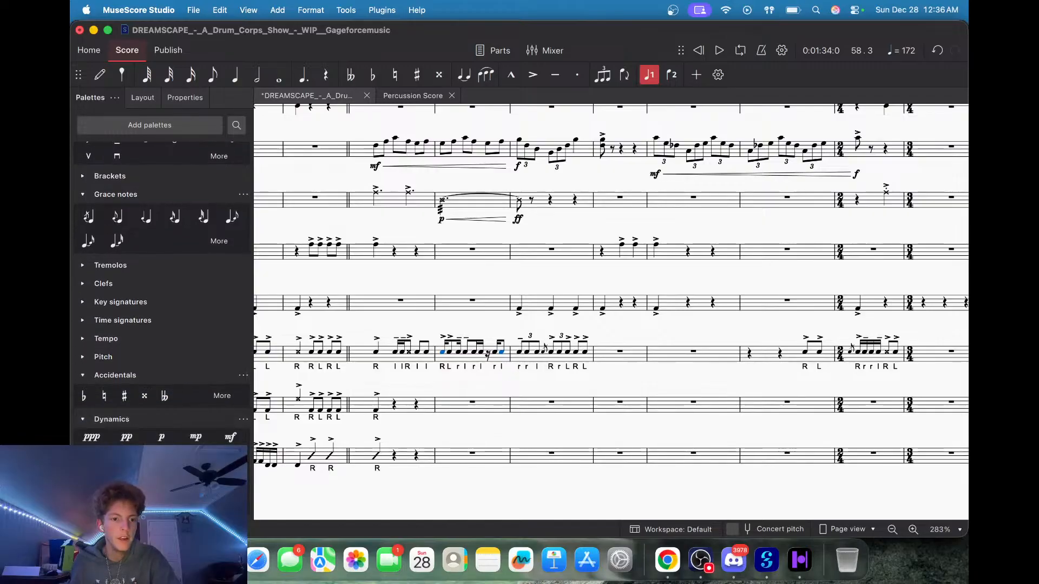
pyautogui.click(161, 484)
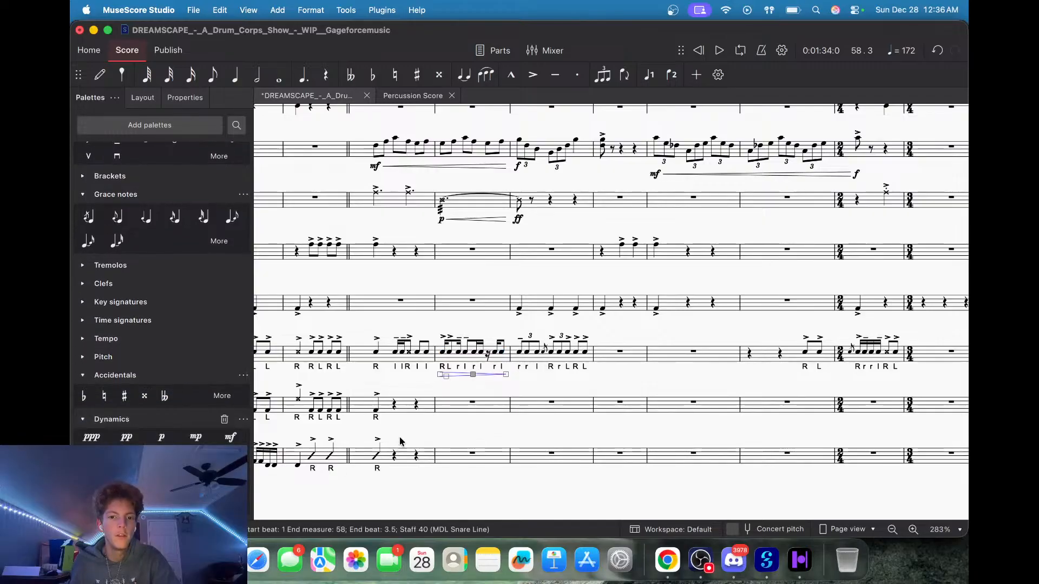
# Add a crescendo hairpin across all notes of snare line measure 59, with a p dynamic at its start.
pyautogui.click(518, 353)
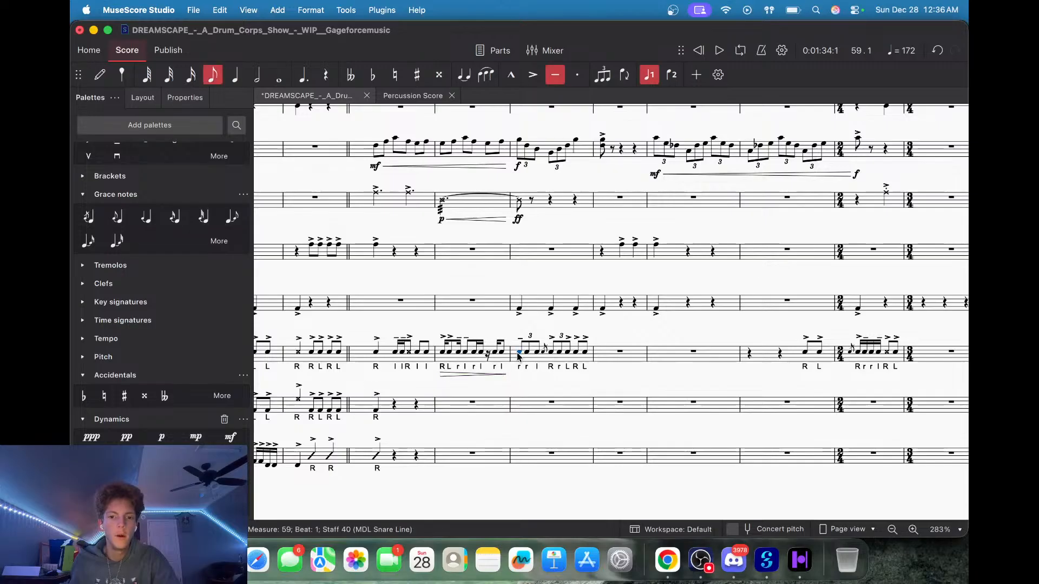
pyautogui.keyDown('shift'); pyautogui.click(584, 353); pyautogui.keyUp('shift')
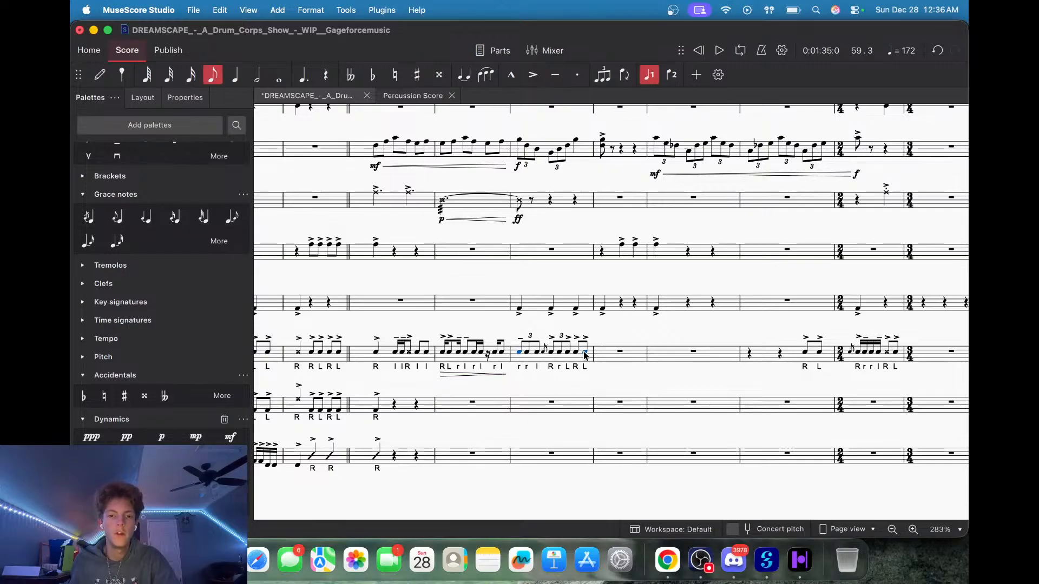
pyautogui.click(126, 483)
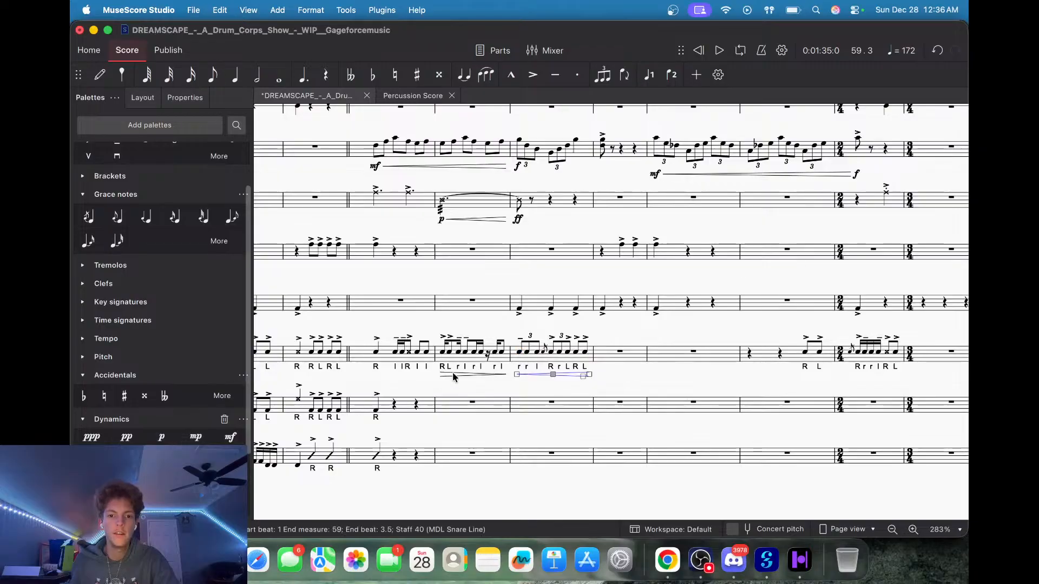
pyautogui.click(161, 437)
# Divide beats 1 and 2 of snare line measure 60 into eighth-note triplets.
pyautogui.click(605, 353)
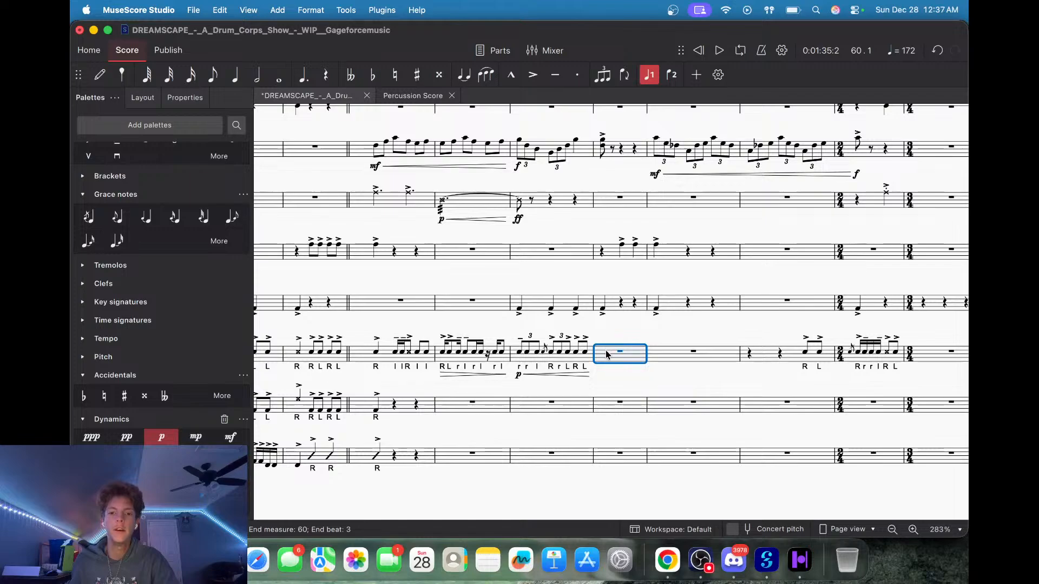
pyautogui.press('n')
pyautogui.press('0')
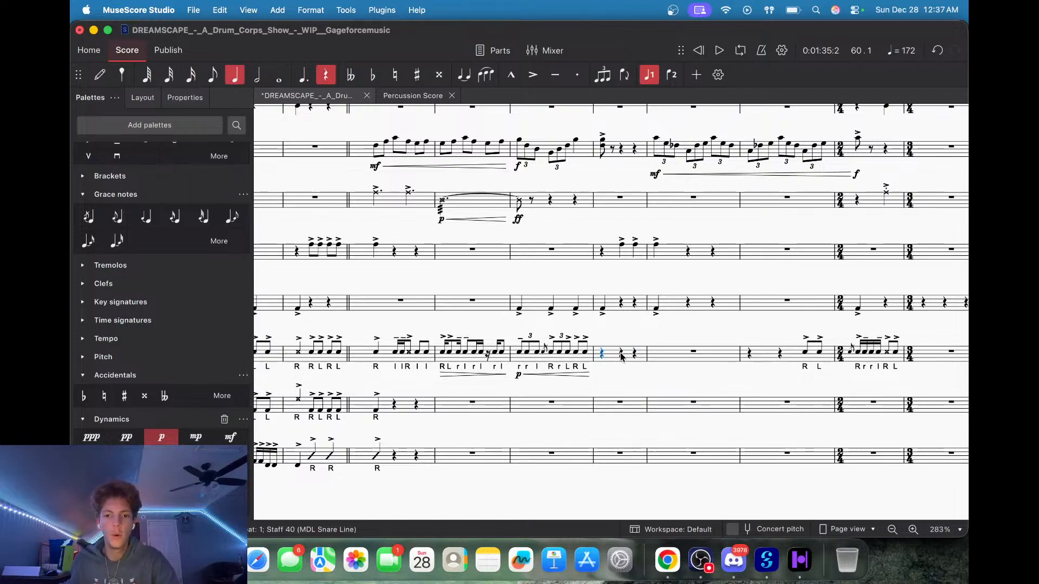
pyautogui.press('4')
pyautogui.hotkey('ctrl', '3')
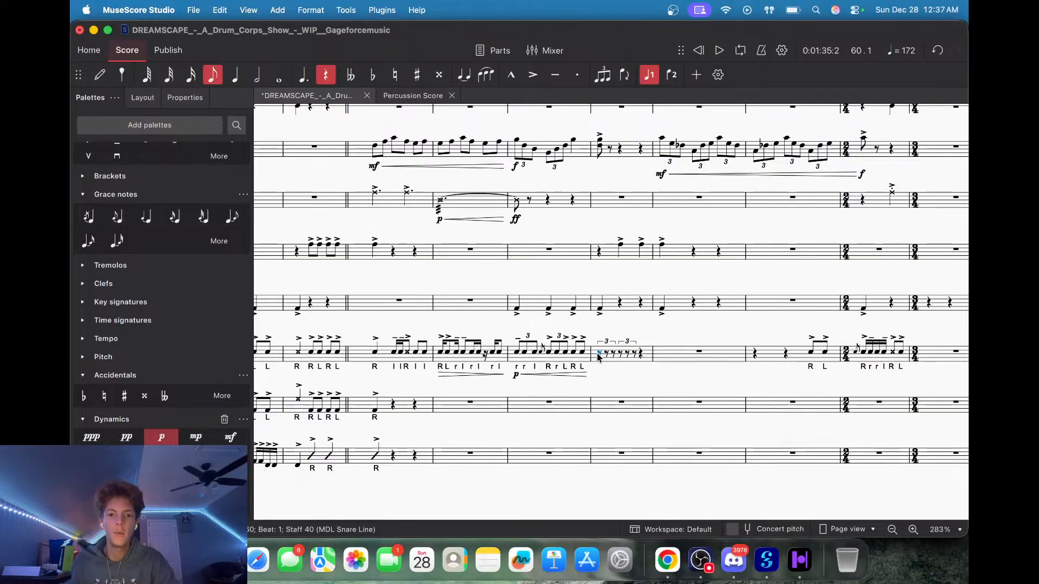
# Fill both triplets of snare line measure 60 with A notes and enter C and A eighths on beat 3.
pyautogui.press('n')
pyautogui.press('a')
pyautogui.press('a')
pyautogui.press('a')
pyautogui.press('a')
pyautogui.press('a')
pyautogui.press('a')
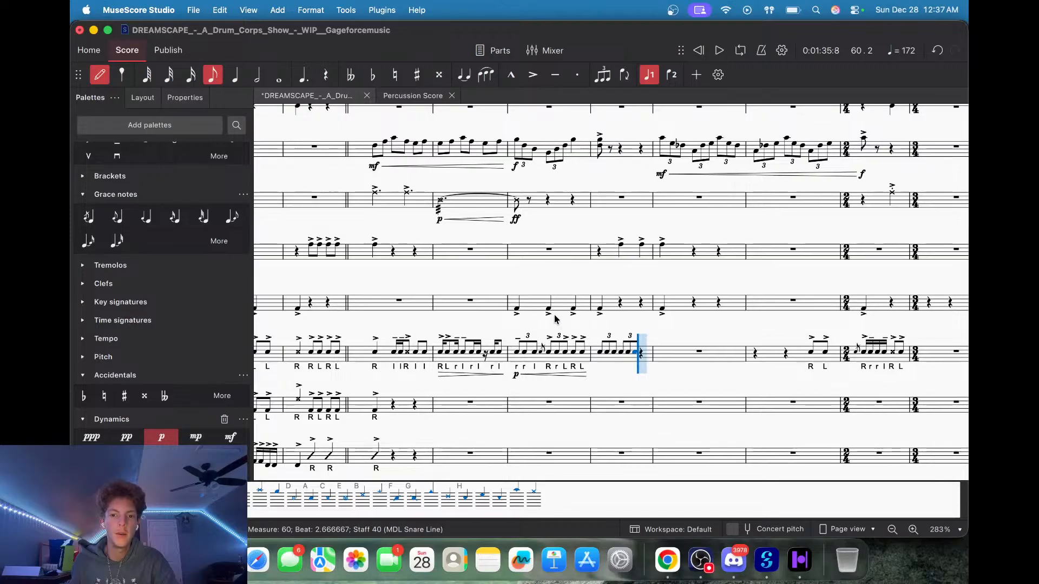
pyautogui.press('c')
pyautogui.press('a')
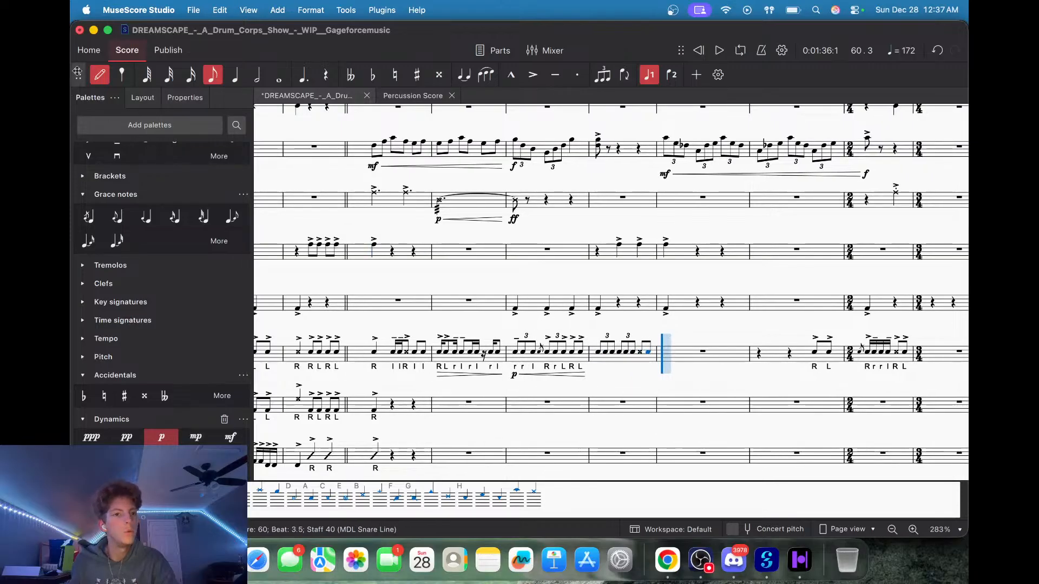
pyautogui.click(100, 81)
# Accent the first note and both beat 3 eighths of snare line measure 60.
pyautogui.click(598, 352)
pyautogui.scroll(3, 115, 190)
pyautogui.click(115, 169)
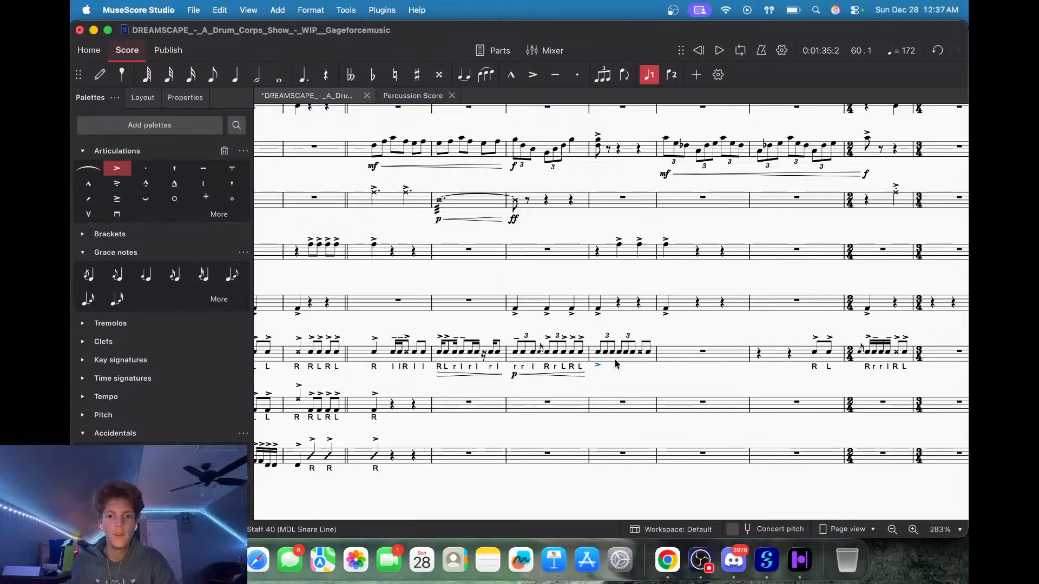
pyautogui.click(643, 352)
pyautogui.keyDown('shift'); pyautogui.click(644, 353); pyautogui.keyUp('shift')
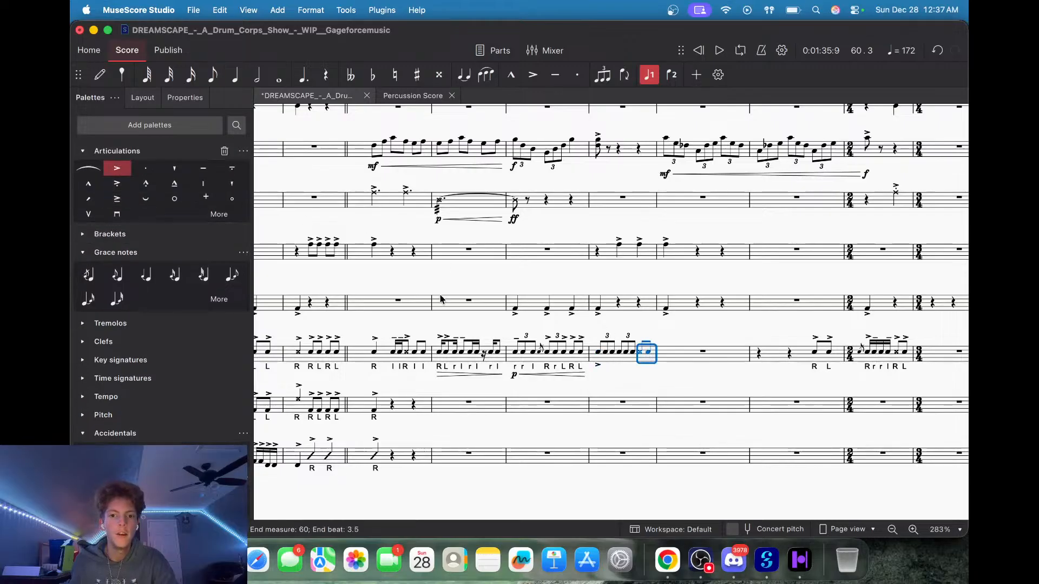
pyautogui.click(117, 168)
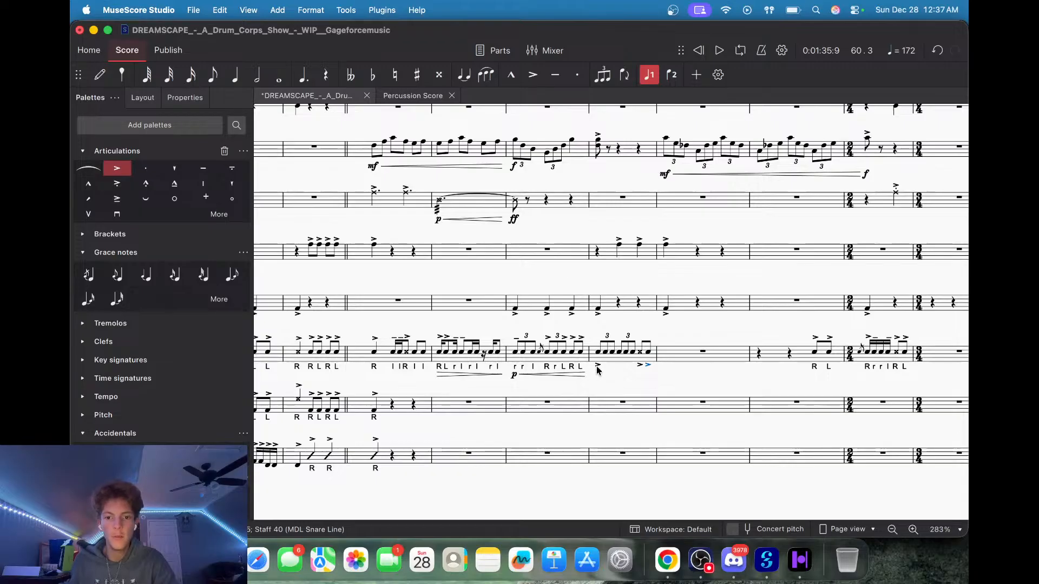
# Place the three accents of snare line measure 60 above the staff.
pyautogui.keyDown('shift'); pyautogui.click(598, 366); pyautogui.keyUp('shift')
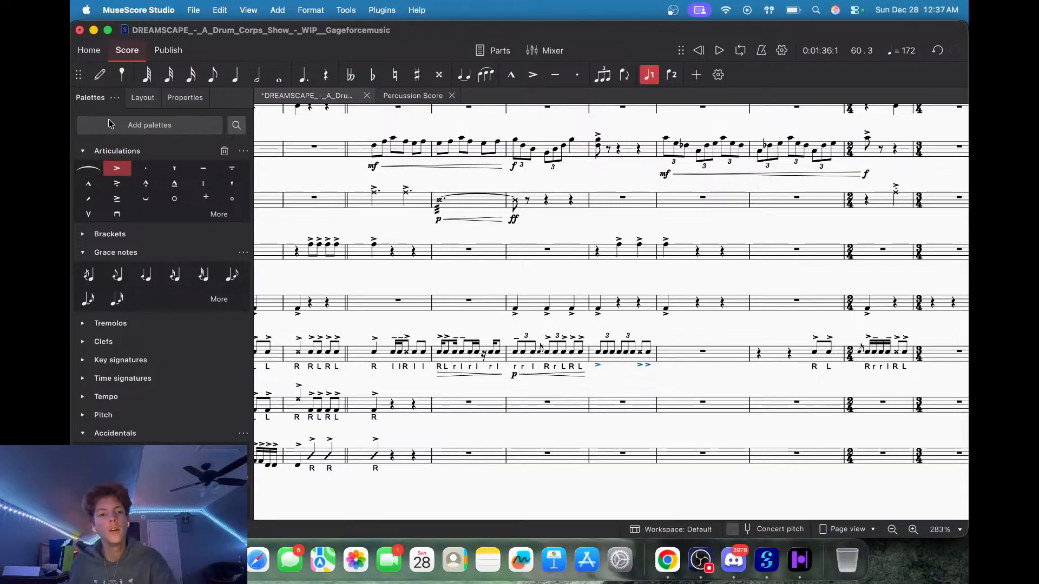
pyautogui.click(180, 99)
pyautogui.click(161, 267)
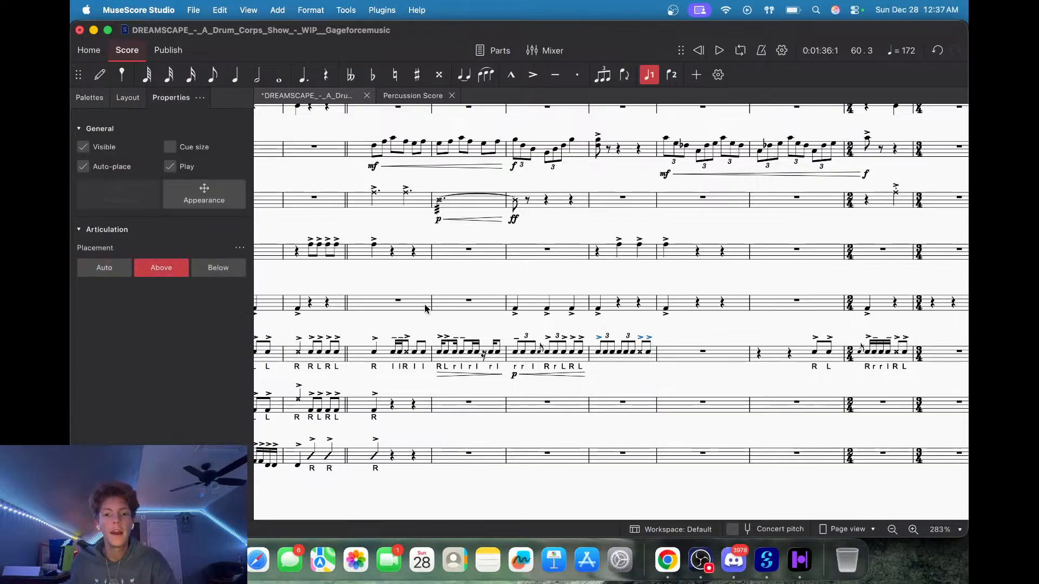
# Add single-stroke tremolos to the second through sixth triplet notes of snare line measure 60.
pyautogui.click(604, 352)
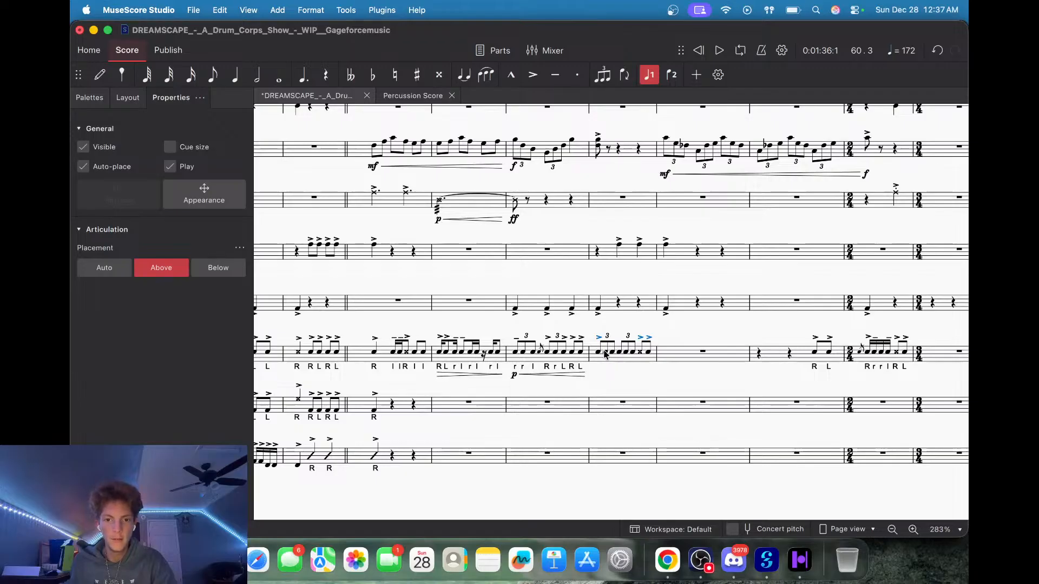
pyautogui.keyDown('shift'); pyautogui.click(633, 355); pyautogui.keyUp('shift')
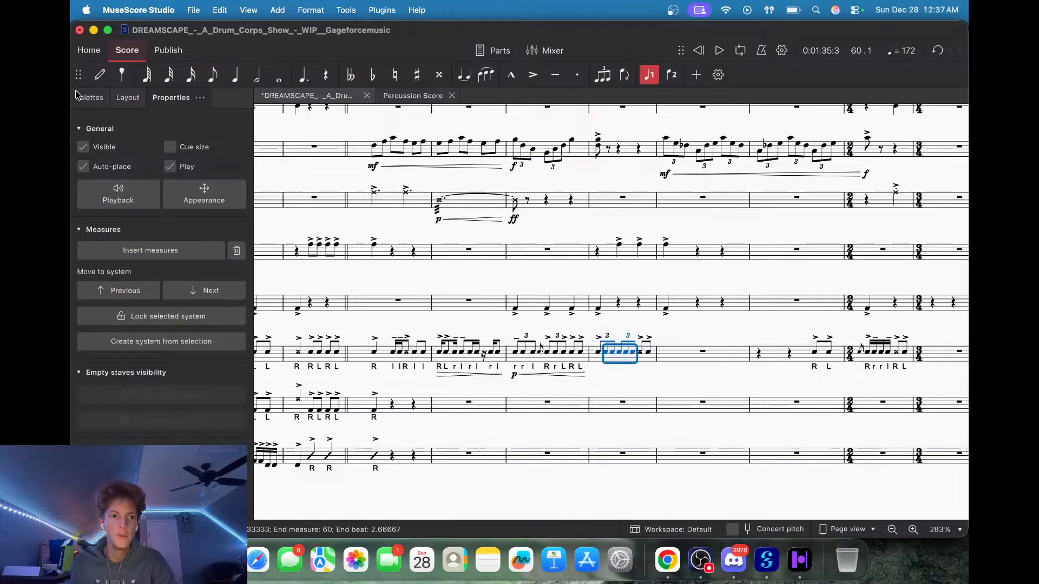
pyautogui.click(89, 100)
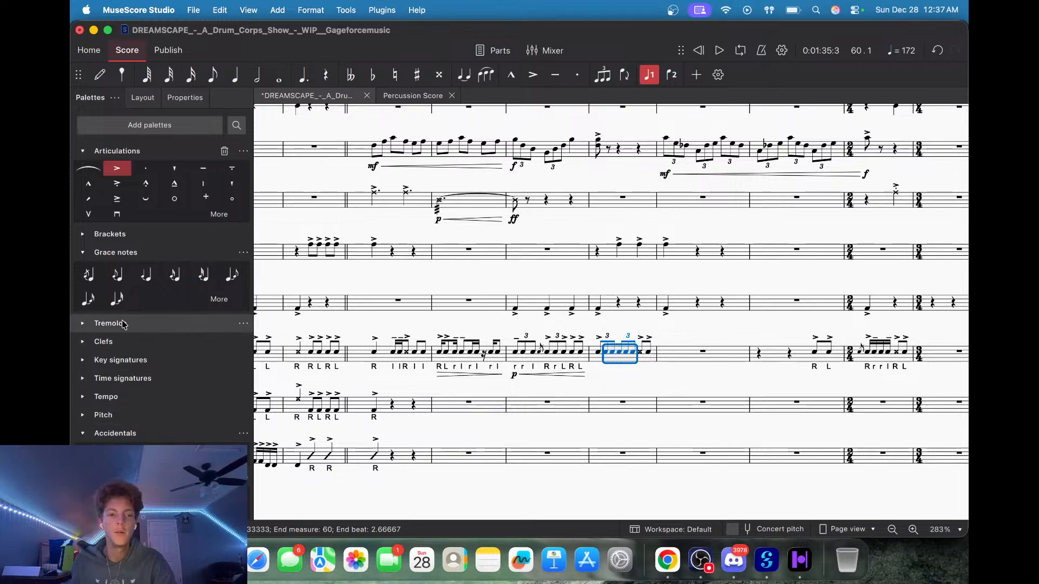
pyautogui.scroll(-5, 124, 323)
pyautogui.scroll(5, 123, 323)
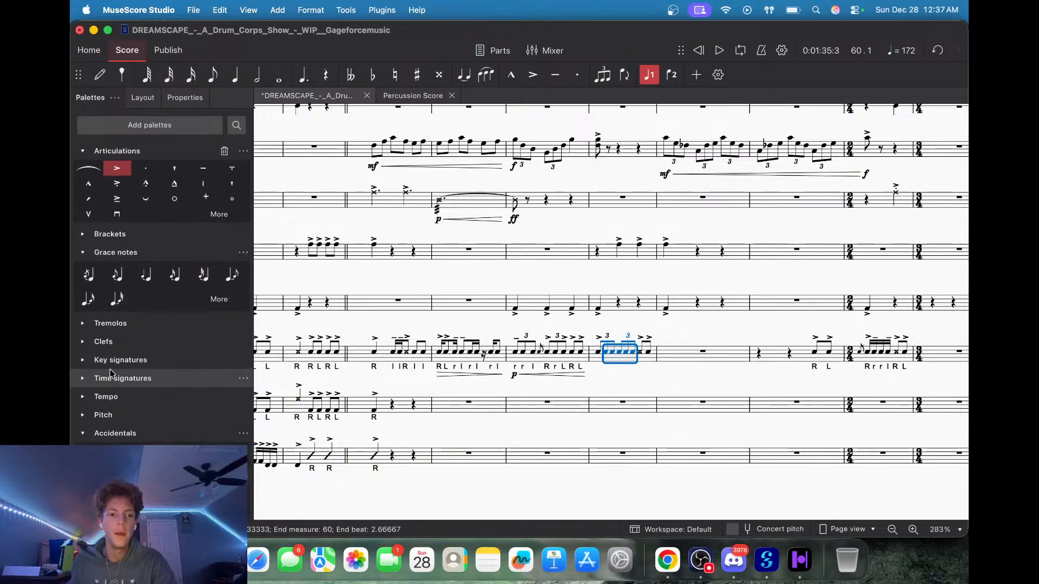
pyautogui.click(84, 325)
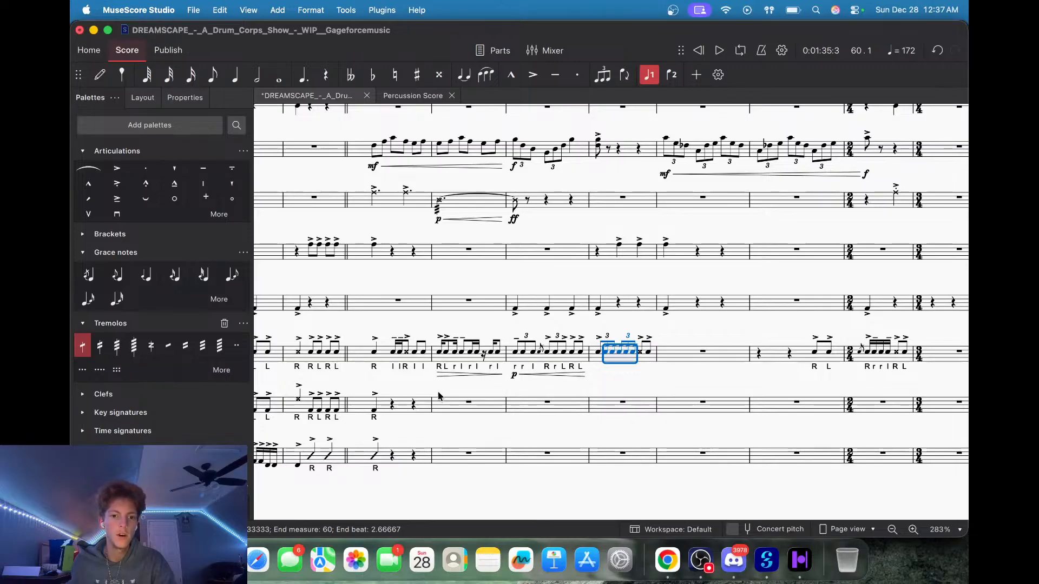
# Go back to snare line measure 37 and play the score from there through measure 54 to review the written parts.
pyautogui.hscroll(-10, 438, 392)
pyautogui.scroll(2, 438, 392)
pyautogui.scroll(-3, 441, 422)
pyautogui.hscroll(-10, 541, 436)
pyautogui.scroll(-3, 860, 411)
pyautogui.hscroll(-3, 725, 411)
pyautogui.hscroll(-5, 595, 417)
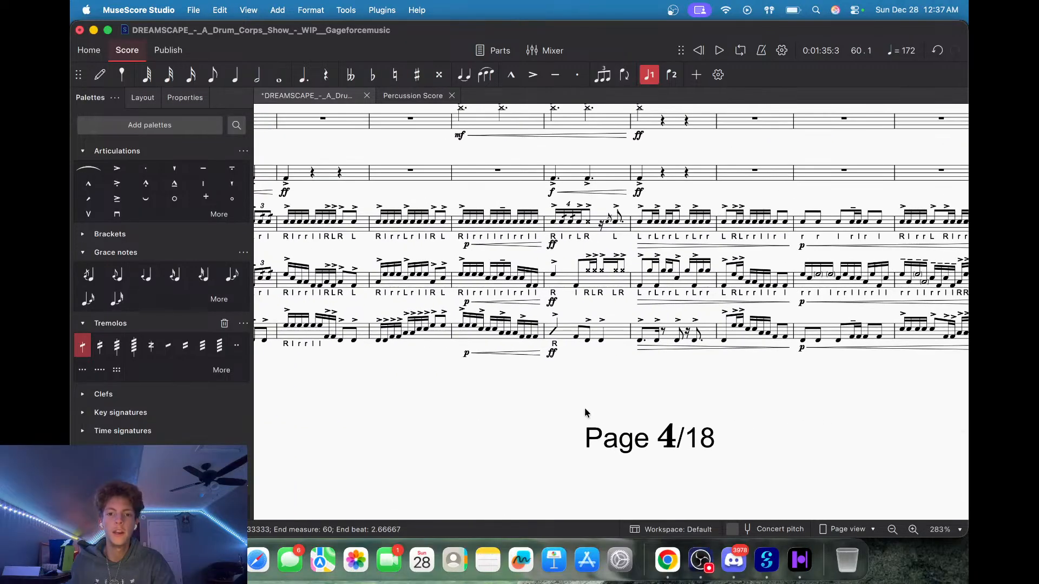
pyautogui.hscroll(3, 557, 408)
pyautogui.scroll(3, 521, 406)
pyautogui.scroll(3, 524, 404)
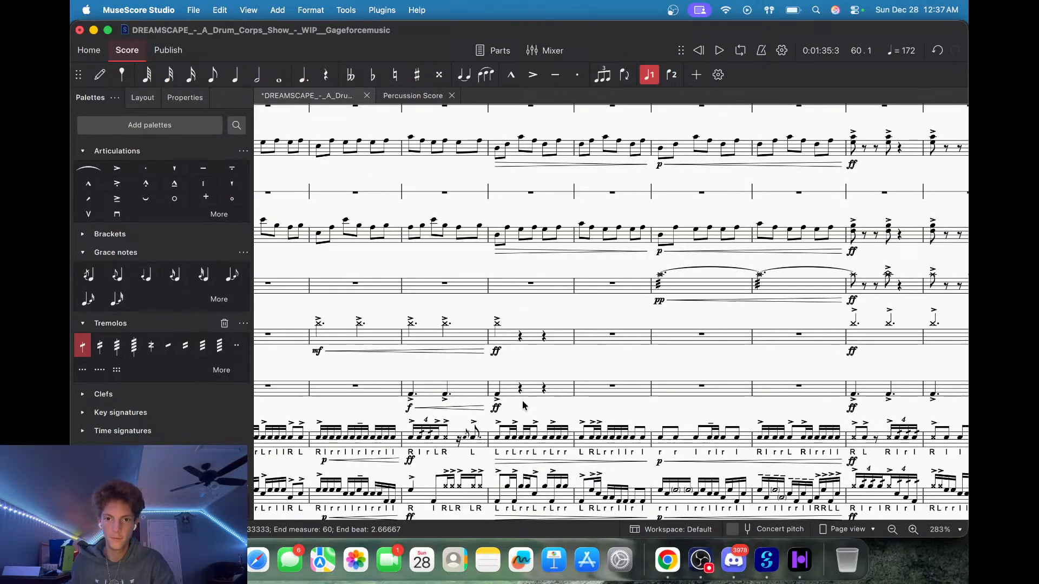
pyautogui.scroll(-5, 523, 405)
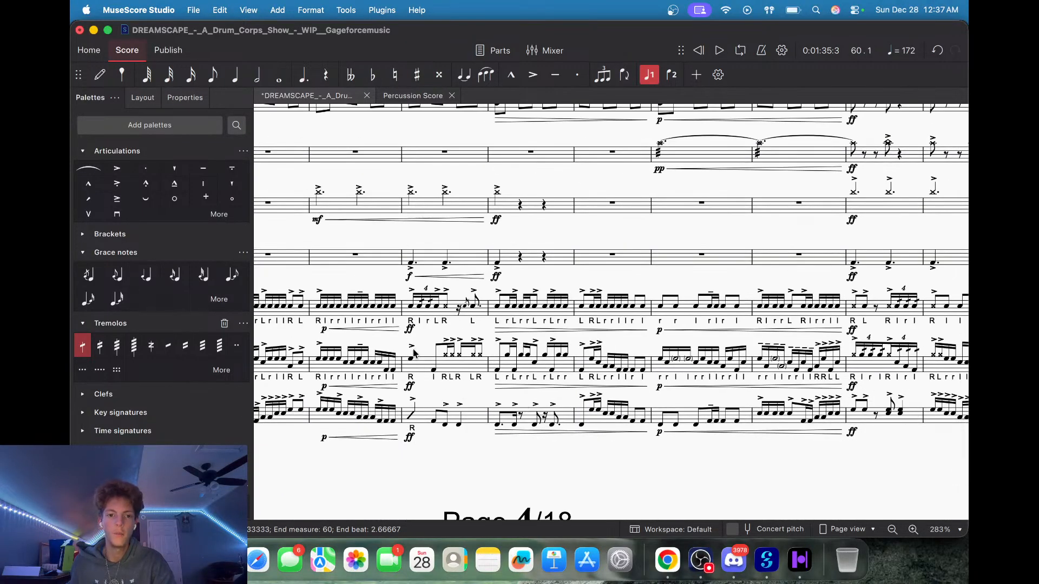
pyautogui.hscroll(-5, 441, 346)
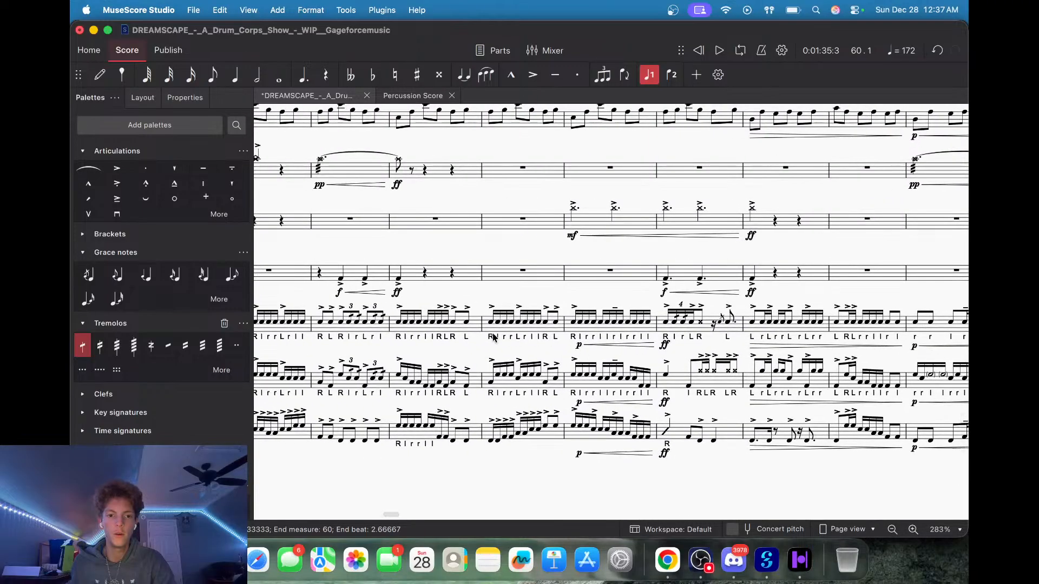
pyautogui.click(386, 331)
pyautogui.press('Escape')
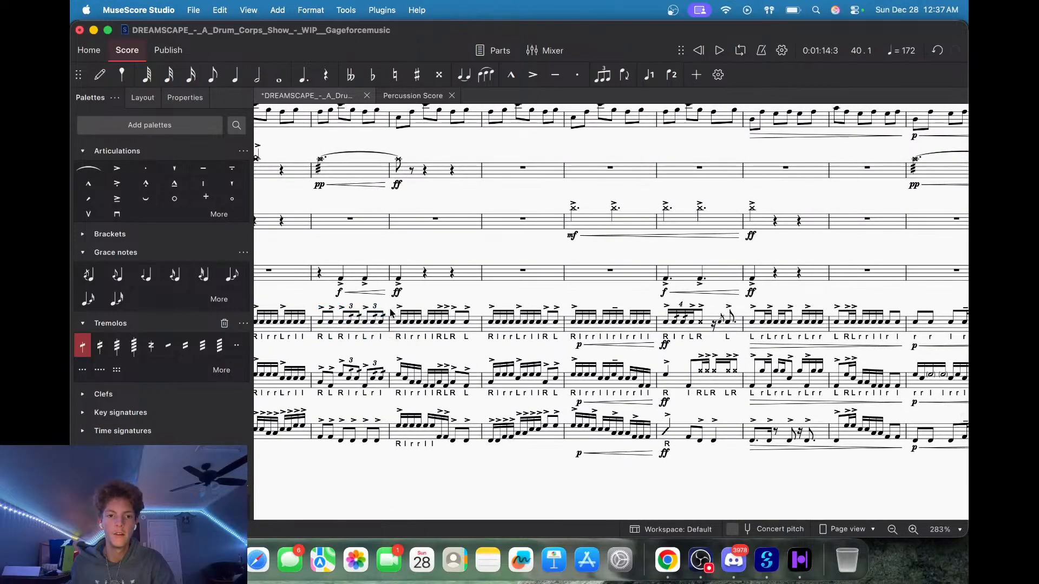
pyautogui.hscroll(-7, 419, 291)
pyautogui.click(399, 299)
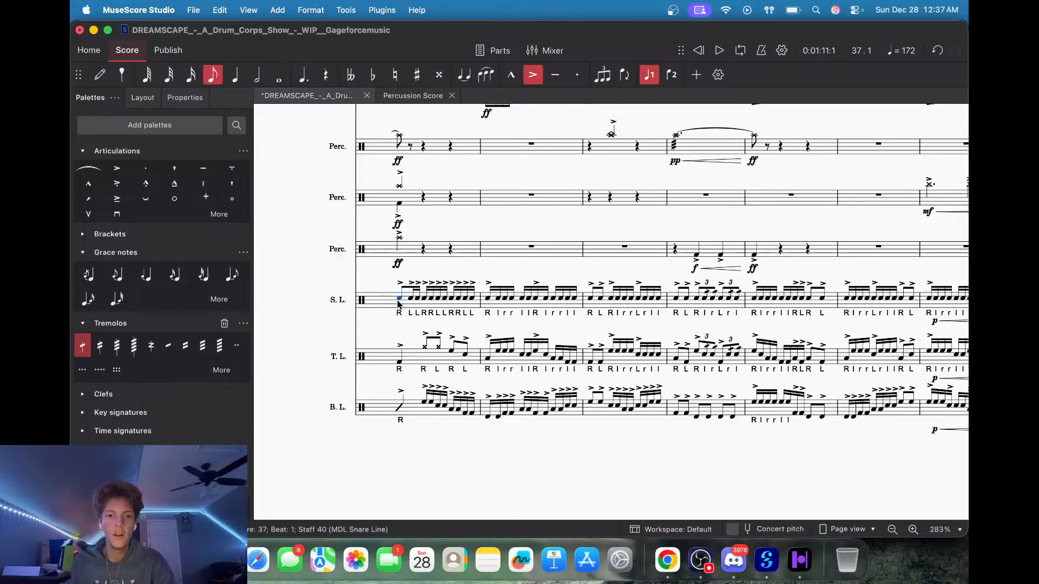
pyautogui.press('Escape')
pyautogui.press('space')
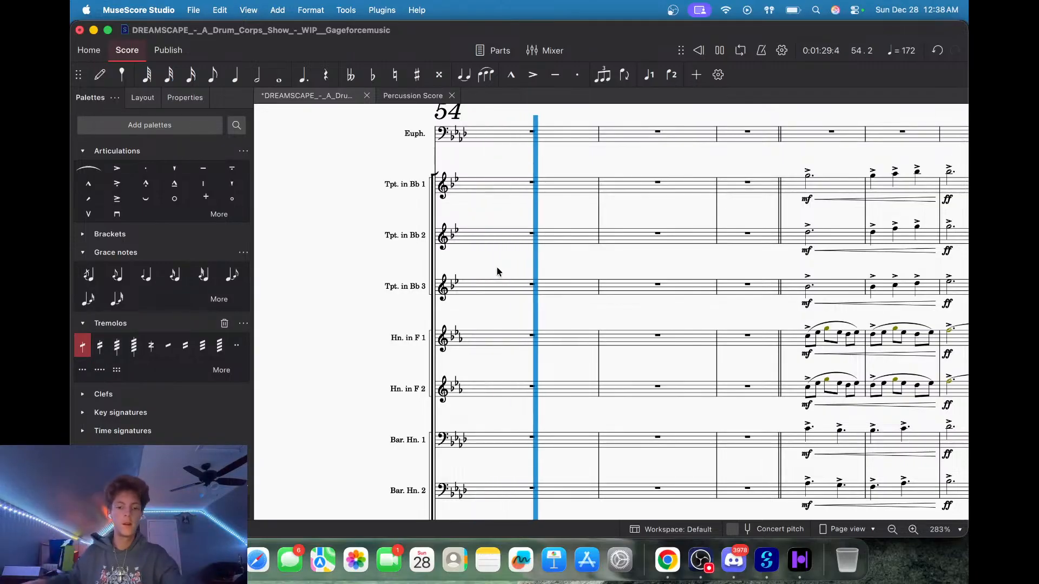
pyautogui.press('space')
pyautogui.scroll(-10, 497, 271)
pyautogui.scroll(-10, 497, 270)
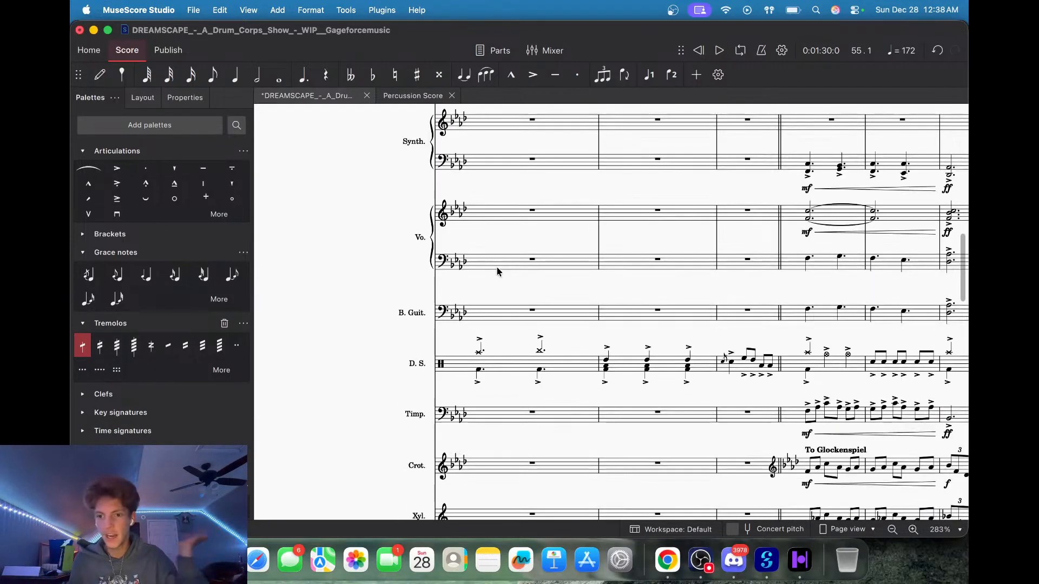
pyautogui.scroll(-12, 497, 272)
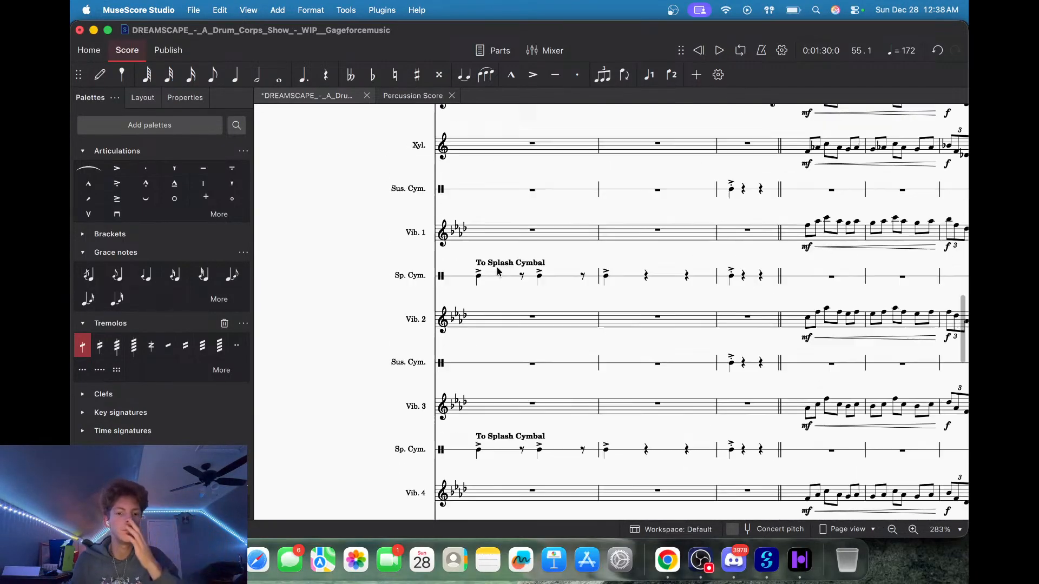
pyautogui.scroll(-8, 498, 272)
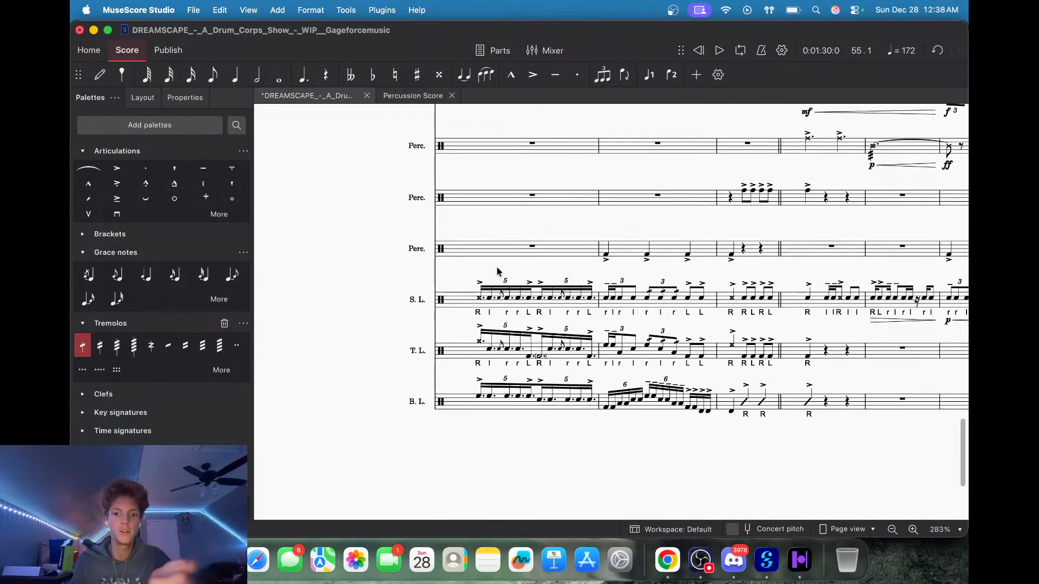
pyautogui.hscroll(5, 395, 465)
pyautogui.hscroll(1, 395, 465)
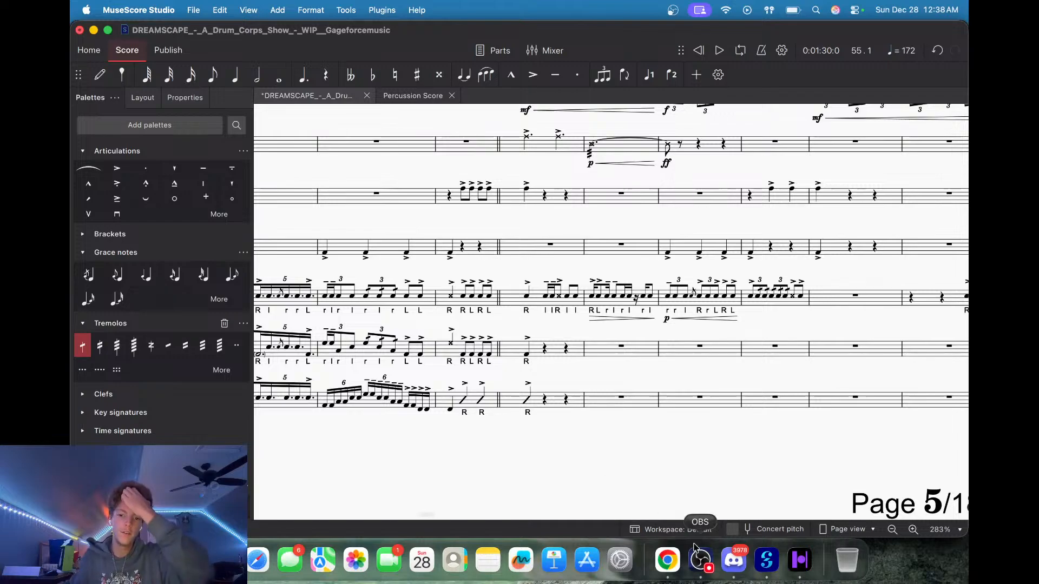
pyautogui.click(700, 563)
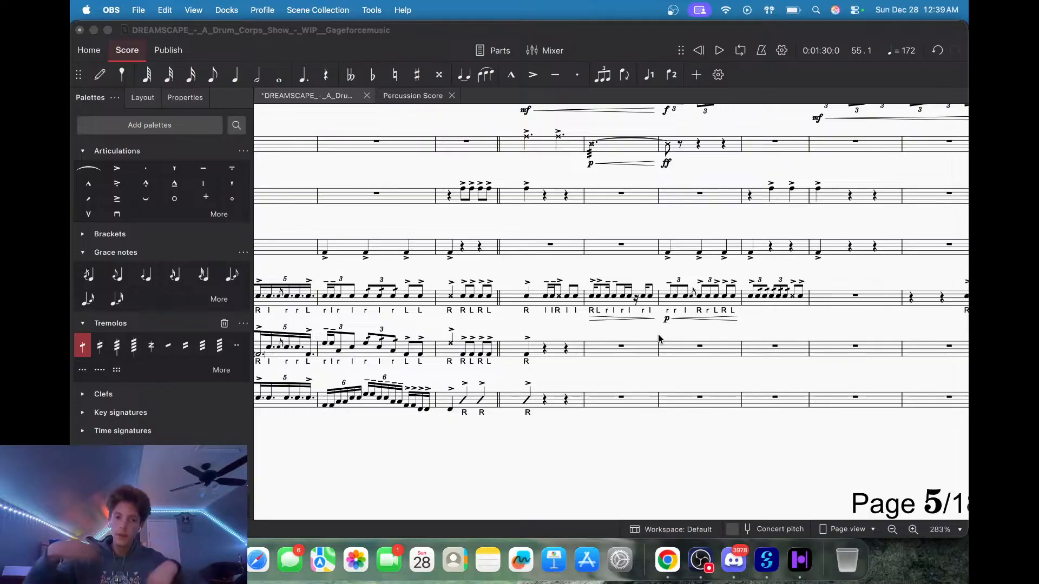
pyautogui.click(769, 568)
# Add an ff dynamic to the first note of snare line measure 60.
pyautogui.hscroll(5, 528, 466)
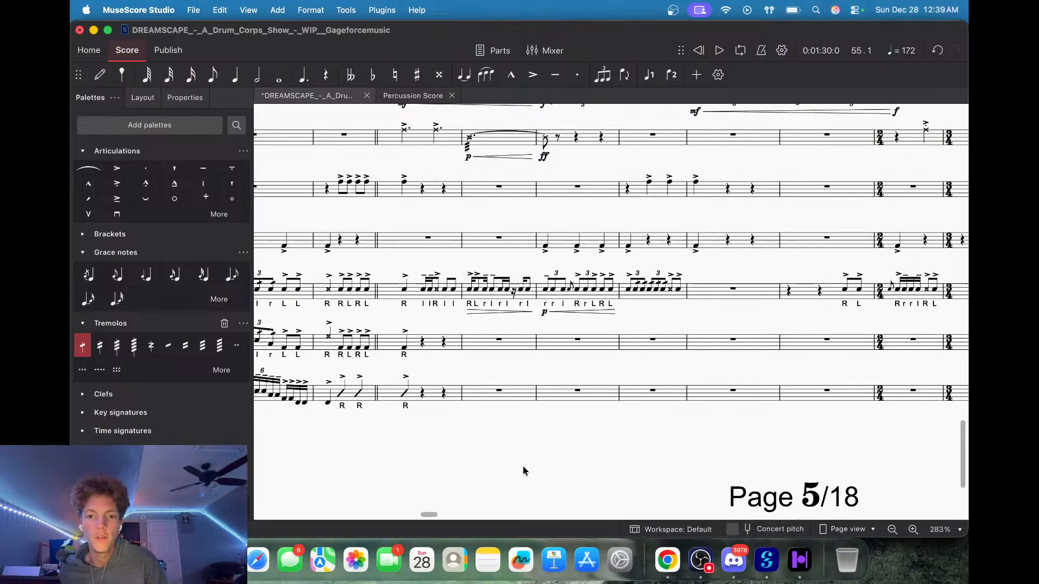
pyautogui.hscroll(2, 627, 314)
pyautogui.scroll(1, 626, 315)
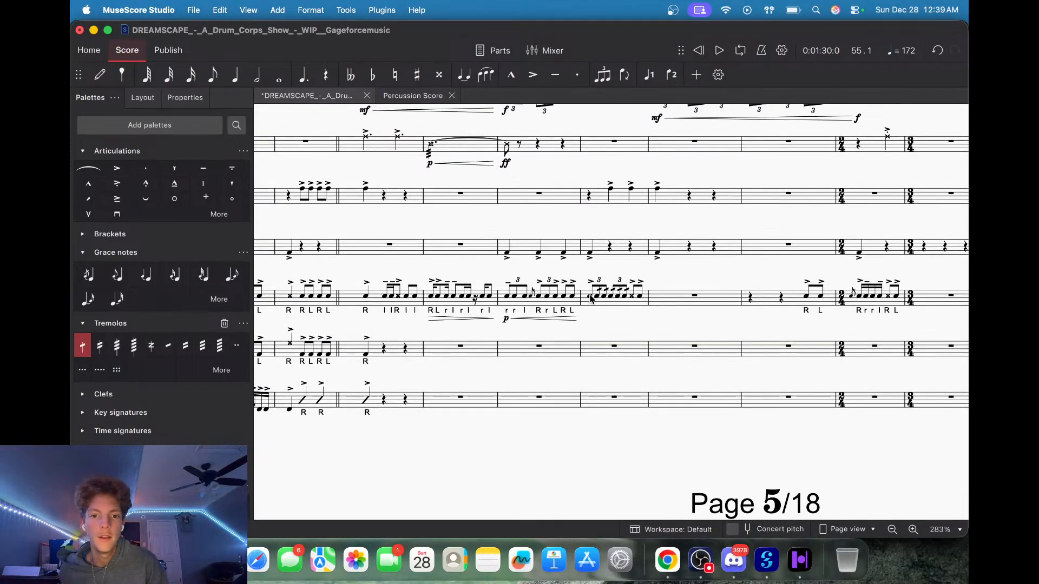
pyautogui.click(591, 299)
pyautogui.scroll(-5, 95, 368)
pyautogui.click(126, 366)
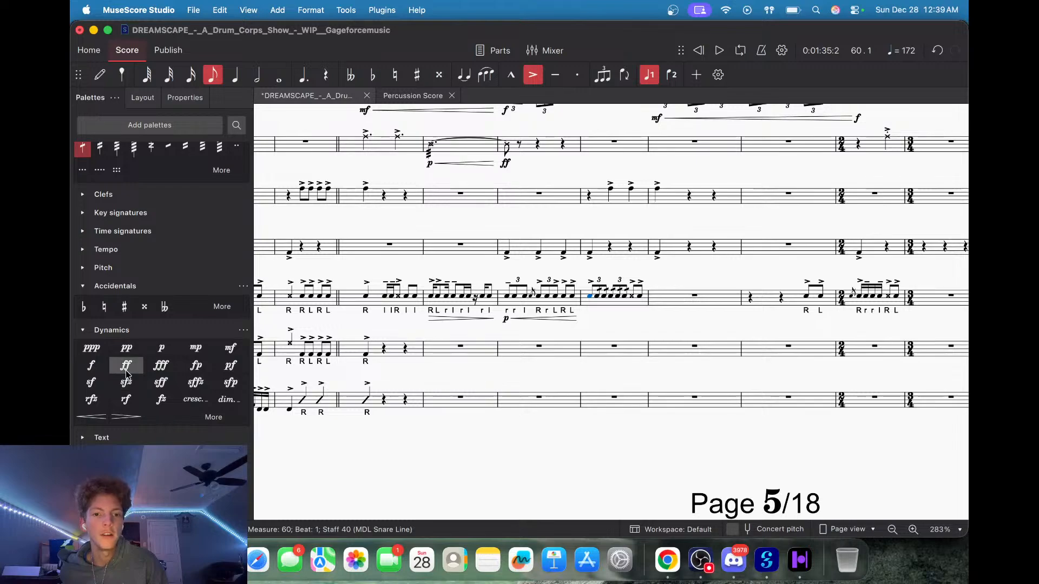
# Add the sticking R under the first note of snare line measure 60, undoing the extra capital letters entered after it.
pyautogui.click(597, 299)
pyautogui.click(590, 299)
pyautogui.press('super+l')
pyautogui.write('R L R')
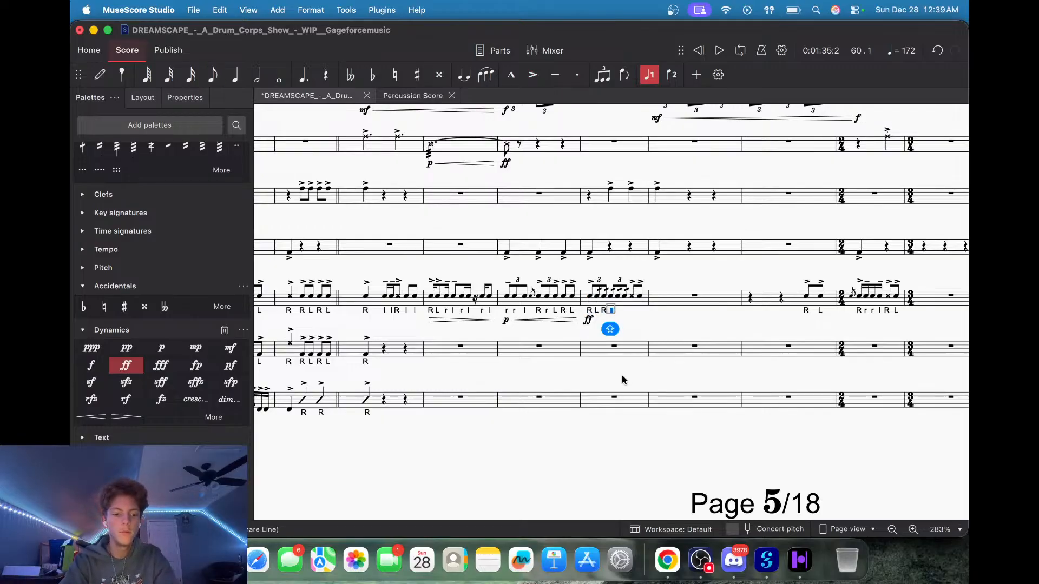
pyautogui.press('Escape')
pyautogui.press('super+z')
pyautogui.press('super+z')
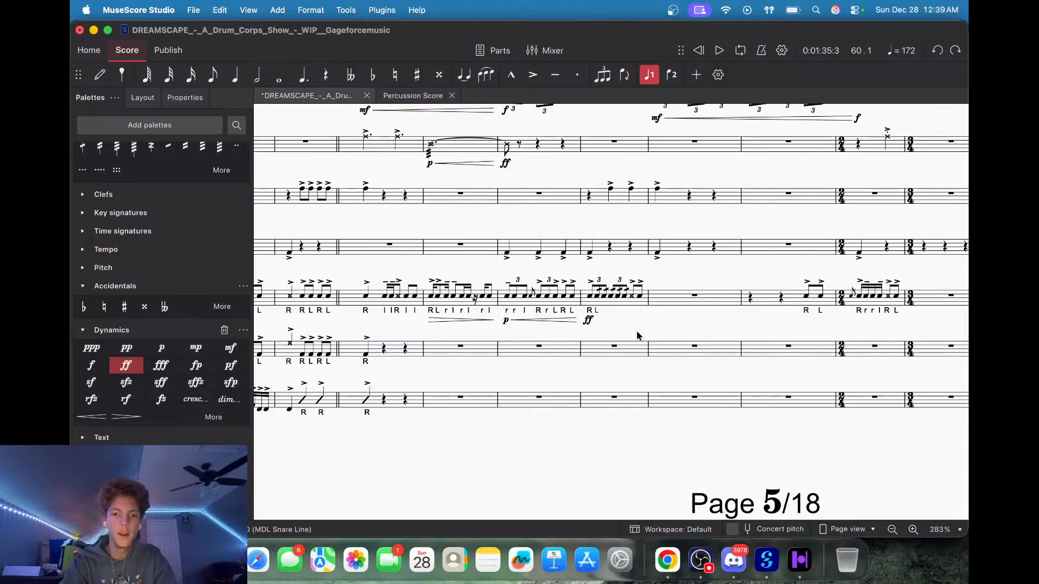
# Add the stickings l r l r l R L under the second through eighth notes of snare line measure 60.
pyautogui.click(595, 299)
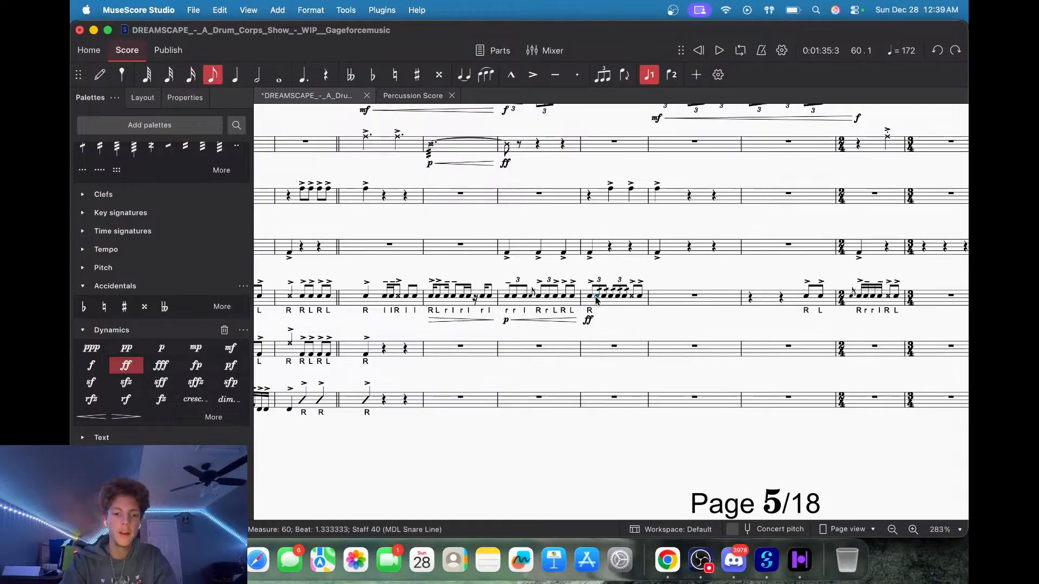
pyautogui.press('super+l')
pyautogui.press('capslock')
pyautogui.write('l r')
pyautogui.press('space')
pyautogui.write('l r l R ')
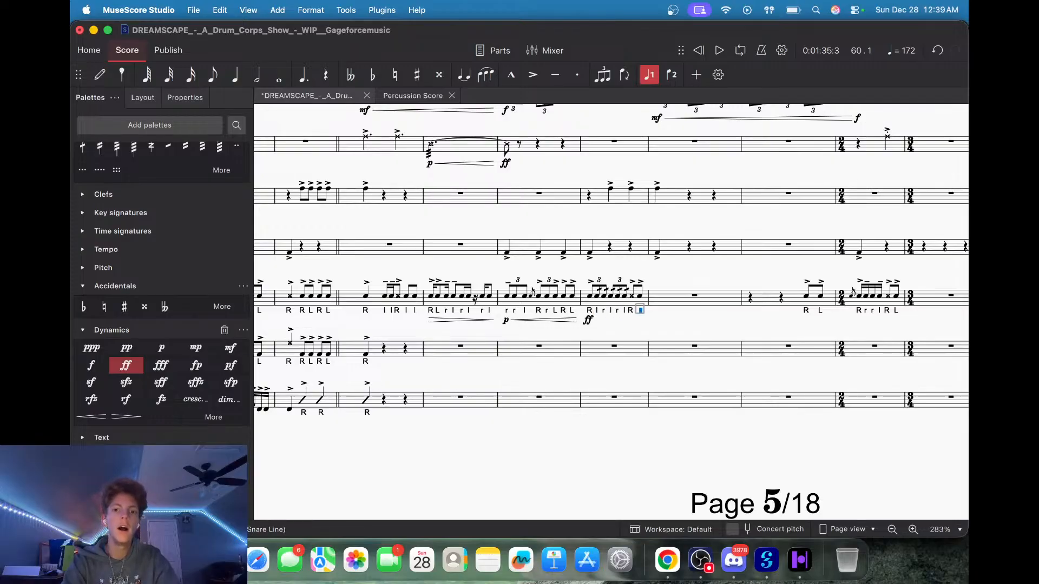
pyautogui.write('L')
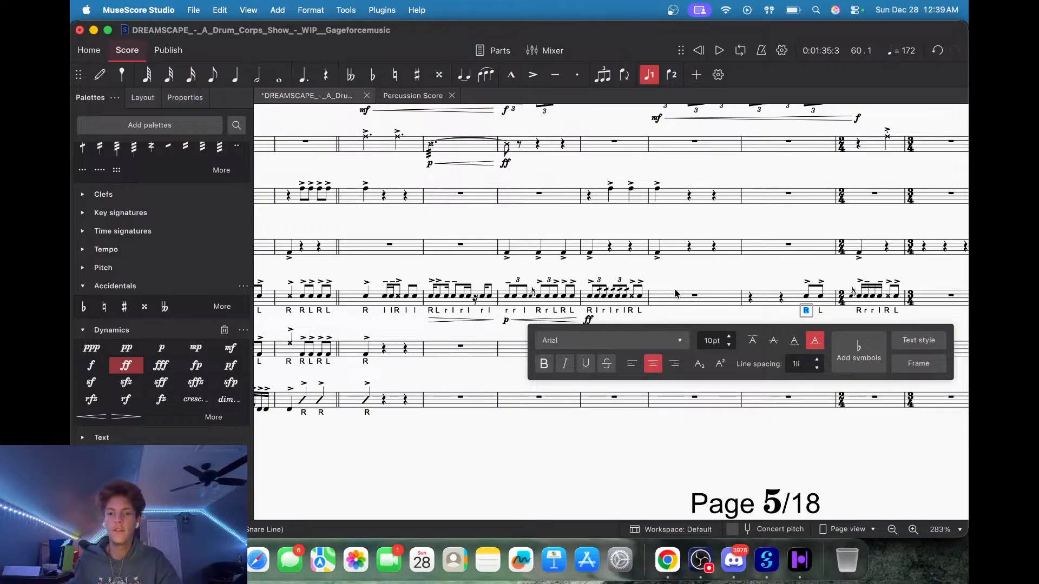
pyautogui.press('Escape')
pyautogui.press('Escape')
# Review the snare, tenor and bass line parts from the start of the system through measure 63.
pyautogui.moveTo(671, 293)
pyautogui.mouseDown()
pyautogui.moveTo(691, 290)
pyautogui.moveTo(671, 307)
pyautogui.mouseUp()
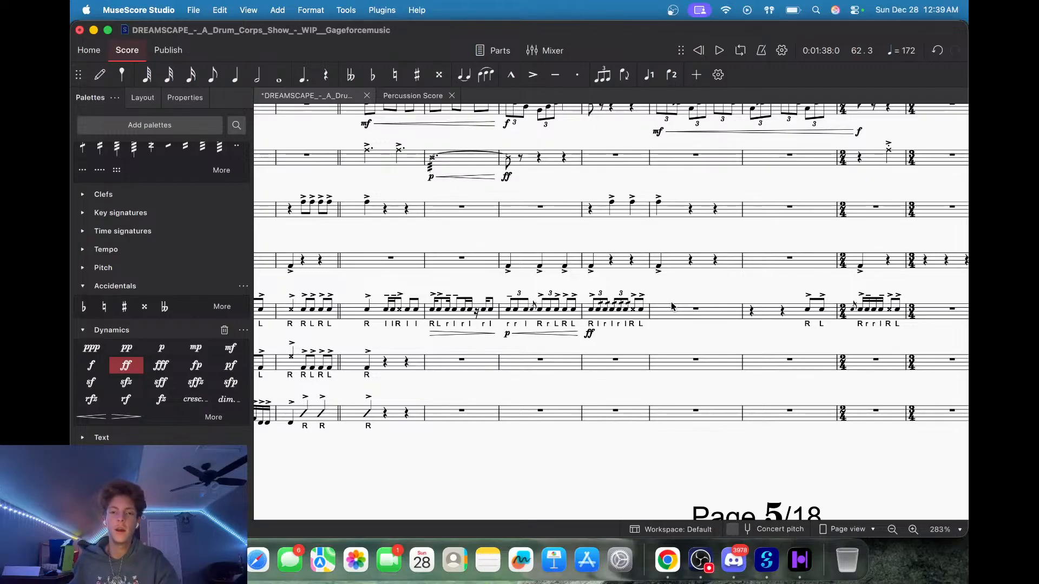
pyautogui.hscroll(-5, 671, 307)
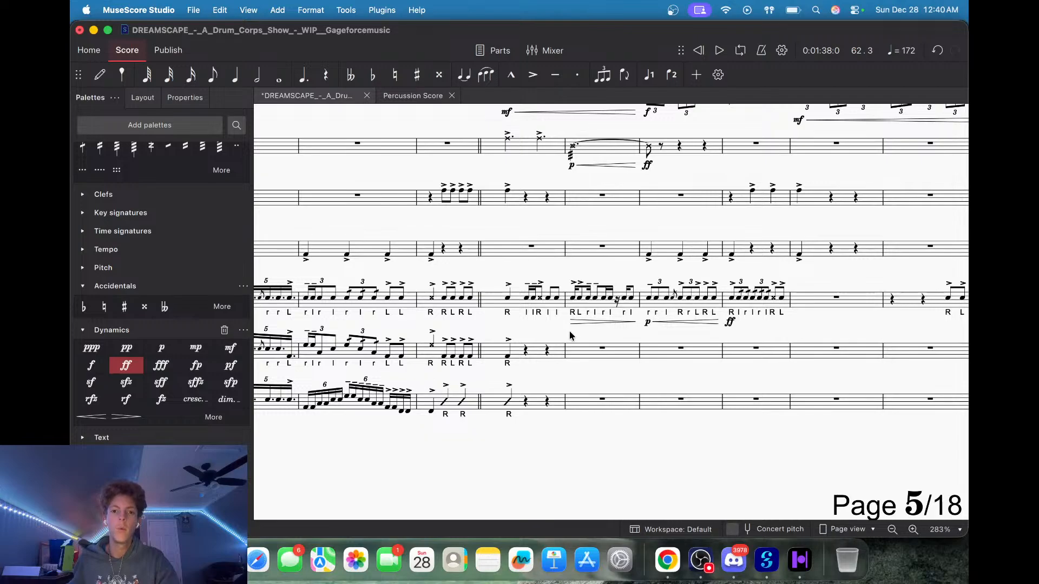
pyautogui.hscroll(-5, 514, 332)
pyautogui.scroll(-1, 513, 332)
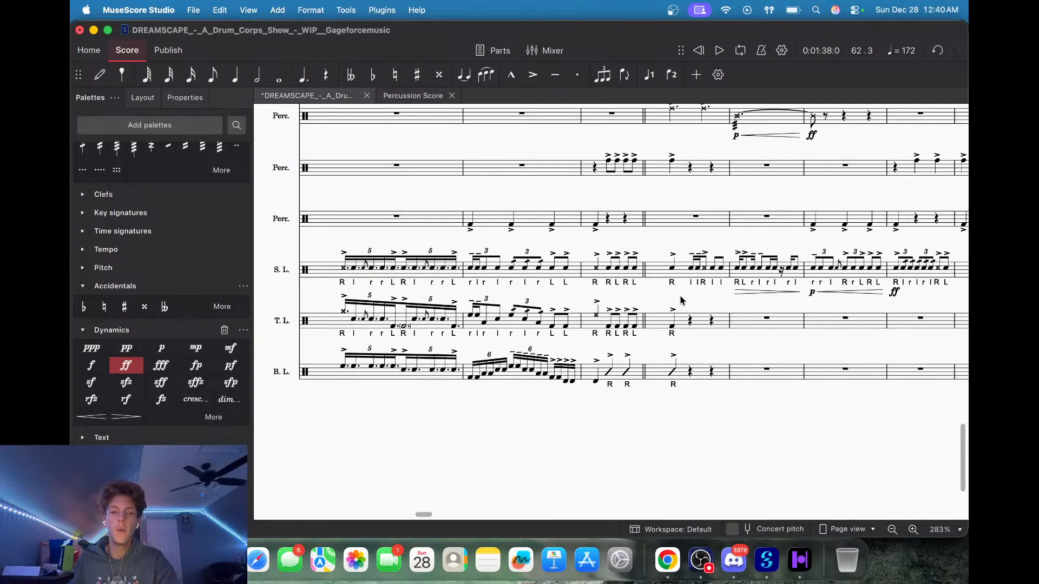
pyautogui.hscroll(-5, 633, 441)
pyautogui.scroll(-1, 632, 441)
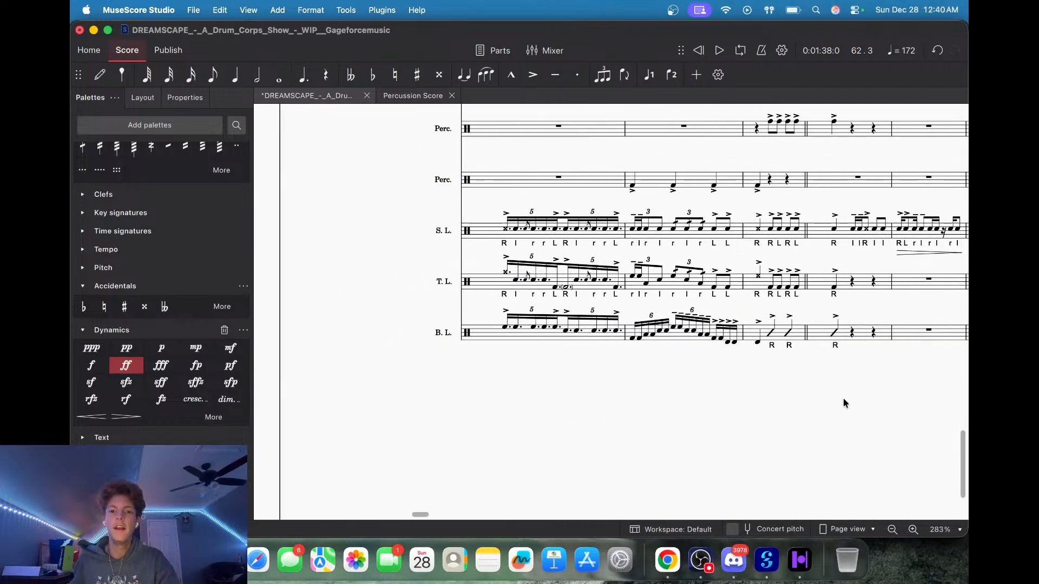
pyautogui.hscroll(5, 469, 403)
pyautogui.scroll(1, 469, 403)
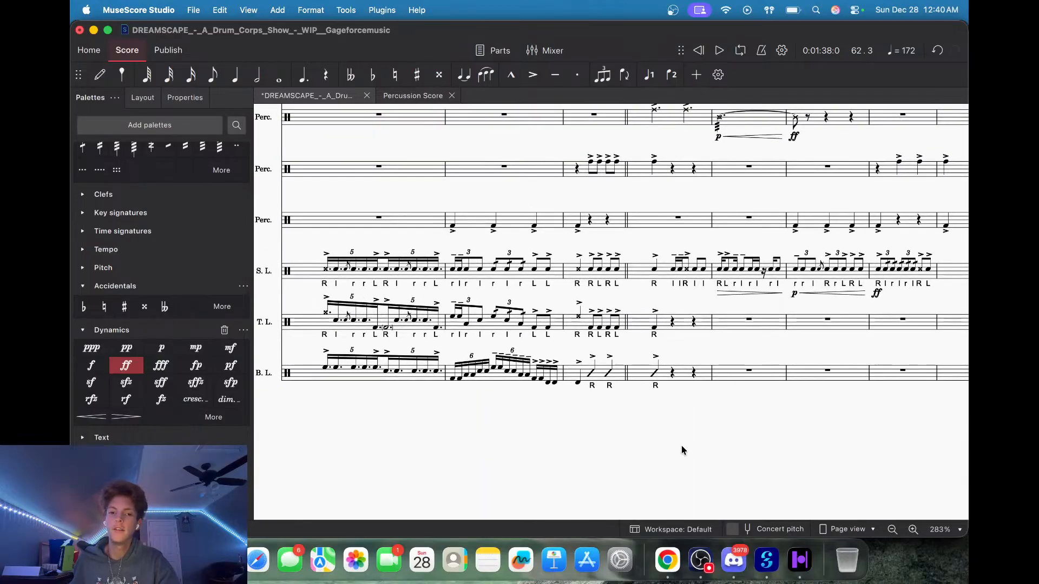
pyautogui.hscroll(5, 681, 445)
pyautogui.hscroll(3, 719, 477)
pyautogui.scroll(1, 718, 476)
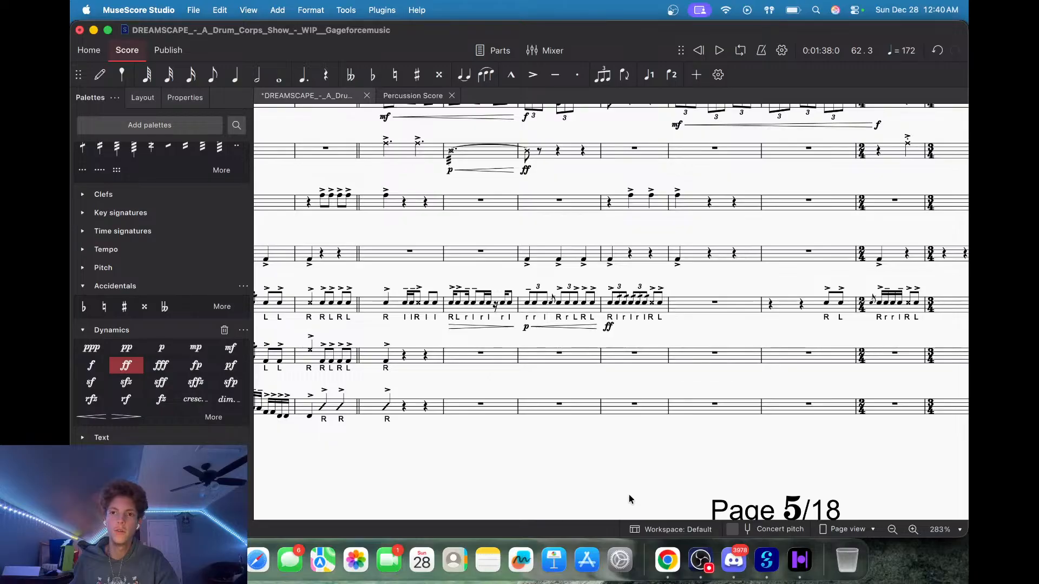
# Fill the empty snare line measure 61 with quarter rests by applying the quarter-note duration to it.
pyautogui.scroll(2, 588, 443)
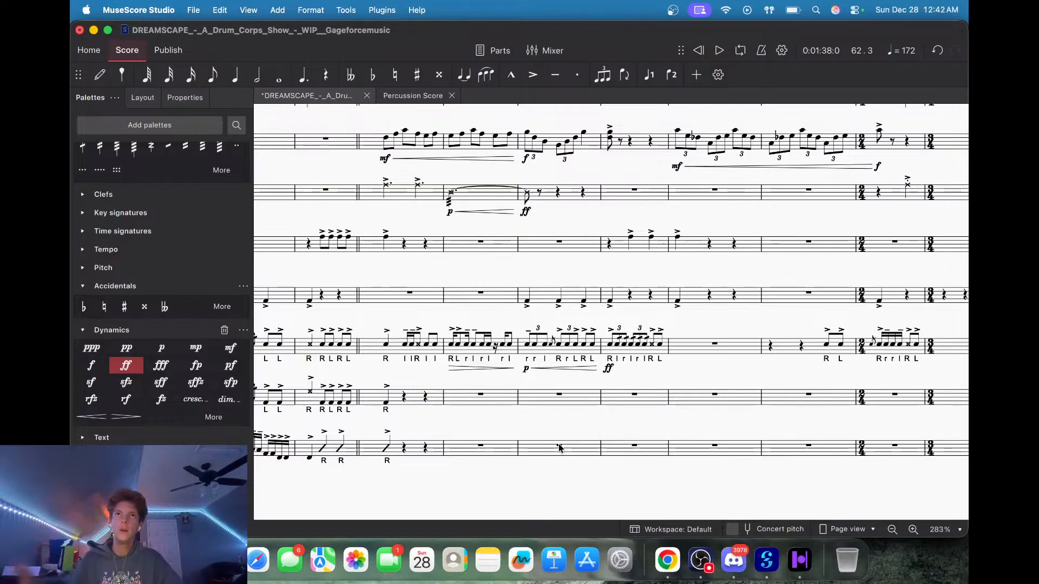
pyautogui.hscroll(5, 584, 424)
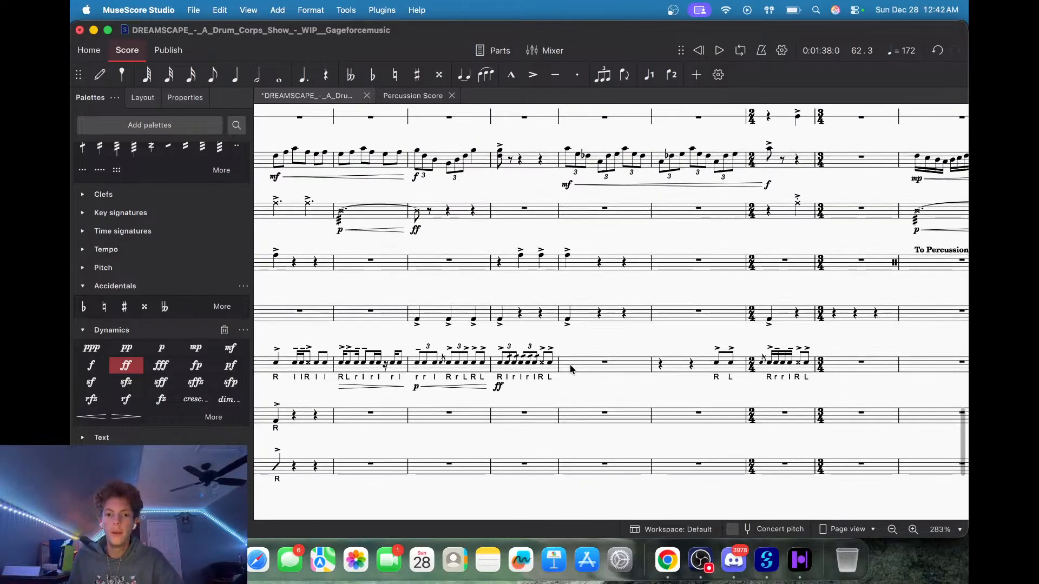
pyautogui.hscroll(2, 566, 346)
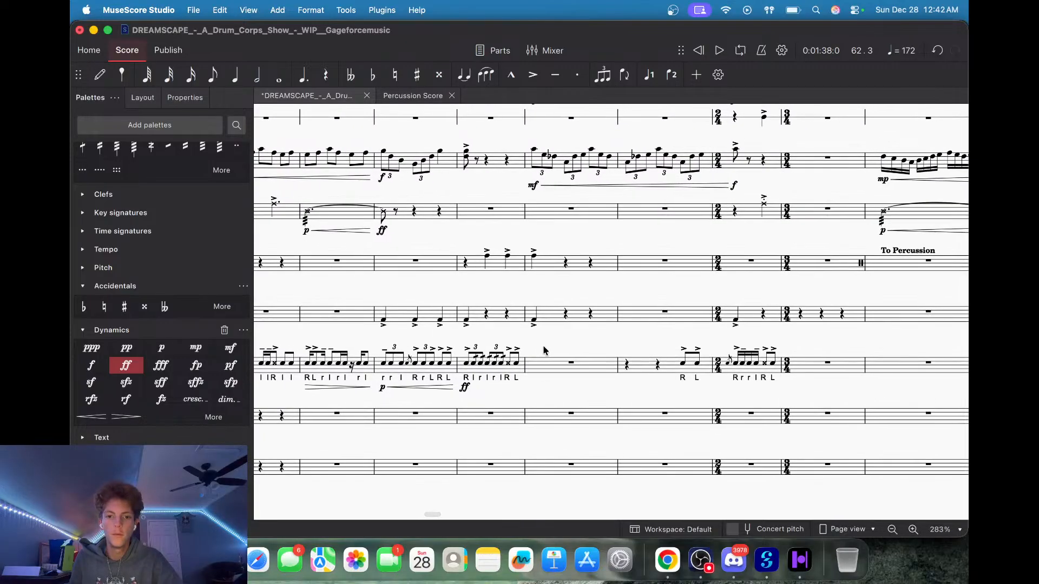
pyautogui.scroll(5, 544, 350)
pyautogui.click(542, 379)
pyautogui.scroll(-2, 545, 349)
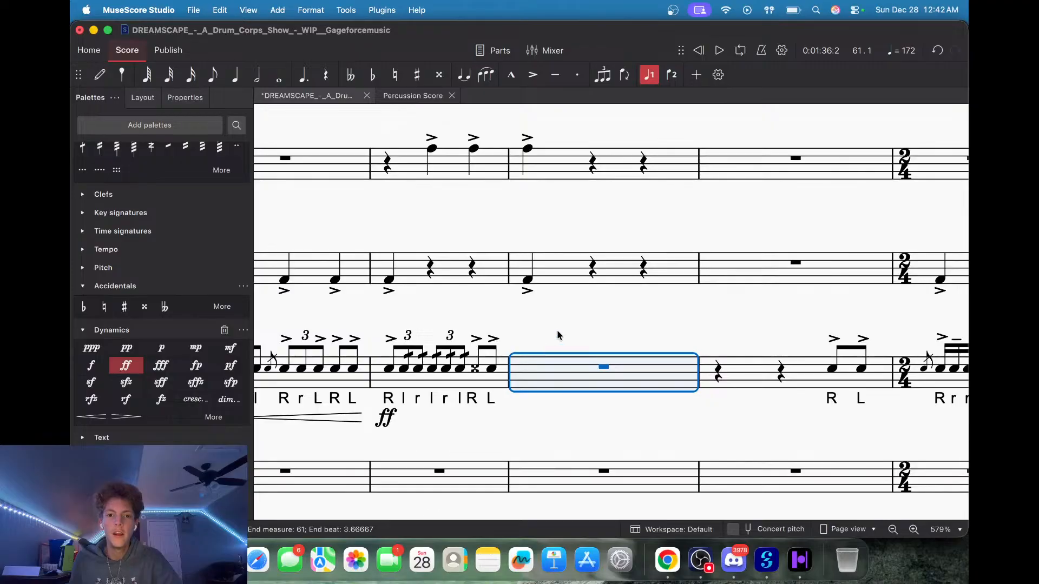
pyautogui.moveTo(557, 329); pyautogui.dragTo(519, 339)
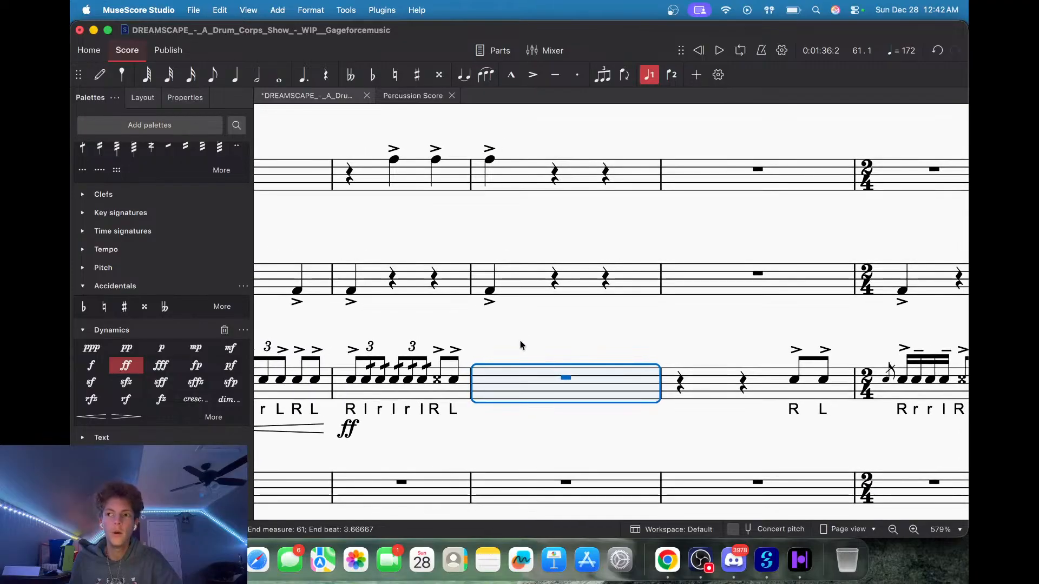
pyautogui.scroll(-2, 443, 346)
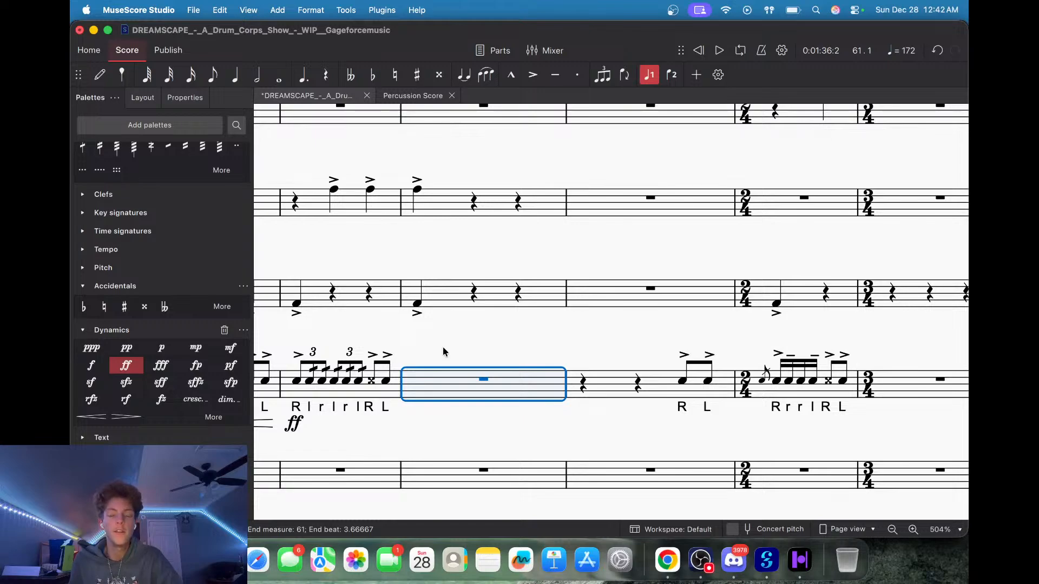
pyautogui.click(238, 76)
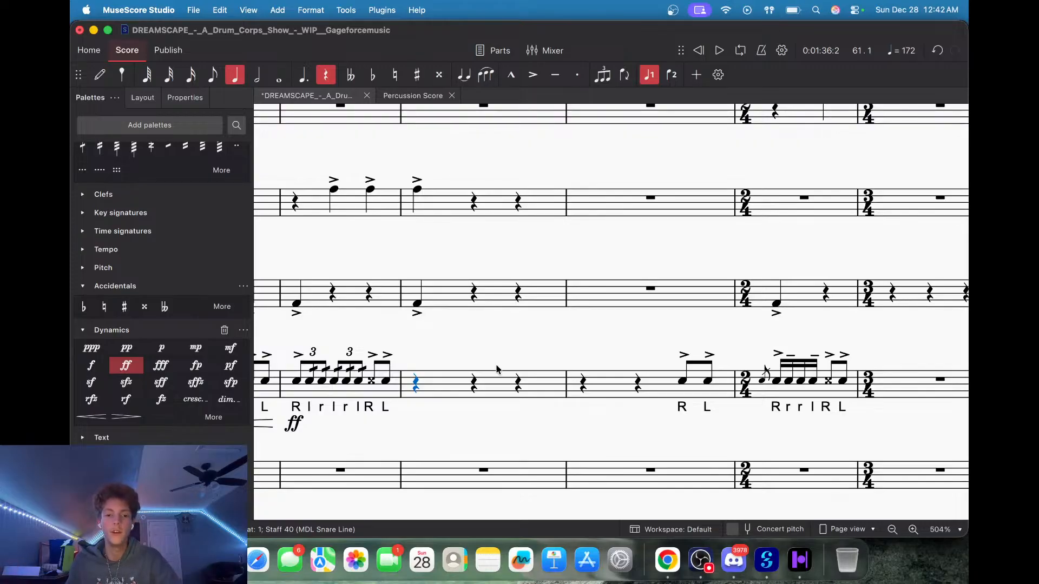
# Look back at the battery parts on the preceding page and examine the staves around snare line measure 61.
pyautogui.scroll(-3, 496, 366)
pyautogui.moveTo(521, 364); pyautogui.dragTo(706, 414)
pyautogui.moveTo(544, 399); pyautogui.dragTo(961, 340)
pyautogui.moveTo(496, 328); pyautogui.dragTo(912, 270)
pyautogui.moveTo(532, 330); pyautogui.dragTo(834, 318)
pyautogui.moveTo(749, 318); pyautogui.dragTo(610, 389)
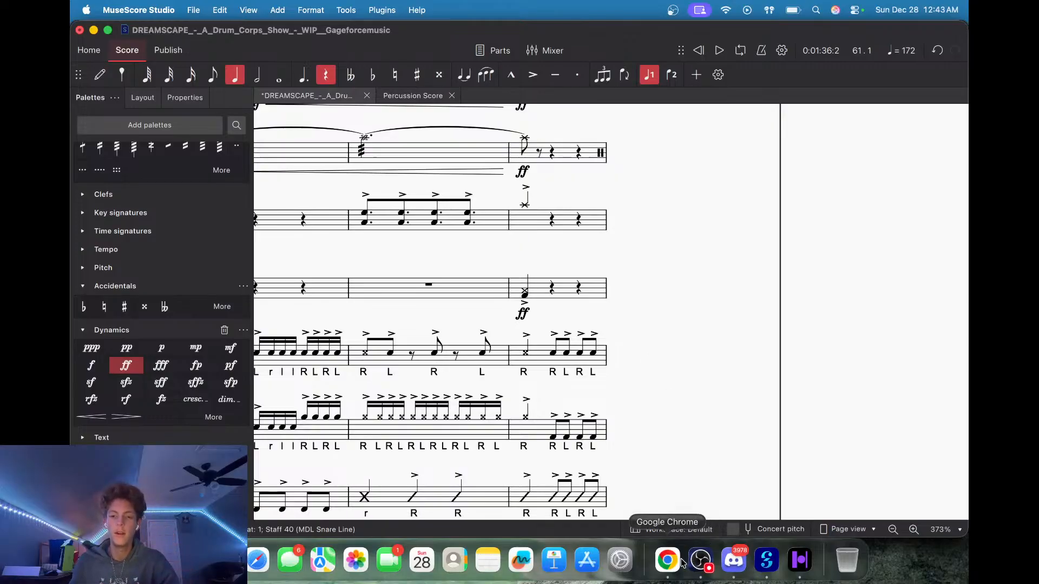
pyautogui.hscroll(10, 712, 403)
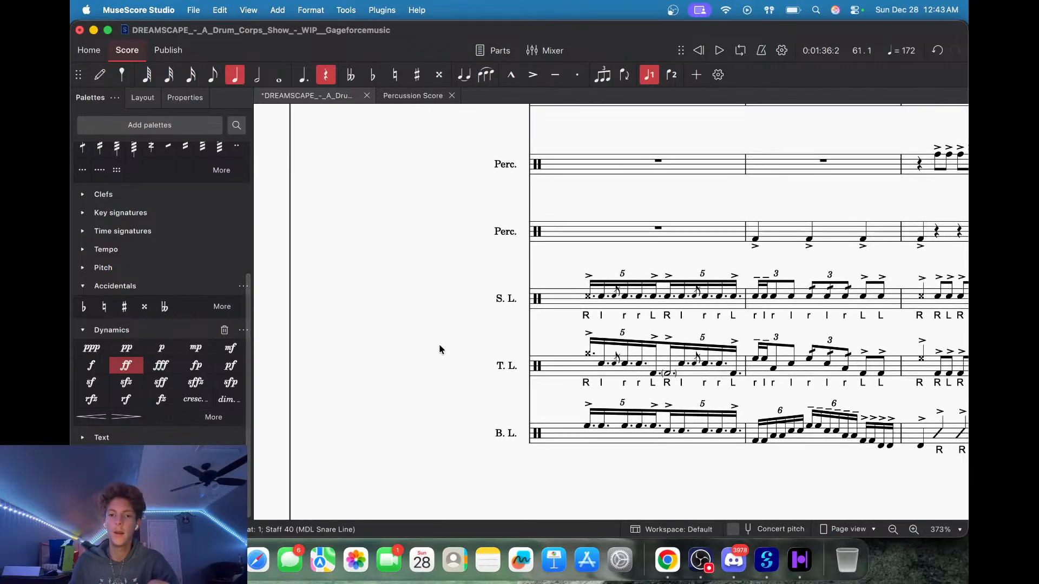
pyautogui.hscroll(10, 674, 487)
pyautogui.scroll(-2, 541, 476)
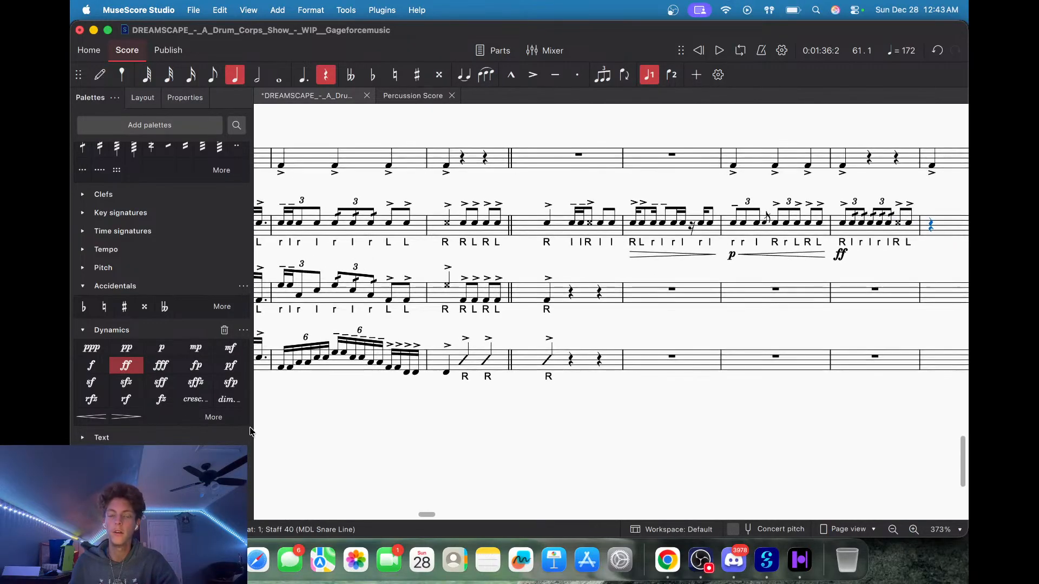
pyautogui.hscroll(6, 625, 422)
pyautogui.scroll(1, 625, 422)
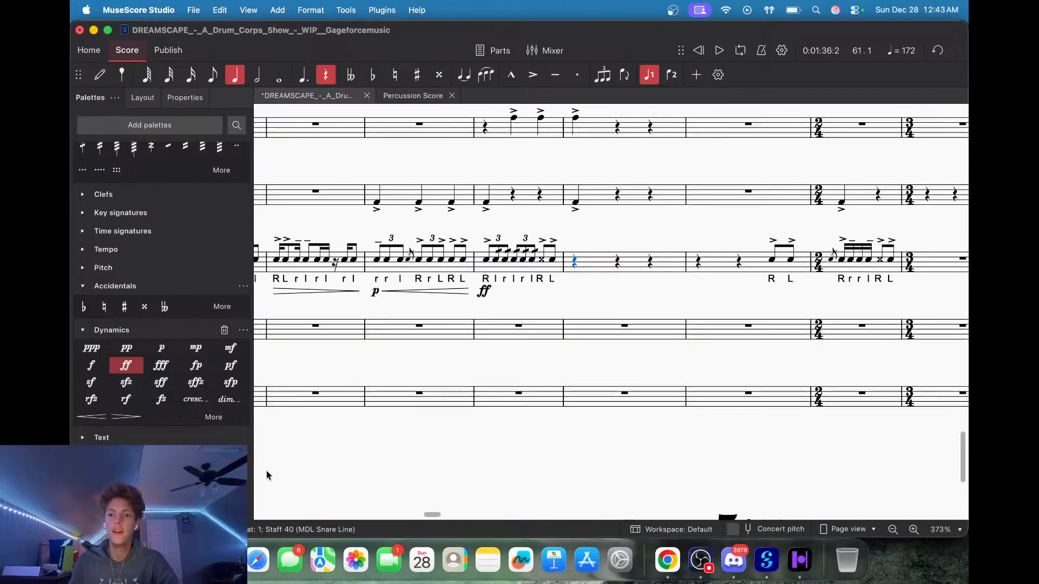
pyautogui.hscroll(8, 434, 326)
pyautogui.scroll(1, 434, 327)
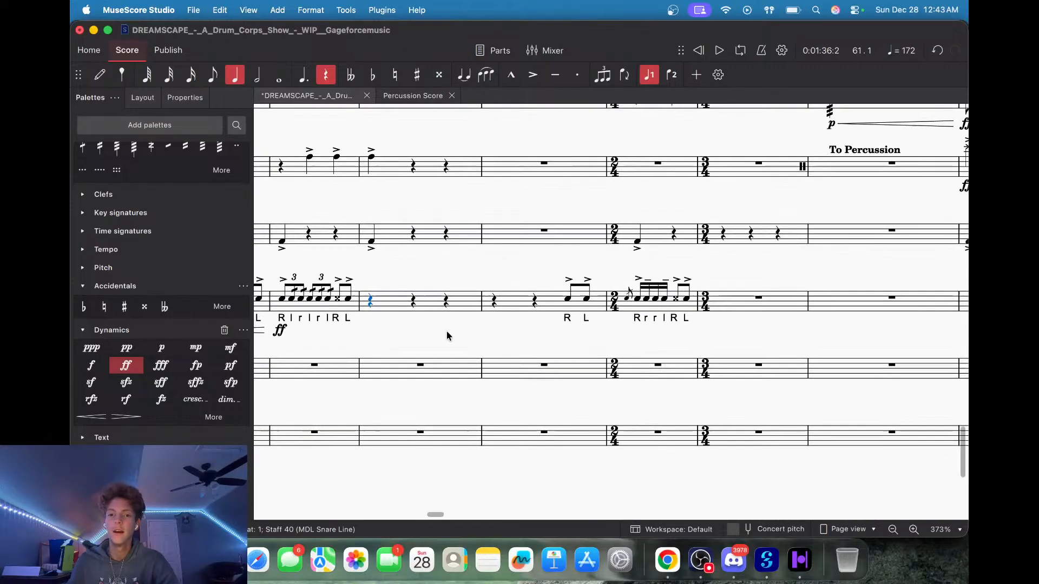
pyautogui.hscroll(-4, 543, 365)
pyautogui.scroll(1, 543, 365)
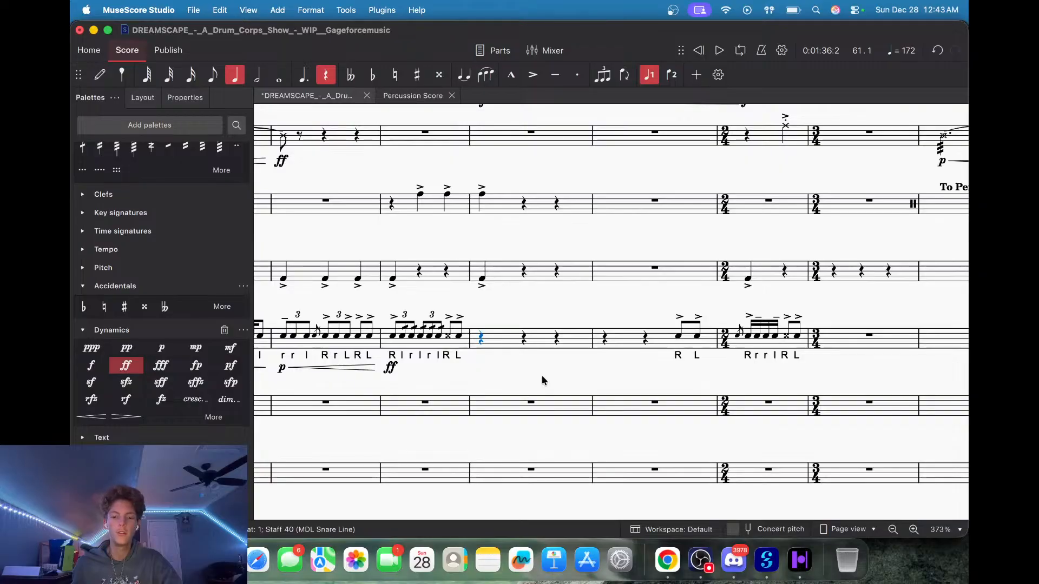
pyautogui.hscroll(-5, 557, 378)
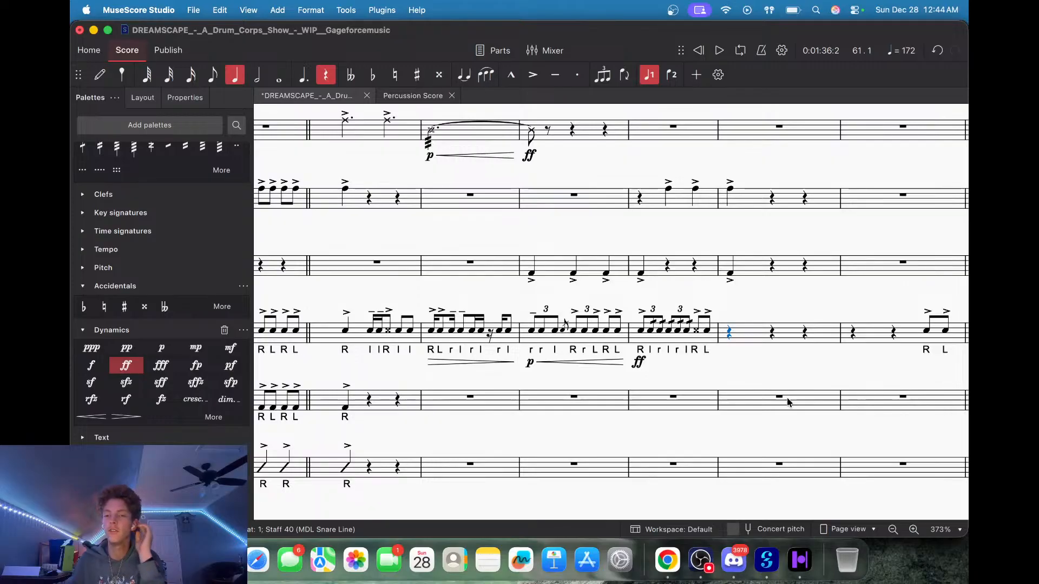
pyautogui.hscroll(3, 781, 369)
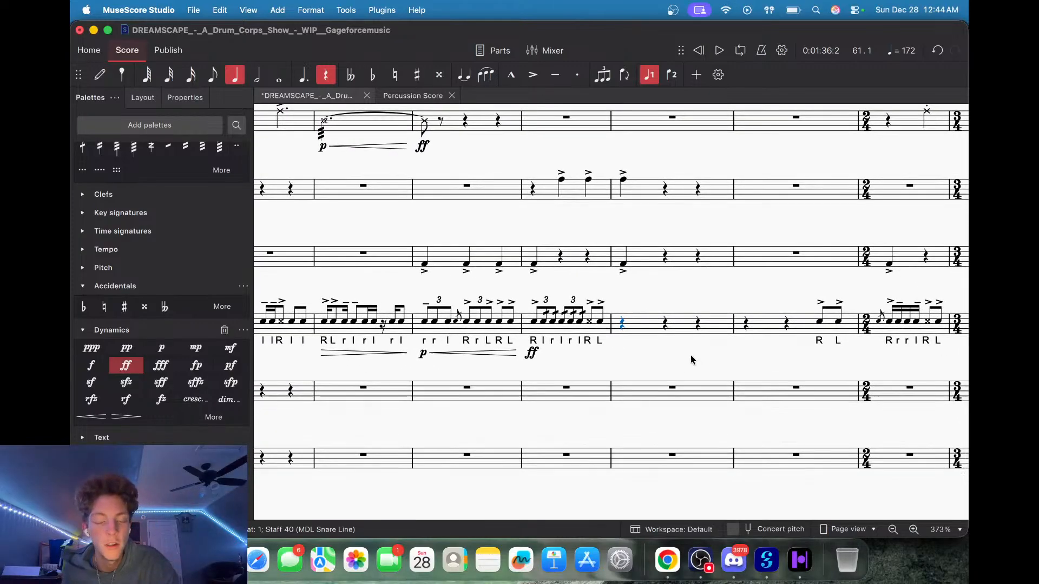
pyautogui.scroll(10, 668, 287)
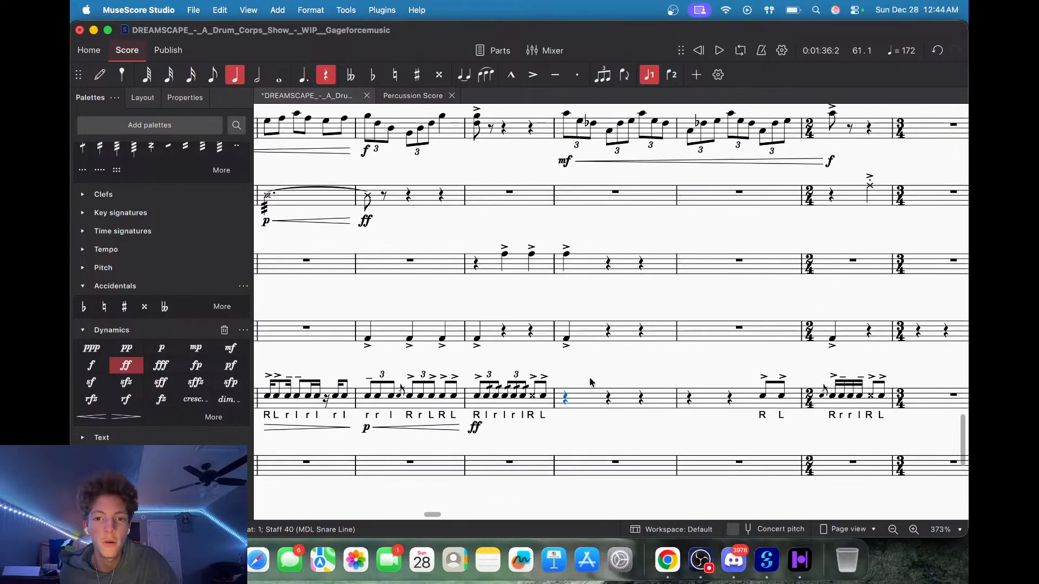
pyautogui.scroll(4, 594, 383)
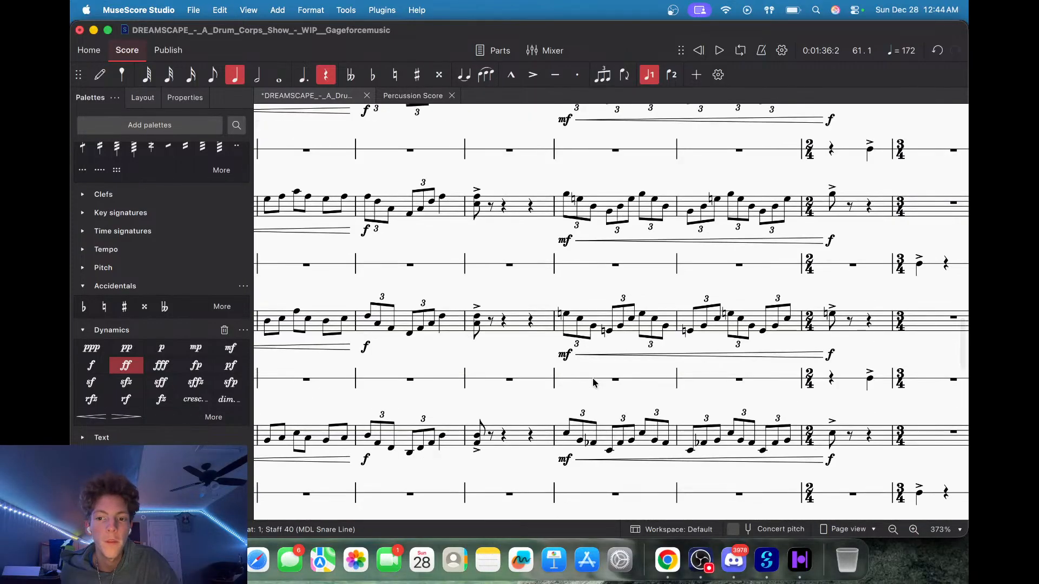
pyautogui.scroll(-6, 594, 383)
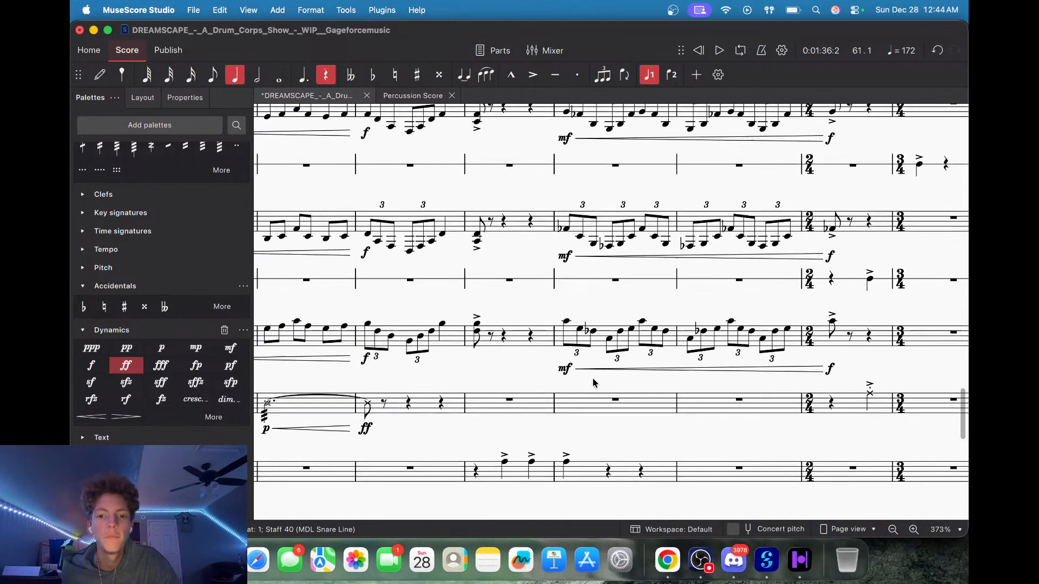
pyautogui.click(667, 562)
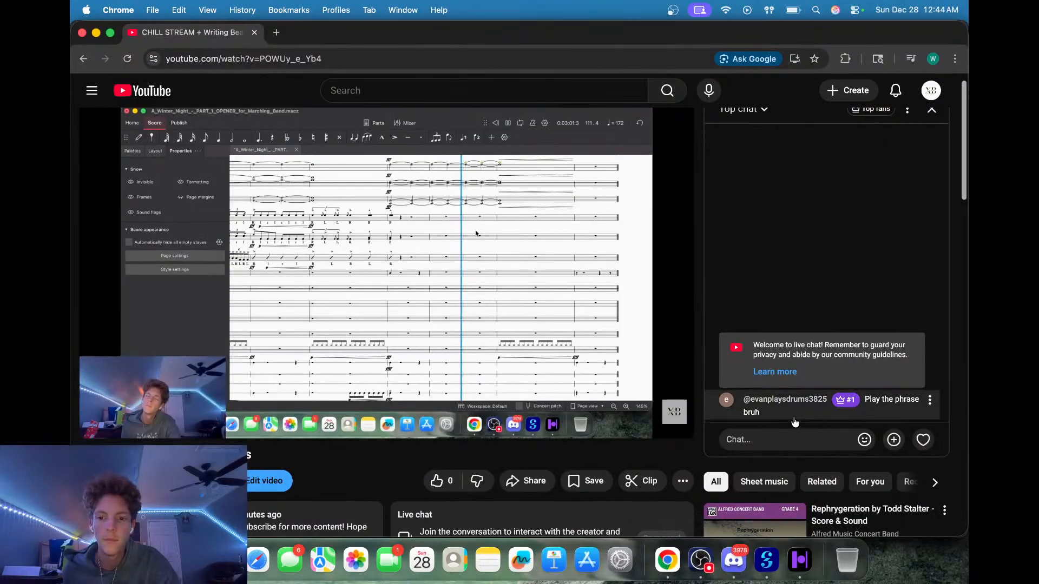
pyautogui.click(767, 562)
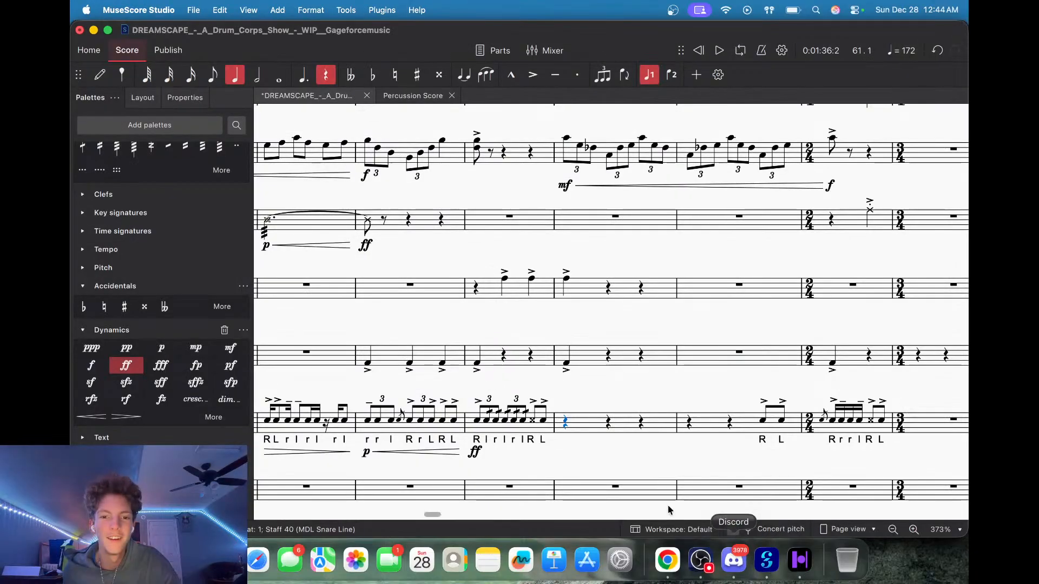
# Turn the rests on beats 1 and 2 of measure 61 in the snare line into eighth-note triplets and fill them with six snare notes.
pyautogui.click(608, 415)
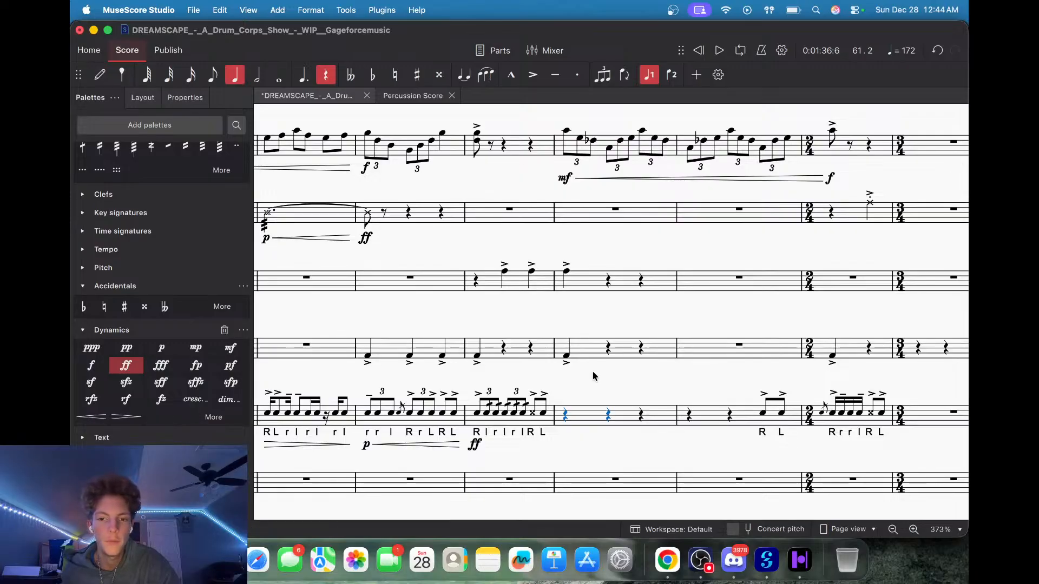
pyautogui.hotkey('ctrl', '3')
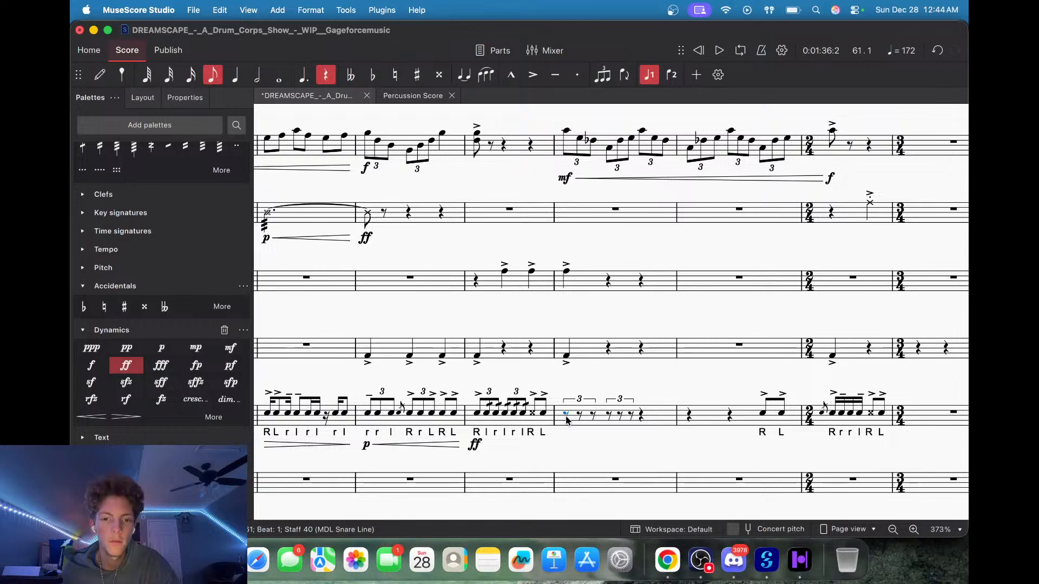
pyautogui.press('n')
pyautogui.press('a')
pyautogui.press('a')
pyautogui.press('a')
pyautogui.press('a')
pyautogui.press('a')
pyautogui.press('a')
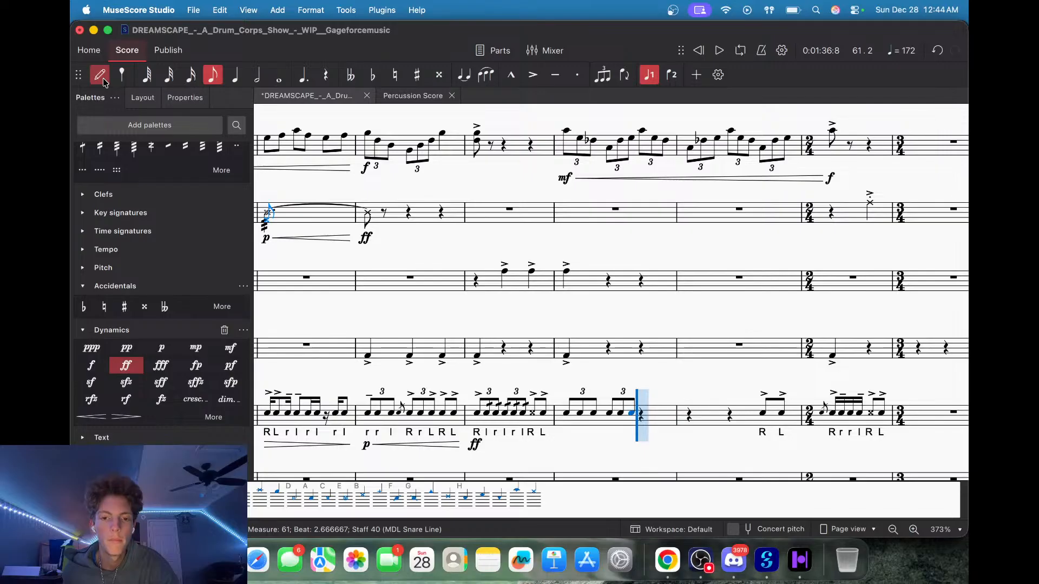
pyautogui.click(104, 82)
# Add eighth-note triplets of snare notes on beat 3 of measure 61 and beat 1 of measure 62.
pyautogui.click(641, 415)
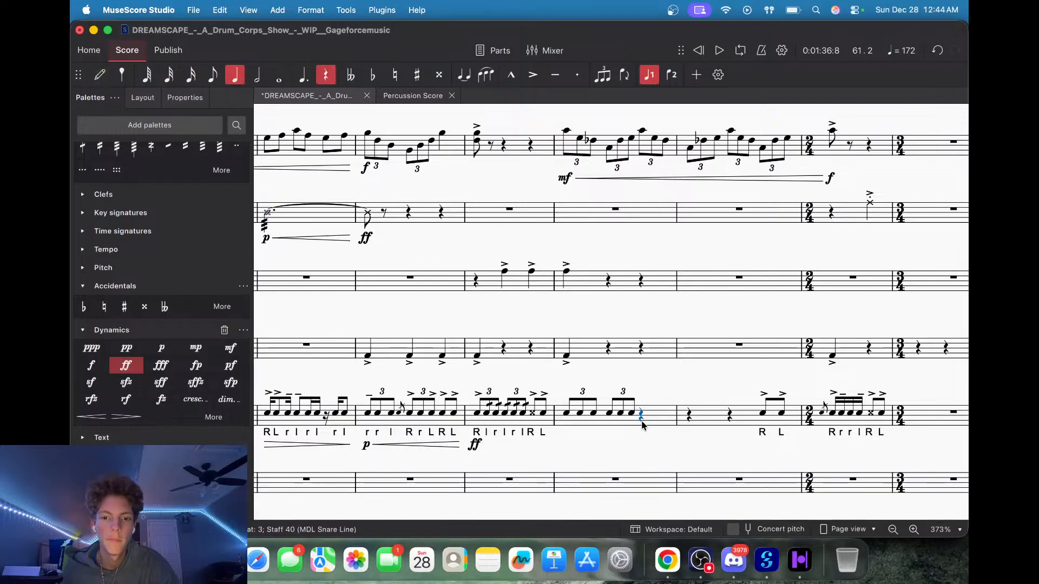
pyautogui.keyDown('super'); pyautogui.click(689, 415); pyautogui.keyUp('super')
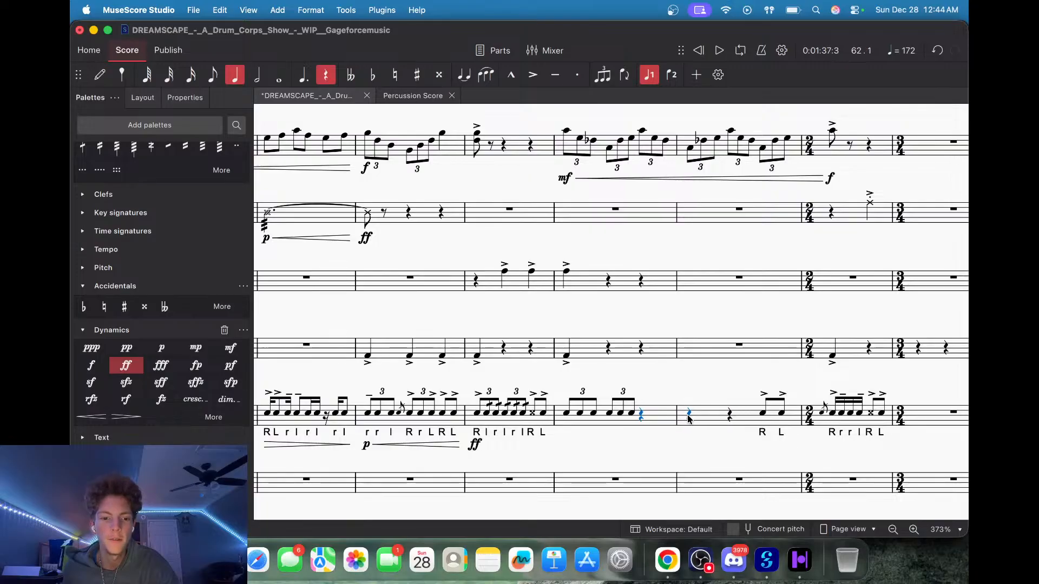
pyautogui.press('super+3')
pyautogui.click(641, 420)
pyautogui.press('n')
pyautogui.press('a')
pyautogui.press('a')
pyautogui.press('a')
pyautogui.press('a')
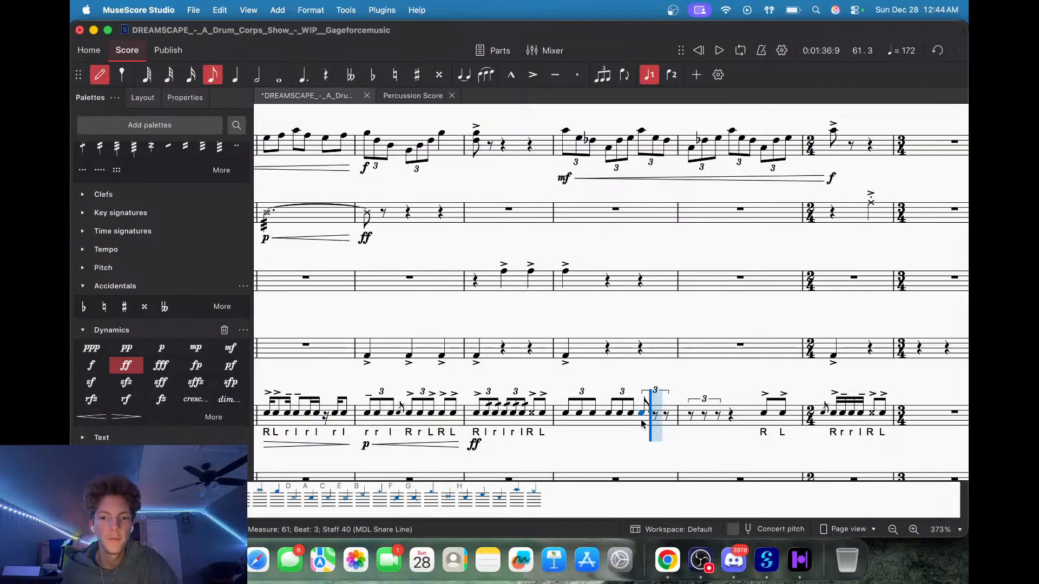
pyautogui.press('a')
pyautogui.press('a')
pyautogui.press('Escape')
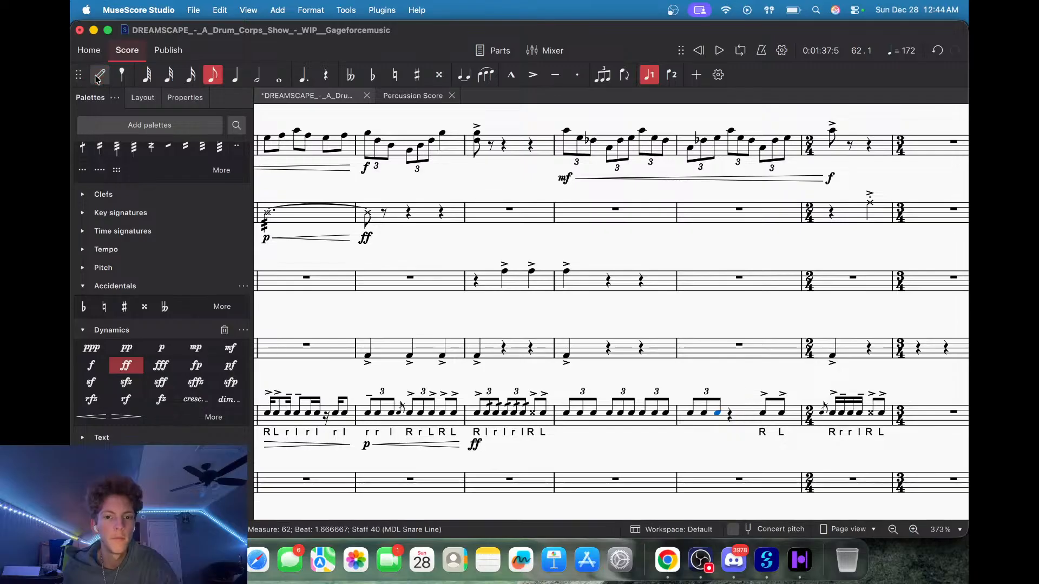
# Add an accent to the first snare note of measure 61 and set its placement to Above.
pyautogui.click(567, 415)
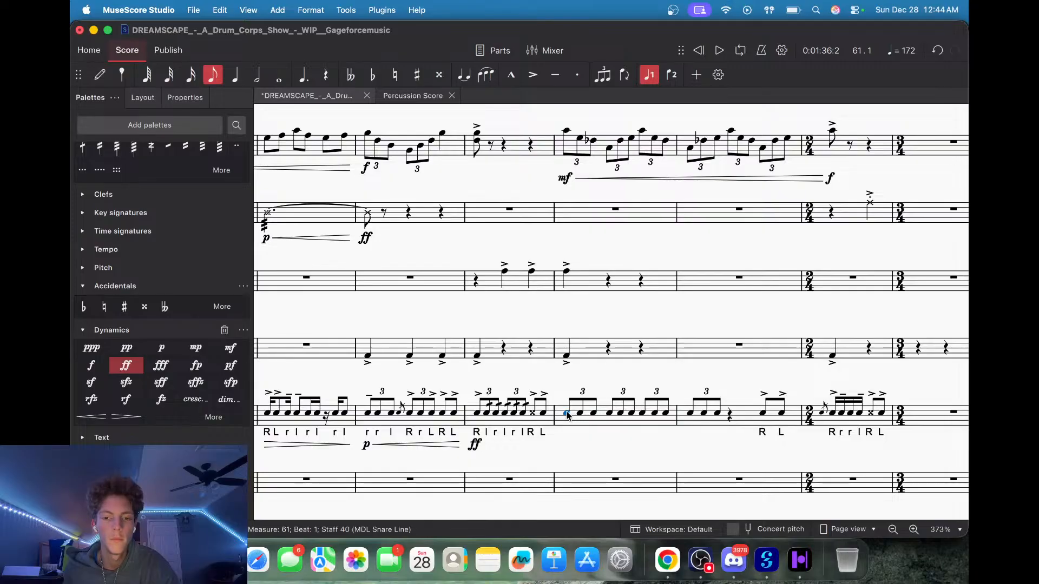
pyautogui.scroll(5, 100, 190)
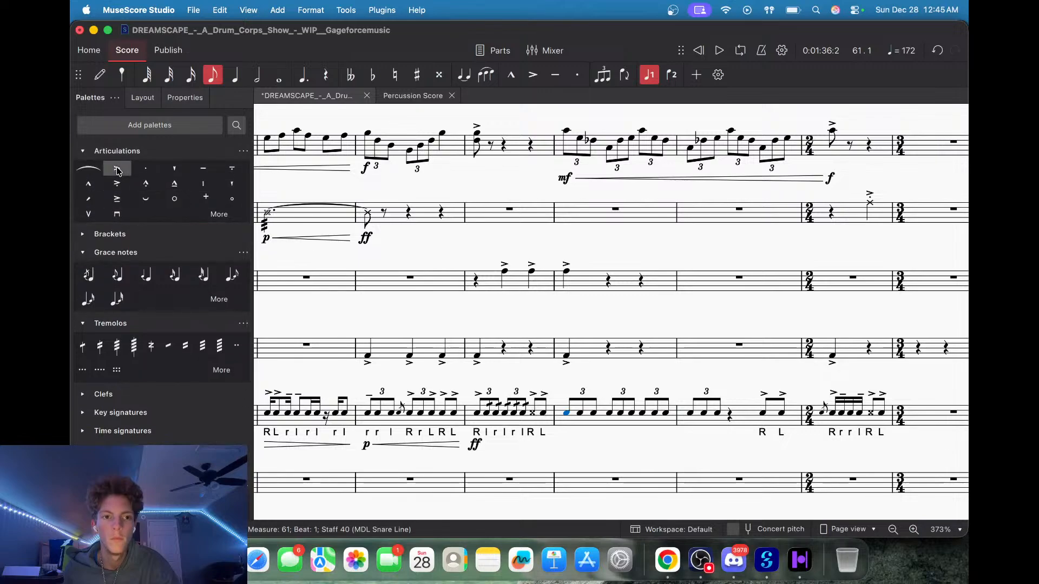
pyautogui.click(118, 171)
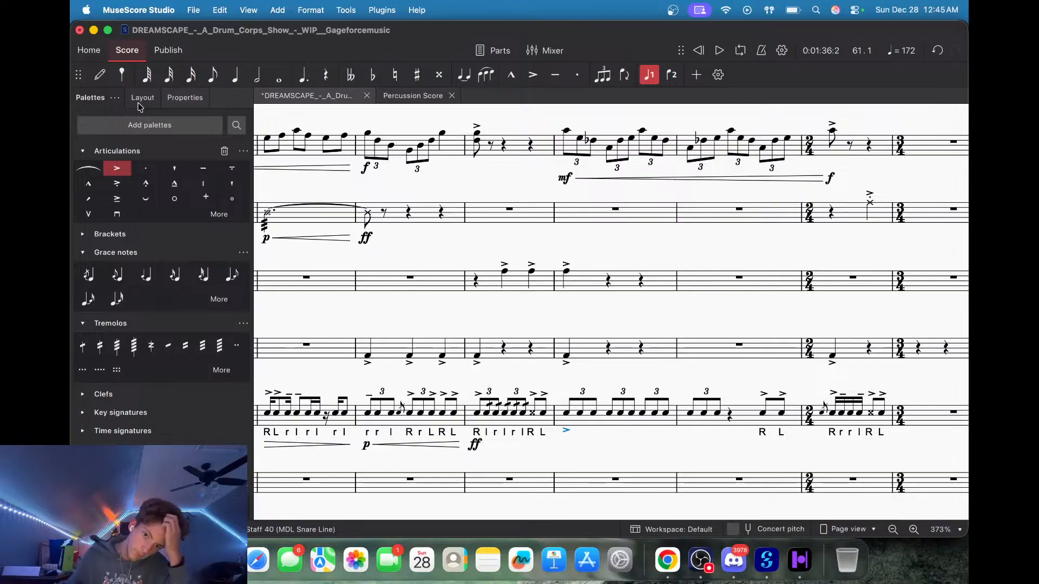
pyautogui.click(171, 100)
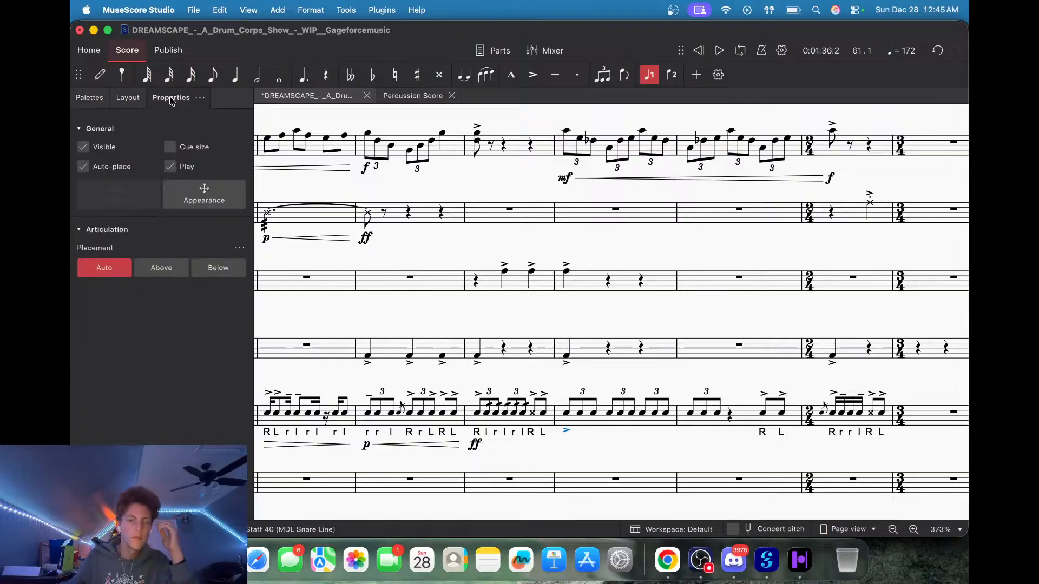
pyautogui.click(89, 98)
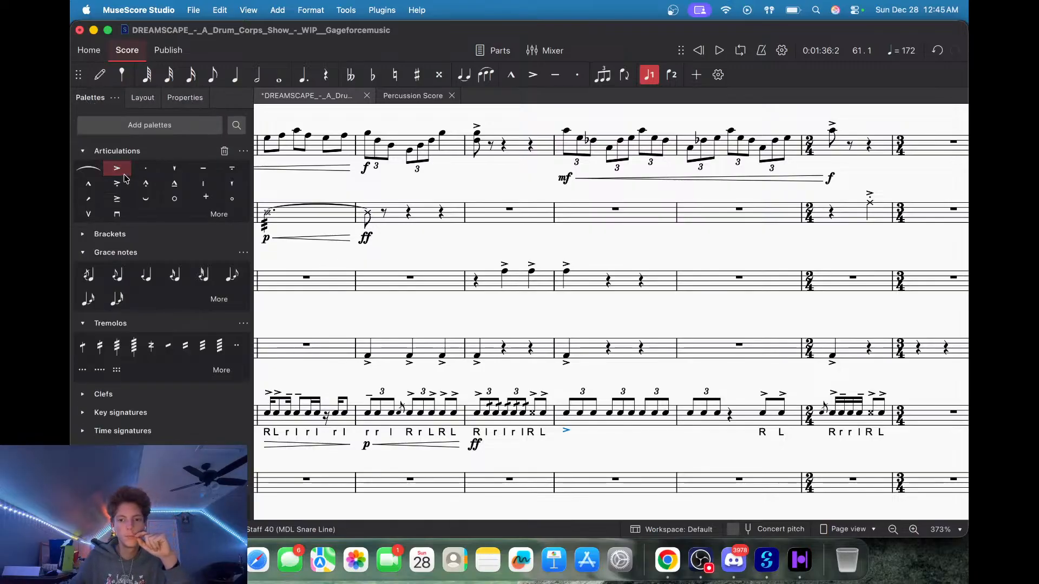
pyautogui.click(143, 99)
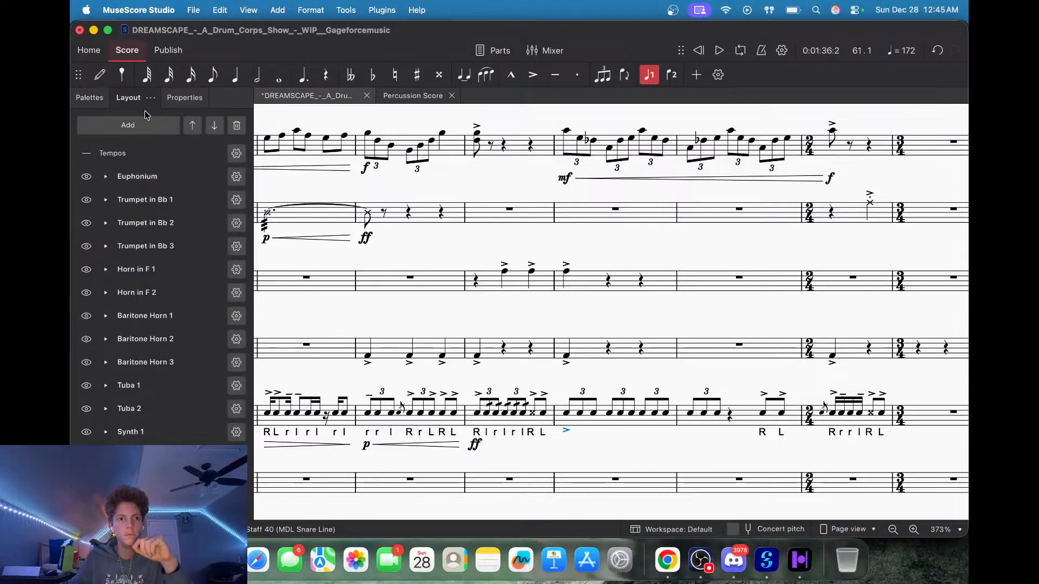
pyautogui.click(173, 99)
pyautogui.click(162, 268)
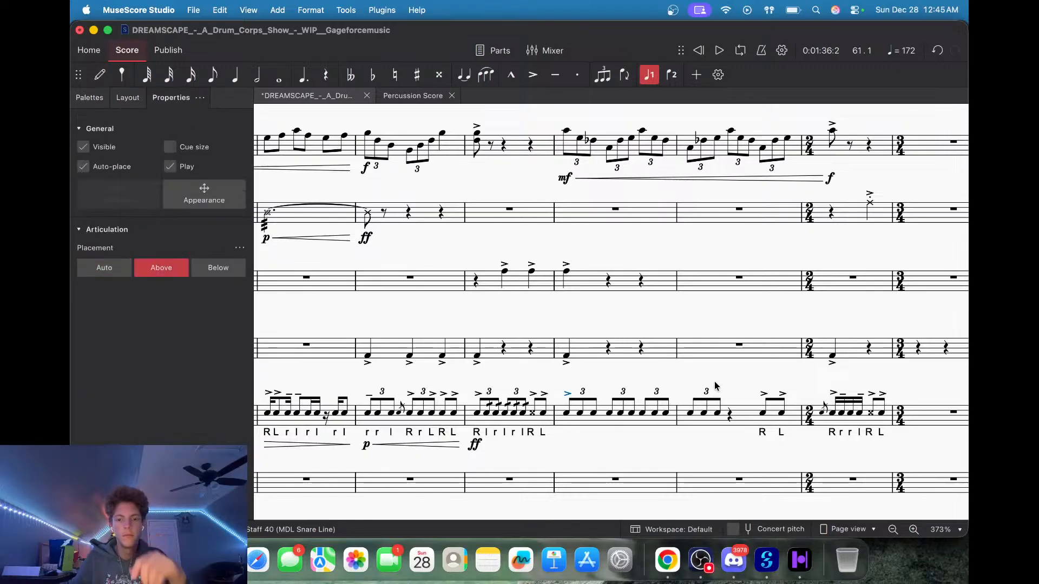
# Add single-slash tremolos to the middle notes of the first two snare triplets in measure 61.
pyautogui.click(581, 413)
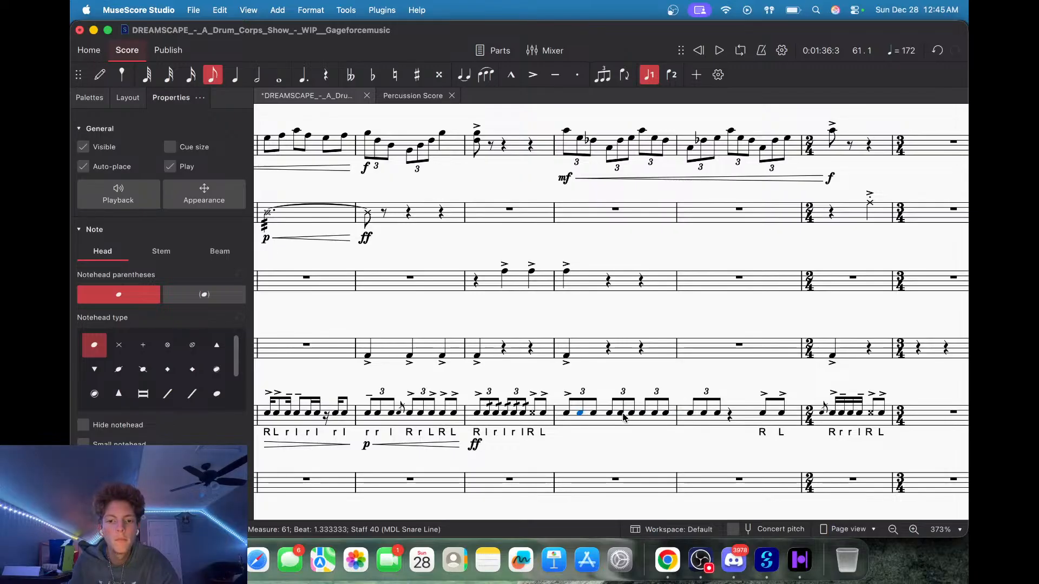
pyautogui.click(88, 102)
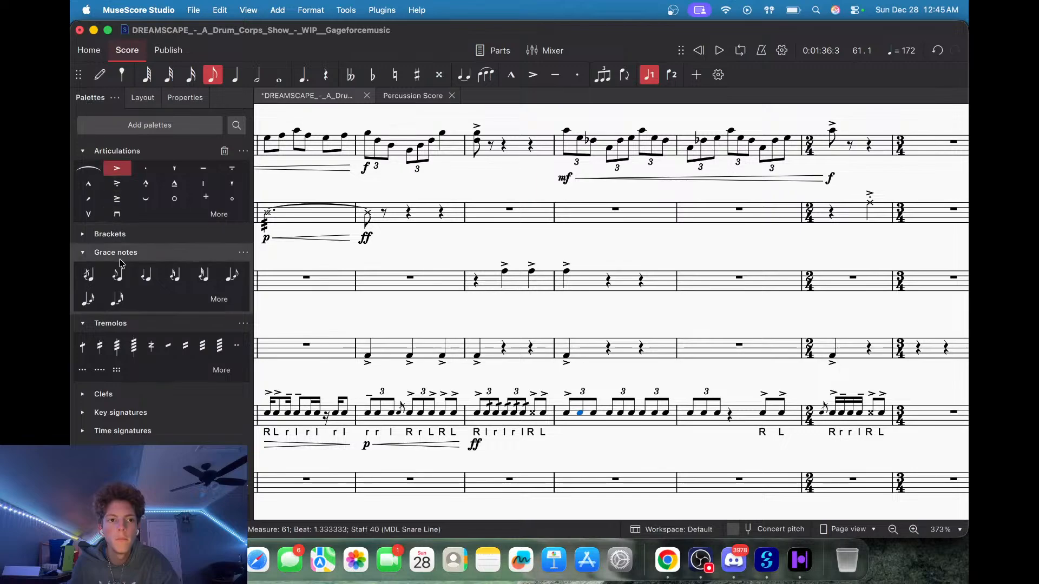
pyautogui.click(616, 417)
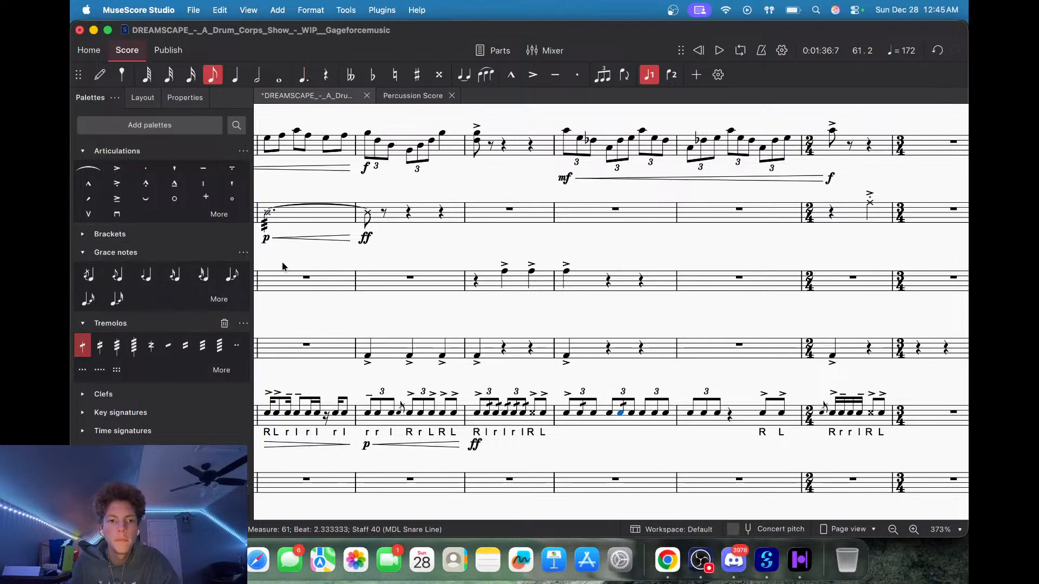
# Accent the middle note of the beat 2 snare triplet in measure 61, with the accent placed above.
pyautogui.click(116, 168)
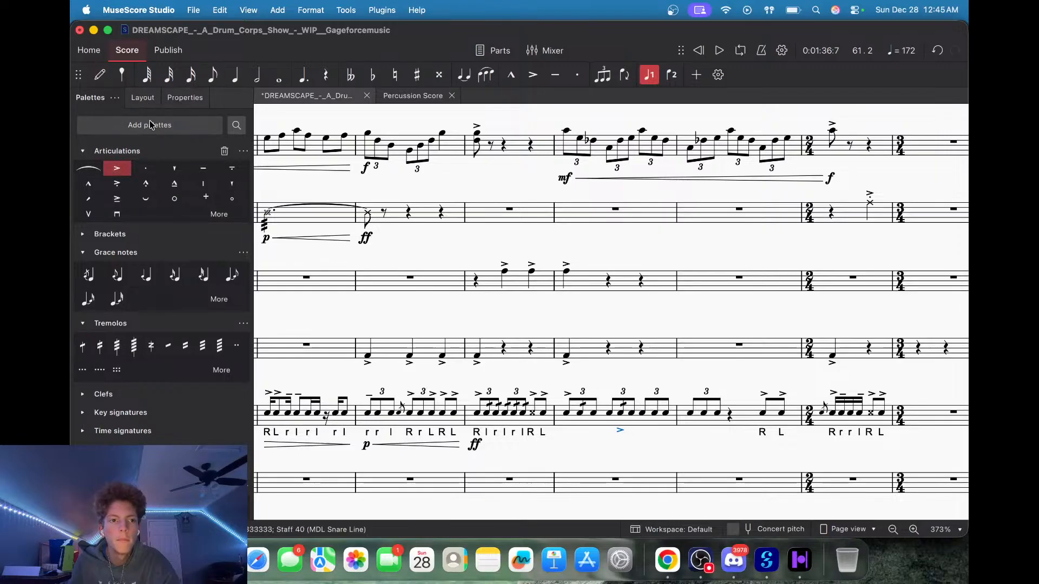
pyautogui.click(180, 99)
pyautogui.click(154, 274)
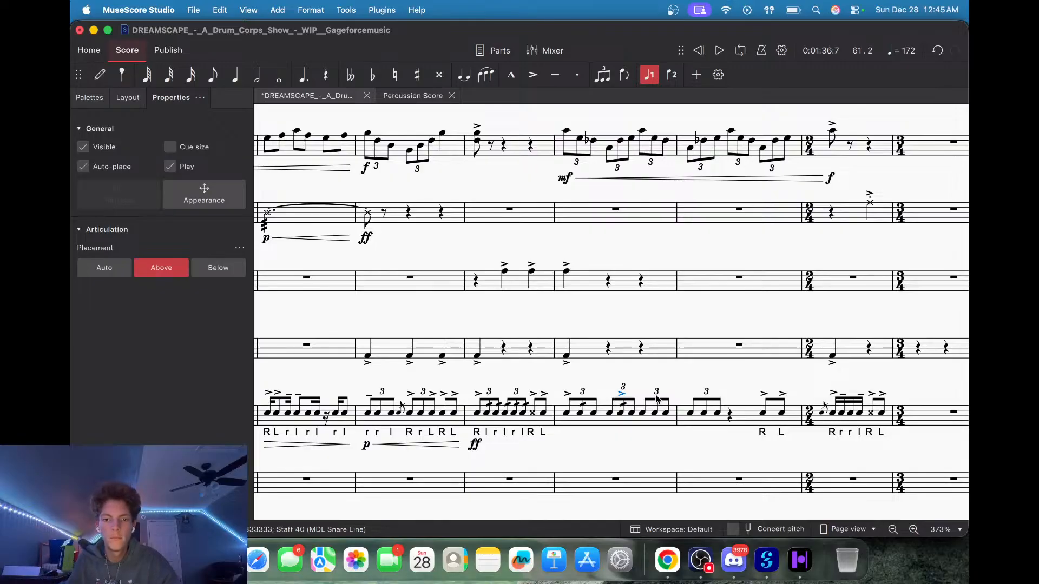
# Add accents to the first snare notes of the triplets on beat 3 of measure 61 and beat 1 of measure 62.
pyautogui.click(644, 413)
pyautogui.keyDown('super'); pyautogui.click(690, 414); pyautogui.keyUp('super')
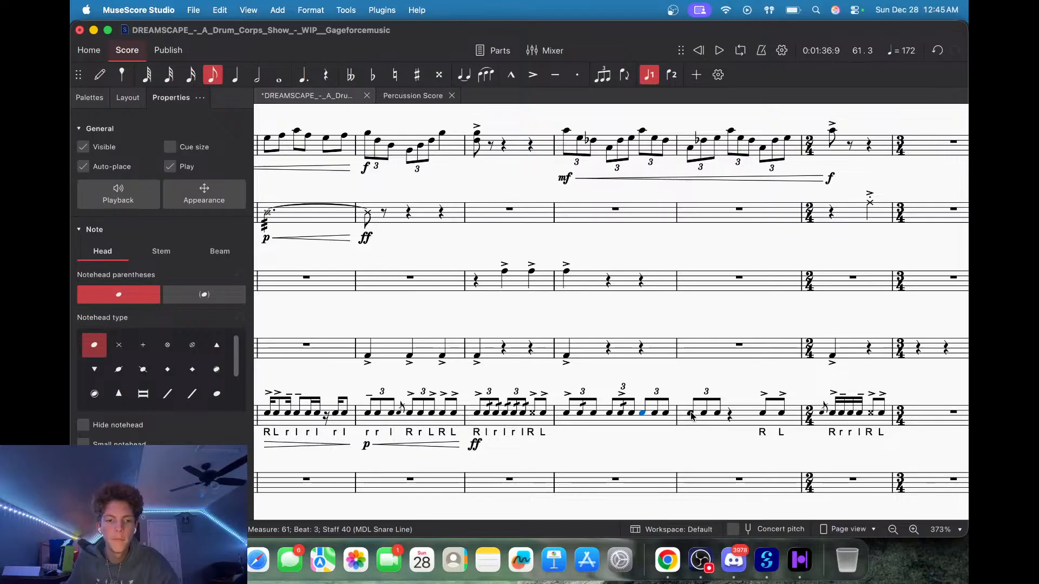
pyautogui.click(90, 97)
pyautogui.click(117, 168)
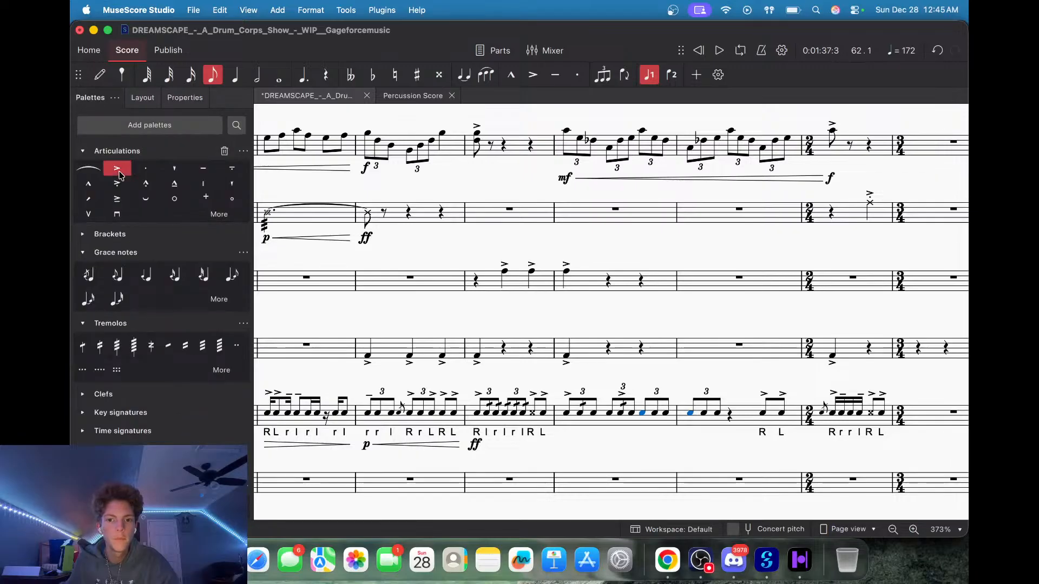
pyautogui.click(643, 413)
pyautogui.keyDown('super'); pyautogui.click(691, 414); pyautogui.keyUp('super')
pyautogui.click(185, 97)
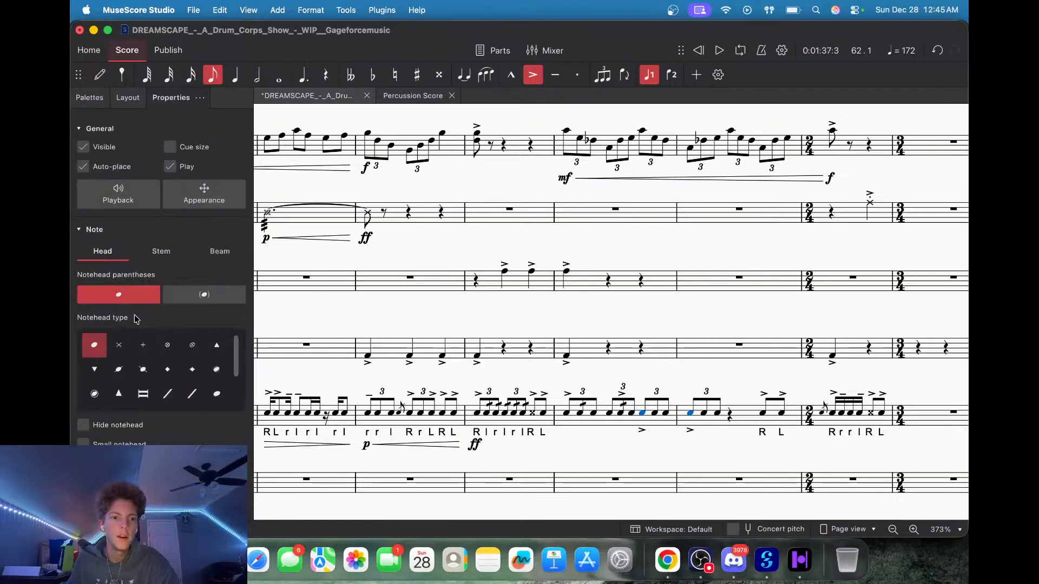
# Add acciaccatura grace notes before the two newly accented snare notes and single-slash tremolos to the middle notes of their triplets.
pyautogui.click(89, 98)
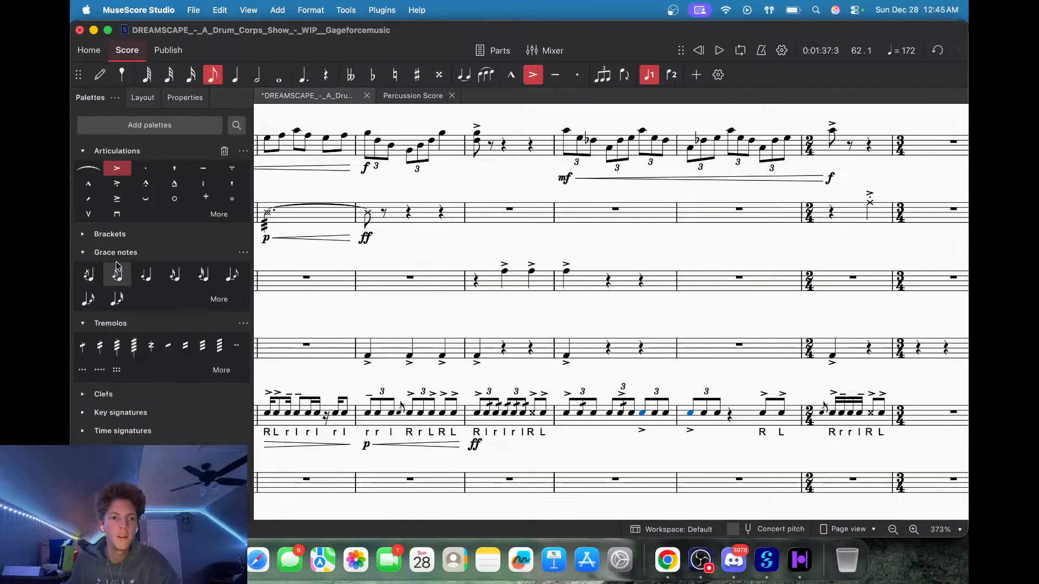
pyautogui.click(88, 275)
pyautogui.click(656, 413)
pyautogui.keyDown('super'); pyautogui.click(711, 414); pyautogui.keyUp('super')
pyautogui.click(183, 98)
pyautogui.click(91, 98)
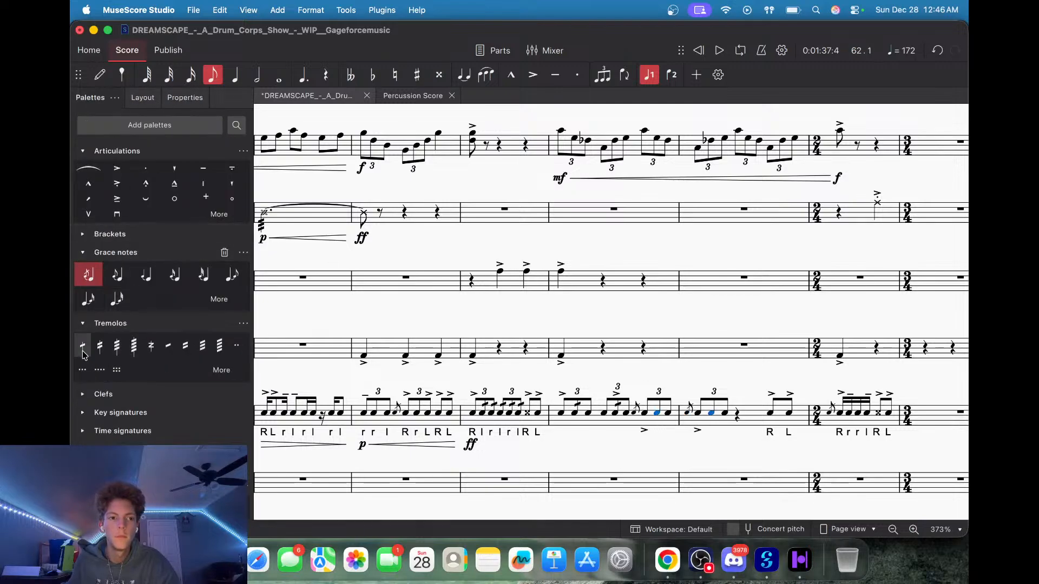
pyautogui.click(82, 347)
# Set the placement of the two accents below the snare staff in measures 61 and 62 to Above.
pyautogui.click(642, 435)
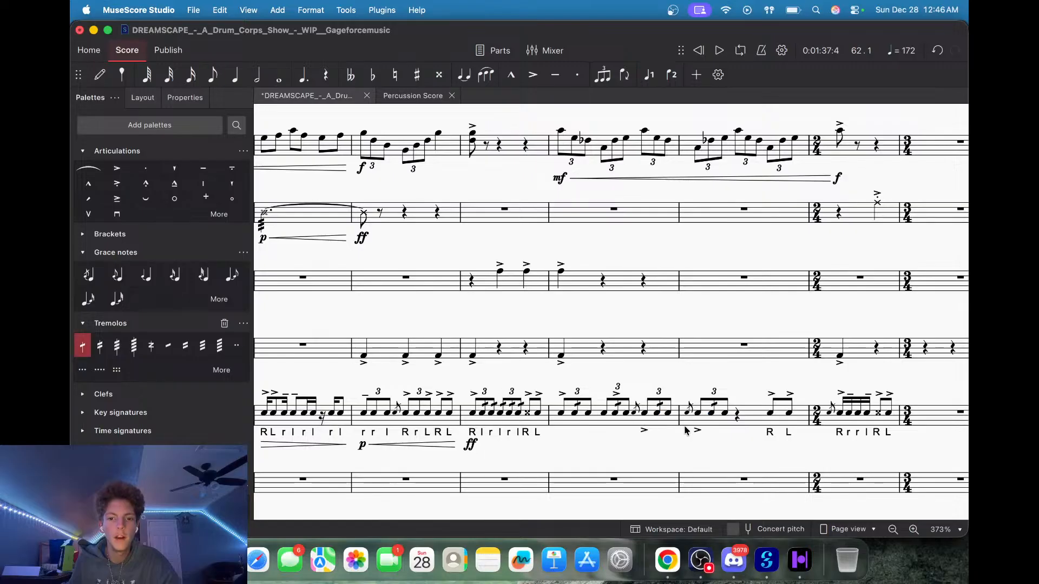
pyautogui.click(698, 430)
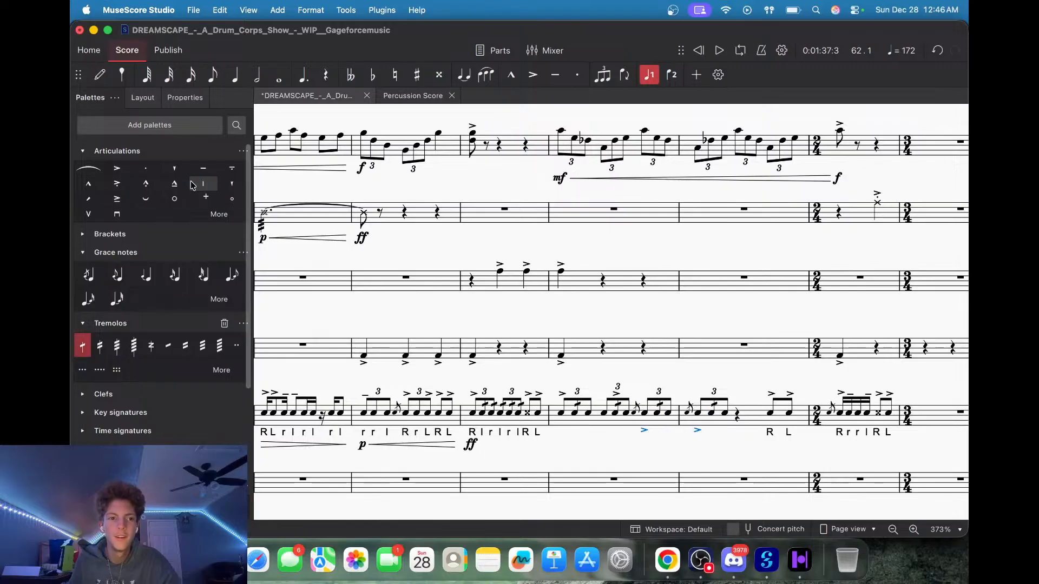
pyautogui.click(168, 98)
pyautogui.click(146, 269)
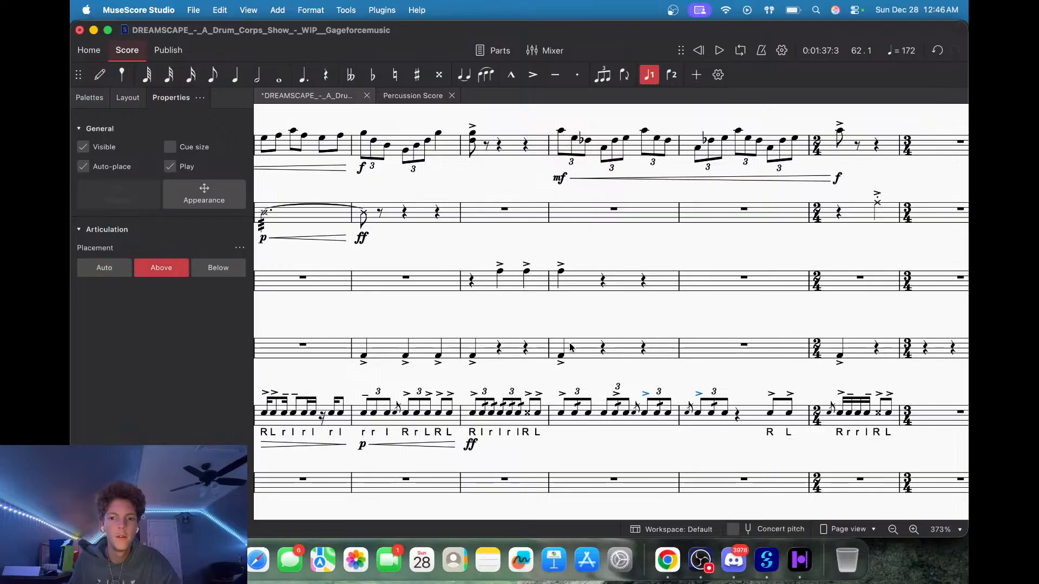
# Enter a quarter note with a cross notehead on beat 2 of measure 62 in the snare line.
pyautogui.click(738, 416)
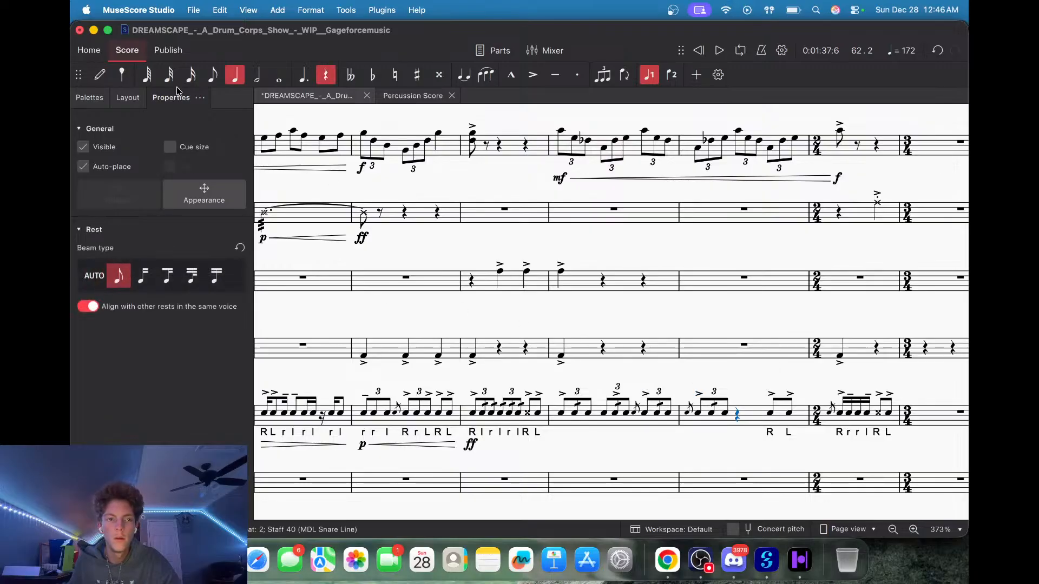
pyautogui.click(98, 80)
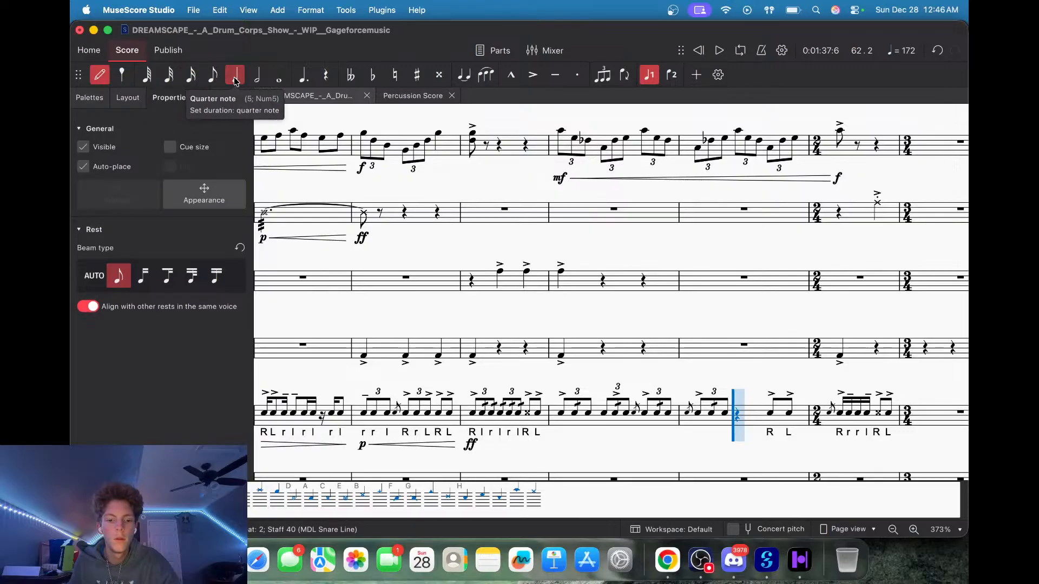
pyautogui.press('a')
pyautogui.press('super+z')
pyautogui.press('c')
pyautogui.click(99, 75)
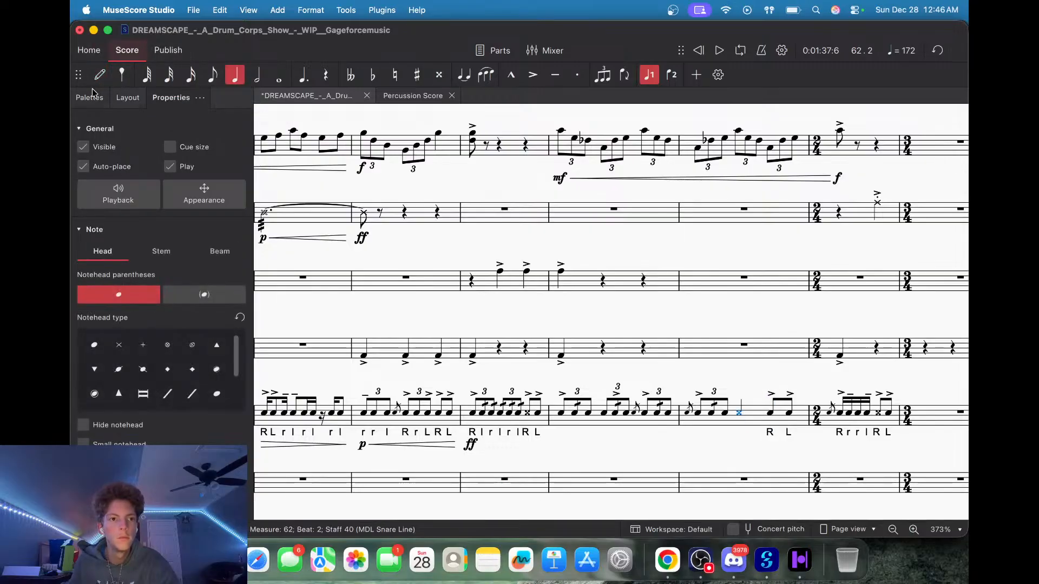
# Add an accent to the cross note on beat 2 of measure 62 in the snare line and set its placement to Above.
pyautogui.click(92, 96)
pyautogui.click(117, 168)
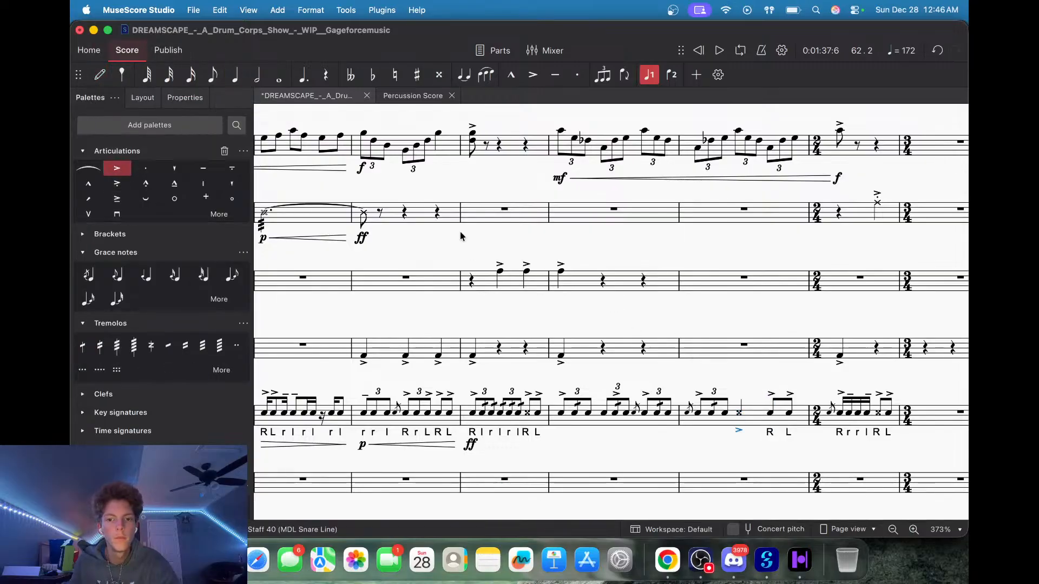
pyautogui.click(204, 98)
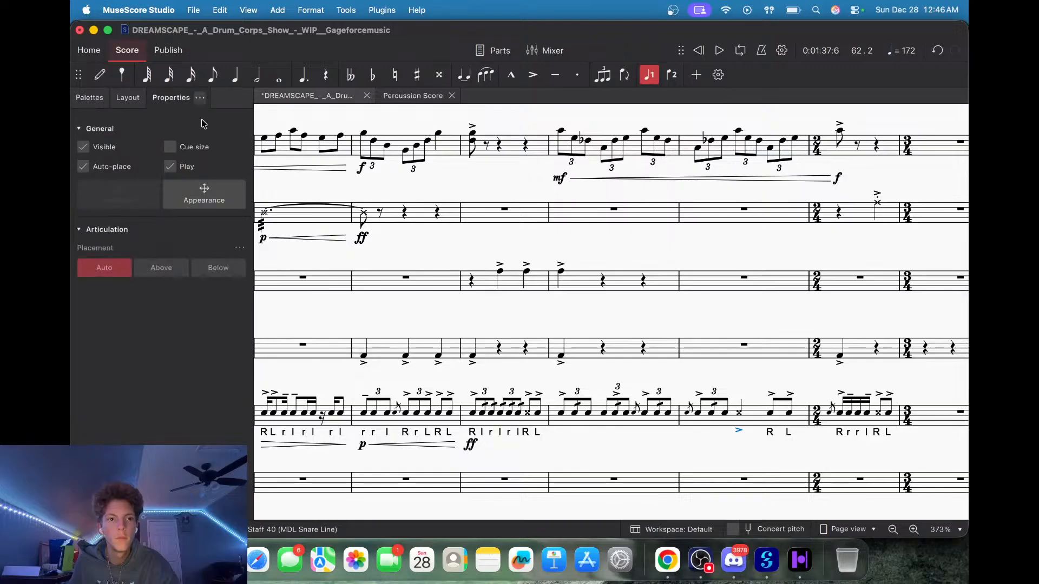
pyautogui.click(162, 267)
# Enter the sticking R l r l R l R l r under the snare notes of measure 61 and L r l R in measure 62.
pyautogui.click(563, 415)
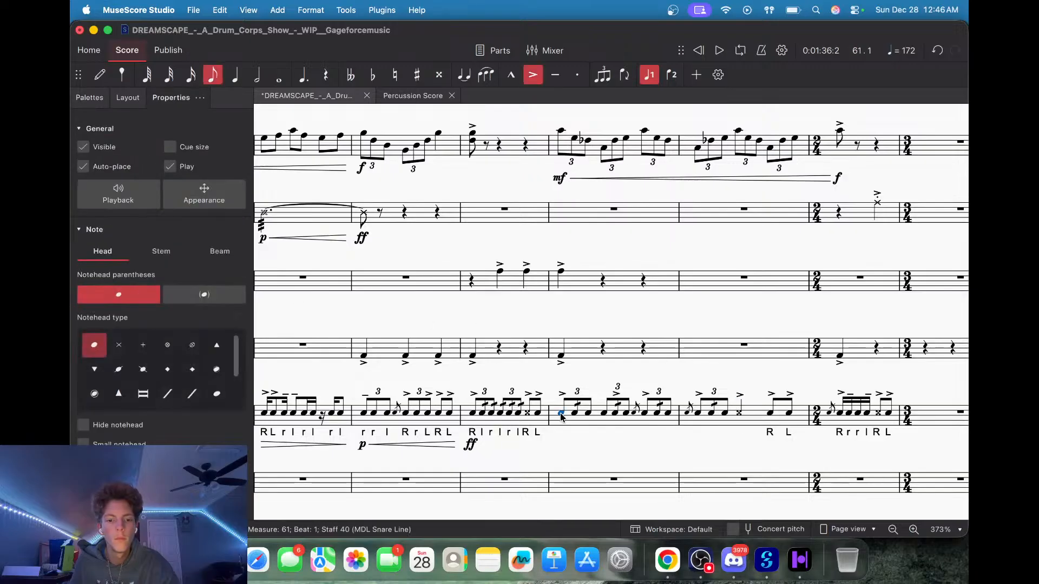
pyautogui.hotkey('alt', 's')
pyautogui.write('R l r l r l R L R ')
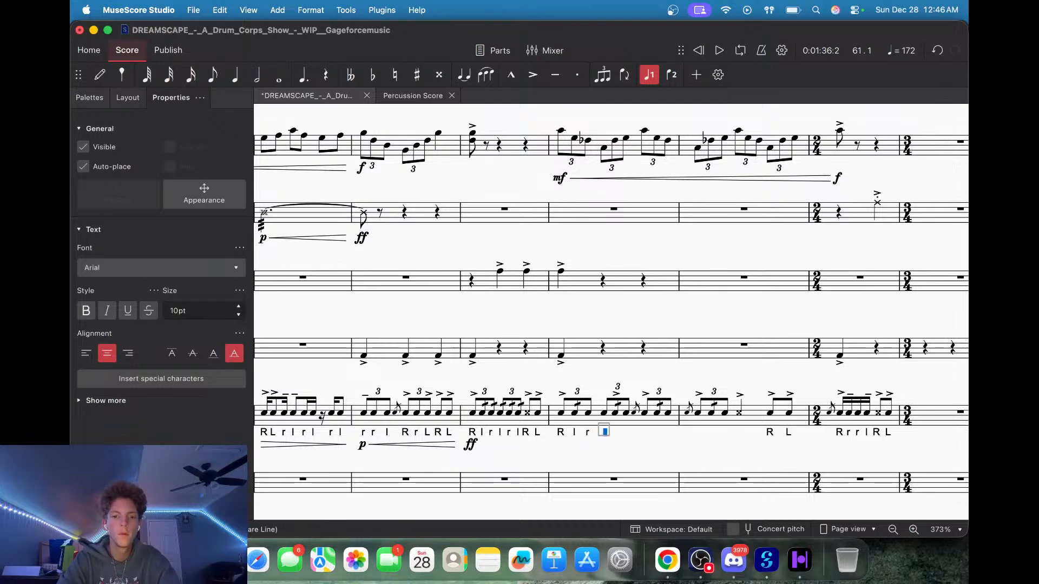
pyautogui.write('l r l R l R l r ')
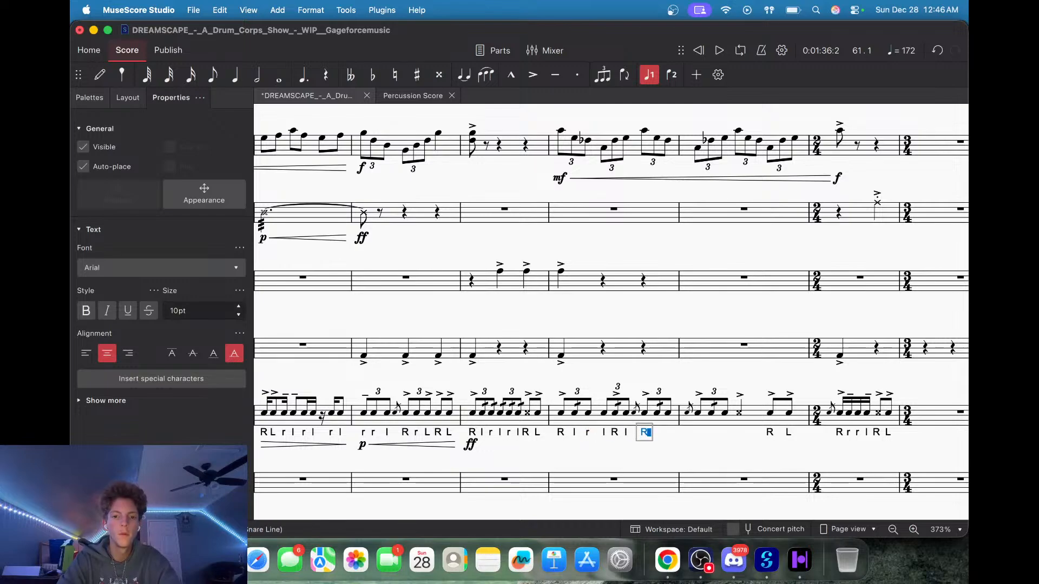
pyautogui.write('L r l ')
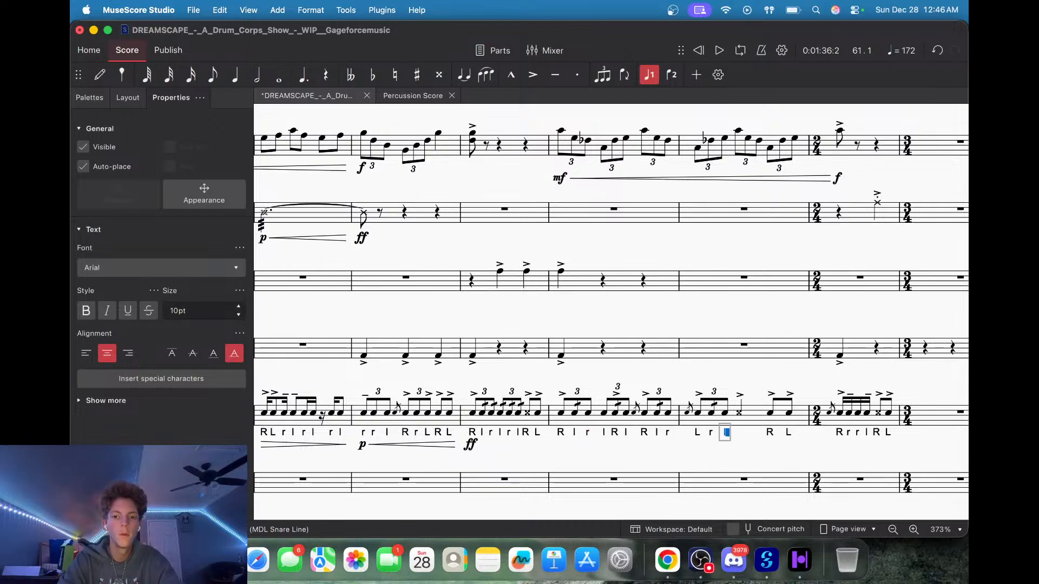
pyautogui.write('R')
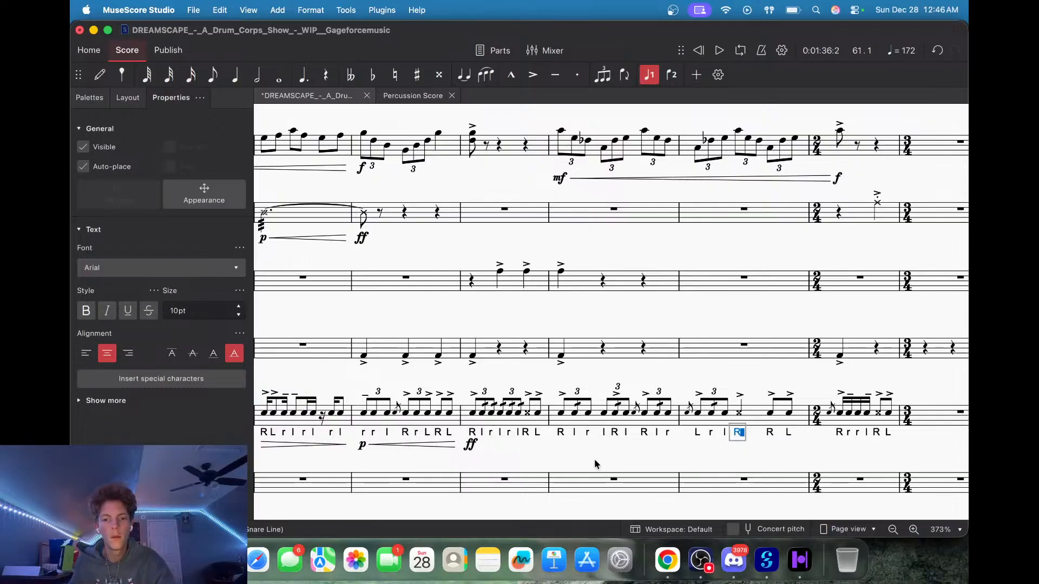
pyautogui.moveTo(594, 460); pyautogui.dragTo(744, 434)
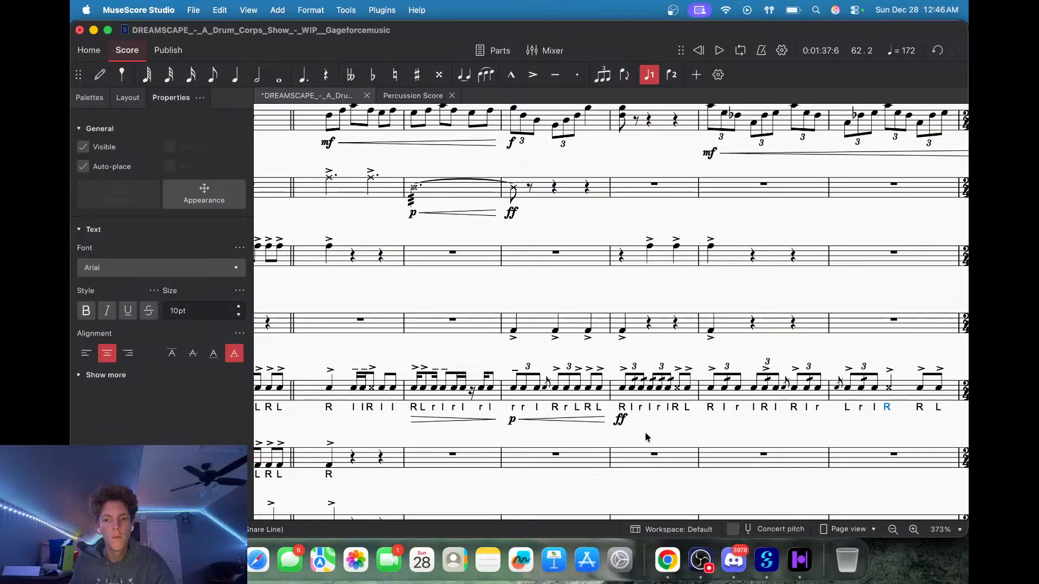
# Play back the score twice from measure 57 through the newly written snare passage to review it.
pyautogui.hscroll(-8, 649, 427)
pyautogui.scroll(-1, 650, 427)
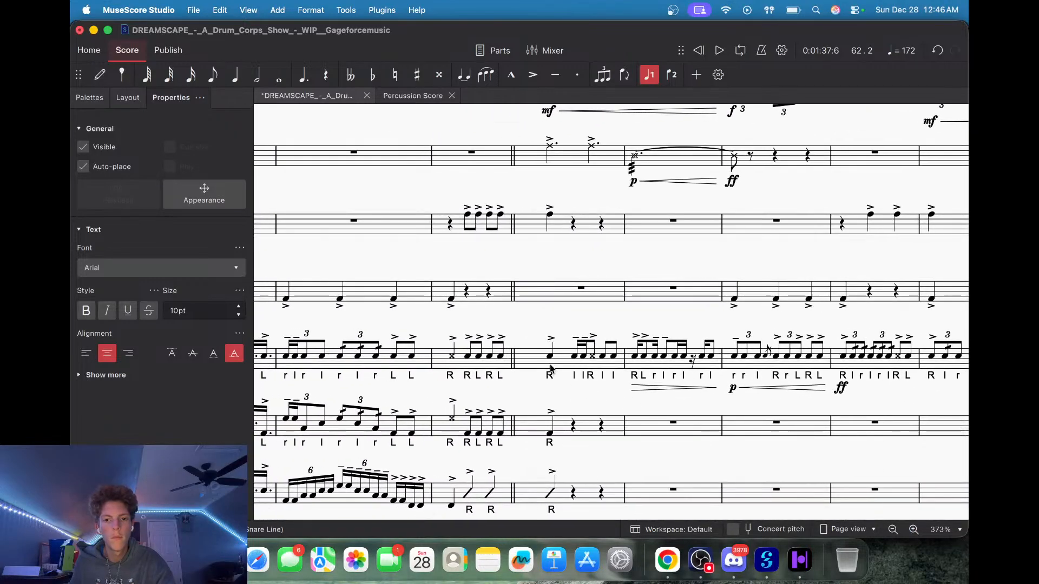
pyautogui.click(550, 357)
pyautogui.click(559, 320)
pyautogui.press('space')
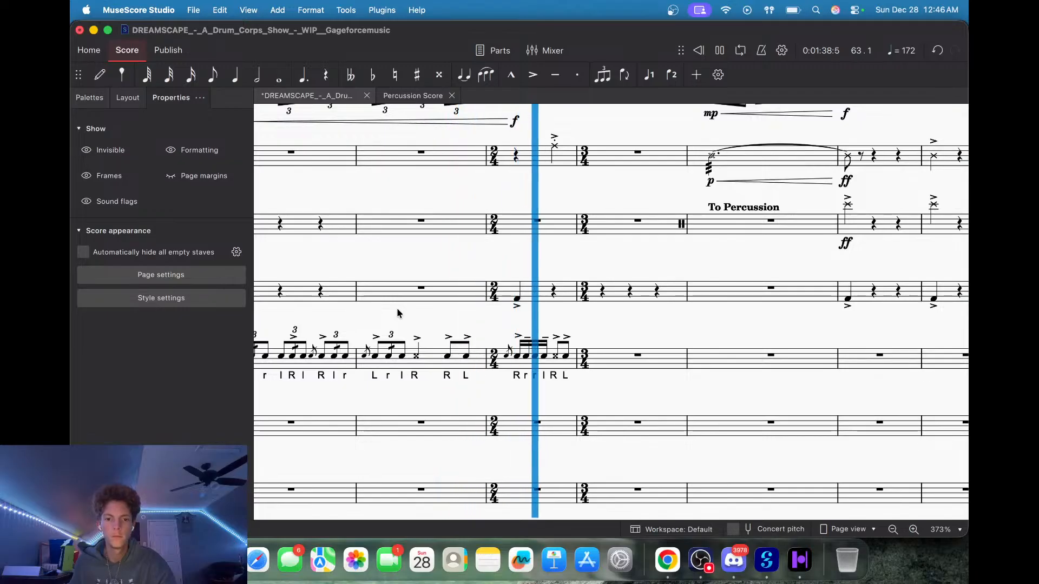
pyautogui.press('space')
pyautogui.moveTo(545, 272); pyautogui.dragTo(778, 229)
pyautogui.click(419, 279)
pyautogui.press('space')
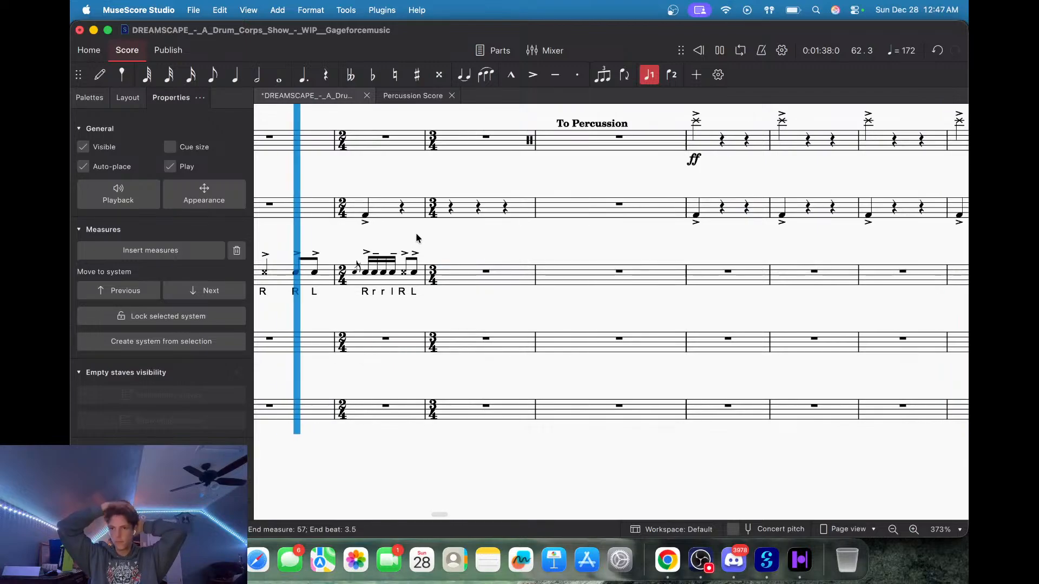
pyautogui.press('space')
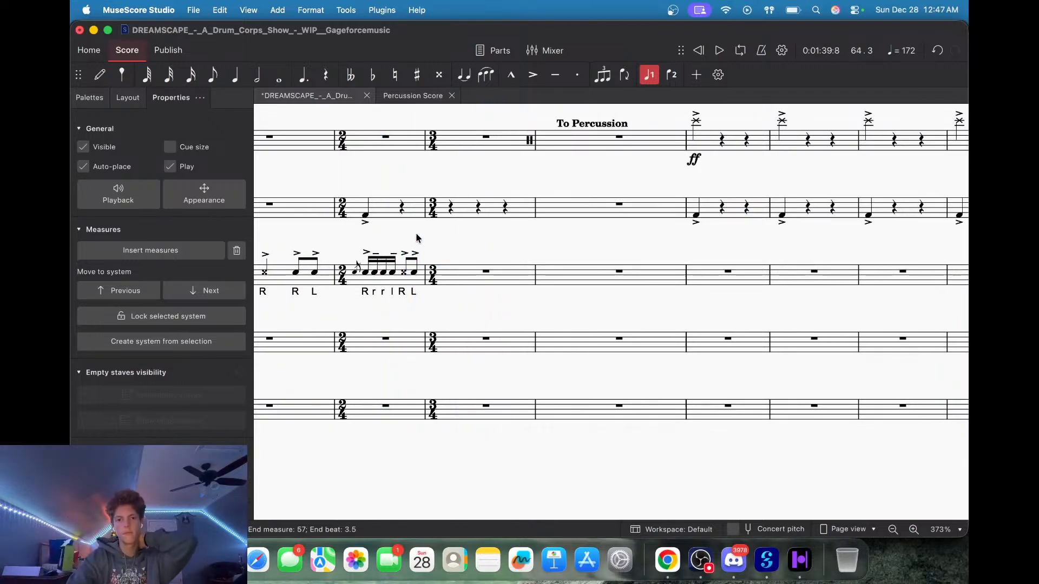
pyautogui.scroll(-5, 417, 238)
pyautogui.hscroll(-10, 416, 236)
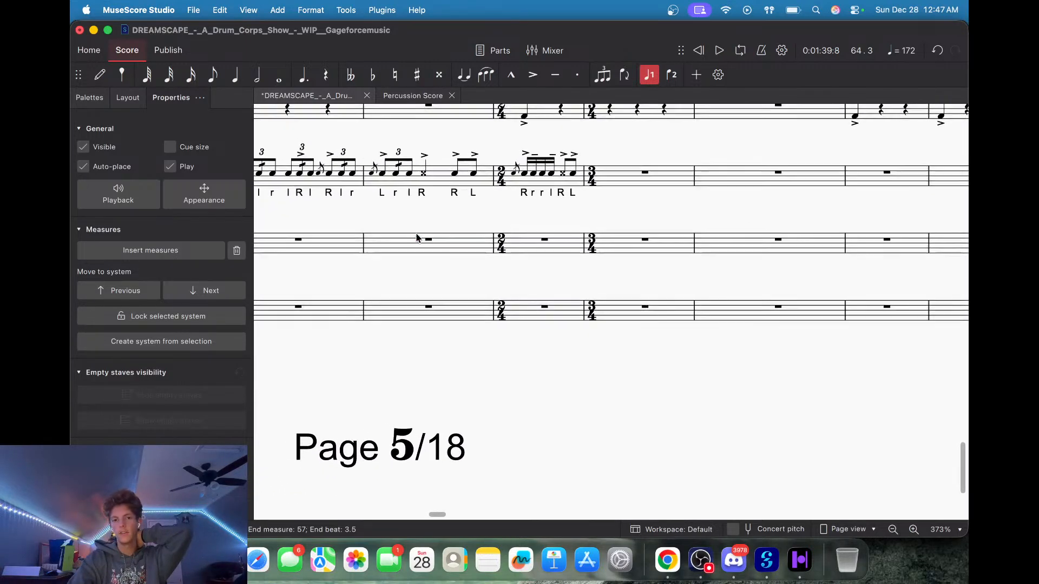
# Switch to the YouTube live stream in Chrome and review the live chat, the Top Fans leaderboard and its XP explanation.
pyautogui.click(669, 561)
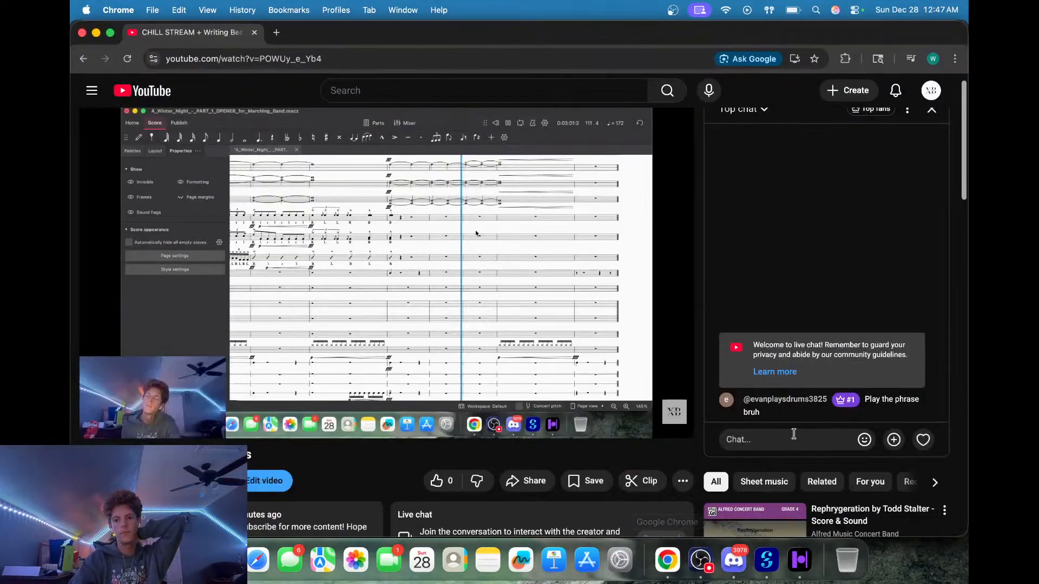
pyautogui.click(839, 402)
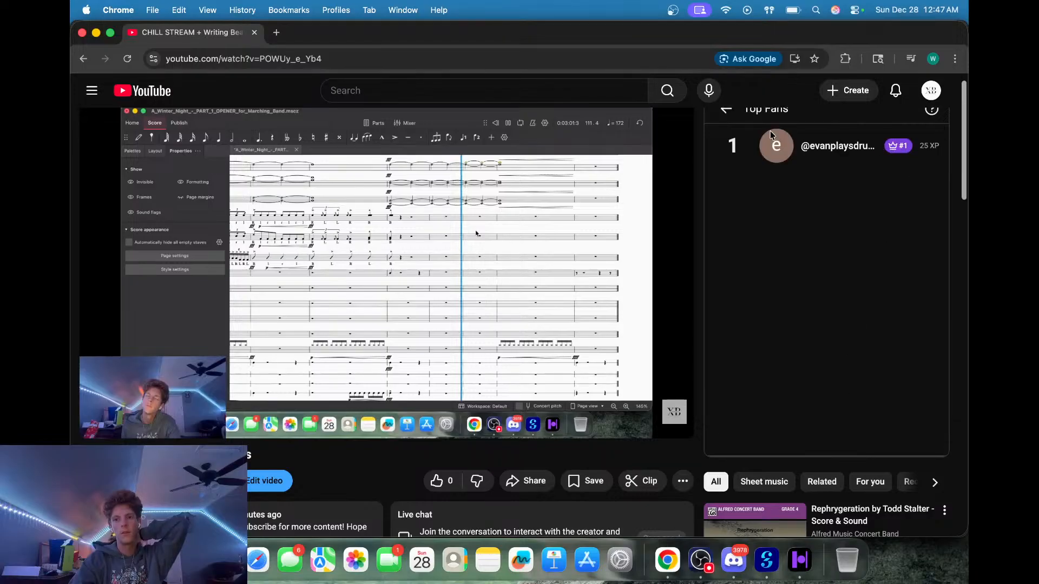
pyautogui.click(726, 109)
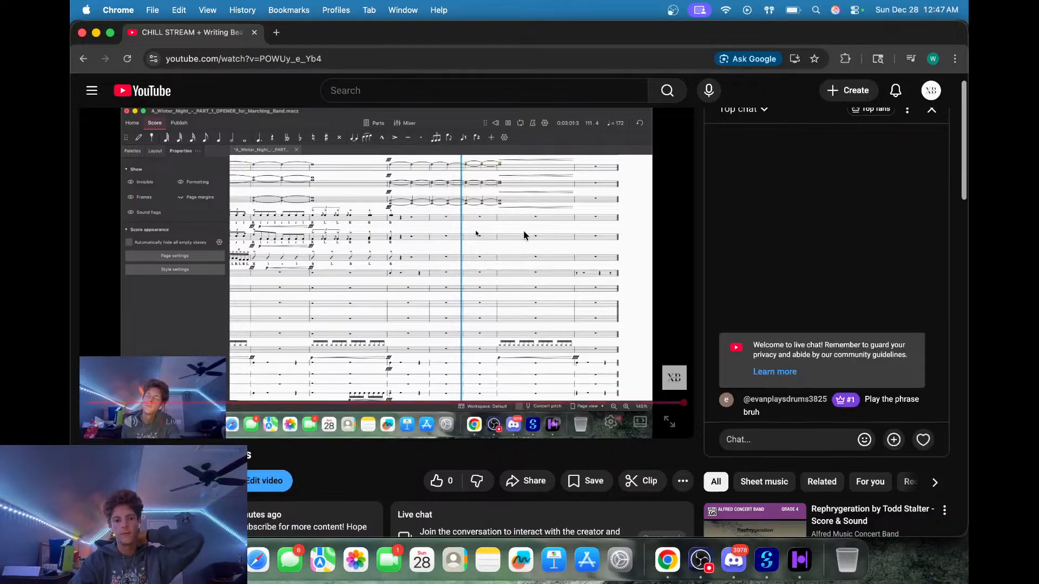
pyautogui.scroll(-10, 398, 347)
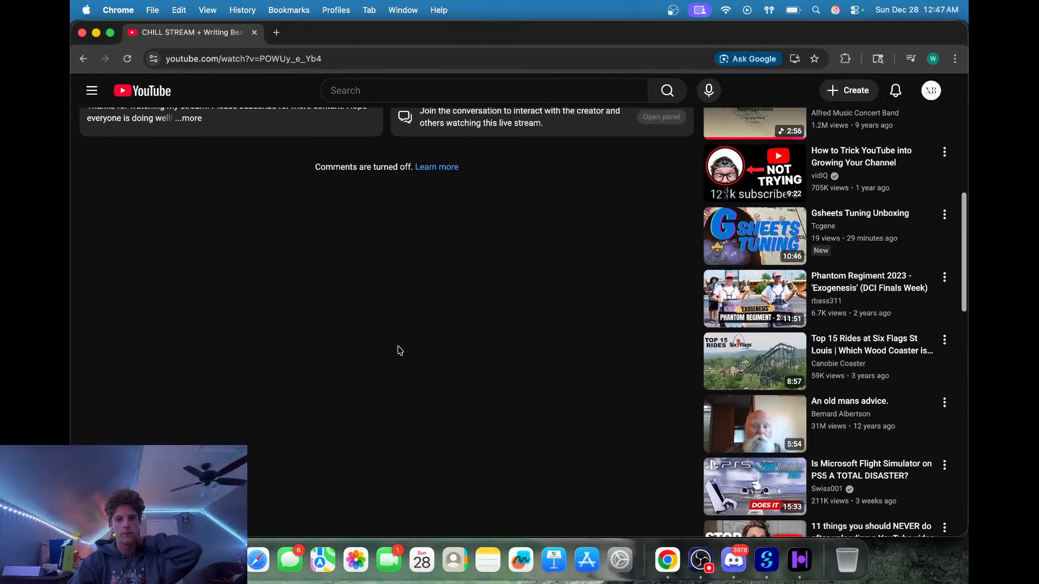
pyautogui.scroll(10, 399, 350)
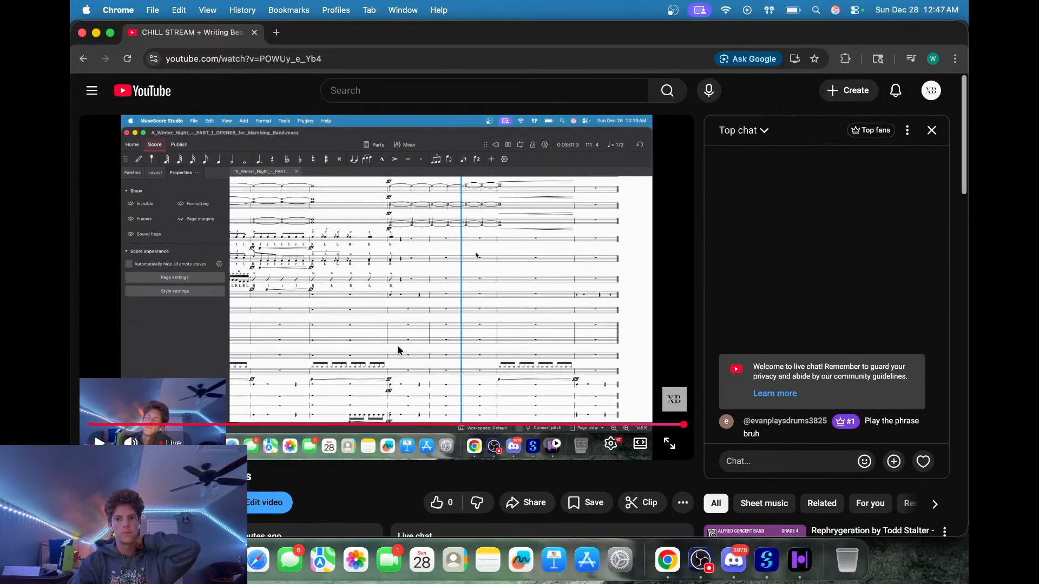
pyautogui.scroll(-1, 398, 350)
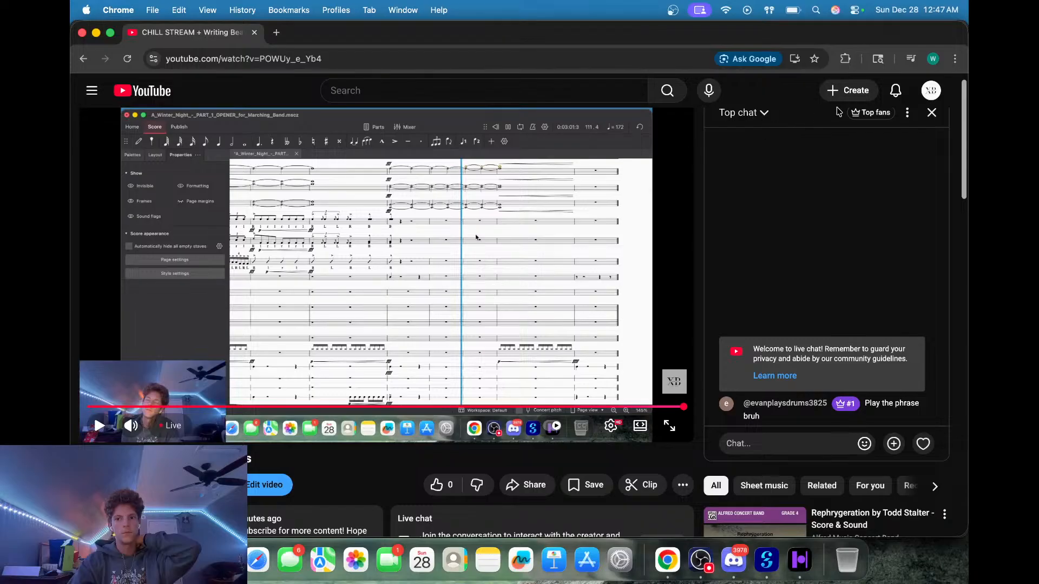
pyautogui.click(863, 119)
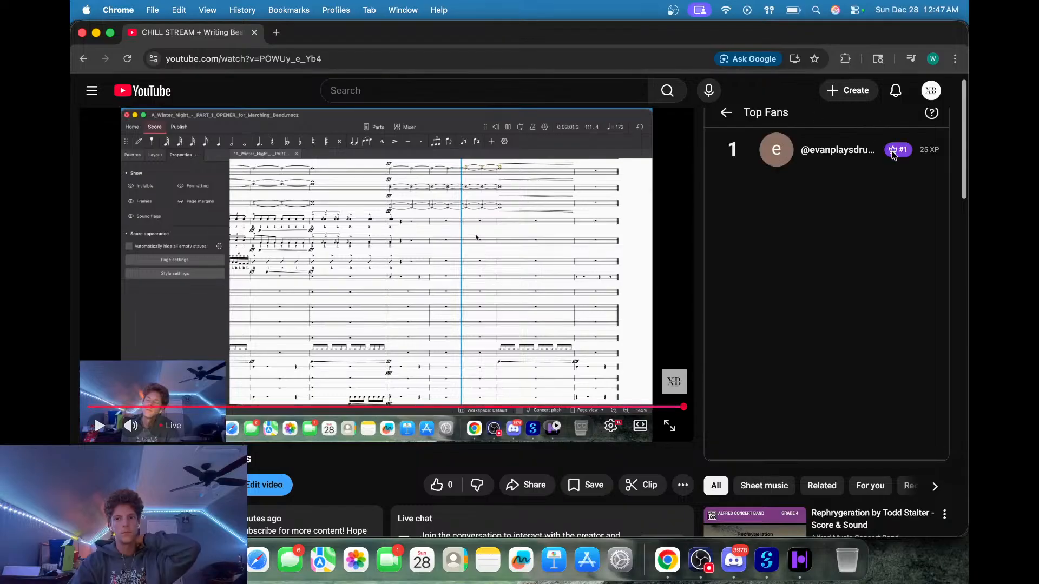
pyautogui.click(932, 113)
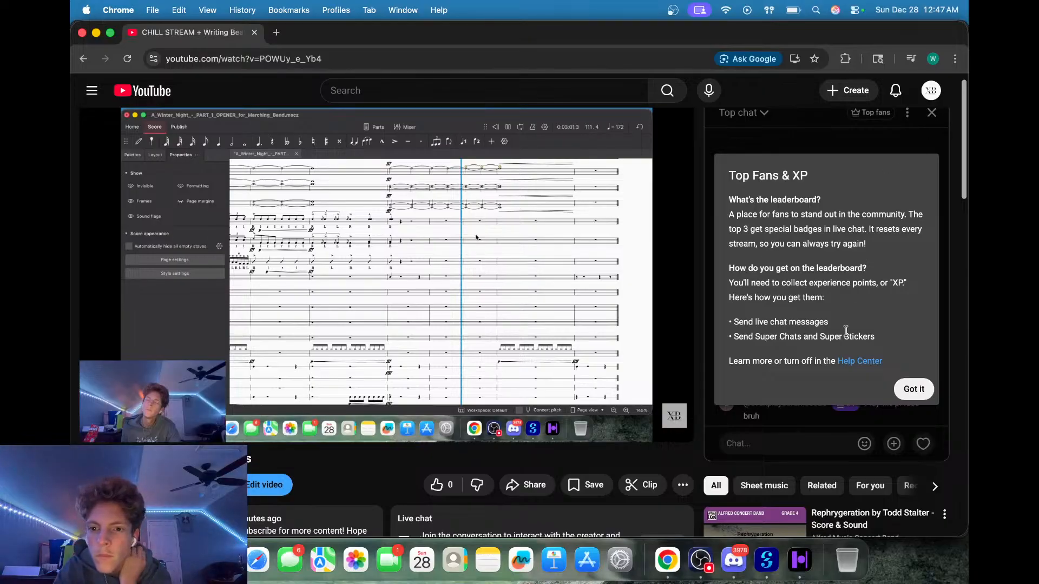
pyautogui.click(913, 390)
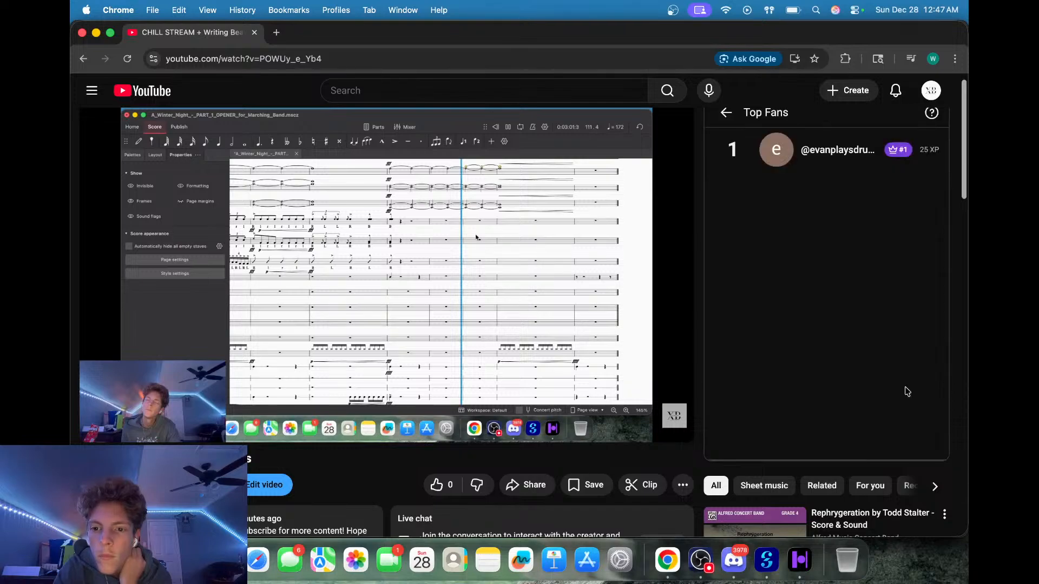
pyautogui.click(726, 113)
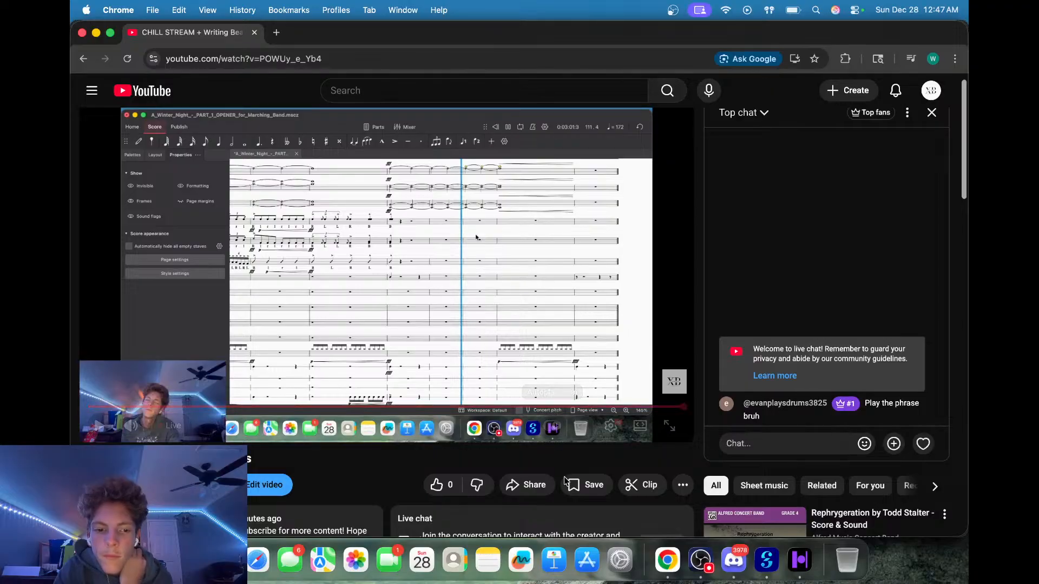
# Expand the live stream's description and read through its details.
pyautogui.scroll(-3, 555, 510)
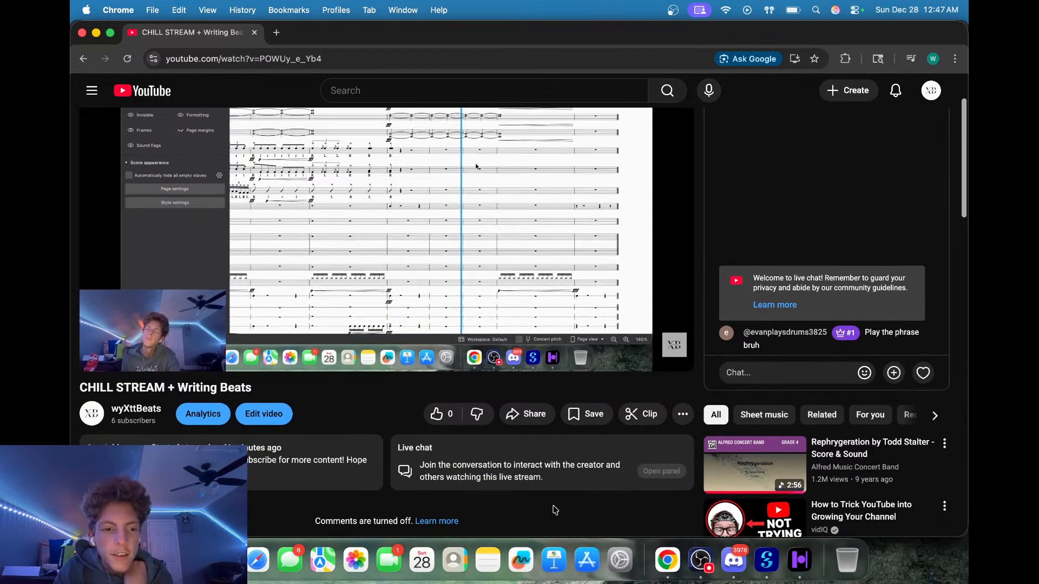
pyautogui.click(355, 457)
pyautogui.scroll(-2, 354, 457)
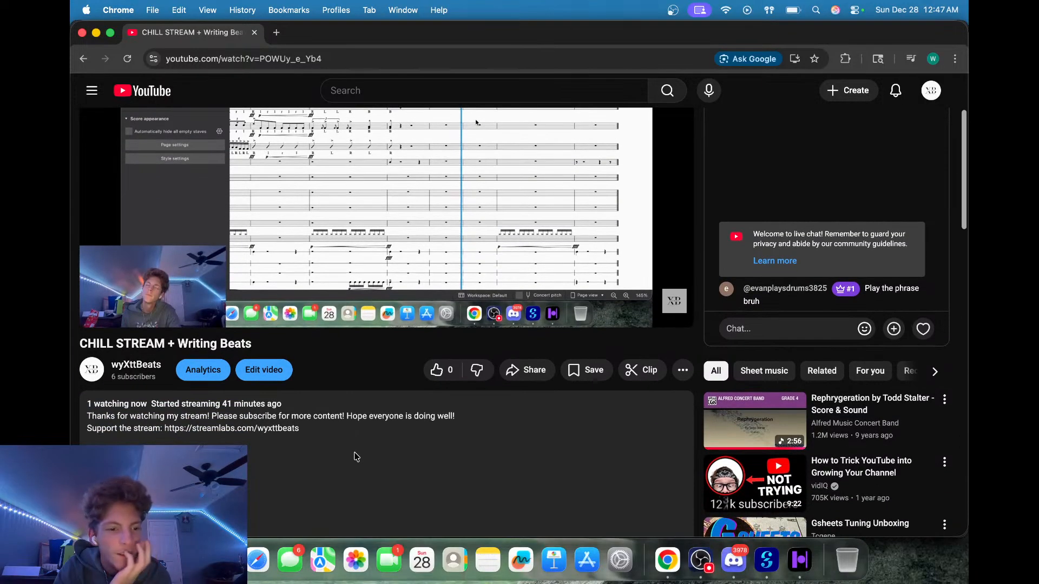
pyautogui.scroll(-8, 355, 457)
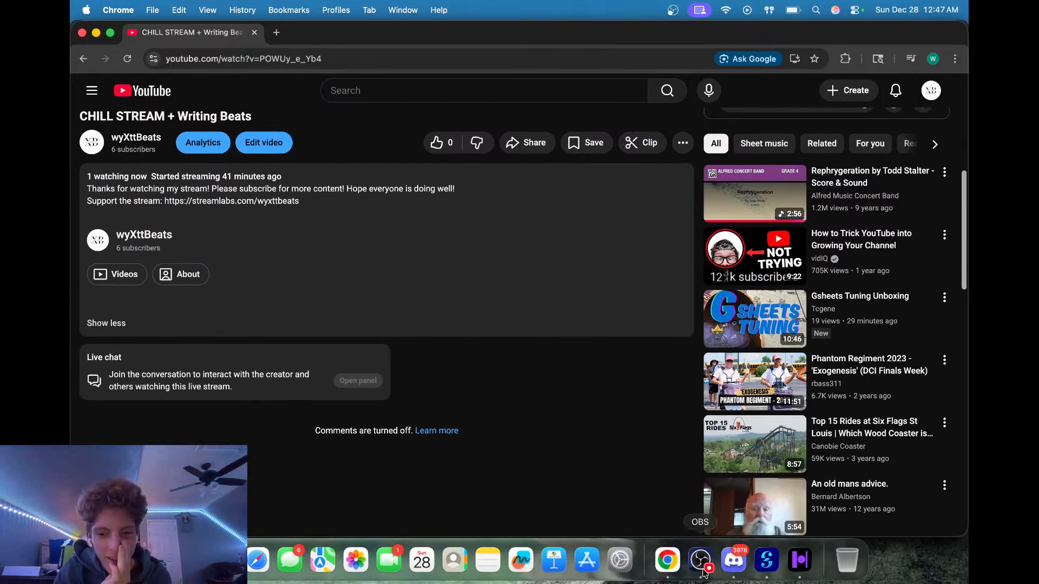
# Return to MuseScore and enter two sixteenth notes in the third space on beat 2 of measure 57 in the tenor line.
pyautogui.click(762, 575)
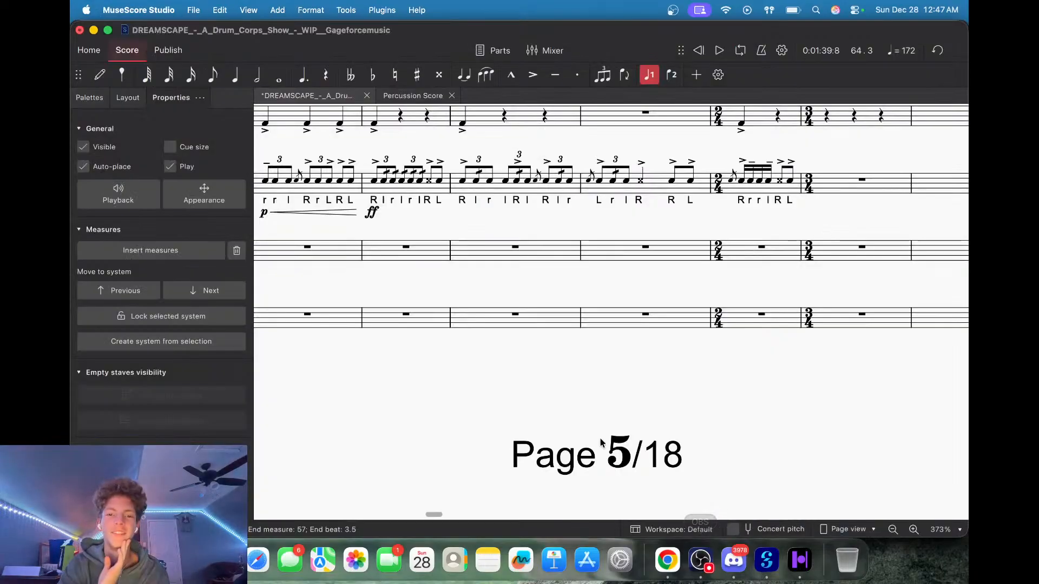
pyautogui.moveTo(526, 225); pyautogui.dragTo(743, 229)
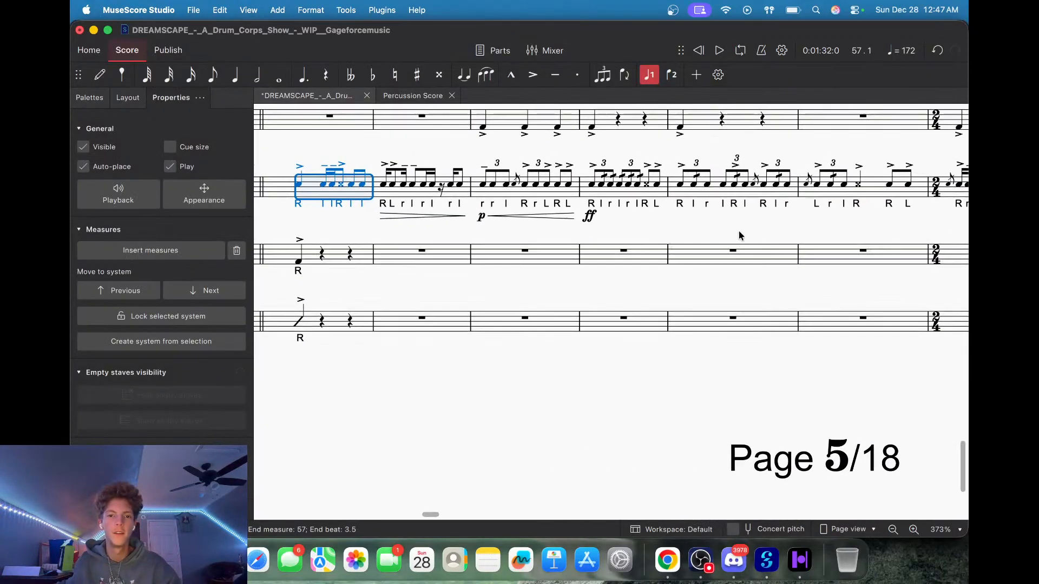
pyautogui.moveTo(425, 249); pyautogui.dragTo(579, 259)
pyautogui.click(475, 265)
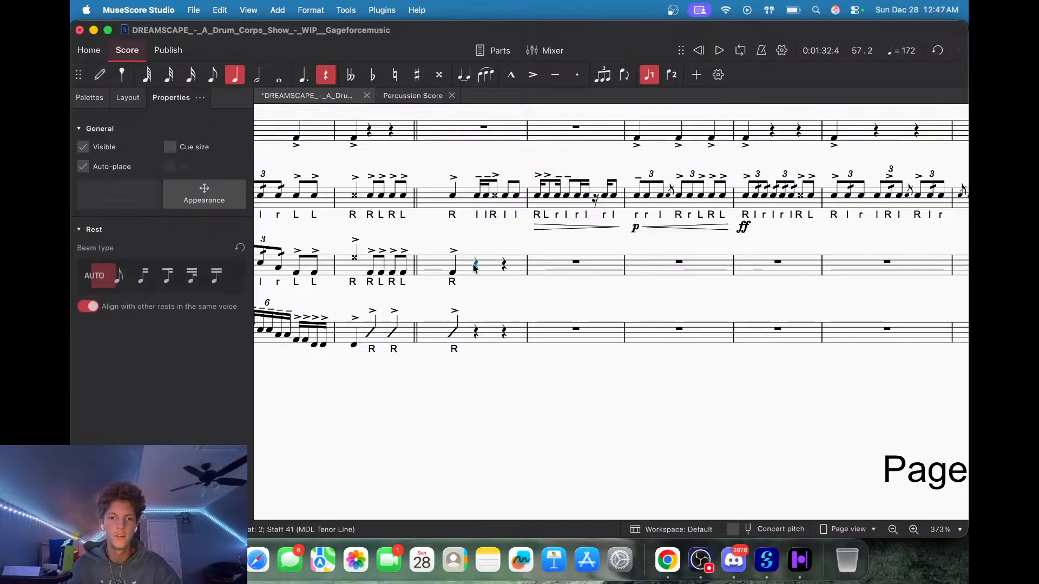
pyautogui.click(99, 74)
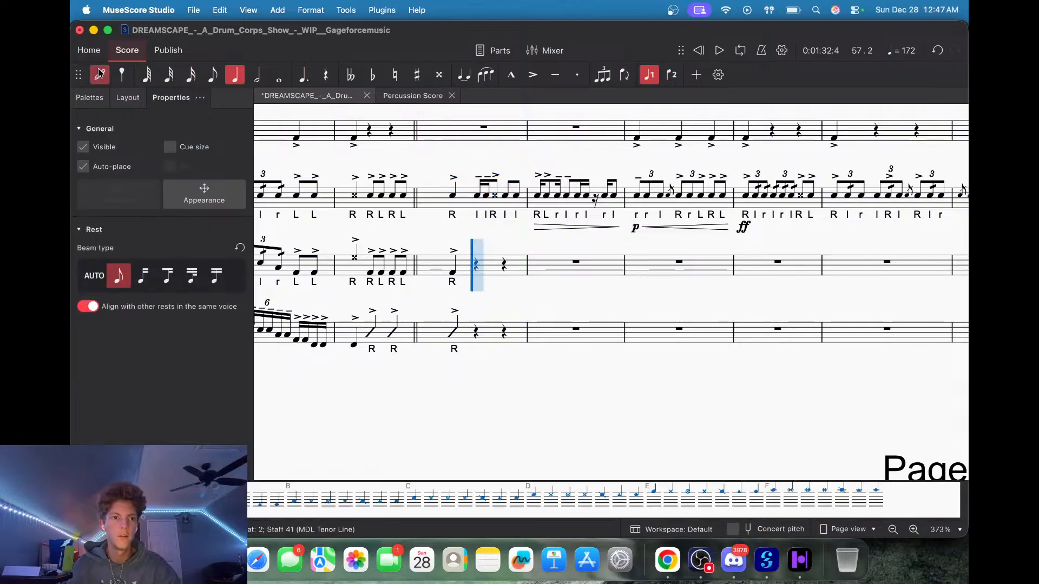
pyautogui.click(190, 77)
pyautogui.press('c')
pyautogui.press('c')
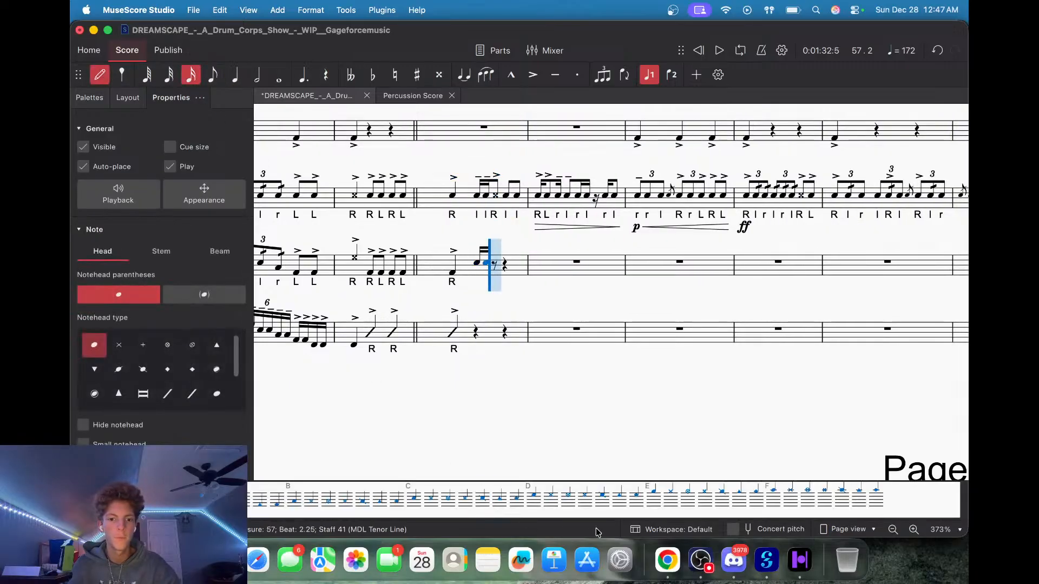
# Complete tenor measure 57 with an eighth-note cross notehead after the sixteenths and two eighth notes in the bottom space on beat 3.
pyautogui.doubleClick(584, 504)
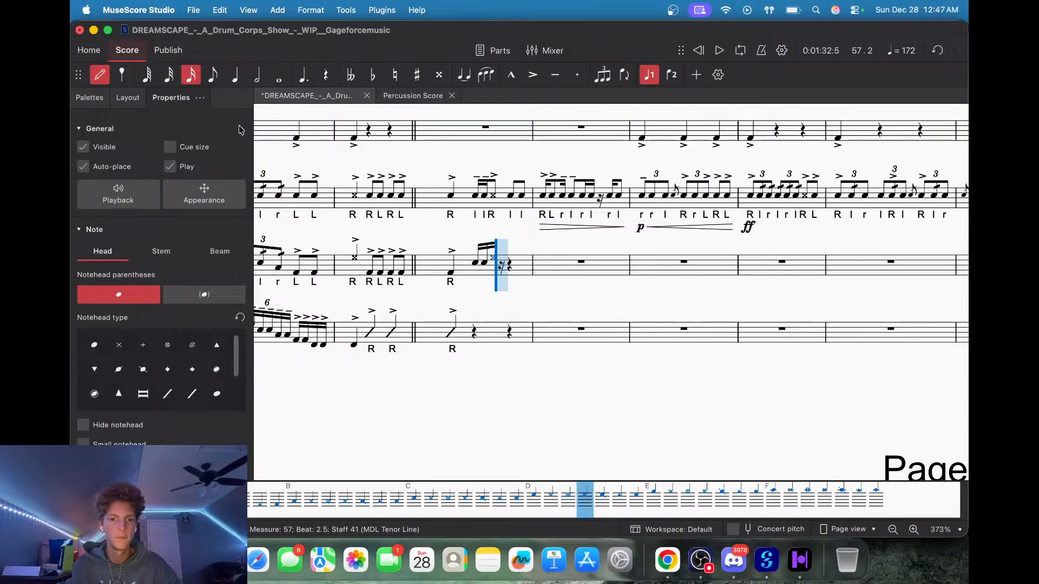
pyautogui.press('super+z')
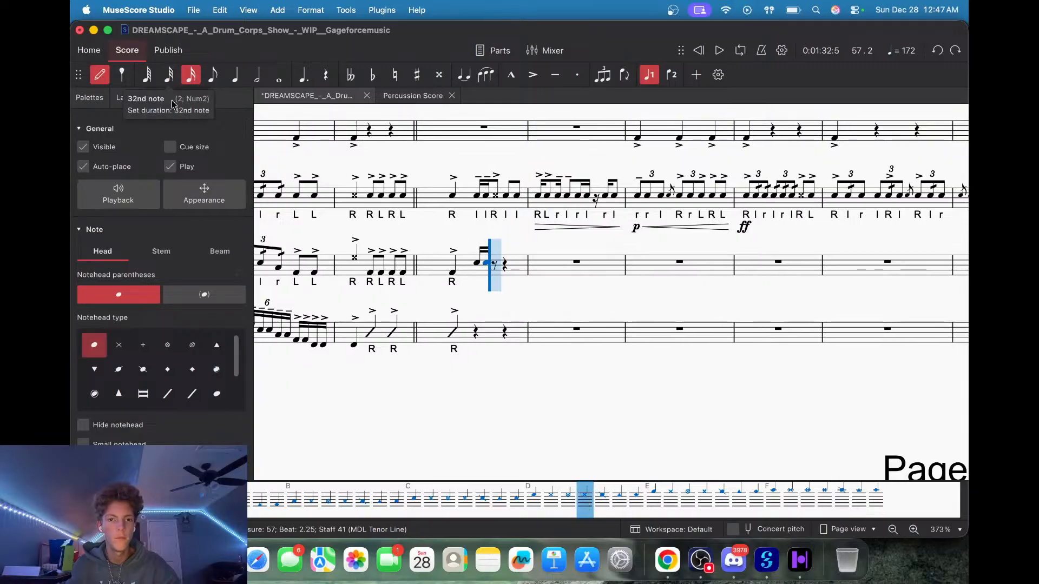
pyautogui.click(215, 76)
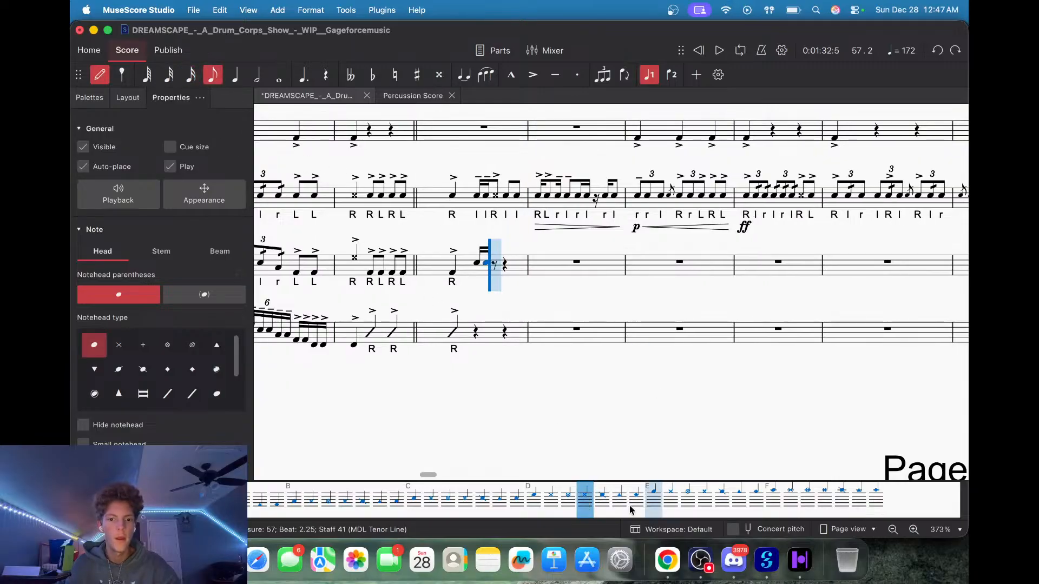
pyautogui.doubleClick(584, 503)
pyautogui.press('a')
pyautogui.press('a')
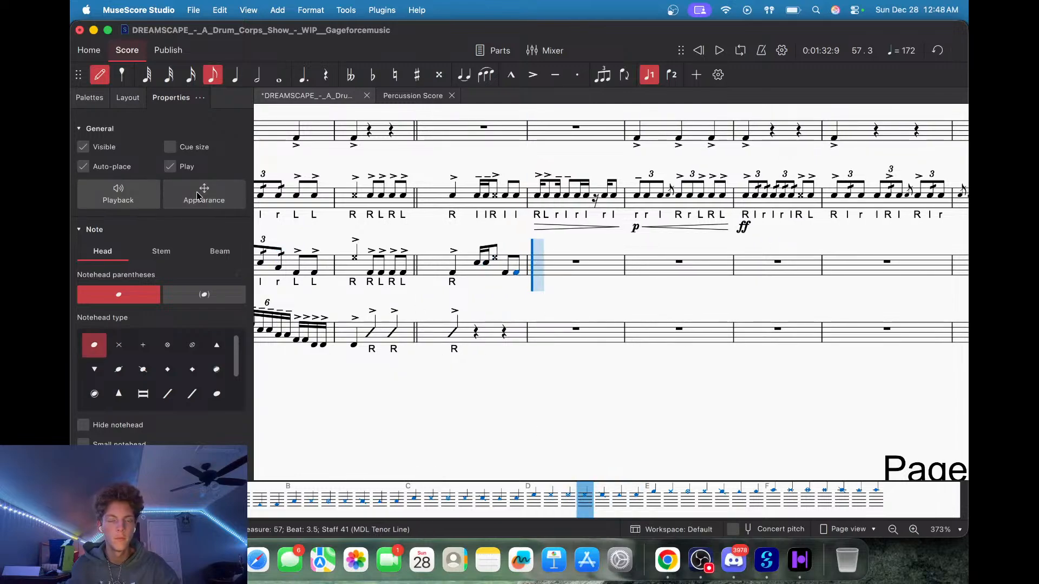
# Start tenor measure 58 with a sixteenth and an eighth in the bottom space, followed by two sixteenths in the third space.
pyautogui.click(192, 76)
pyautogui.press('a')
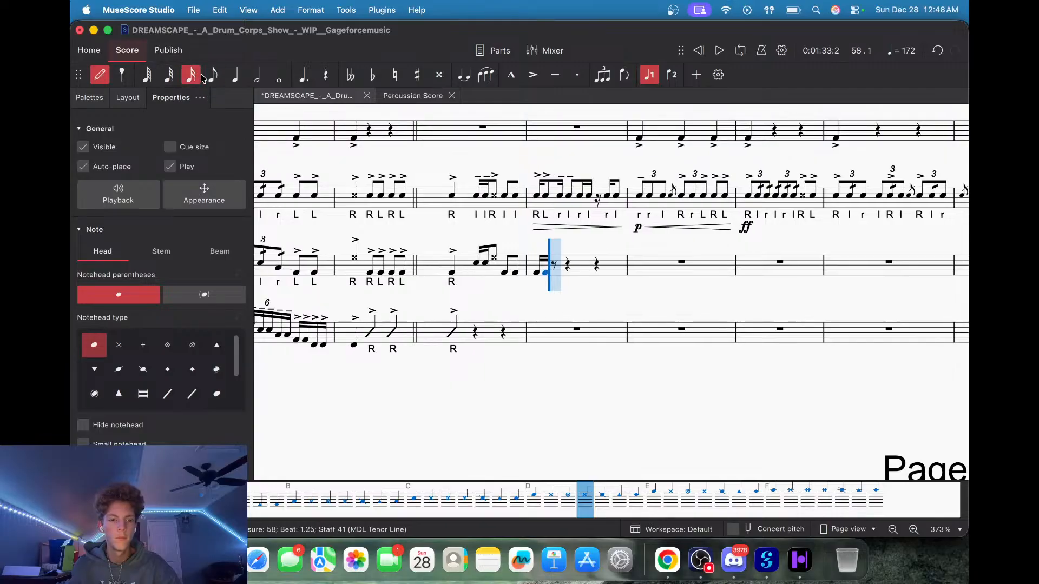
pyautogui.press('super+z')
pyautogui.click(212, 76)
pyautogui.press('a')
pyautogui.click(191, 76)
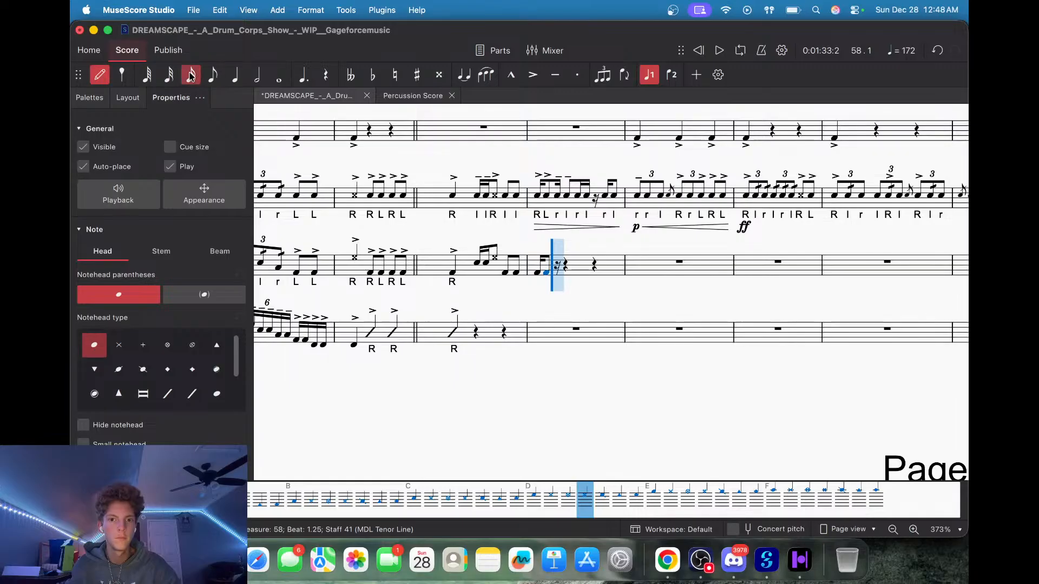
pyautogui.press('a')
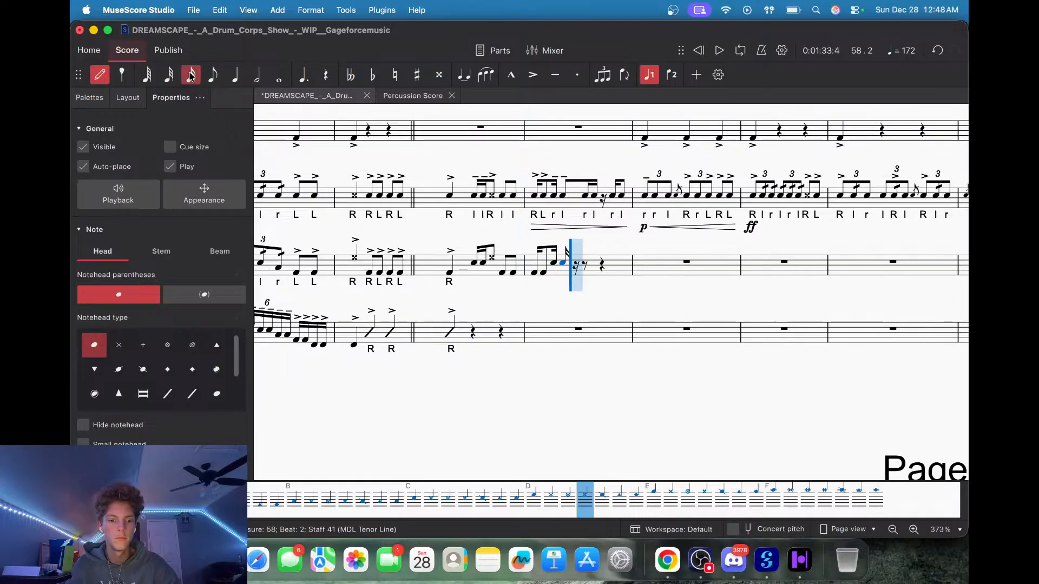
# Fill the rest of beat 2 in tenor measure 58 with an eighth and a sixteenth in the top space.
pyautogui.press('super+z')
pyautogui.click(212, 76)
pyautogui.press('a')
pyautogui.click(191, 77)
pyautogui.press('d')
pyautogui.press('d')
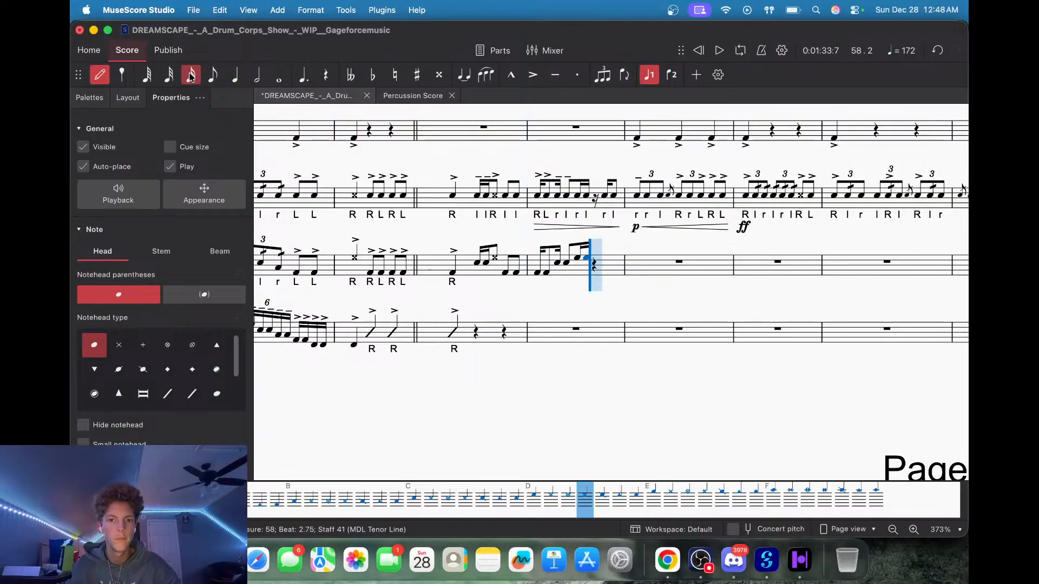
# Complete beat 3 of tenor measure 58 with a sixteenth rest, a sixteenth and an eighth note just above the staff.
pyautogui.click(212, 75)
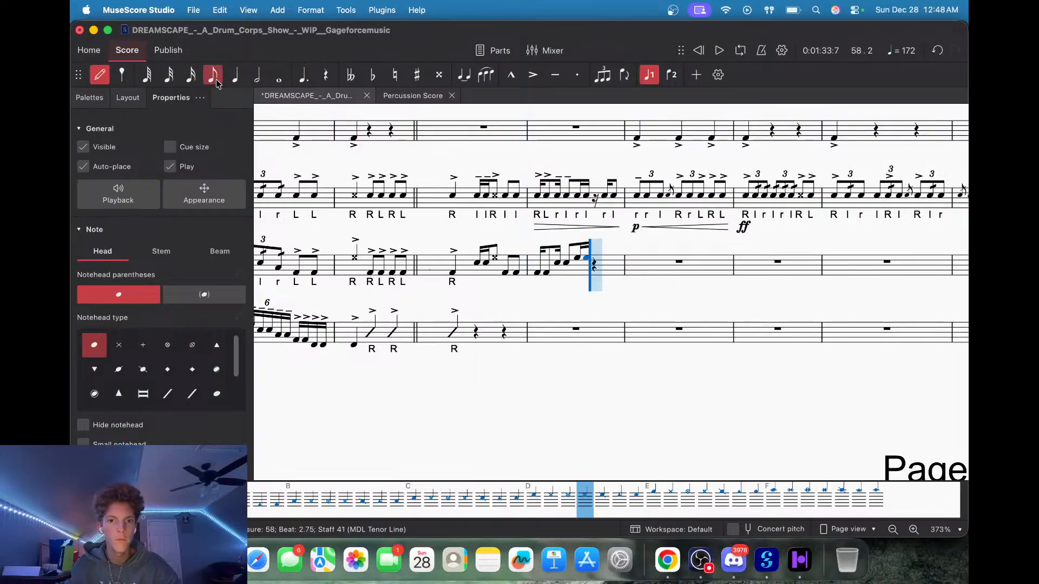
pyautogui.click(190, 75)
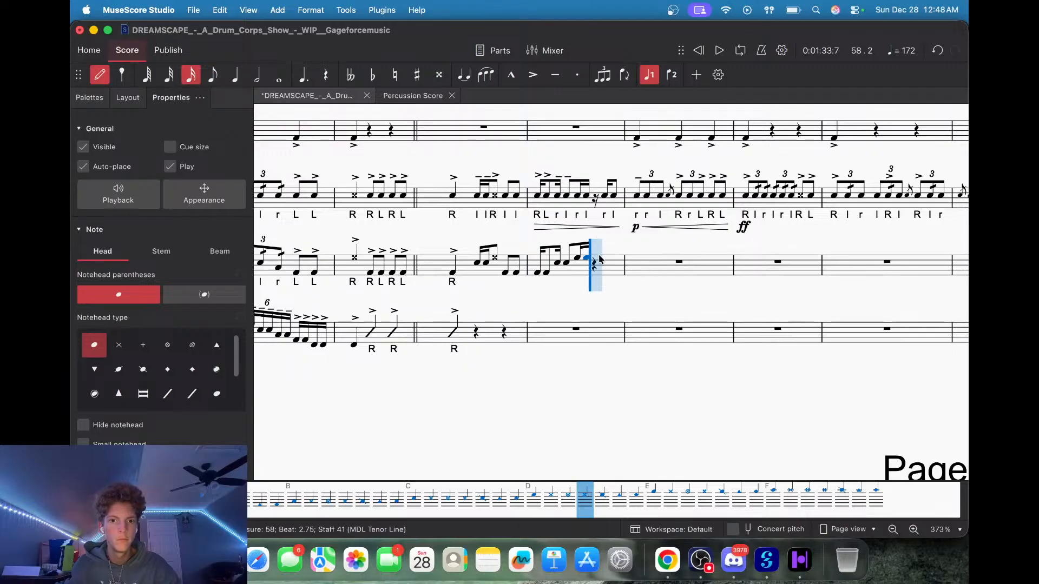
pyautogui.press('0')
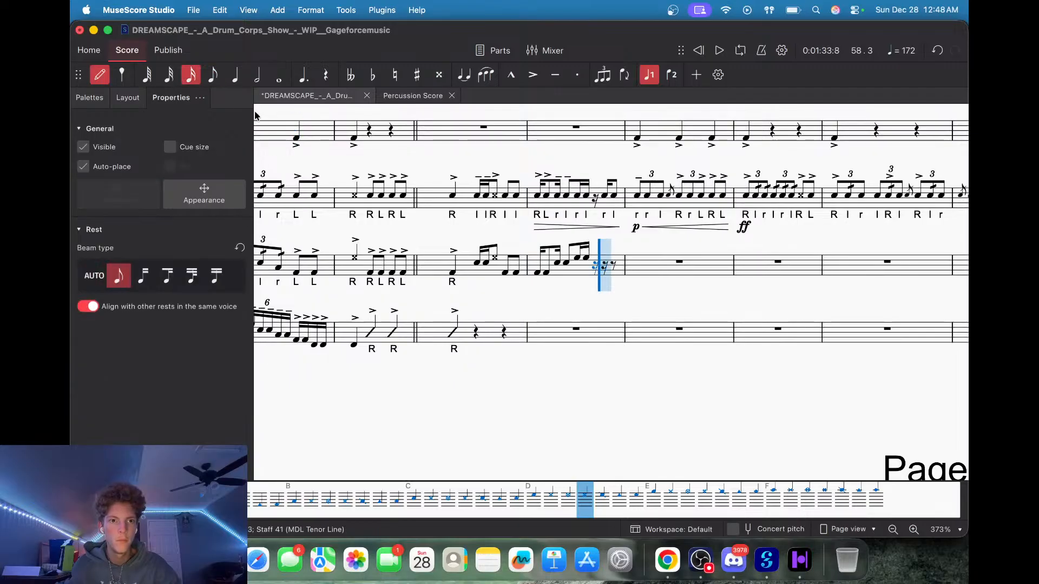
pyautogui.press('e')
pyautogui.click(210, 77)
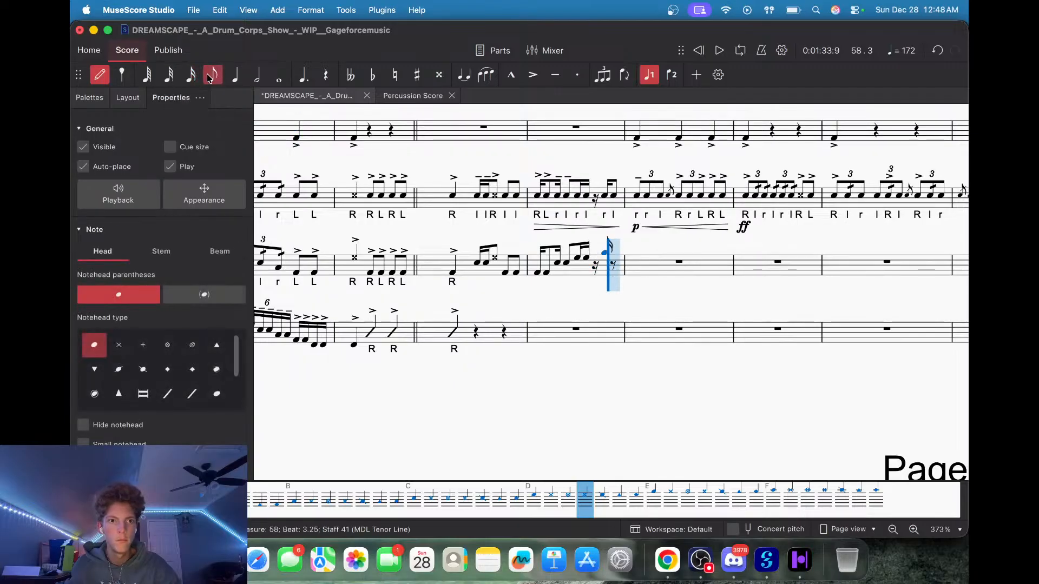
pyautogui.press('e')
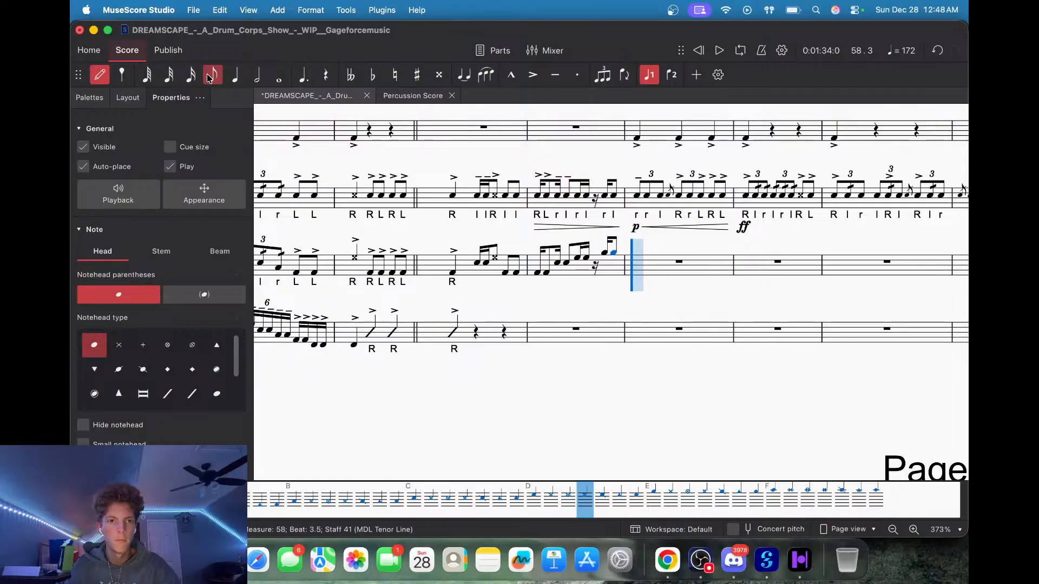
pyautogui.press('Escape')
# Divide tenor measure 59 into quarter rests and create eighth-note triplets on beats 1 and 2.
pyautogui.click(676, 267)
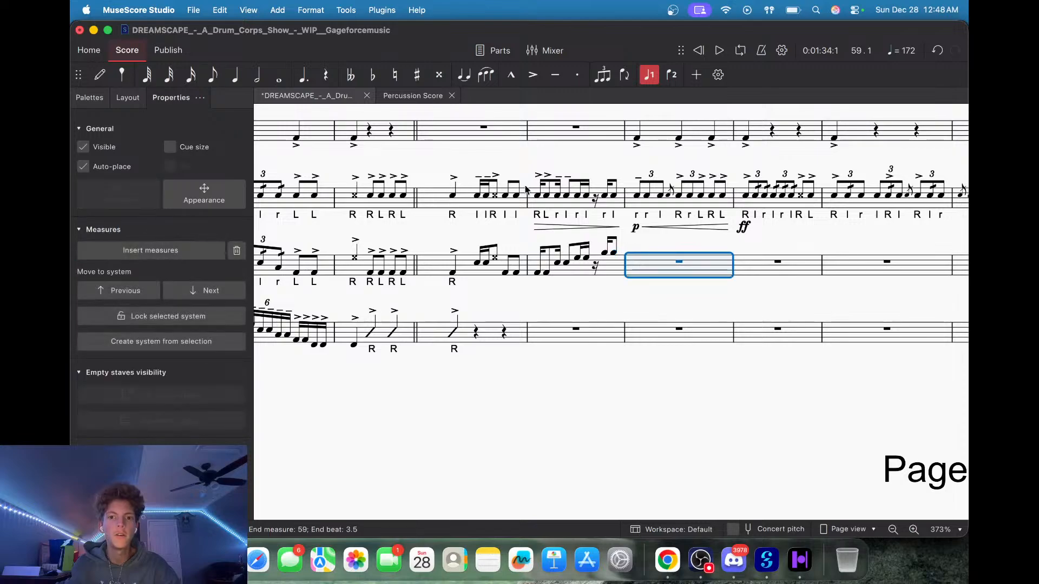
pyautogui.press('5')
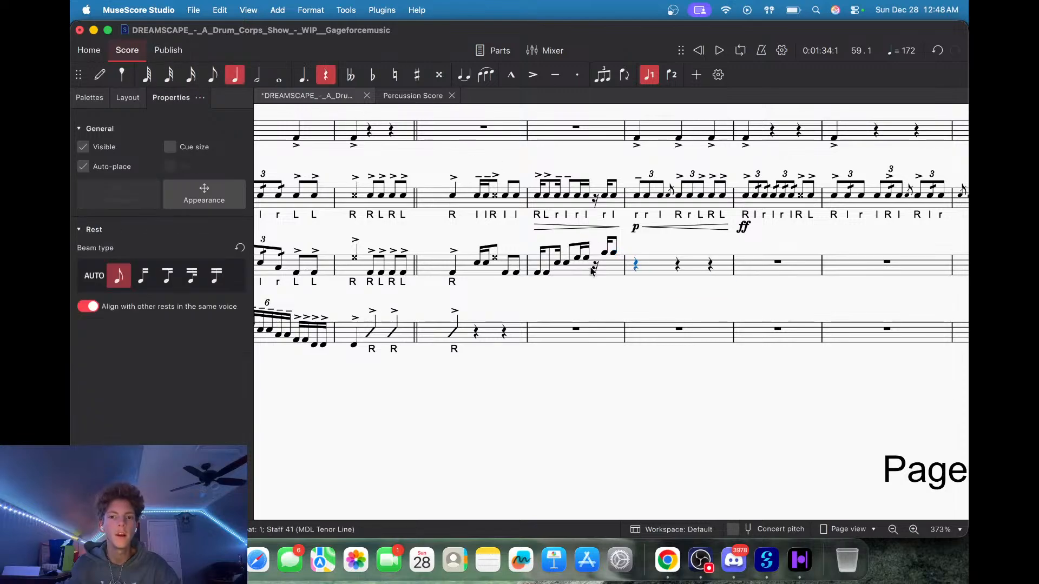
pyautogui.keyDown('shift'); pyautogui.click(678, 268); pyautogui.keyUp('shift')
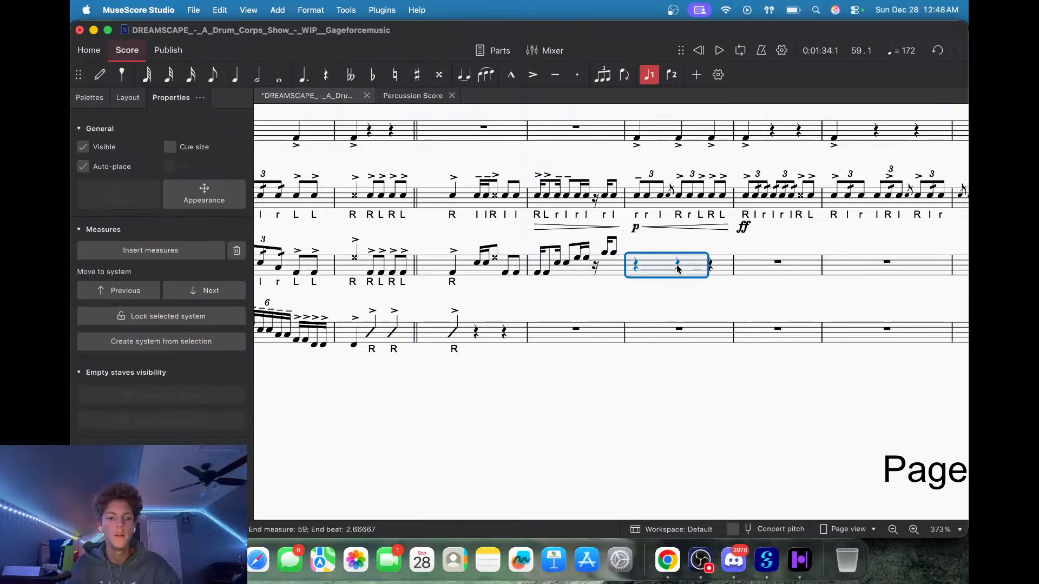
pyautogui.hotkey('ctrl', '3')
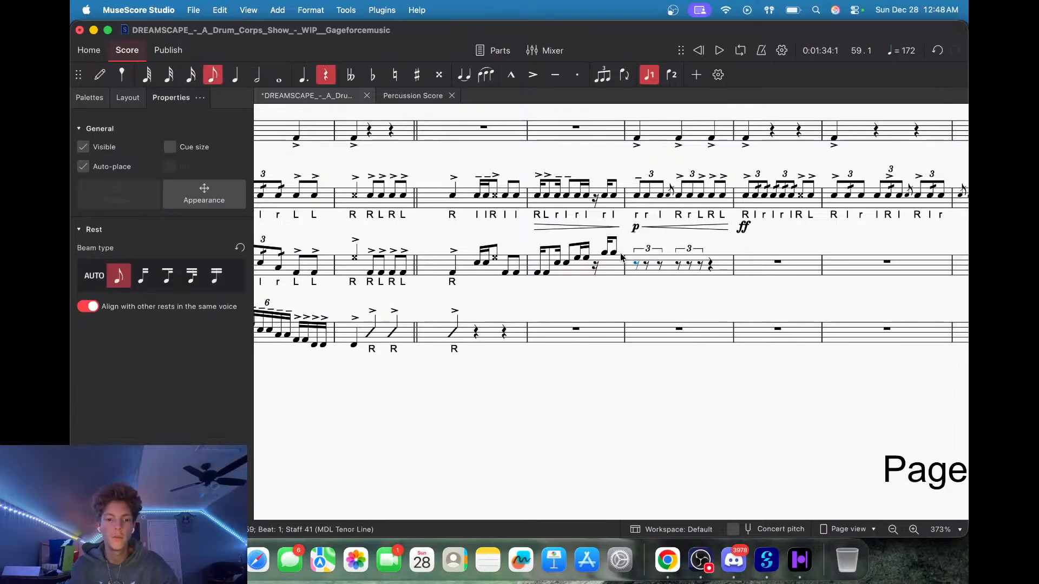
# Fill measure 59's triplets with two notes above the staff and one third-space note, followed by one top-space and two third-space notes.
pyautogui.press('e')
pyautogui.press('e')
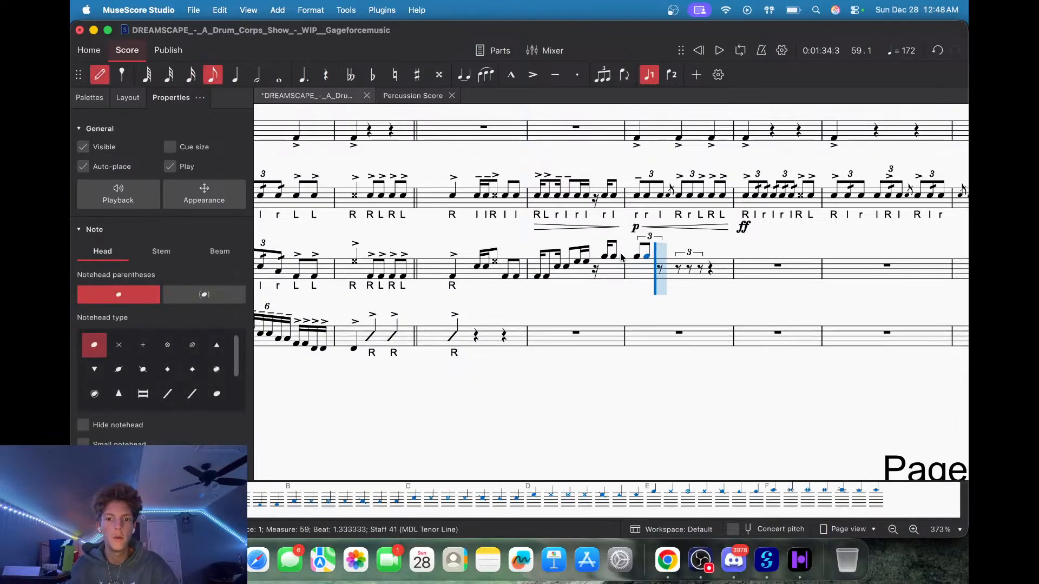
pyautogui.press('c')
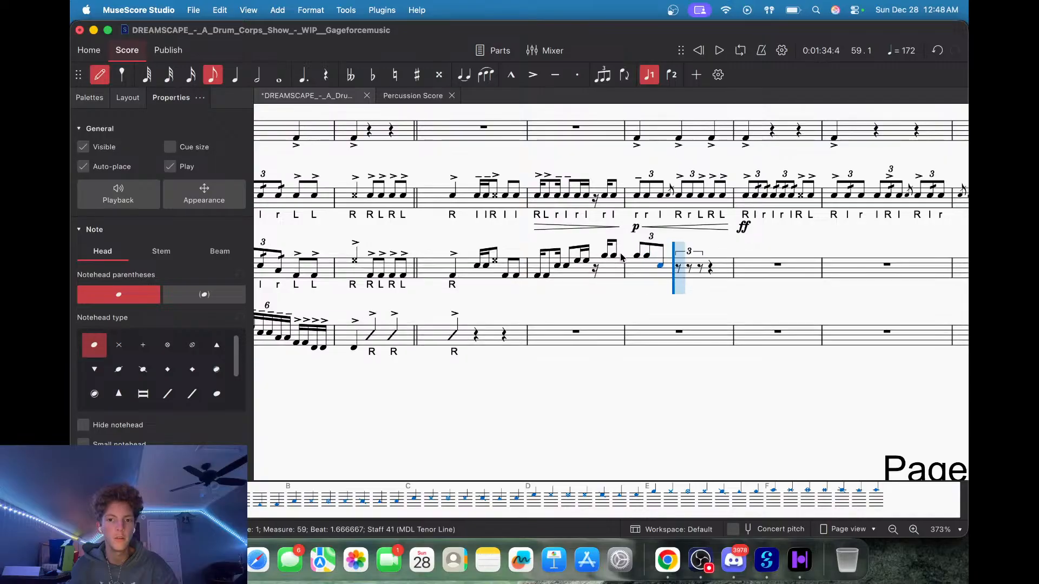
pyautogui.press('d')
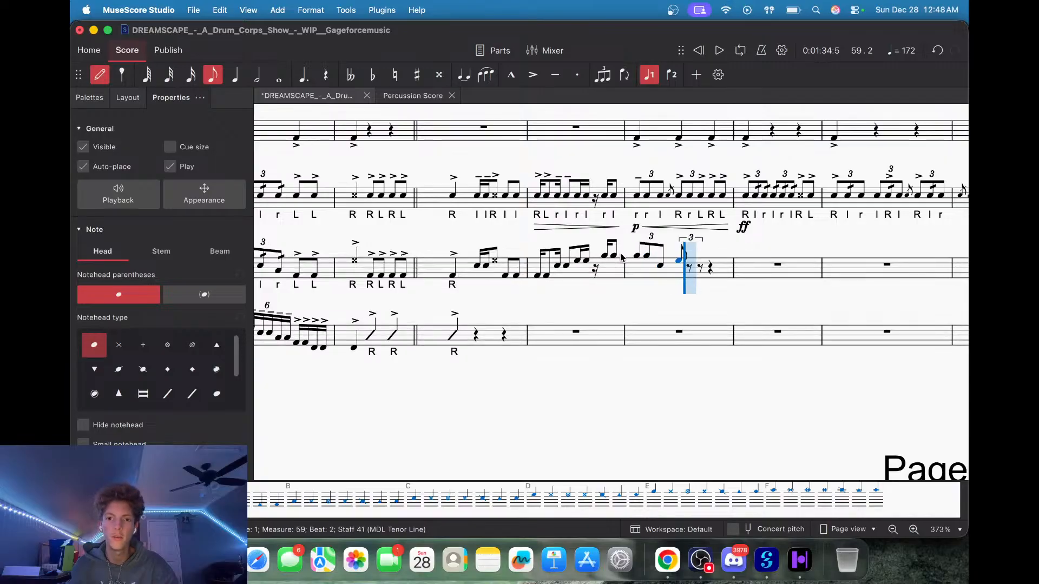
pyautogui.press('c')
pyautogui.press('c')
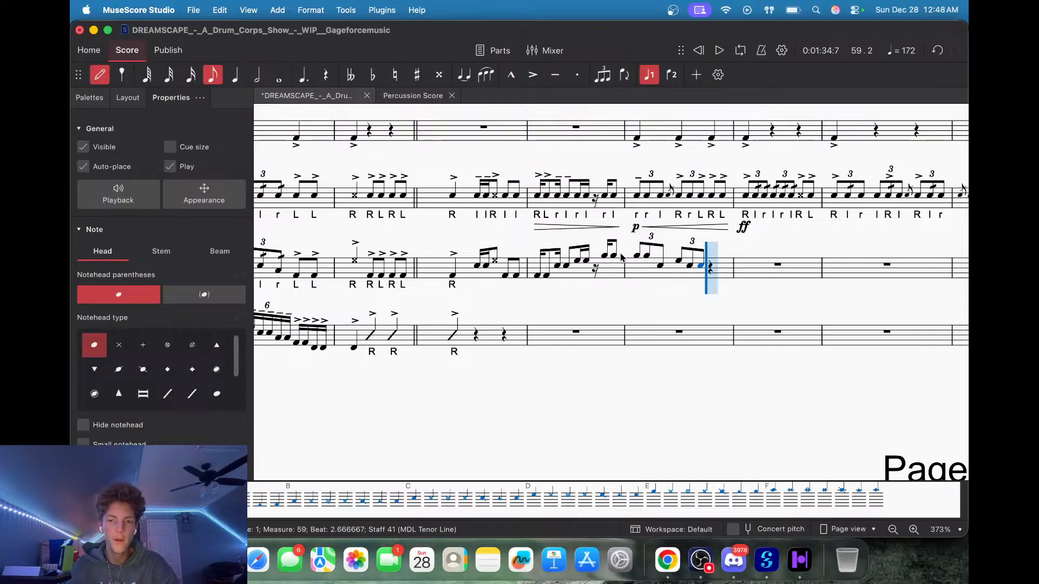
# Finish beat 3 of tenor measure 59 with an eighth note in the second space and one in the bottom space.
pyautogui.press('b')
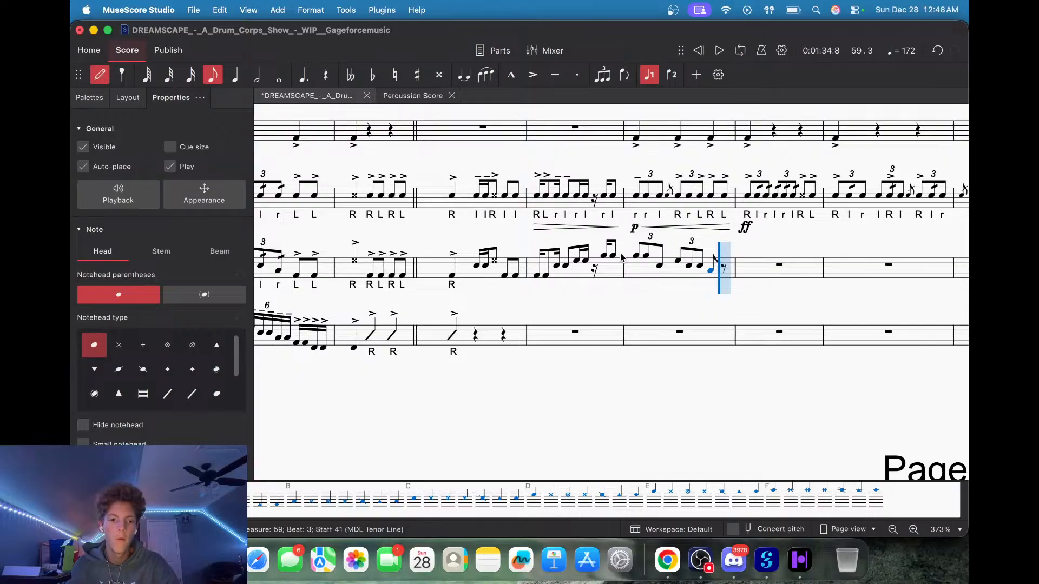
pyautogui.press('a')
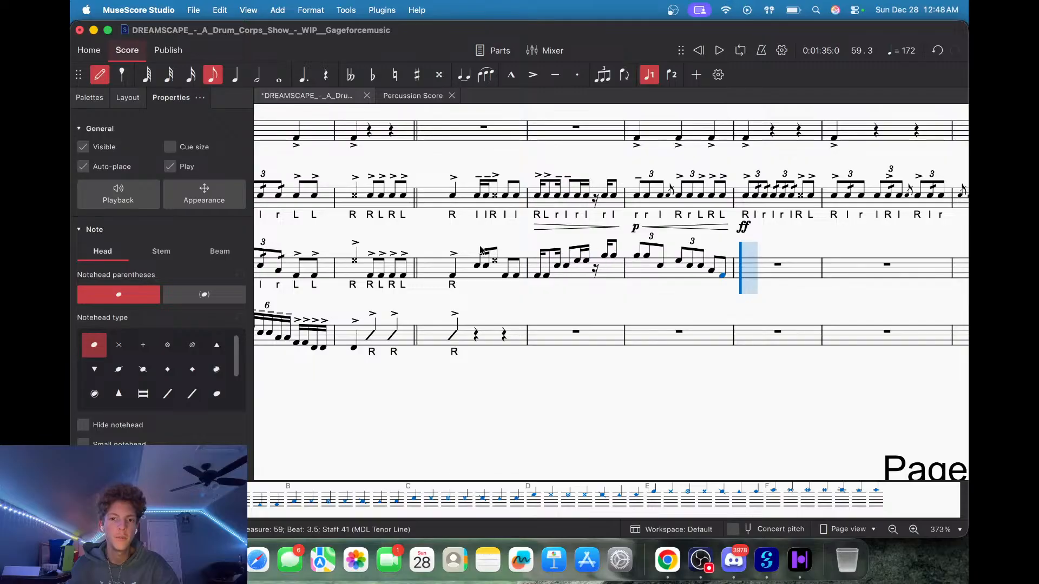
pyautogui.click(100, 74)
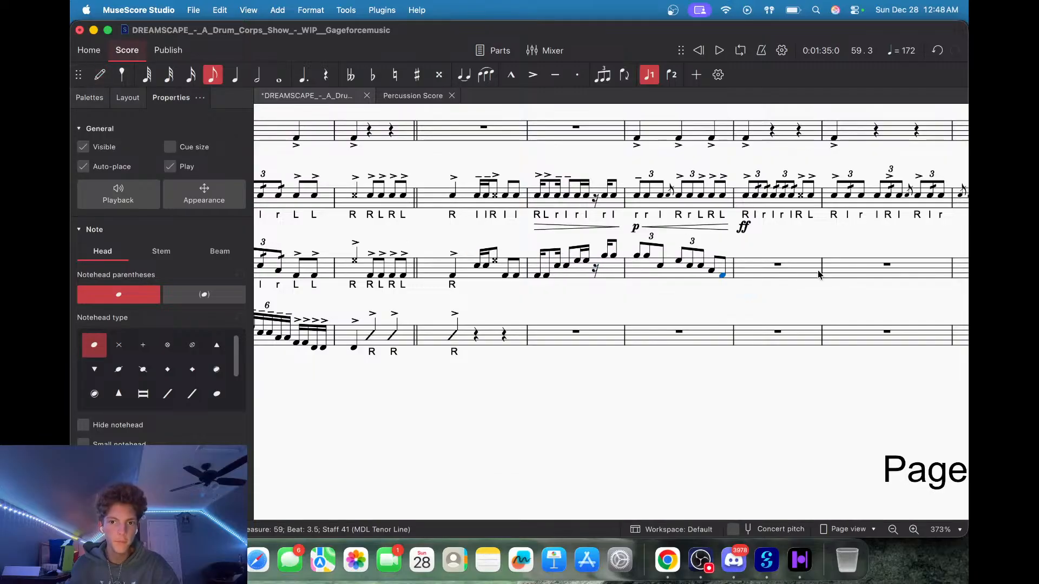
# Divide tenor measure 60 into quarter rests and create eighth-note triplets on beats 1 and 2.
pyautogui.click(749, 270)
pyautogui.press('5')
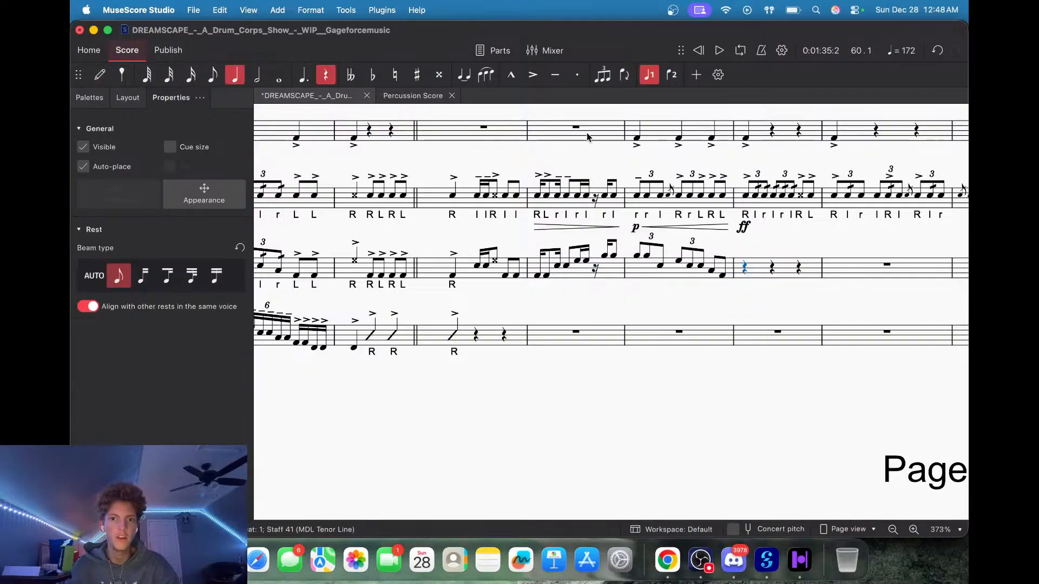
pyautogui.keyDown('super'); pyautogui.click(772, 268); pyautogui.keyUp('super')
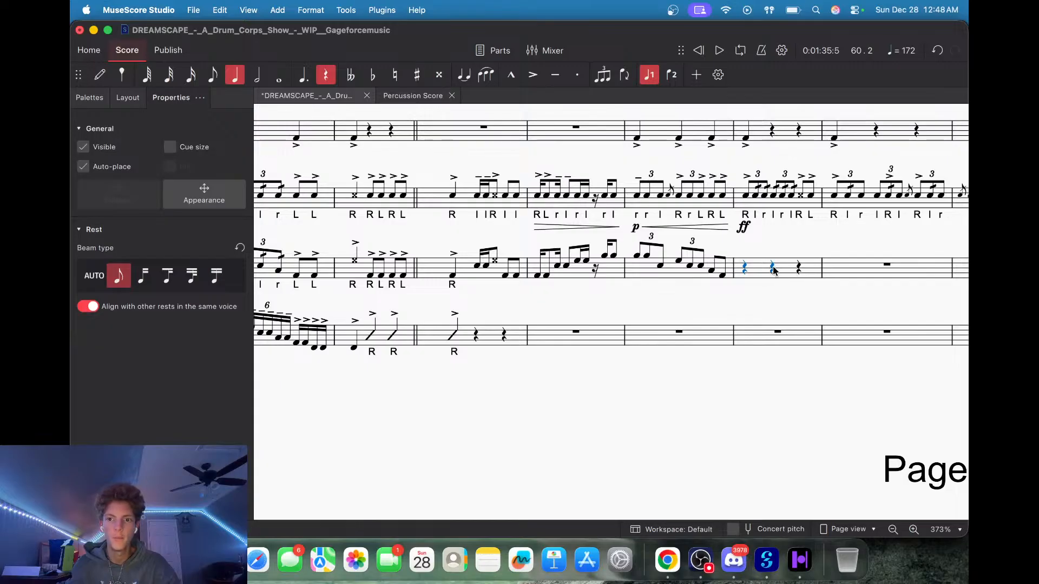
pyautogui.press('super+3')
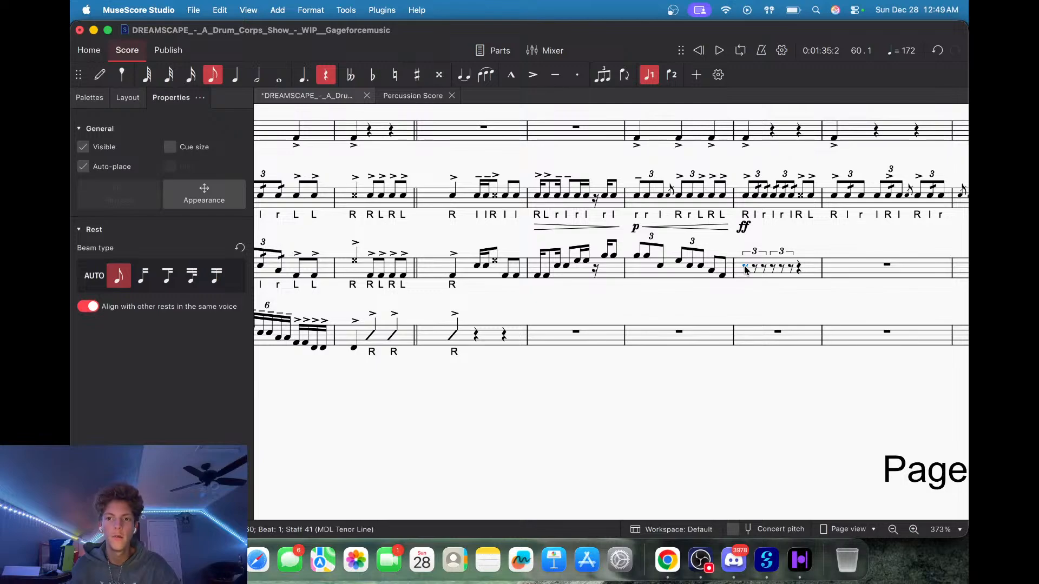
# Fill measure 60's triplets with three top-space notes on beat 1 and a third-, second- and bottom-space descent on beat 2.
pyautogui.press('n')
pyautogui.click(745, 271)
pyautogui.press('d')
pyautogui.press('c')
pyautogui.press('b')
pyautogui.press('a')
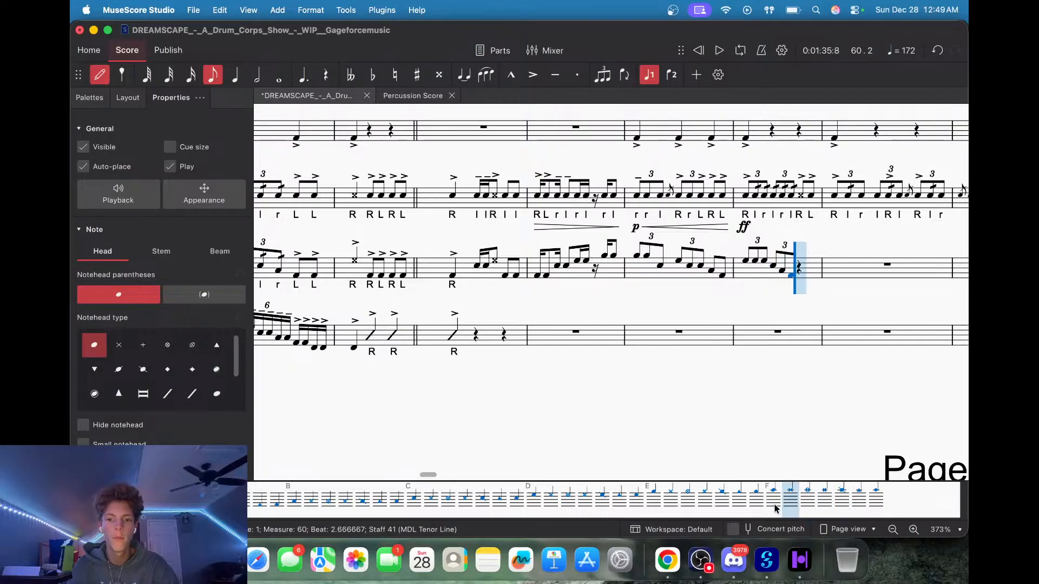
# Complete beat 3 of tenor measure 60 with a top-space eighth cross notehead and a bottom-space eighth, removing the extra note in measure 61.
pyautogui.press('a')
pyautogui.press('a')
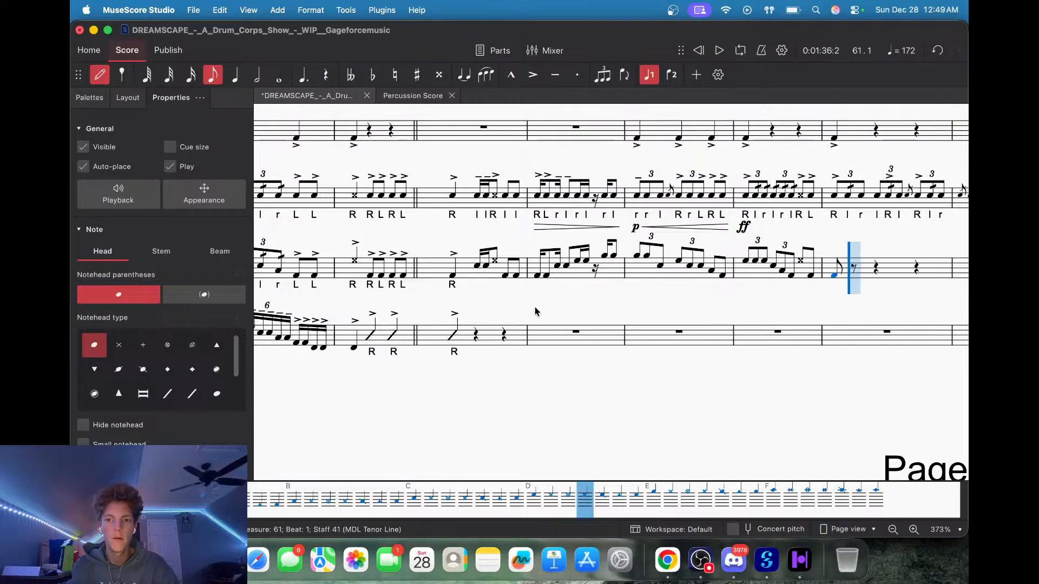
pyautogui.press('super+z')
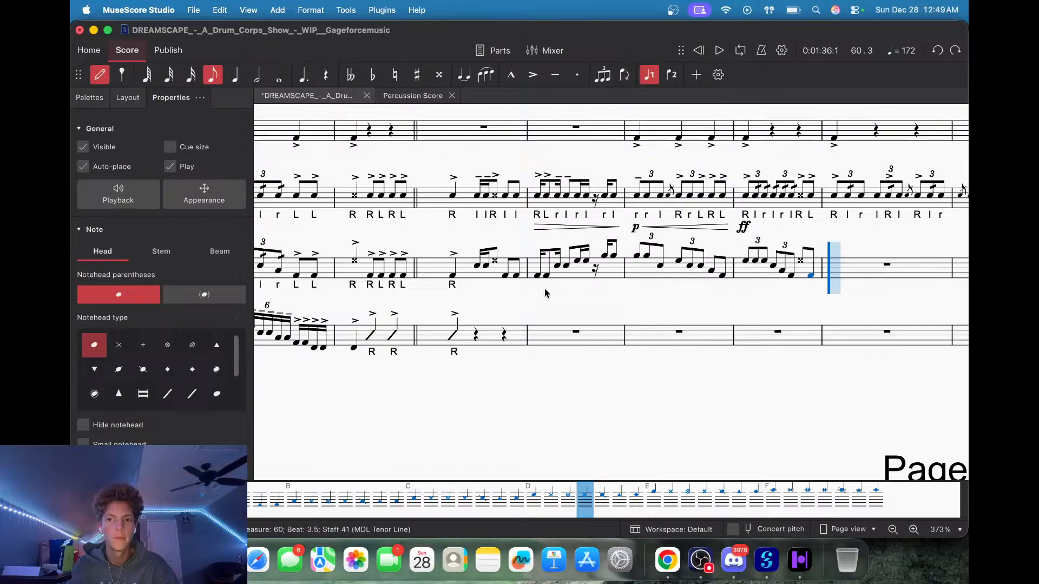
pyautogui.click(236, 76)
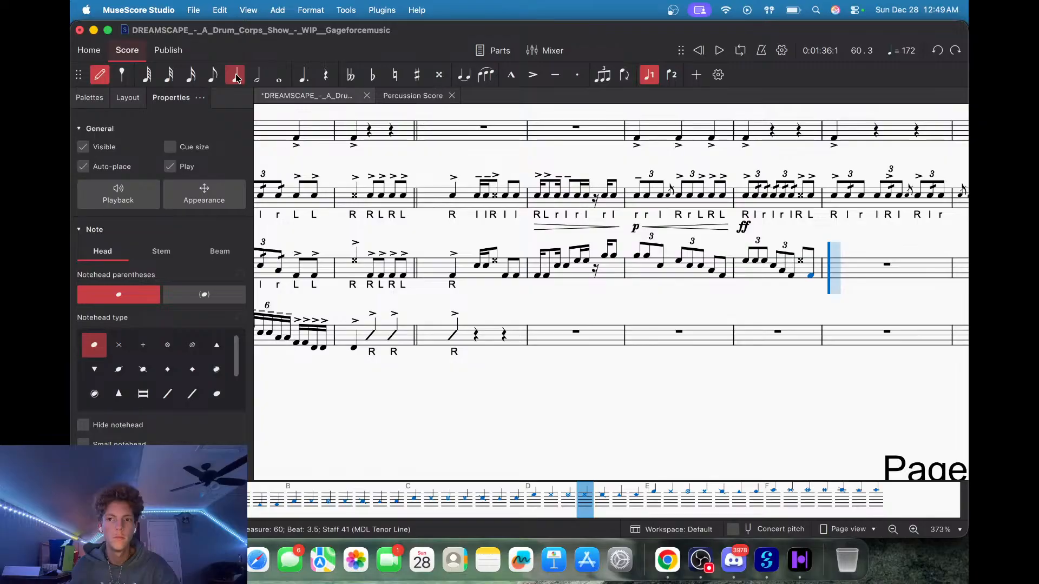
pyautogui.click(100, 75)
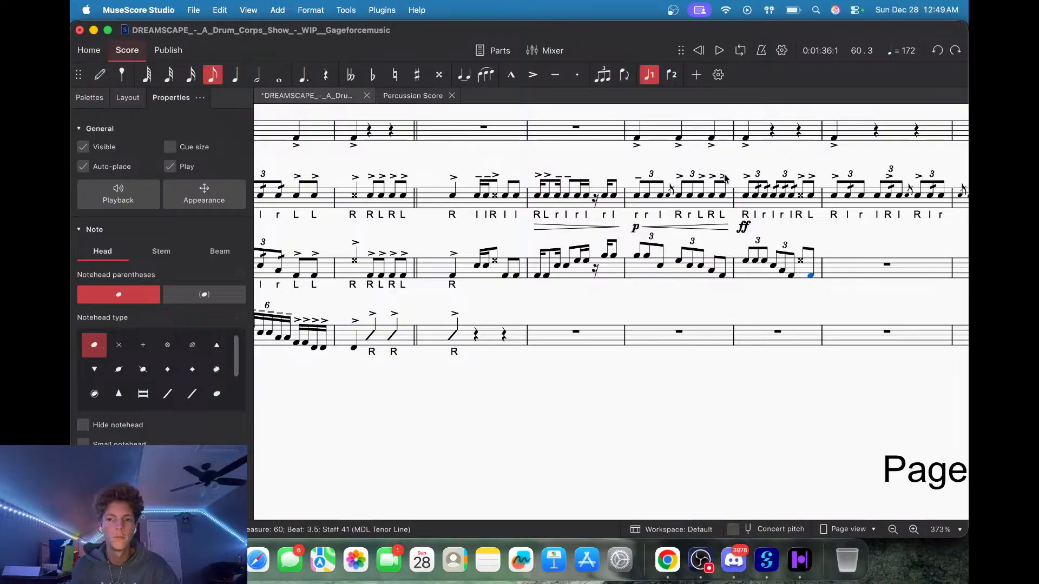
# Change the sticking under the third triplet note on beat 1 of snare measure 61 to l.
pyautogui.doubleClick(861, 216)
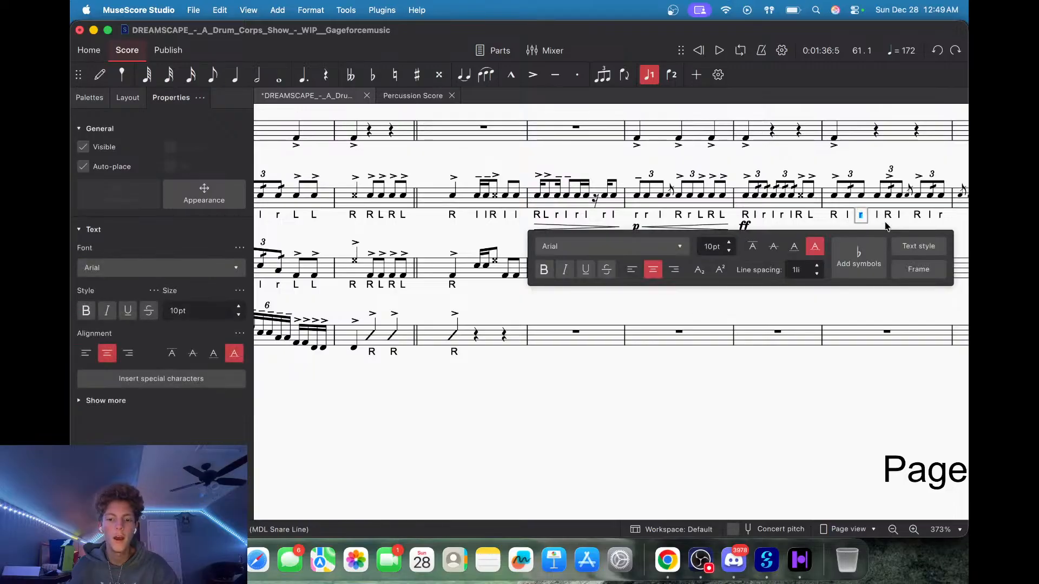
pyautogui.write('l')
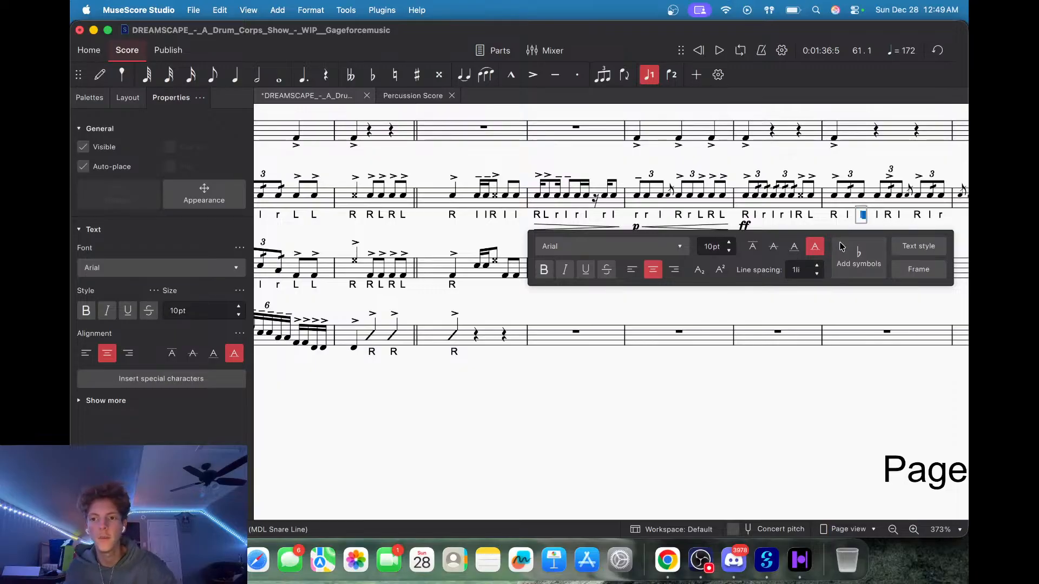
pyautogui.click(842, 309)
# Check the snare notes in measure 61 and change the sticking under beat 1's third triplet note to rl.
pyautogui.hscroll(5, 673, 319)
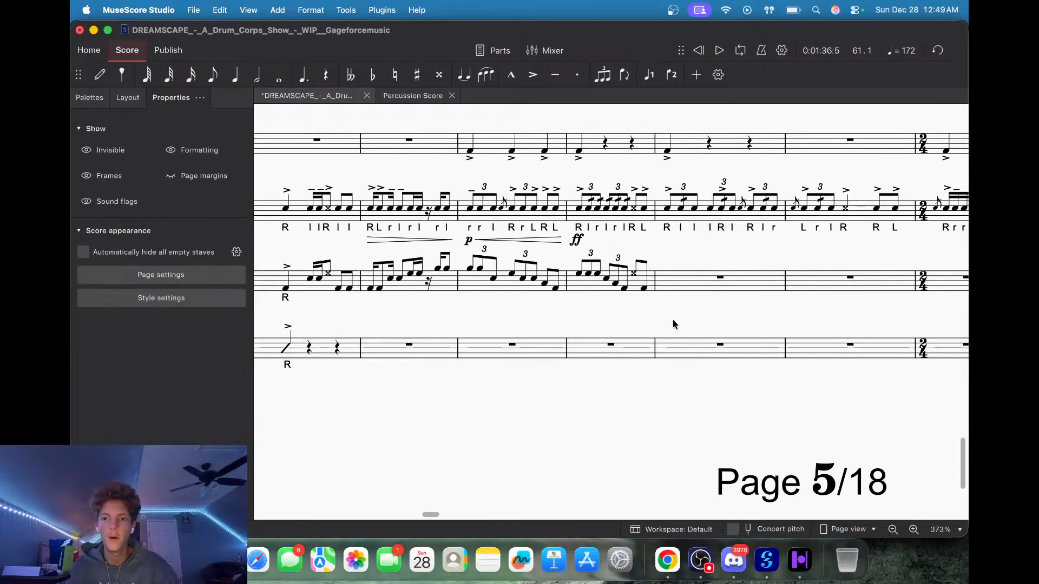
pyautogui.click(685, 204)
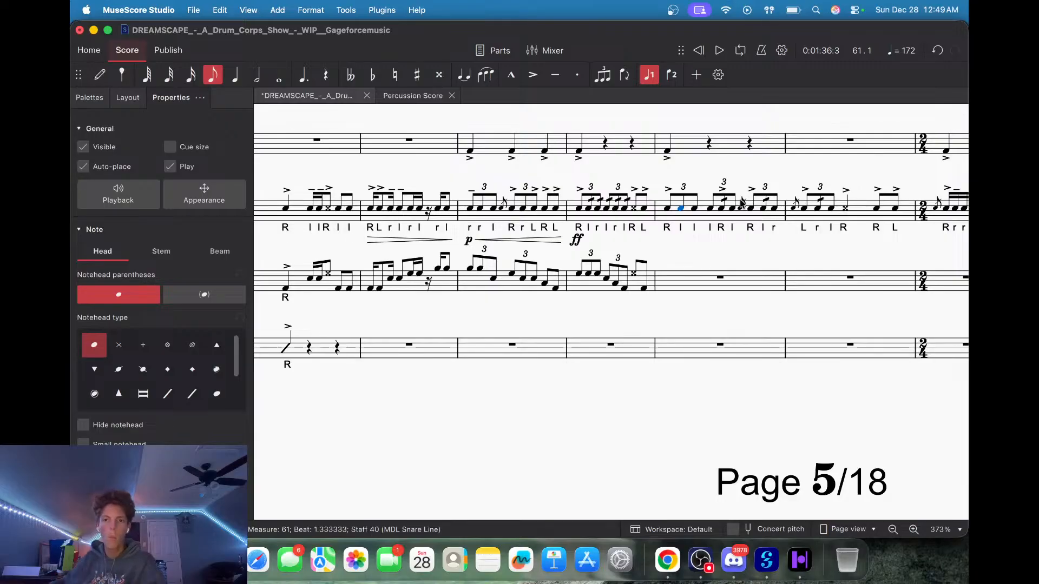
pyautogui.click(728, 202)
pyautogui.click(729, 202)
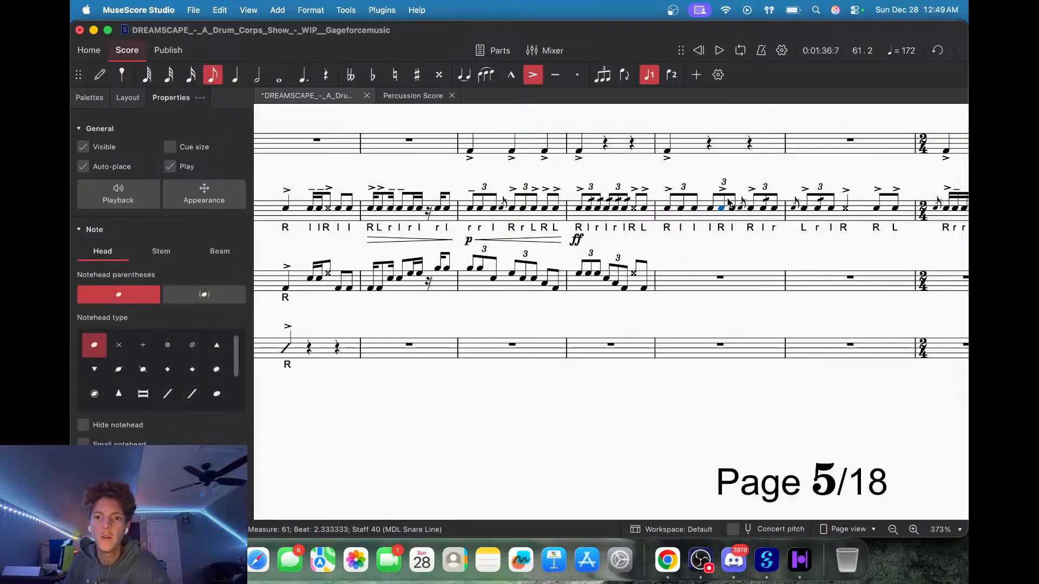
pyautogui.doubleClick(694, 228)
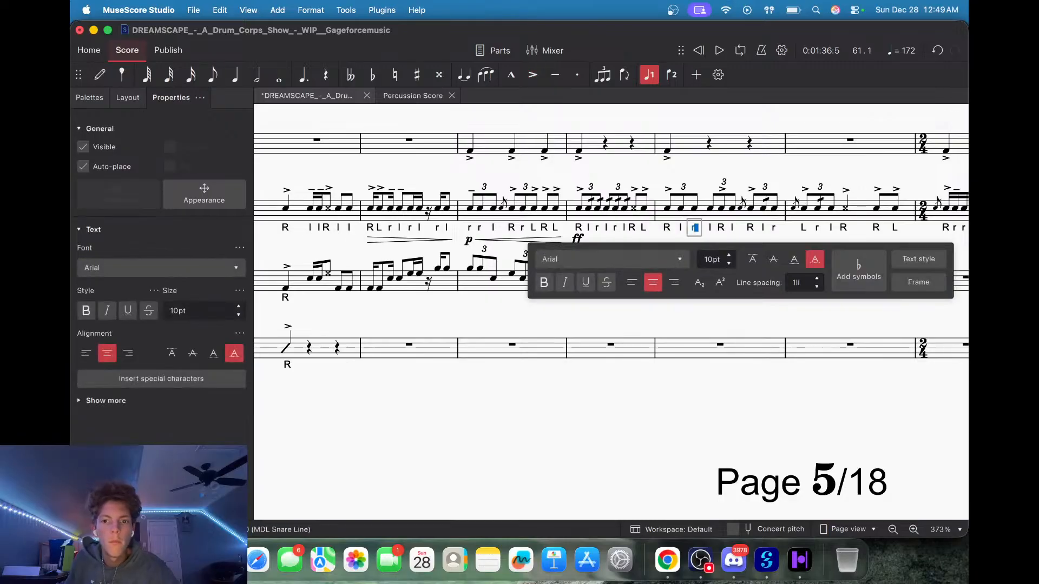
pyautogui.click(722, 209)
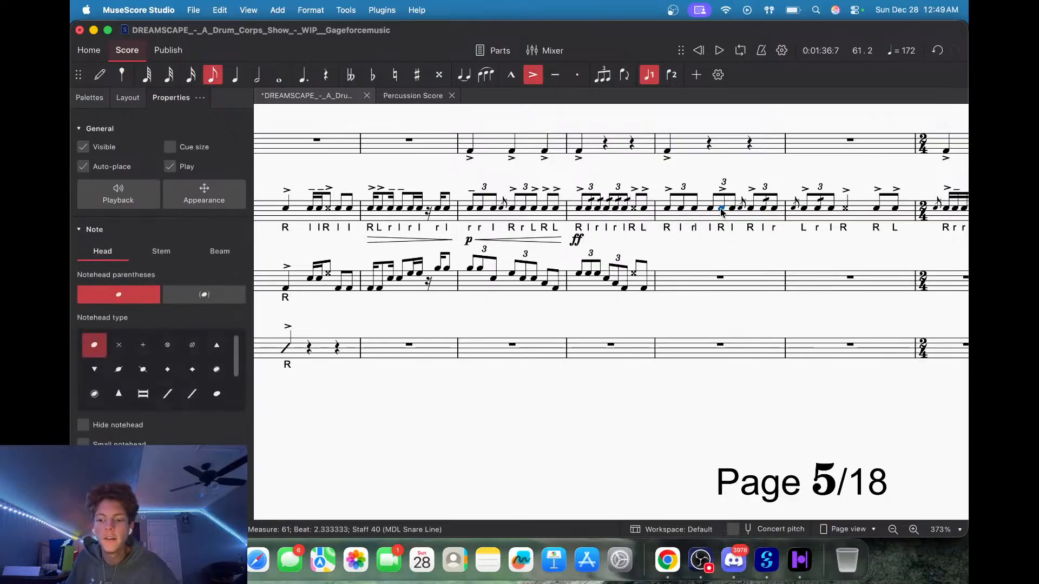
# Change the sticking under the third triplet note on beat 1 of snare measure 61 to r.
pyautogui.doubleClick(694, 228)
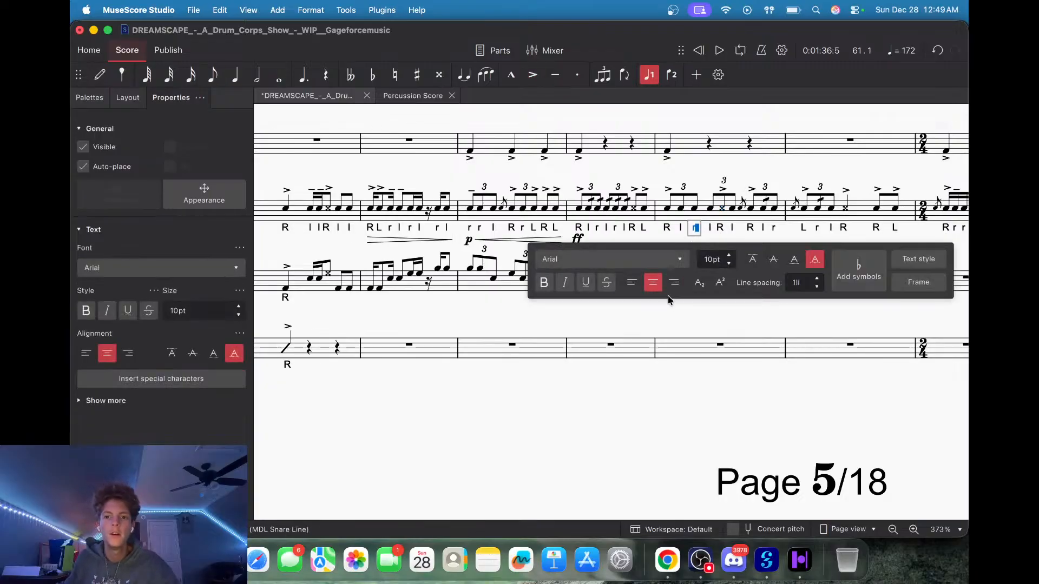
pyautogui.click(683, 319)
# Split tenor measure 61 into quarter rests and turn beats 1 and 2 into eighth-note triplets.
pyautogui.click(682, 288)
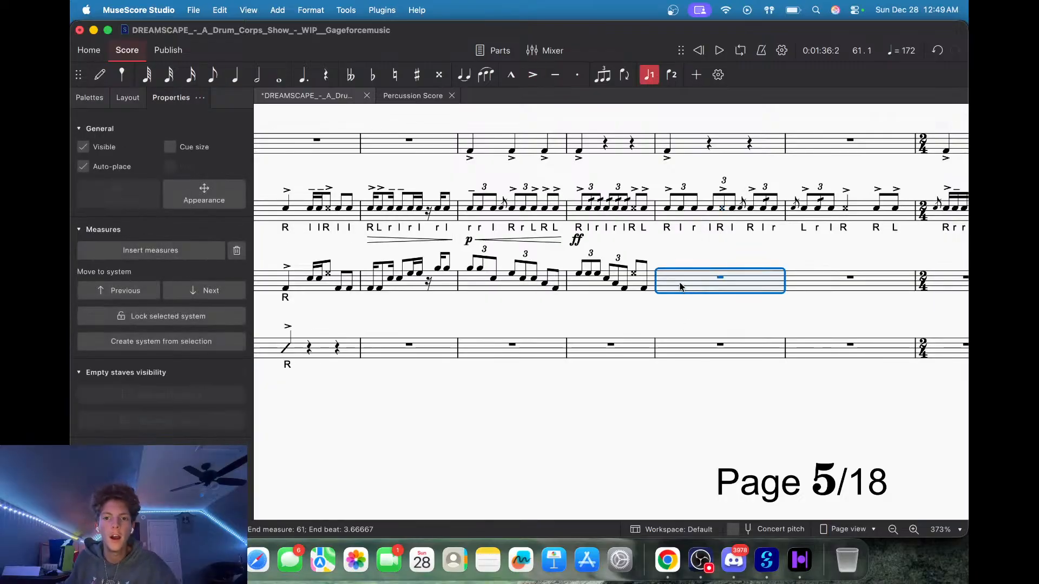
pyautogui.click(100, 76)
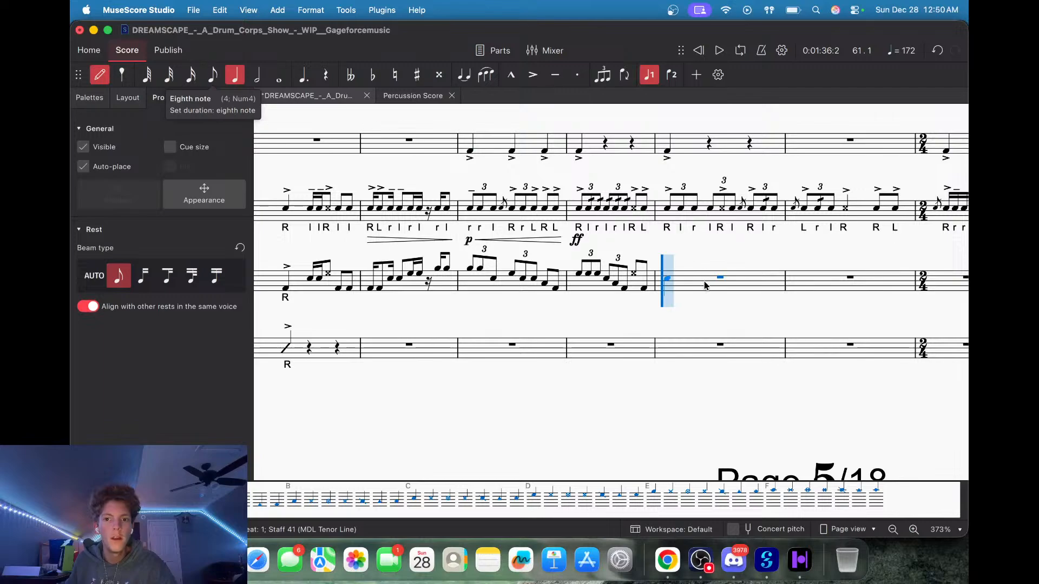
pyautogui.press('0')
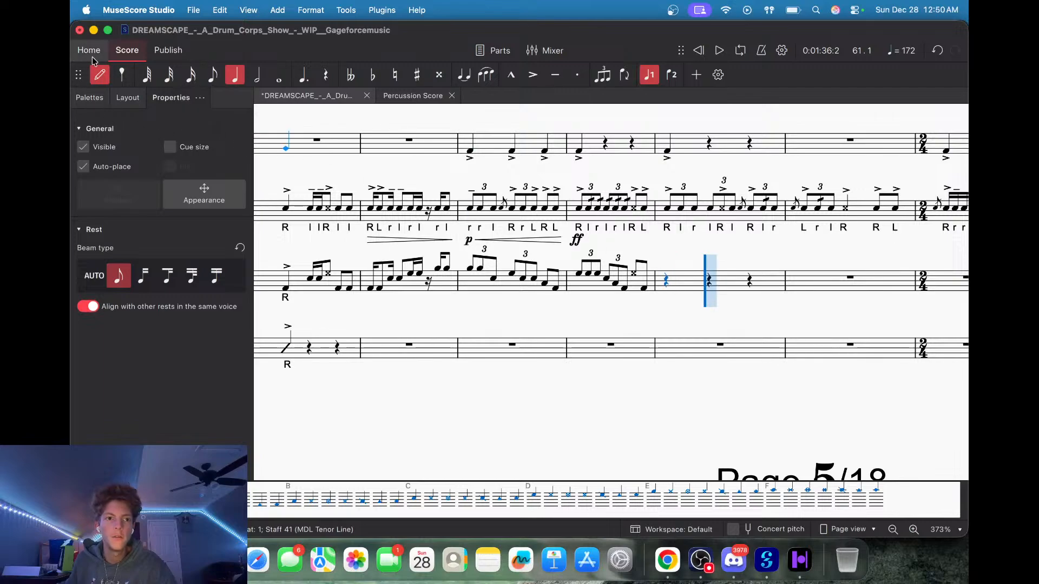
pyautogui.press('Escape')
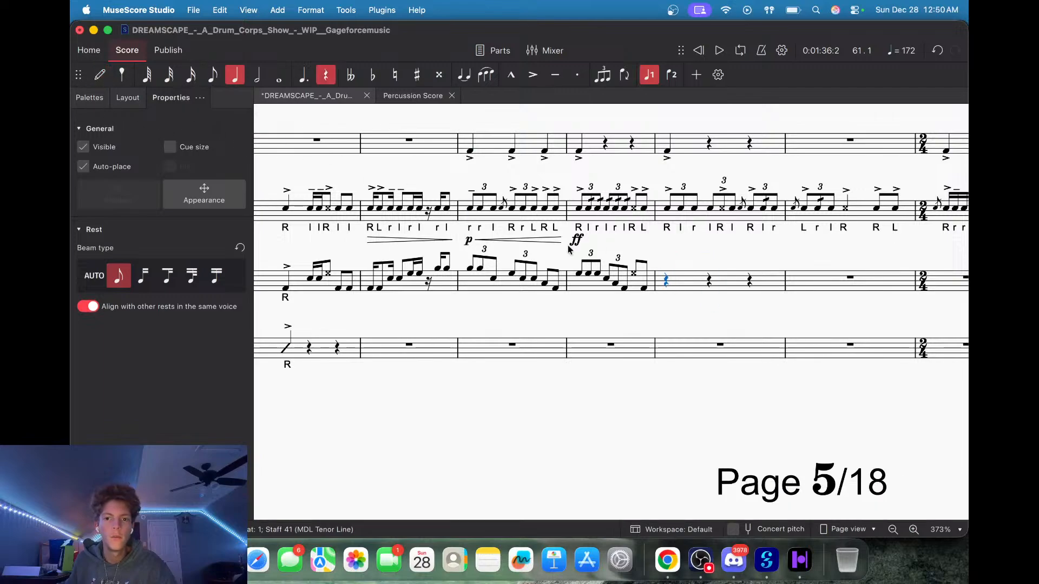
pyautogui.click(711, 284)
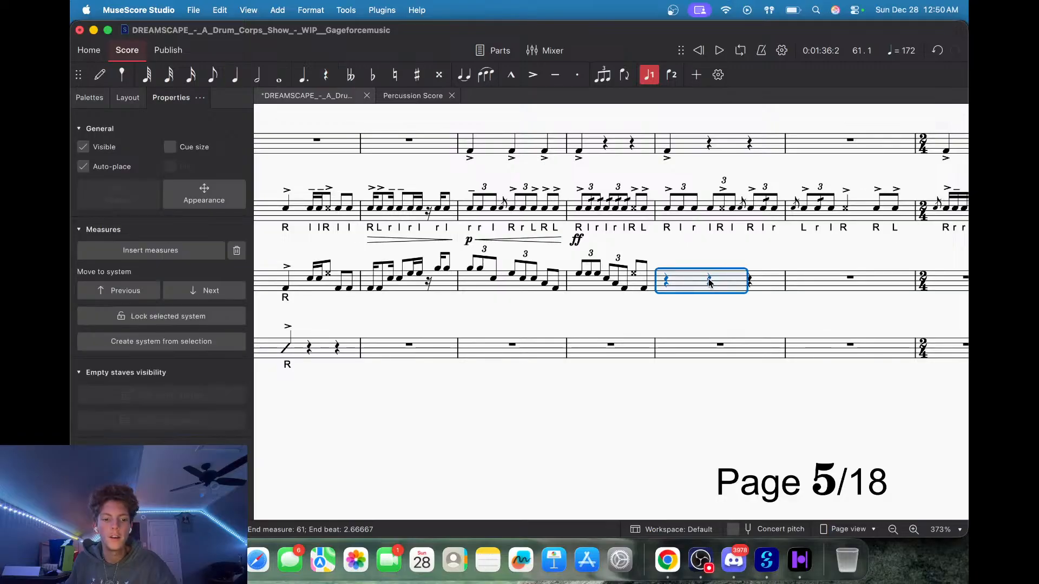
pyautogui.press('super+3')
# Fill the beat 1 triplet of tenor measure 61 with one top-space note and two third-space notes.
pyautogui.click(660, 281)
pyautogui.click(666, 281)
pyautogui.press('d')
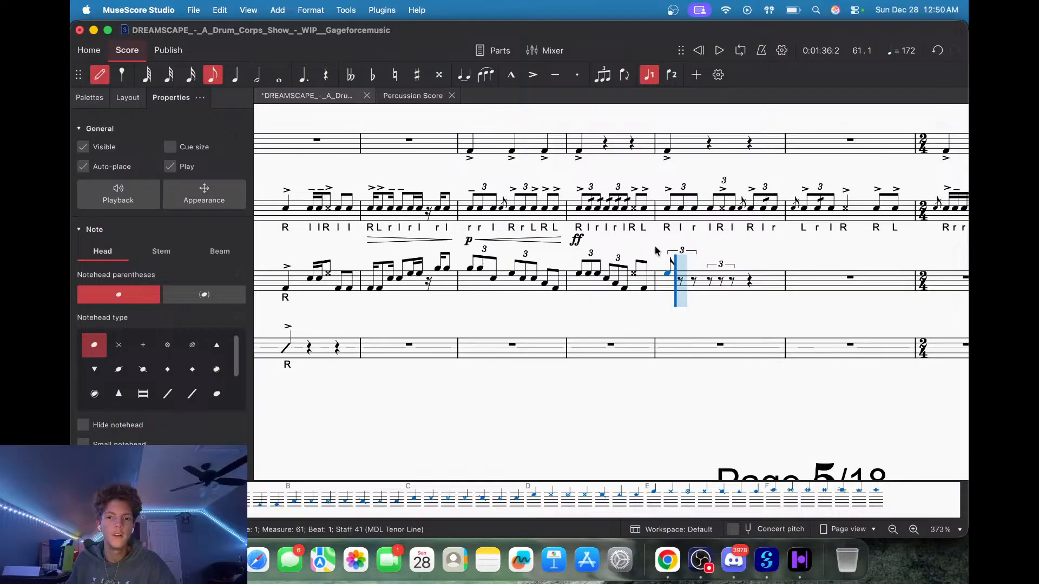
pyautogui.press('c')
pyautogui.press('c')
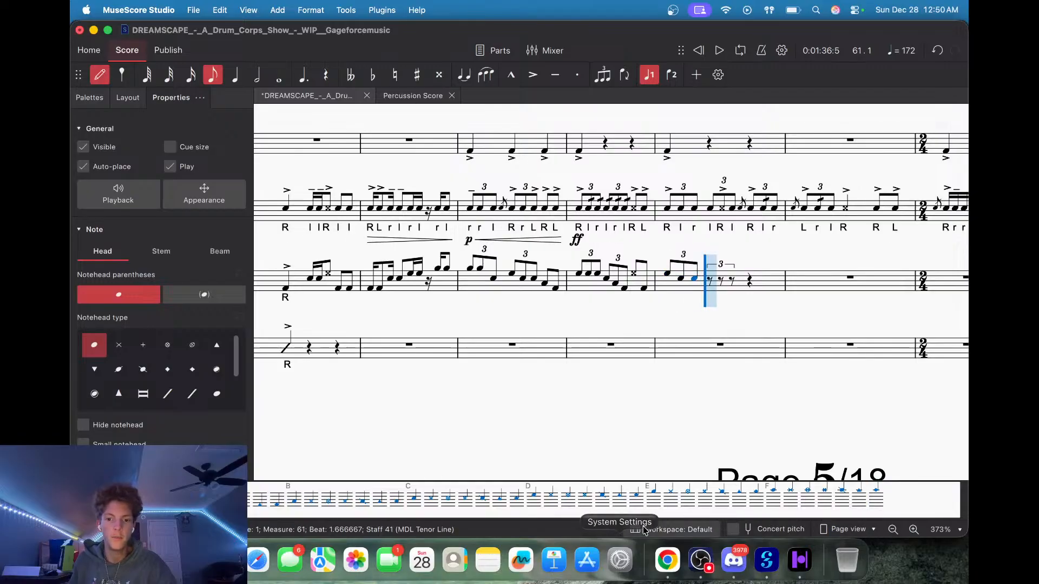
# Fill the beat 2 triplet of tenor measure 61 with a top-space cross notehead and two bottom-space notes.
pyautogui.doubleClick(586, 496)
pyautogui.press('a')
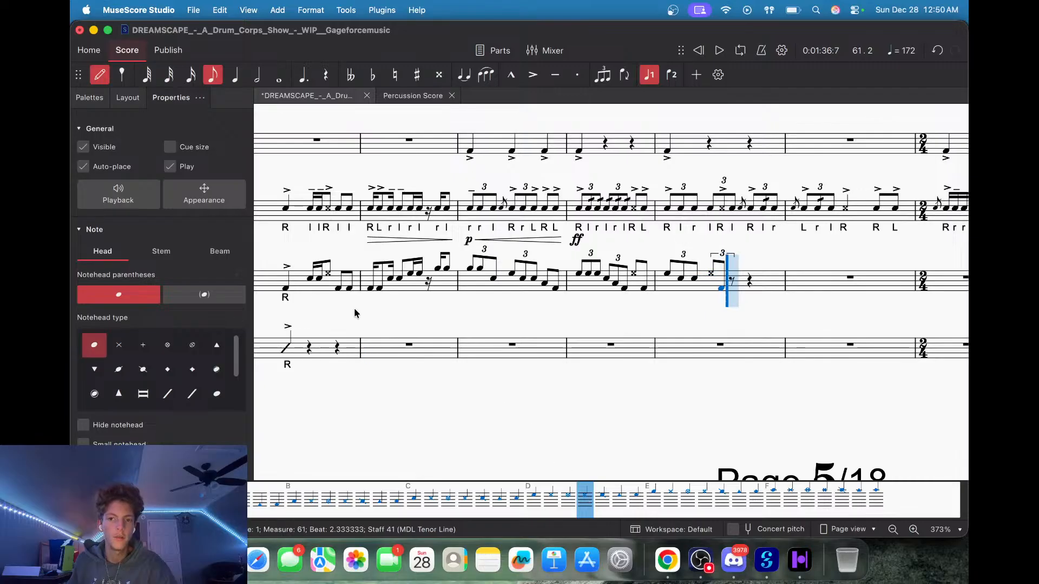
pyautogui.press('a')
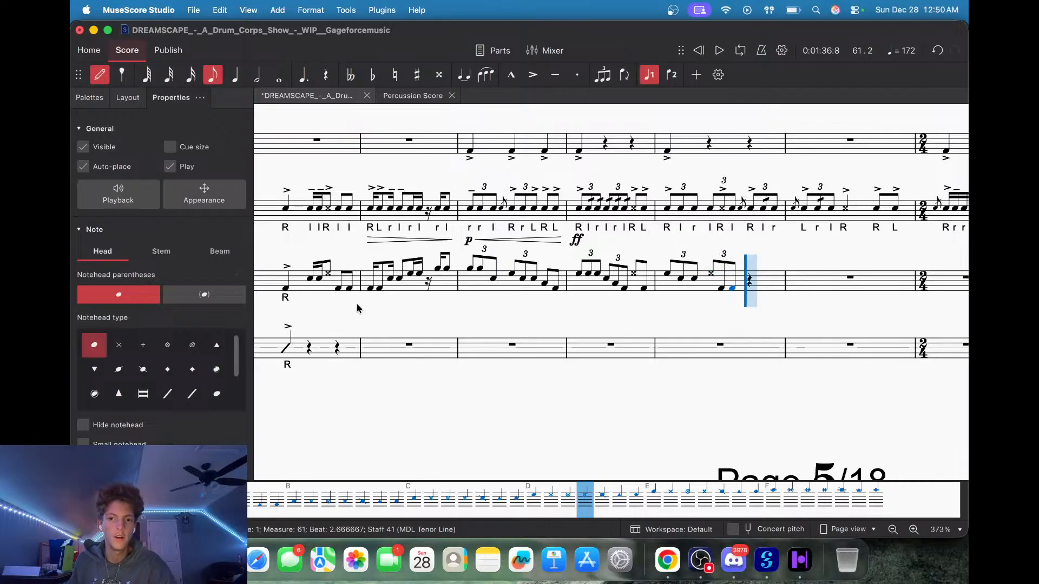
pyautogui.click(107, 82)
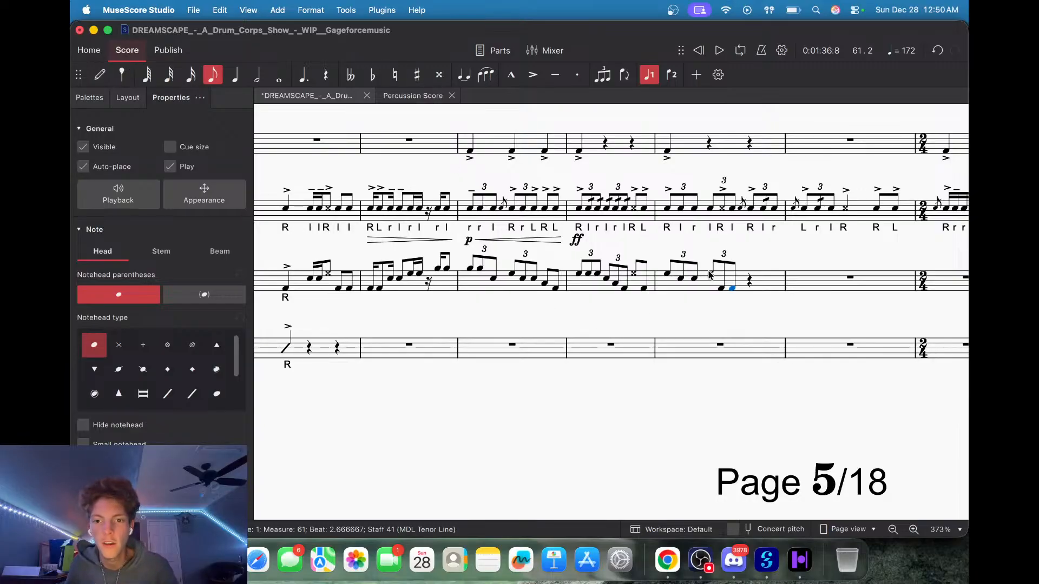
# Add accents to the first triplet notes on beats 1 and 2 of tenor measure 61.
pyautogui.click(721, 208)
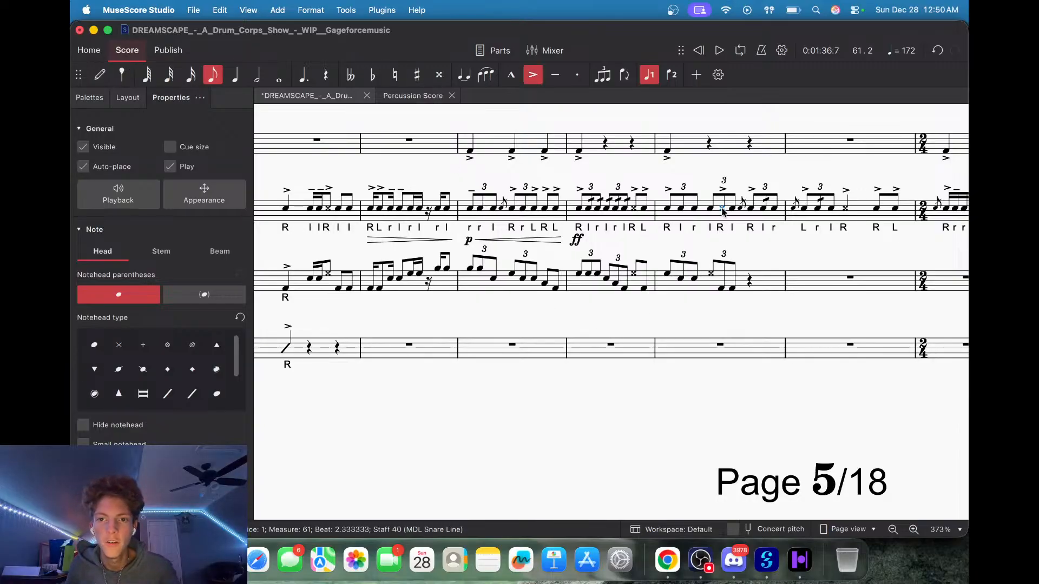
pyautogui.click(711, 274)
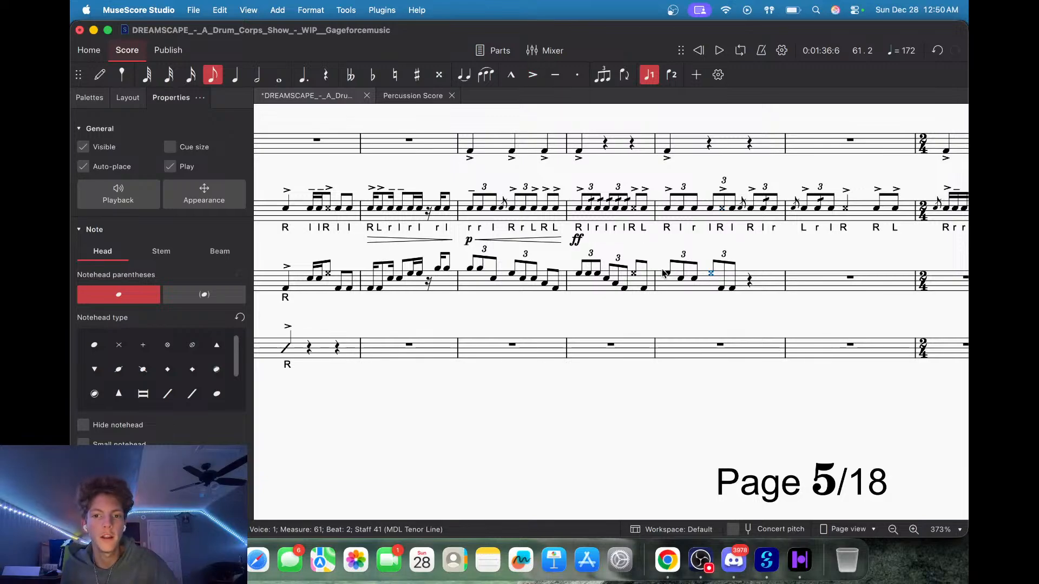
pyautogui.keyDown('super'); pyautogui.click(666, 274); pyautogui.keyUp('super')
pyautogui.click(95, 102)
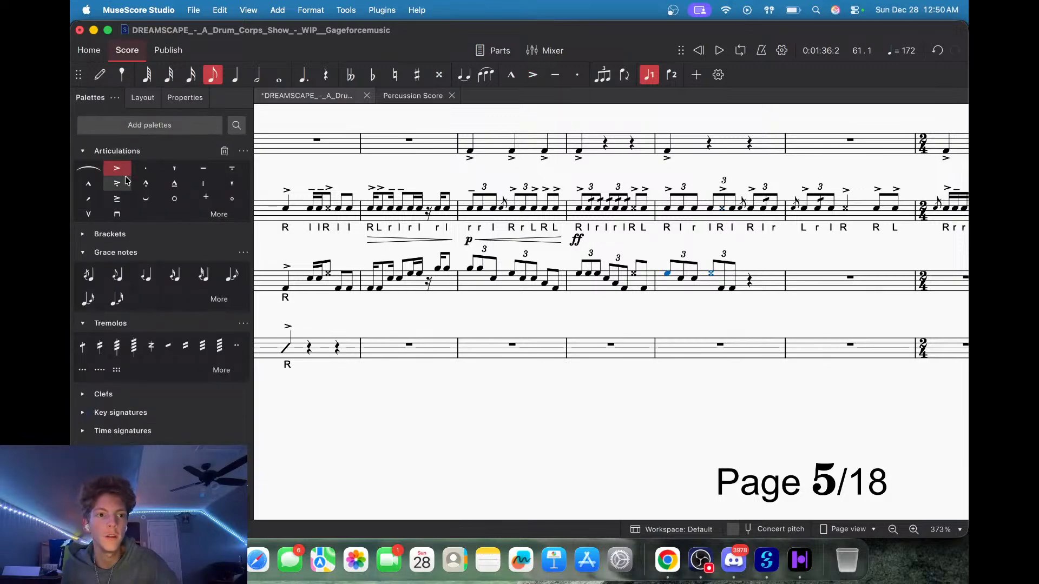
pyautogui.click(117, 168)
# Add accents to the first note and both beat 3 eighths of tenor measure 60.
pyautogui.click(578, 275)
pyautogui.keyDown('super'); pyautogui.click(634, 273); pyautogui.keyUp('super')
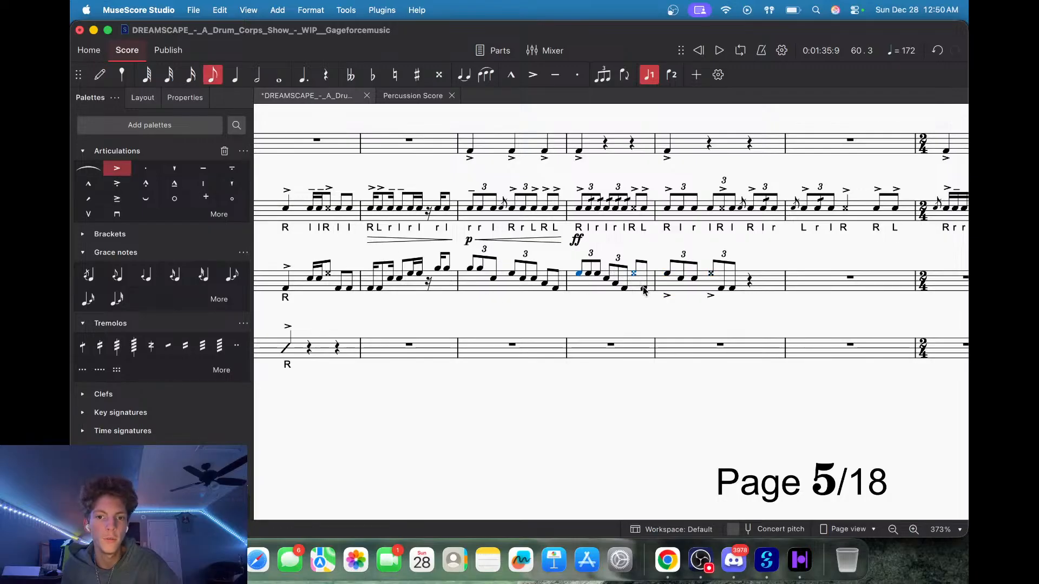
pyautogui.click(117, 169)
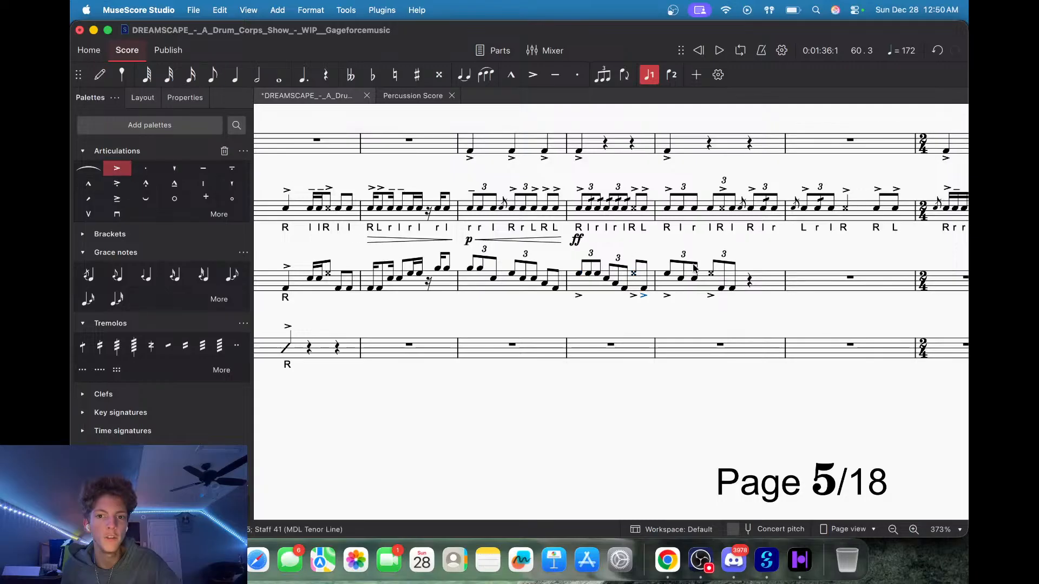
# Examine the snare stickings and tenor triplets in measure 61 up close.
pyautogui.scroll(5, 628, 376)
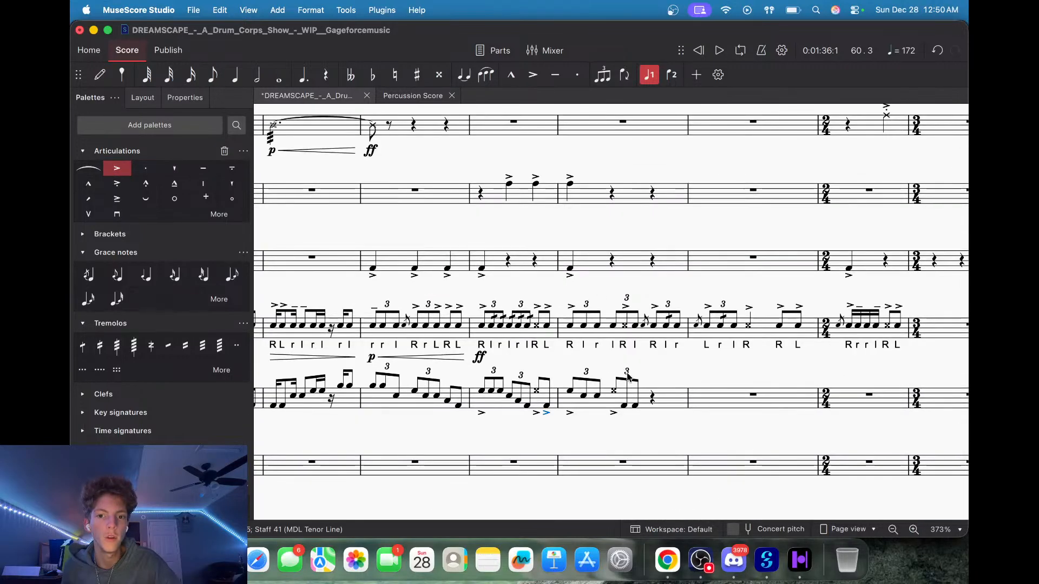
pyautogui.scroll(5, 628, 376)
pyautogui.scroll(5, 595, 310)
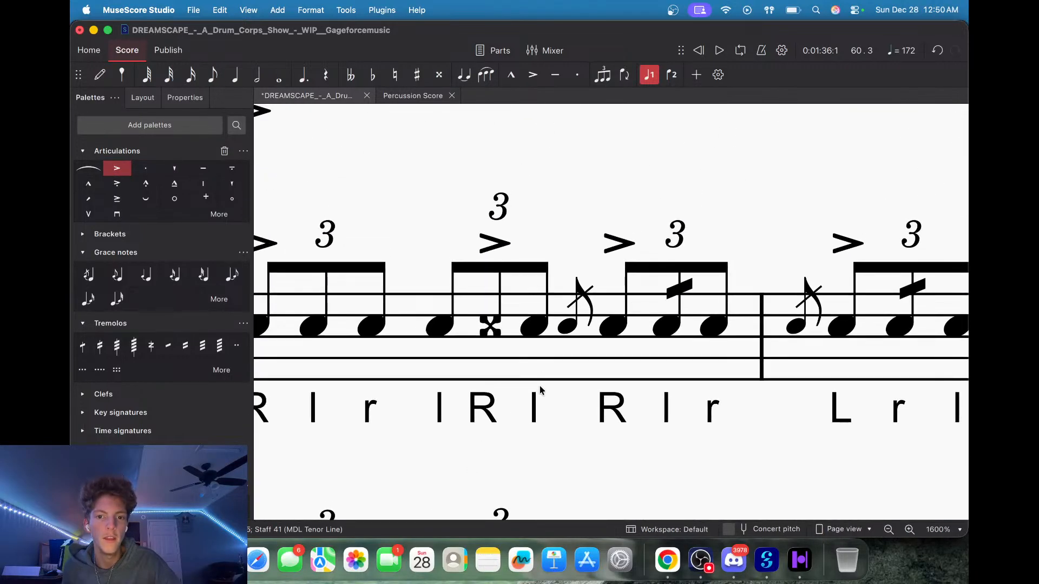
pyautogui.scroll(-5, 540, 390)
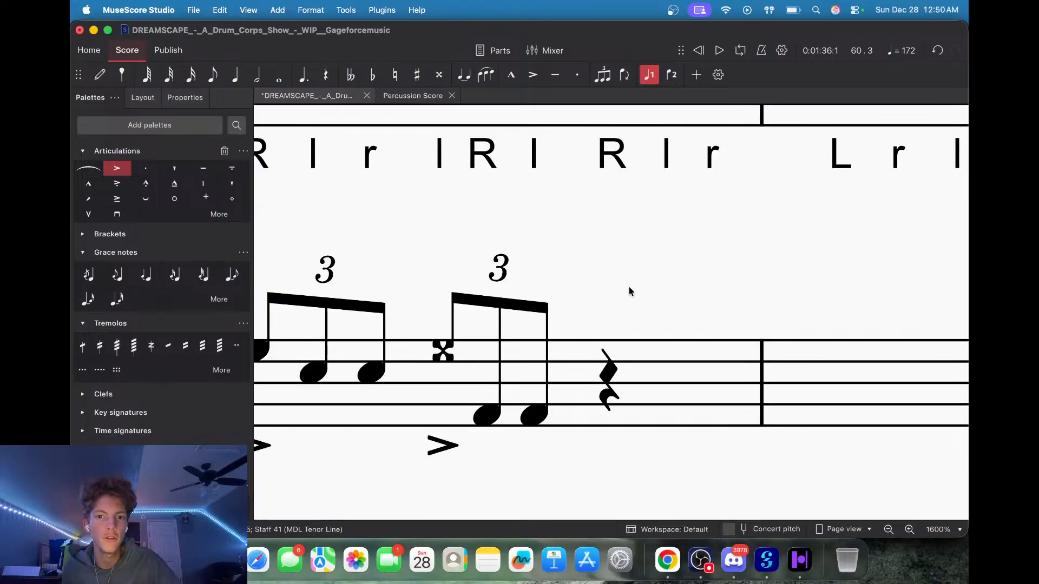
pyautogui.scroll(4, 627, 294)
pyautogui.scroll(-4, 533, 446)
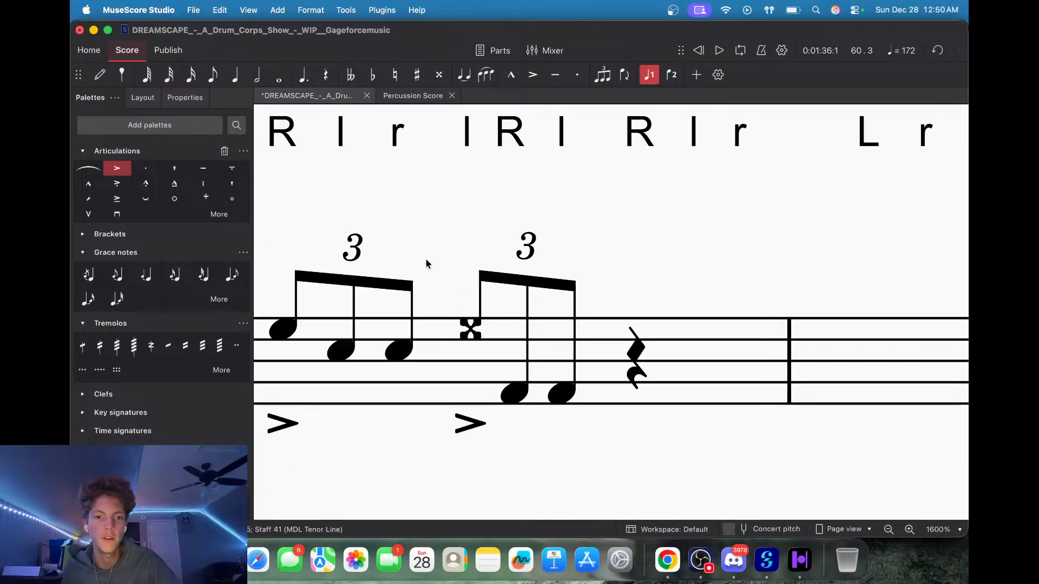
# Add tenutos to the two sixteenths on beat 2 of tenor measure 57 and an accent to the cross notehead.
pyautogui.scroll(-8, 425, 264)
pyautogui.scroll(5, 382, 282)
pyautogui.scroll(2, 470, 343)
pyautogui.hscroll(-5, 470, 343)
pyautogui.click(528, 335)
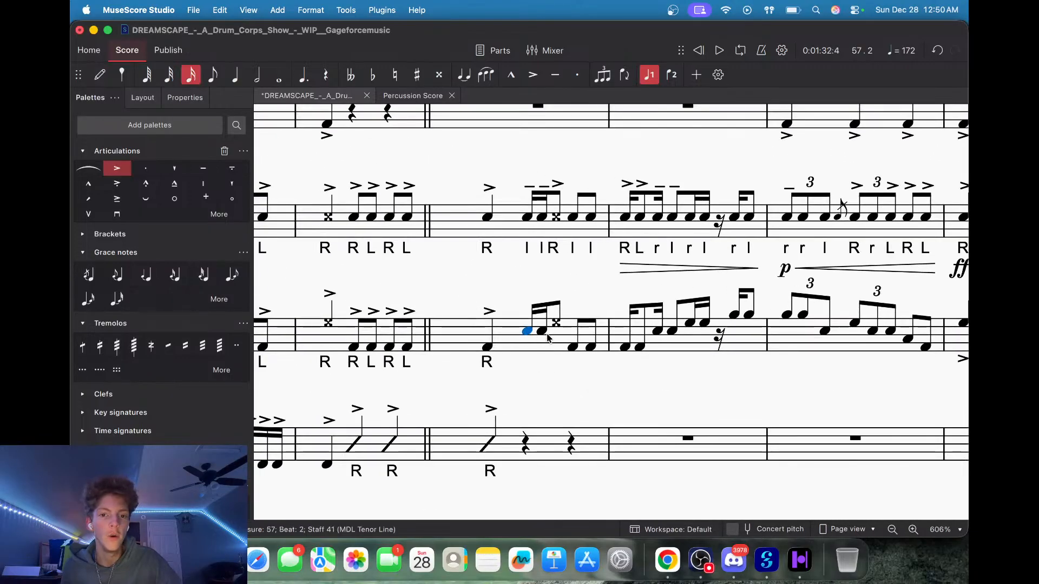
pyautogui.keyDown('shift'); pyautogui.click(544, 333); pyautogui.keyUp('shift')
pyautogui.click(202, 172)
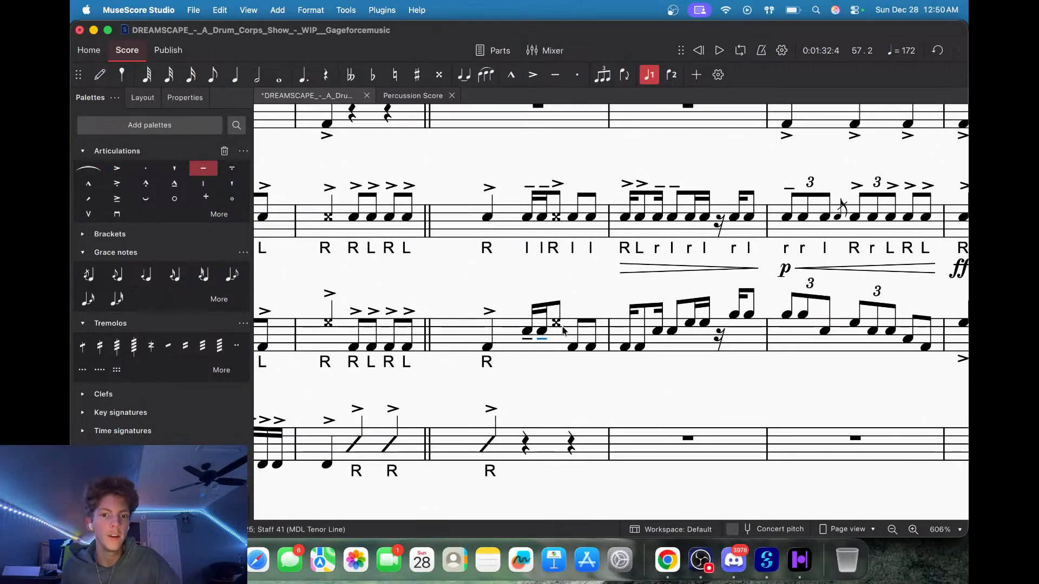
pyautogui.click(557, 324)
pyautogui.click(117, 170)
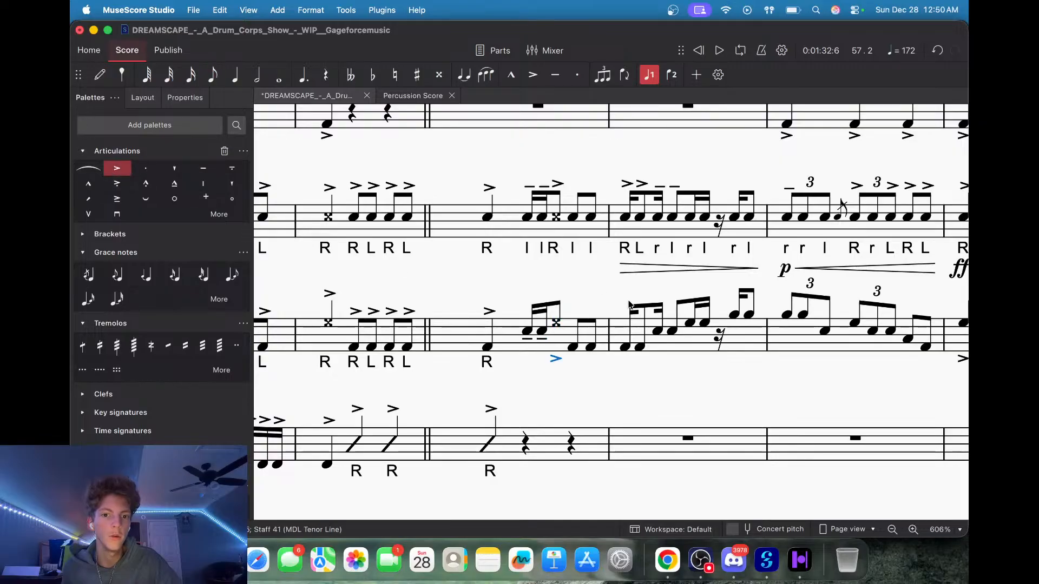
# Add accents to the first two notes of tenor measure 58 and tenutos to the third and fourth notes.
pyautogui.hscroll(5, 569, 295)
pyautogui.click(495, 339)
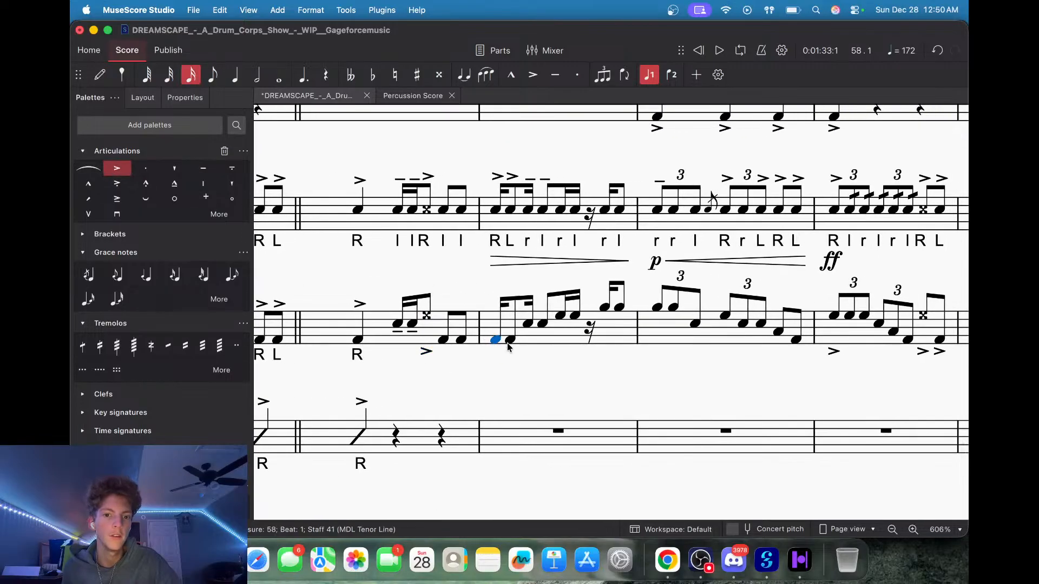
pyautogui.keyDown('shift'); pyautogui.click(509, 339); pyautogui.keyUp('shift')
pyautogui.click(116, 168)
pyautogui.click(528, 324)
pyautogui.keyDown('shift'); pyautogui.click(544, 327); pyautogui.keyUp('shift')
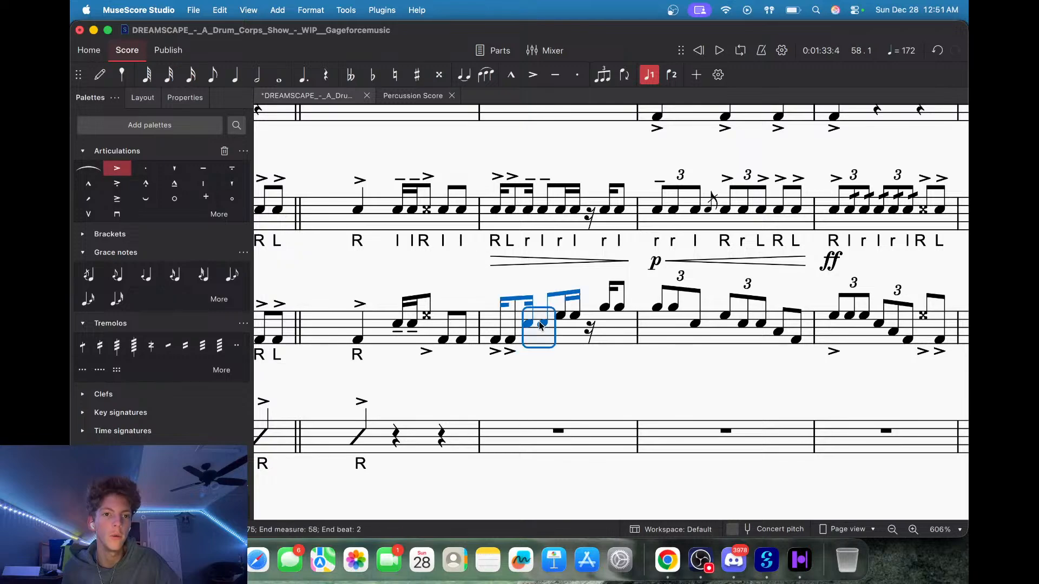
pyautogui.click(203, 168)
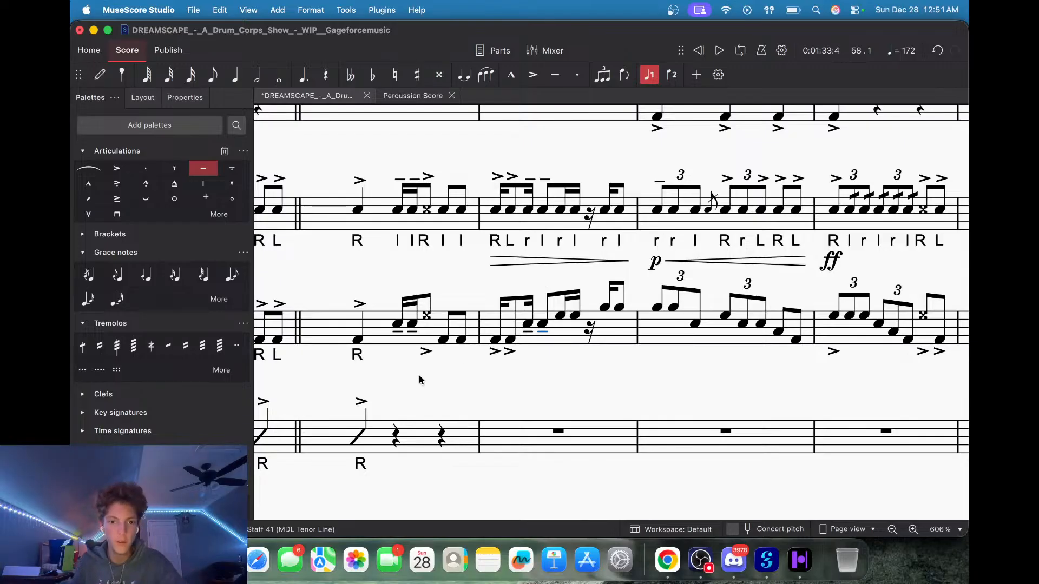
# Place the new tenutos and accents in tenor measures 57 and 58 above the staff.
pyautogui.keyDown('shift'); pyautogui.click(399, 335); pyautogui.keyUp('shift')
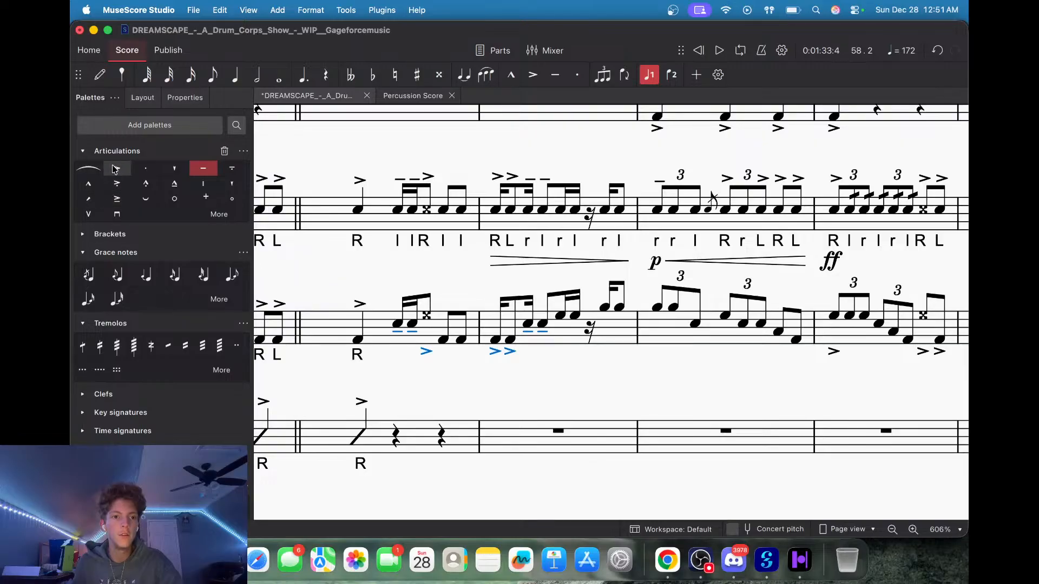
pyautogui.click(138, 98)
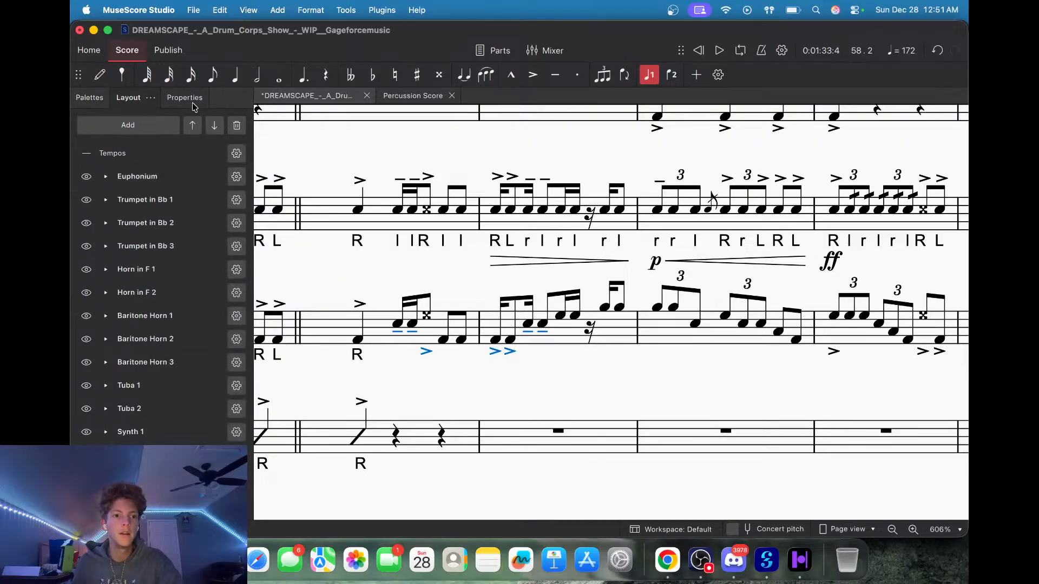
pyautogui.click(185, 98)
pyautogui.click(154, 268)
pyautogui.scroll(2, 637, 433)
# Enter the stickings l l R l l under beats 2 and 3 of tenor measure 57.
pyautogui.click(405, 366)
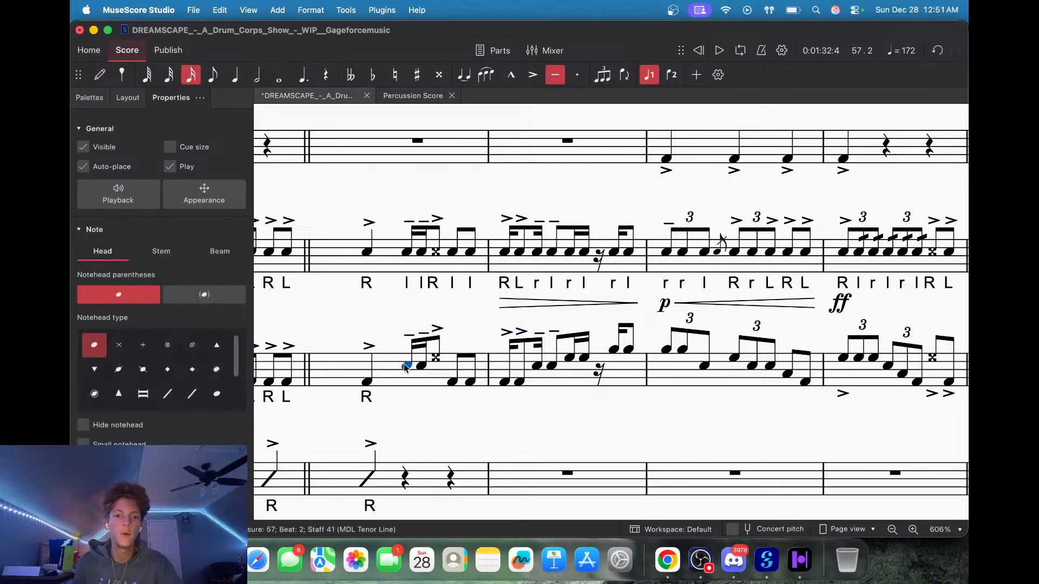
pyautogui.hotkey('alt', 's')
pyautogui.write('l')
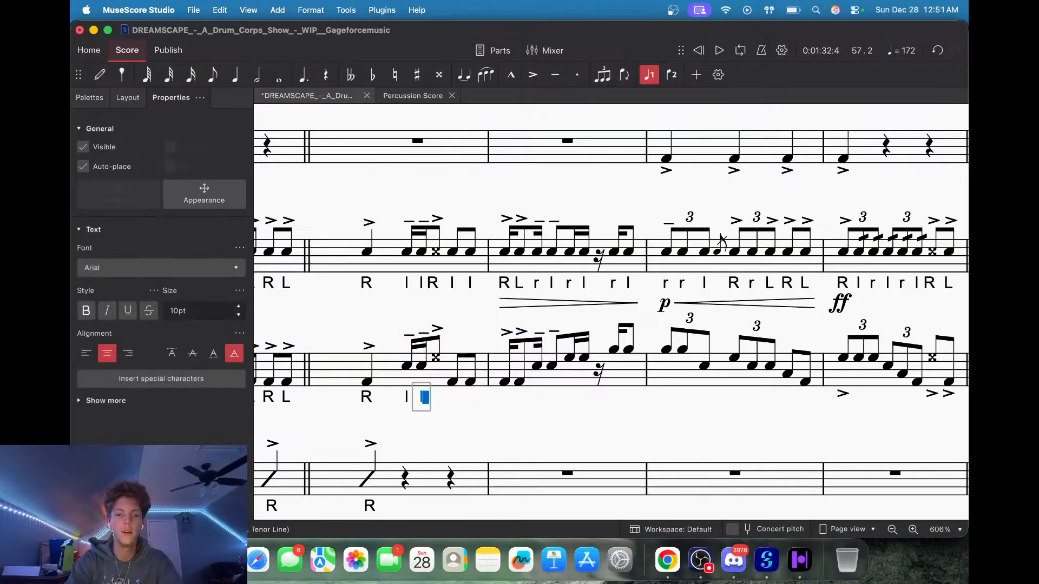
pyautogui.write(' l R l l')
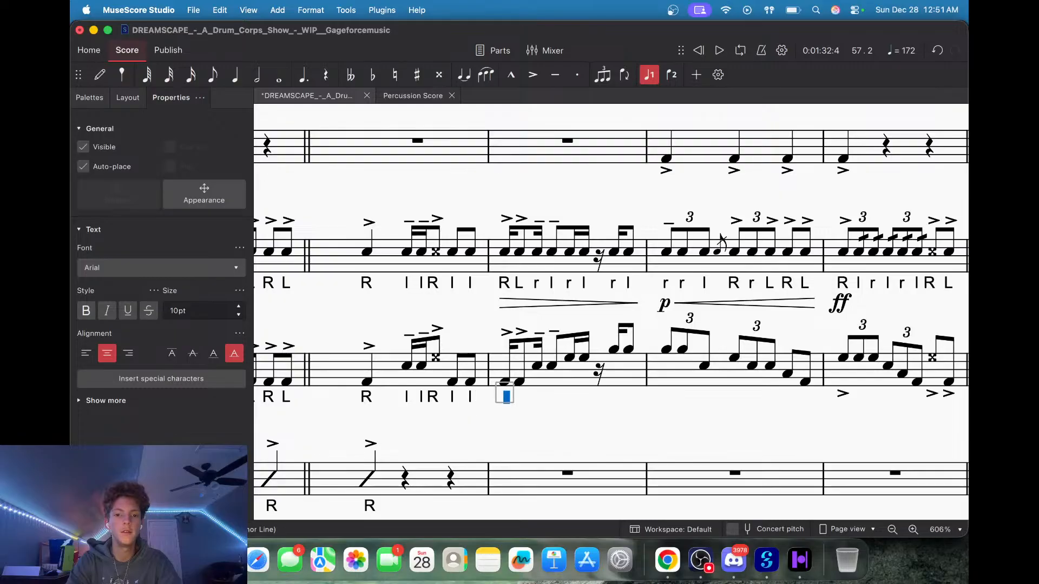
# Enter the stickings R L r l r l r l under tenor measure 58 and r r l R r L R L under measure 59.
pyautogui.write(' R L r l r l ')
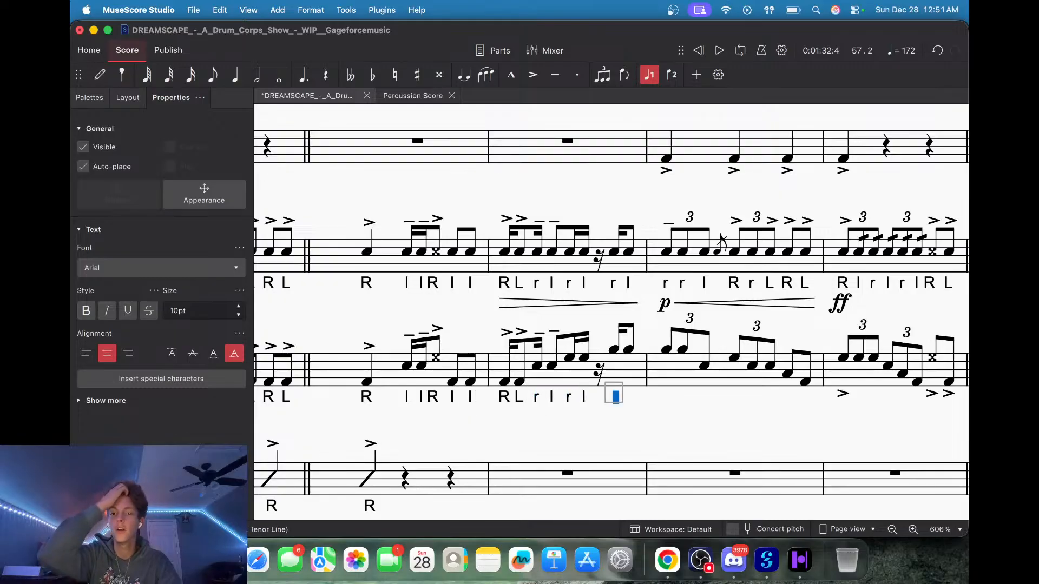
pyautogui.write('r')
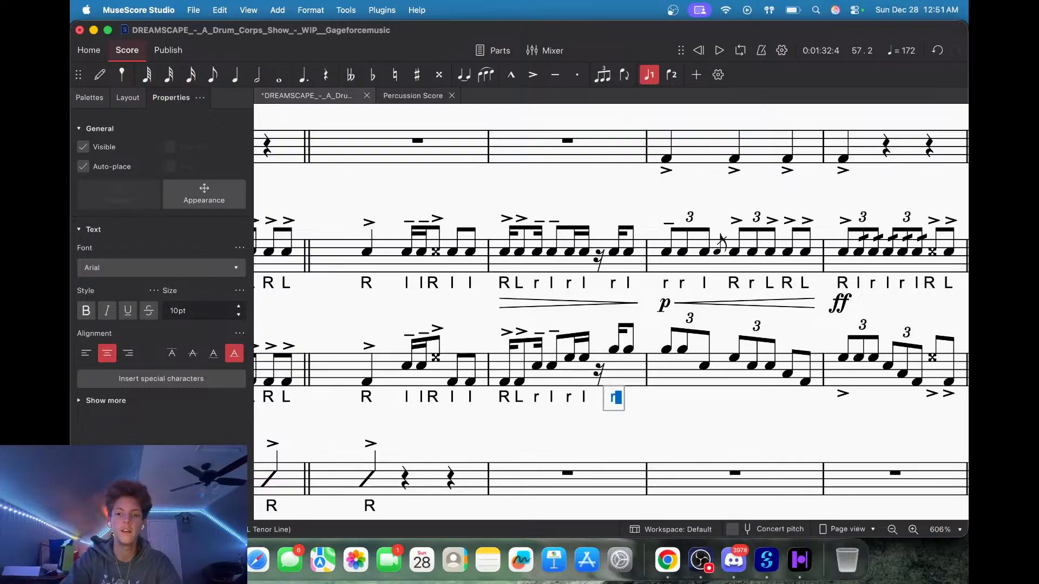
pyautogui.write(' l r r l R')
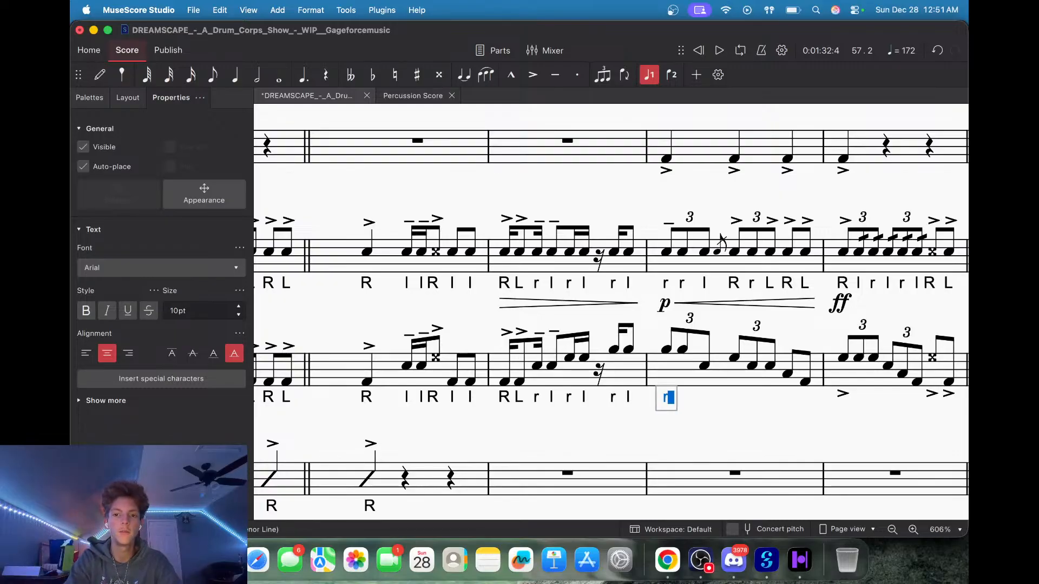
pyautogui.write(' r L R L')
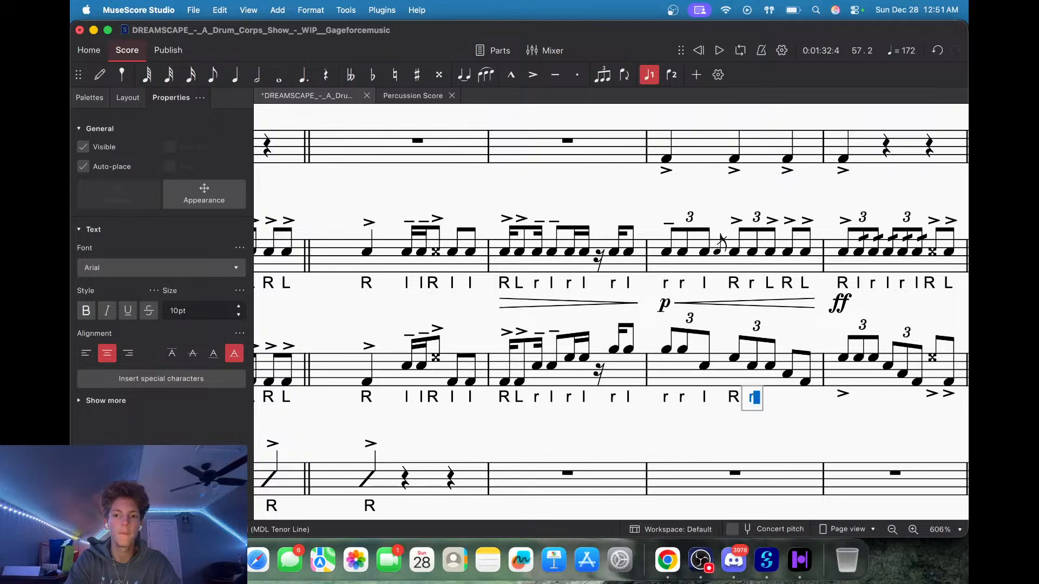
# Finish the stickings under tenor measure 59, then enter R l r l r l R L under measure 60 and R l l R l l under measure 61.
pyautogui.write(' R l r l r')
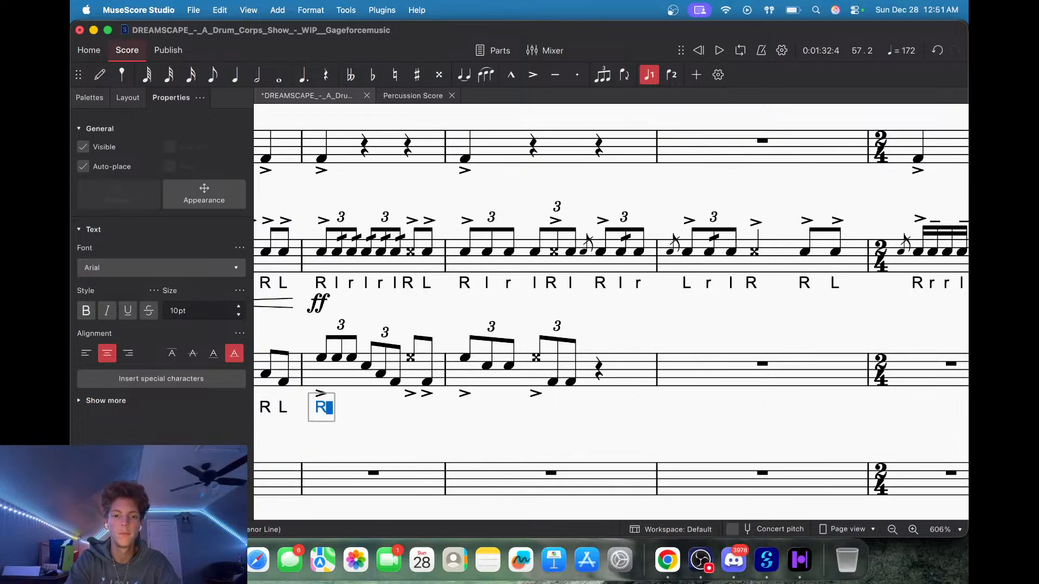
pyautogui.write(' l R')
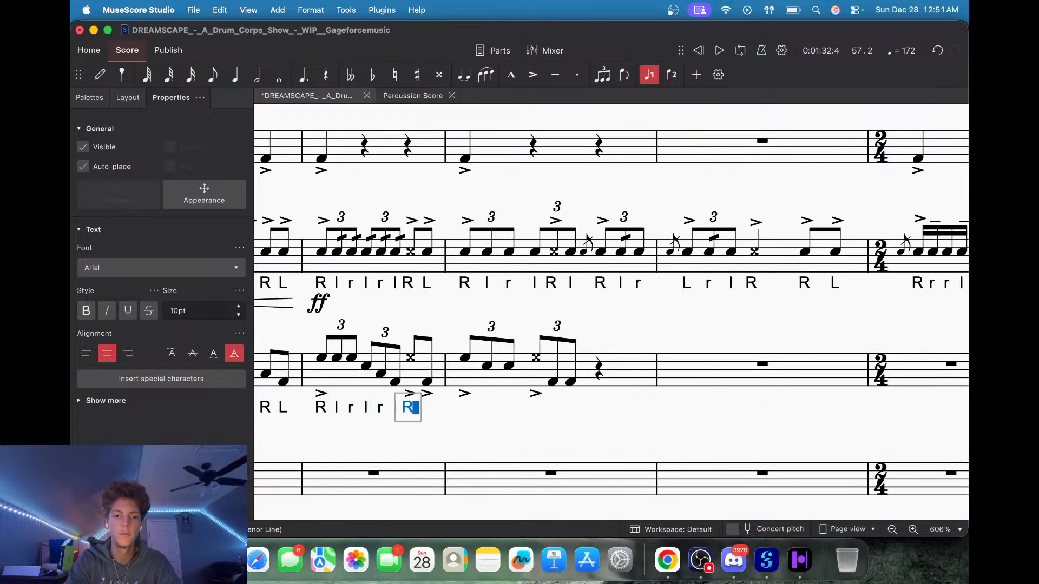
pyautogui.write(' L R')
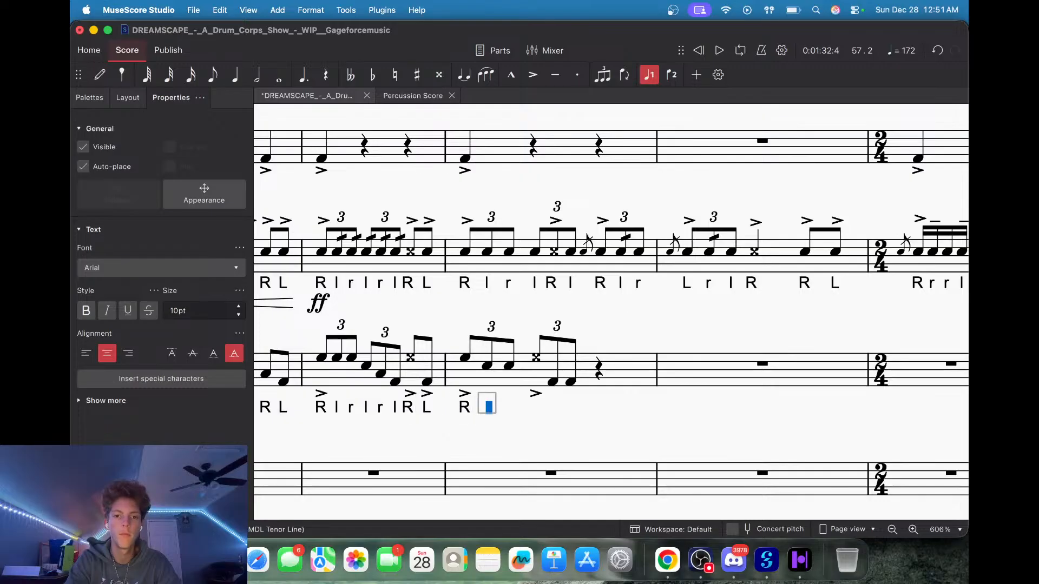
pyautogui.write(' l l R l')
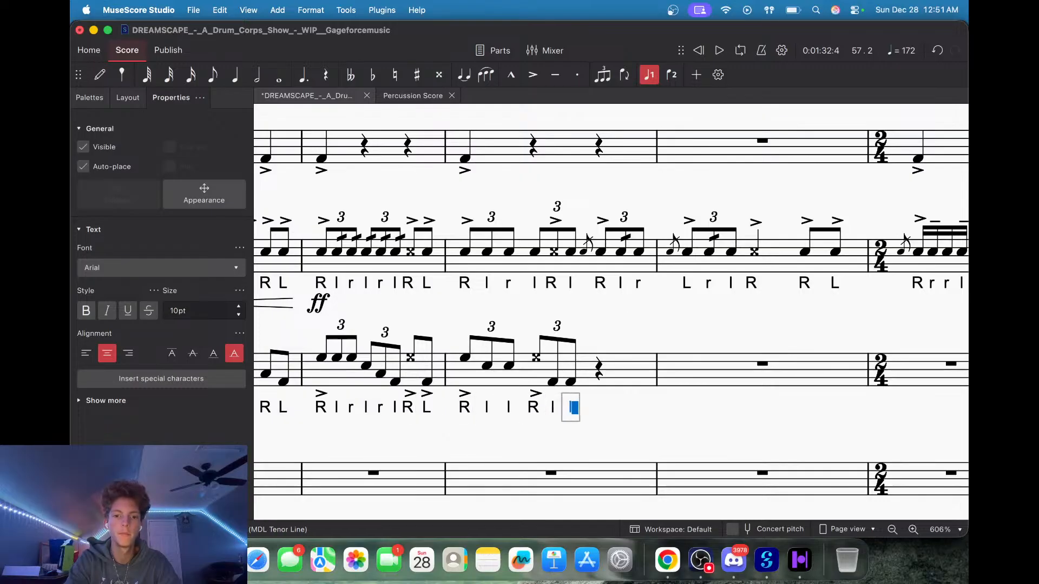
pyautogui.hscroll(-3, 502, 295)
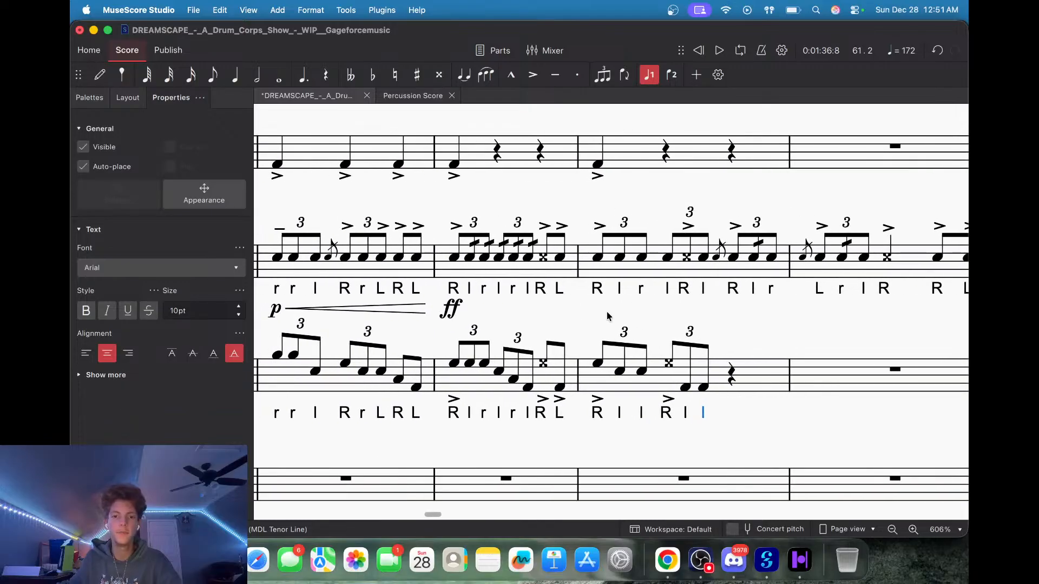
pyautogui.moveTo(752, 284); pyautogui.dragTo(858, 275)
pyautogui.press('super+z')
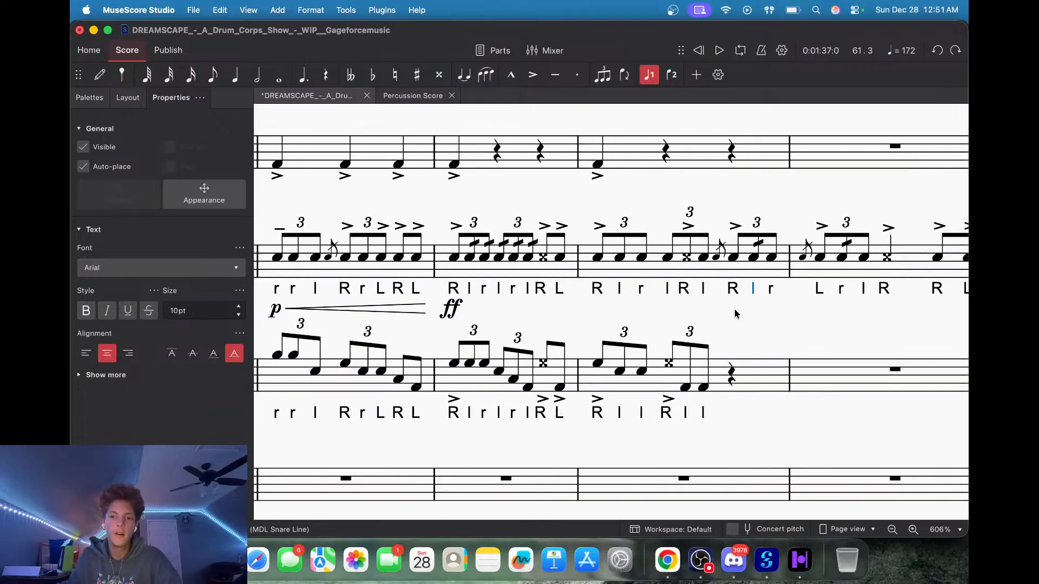
# Play back the tenor line from measure 47 through measure 48.
pyautogui.scroll(-3, 747, 328)
pyautogui.moveTo(743, 331); pyautogui.dragTo(813, 306)
pyautogui.moveTo(547, 388); pyautogui.dragTo(952, 354)
pyautogui.scroll(-8, 459, 414)
pyautogui.scroll(-10, 443, 430)
pyautogui.scroll(5, 471, 401)
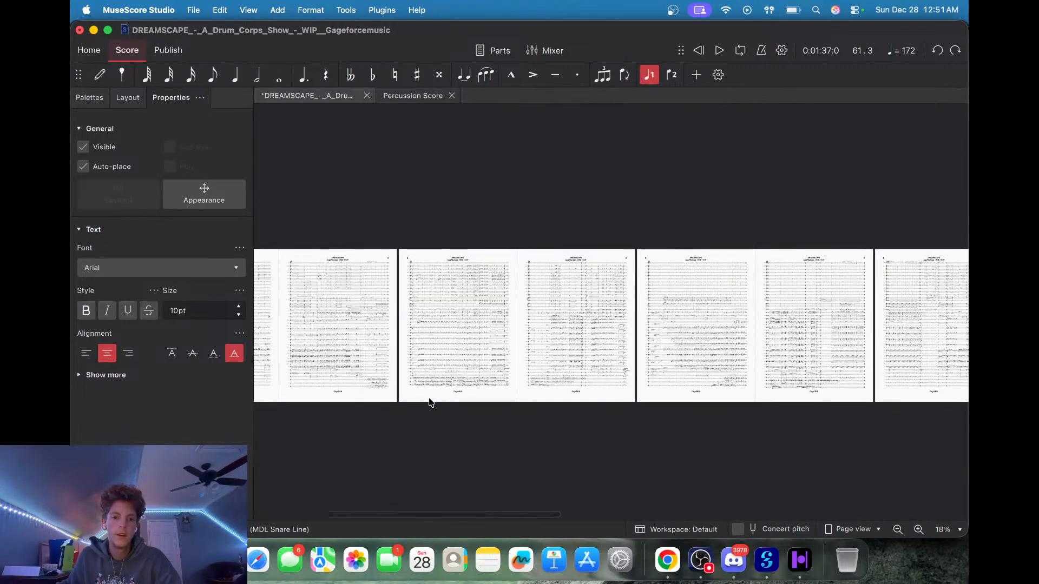
pyautogui.scroll(8, 520, 375)
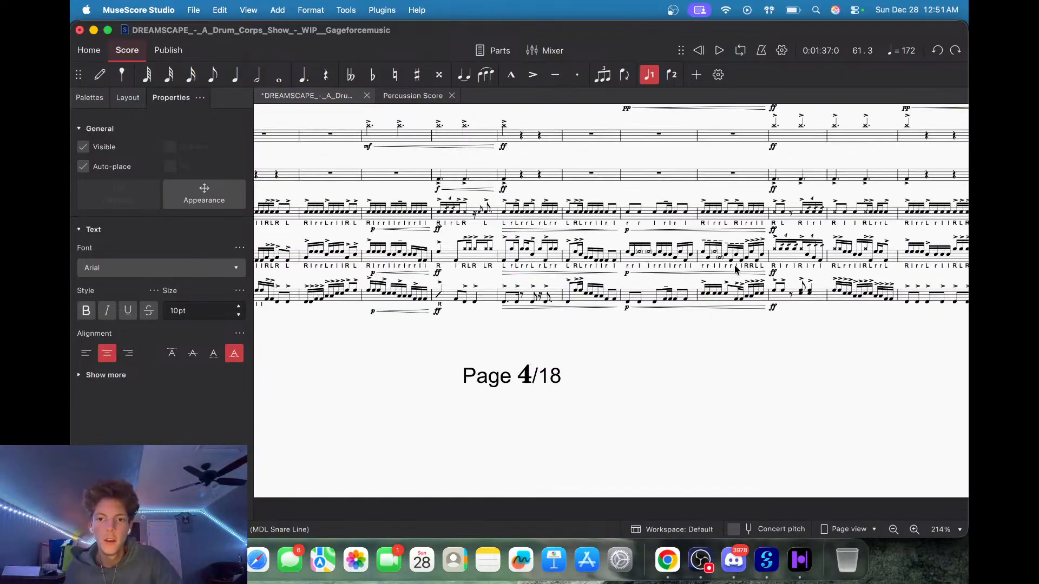
pyautogui.scroll(6, 656, 215)
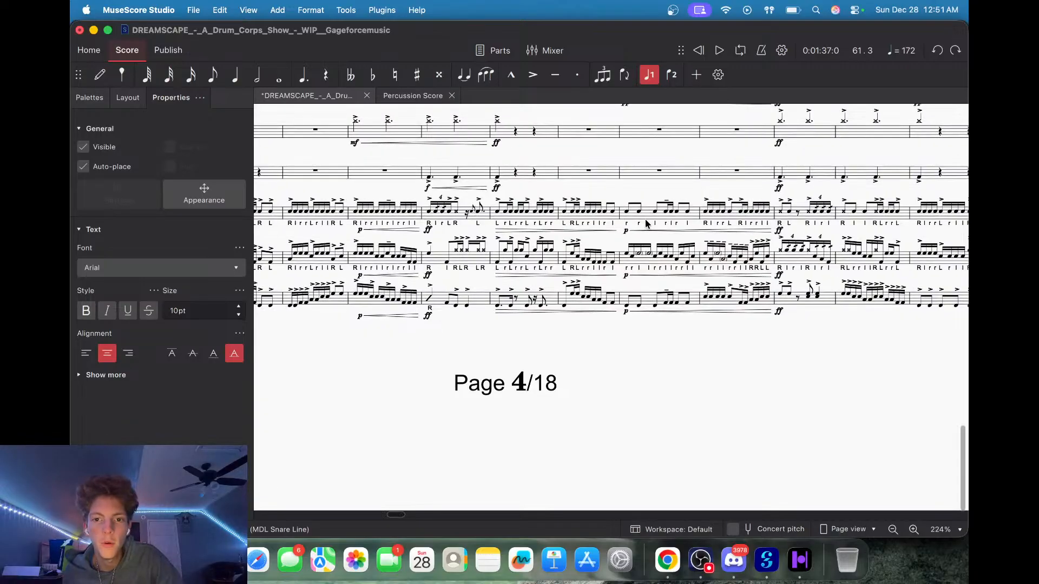
pyautogui.hscroll(5, 636, 243)
pyautogui.scroll(2, 636, 244)
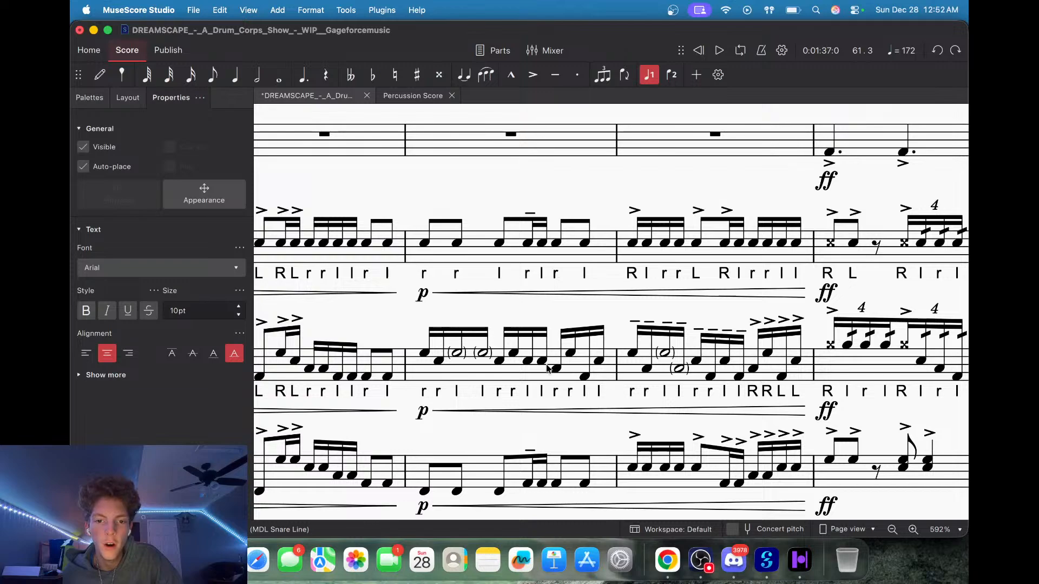
pyautogui.click(428, 376)
pyautogui.press('space')
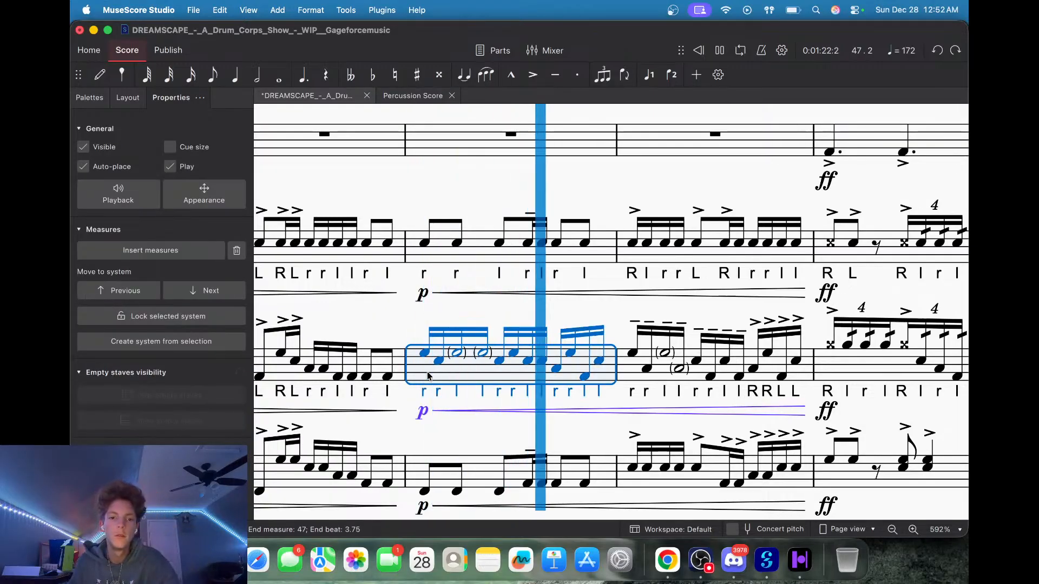
pyautogui.press('space')
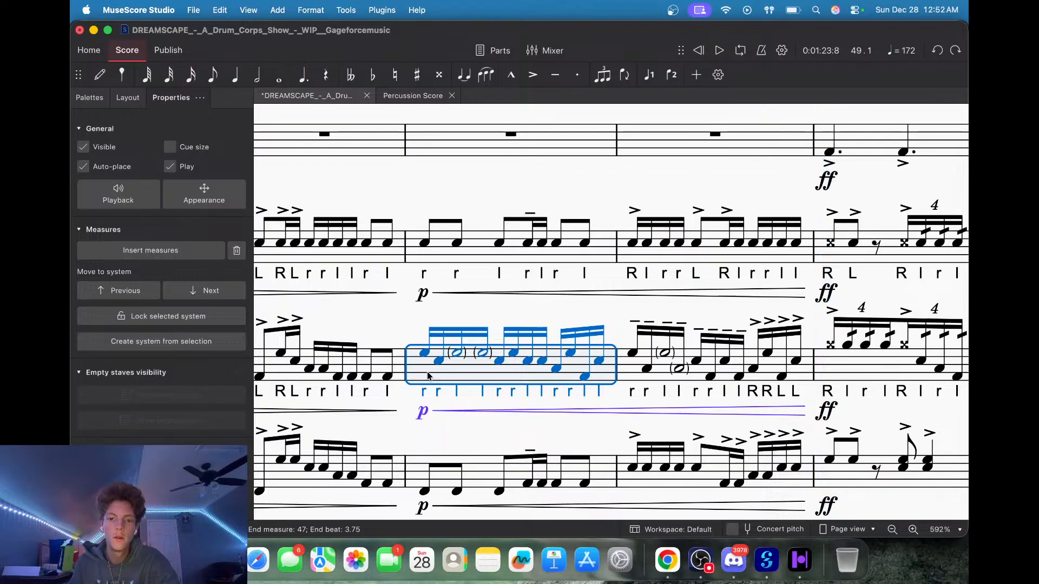
pyautogui.click(449, 310)
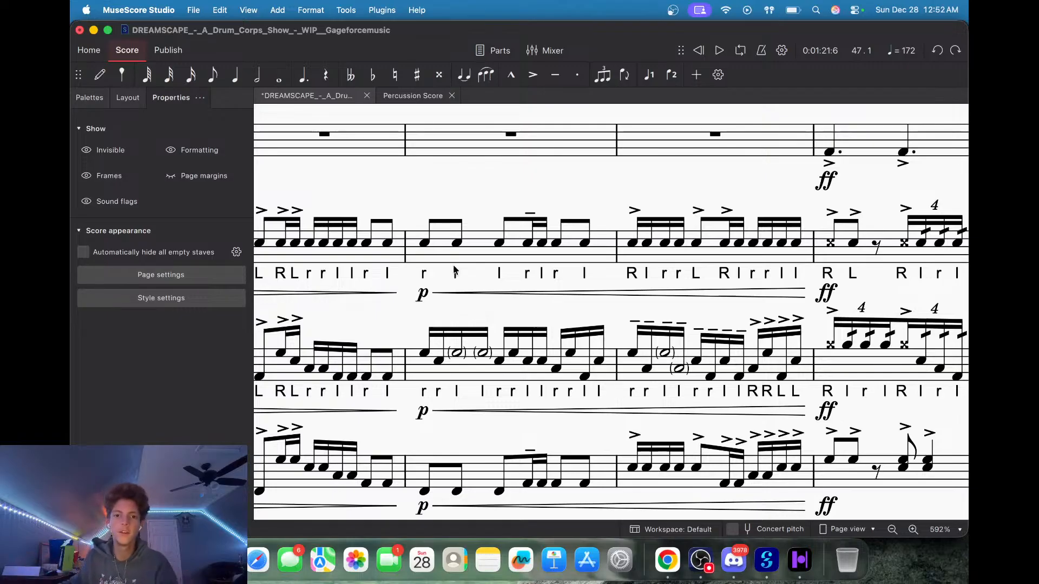
# Play back the snare line from measure 47 through measure 48.
pyautogui.click(463, 247)
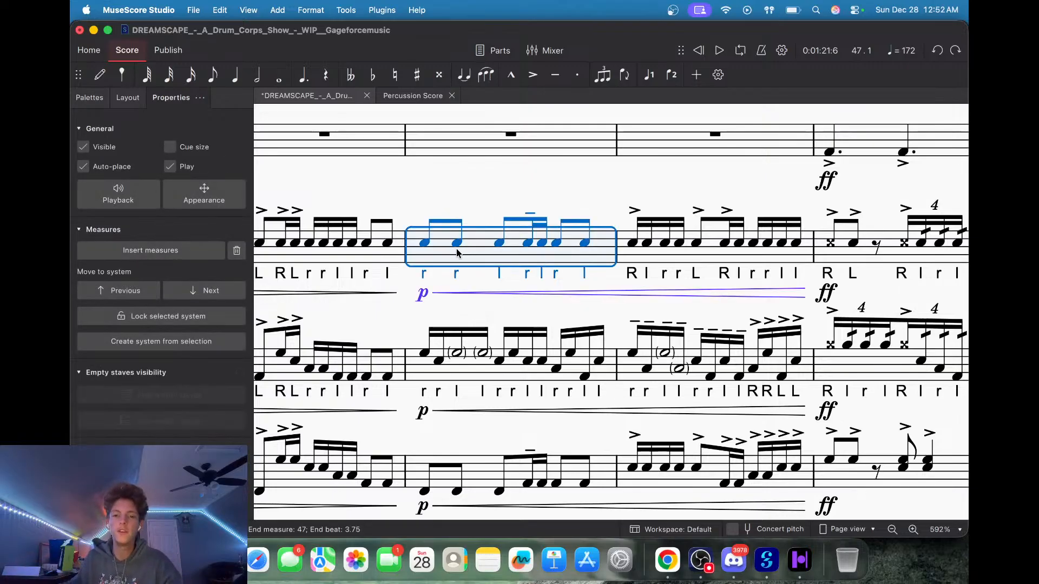
pyautogui.press('space')
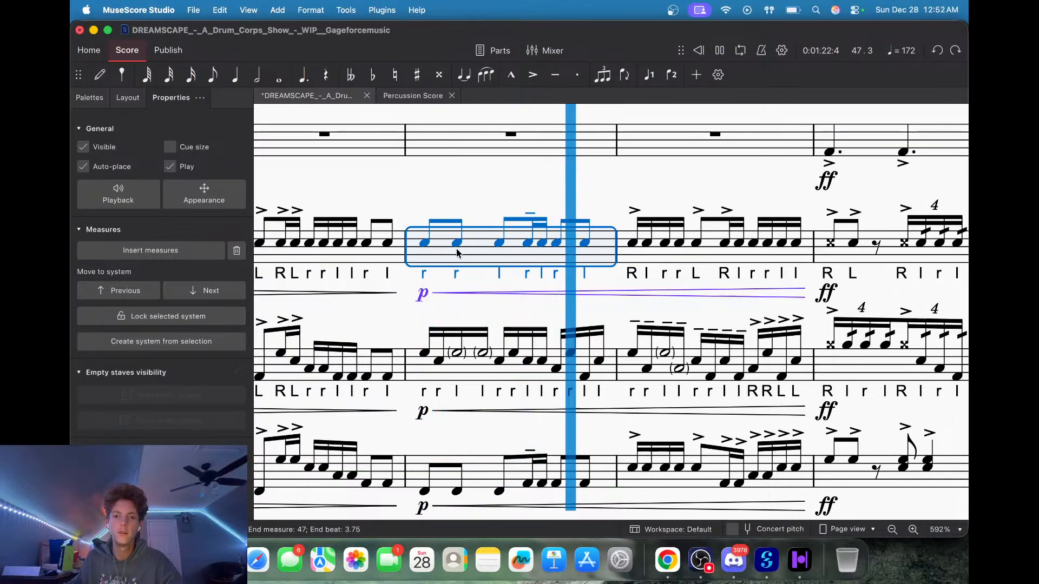
pyautogui.press('space')
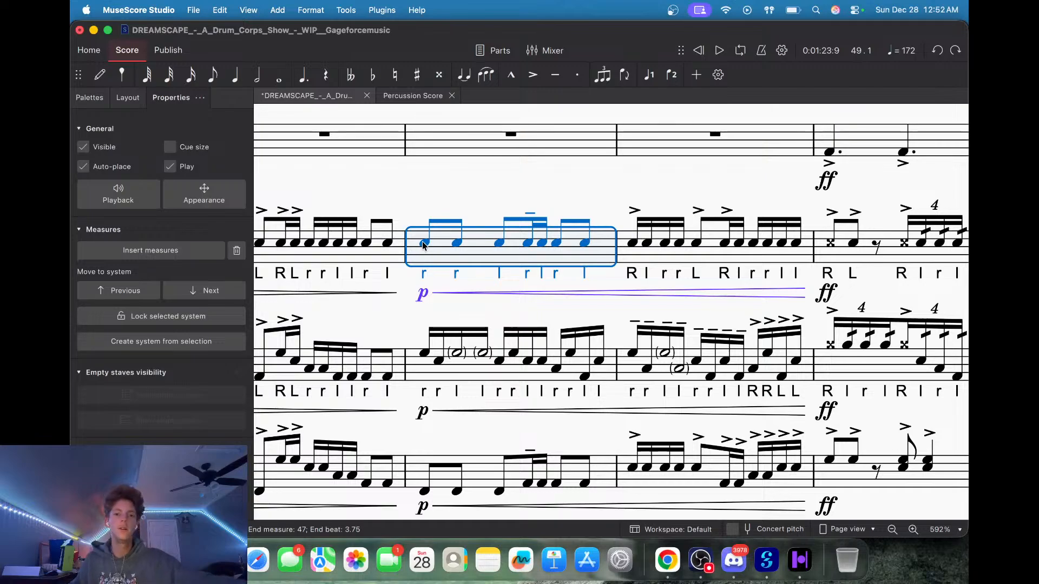
pyautogui.click(508, 185)
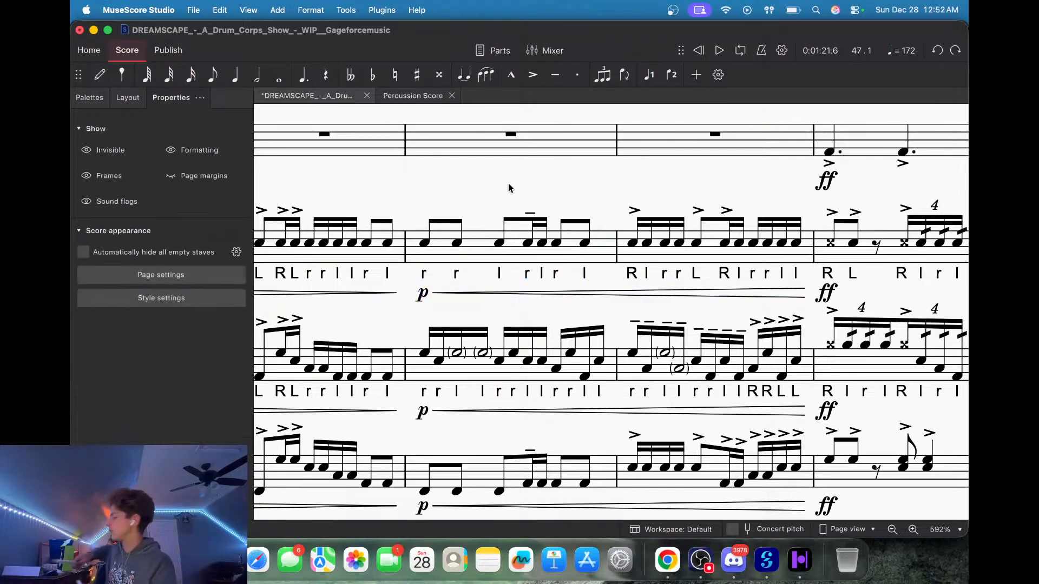
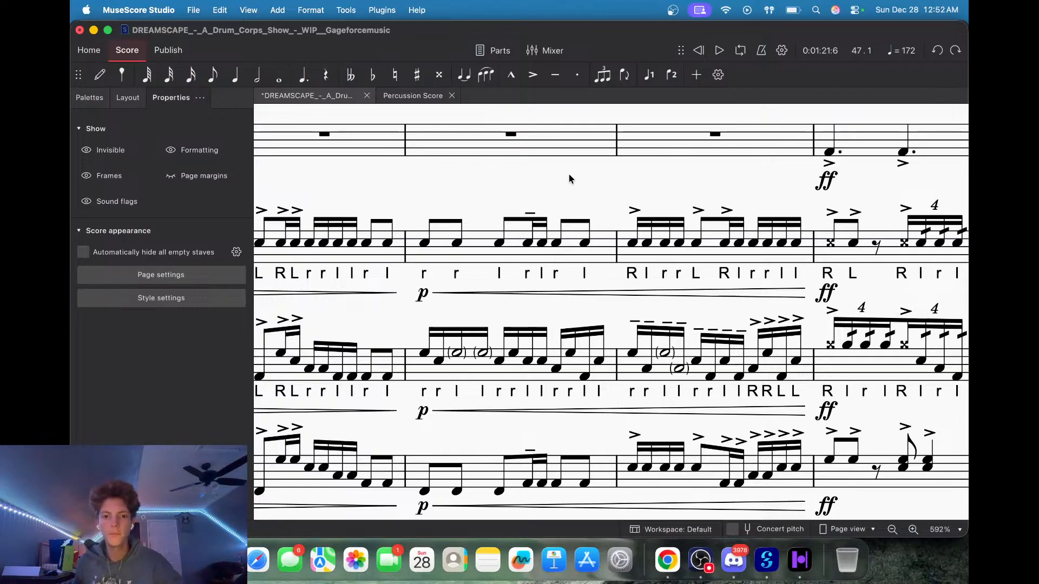
# Play back the score from measure 46 with the snare, tenor and bass line measures selected together.
pyautogui.hscroll(5, 567, 195)
pyautogui.click(605, 252)
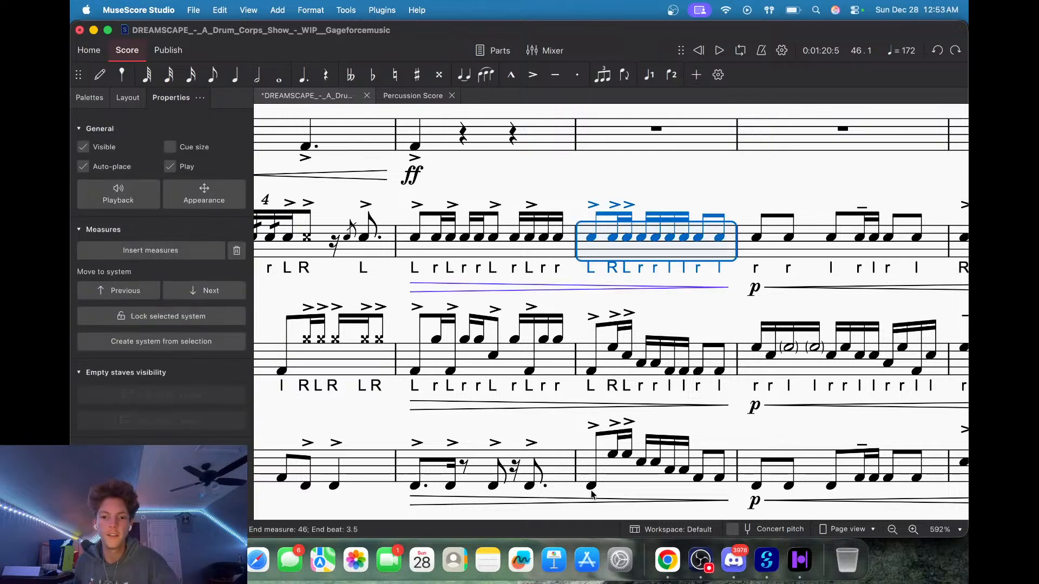
pyautogui.keyDown('shift'); pyautogui.click(607, 475); pyautogui.keyUp('shift')
pyautogui.press('space')
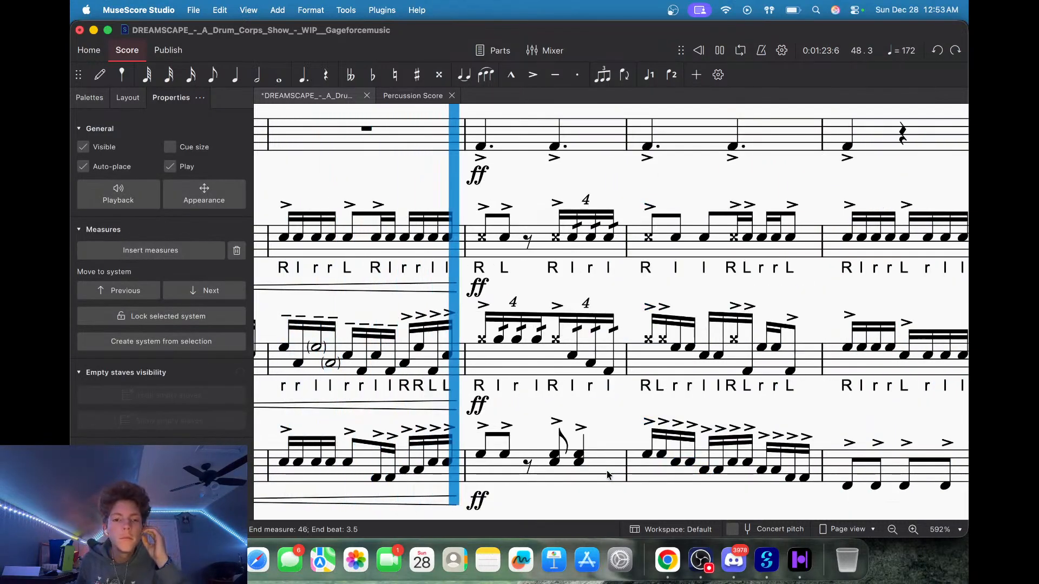
pyautogui.press('space')
pyautogui.moveTo(371, 197); pyautogui.dragTo(586, 191)
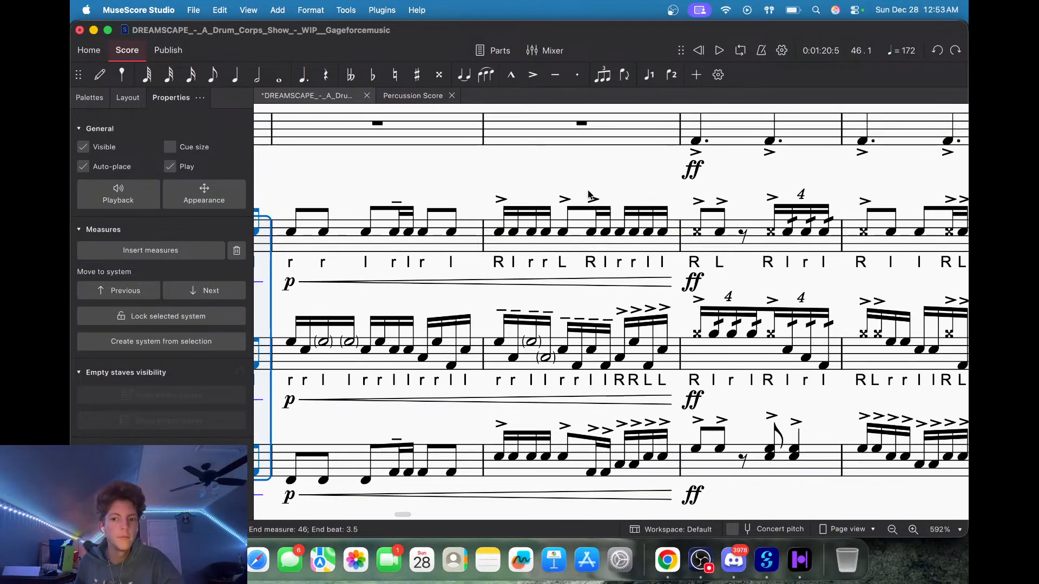
pyautogui.click(438, 195)
# Examine the snare, tenor and bass parts from measure 49 to the end of page 4.
pyautogui.moveTo(443, 190); pyautogui.dragTo(78, 166)
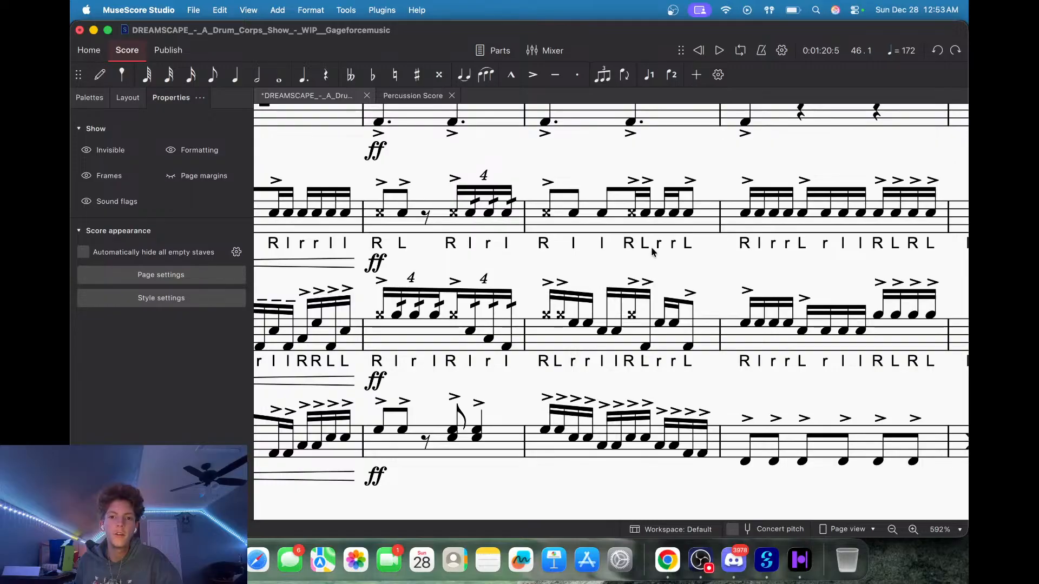
pyautogui.hscroll(10, 705, 256)
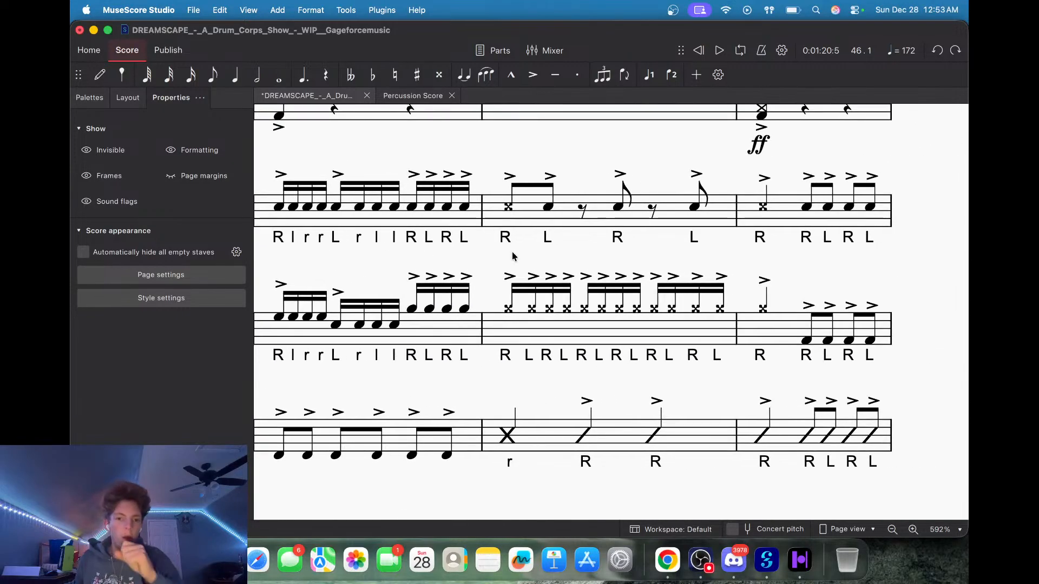
pyautogui.hscroll(3, 569, 260)
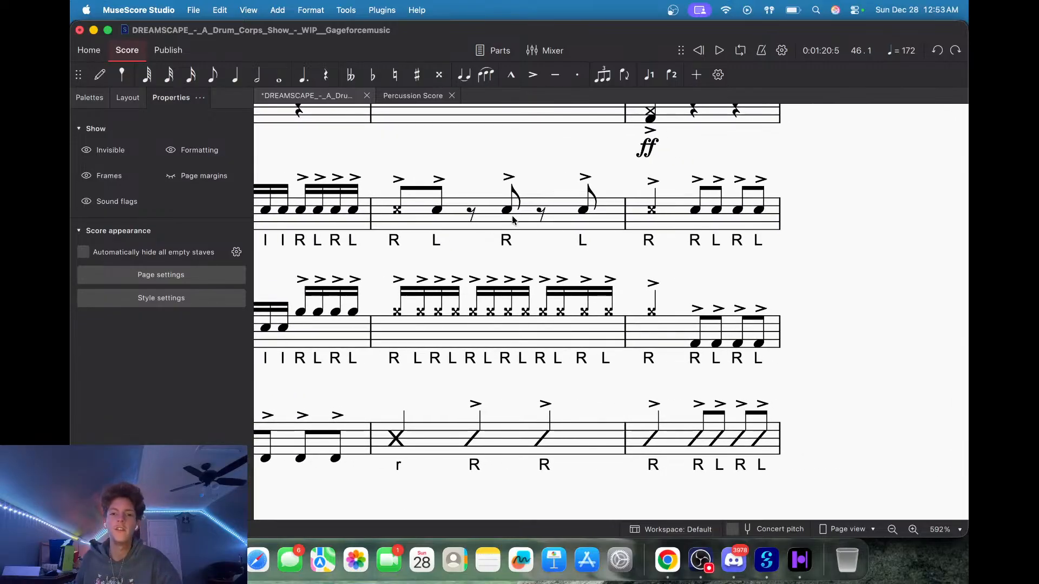
pyautogui.moveTo(673, 257); pyautogui.dragTo(325, 253)
pyautogui.scroll(-3, 672, 294)
pyautogui.moveTo(673, 293); pyautogui.dragTo(281, 295)
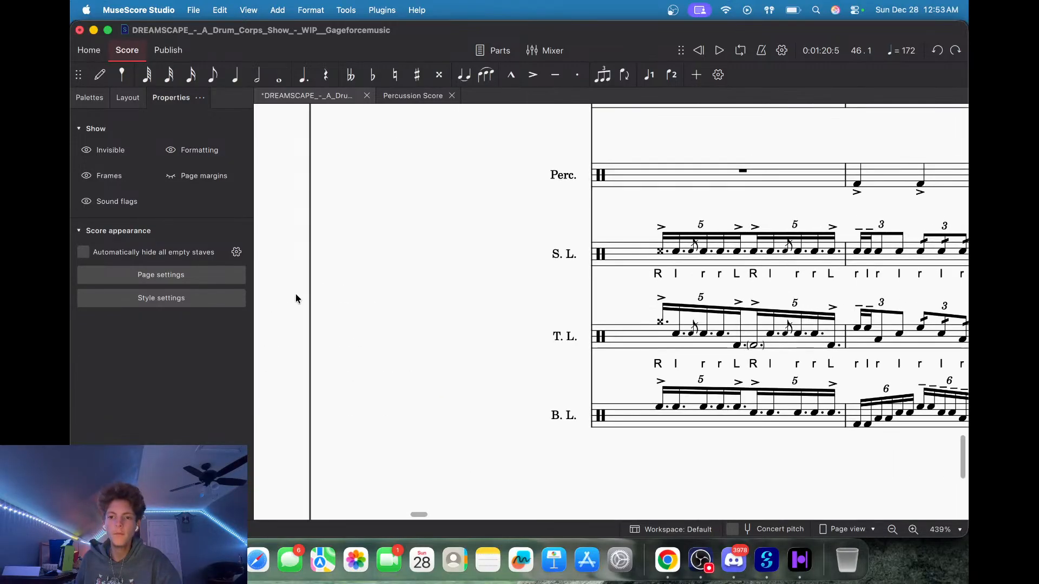
# Add single-stroke stem tremolos to the second through sixth notes of tenor measure 60.
pyautogui.moveTo(727, 475); pyautogui.dragTo(81, 422)
pyautogui.moveTo(698, 432); pyautogui.dragTo(491, 447)
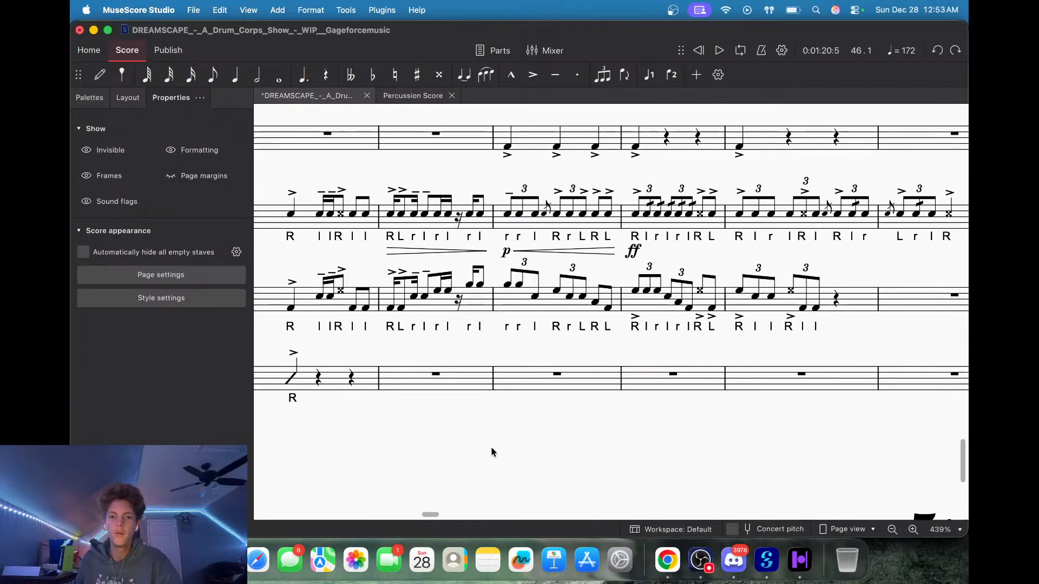
pyautogui.moveTo(656, 440); pyautogui.dragTo(605, 427)
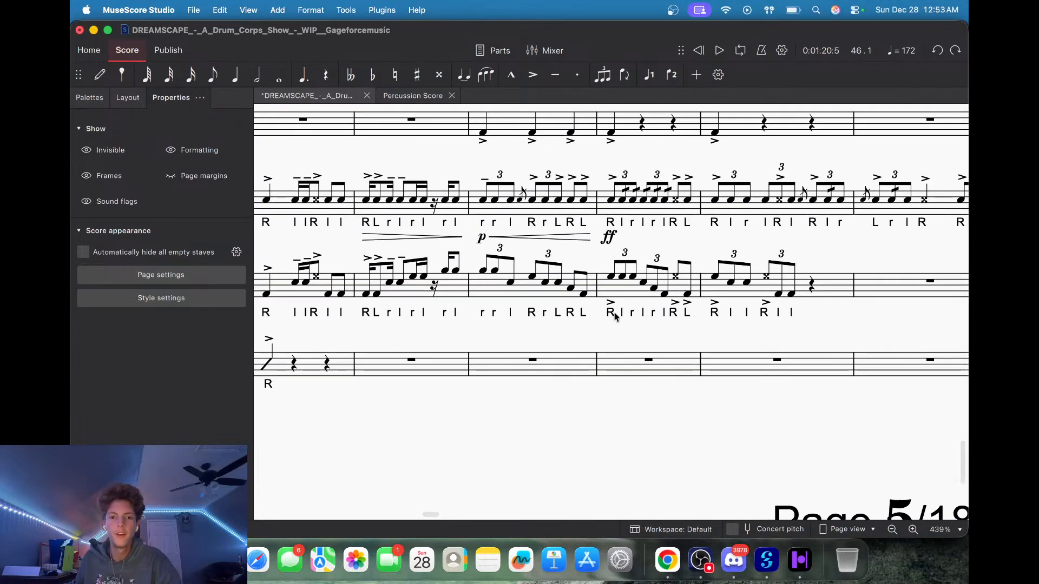
pyautogui.click(622, 276)
pyautogui.keyDown('shift'); pyautogui.click(656, 289); pyautogui.keyUp('shift')
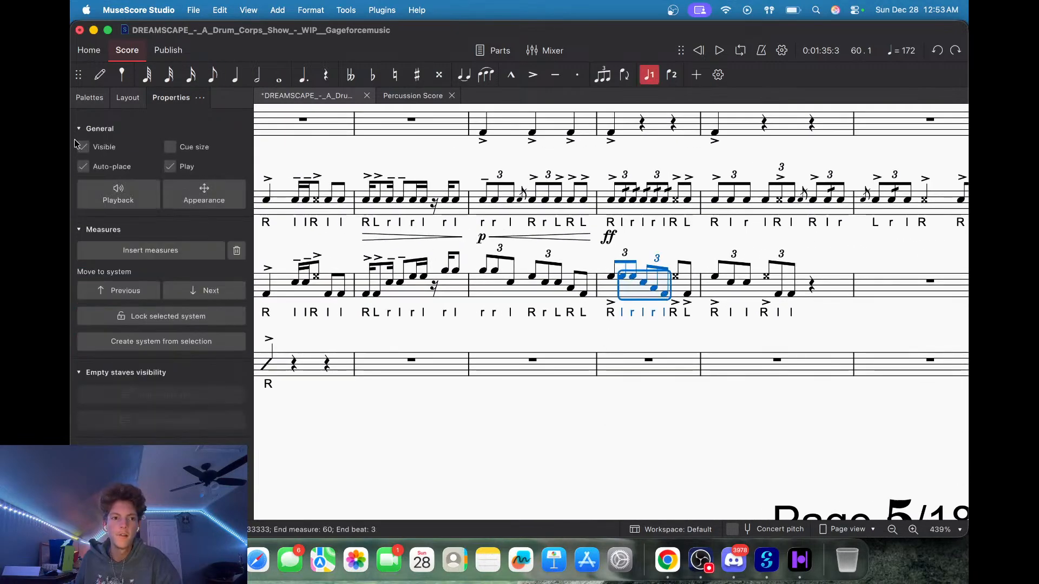
pyautogui.click(90, 97)
pyautogui.click(82, 346)
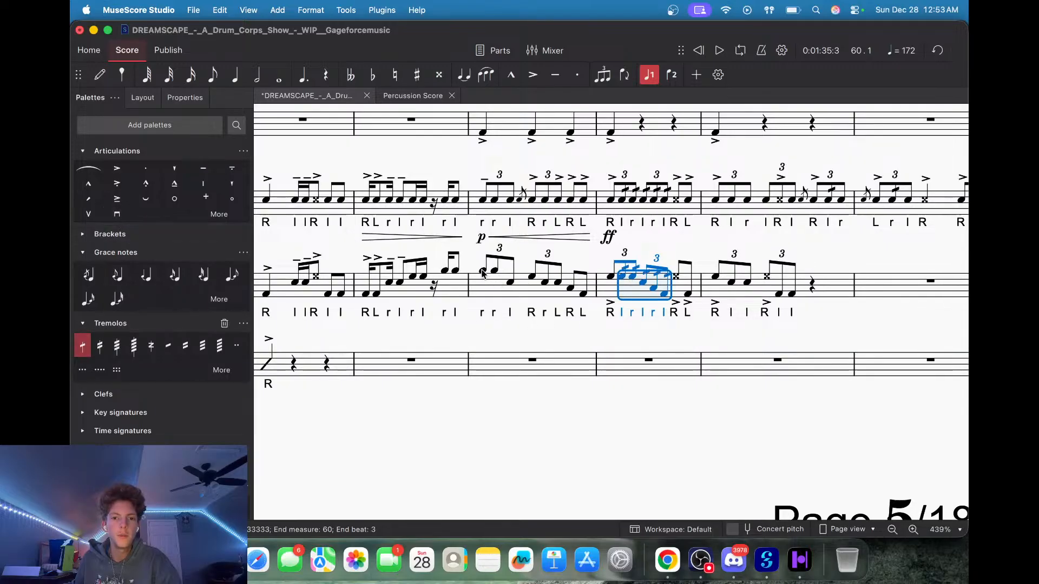
# Add an acciaccatura before beat 2 of tenor measure 59 and lower it to the staff position of the preceding note.
pyautogui.click(533, 277)
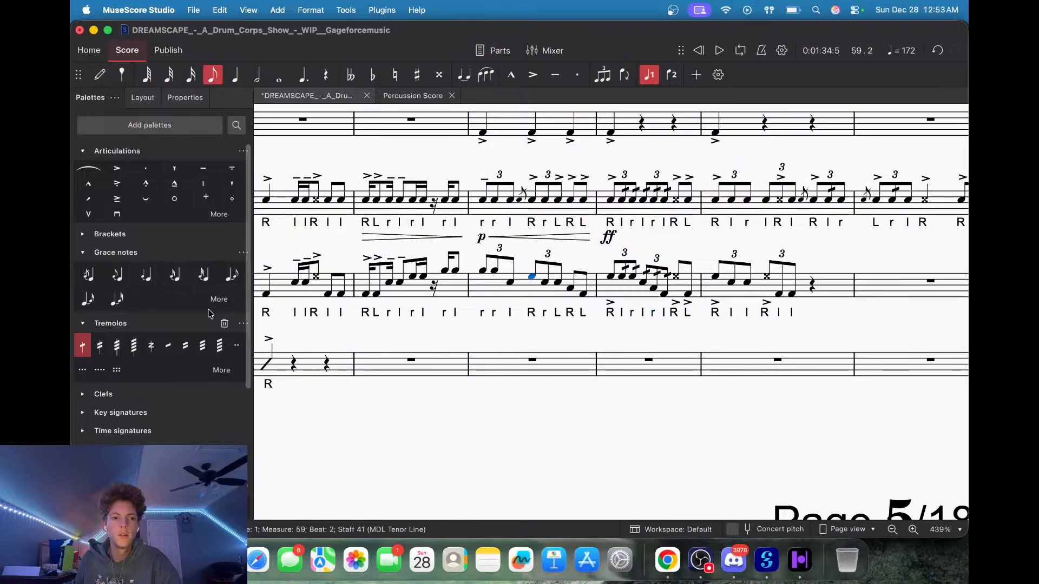
pyautogui.click(88, 275)
pyautogui.press('Down')
pyautogui.press('Down')
pyautogui.press('Down')
pyautogui.press('Down')
pyautogui.press('Down')
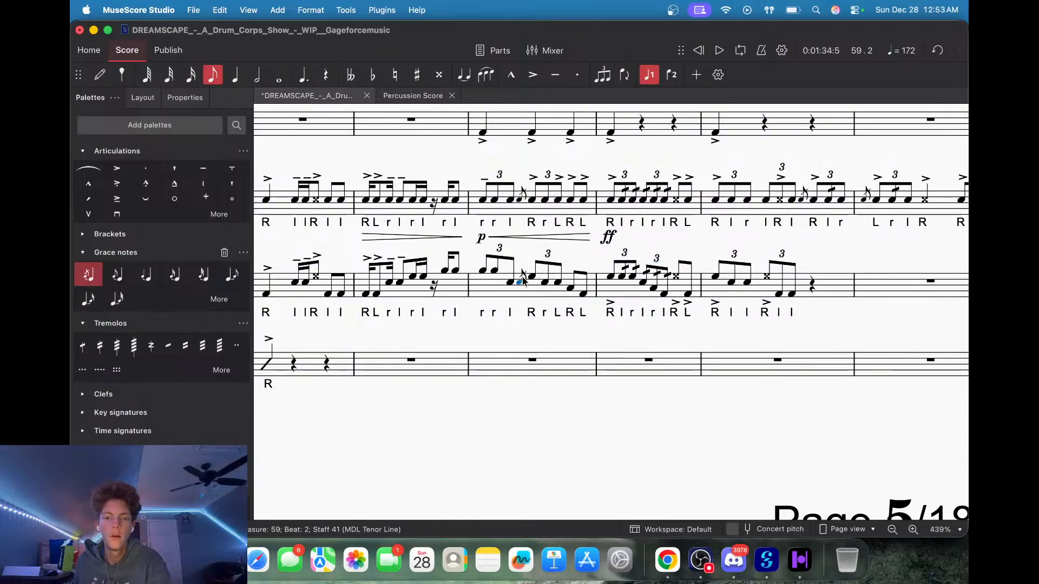
# Add a diminuendo hairpin across tenor measure 58 and a p dynamic on the first note of measure 59.
pyautogui.click(368, 295)
pyautogui.keyDown('shift'); pyautogui.click(455, 273); pyautogui.keyUp('shift')
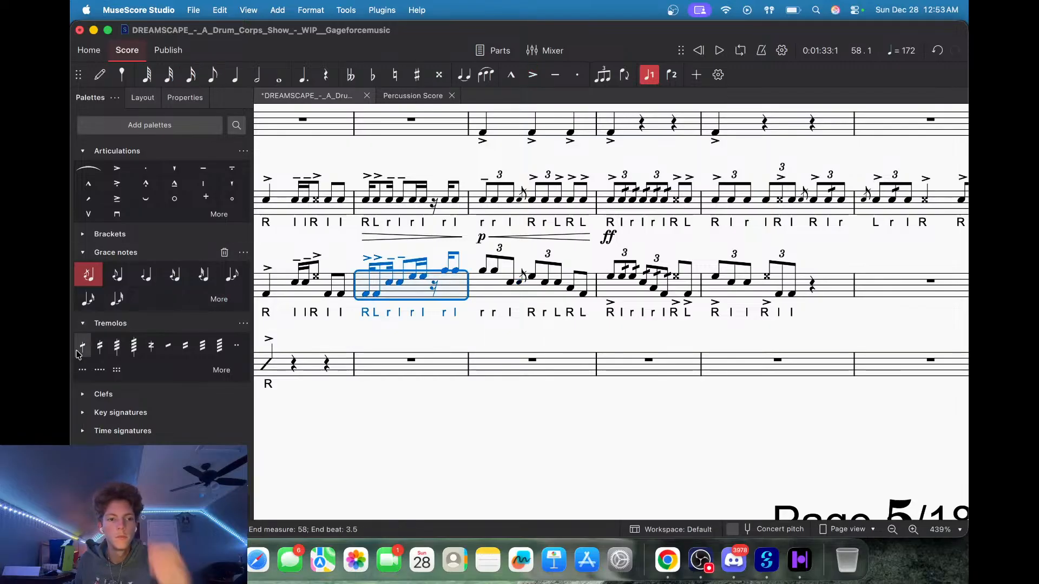
pyautogui.scroll(-5, 91, 367)
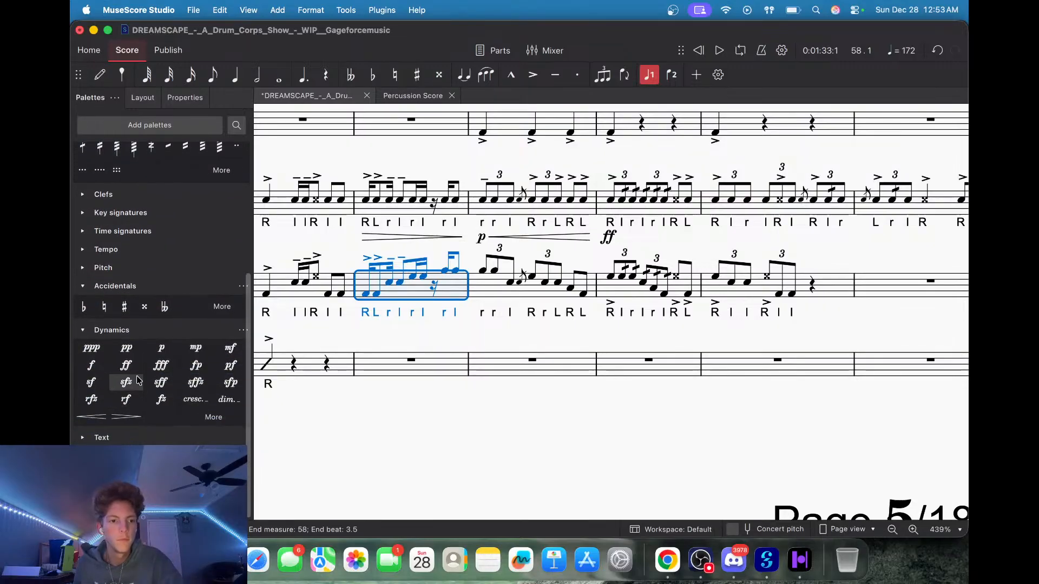
pyautogui.click(125, 418)
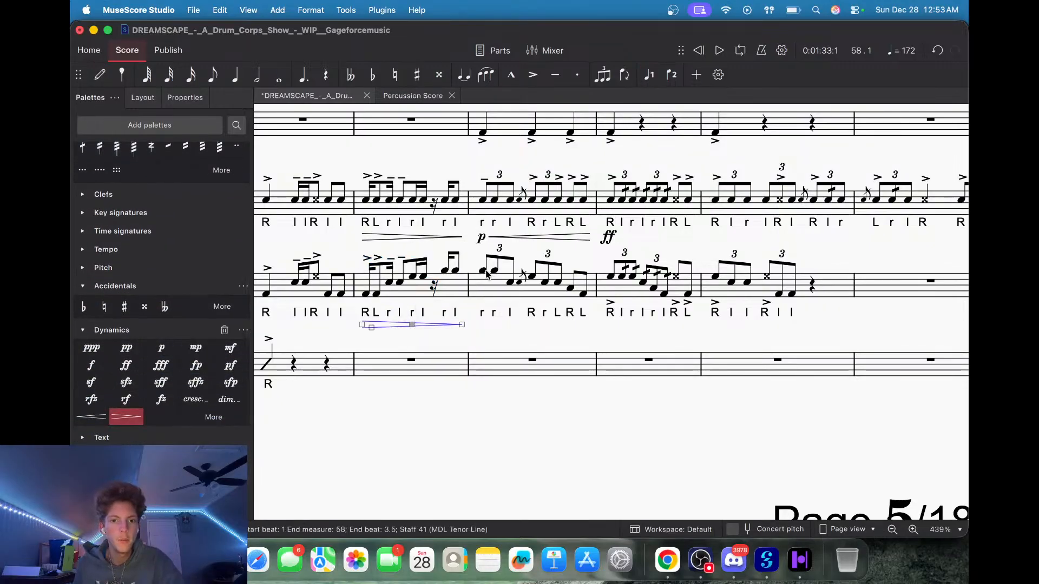
pyautogui.click(160, 350)
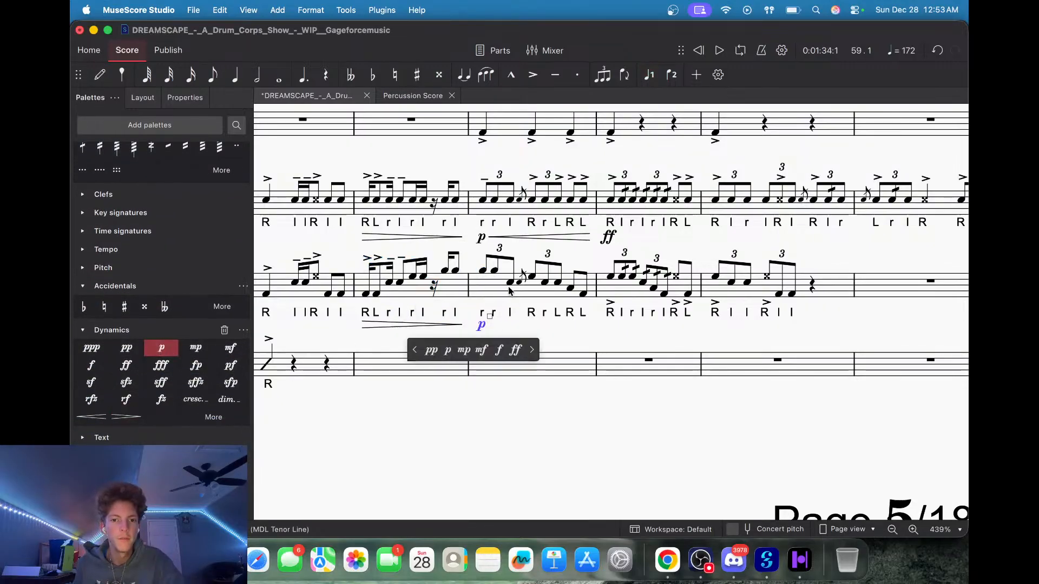
# Add a crescendo hairpin across tenor measure 59 and an ff dynamic on the first note of measure 60.
pyautogui.moveTo(489, 321); pyautogui.dragTo(597, 317)
pyautogui.press('super+d')
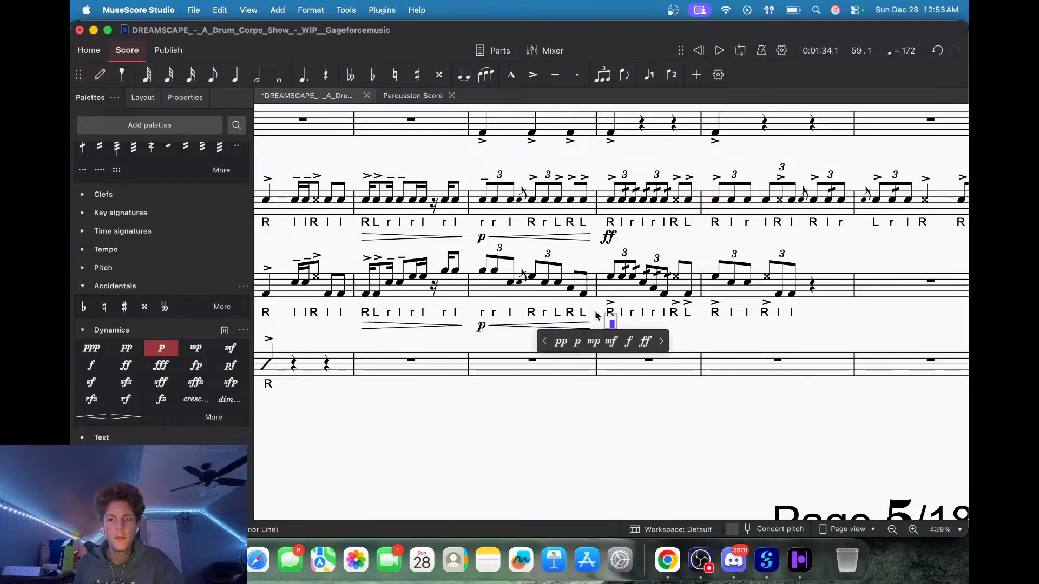
pyautogui.click(645, 341)
# Play back the snare and tenor parts from measure 57 into measure 60.
pyautogui.click(311, 215)
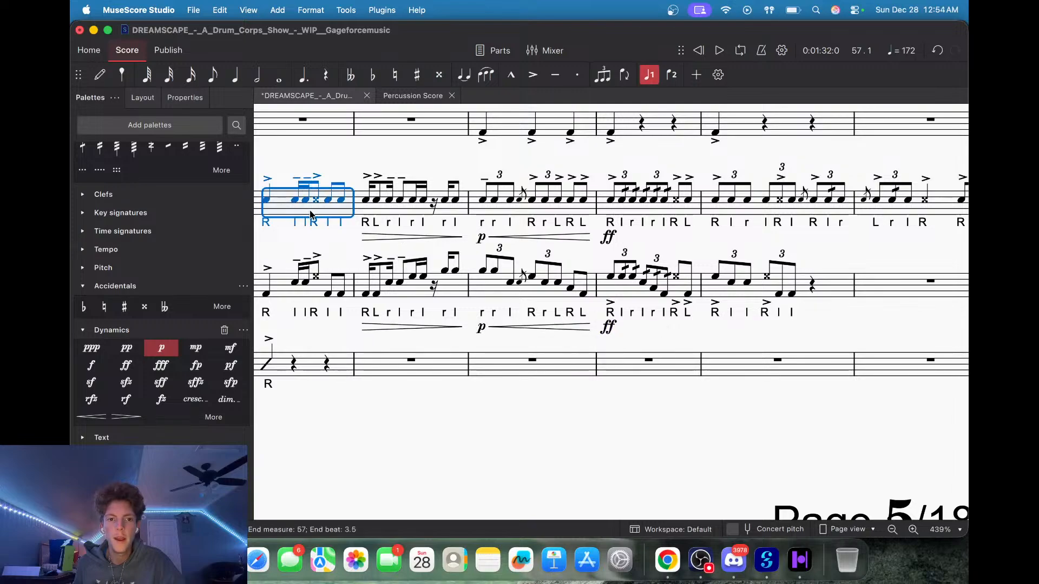
pyautogui.keyDown('shift'); pyautogui.click(313, 296); pyautogui.keyUp('shift')
pyautogui.press('space')
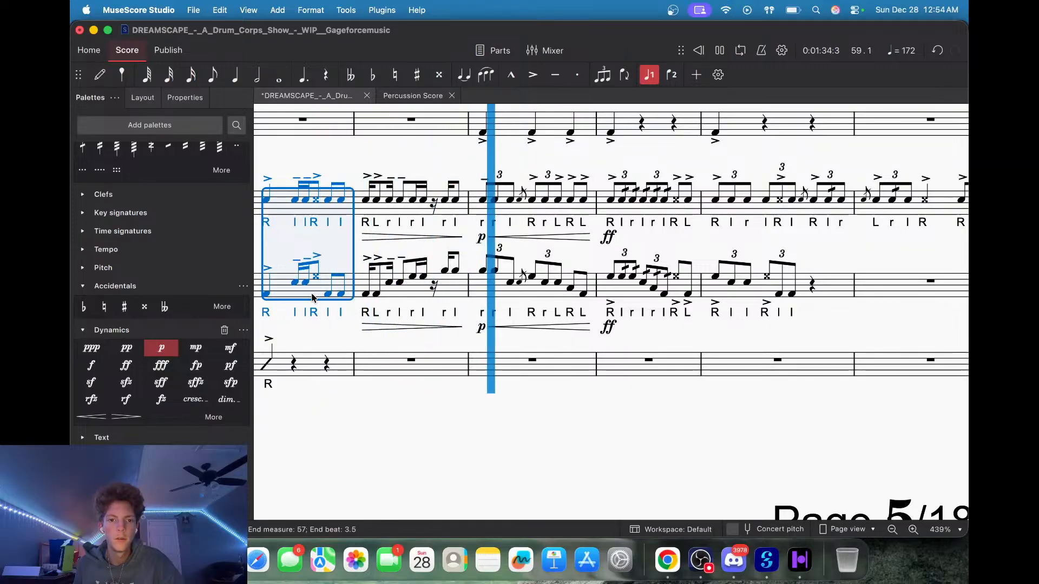
pyautogui.press('space')
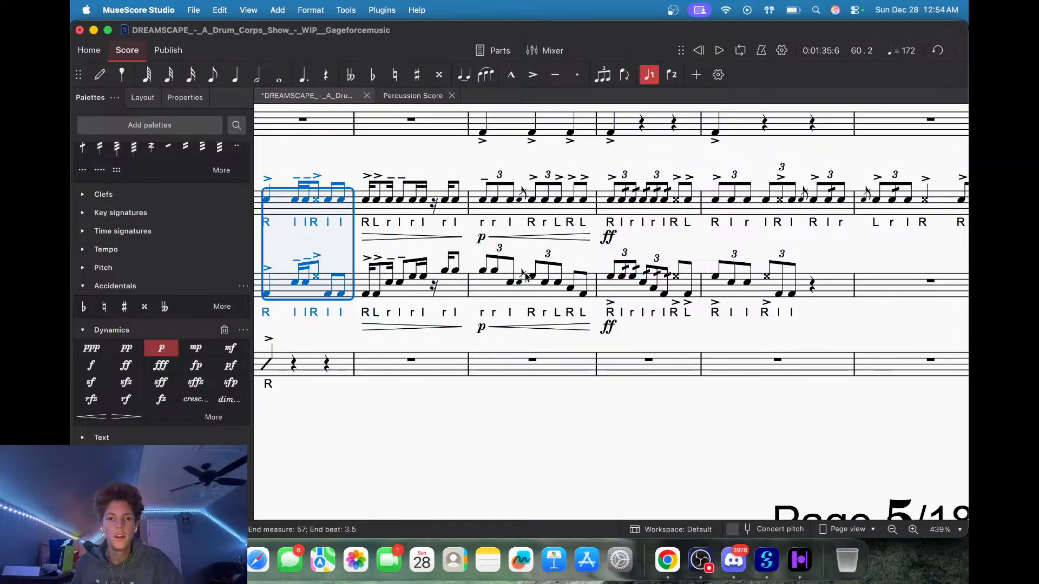
# Add a tenuto to the first note of tenor measure 59 and accents to the beat 2 note and the last three notes.
pyautogui.click(482, 270)
pyautogui.scroll(5, 135, 166)
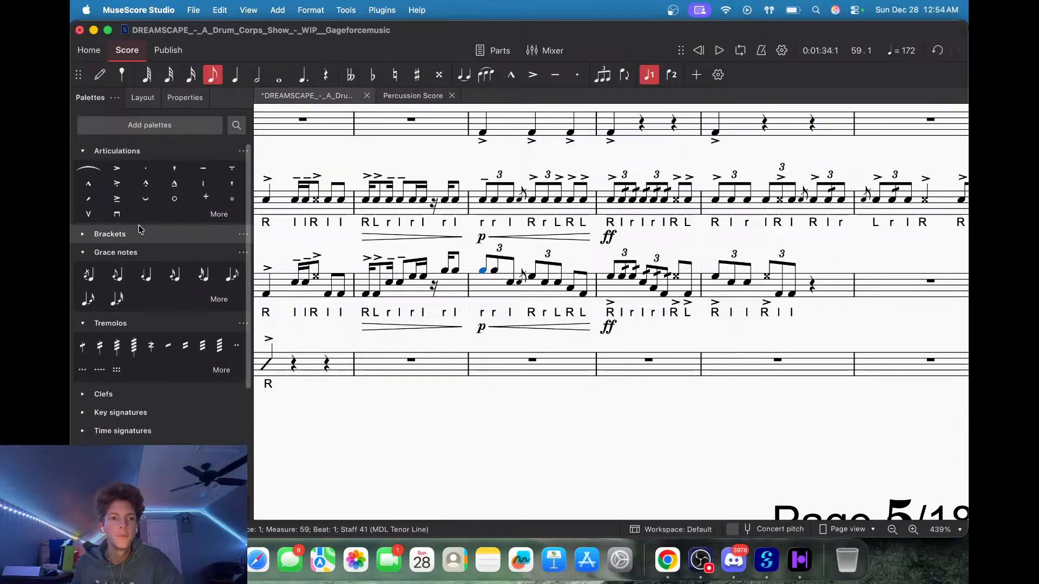
pyautogui.click(203, 168)
pyautogui.click(531, 280)
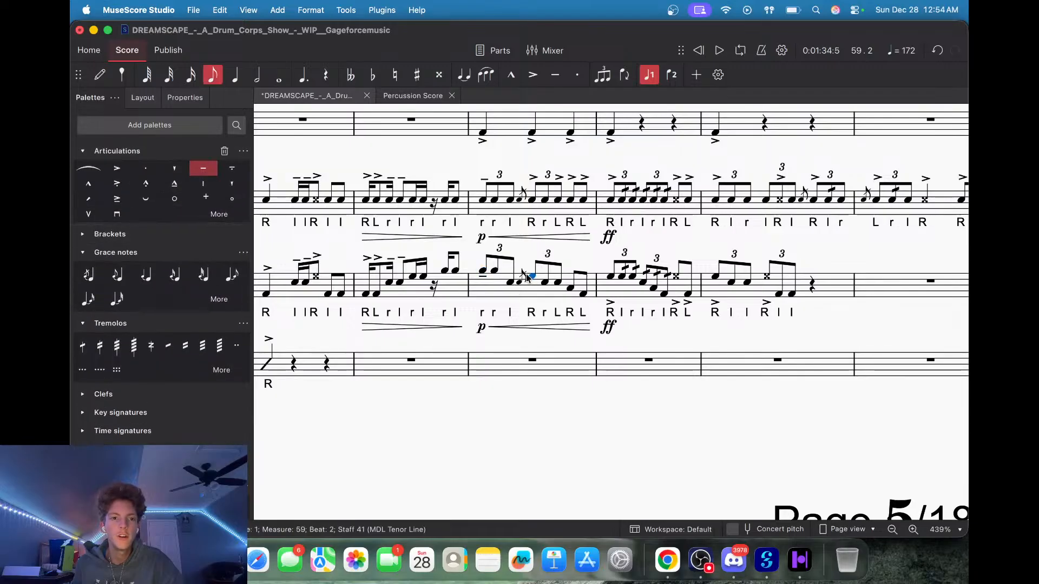
pyautogui.click(117, 169)
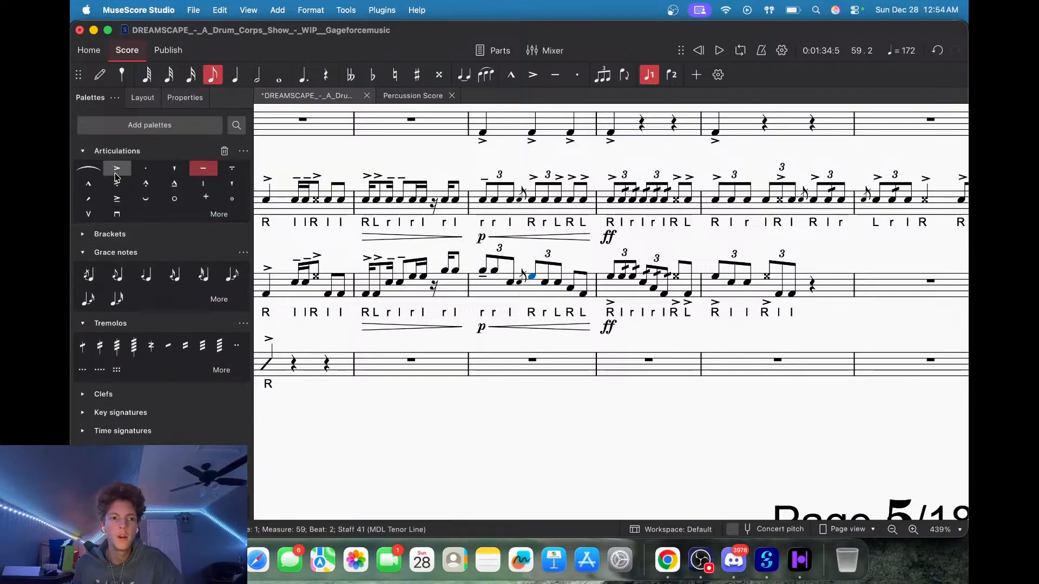
pyautogui.click(557, 284)
pyautogui.keyDown('super'); pyautogui.click(570, 288); pyautogui.keyUp('super')
pyautogui.keyDown('super'); pyautogui.click(583, 295); pyautogui.keyUp('super')
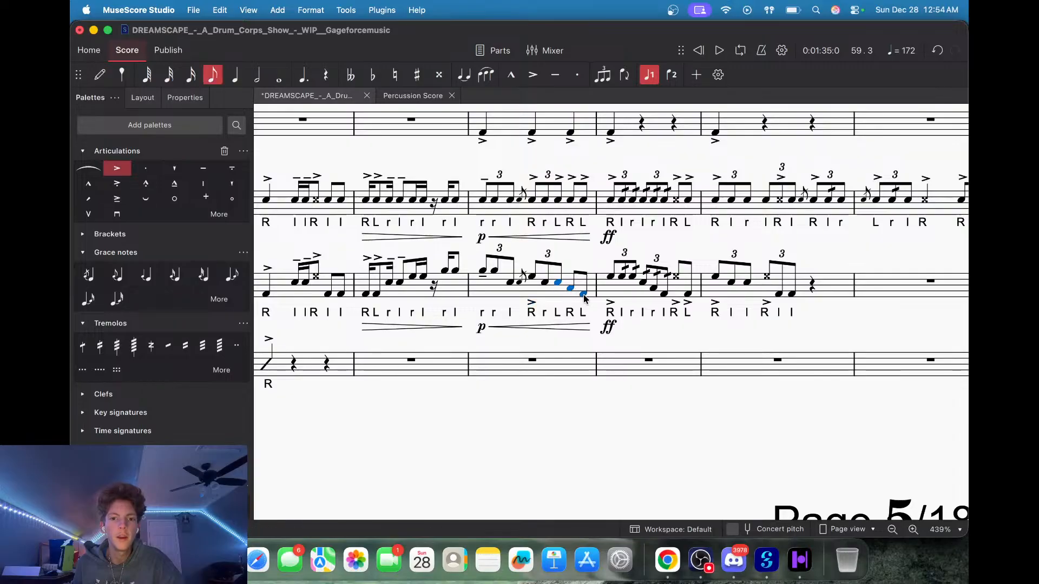
pyautogui.click(117, 168)
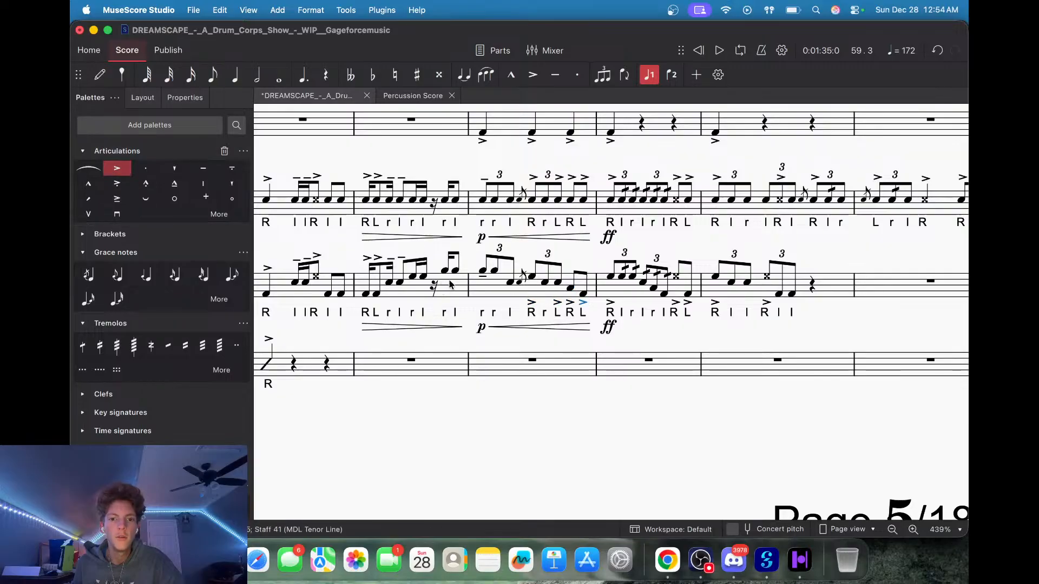
# Set the placement of the tenuto and accents in tenor measures 59 through 61 to Above.
pyautogui.click(173, 99)
pyautogui.click(156, 269)
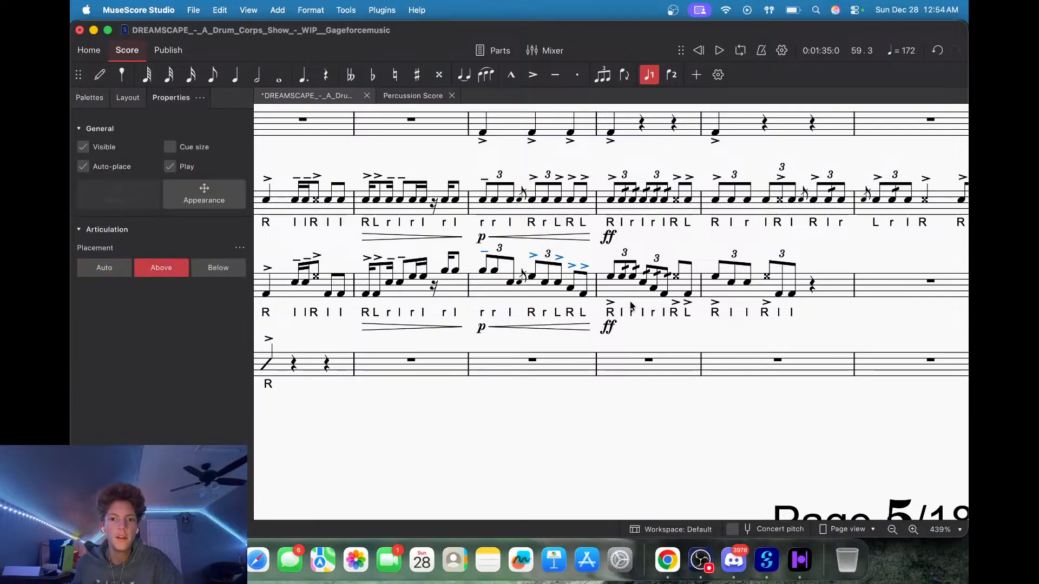
pyautogui.click(609, 302)
pyautogui.keyDown('shift'); pyautogui.click(764, 304); pyautogui.keyUp('shift')
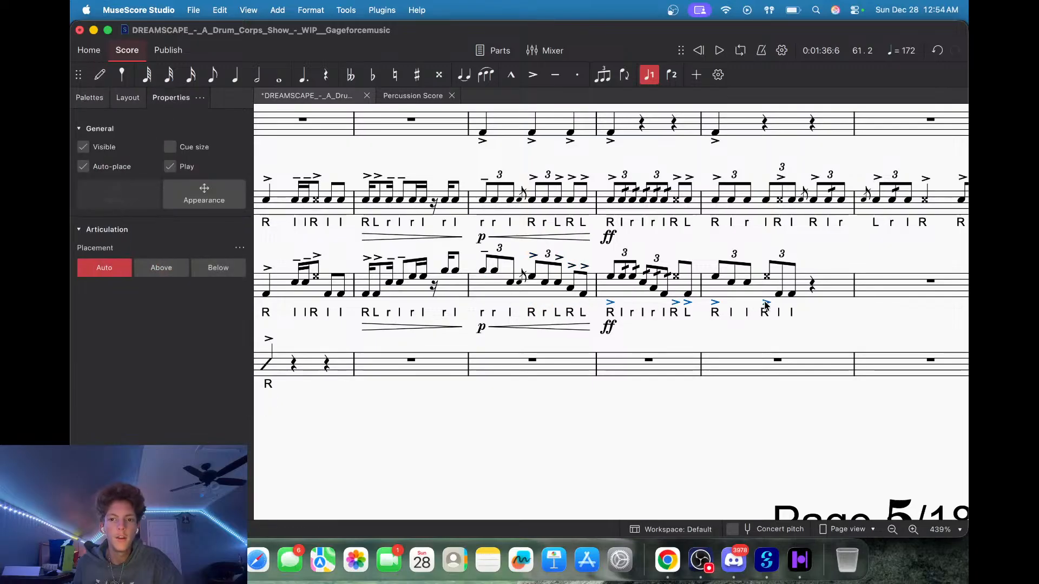
pyautogui.click(152, 264)
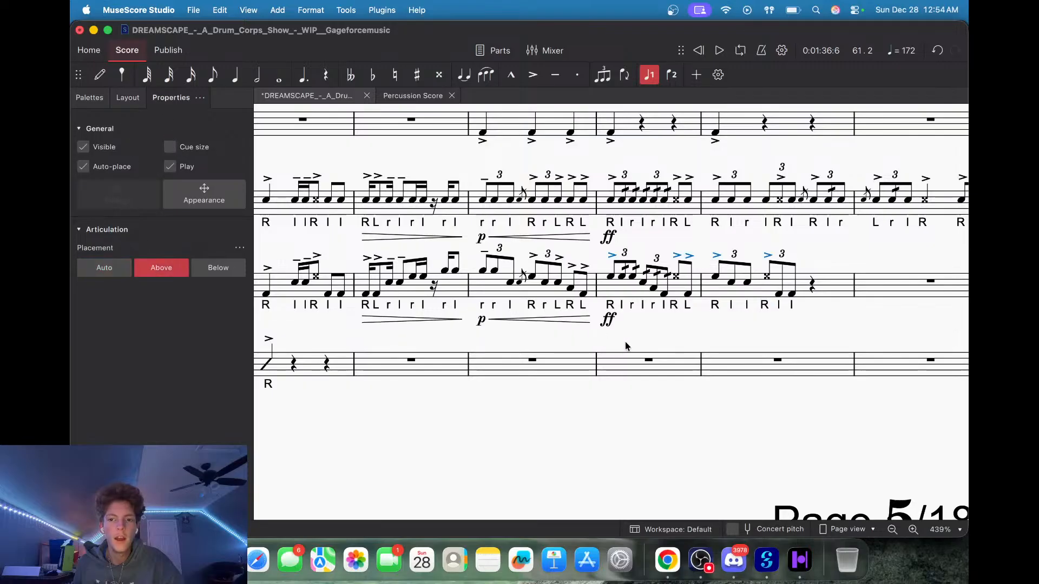
# Select the quarter rest on beat 3 of tenor measure 61.
pyautogui.hscroll(5, 684, 320)
pyautogui.scroll(1, 684, 321)
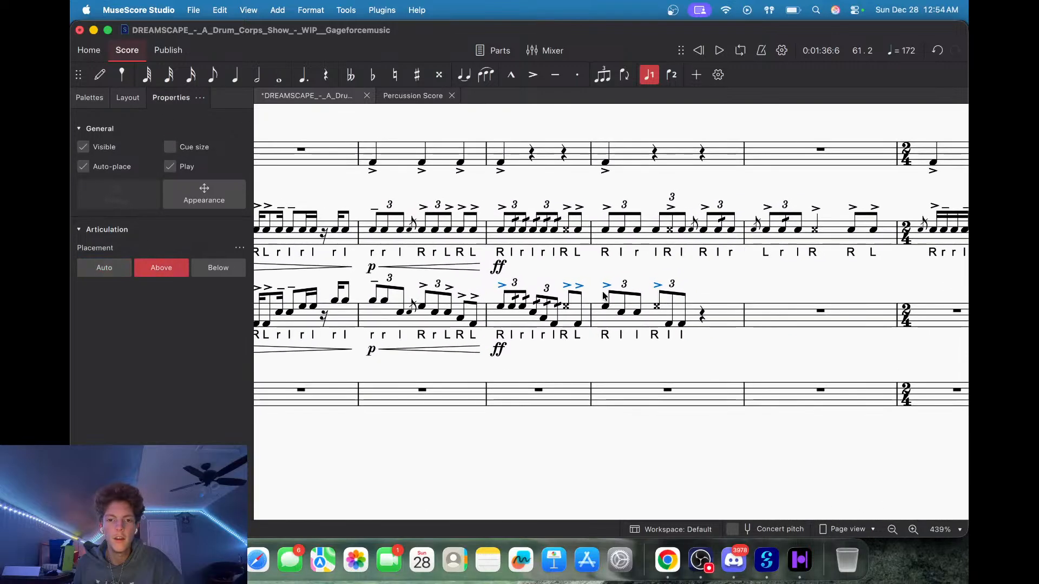
pyautogui.hscroll(6, 595, 300)
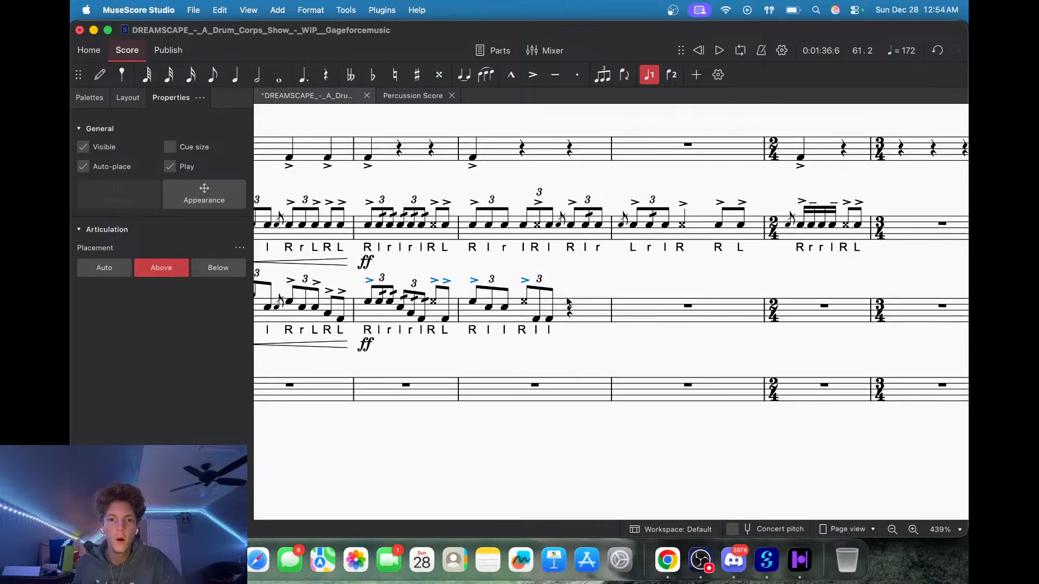
pyautogui.click(569, 310)
pyautogui.hscroll(3, 551, 270)
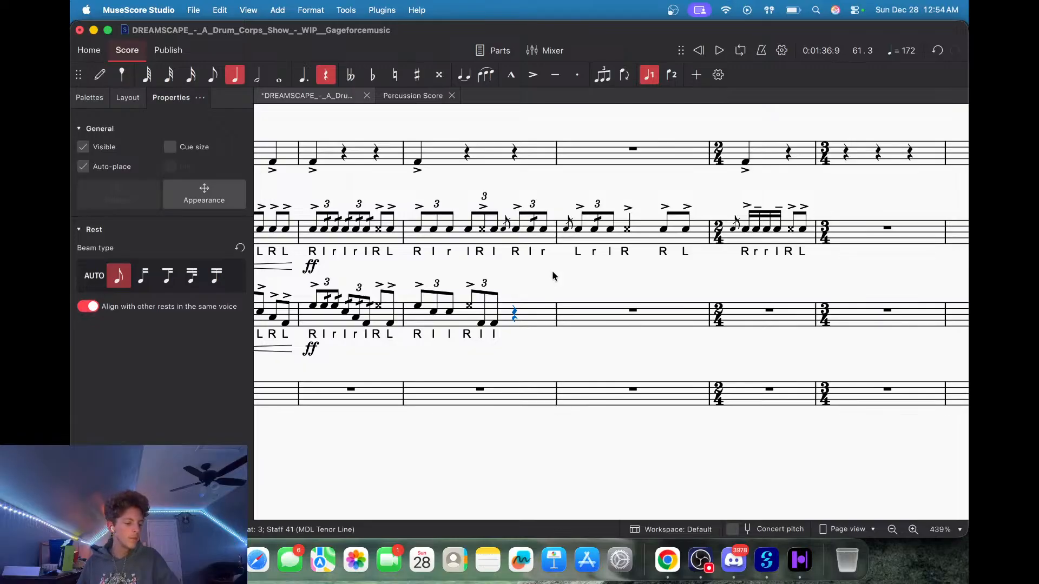
# Switch to Chrome to check the YouTube live stream page, look at Discord, and return to MuseScore.
pyautogui.click(677, 556)
pyautogui.scroll(10, 616, 444)
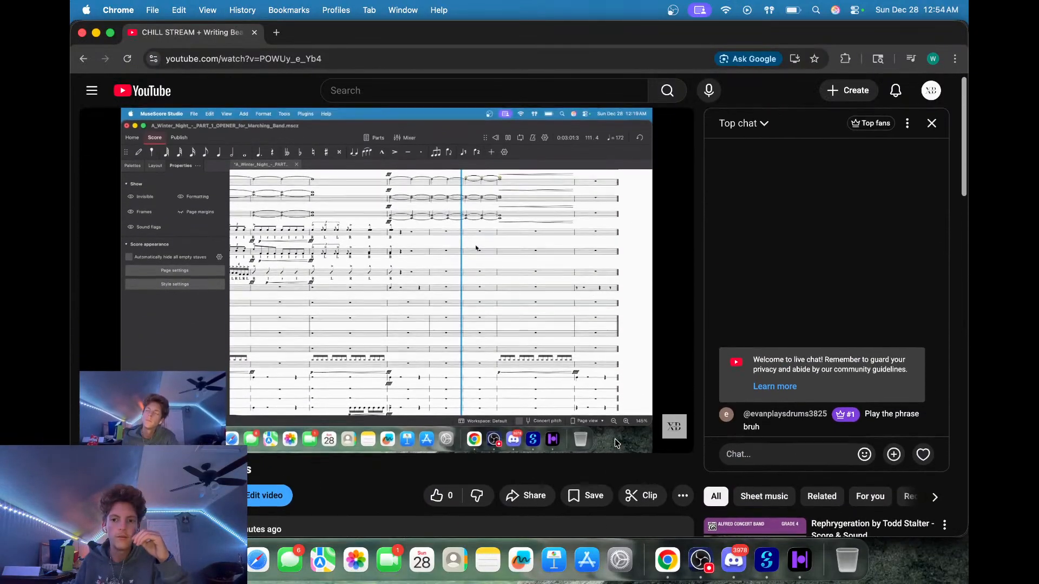
pyautogui.scroll(-3, 615, 443)
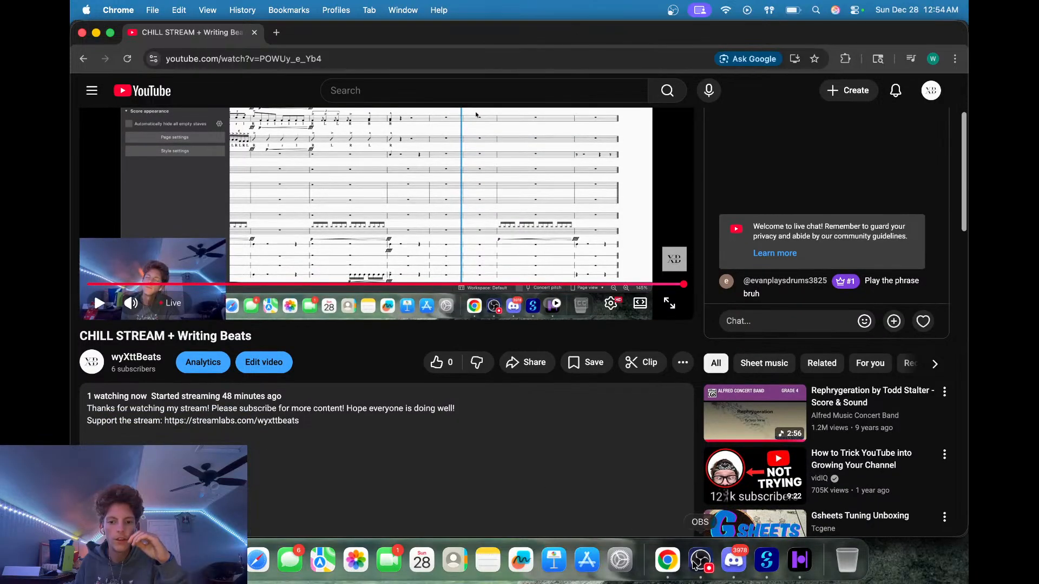
pyautogui.click(735, 561)
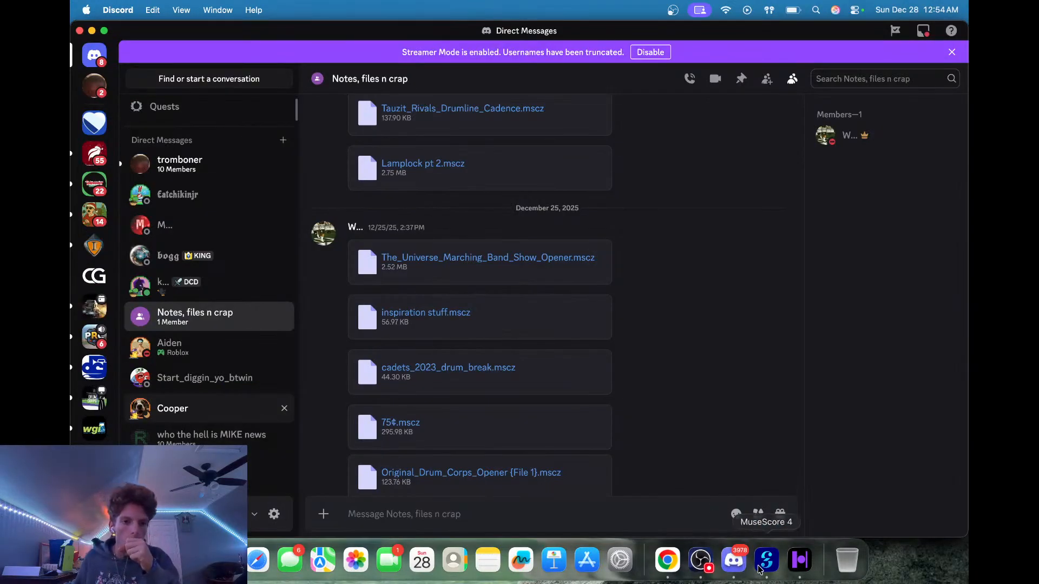
pyautogui.click(764, 561)
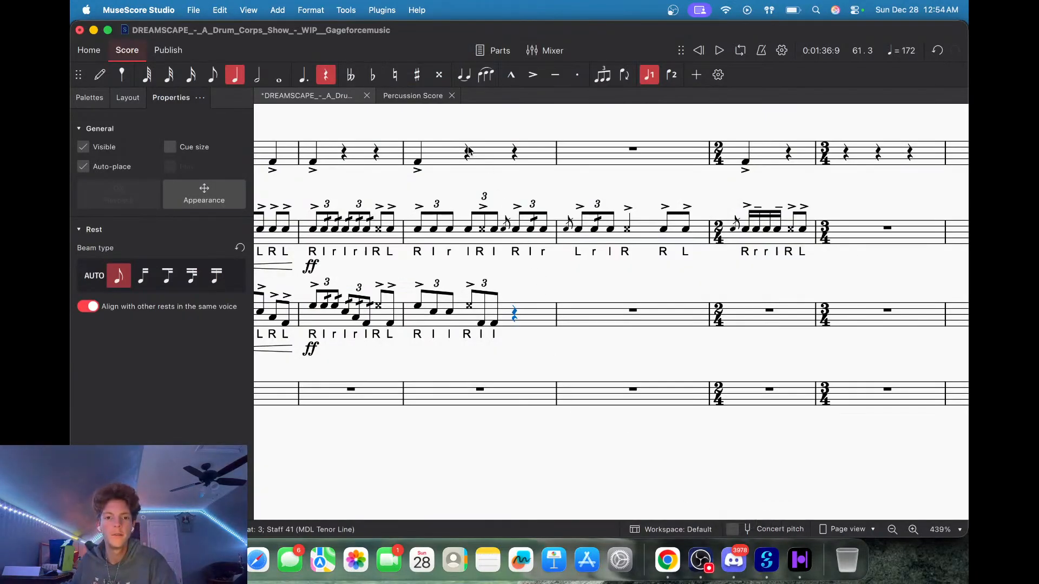
# Create eighth-note triplets on beat 3 of tenor measure 61 and beat 1 of measure 62, entering D C C and A C C.
pyautogui.click(97, 75)
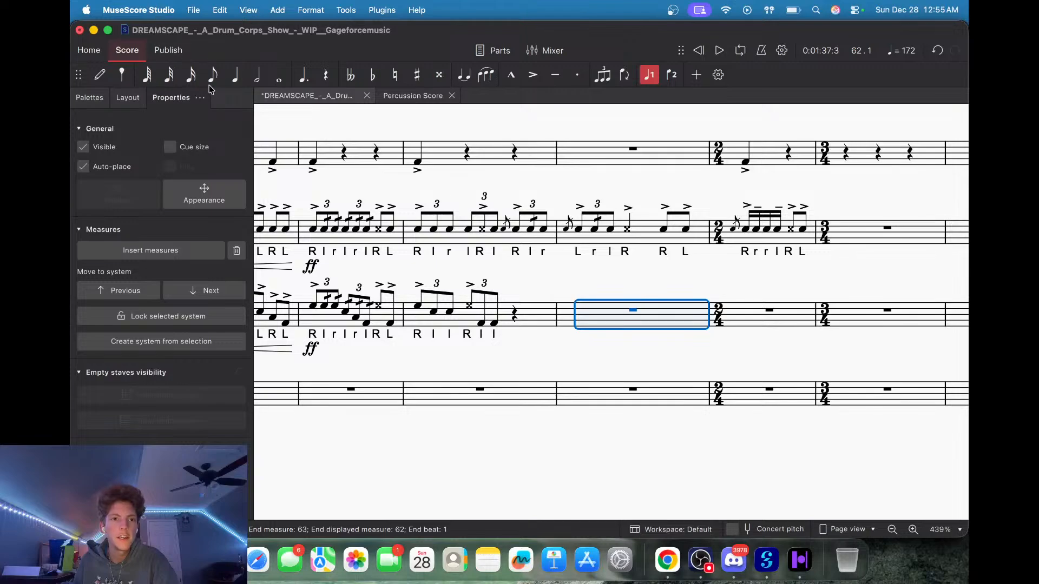
pyautogui.click(235, 75)
pyautogui.keyDown('super'); pyautogui.click(515, 315); pyautogui.keyUp('super')
pyautogui.press('super+3')
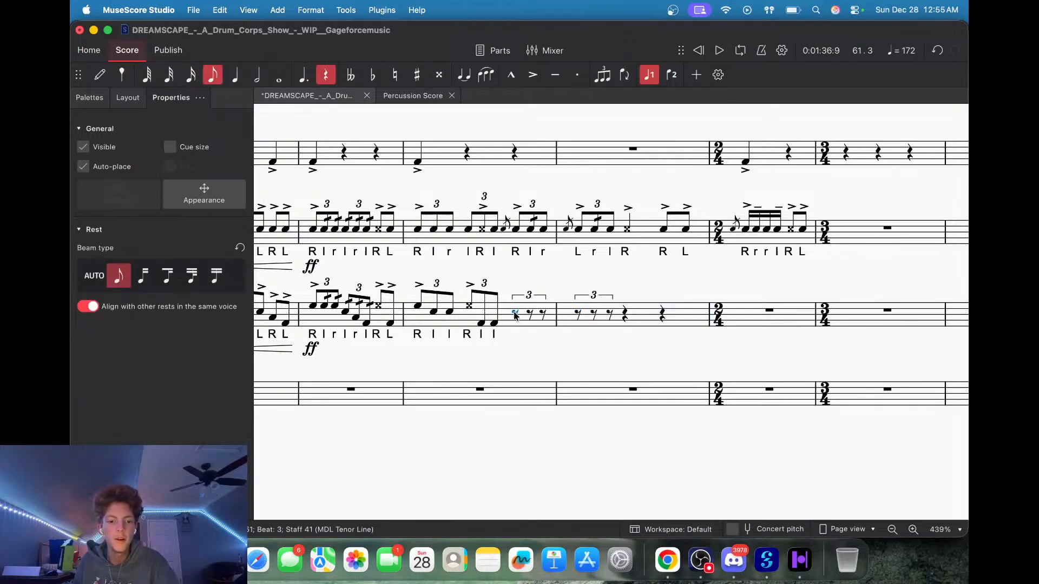
pyautogui.press('d')
pyautogui.press('c')
pyautogui.press('c')
pyautogui.press('a')
pyautogui.press('c')
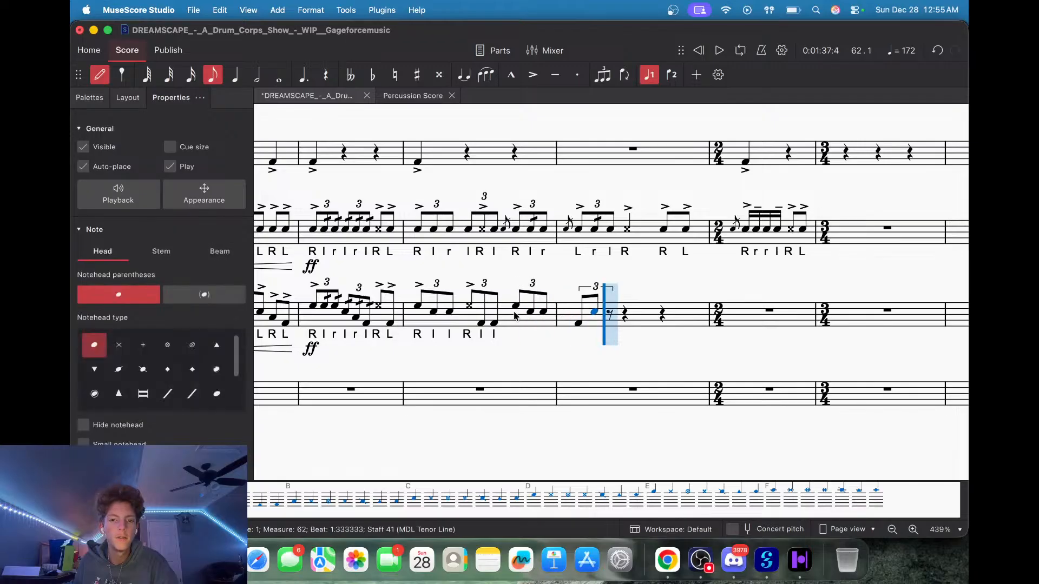
pyautogui.press('c')
pyautogui.click(92, 77)
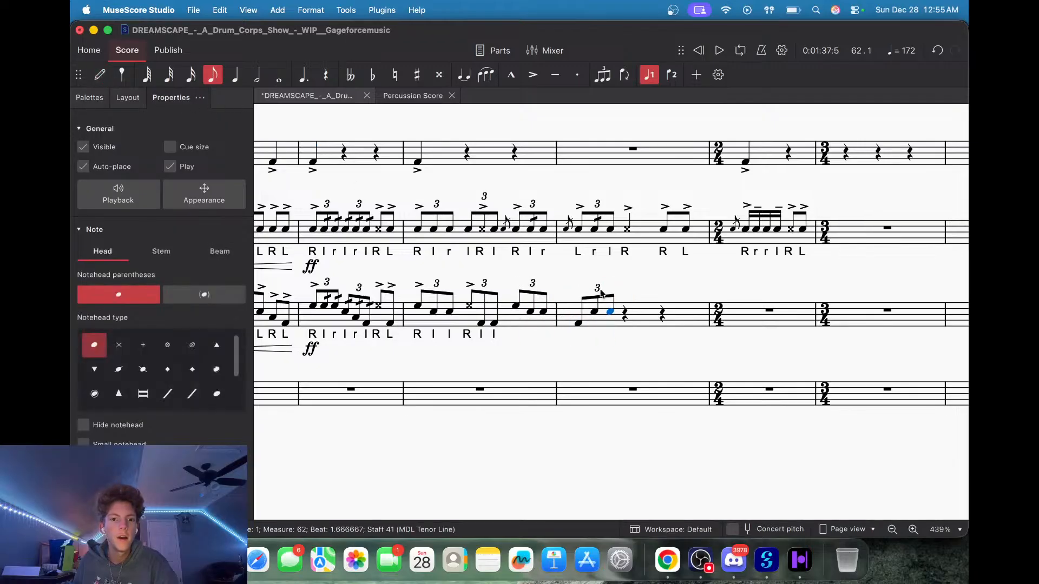
# Accent the first notes of the triplets on tenor measure 61 beat 3 and measure 62 beat 1.
pyautogui.click(515, 308)
pyautogui.click(86, 99)
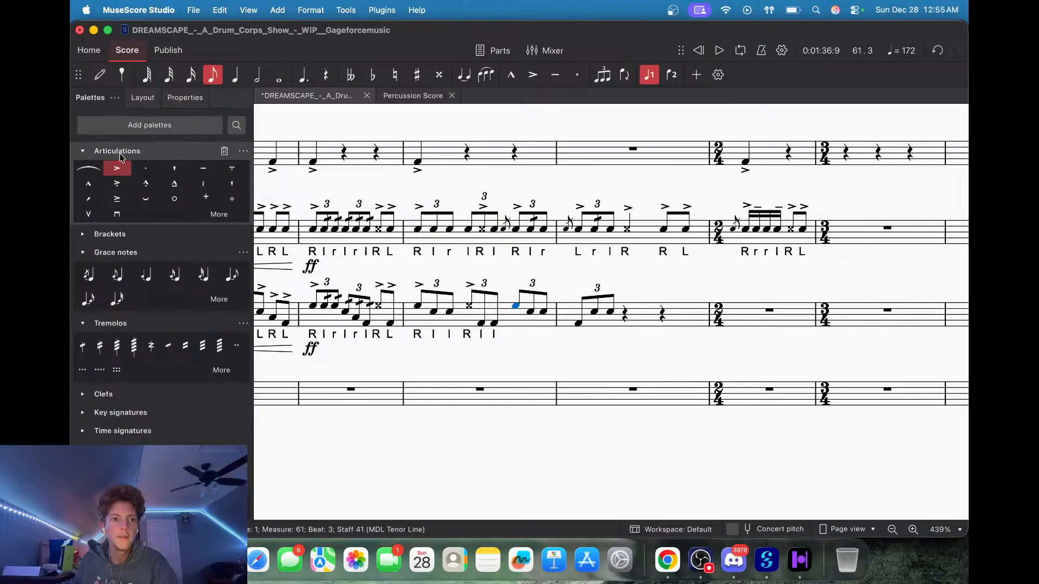
pyautogui.click(116, 168)
pyautogui.click(577, 324)
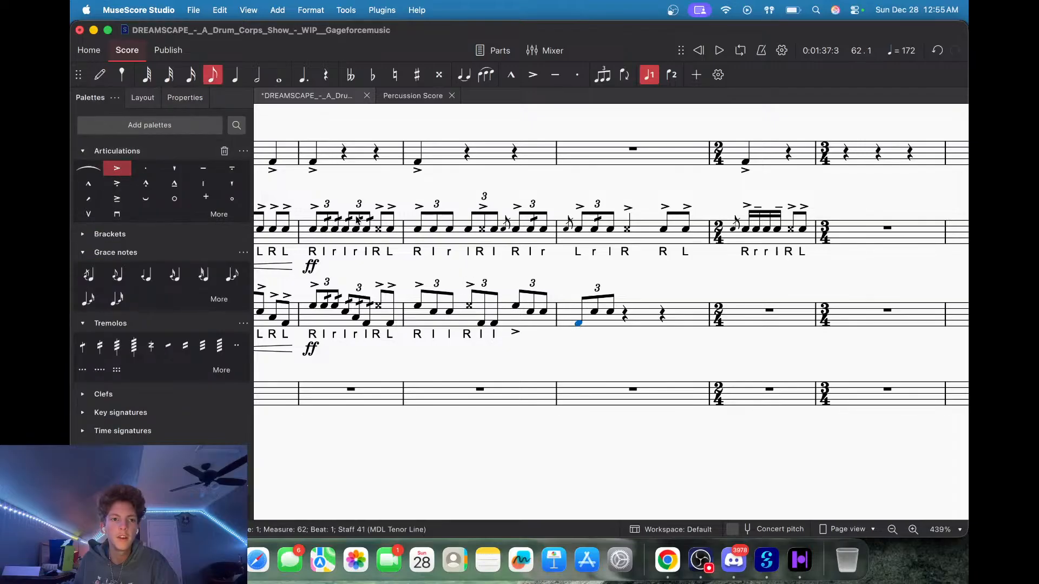
pyautogui.click(117, 168)
# Add an acciaccatura before beat 1 of tenor measure 62 and single-stroke stem tremolos to the second notes of both new triplets.
pyautogui.click(576, 324)
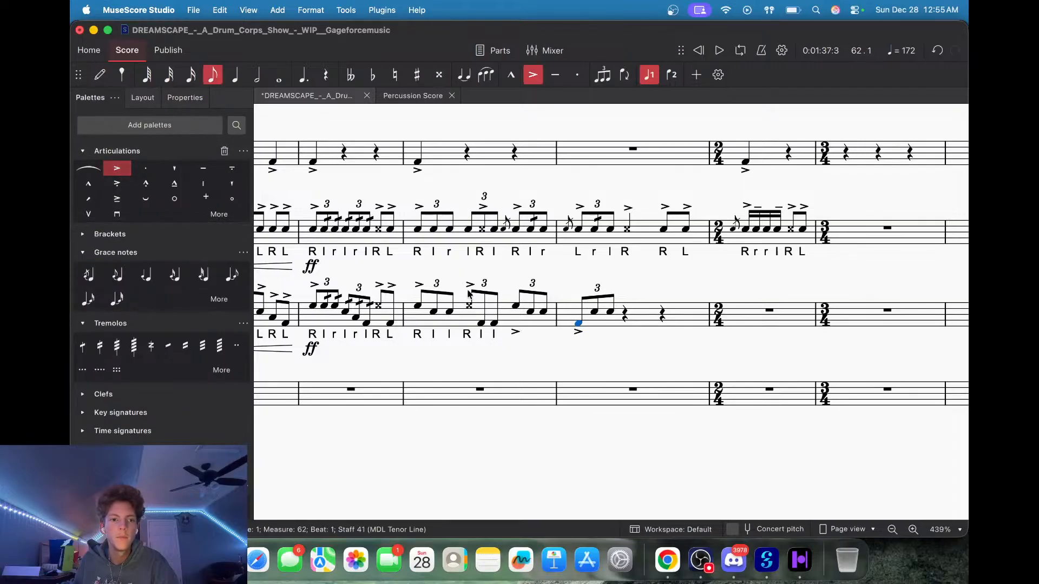
pyautogui.click(89, 275)
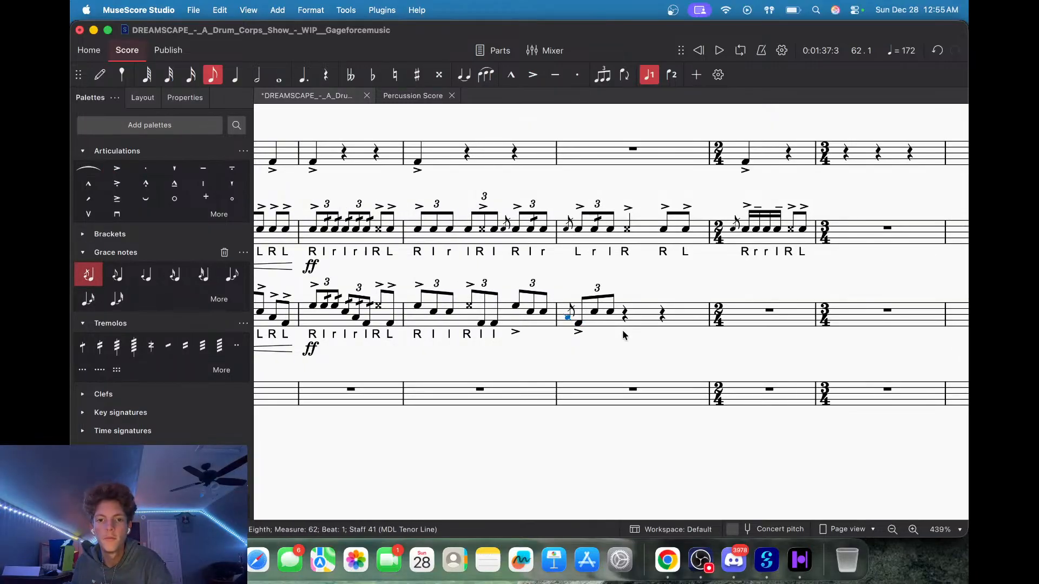
pyautogui.click(595, 313)
pyautogui.keyDown('super'); pyautogui.click(531, 313); pyautogui.keyUp('super')
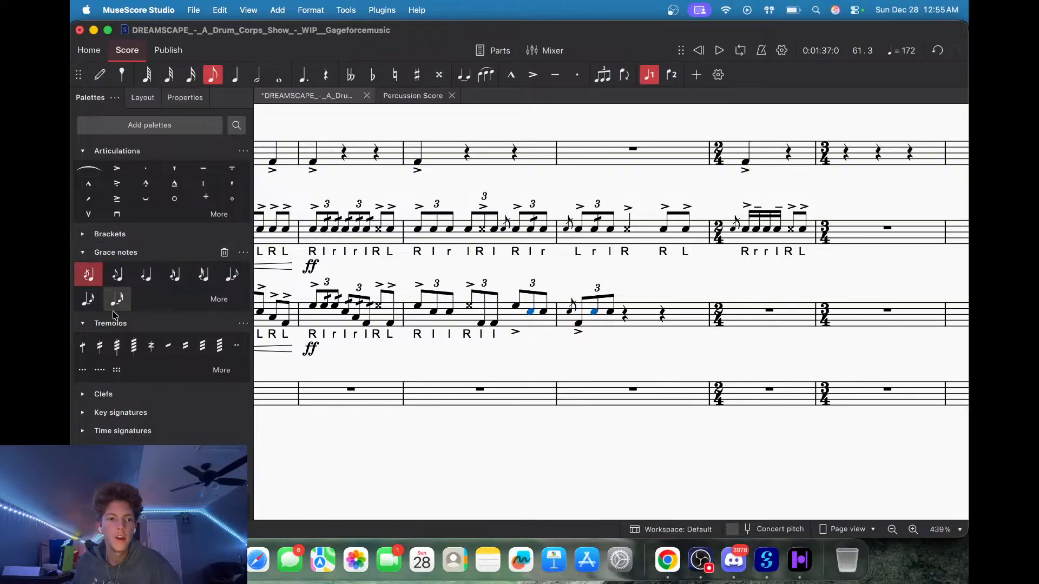
pyautogui.click(83, 348)
# Place the accents on tenor measure 61 beat 3 and measure 62 beat 1 above the staff.
pyautogui.click(513, 334)
pyautogui.keyDown('super'); pyautogui.click(577, 332); pyautogui.keyUp('super')
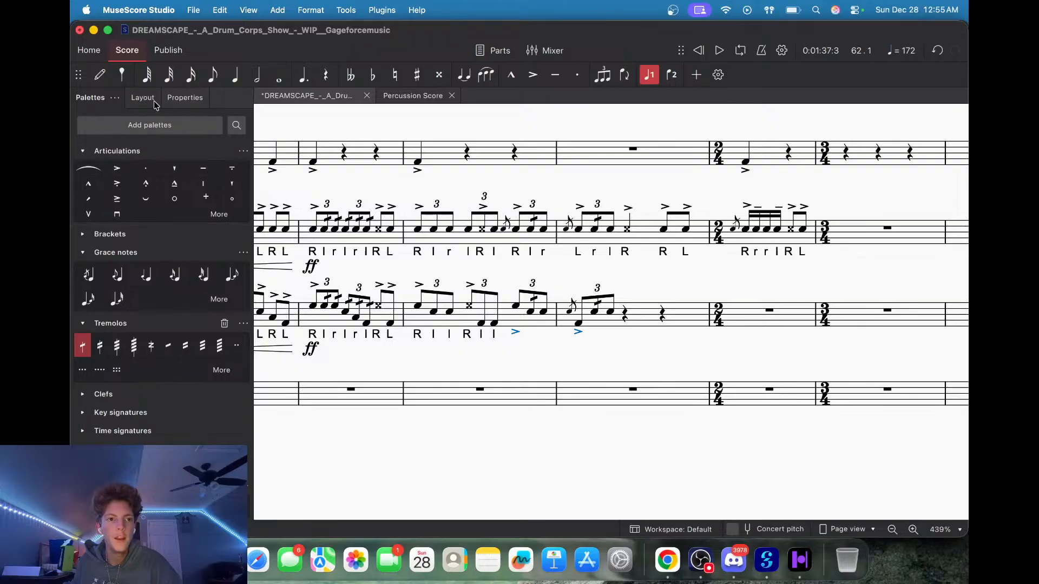
pyautogui.click(172, 98)
pyautogui.click(158, 272)
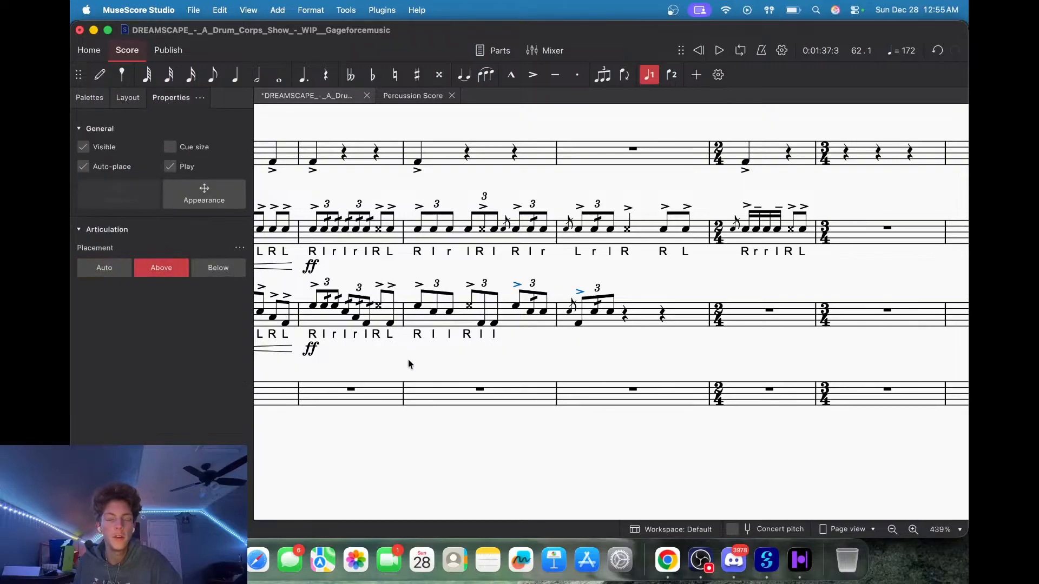
# Enter the sticking R l r L r l under the tenor triplets on measure 61 beat 3 and measure 62 beat 1.
pyautogui.click(517, 312)
pyautogui.press('super+l')
pyautogui.write('R l r L r l')
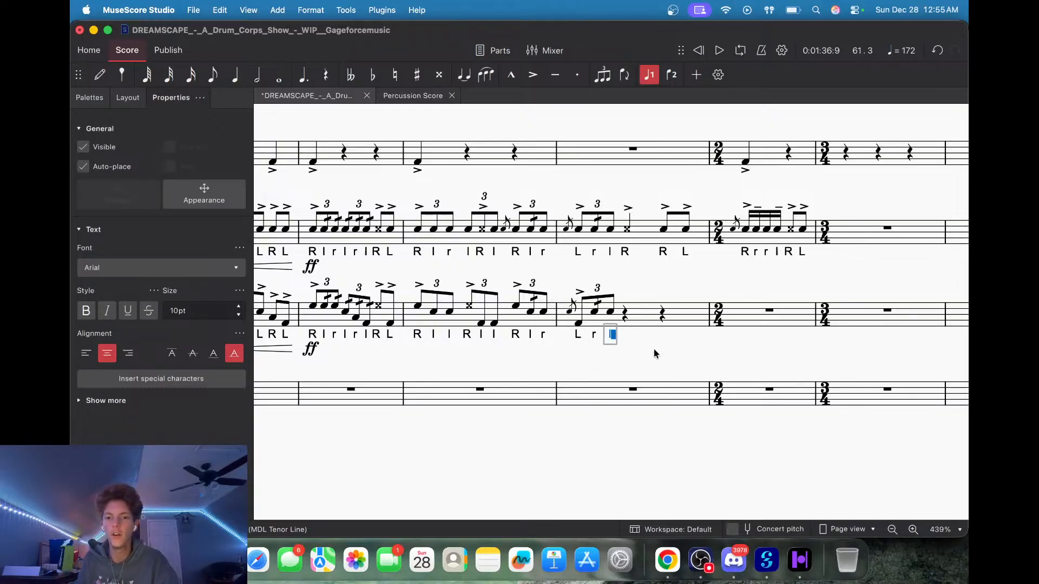
# Enter a cross-head quarter note on beat 2 and two low A-drum eighth notes on beat 3 of tenor measure 62.
pyautogui.click(625, 315)
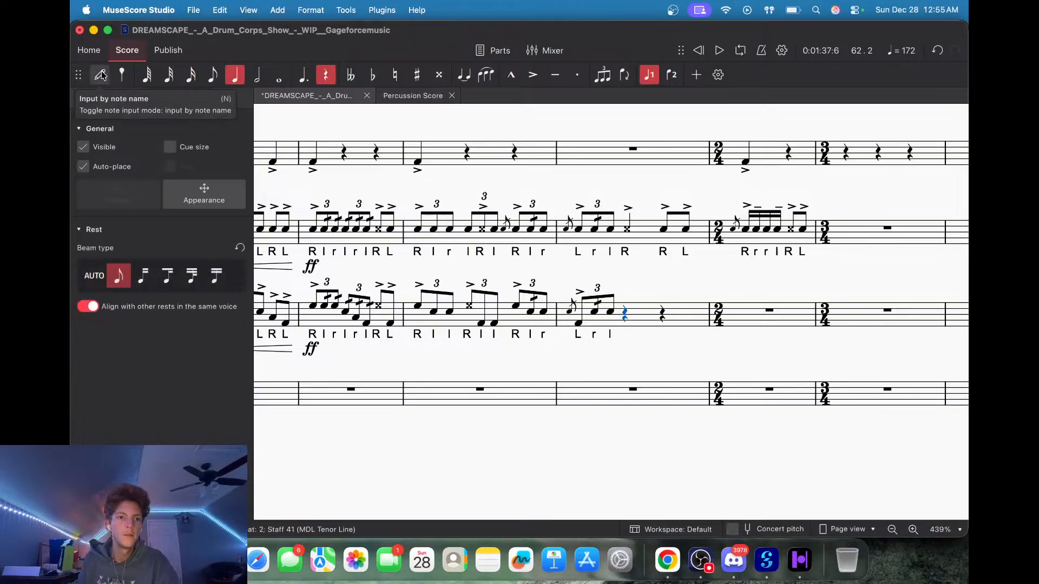
pyautogui.click(99, 75)
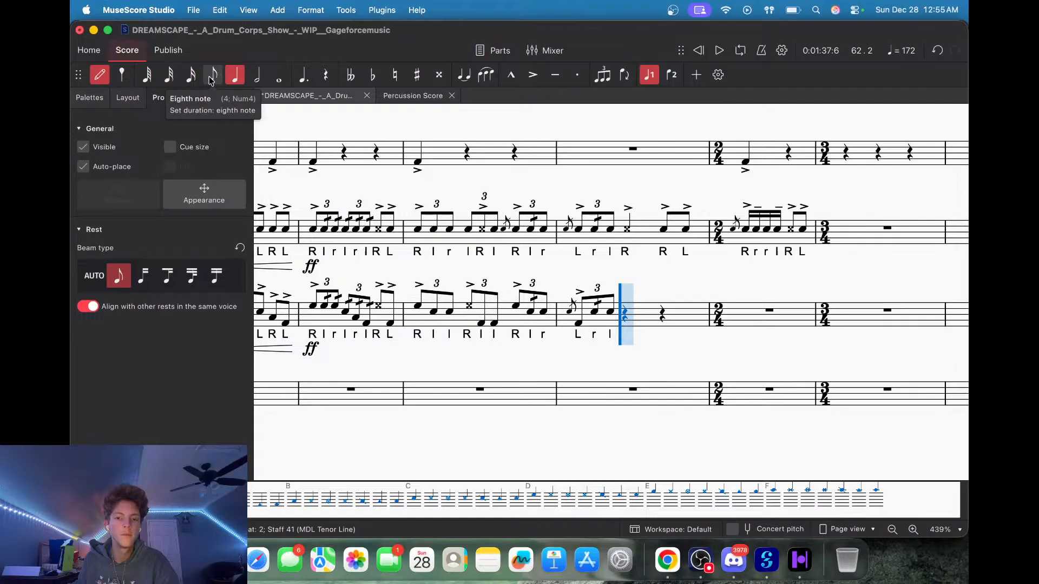
pyautogui.click(583, 496)
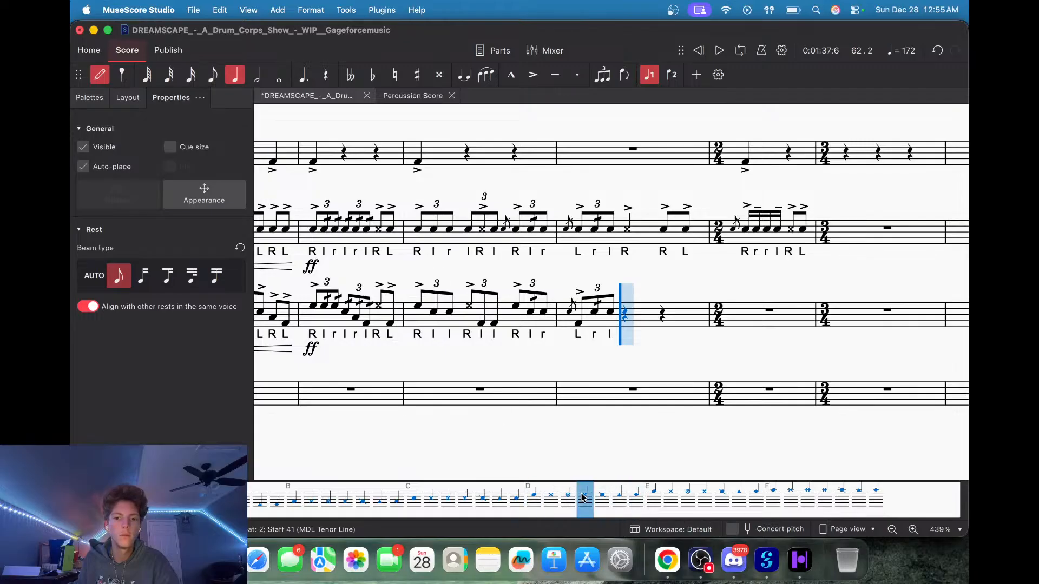
pyautogui.press('a')
pyautogui.press('a')
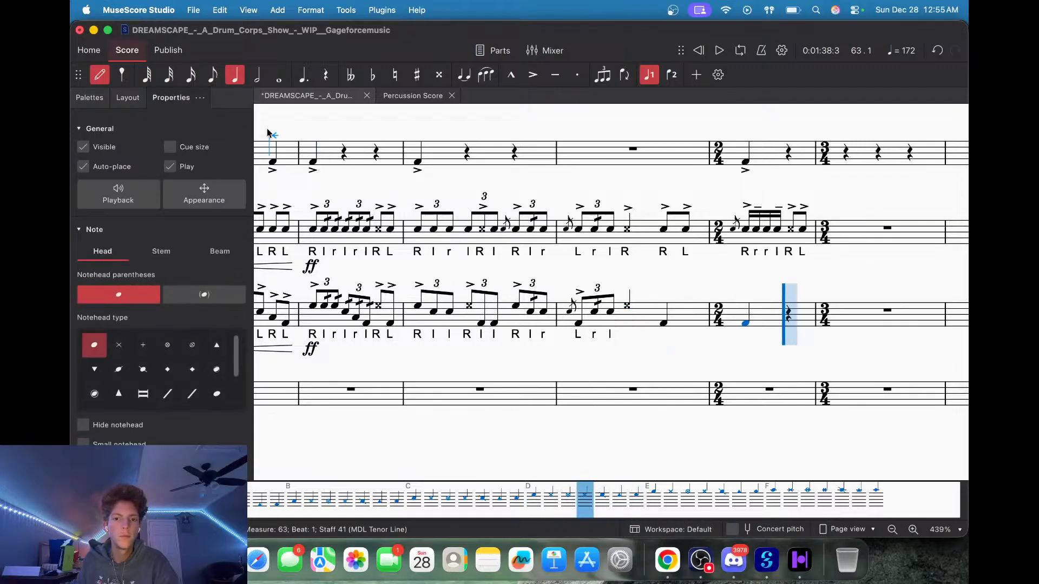
pyautogui.press('super+z')
pyautogui.press('Left')
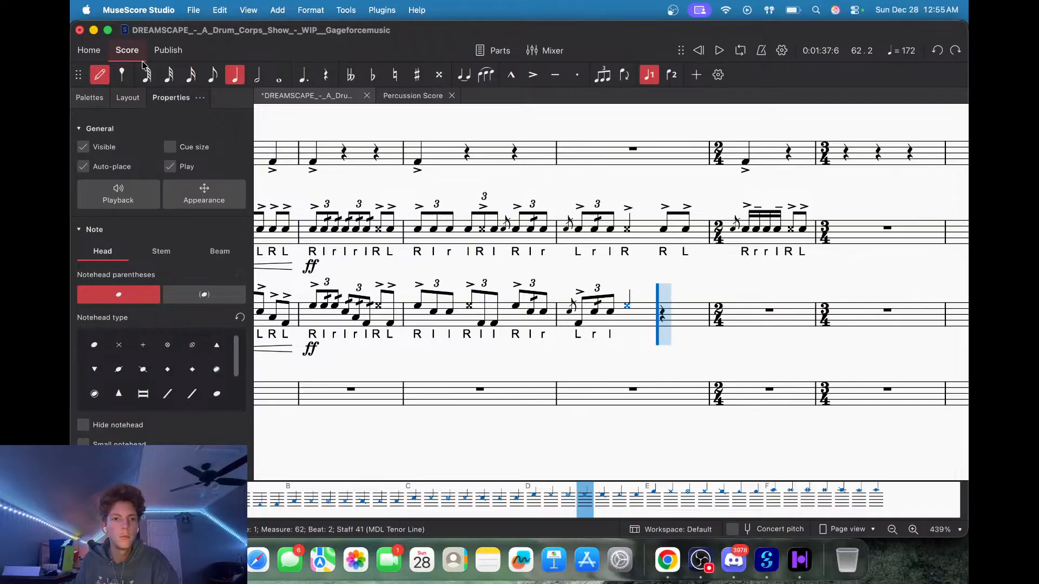
pyautogui.click(213, 75)
pyautogui.press('a')
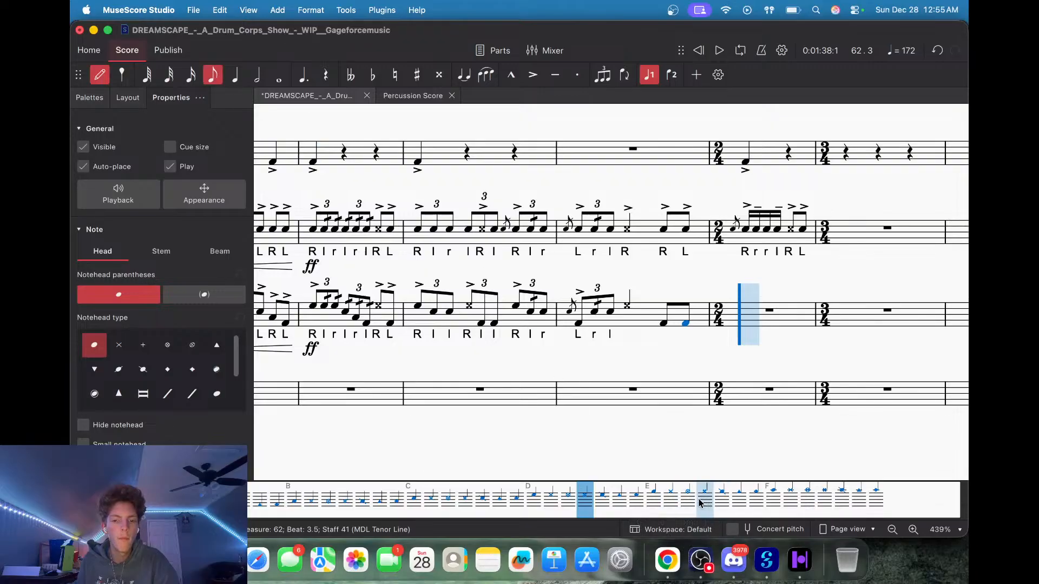
pyautogui.click(529, 502)
pyautogui.click(529, 502)
pyautogui.click(529, 502)
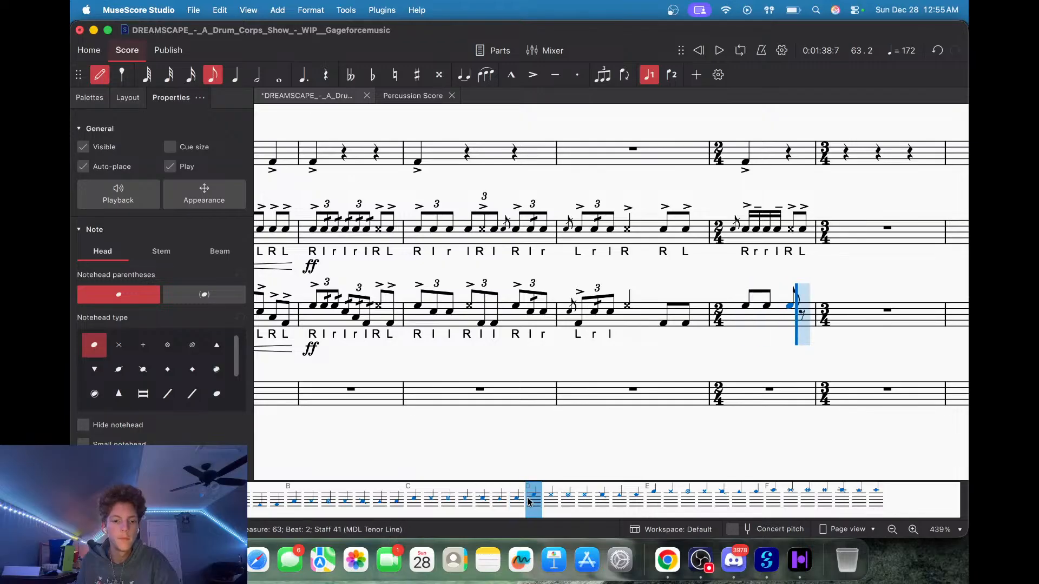
pyautogui.press('super+z')
pyautogui.press('super+z')
pyautogui.press('super+z')
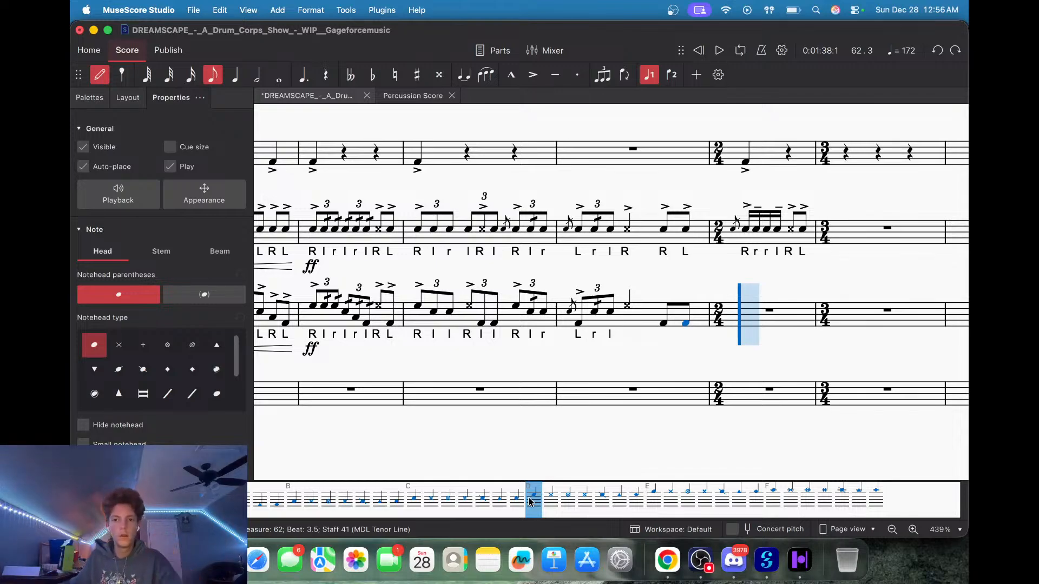
# Enter four D sixteenth notes on beat 1 of tenor measure 63 and lower the fourth to the next drum.
pyautogui.click(190, 78)
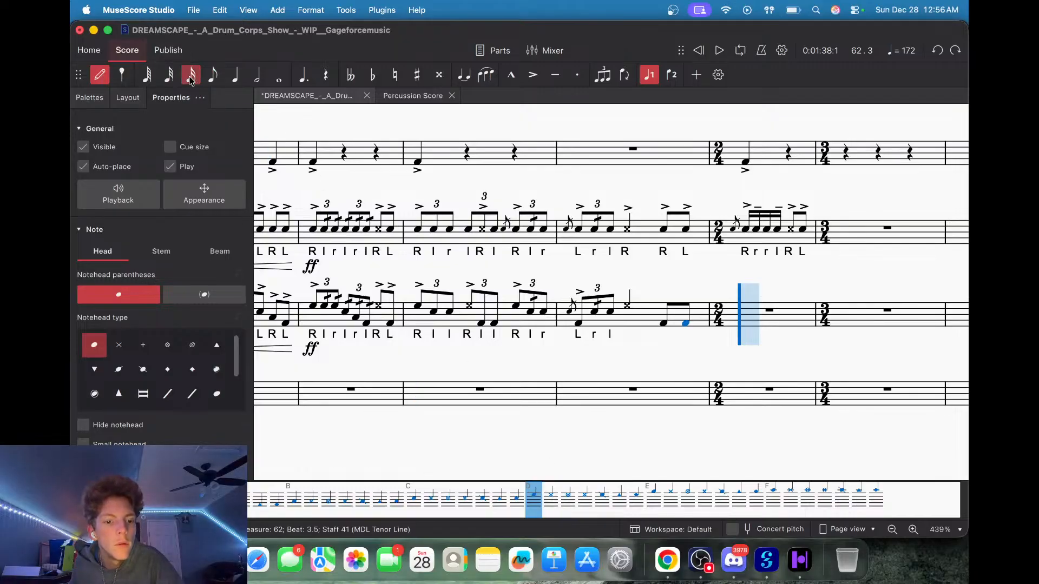
pyautogui.press('d')
pyautogui.press('d')
pyautogui.press('d')
pyautogui.press('d')
pyautogui.press('Down')
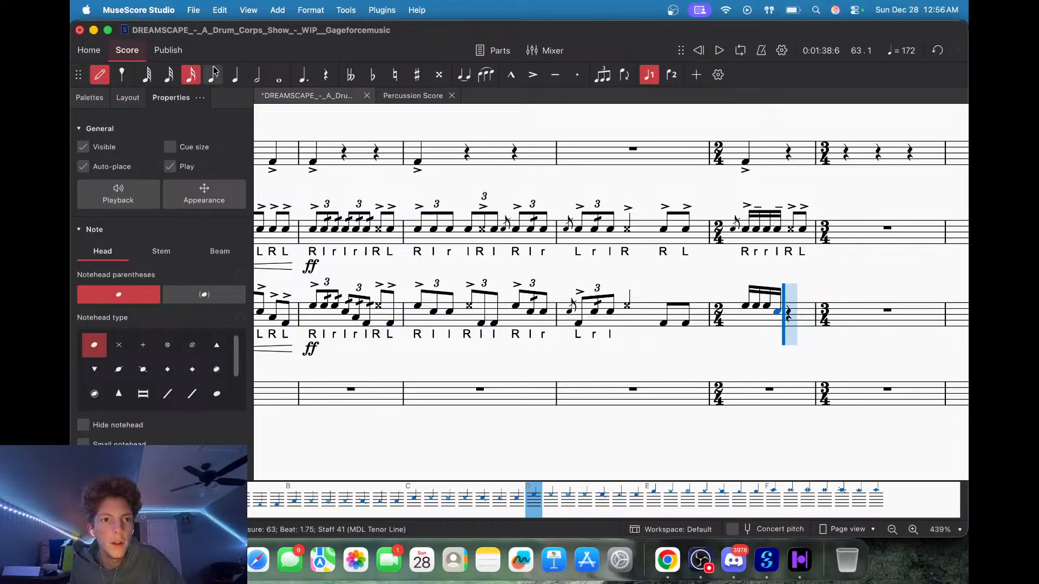
# Enter a cross-head eighth note and a low A-drum eighth note on beat 2 of tenor measure 63.
pyautogui.click(213, 73)
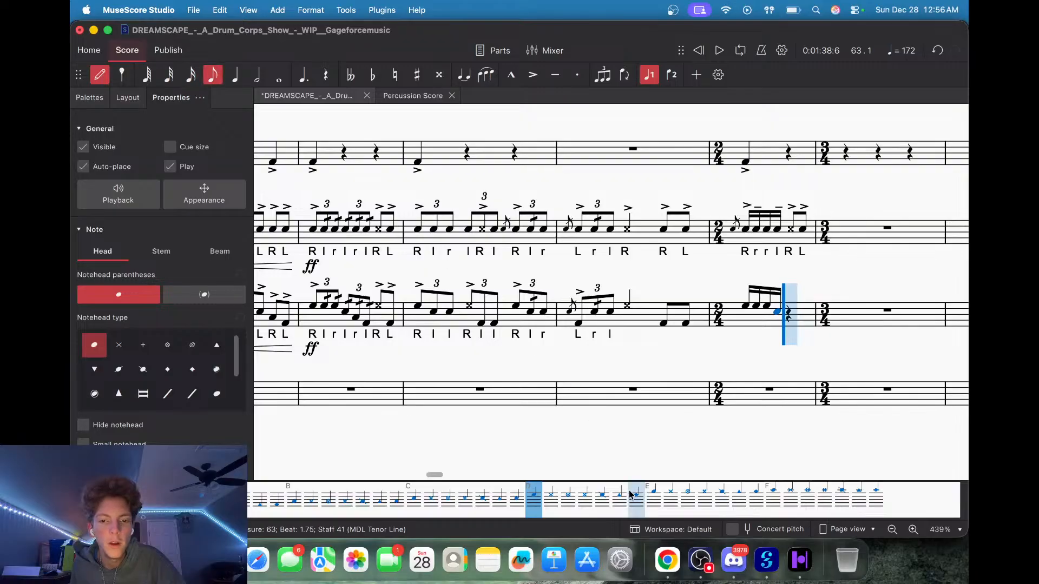
pyautogui.doubleClick(589, 507)
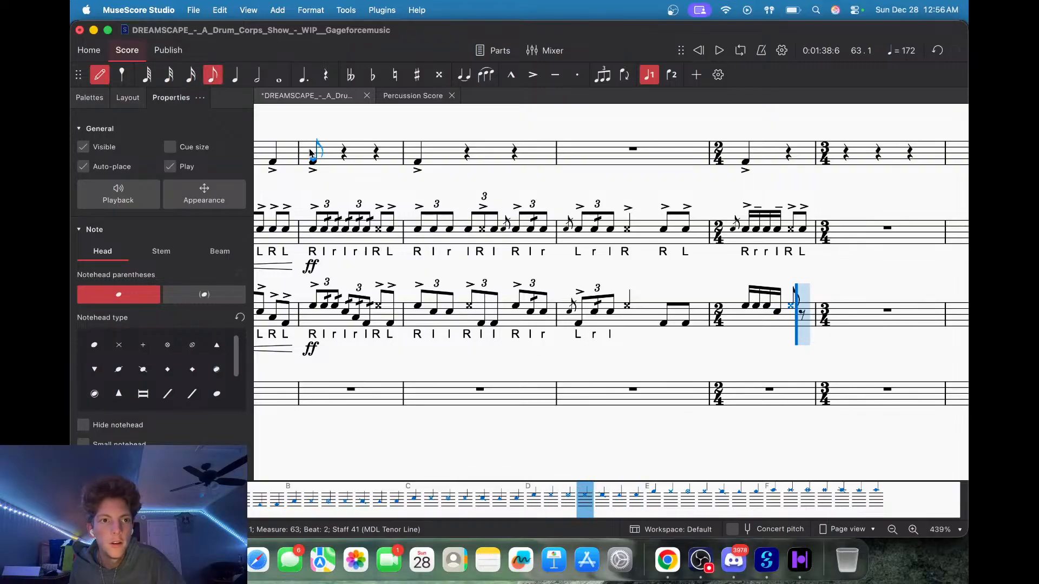
pyautogui.press('a')
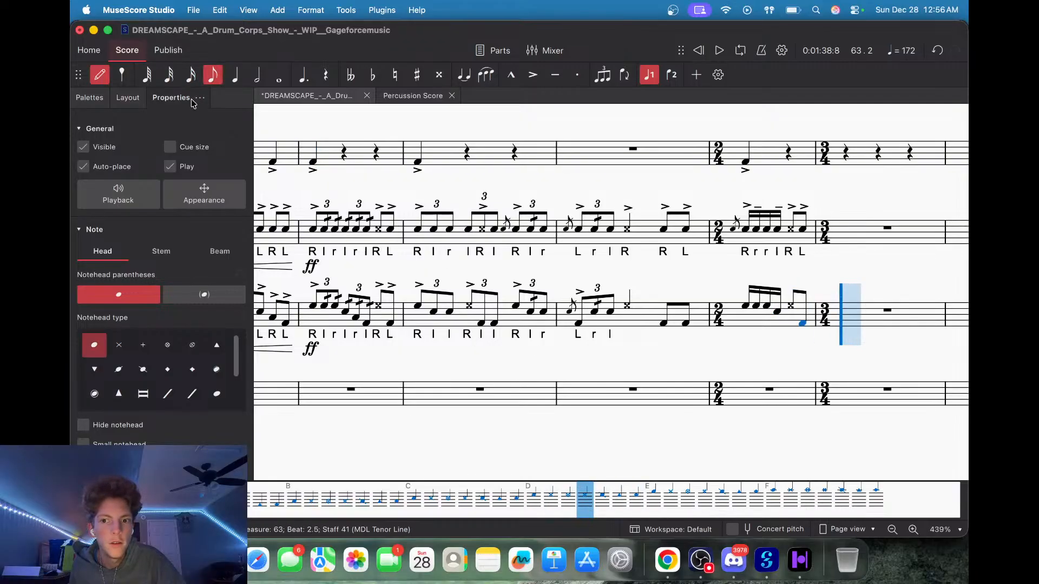
pyautogui.click(100, 76)
# Accent the first sixteenth note and both eighth notes of tenor measure 63.
pyautogui.click(744, 309)
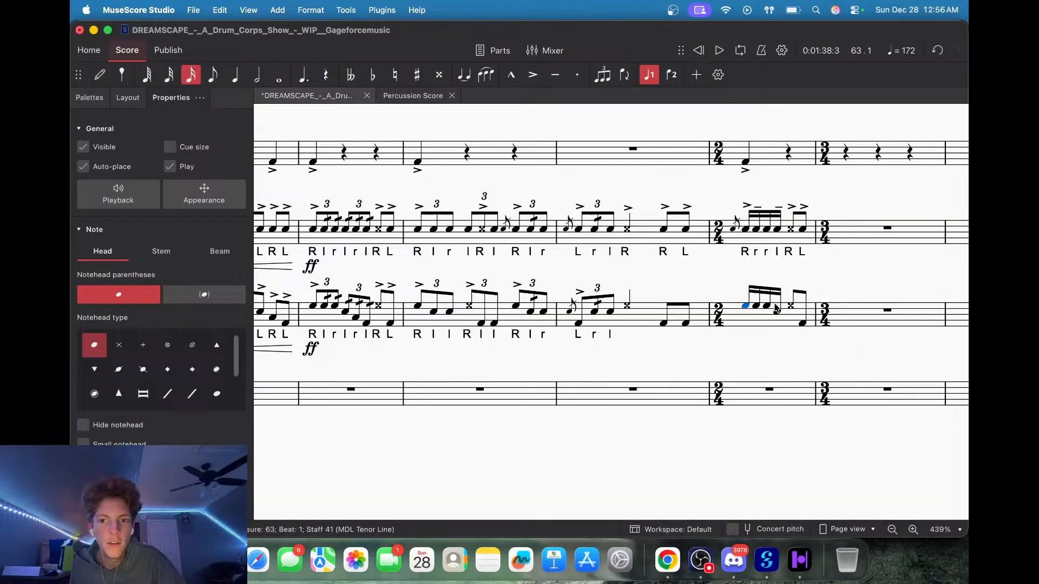
pyautogui.keyDown('super'); pyautogui.click(790, 306); pyautogui.keyUp('super')
pyautogui.keyDown('super'); pyautogui.click(802, 324); pyautogui.keyUp('super')
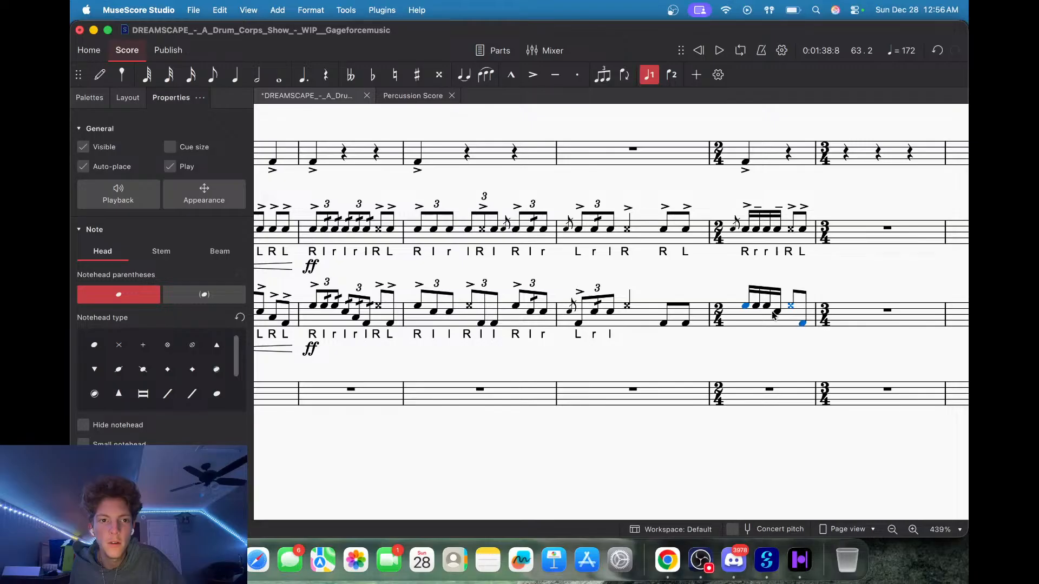
pyautogui.click(87, 99)
pyautogui.click(116, 168)
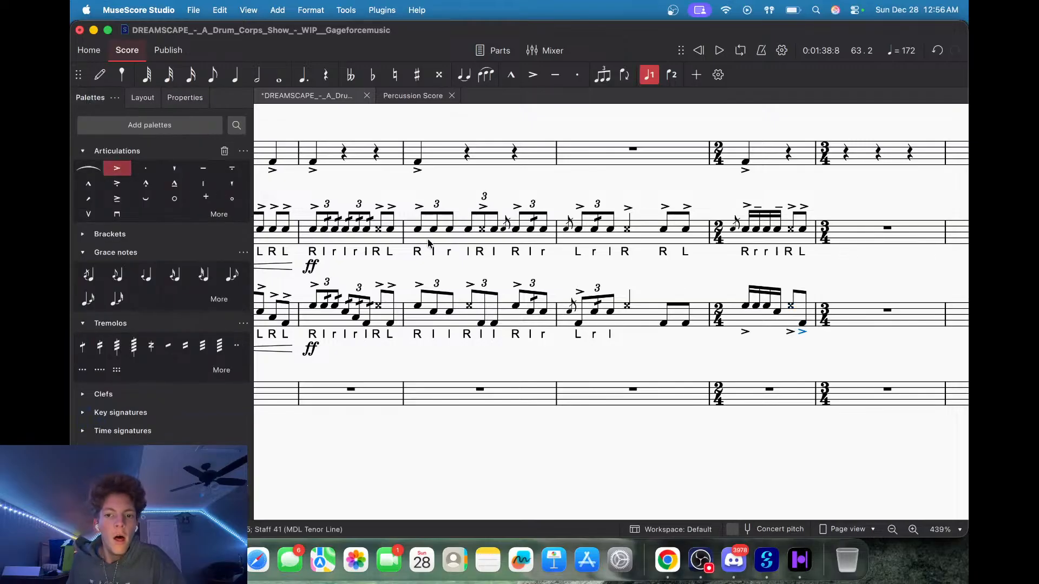
# Add tenuto marks to the second and fourth sixteenth notes of tenor measure 63.
pyautogui.click(778, 313)
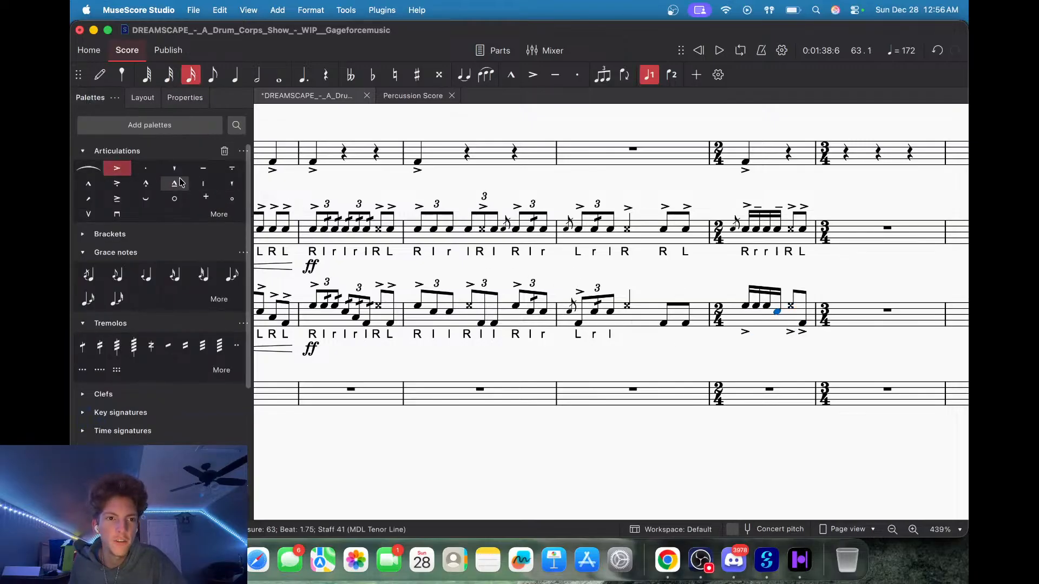
pyautogui.click(203, 168)
pyautogui.click(756, 307)
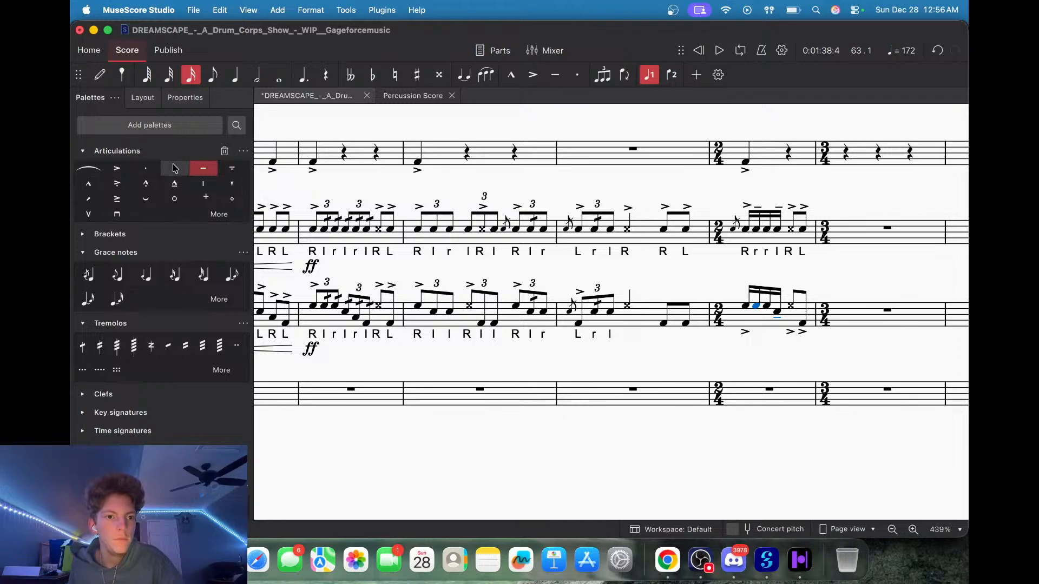
pyautogui.click(203, 168)
# Place all accents and tenutos of tenor measure 63 above the staff.
pyautogui.click(745, 331)
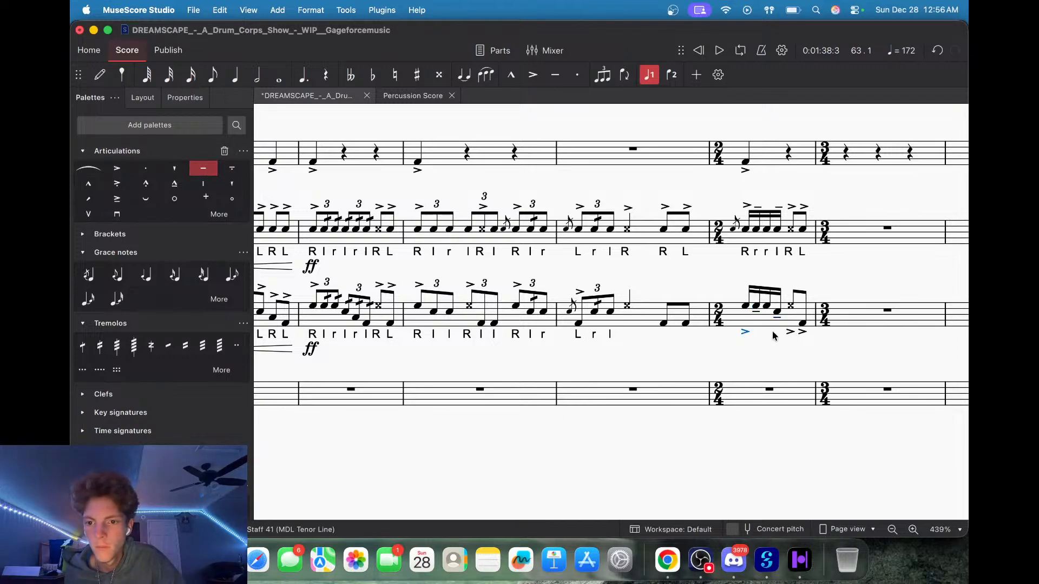
pyautogui.keyDown('super'); pyautogui.click(802, 331); pyautogui.keyUp('super')
pyautogui.click(179, 99)
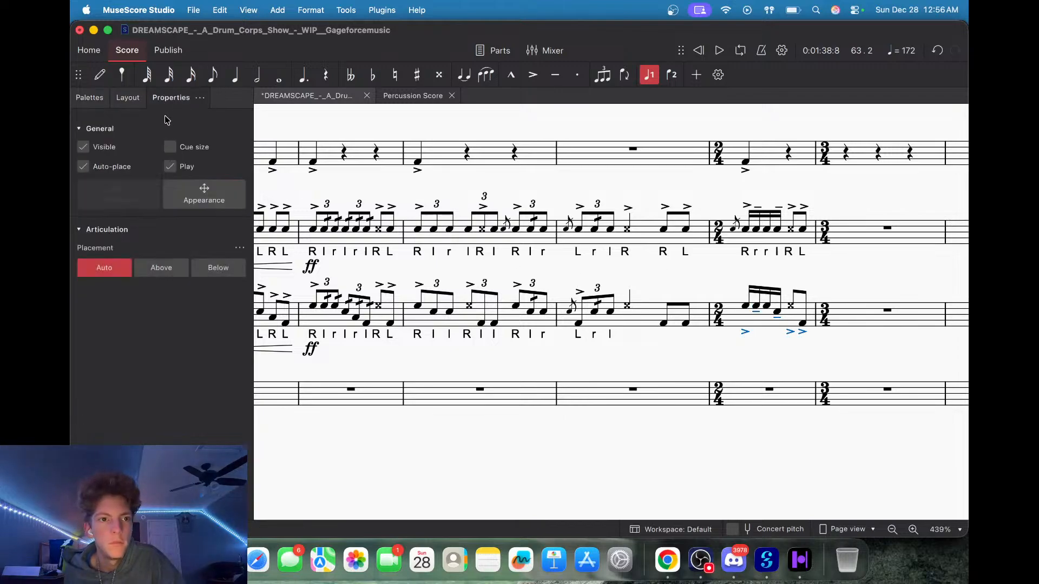
pyautogui.click(159, 267)
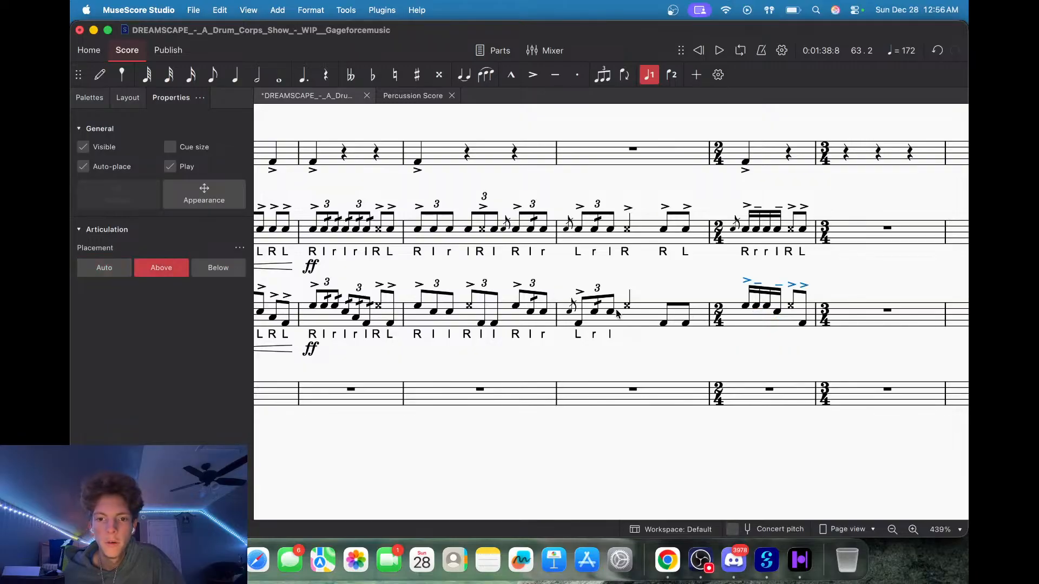
# Accent the three notes on beats 2 and 3 of tenor measure 62 and place the accents above the staff.
pyautogui.click(639, 314)
pyautogui.click(625, 308)
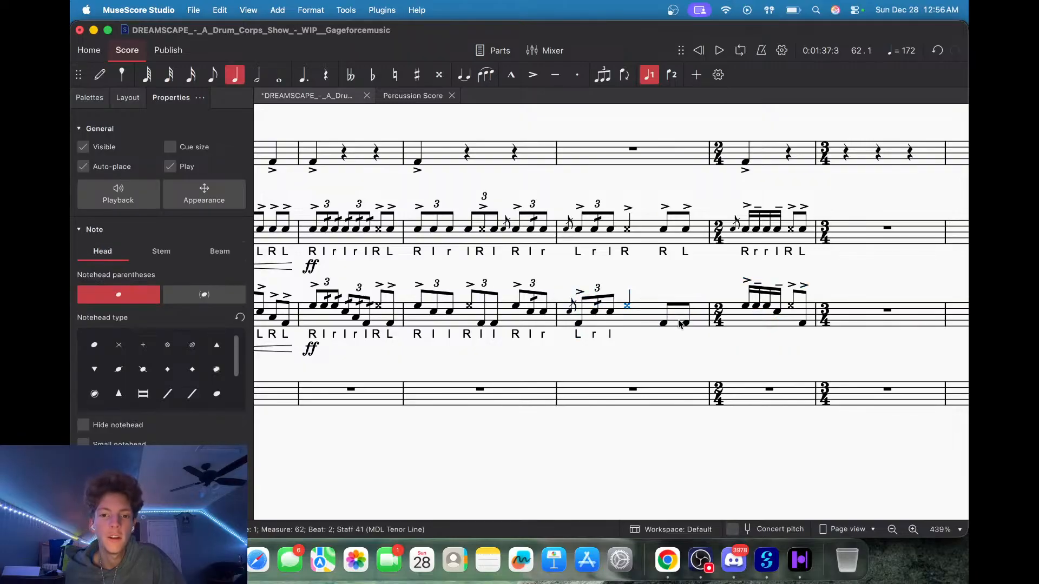
pyautogui.click(685, 327)
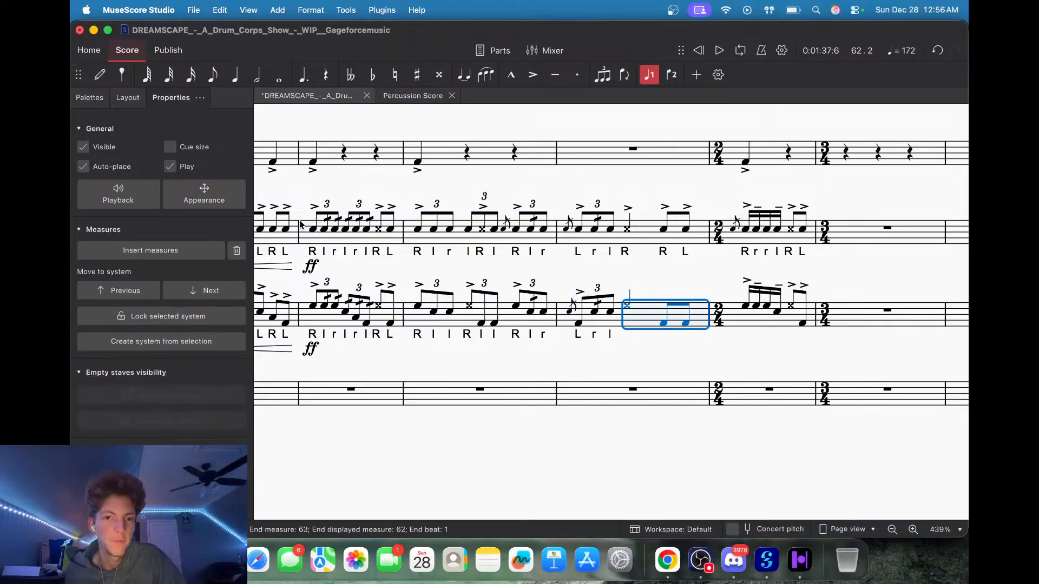
pyautogui.click(87, 98)
pyautogui.click(117, 168)
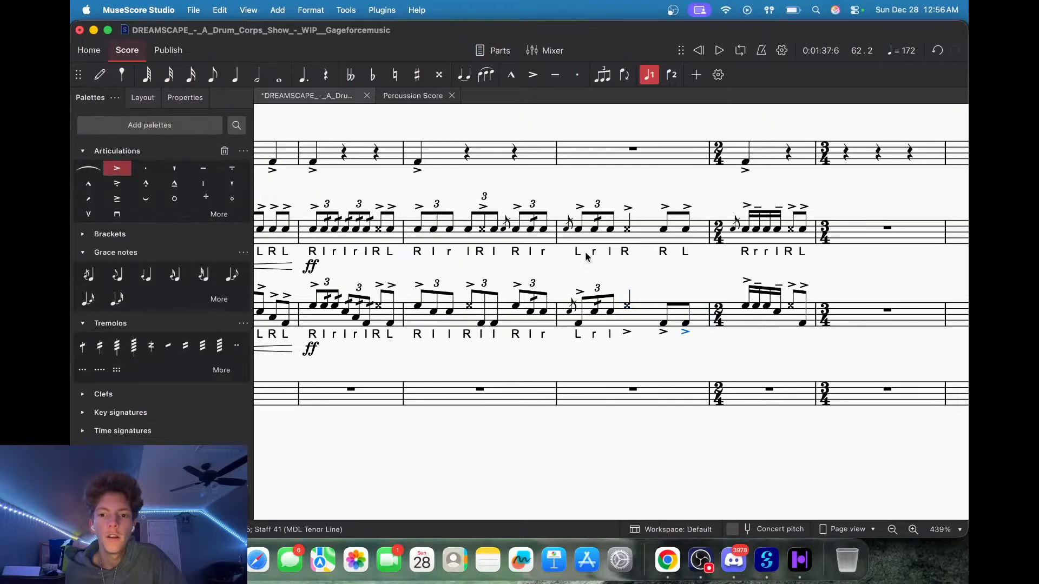
pyautogui.keyDown('shift'); pyautogui.click(626, 332); pyautogui.keyUp('shift')
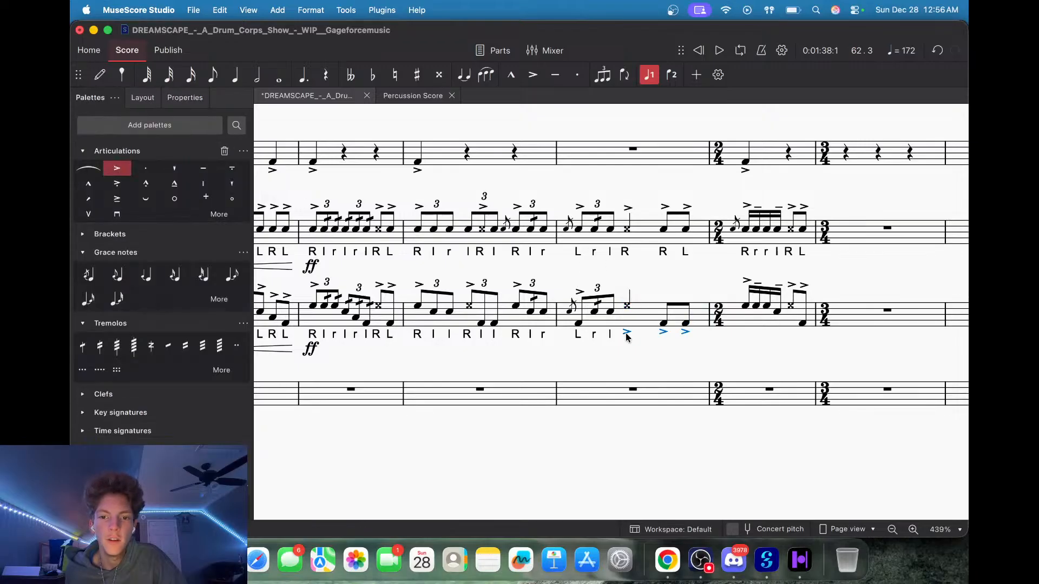
pyautogui.click(171, 98)
pyautogui.click(165, 269)
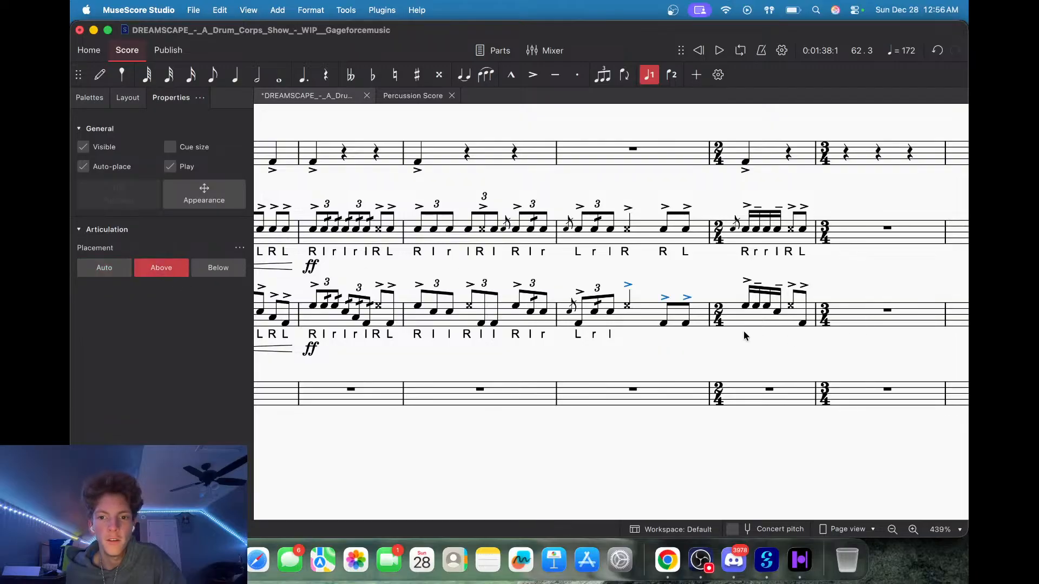
# Enter the sticking R R L under beats 2 and 3 of tenor measure 62.
pyautogui.click(625, 306)
pyautogui.press('super+l')
pyautogui.press('capslock')
pyautogui.write('R R L ')
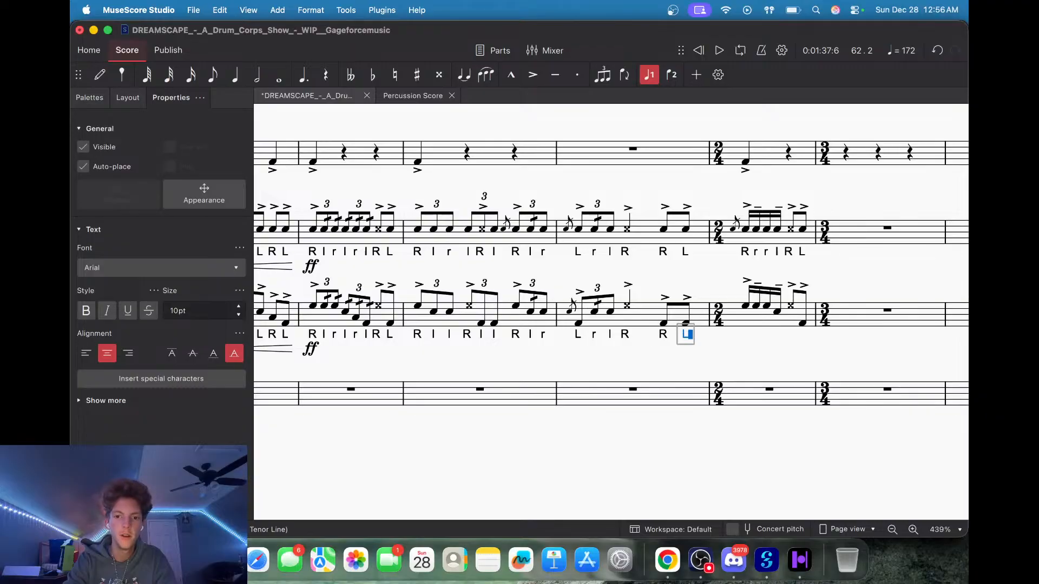
# Enter the sticking R R R under the first sixteenths of tenor measure 63 and undo the last two letters.
pyautogui.write('R R R')
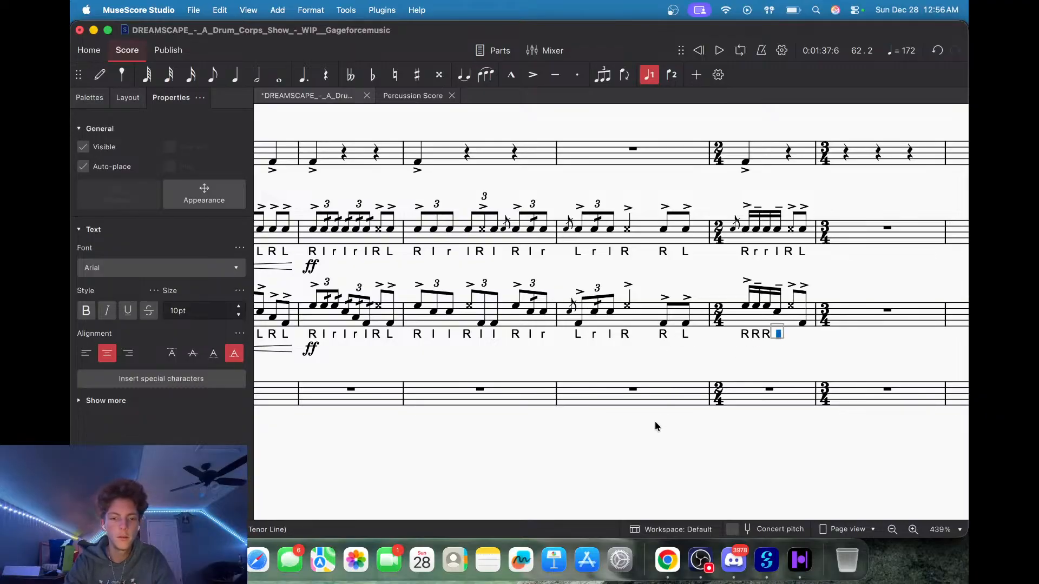
pyautogui.press('Escape')
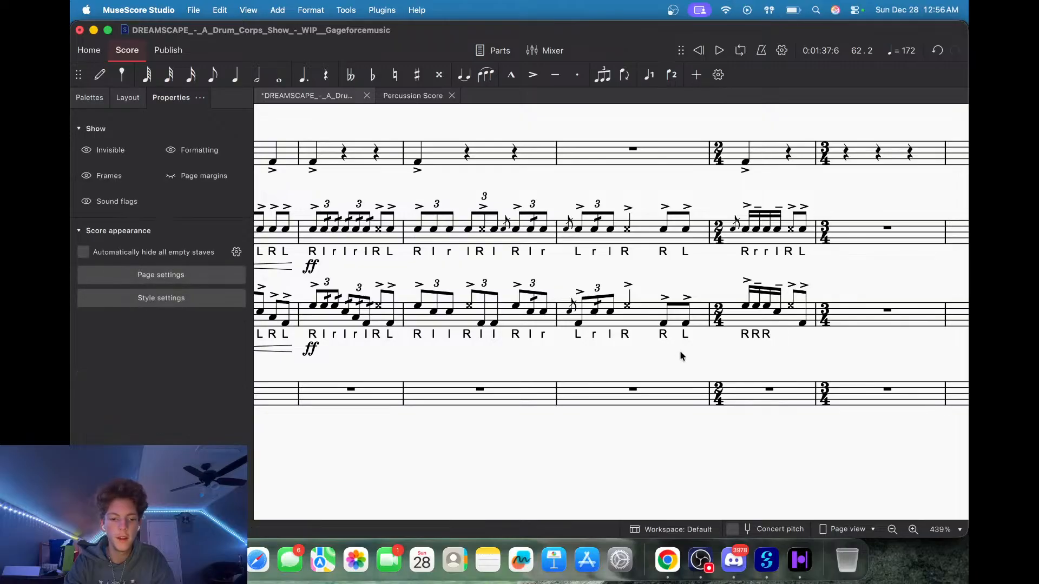
pyautogui.press('super+z')
pyautogui.press('super+z')
pyautogui.press('s')
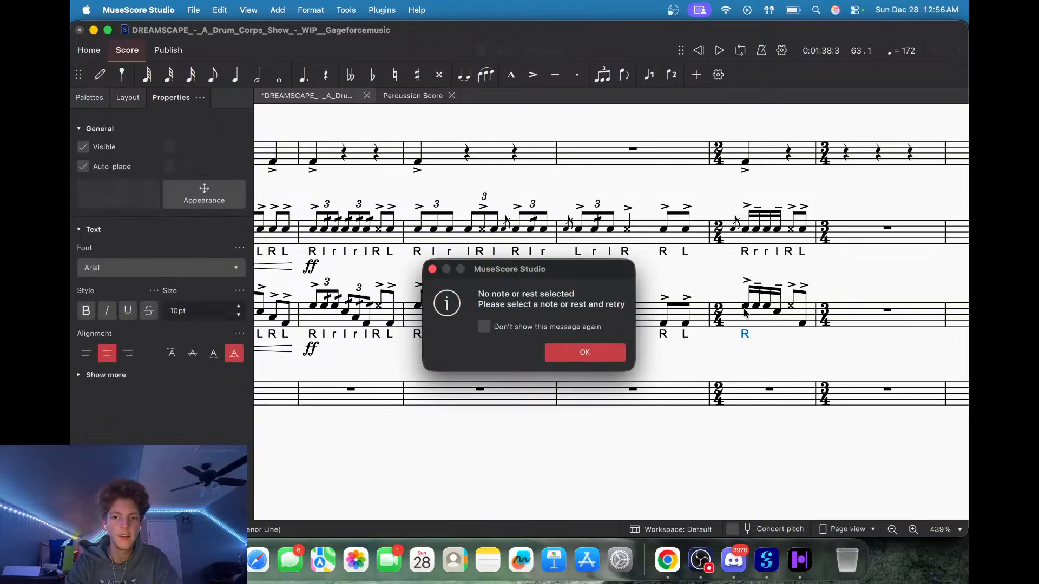
pyautogui.press('Return')
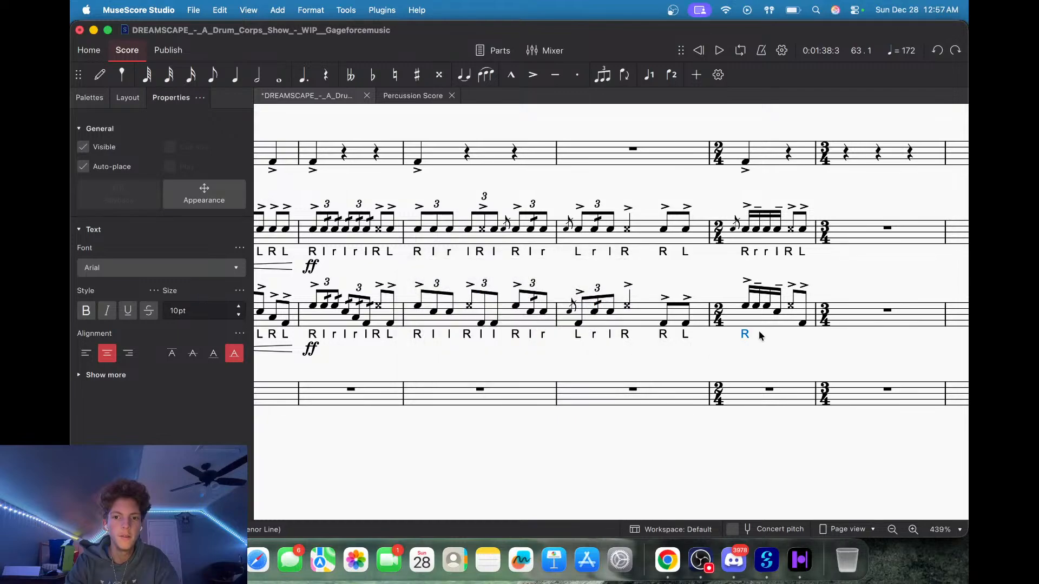
# Enter the sticking r r l R L from the second sixteenth to the last eighth note of tenor measure 63.
pyautogui.click(757, 308)
pyautogui.write('sr')
pyautogui.press('space')
pyautogui.write('r')
pyautogui.press('space')
pyautogui.write('l')
pyautogui.press('space')
pyautogui.write('R')
pyautogui.press('space')
pyautogui.write('L')
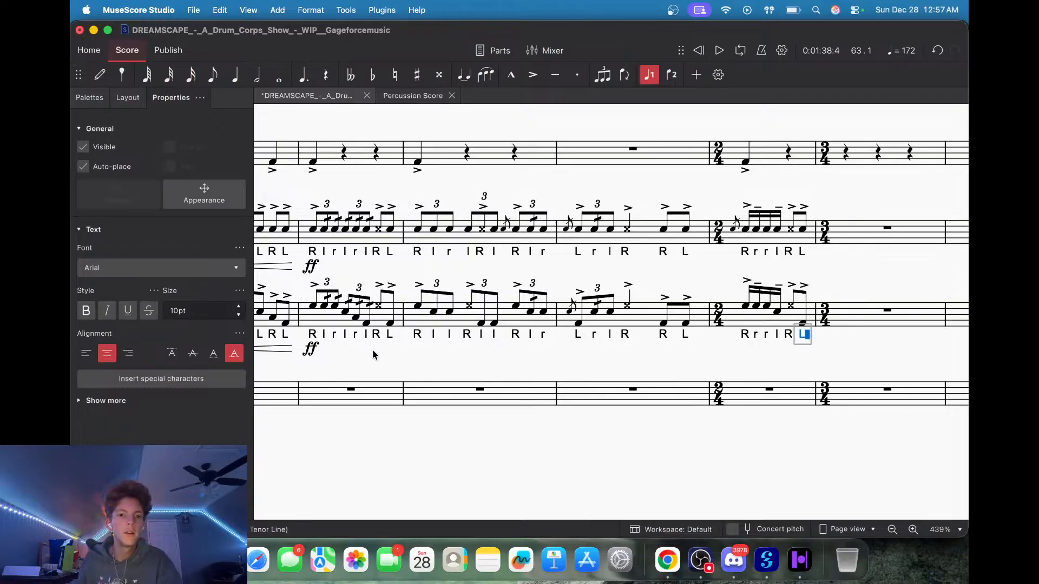
pyautogui.press('Escape')
# Enter eight sixteenth notes on beats 2 and 3 of bass measure 57, rising in pairs from the lowest to the second-highest drum.
pyautogui.hscroll(-5, 547, 348)
pyautogui.hscroll(-10, 547, 348)
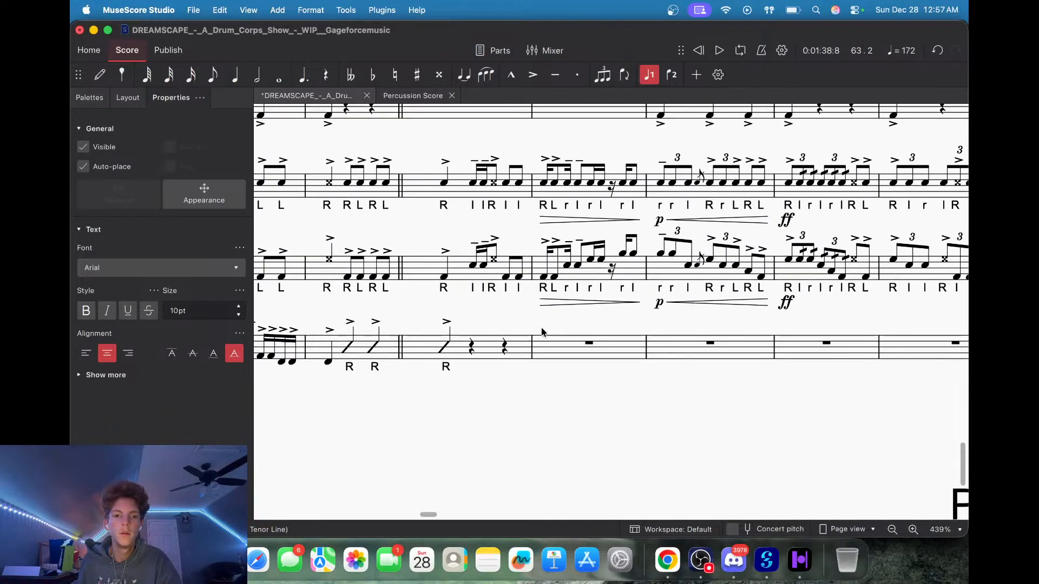
pyautogui.click(471, 348)
pyautogui.click(100, 74)
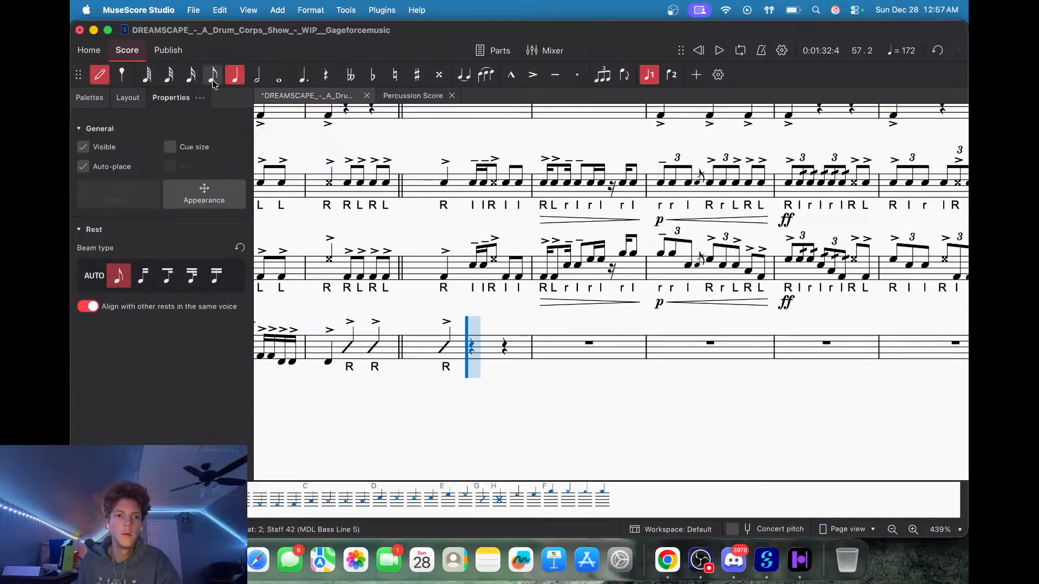
pyautogui.click(192, 76)
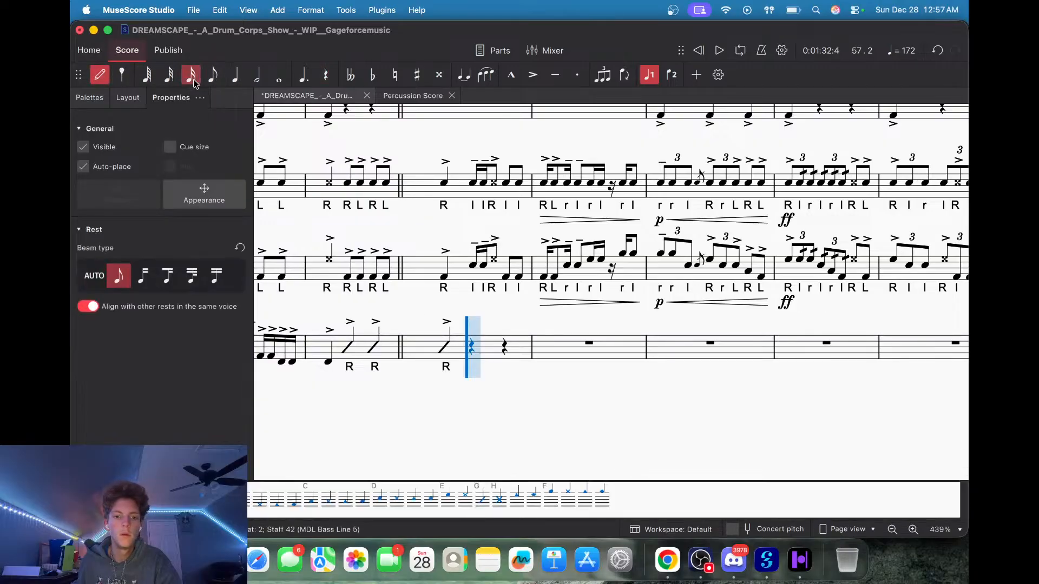
pyautogui.press('a')
pyautogui.press('a')
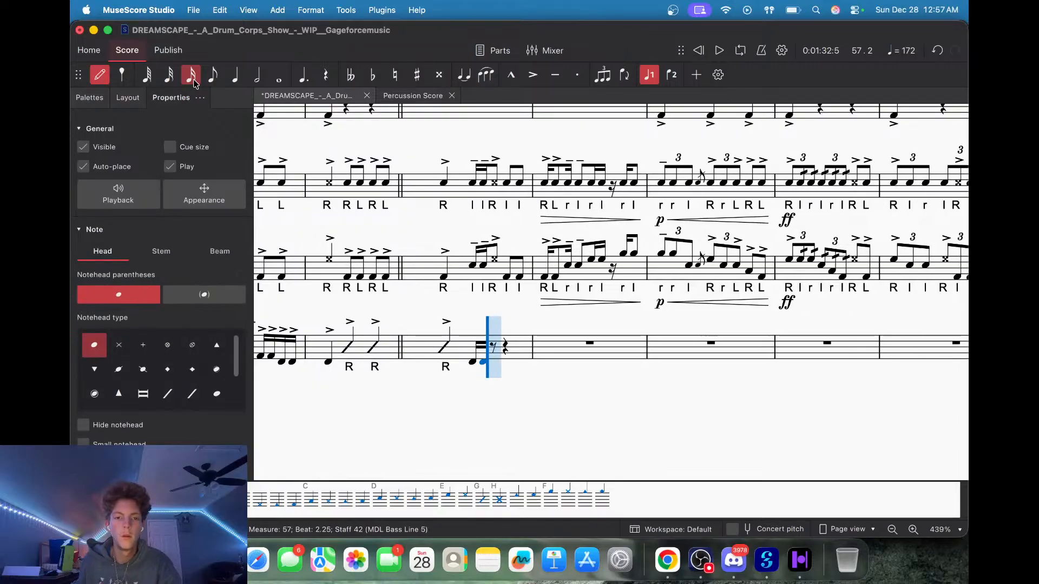
pyautogui.press('b')
pyautogui.press('b')
pyautogui.press('c')
pyautogui.press('c')
pyautogui.press('d')
pyautogui.press('d')
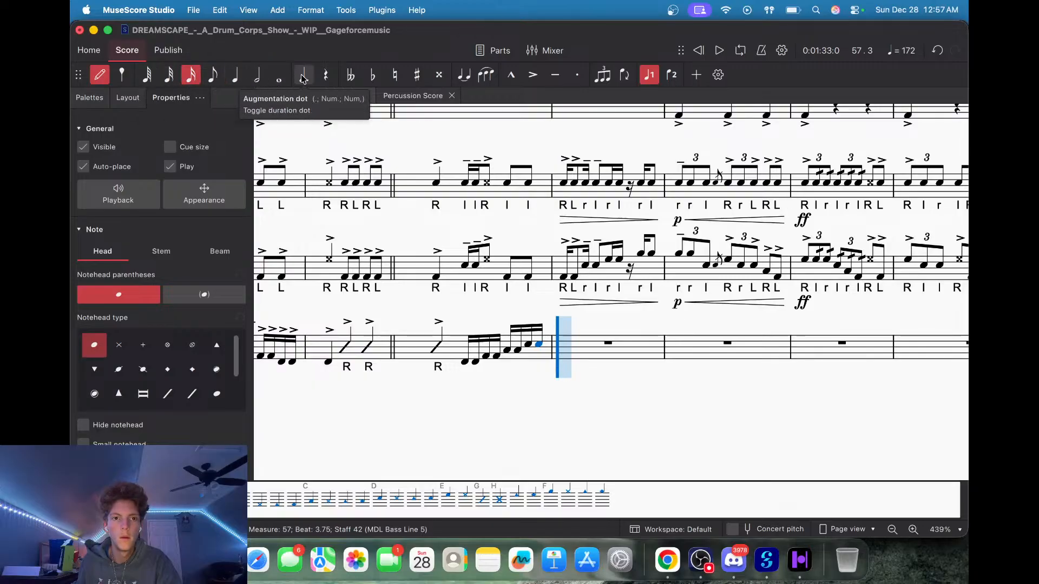
# Enter six mixed sixteenth and eighth notes on beats 1 and 2 of bass measure 58, descending in pairs from the highest to the middle drum.
pyautogui.press('e')
pyautogui.click(212, 77)
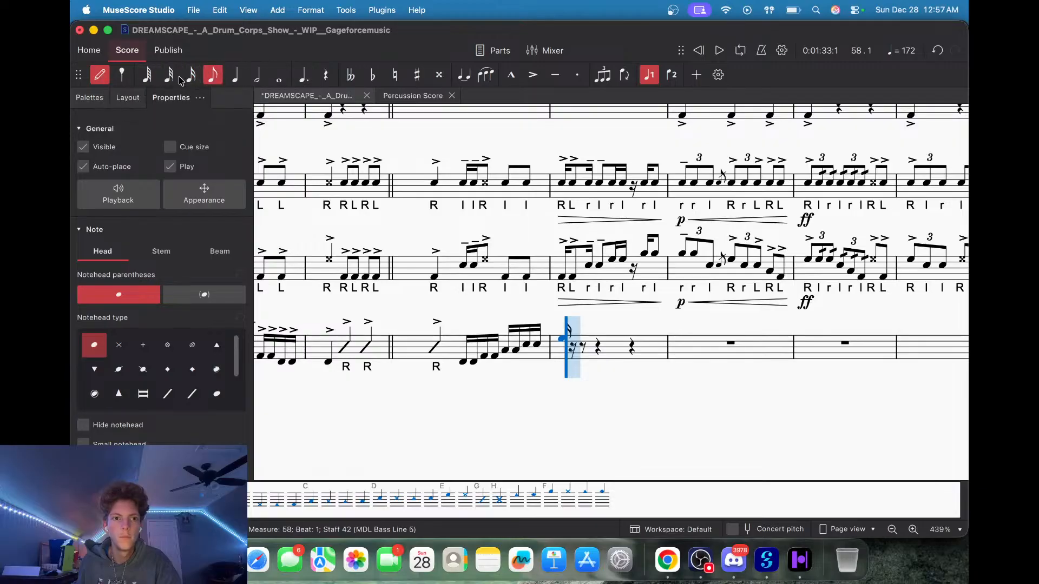
pyautogui.press('e')
pyautogui.click(190, 78)
pyautogui.click(213, 77)
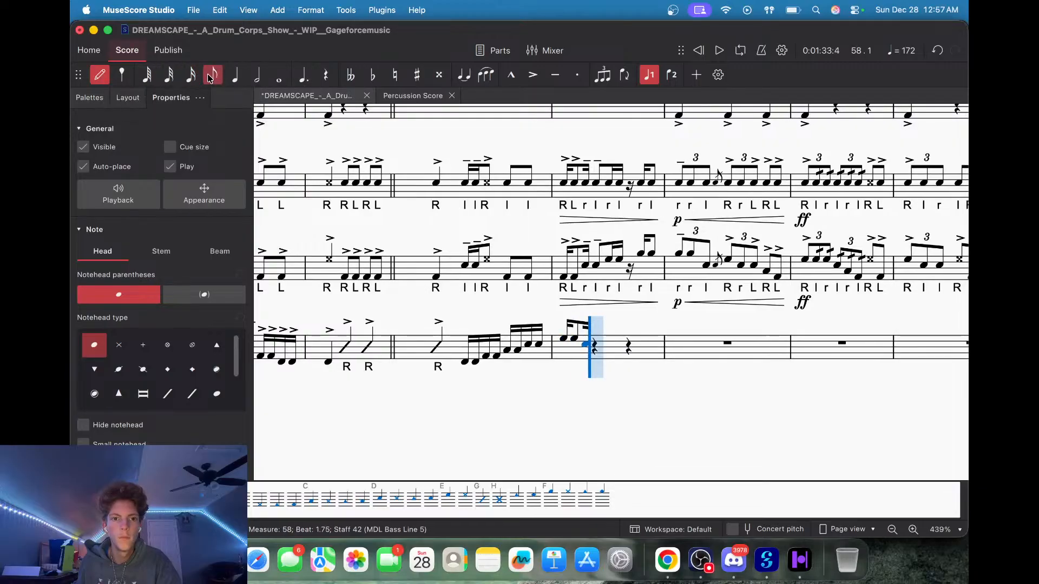
pyautogui.press('d')
pyautogui.click(189, 77)
pyautogui.press('d')
pyautogui.press('d')
pyautogui.click(213, 78)
# Fill beat 3 of bass measure 58 with a sixteenth rest, a sixteenth and an eighth note on the second-lowest drum.
pyautogui.press('0')
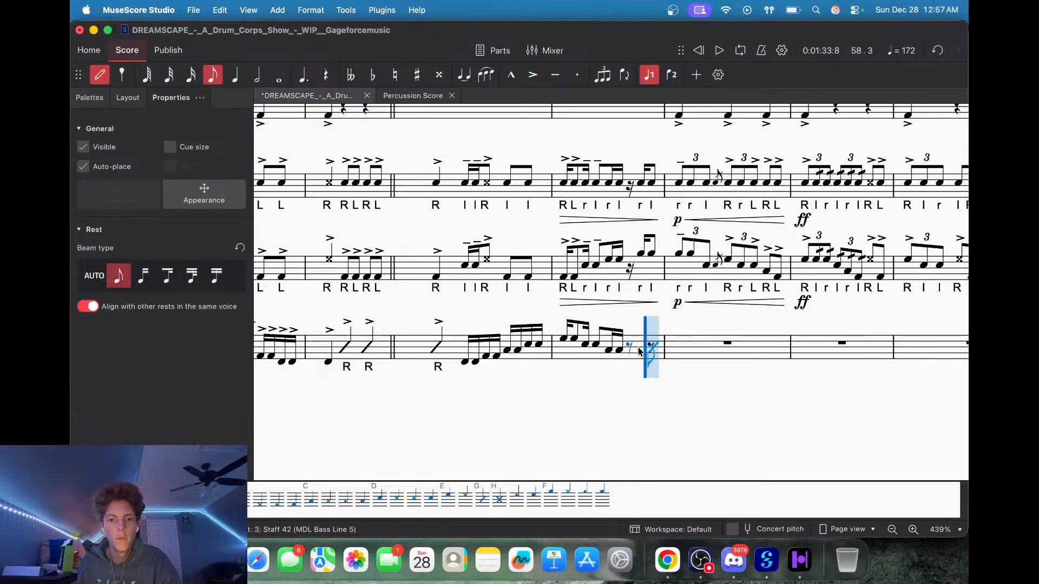
pyautogui.press('super+z')
pyautogui.click(191, 75)
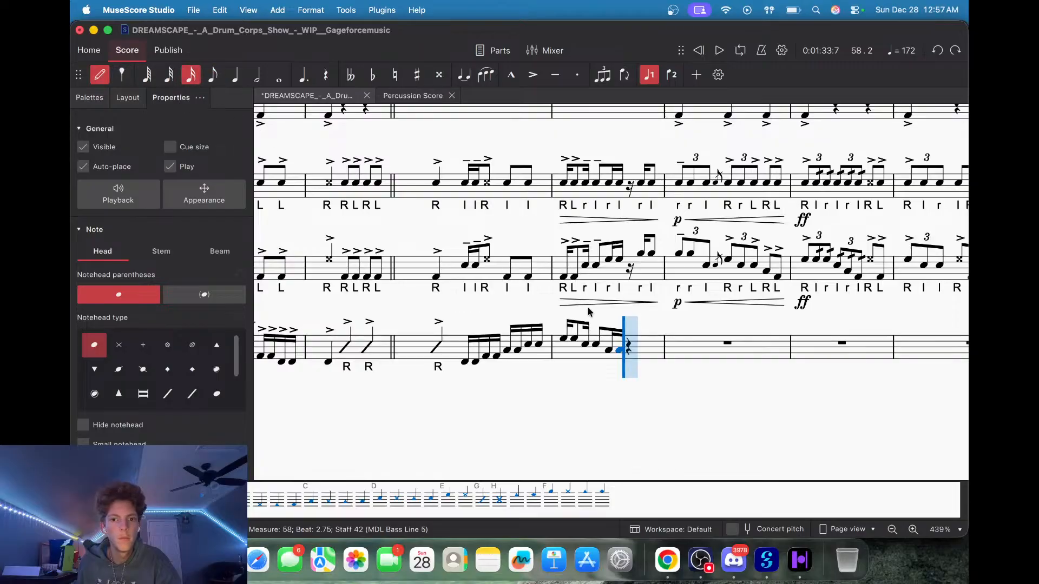
pyautogui.press('0')
pyautogui.click(629, 355)
pyautogui.click(214, 76)
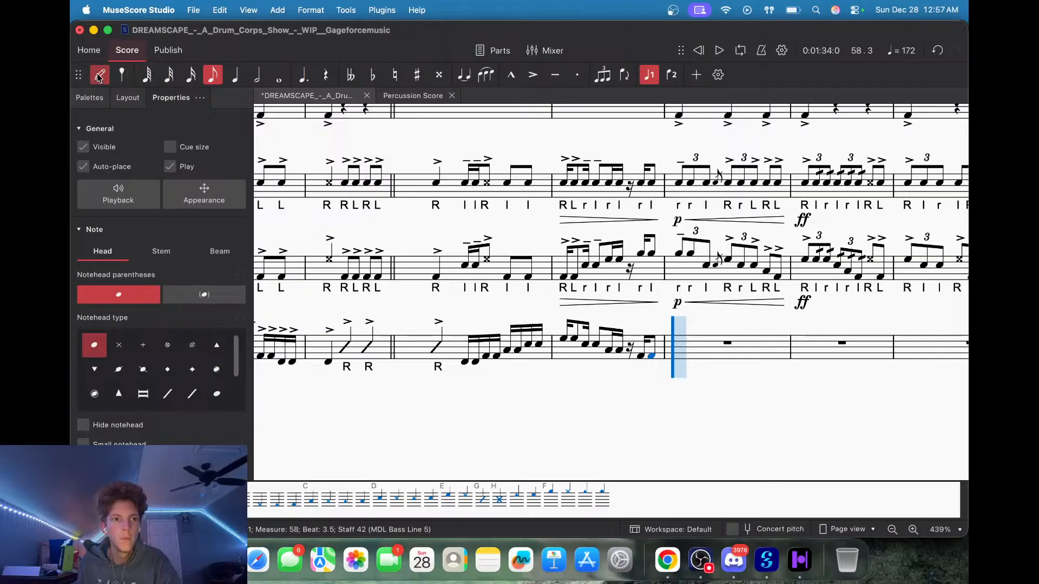
# Enter two quarter notes and two eighth notes on the lowest drum in bass measure 59.
pyautogui.click(234, 80)
pyautogui.press('a')
pyautogui.press('a')
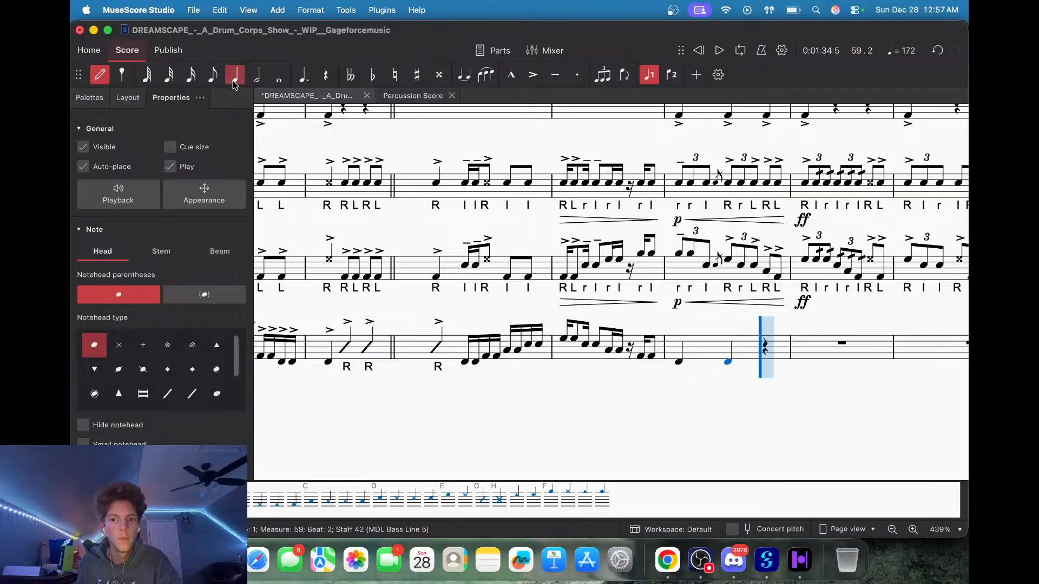
pyautogui.click(210, 83)
pyautogui.press('a')
pyautogui.press('a')
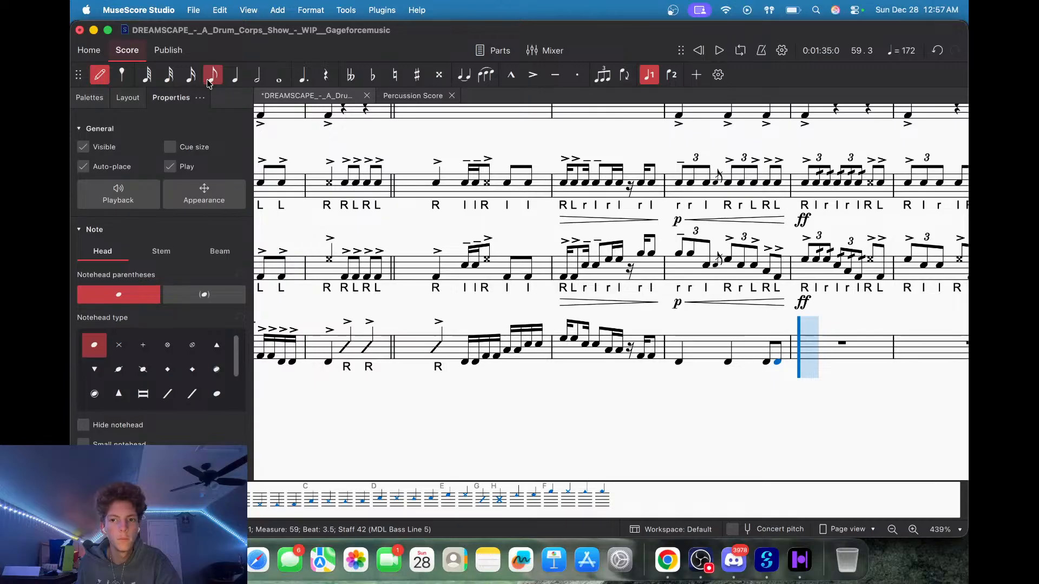
pyautogui.press('Escape')
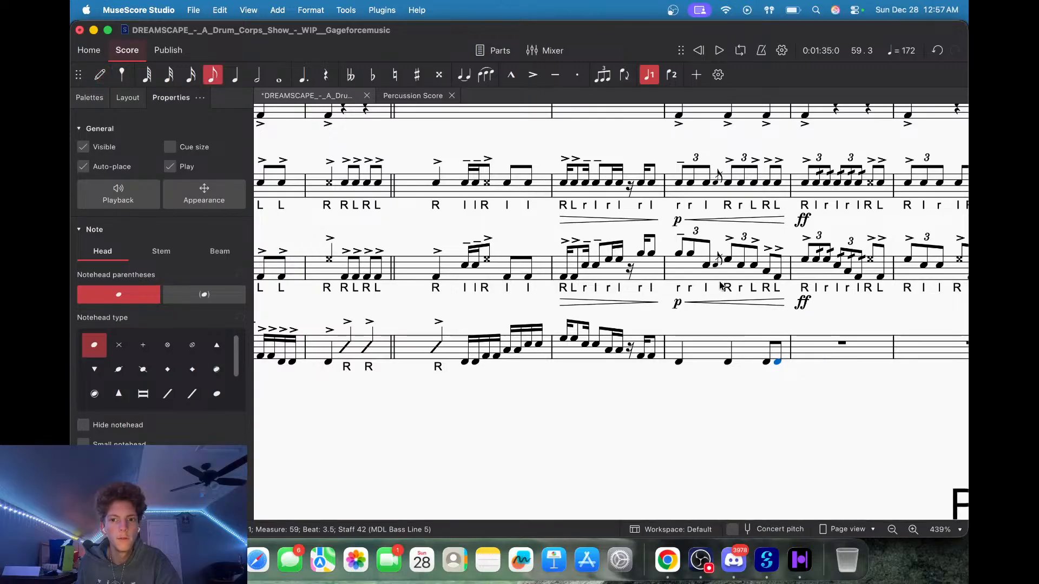
# Create sixteenth-note sextuplets on beats 1 and 2 of bass measure 60.
pyautogui.click(804, 352)
pyautogui.press('5')
pyautogui.keyDown('shift'); pyautogui.click(836, 347); pyautogui.keyUp('shift')
pyautogui.press('super+3')
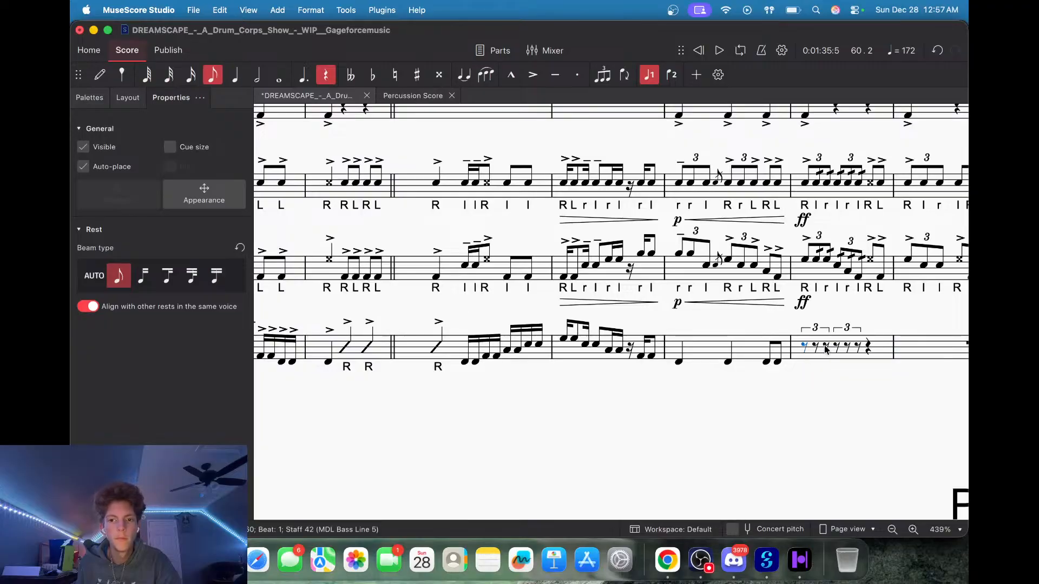
pyautogui.press('super+z')
pyautogui.press('super+6')
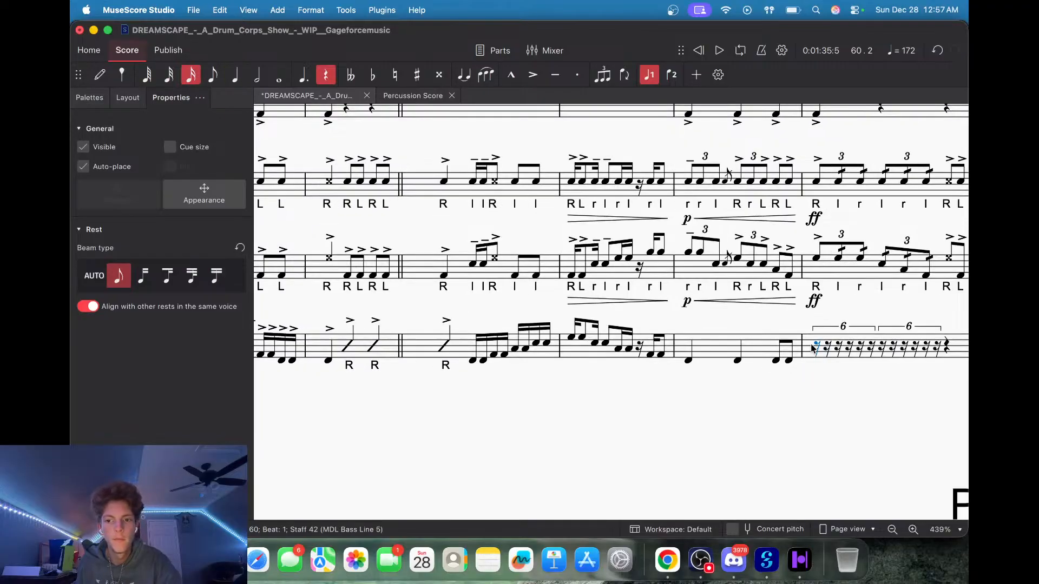
# Fill the first sextuplet of bass measure 60 with three notes on the second-lowest drum and three on the second-highest drum.
pyautogui.press('n')
pyautogui.press('b')
pyautogui.press('b')
pyautogui.press('b')
pyautogui.press('b')
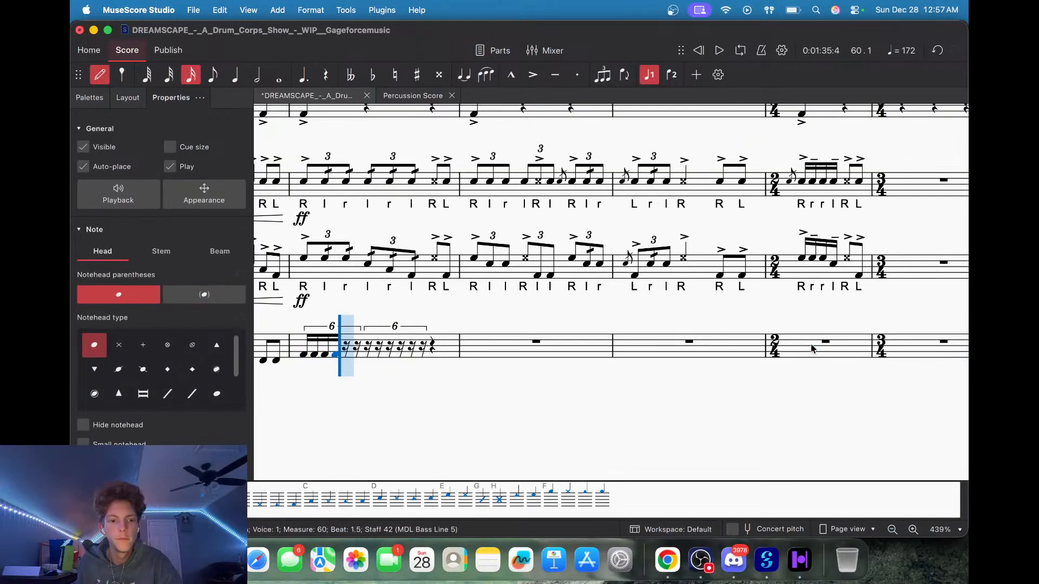
pyautogui.press('super+z')
pyautogui.press('d')
pyautogui.press('d')
pyautogui.press('d')
# Fill measure 60's second sextuplet with three middle-drum and three highest-drum notes, and enter two lowest-drum eighths on beat 3.
pyautogui.press('c')
pyautogui.press('c')
pyautogui.press('c')
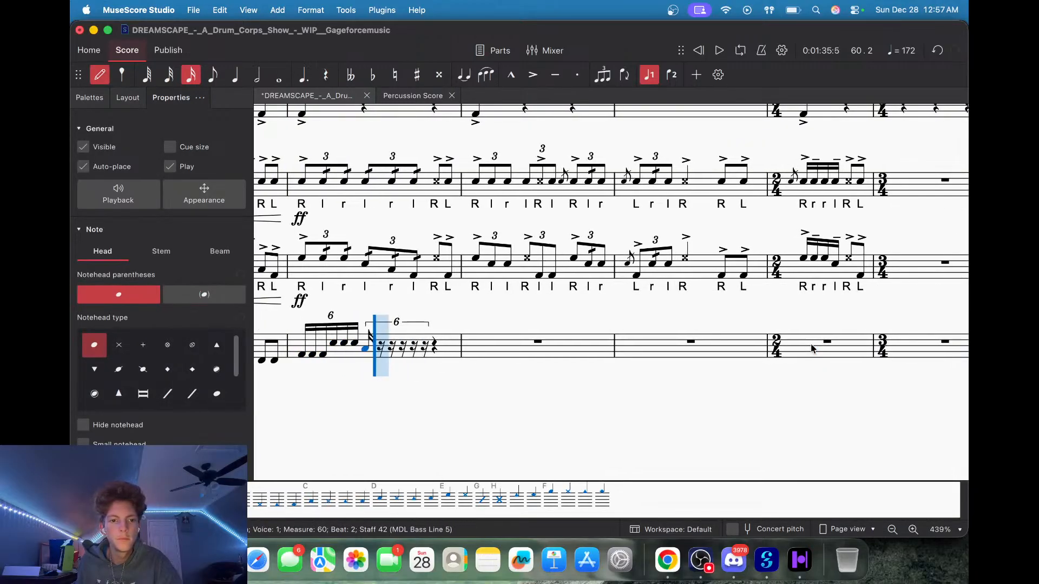
pyautogui.press('c')
pyautogui.press('e')
pyautogui.press('e')
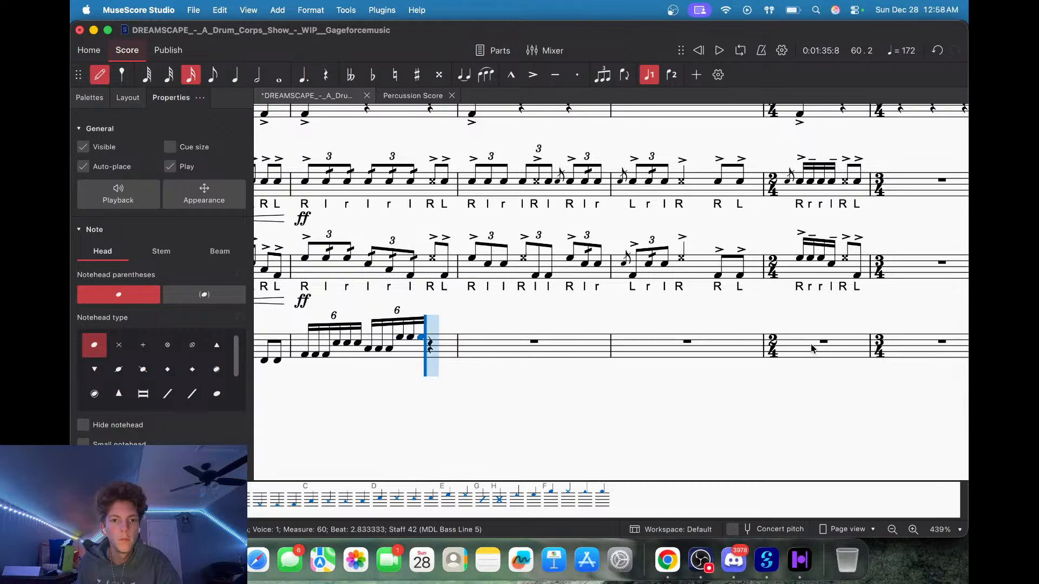
pyautogui.click(213, 75)
pyautogui.press('a')
pyautogui.press('a')
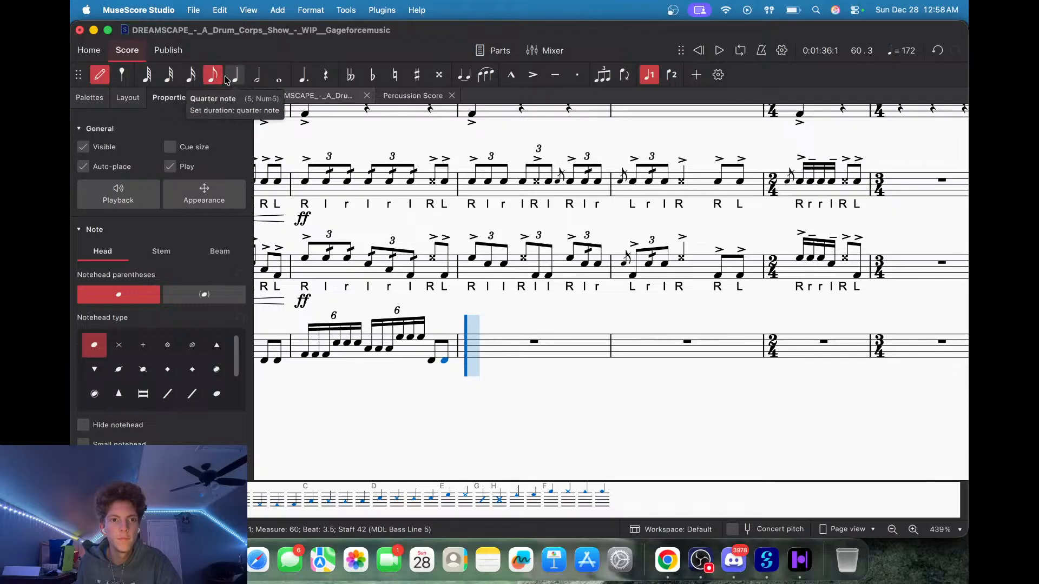
pyautogui.click(232, 80)
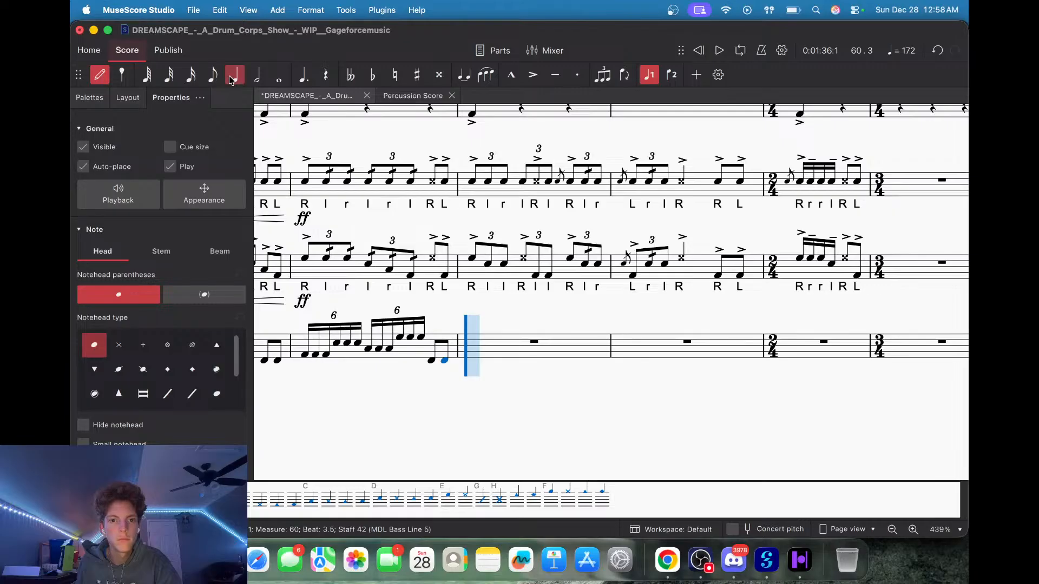
pyautogui.press('f')
pyautogui.press('super+z')
pyautogui.press('g')
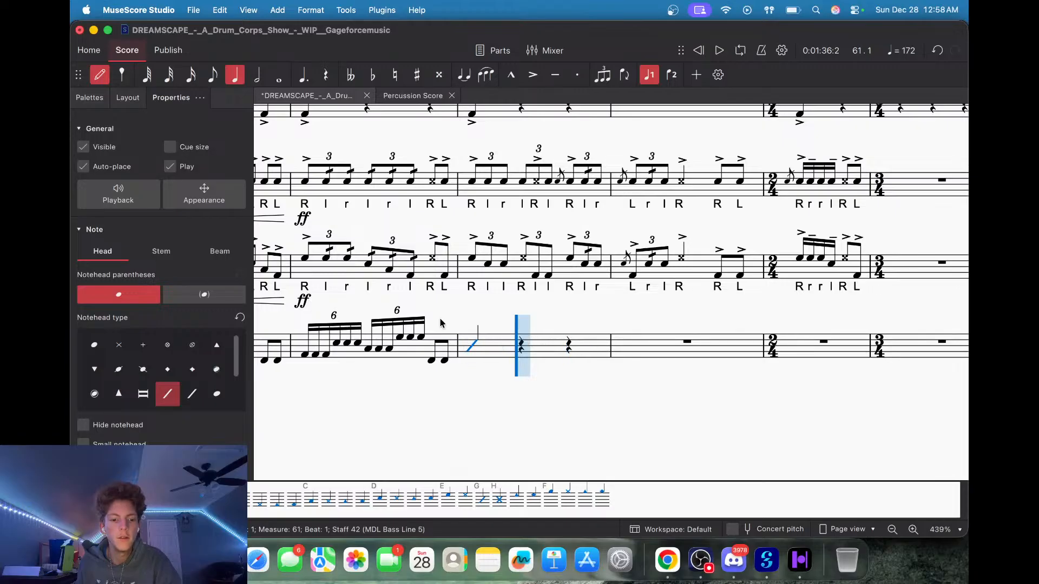
pyautogui.press('super+z')
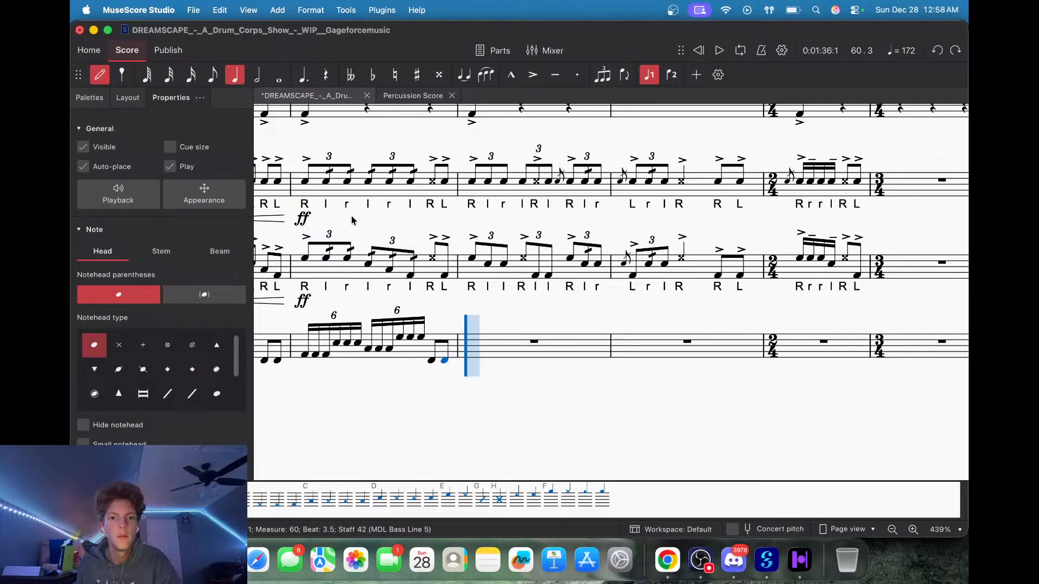
pyautogui.click(203, 84)
pyautogui.click(100, 74)
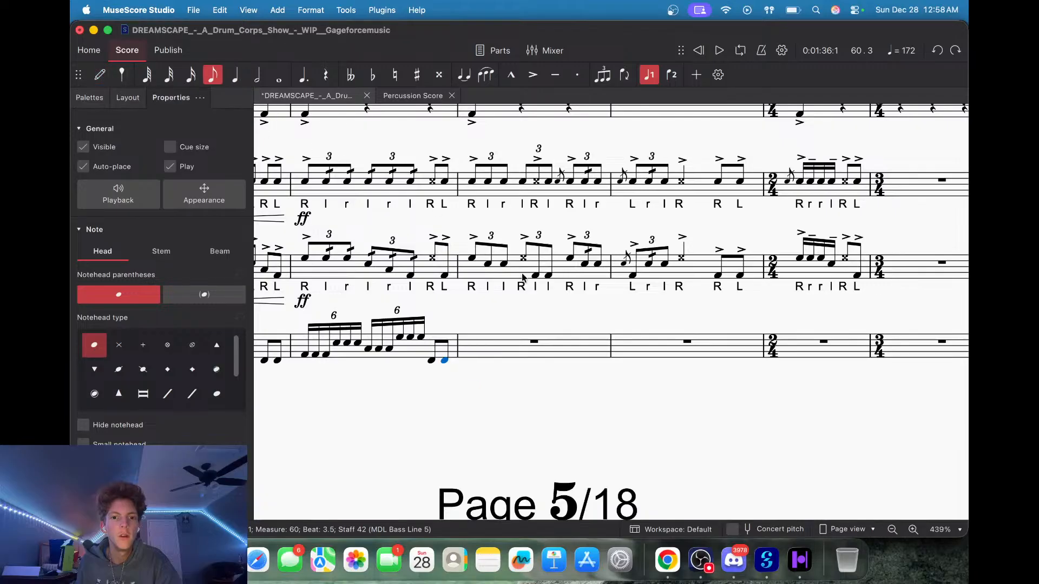
# Create eighth-note triplets on beats 1 and 2 of bass measure 61.
pyautogui.click(508, 359)
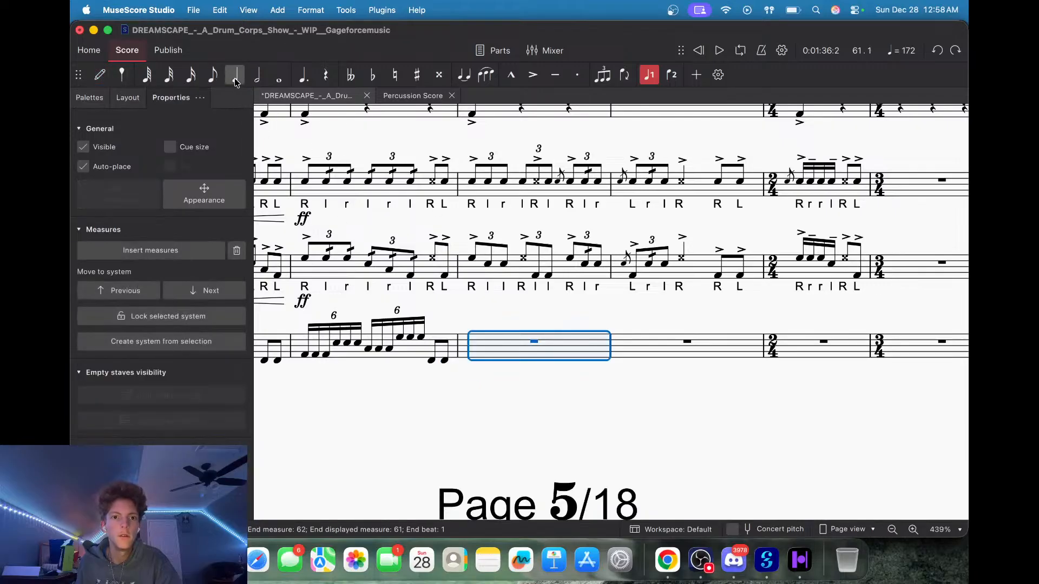
pyautogui.press('5')
pyautogui.keyDown('super'); pyautogui.click(522, 349); pyautogui.keyUp('super')
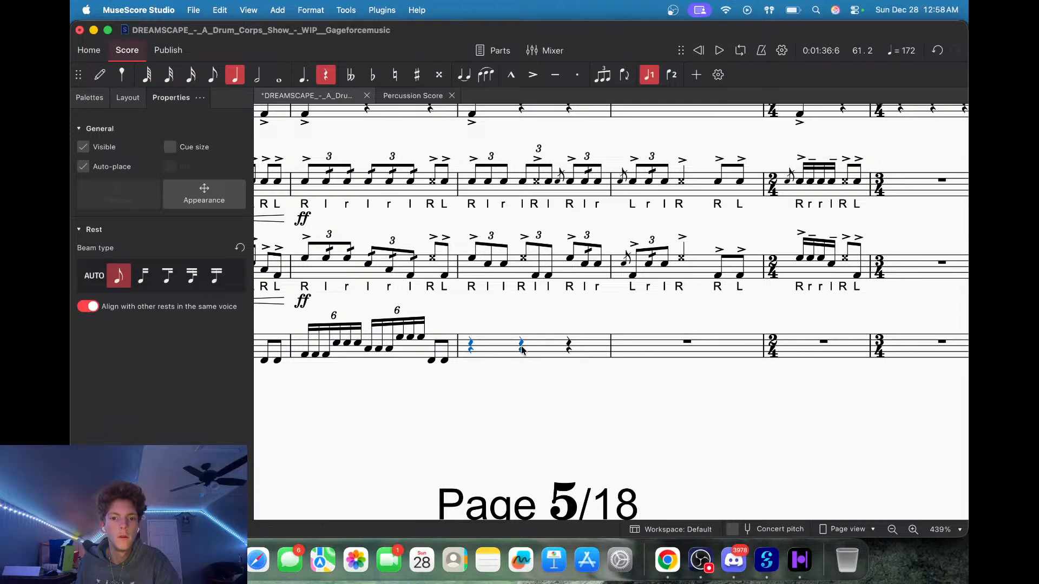
pyautogui.press('super+3')
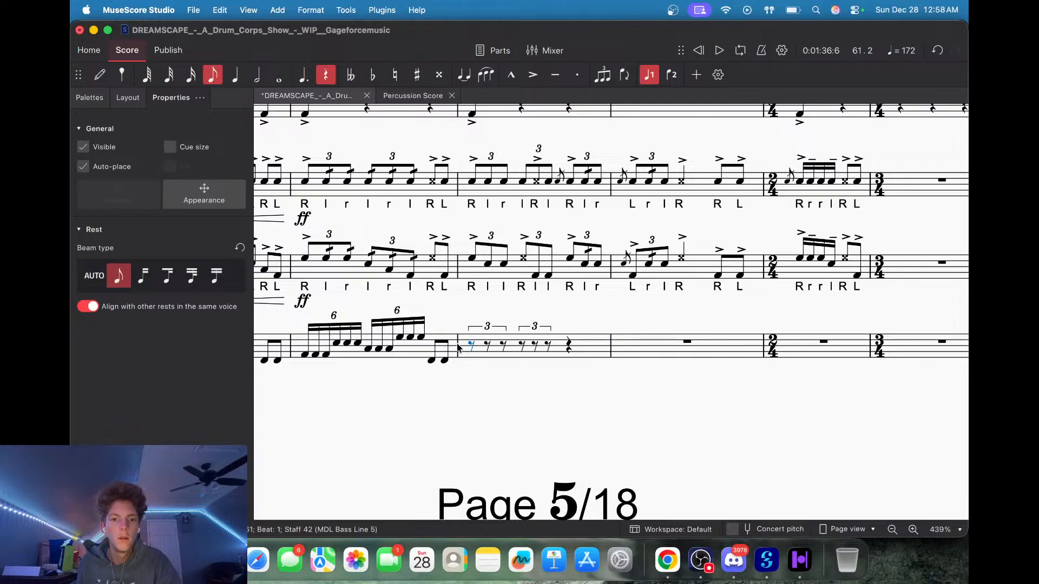
# Fill the first triplet of bass measure 61 with a slash quarter note and an eighth note on the lowest drum.
pyautogui.click(99, 75)
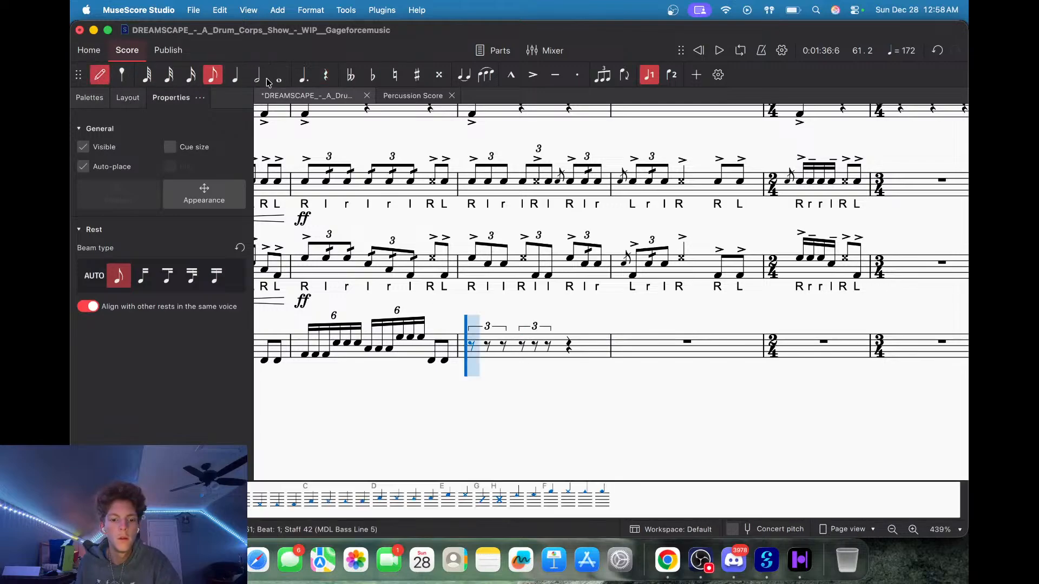
pyautogui.press('f')
pyautogui.click(168, 394)
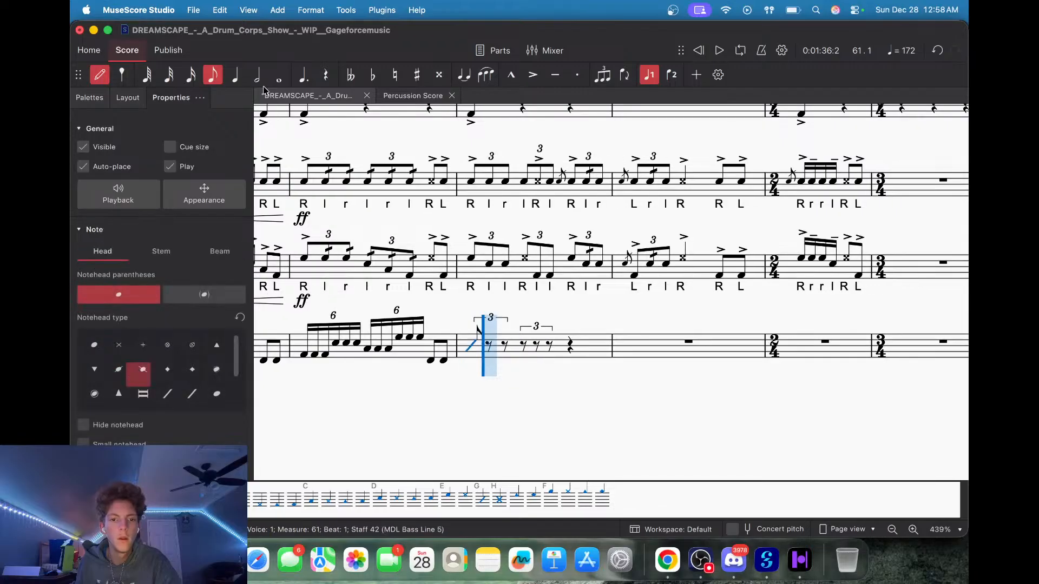
pyautogui.click(101, 74)
pyautogui.click(235, 75)
pyautogui.click(99, 75)
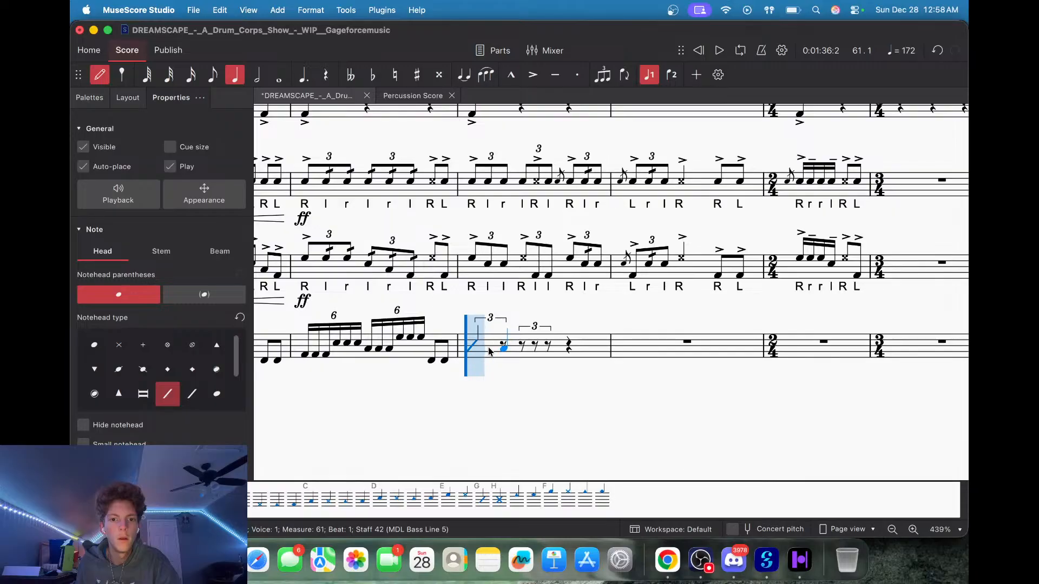
pyautogui.press('4')
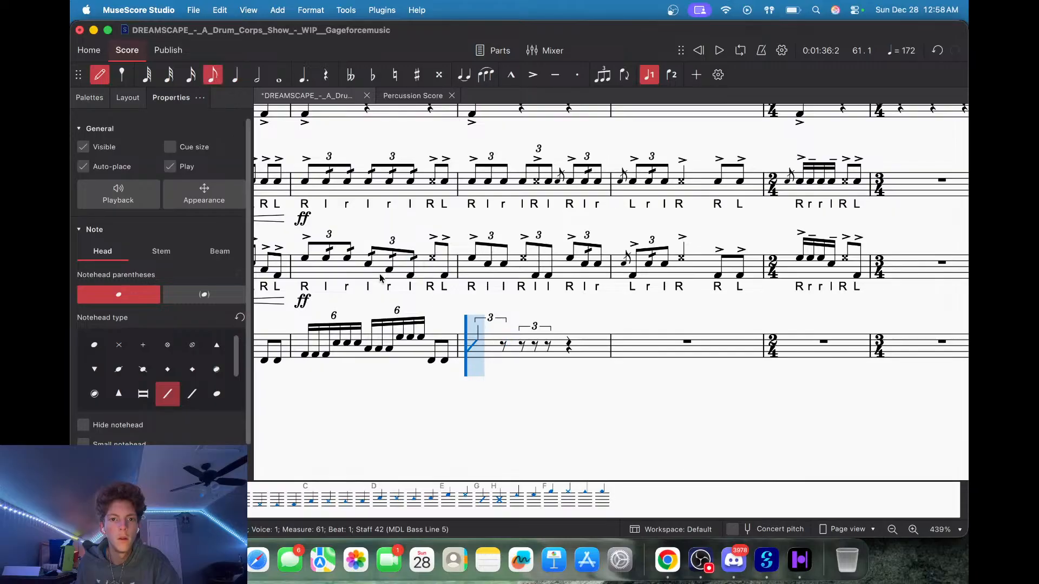
pyautogui.click(504, 363)
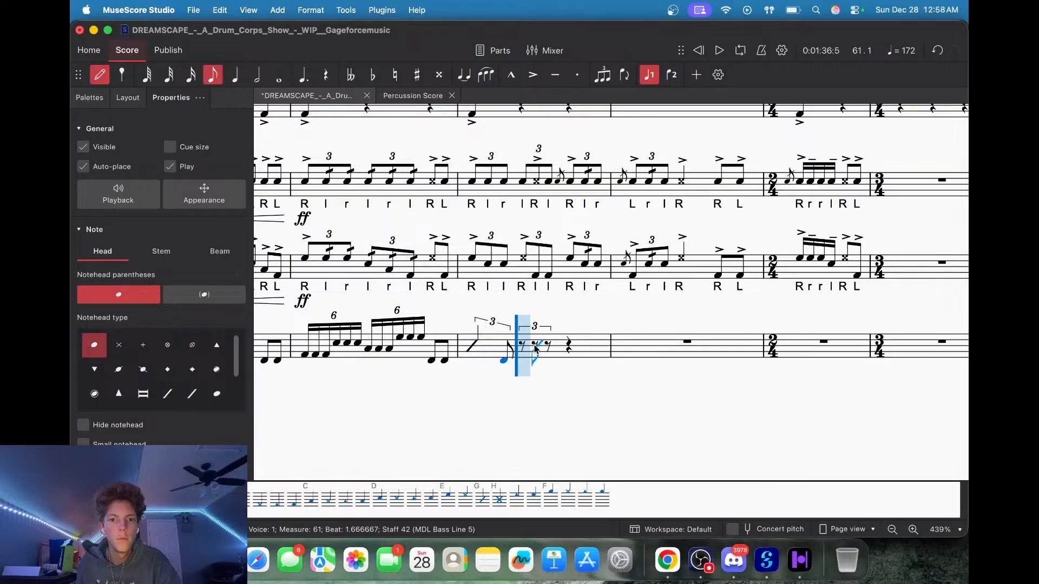
# Enter eighths on the second-highest and highest drums as the first two notes of bass measure 61's second triplet.
pyautogui.click(523, 344)
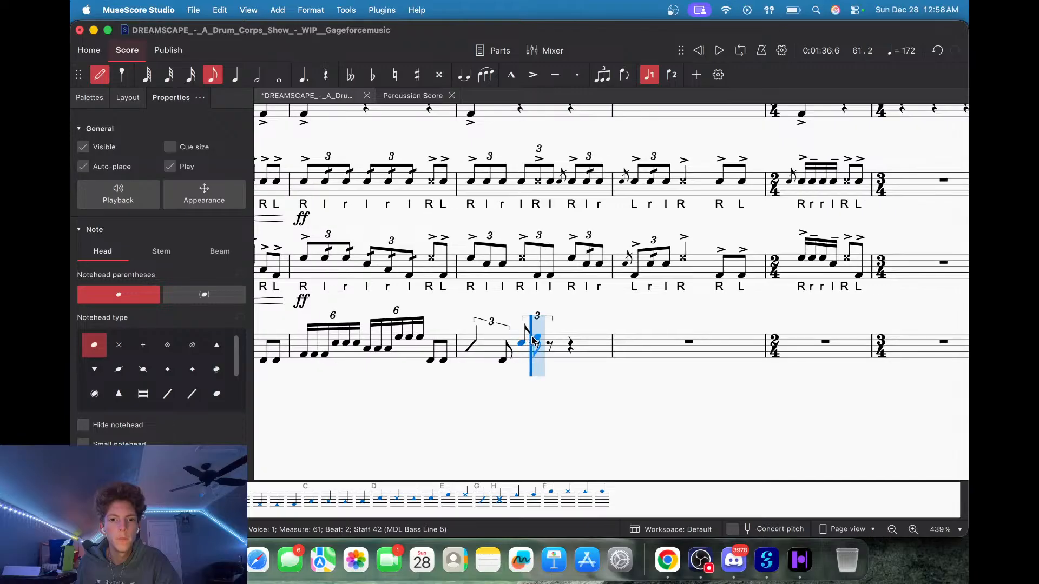
pyautogui.click(534, 339)
pyautogui.press('Escape')
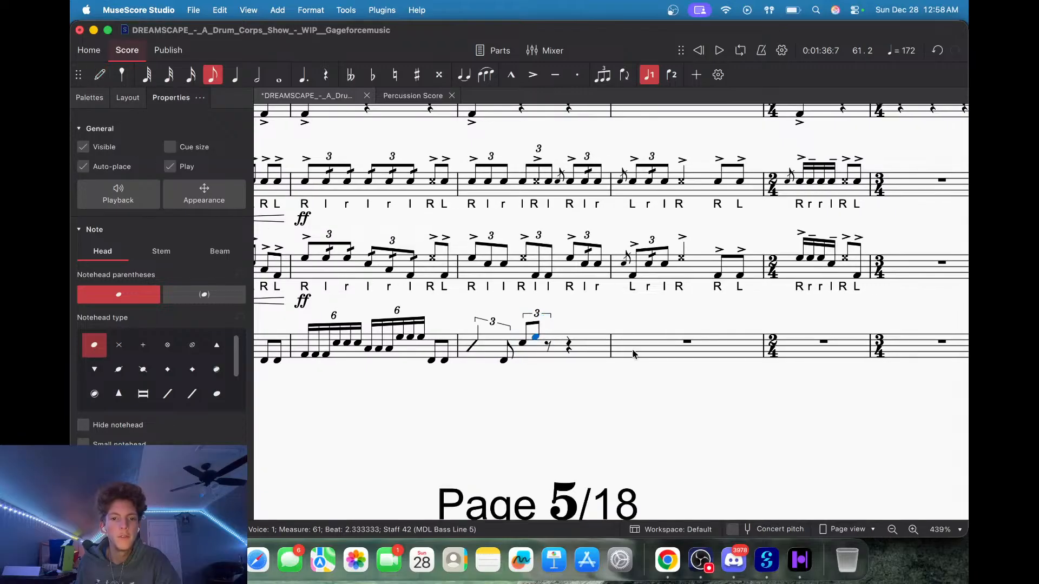
# Add accents to the slash note and the second triplet's two eighths in bass measure 61, placing them above the staff.
pyautogui.keyDown('super'); pyautogui.click(471, 351); pyautogui.keyUp('super')
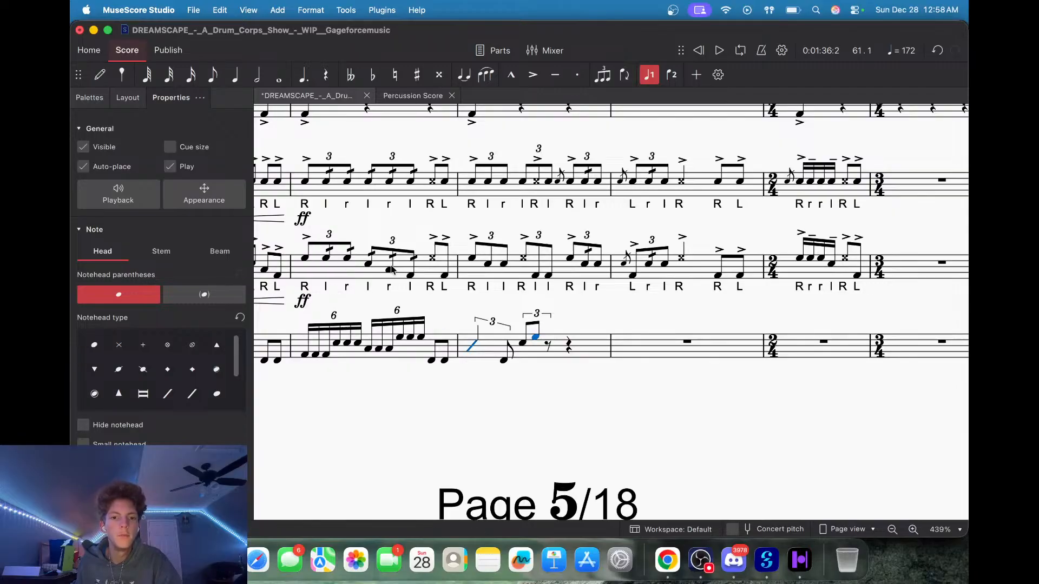
pyautogui.keyDown('super'); pyautogui.click(522, 345); pyautogui.keyUp('super')
pyautogui.click(92, 98)
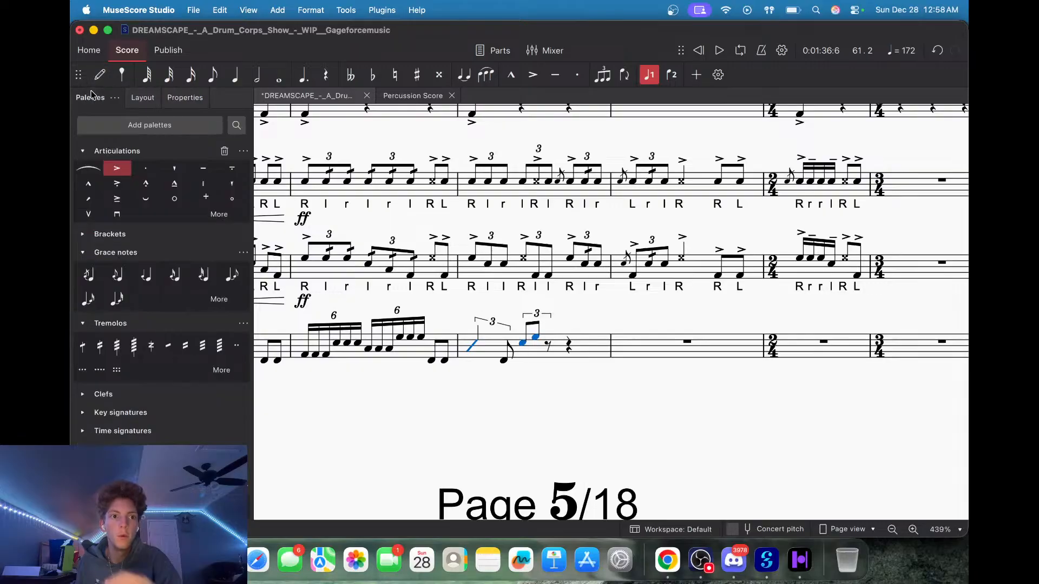
pyautogui.click(116, 169)
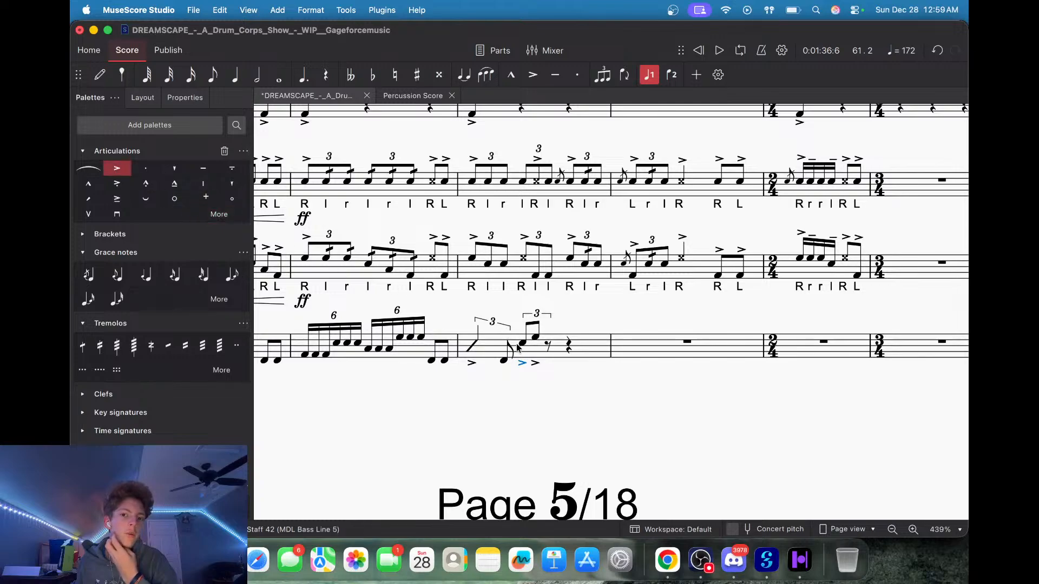
pyautogui.click(535, 363)
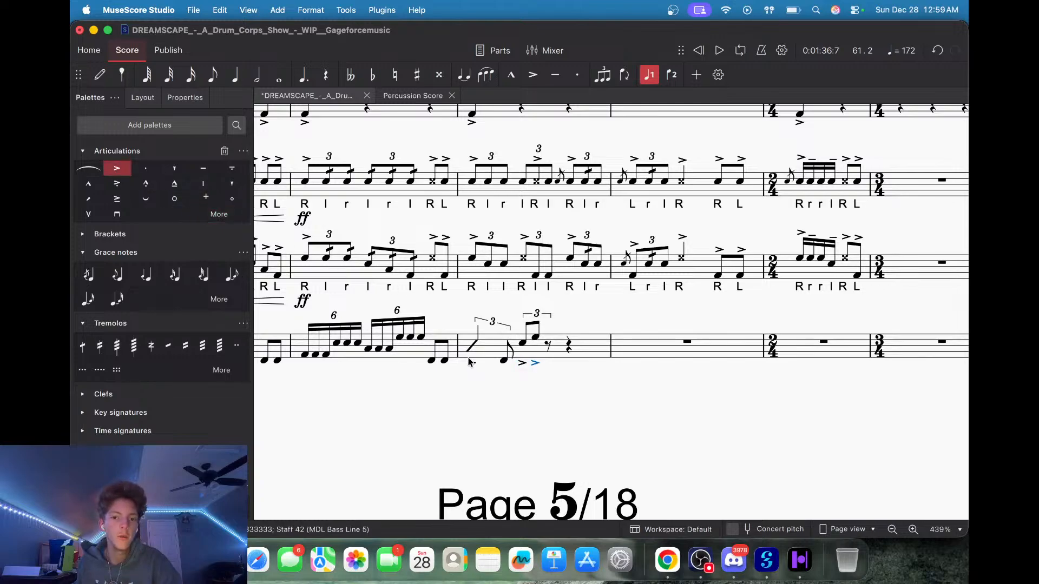
pyautogui.keyDown('shift'); pyautogui.click(472, 366); pyautogui.keyUp('shift')
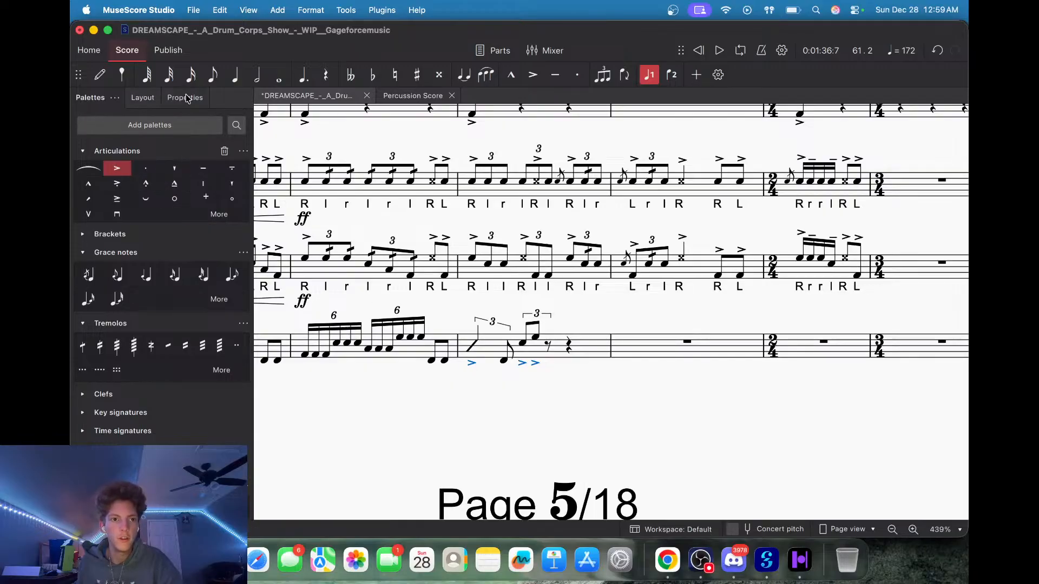
pyautogui.click(185, 97)
pyautogui.click(161, 268)
# Add accents to every note of bass measure 60.
pyautogui.hscroll(-5, 632, 417)
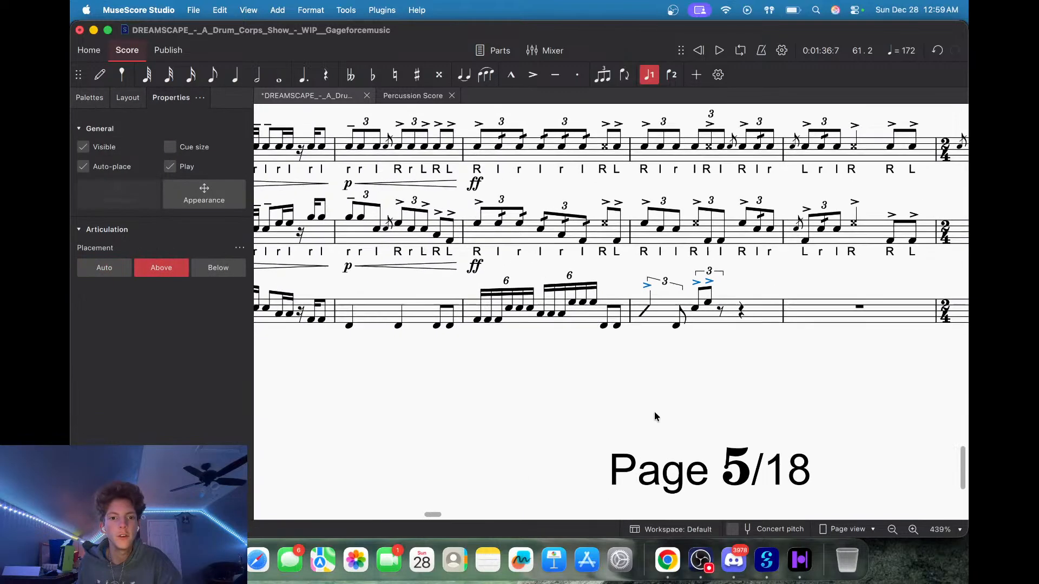
pyautogui.click(586, 315)
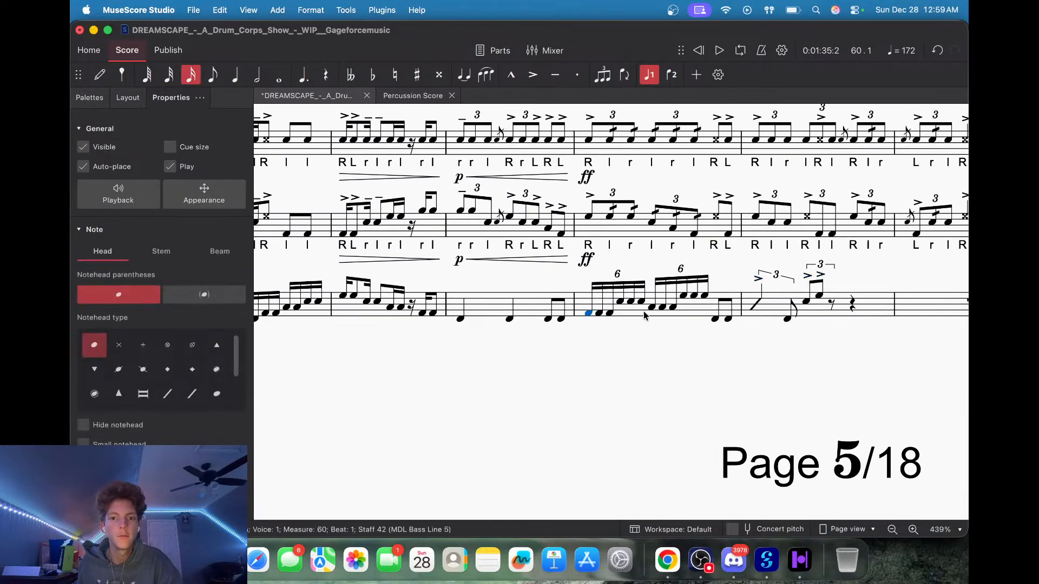
pyautogui.keyDown('shift'); pyautogui.click(727, 320); pyautogui.keyUp('shift')
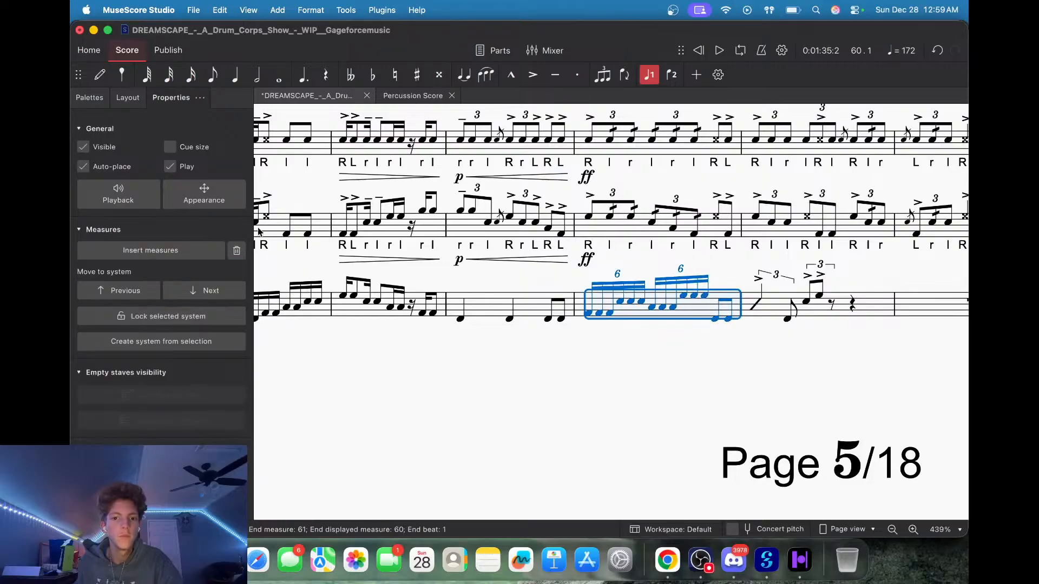
pyautogui.click(93, 103)
pyautogui.click(116, 168)
# Add accents to the two beat 3 eighth notes in bass measure 59.
pyautogui.hscroll(-3, 582, 332)
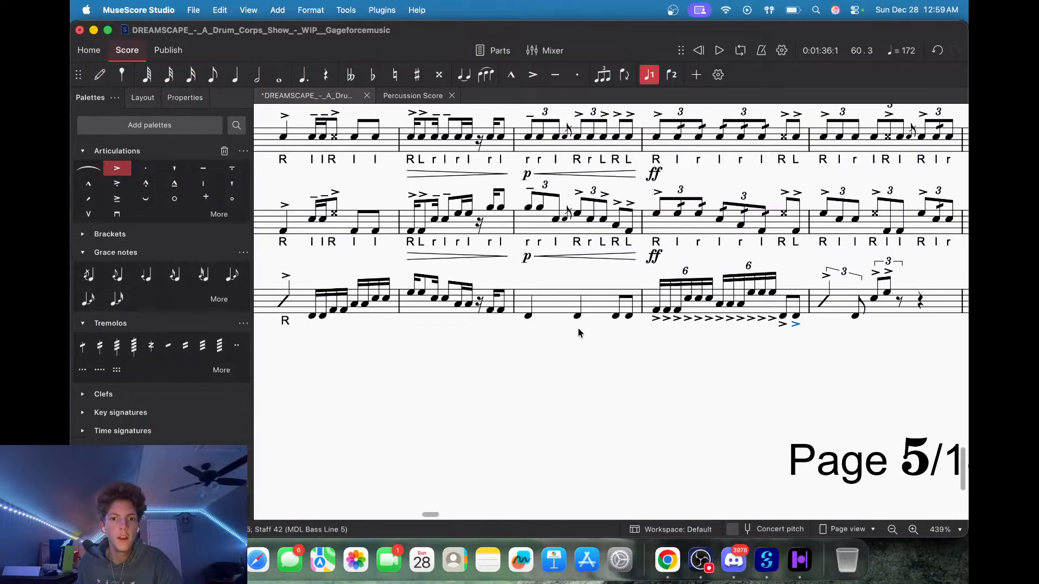
pyautogui.click(614, 318)
pyautogui.keyDown('shift'); pyautogui.click(628, 317); pyautogui.keyUp('shift')
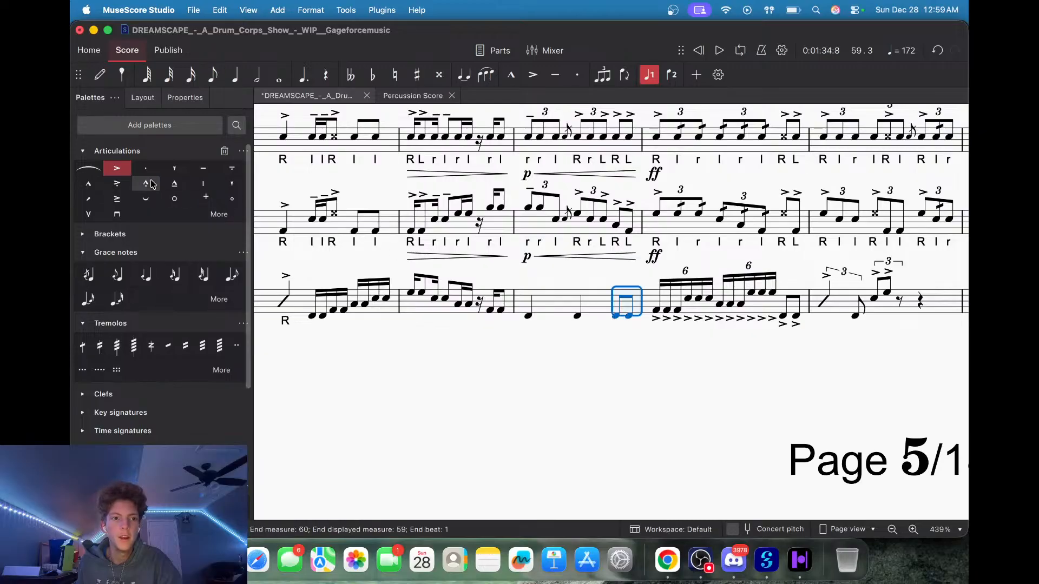
pyautogui.click(121, 169)
# Add a p dynamic on the first note of bass measure 59 and a decrescendo hairpin across bass measure 58.
pyautogui.click(527, 317)
pyautogui.scroll(-5, 163, 271)
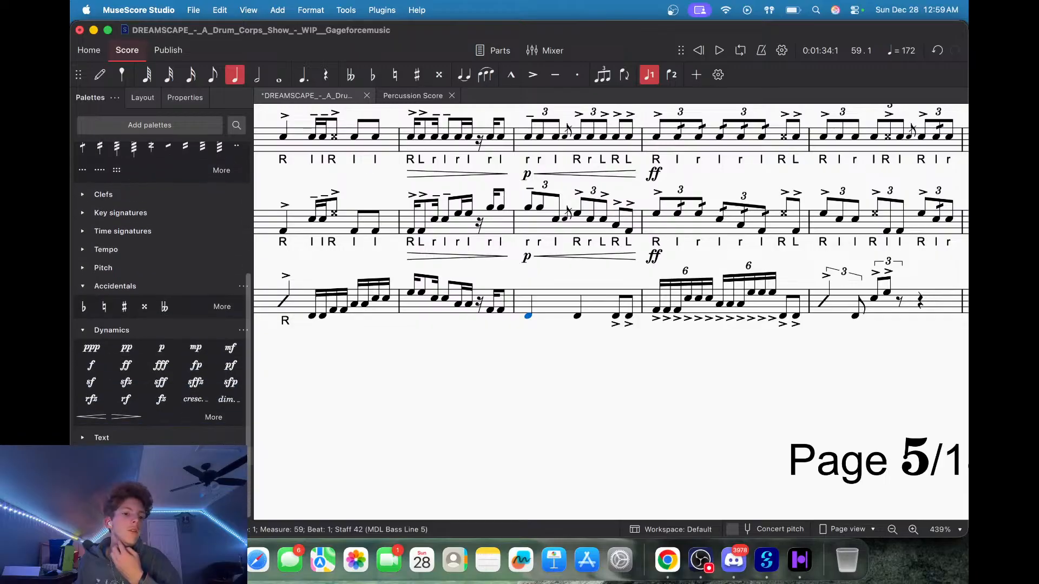
pyautogui.click(161, 348)
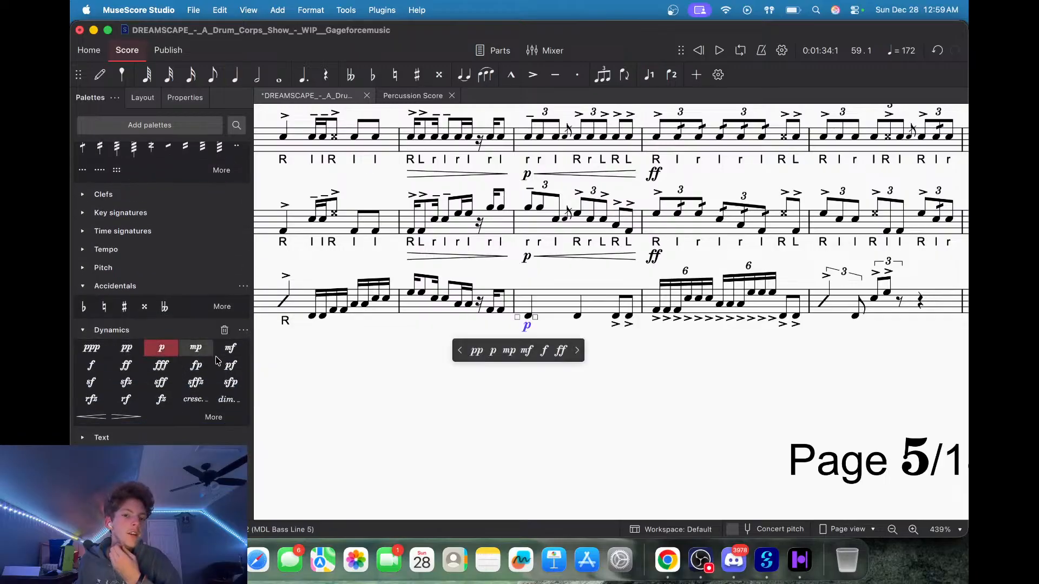
pyautogui.press('Escape')
pyautogui.click(410, 295)
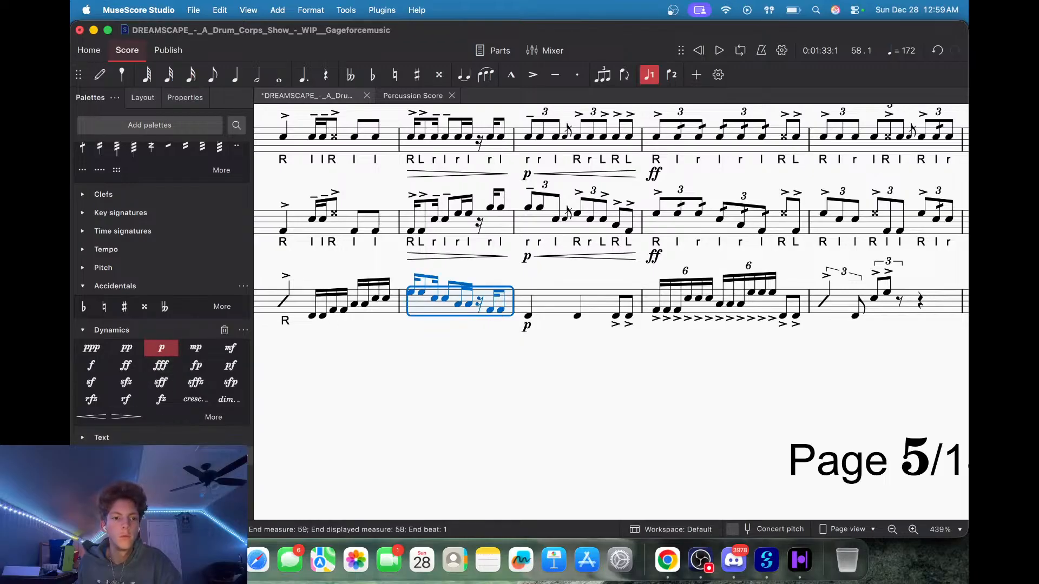
pyautogui.click(126, 416)
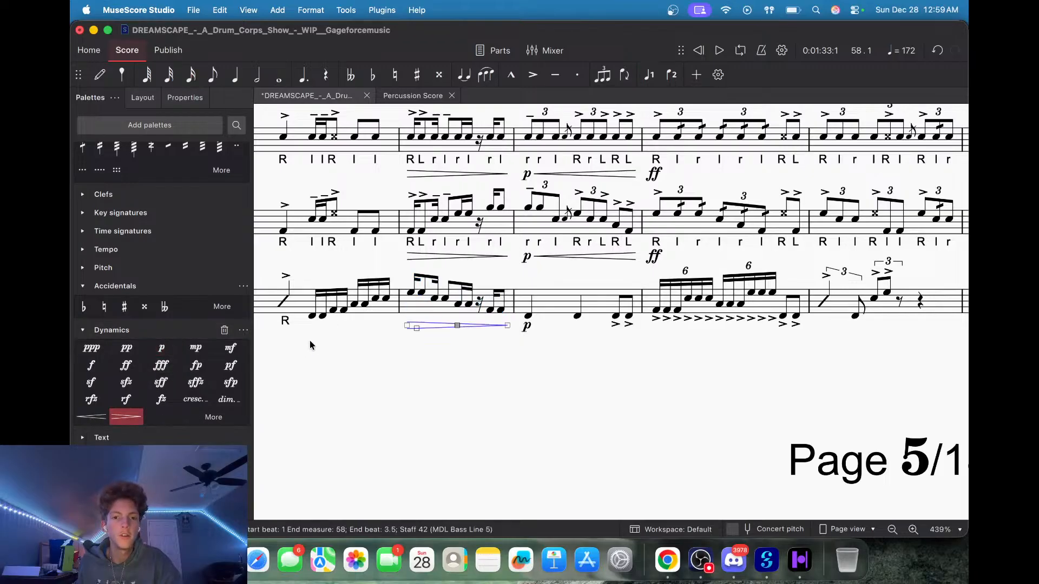
# Accent the first two notes of bass measure 58 and add tenutos to its third and fourth notes.
pyautogui.click(410, 294)
pyautogui.scroll(5, 169, 172)
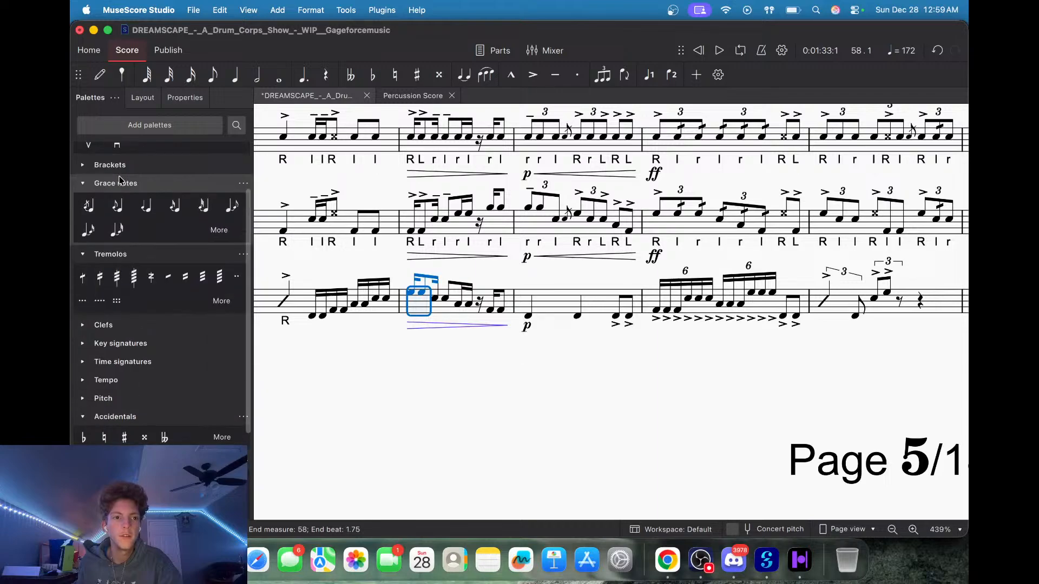
pyautogui.click(116, 169)
pyautogui.click(434, 299)
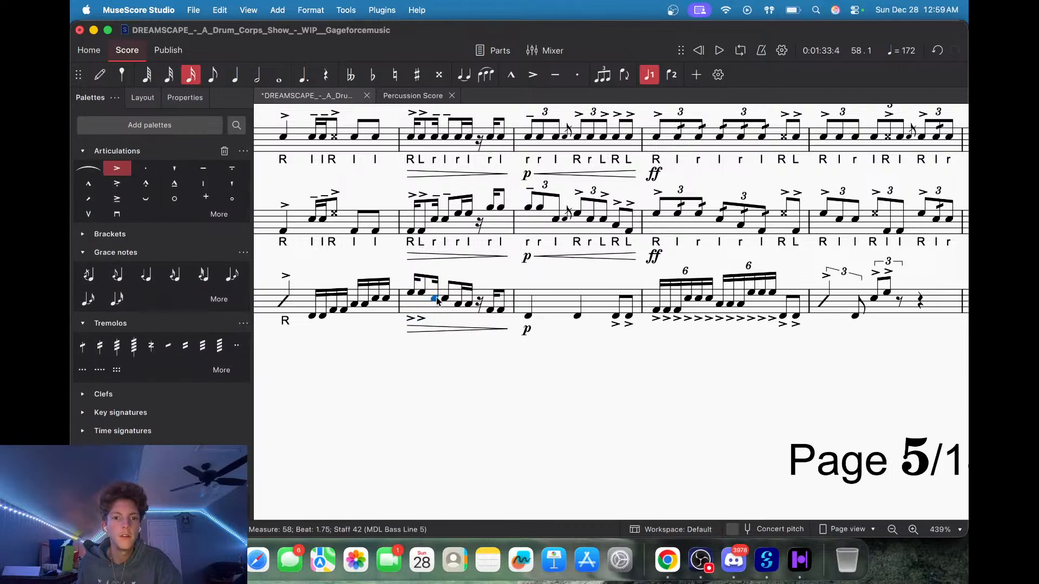
pyautogui.keyDown('shift'); pyautogui.click(445, 298); pyautogui.keyUp('shift')
pyautogui.click(203, 169)
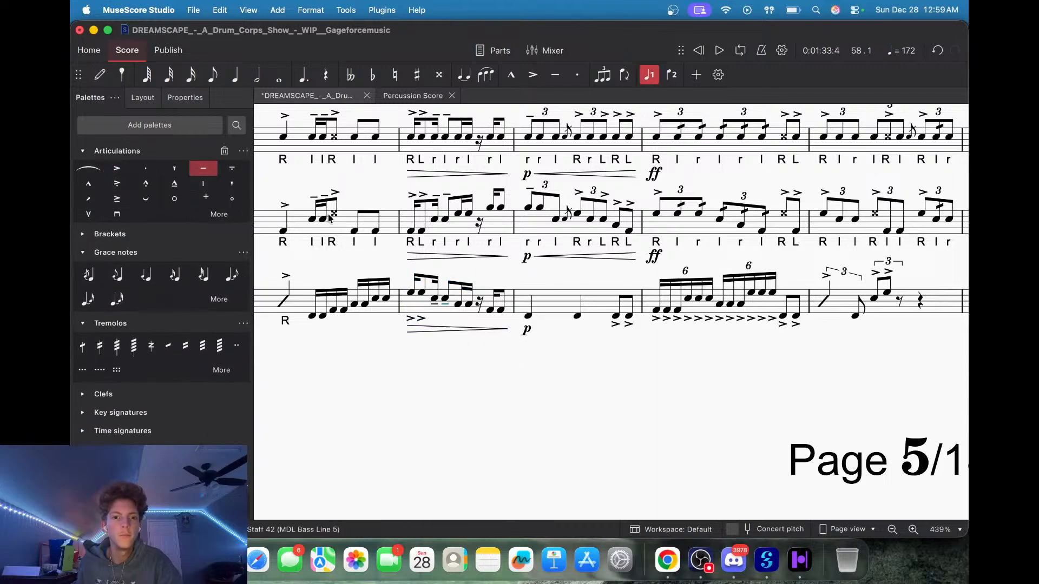
# Place bass measure 58's accents and tenutos above the staff.
pyautogui.click(410, 319)
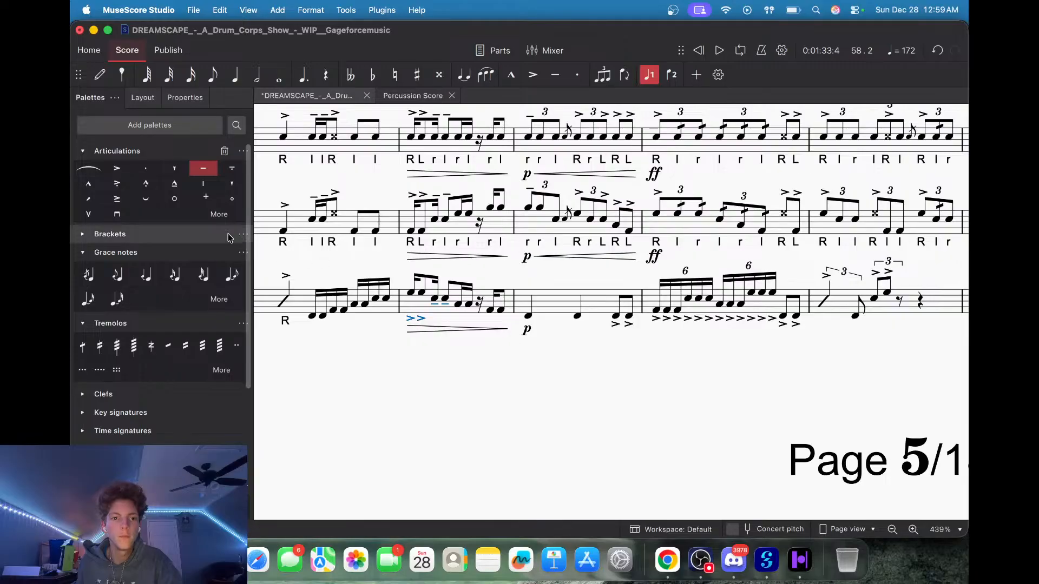
pyautogui.click(174, 100)
pyautogui.click(165, 272)
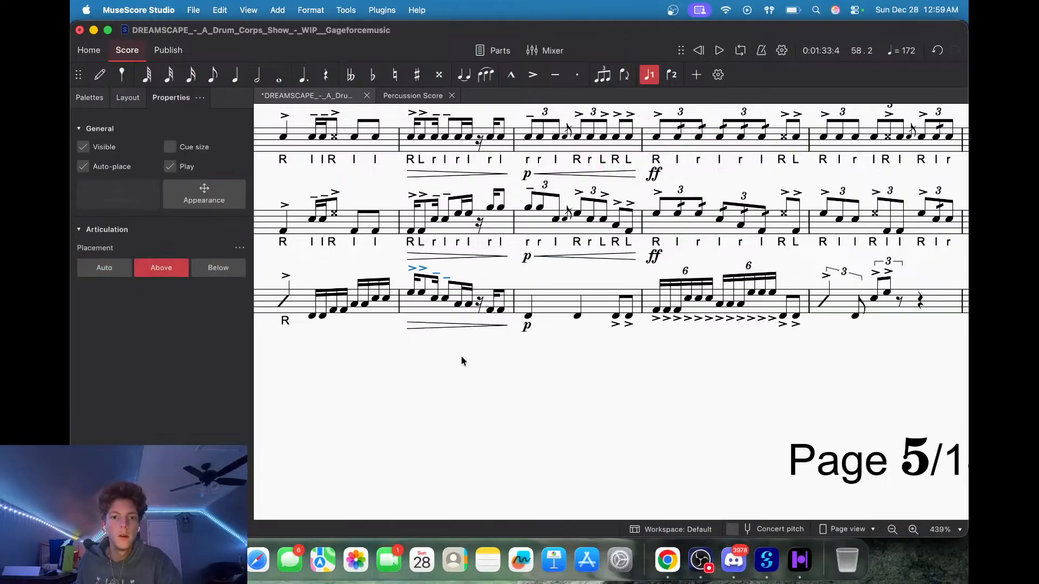
# Extend a crescendo hairpin from the p across bass measure 59 to an ff dynamic at the start of measure 60.
pyautogui.hscroll(3, 475, 379)
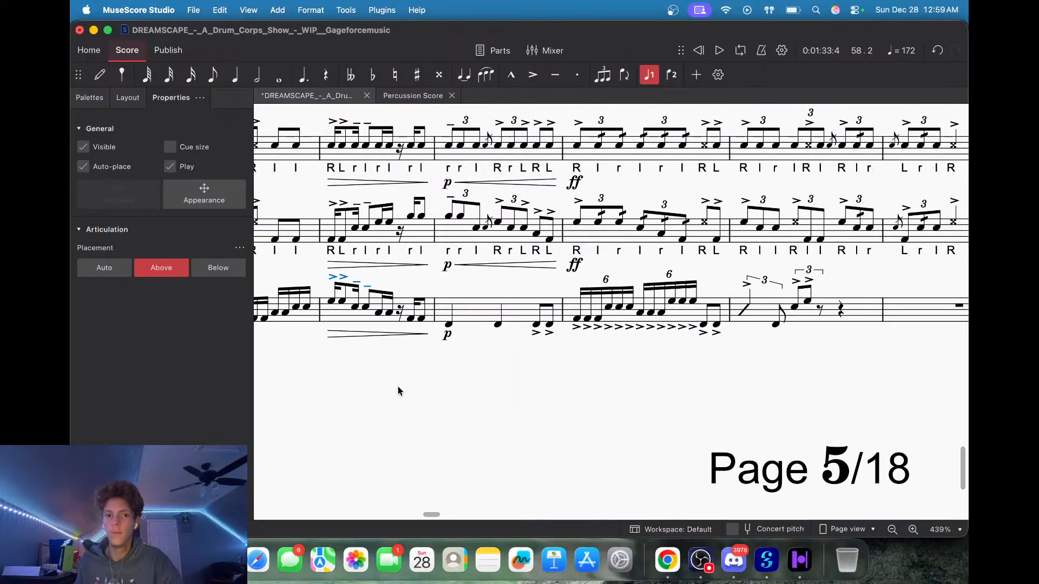
pyautogui.click(449, 335)
pyautogui.moveTo(457, 333); pyautogui.dragTo(560, 338)
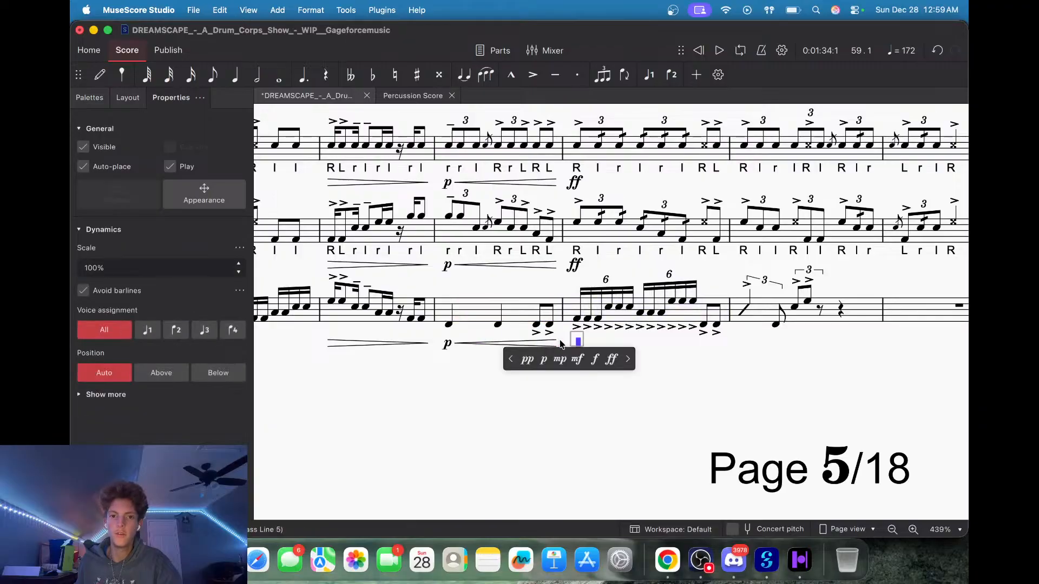
pyautogui.click(609, 361)
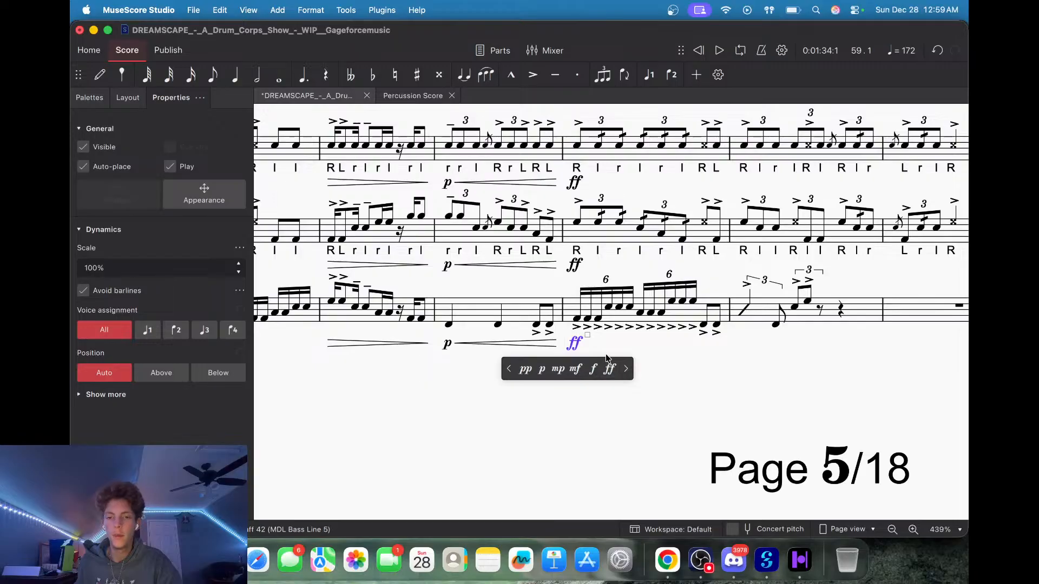
# Place all accents in bass measures 59 and 60 above the staff.
pyautogui.click(537, 333)
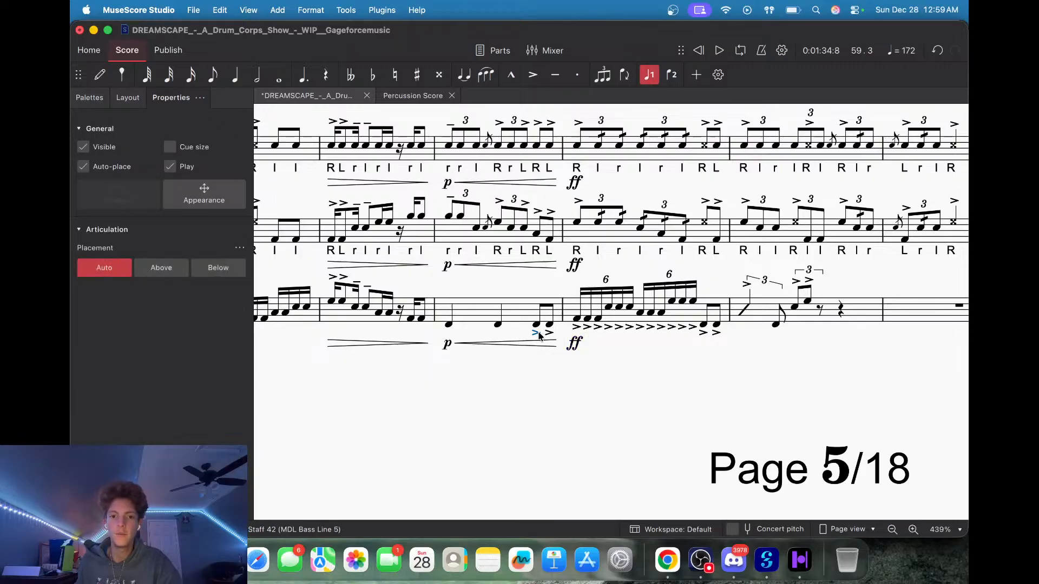
pyautogui.keyDown('shift'); pyautogui.click(716, 334); pyautogui.keyUp('shift')
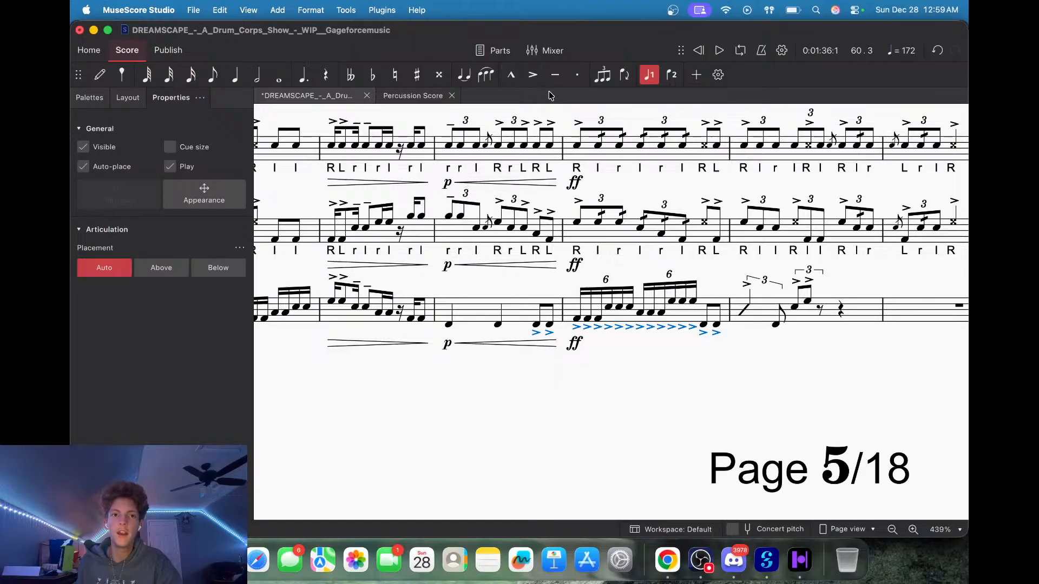
pyautogui.click(161, 267)
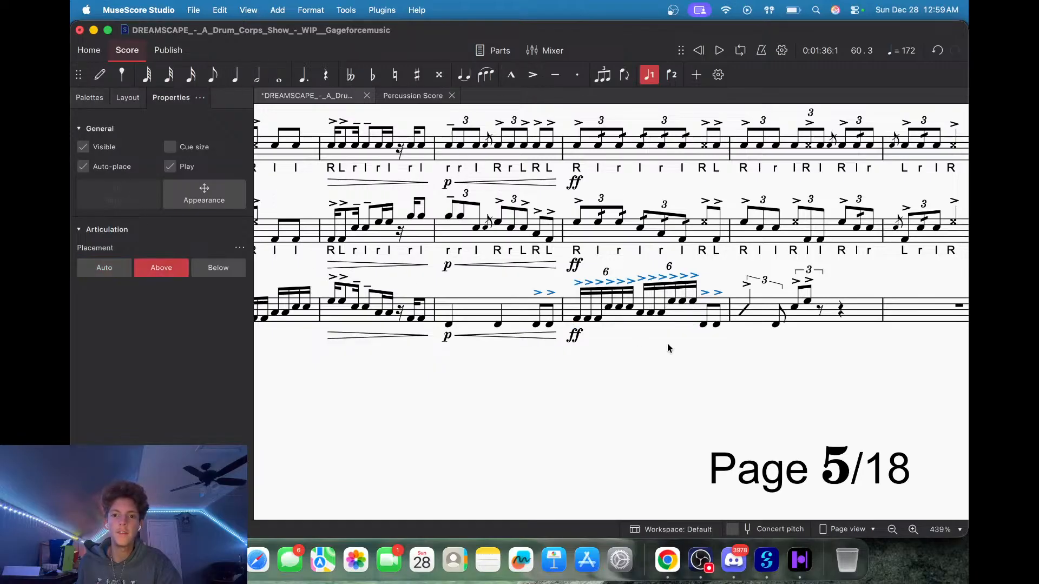
pyautogui.hscroll(-5, 643, 380)
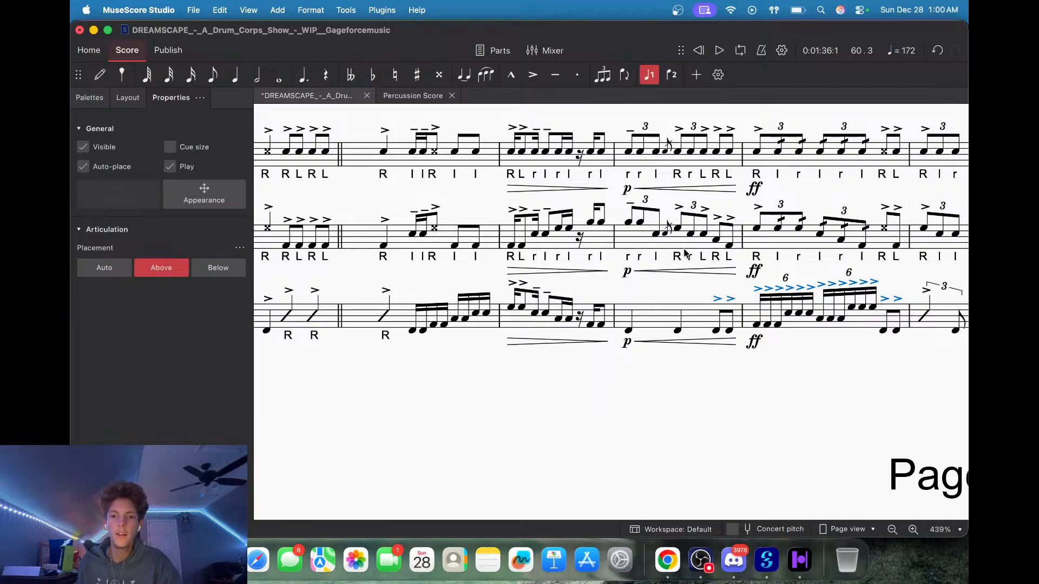
pyautogui.click(668, 291)
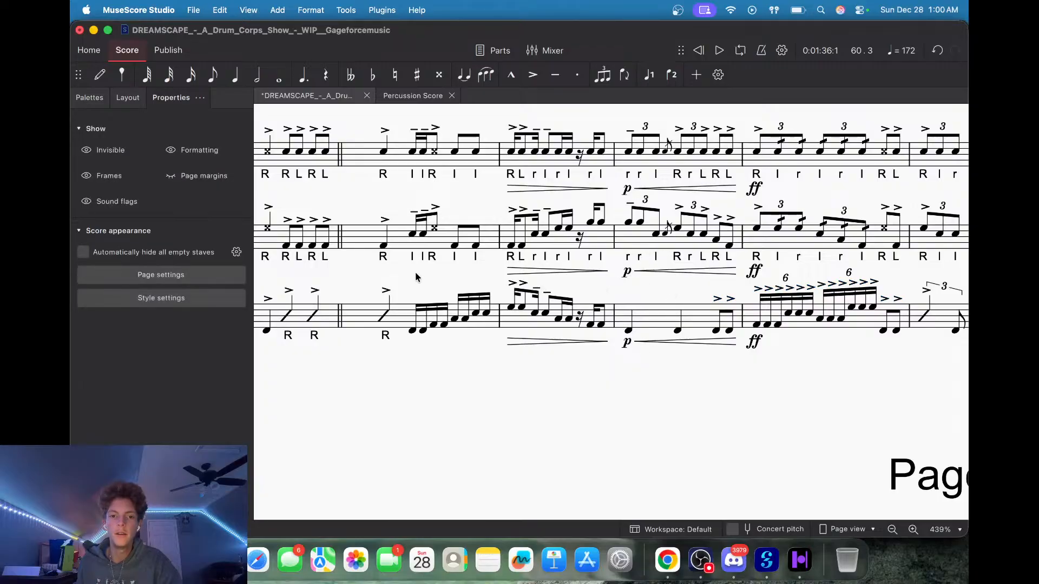
# Add accents to the eight sixteenth notes on beats 2 and 3 of bass measure 57, placing them above the staff.
pyautogui.hscroll(-3, 414, 272)
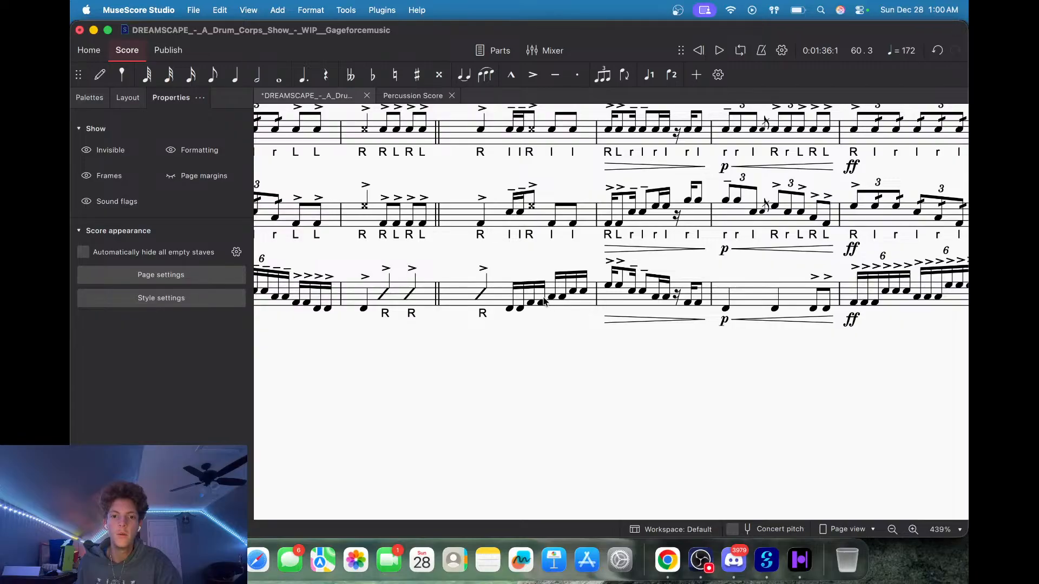
pyautogui.click(510, 308)
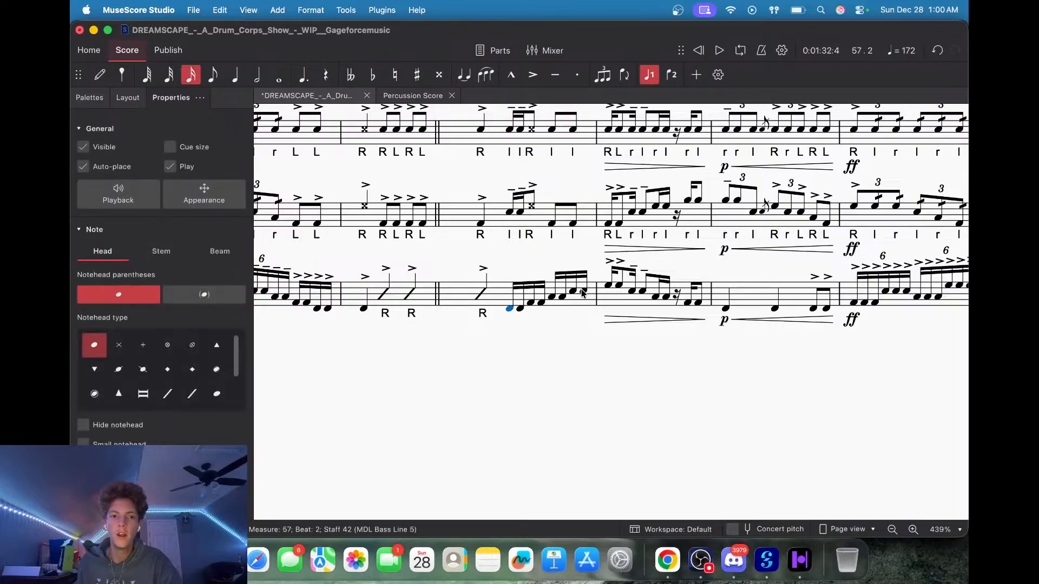
pyautogui.keyDown('shift'); pyautogui.click(589, 287); pyautogui.keyUp('shift')
pyautogui.click(98, 100)
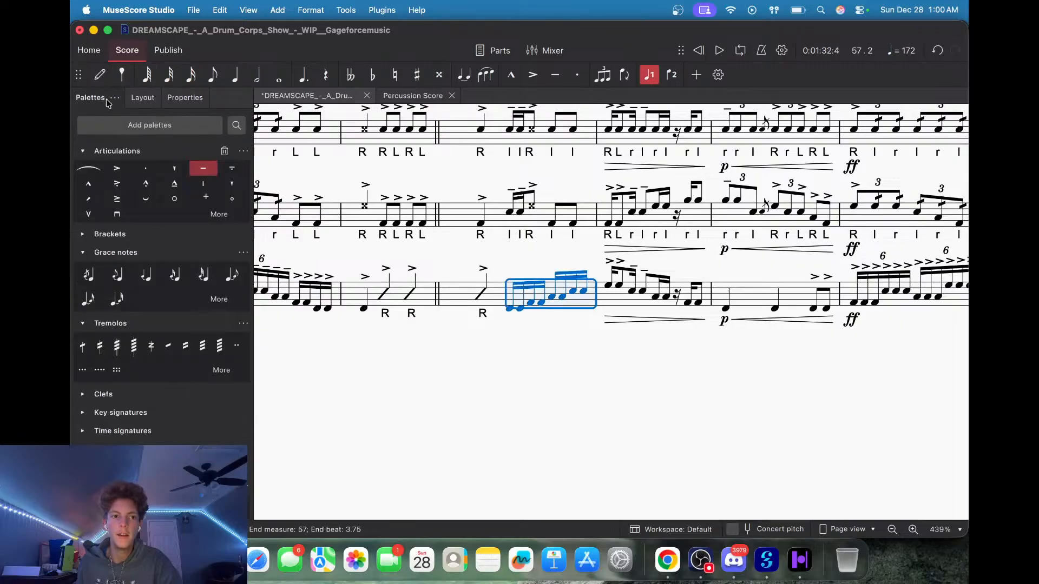
pyautogui.click(117, 168)
pyautogui.keyDown('shift'); pyautogui.click(508, 318); pyautogui.keyUp('shift')
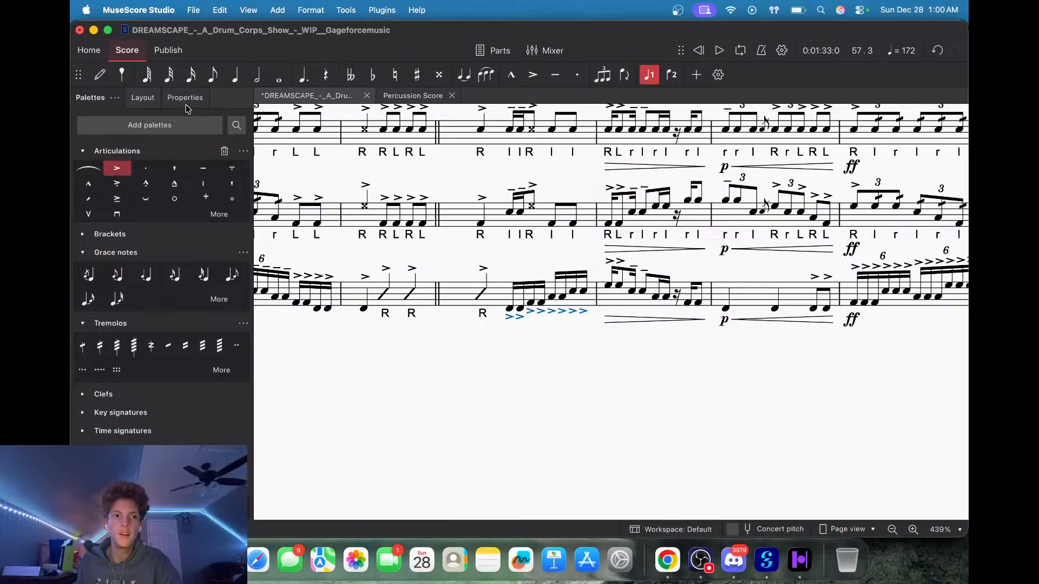
pyautogui.click(185, 100)
pyautogui.click(161, 267)
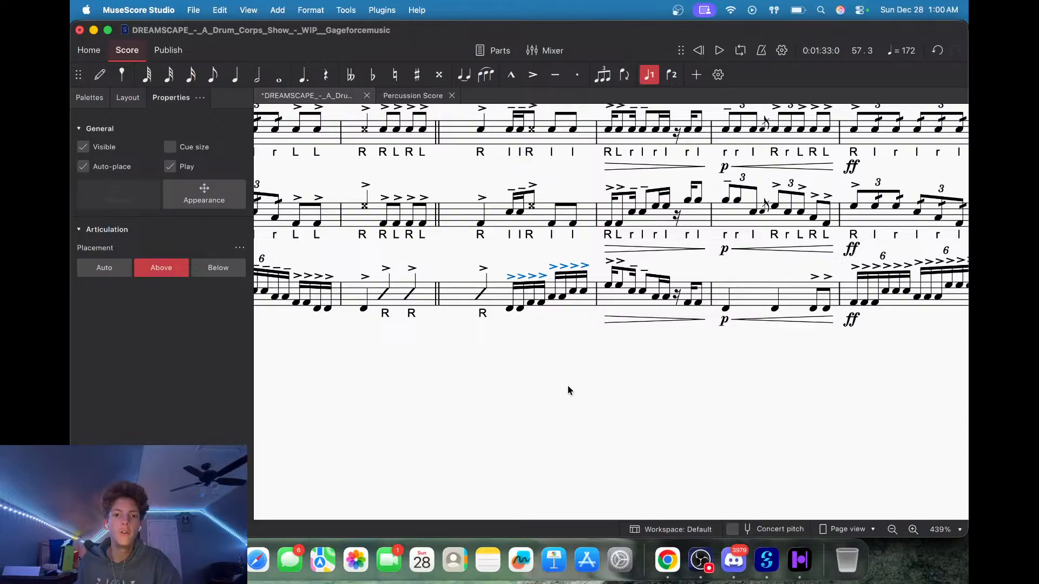
# Add the sticking "R" as a lyric under the slash note of bass measure 61.
pyautogui.hscroll(10, 569, 391)
pyautogui.hscroll(5, 541, 424)
pyautogui.click(606, 328)
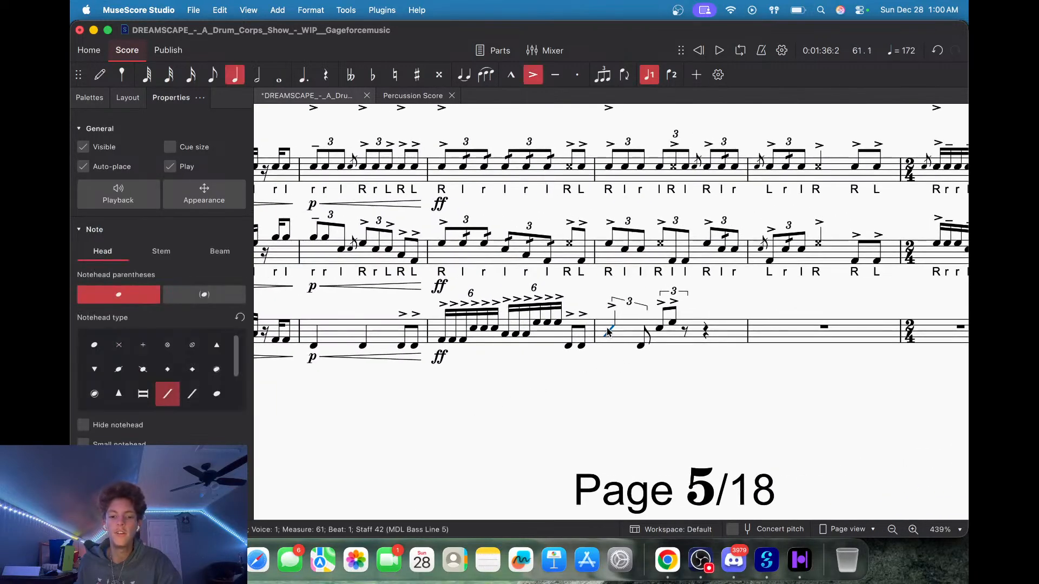
pyautogui.press('super+l')
pyautogui.write('R')
pyautogui.click(613, 409)
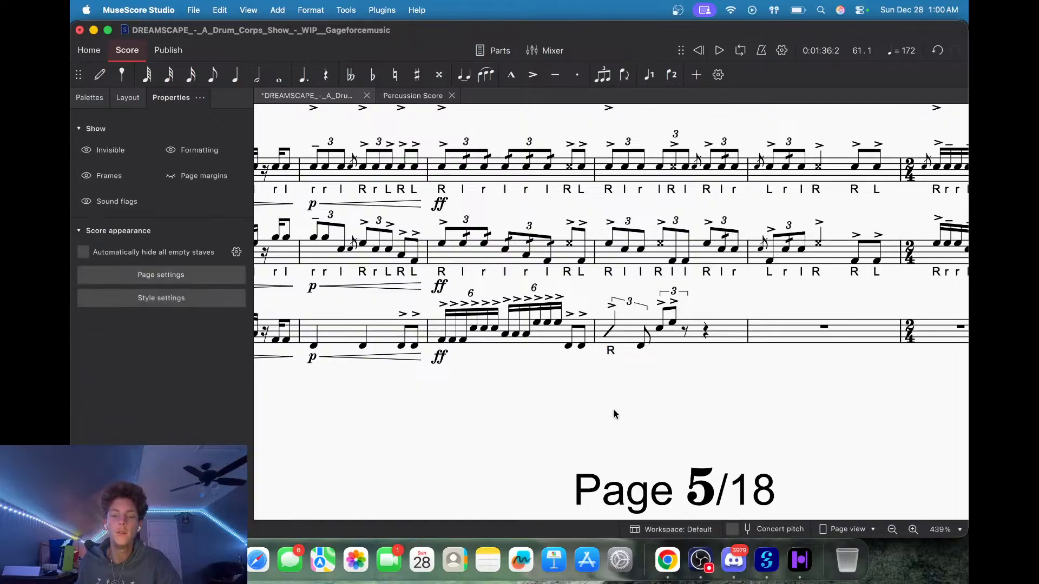
pyautogui.hscroll(20, 614, 414)
pyautogui.hscroll(-20, 922, 418)
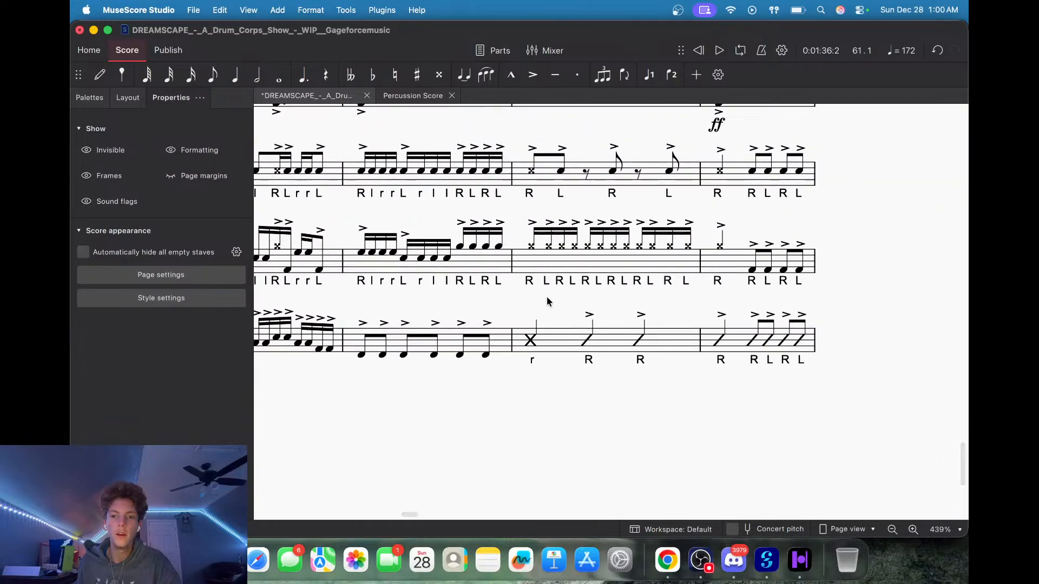
# Examine the snare, tenor and bass parts across pages 4 and 5 up to bass measure 61.
pyautogui.scroll(1, 543, 300)
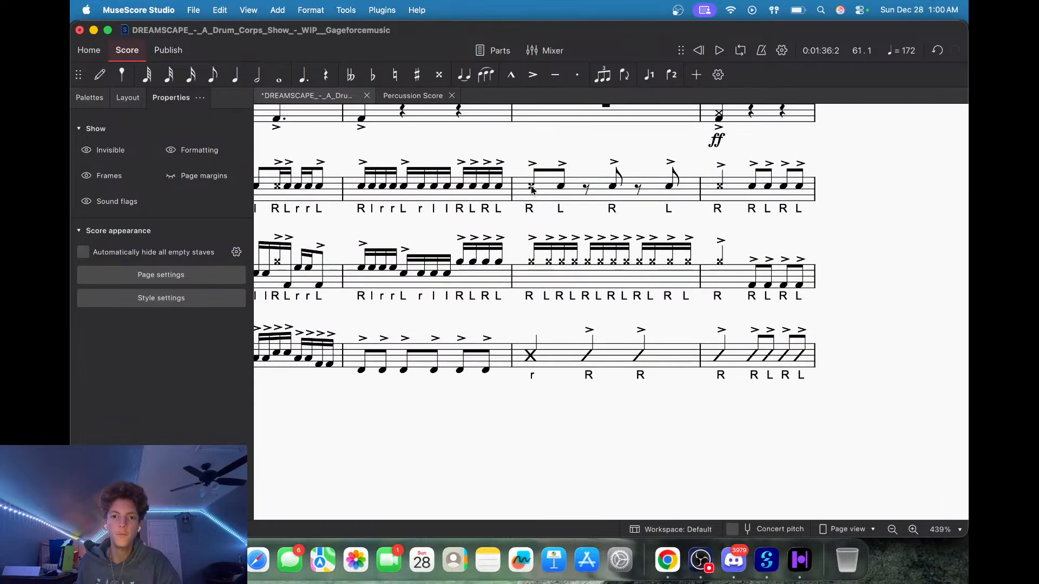
pyautogui.hscroll(-1, 556, 321)
pyautogui.moveTo(557, 321); pyautogui.dragTo(705, 297)
pyautogui.moveTo(542, 435); pyautogui.dragTo(704, 434)
pyautogui.moveTo(499, 399); pyautogui.dragTo(331, 401)
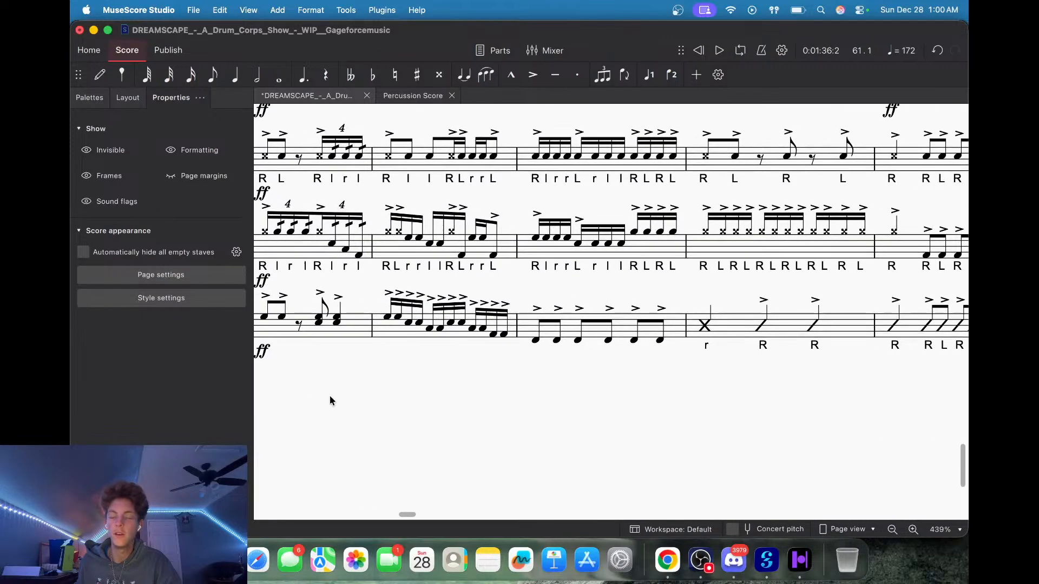
pyautogui.moveTo(658, 420); pyautogui.dragTo(447, 406)
pyautogui.moveTo(642, 429); pyautogui.dragTo(835, 363)
pyautogui.moveTo(597, 337); pyautogui.dragTo(916, 358)
pyautogui.hscroll(-15, 646, 342)
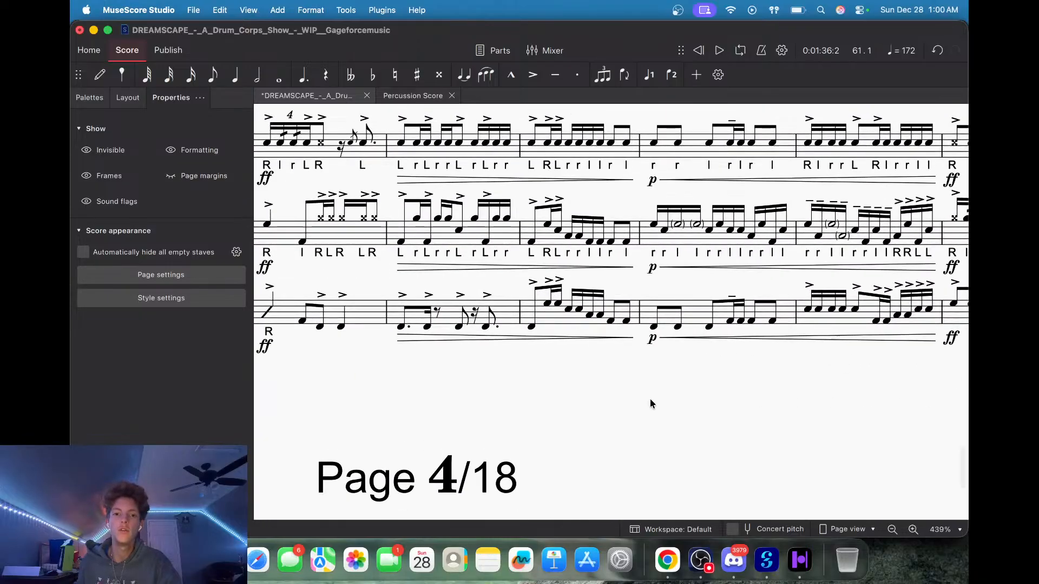
pyautogui.moveTo(756, 408); pyautogui.dragTo(577, 431)
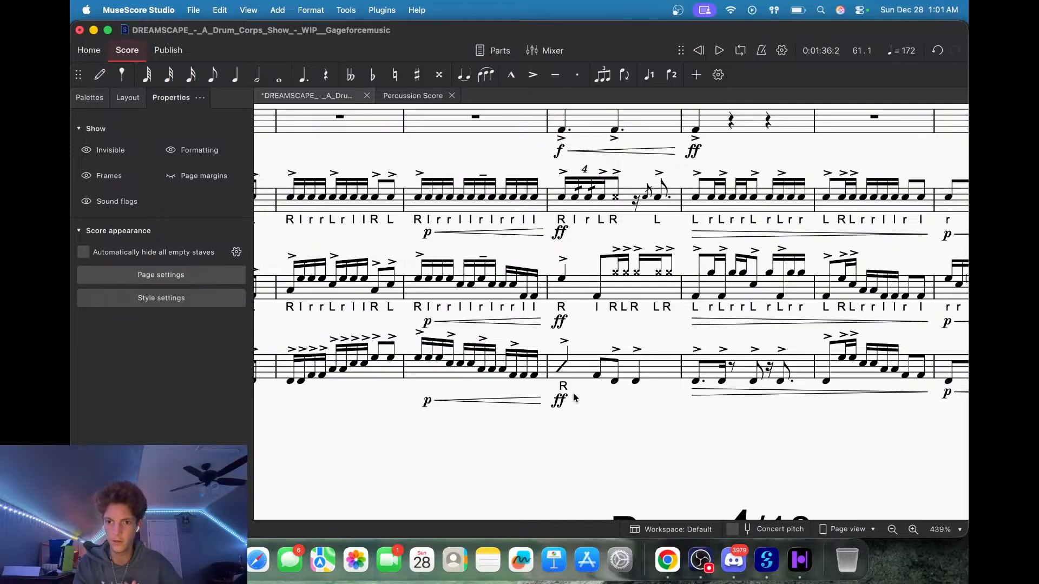
pyautogui.scroll(-10, 695, 440)
pyautogui.hscroll(5, 476, 431)
pyautogui.hscroll(15, 673, 414)
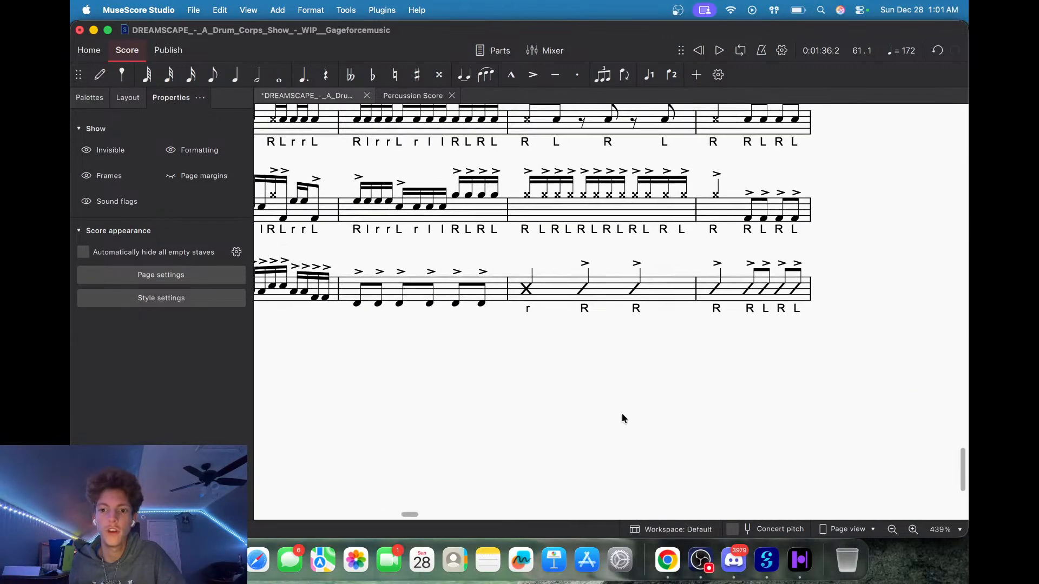
pyautogui.hscroll(10, 514, 406)
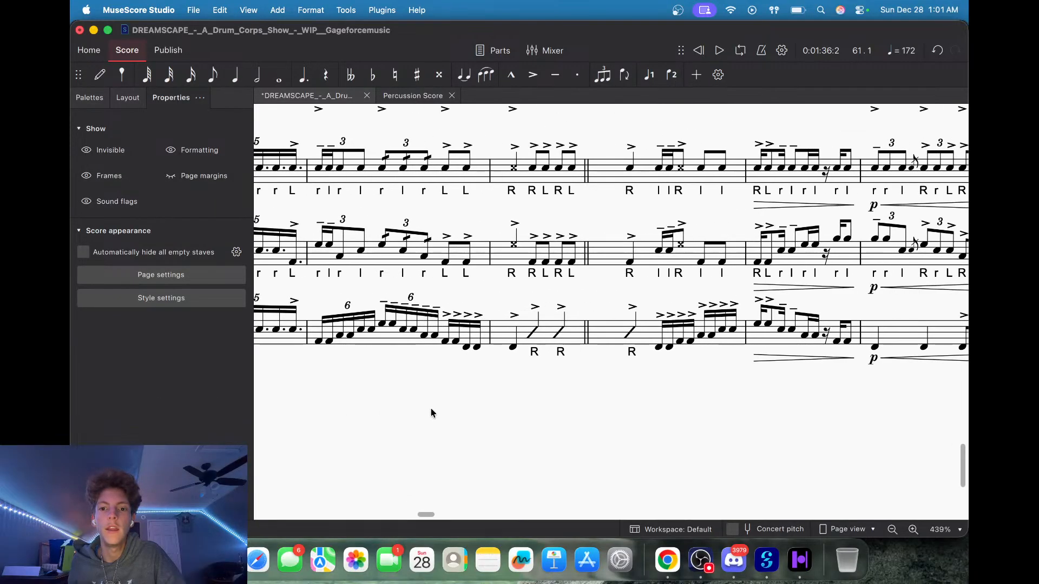
pyautogui.hscroll(10, 758, 427)
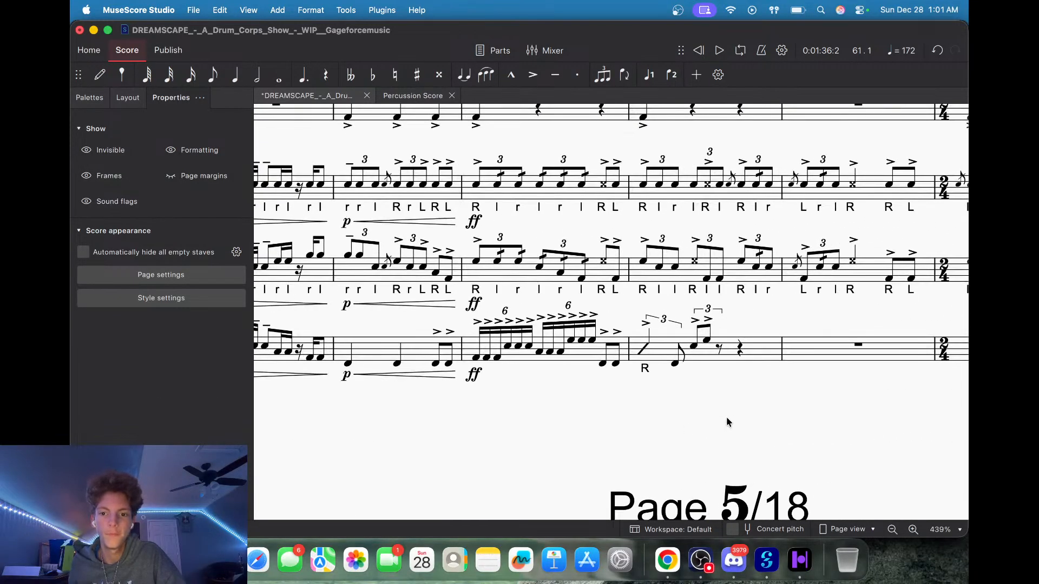
# Replace the eighth rest ending the beat 2 triplet of bass measure 61 with a C note.
pyautogui.hscroll(5, 730, 416)
pyautogui.click(560, 359)
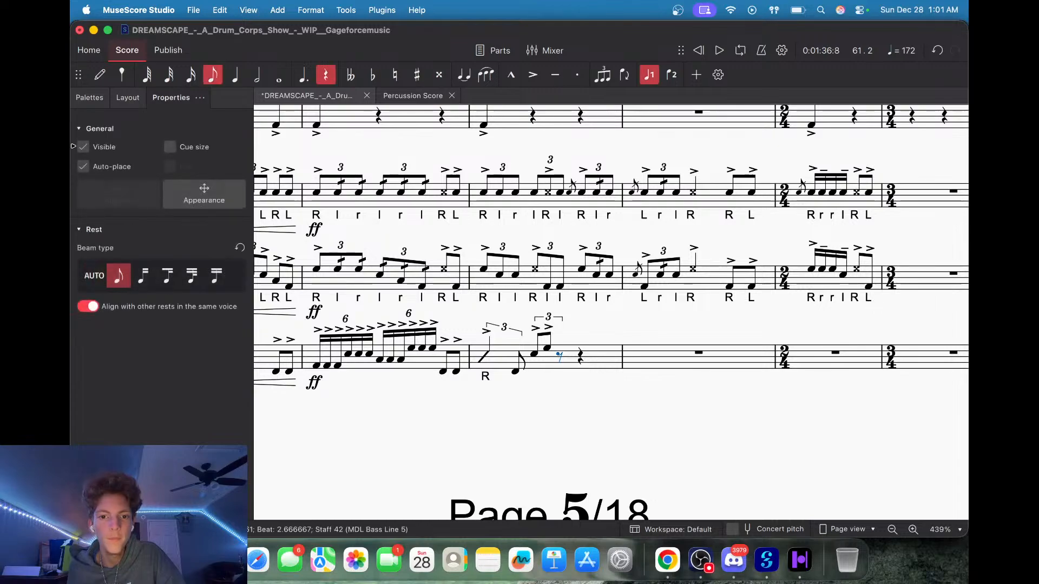
pyautogui.click(100, 77)
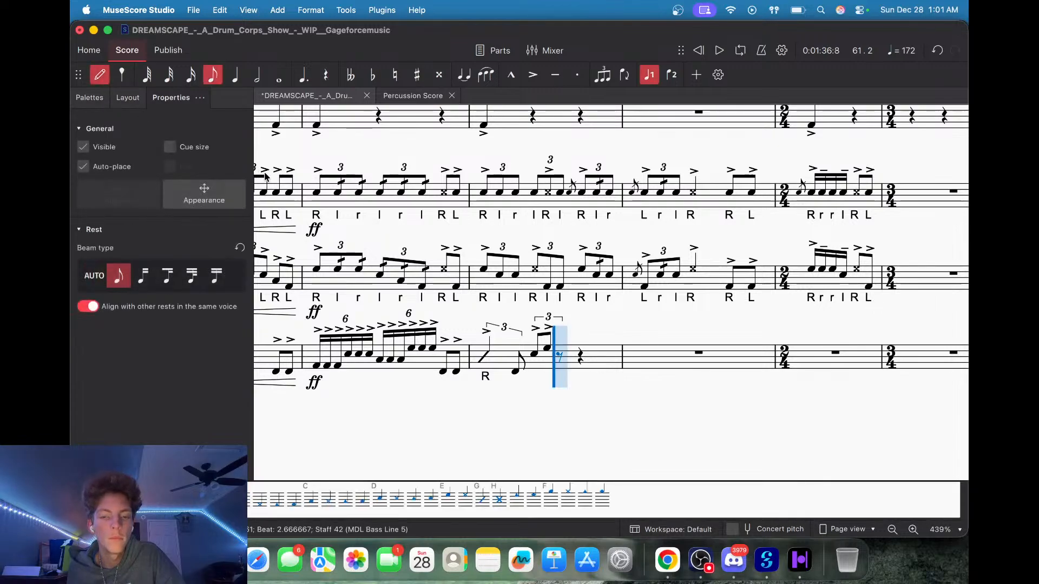
pyautogui.press('c')
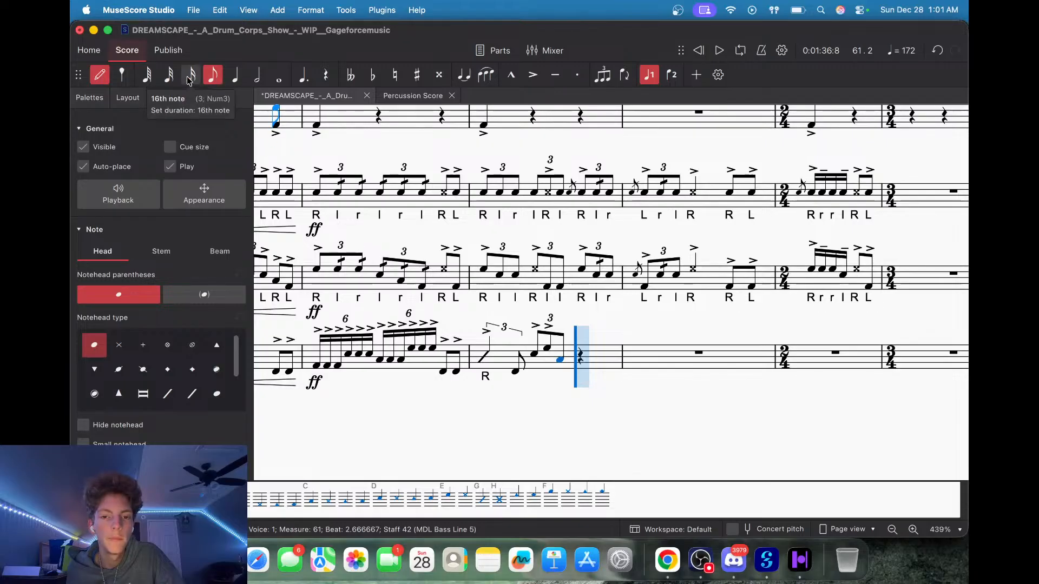
pyautogui.press('e')
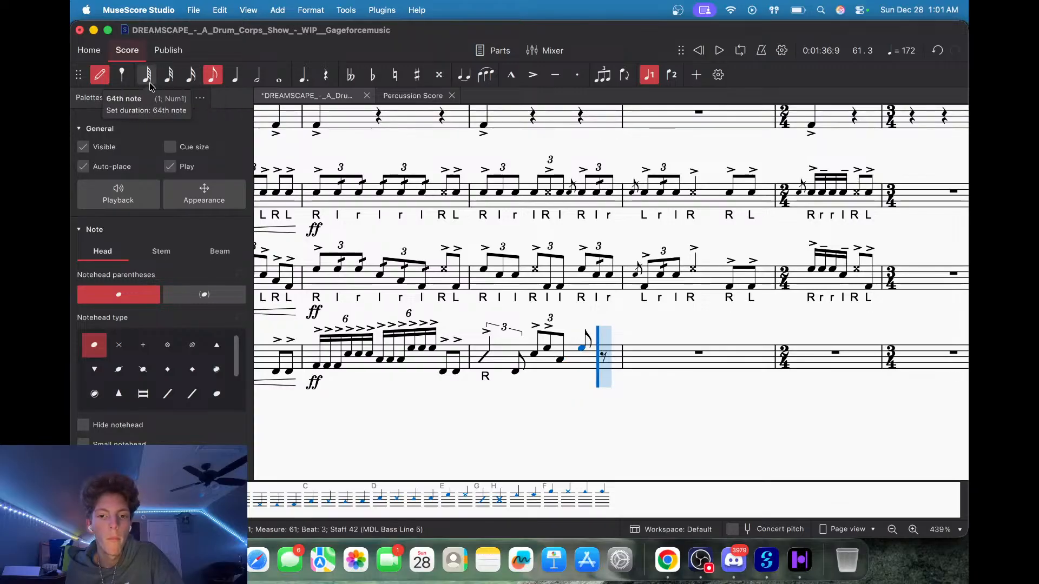
pyautogui.press('super+z')
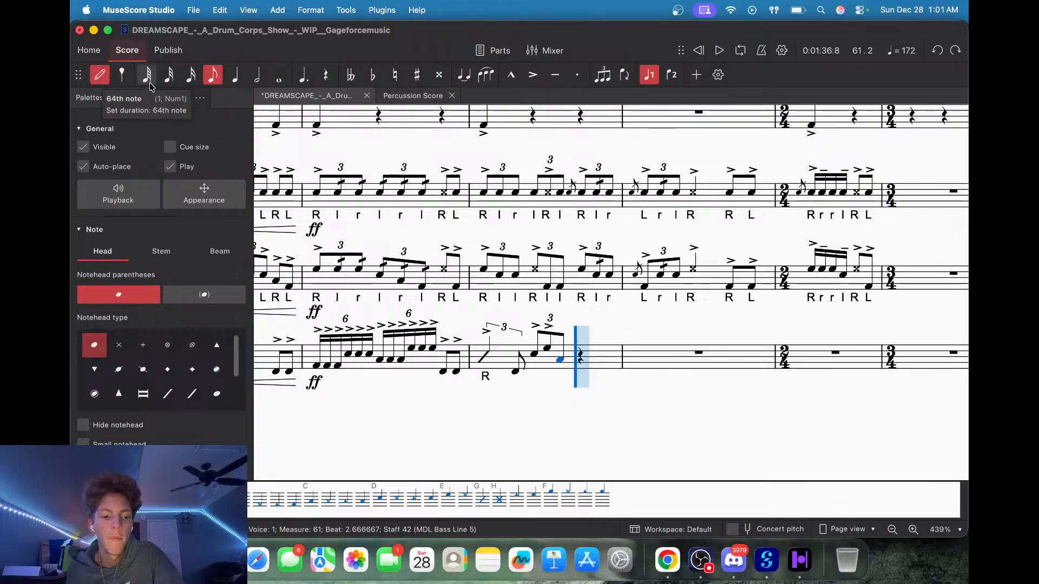
# Enter four A eighth notes from beat 3 of bass measure 61 through beat 1 of measure 62, and an E eighth note on beat 2.
pyautogui.press('a')
pyautogui.press('a')
pyautogui.press('a')
pyautogui.press('a')
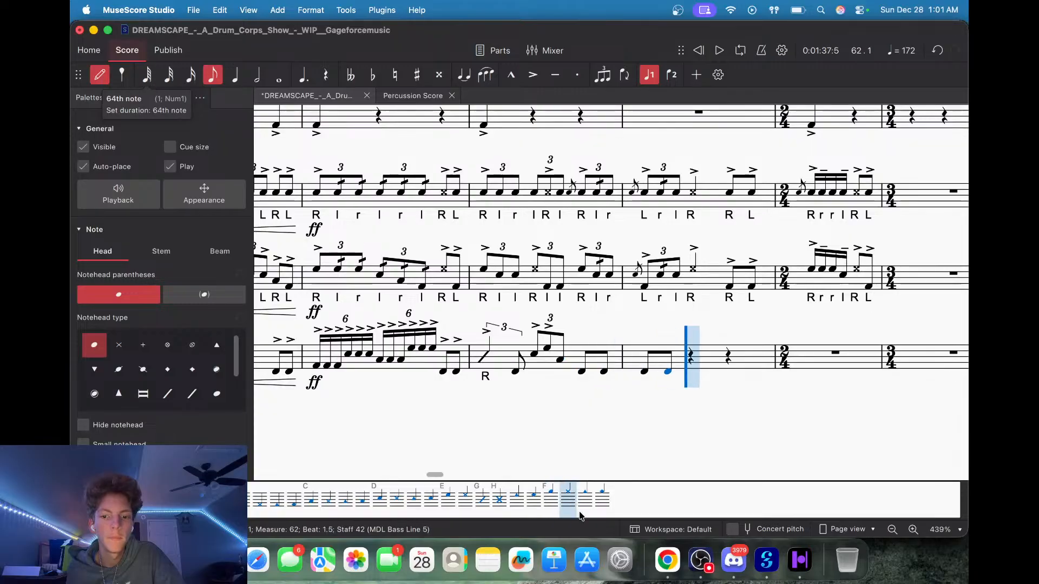
pyautogui.click(702, 561)
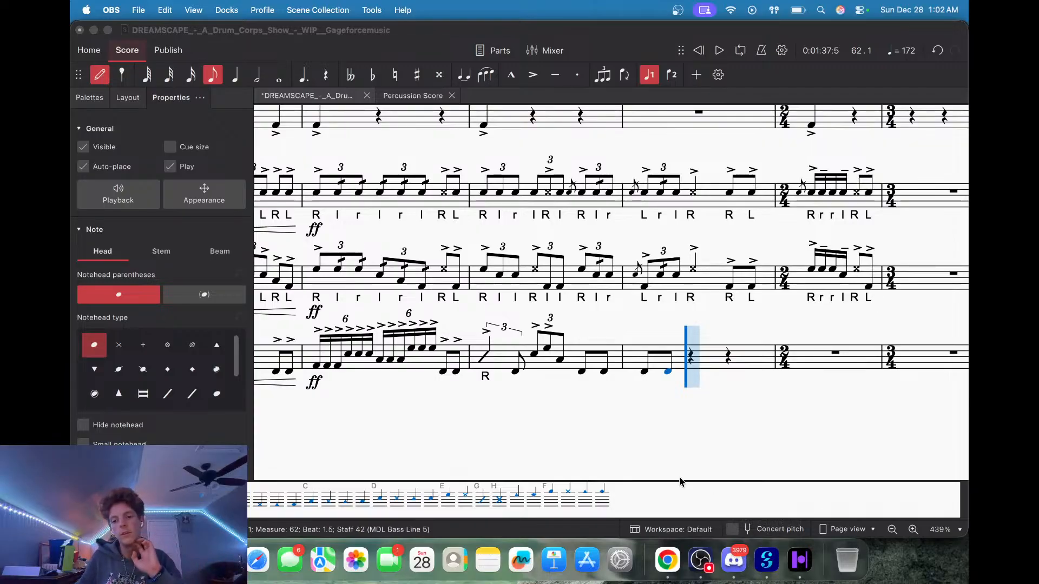
pyautogui.click(769, 562)
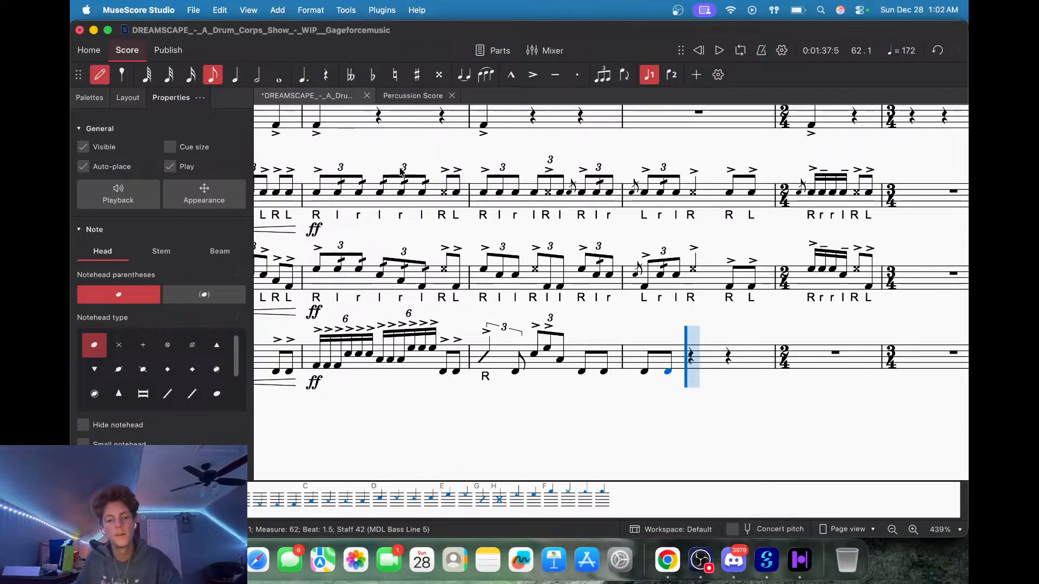
pyautogui.press('e')
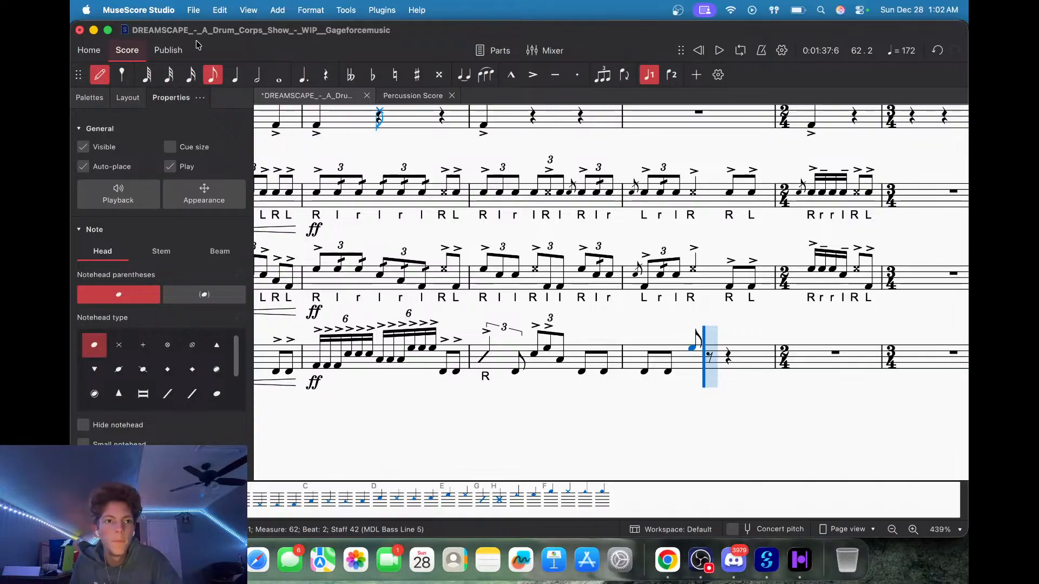
pyautogui.click(99, 74)
pyautogui.click(709, 358)
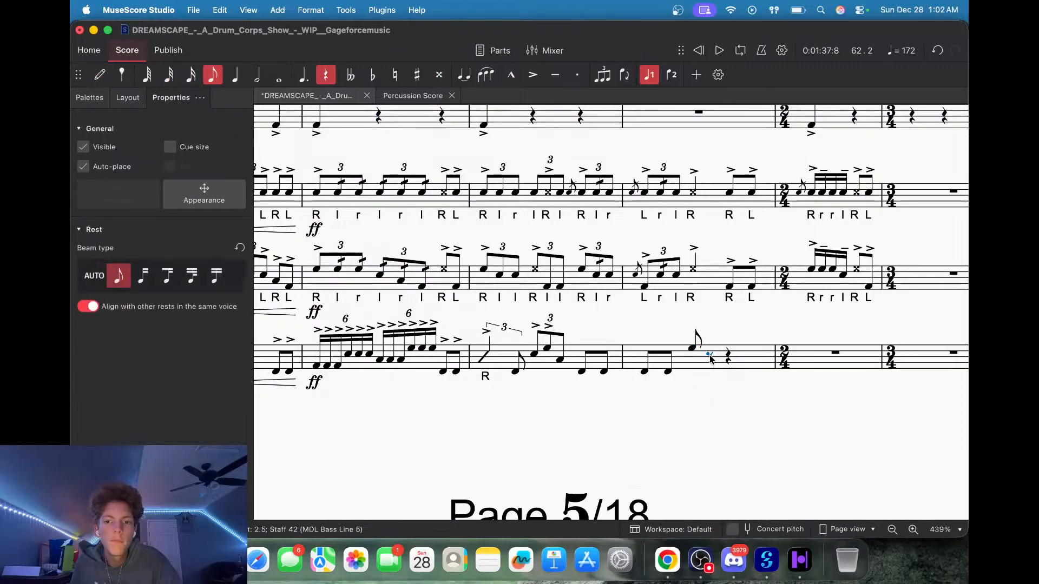
pyautogui.click(729, 360)
pyautogui.click(213, 75)
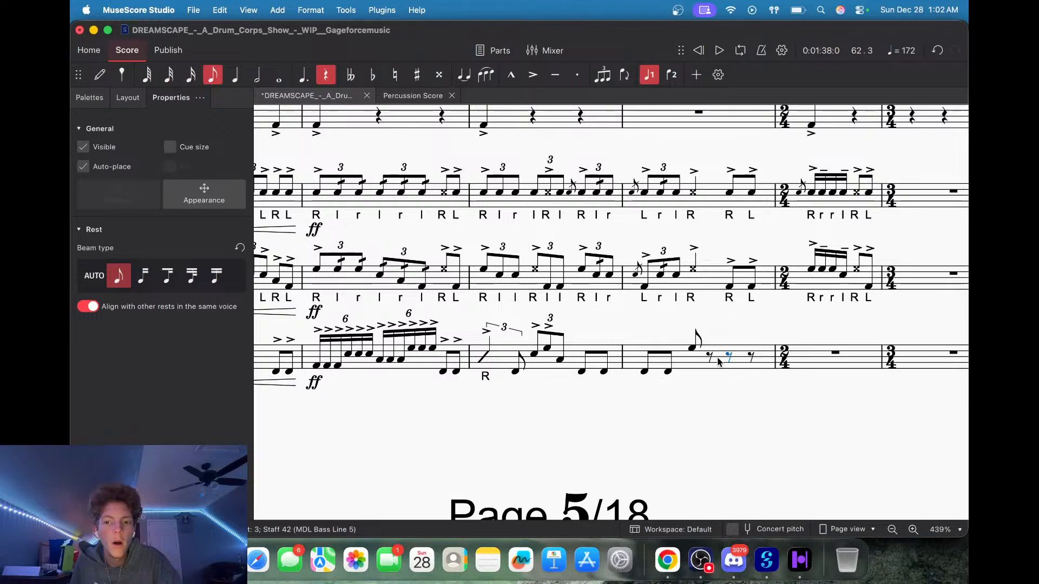
pyautogui.press('super+z')
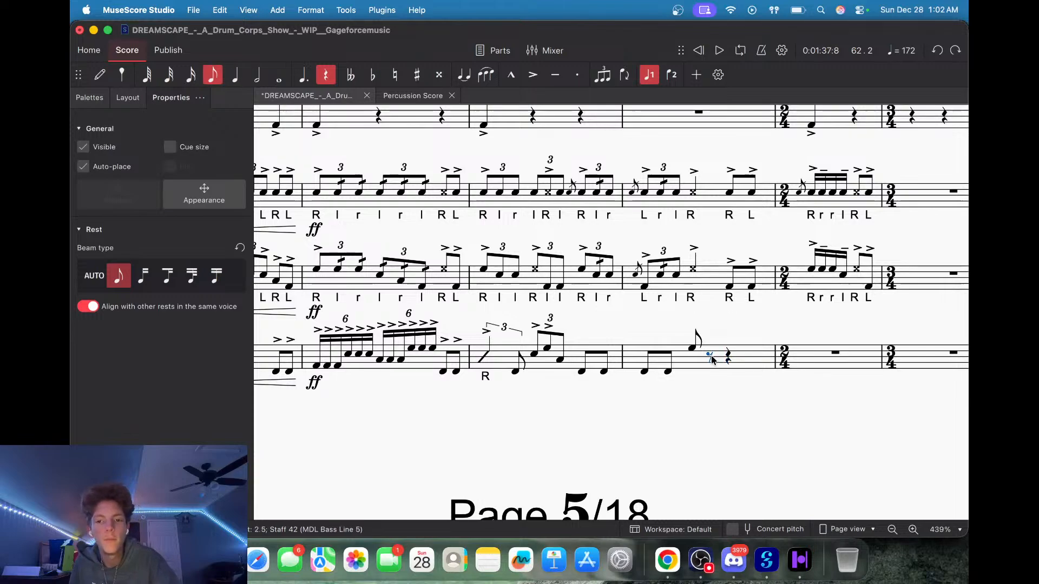
# Divide the eighth rest after the E in bass measure 62 into a sixteenth triplet and the beat 3 rest into a sextuplet.
pyautogui.press('super+3')
pyautogui.click(735, 358)
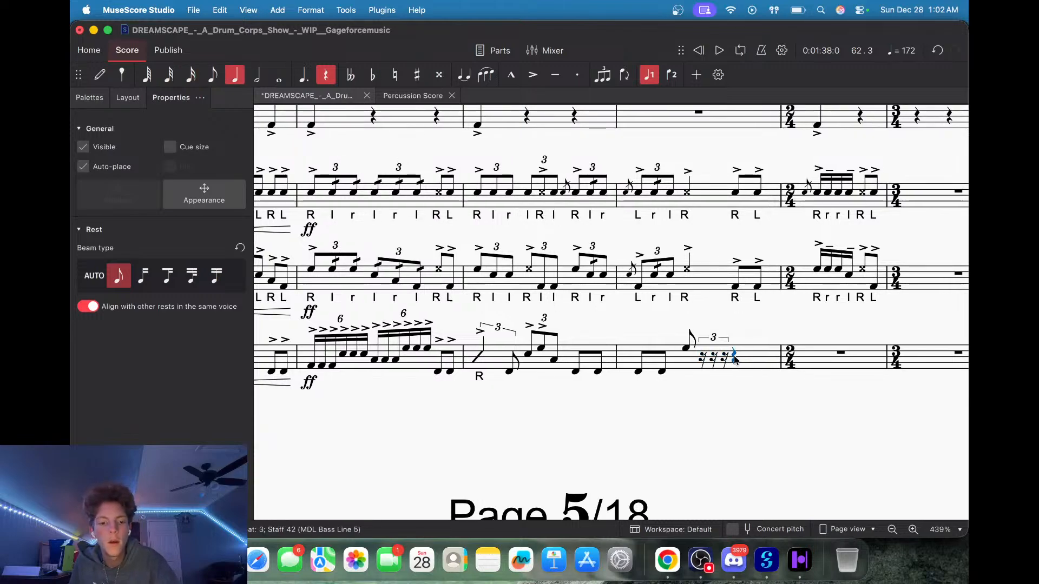
pyautogui.press('super+6')
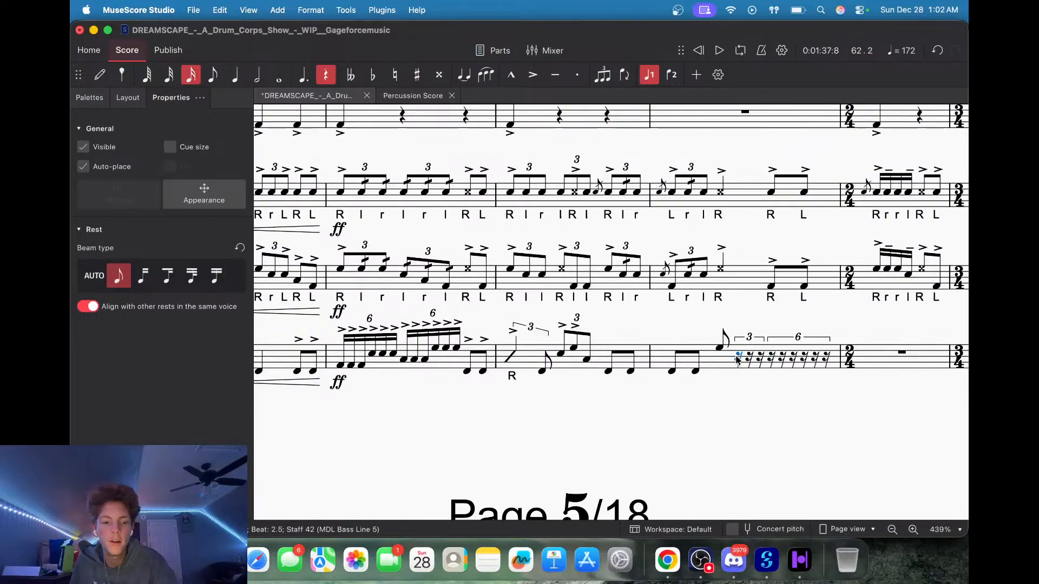
# Fill the triplet in bass measure 62 with three D sixteenths and the sextuplet with three C and three B sixteenths.
pyautogui.press('d')
pyautogui.press('d')
pyautogui.press('d')
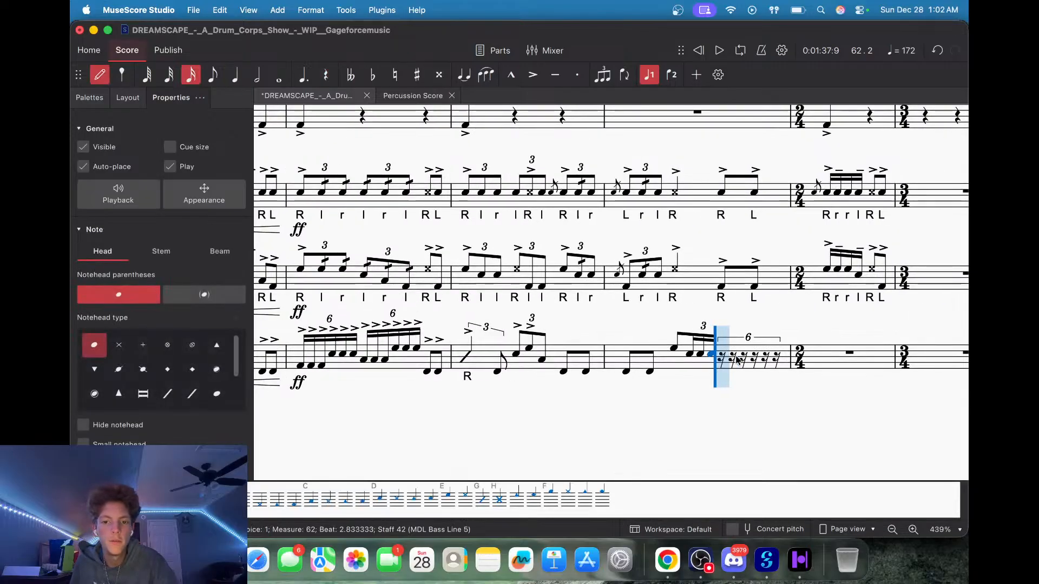
pyautogui.press('d')
pyautogui.press('d')
pyautogui.press('d')
pyautogui.press('b')
pyautogui.press('b')
pyautogui.press('b')
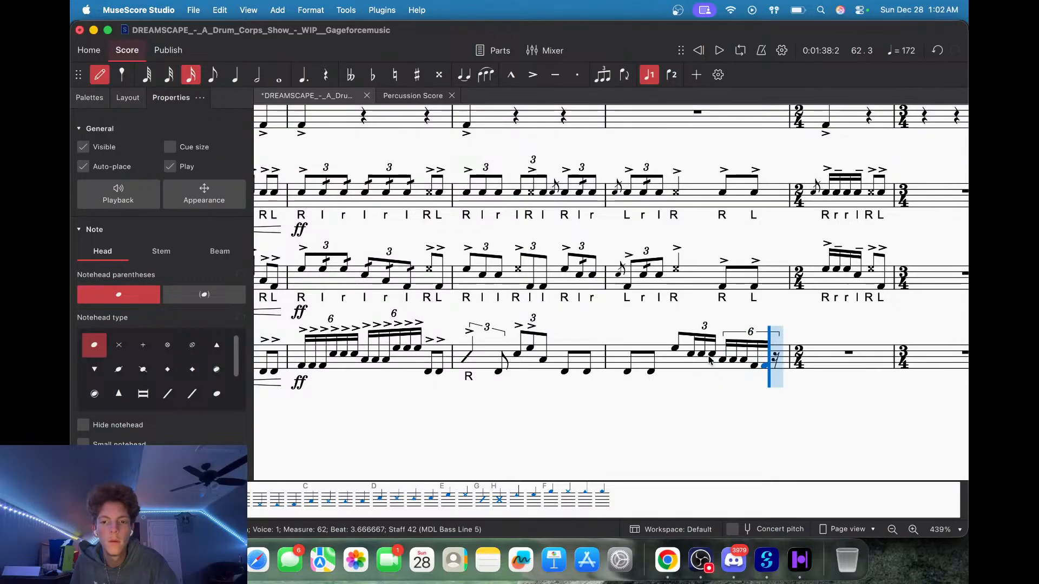
# Fill bass measure 63 with four A eighth notes.
pyautogui.click(210, 78)
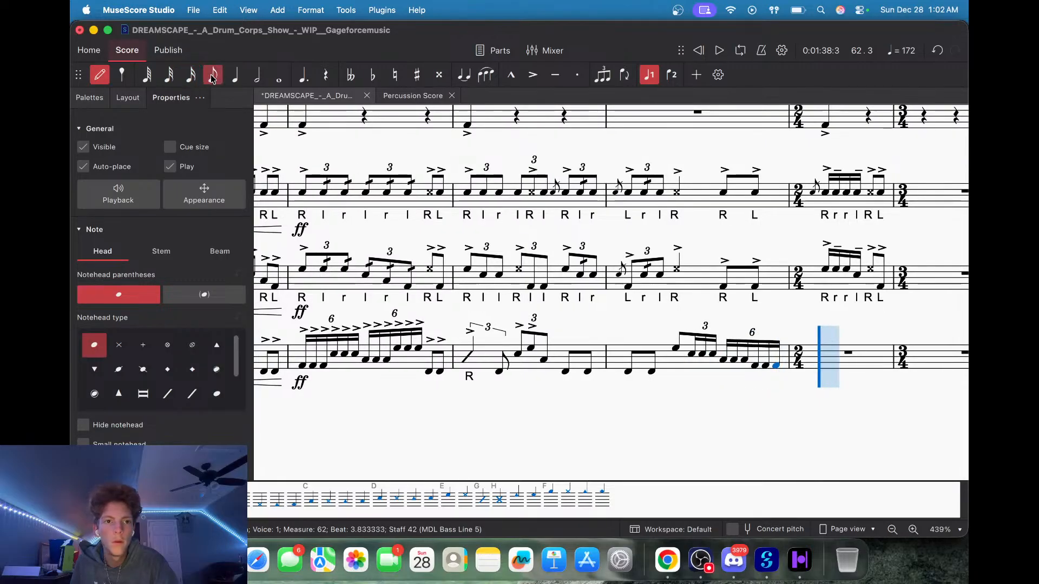
pyautogui.press('a')
pyautogui.press('a')
pyautogui.press('a')
pyautogui.press('a')
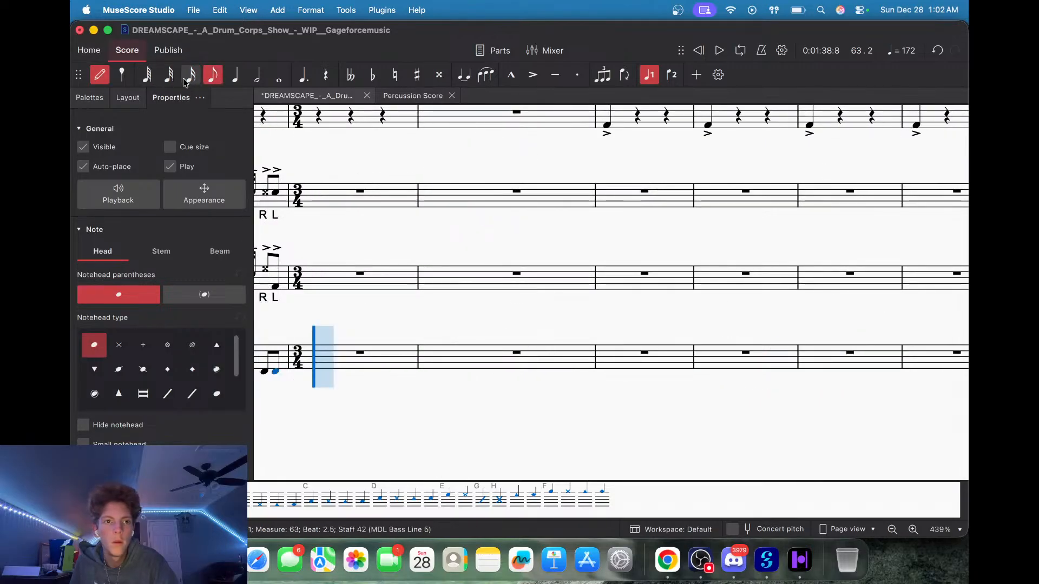
pyautogui.click(99, 74)
# Add accents to all bass notes from beat 2 of measure 62 through the end of measure 63.
pyautogui.hscroll(-15, 432, 279)
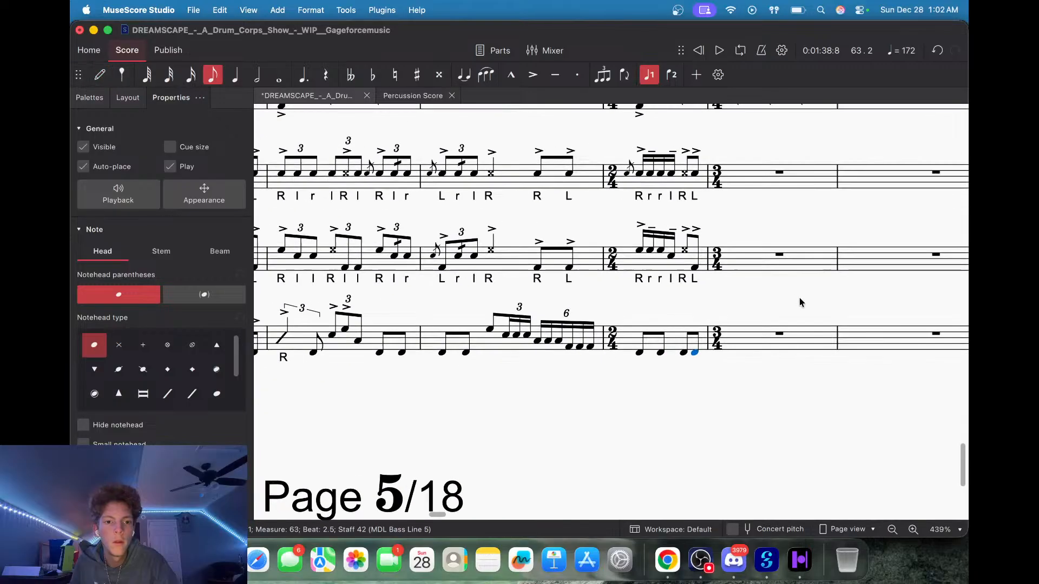
pyautogui.keyDown('shift'); pyautogui.click(492, 330); pyautogui.keyUp('shift')
pyautogui.click(102, 102)
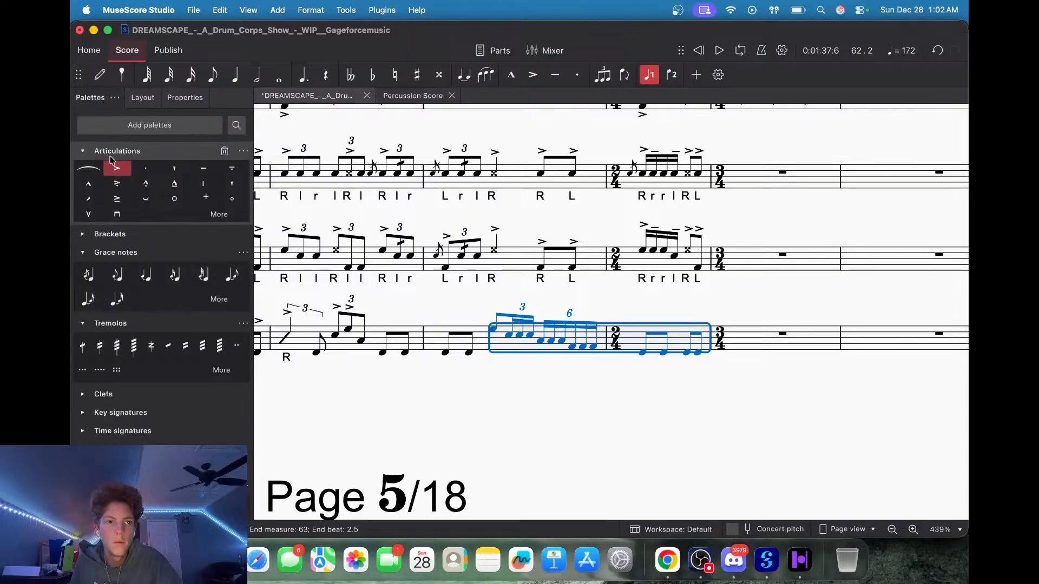
pyautogui.click(117, 168)
# Add accents to the four bass eighth notes from beat 3 of measure 61 through beat 1 of measure 62.
pyautogui.hscroll(-5, 638, 368)
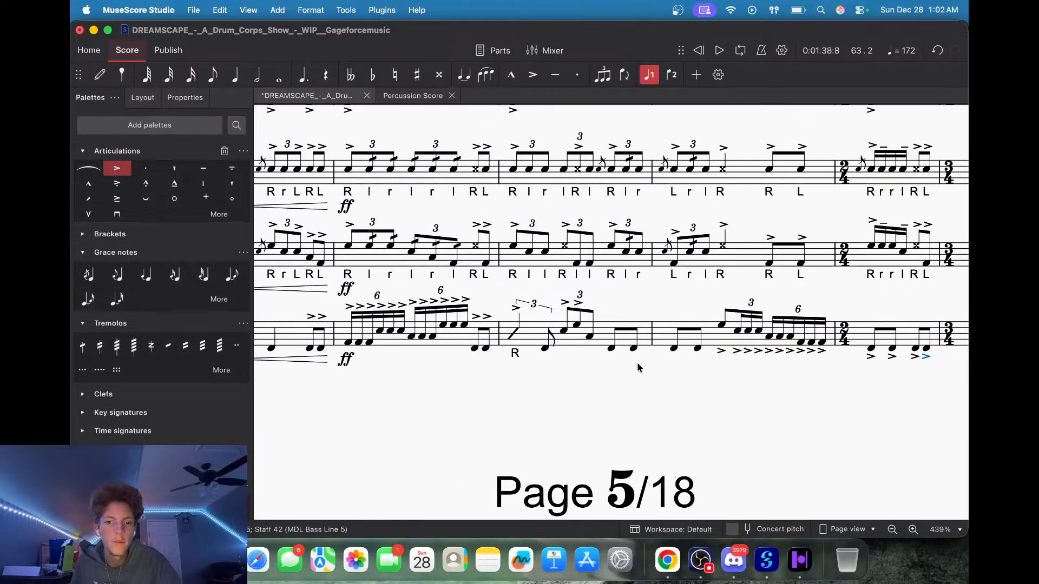
pyautogui.click(610, 348)
pyautogui.keyDown('shift'); pyautogui.click(697, 354); pyautogui.keyUp('shift')
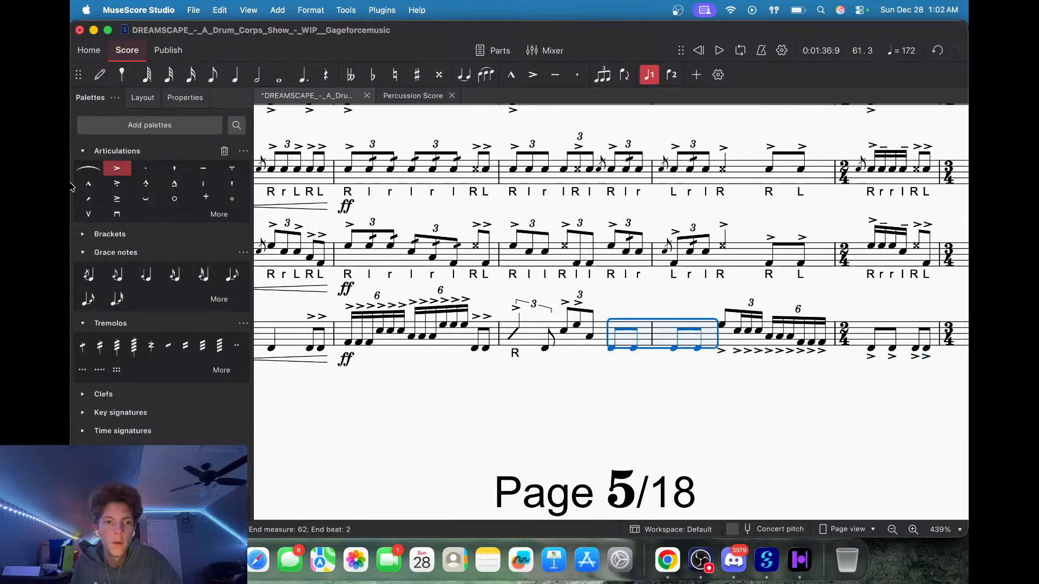
pyautogui.click(116, 168)
# Add accents to the last notes of both triplets in bass measure 61.
pyautogui.hscroll(-2, 621, 325)
pyautogui.click(593, 329)
pyautogui.click(116, 169)
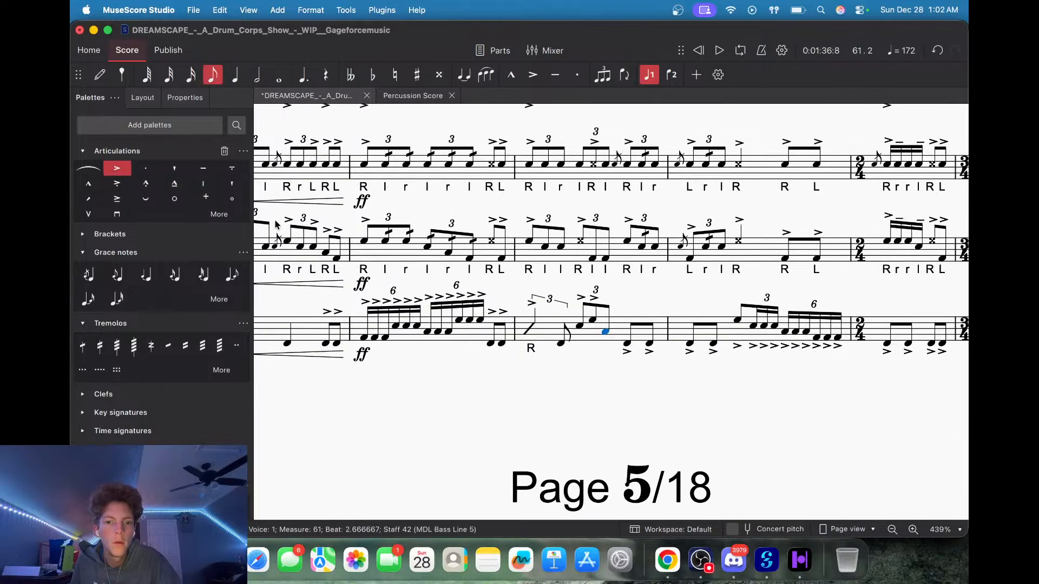
pyautogui.click(559, 344)
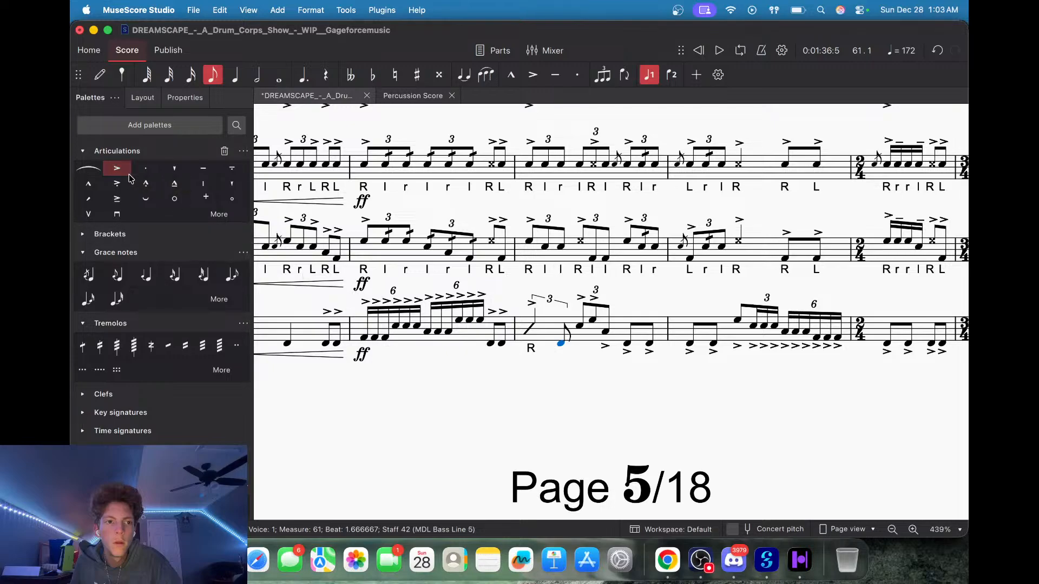
# Place the bass accents from the last note of measure 61's second triplet through the end of measure 63 above the staff.
pyautogui.hscroll(4, 624, 373)
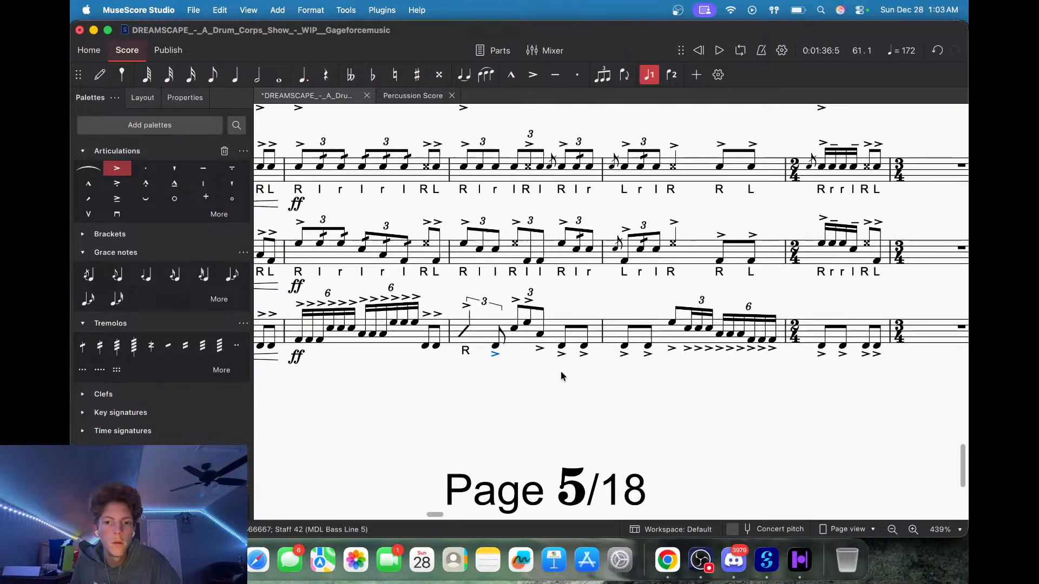
pyautogui.click(836, 363)
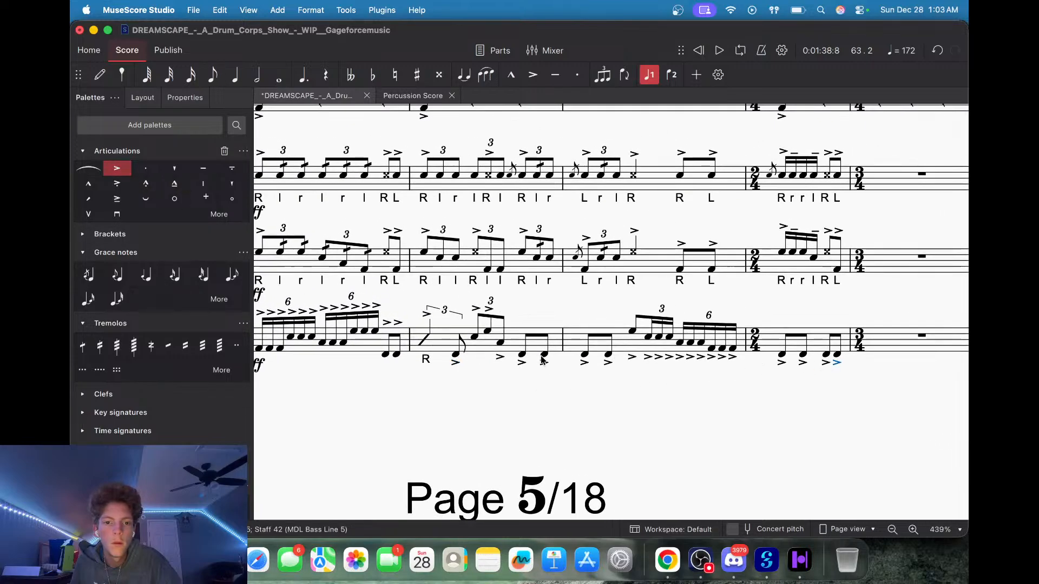
pyautogui.keyDown('shift'); pyautogui.click(501, 359); pyautogui.keyUp('shift')
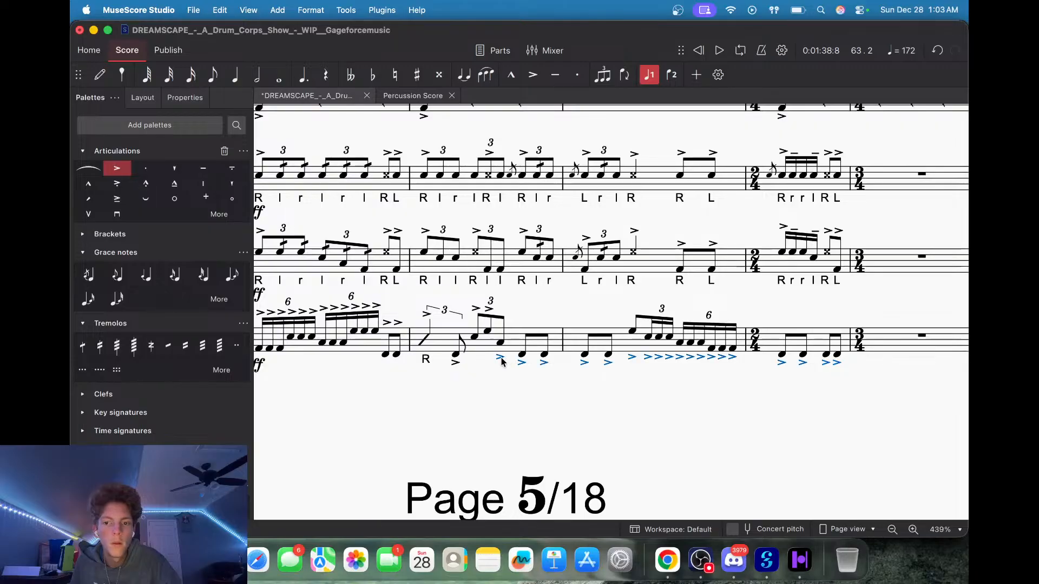
pyautogui.click(189, 99)
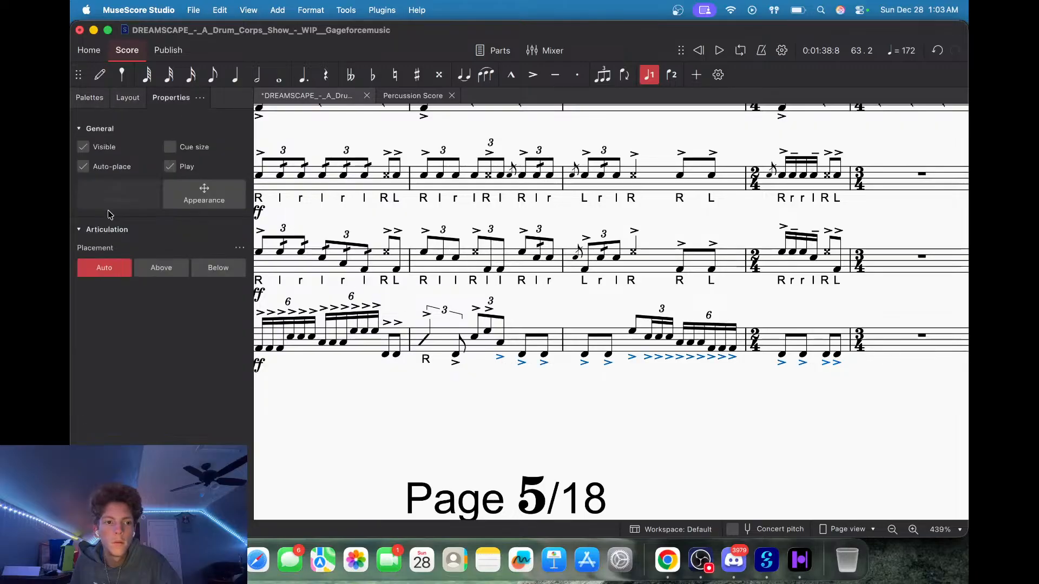
pyautogui.click(162, 268)
# Play the score from a point before measure 47 through to measure 65 to review the battery parts.
pyautogui.hscroll(-10, 553, 404)
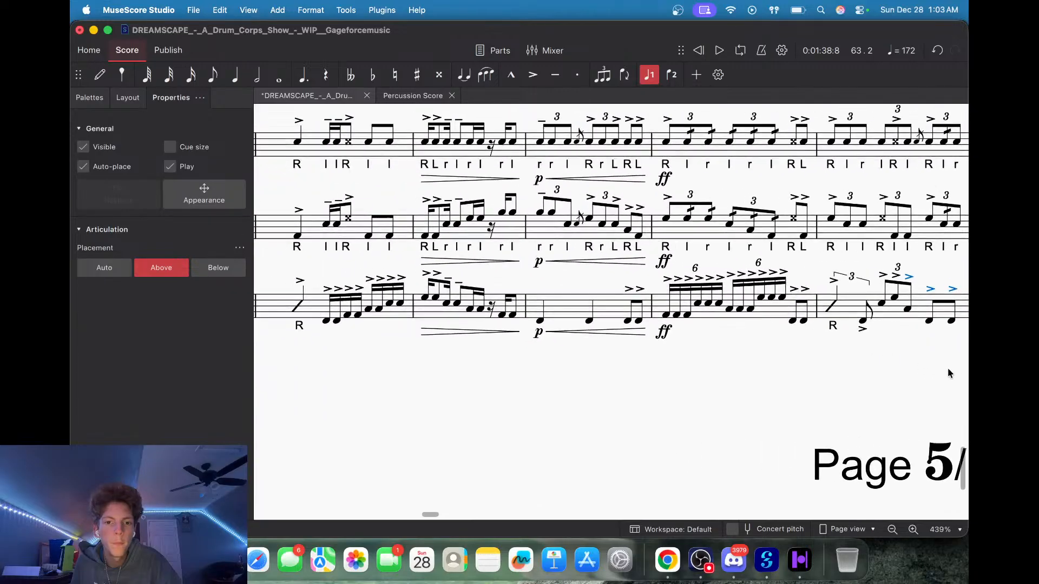
pyautogui.moveTo(478, 385); pyautogui.dragTo(947, 397)
pyautogui.moveTo(411, 385); pyautogui.dragTo(936, 379)
pyautogui.moveTo(508, 354); pyautogui.dragTo(923, 366)
pyautogui.scroll(-3, 394, 368)
pyautogui.moveTo(388, 383); pyautogui.dragTo(812, 416)
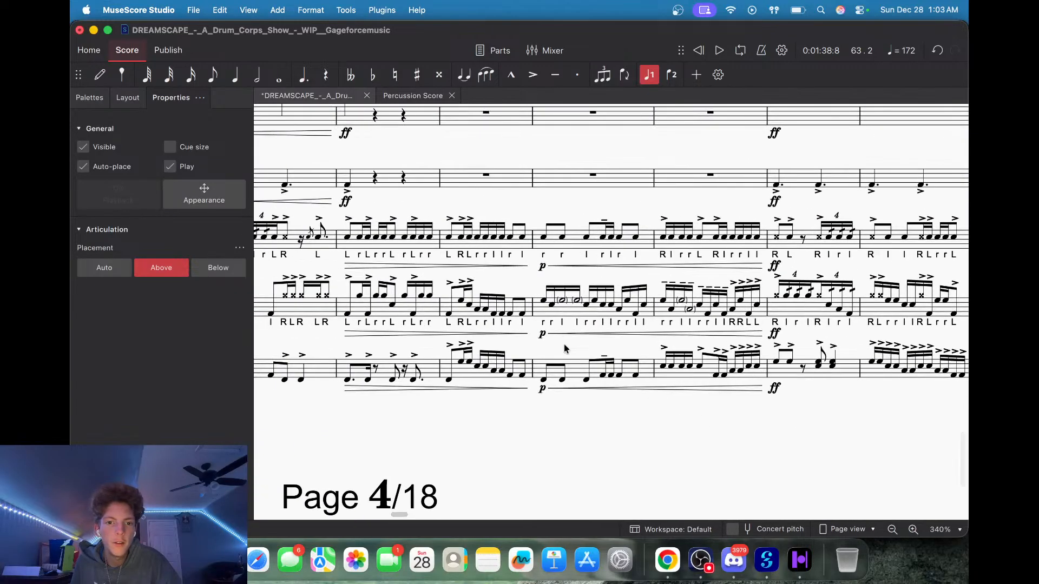
pyautogui.click(564, 244)
pyautogui.press('Escape')
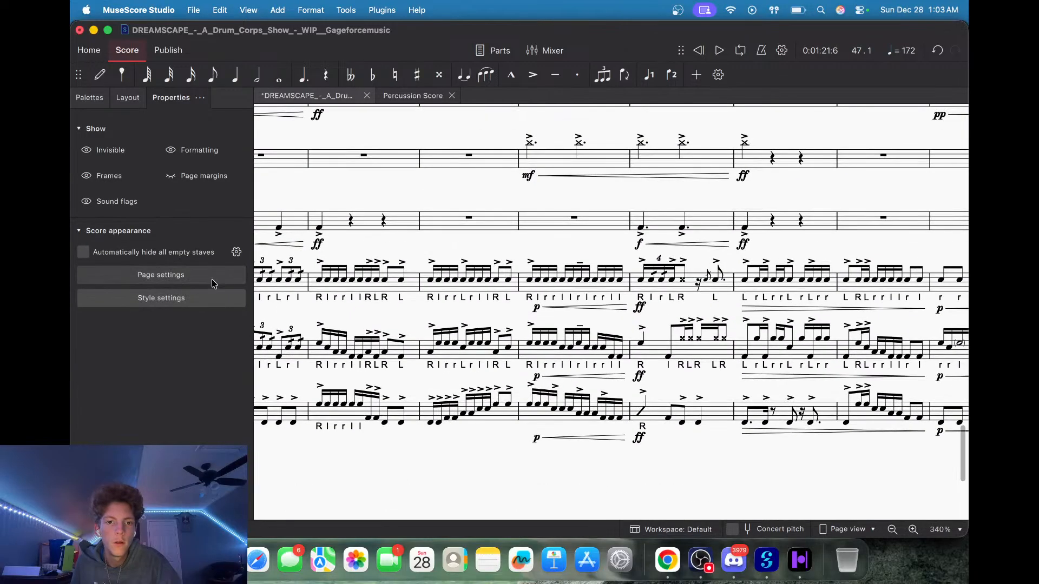
pyautogui.moveTo(380, 248); pyautogui.dragTo(958, 339)
pyautogui.moveTo(286, 368); pyautogui.dragTo(960, 334)
pyautogui.moveTo(517, 344); pyautogui.dragTo(966, 344)
pyautogui.click(353, 246)
pyautogui.press('Escape')
pyautogui.press('space')
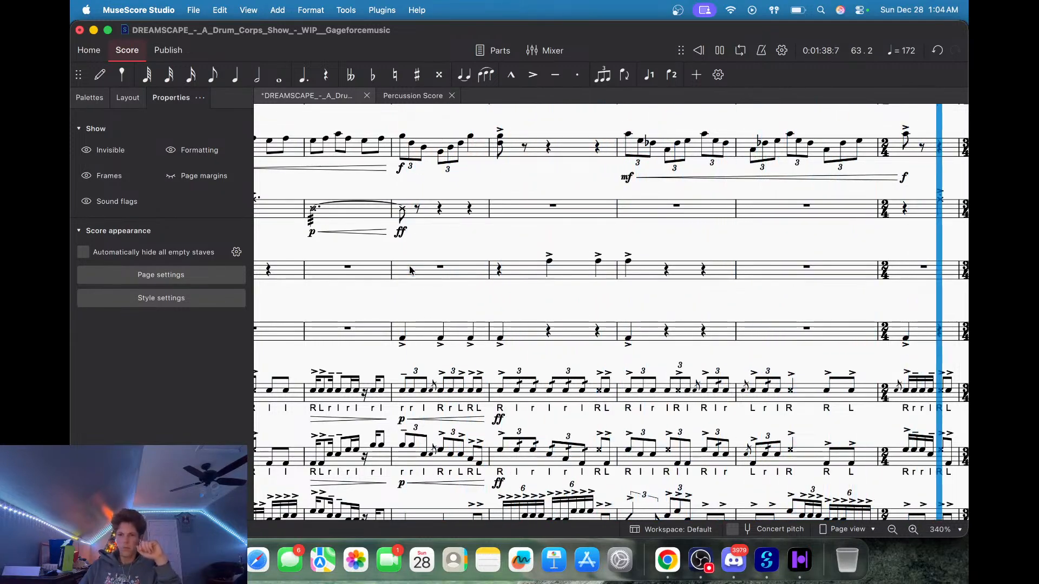
pyautogui.press('space')
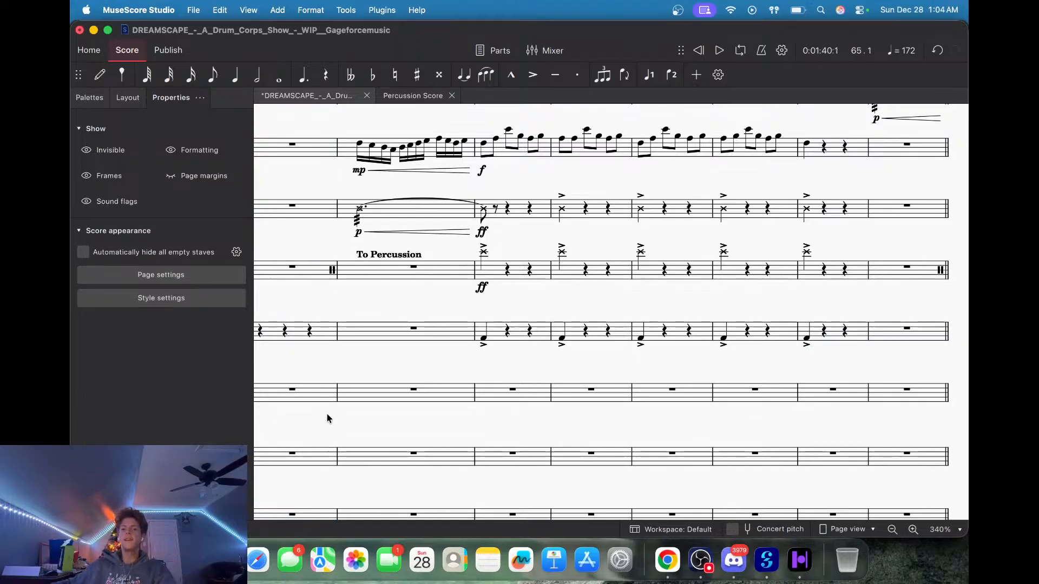
# Replay the score from measure 59 through measure 64.
pyautogui.scroll(-10, 416, 353)
pyautogui.hscroll(-5, 541, 335)
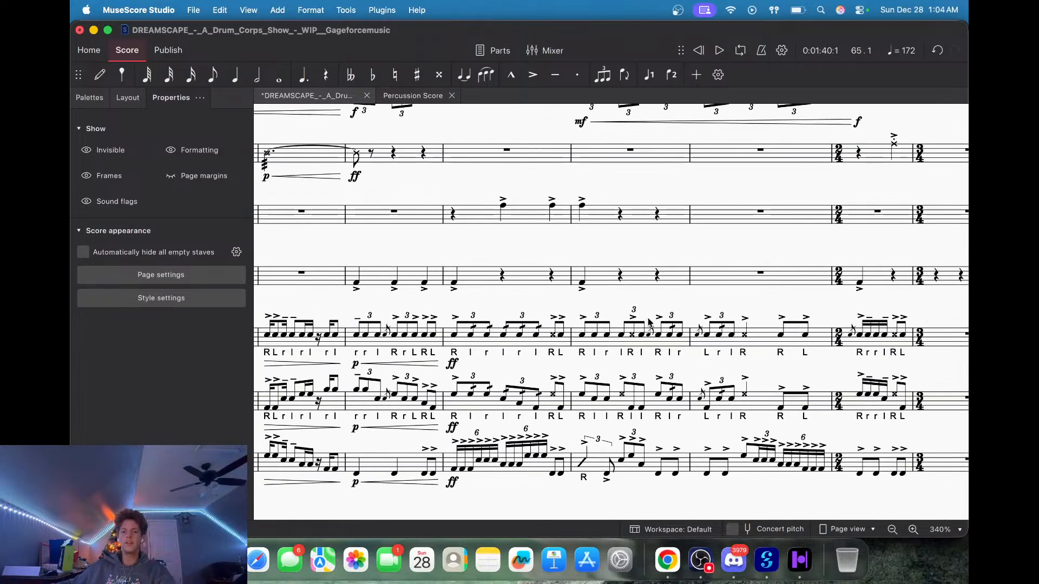
pyautogui.click(420, 349)
pyautogui.press('space')
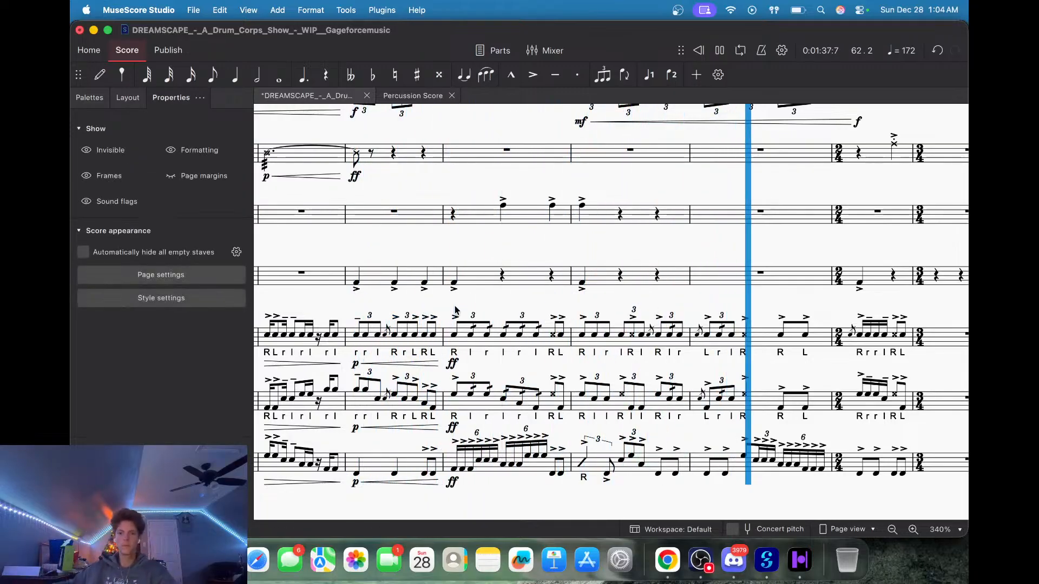
pyautogui.press('space')
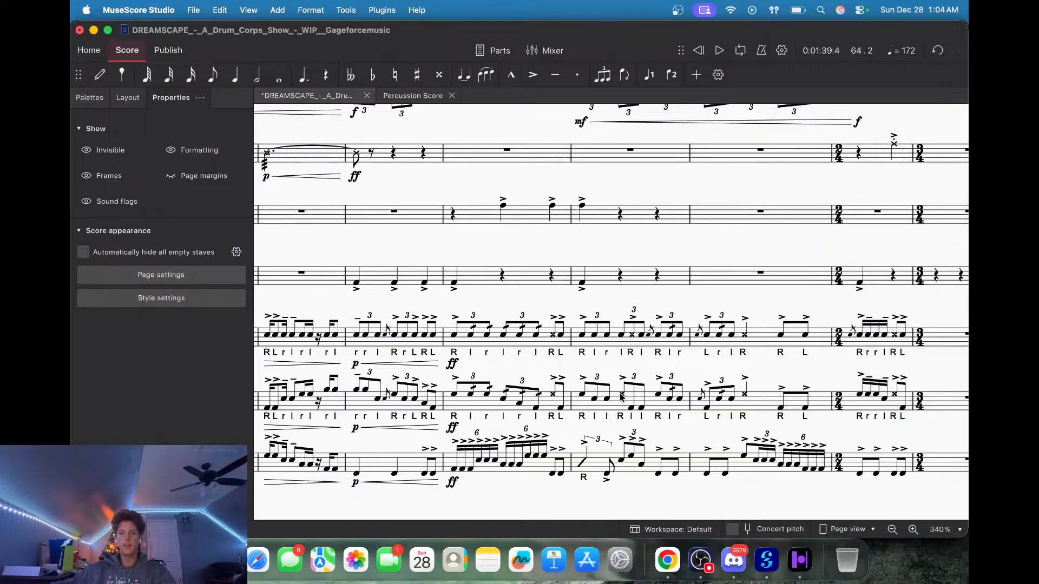
# Select measure 60 across the snare, tenor and bass staves and play from there into measure 62 twice.
pyautogui.click(468, 336)
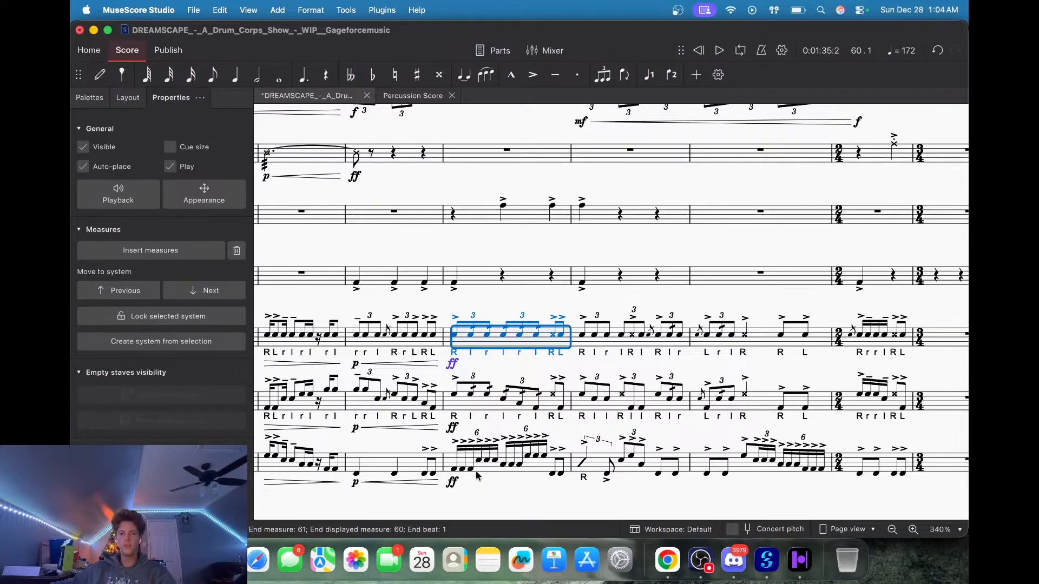
pyautogui.keyDown('shift'); pyautogui.click(475, 471); pyautogui.keyUp('shift')
pyautogui.press('space')
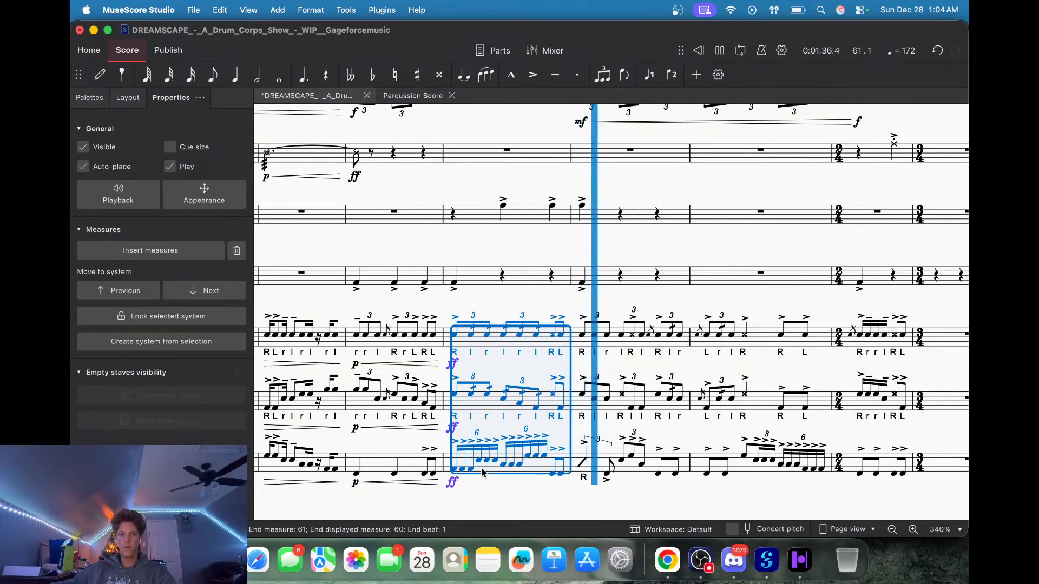
pyautogui.press('space')
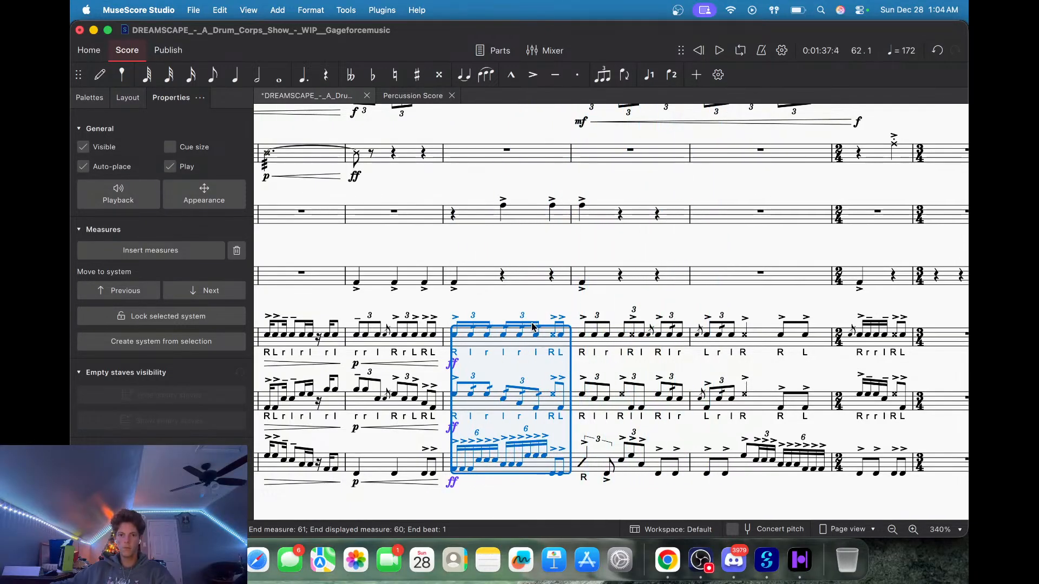
pyautogui.press('space')
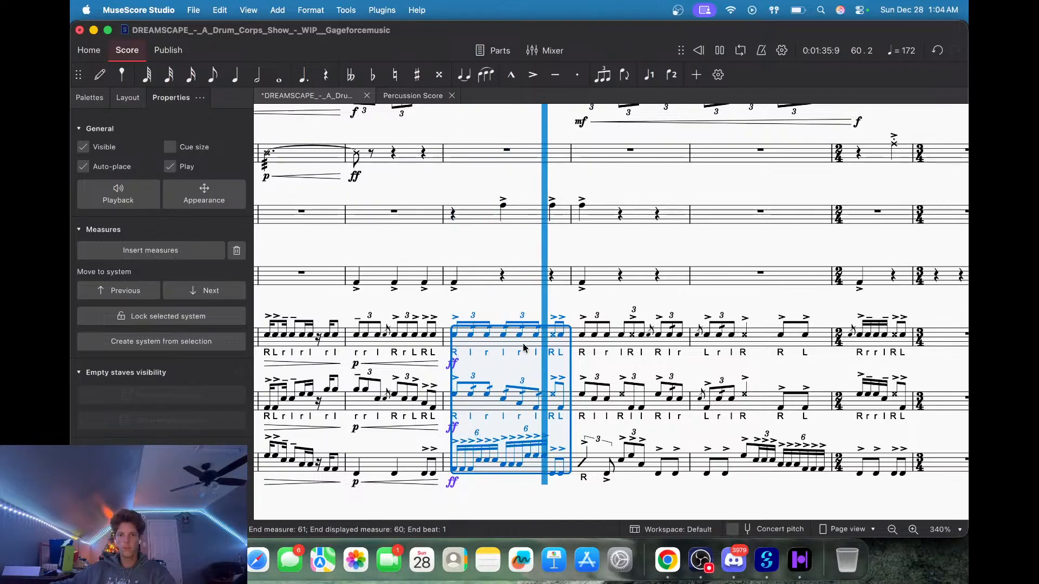
pyautogui.press('space')
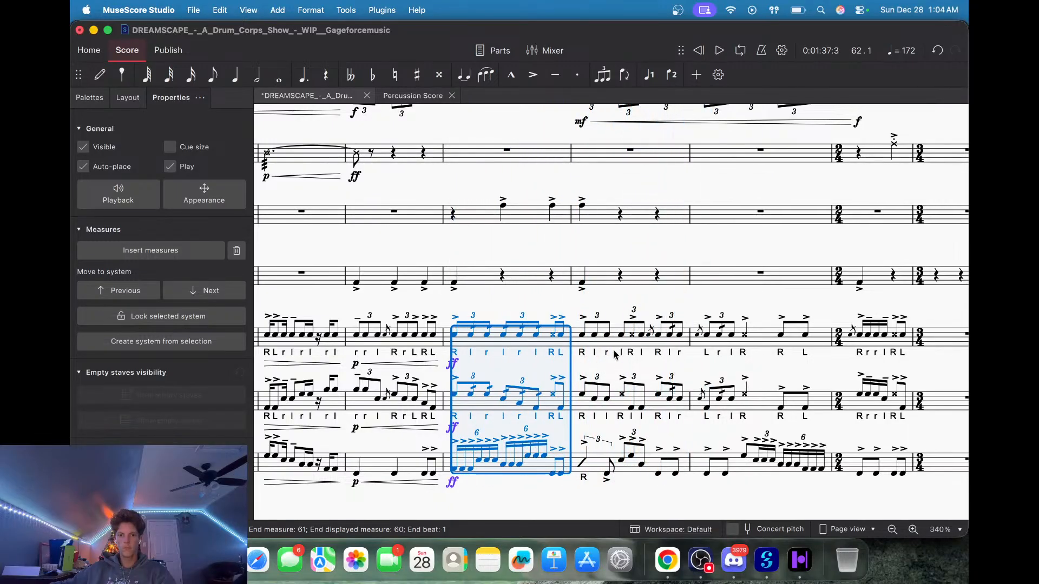
# Try lowering the middle snare note of measure 61's second triplet to the sound with the circled-dot notehead.
pyautogui.scroll(5, 630, 352)
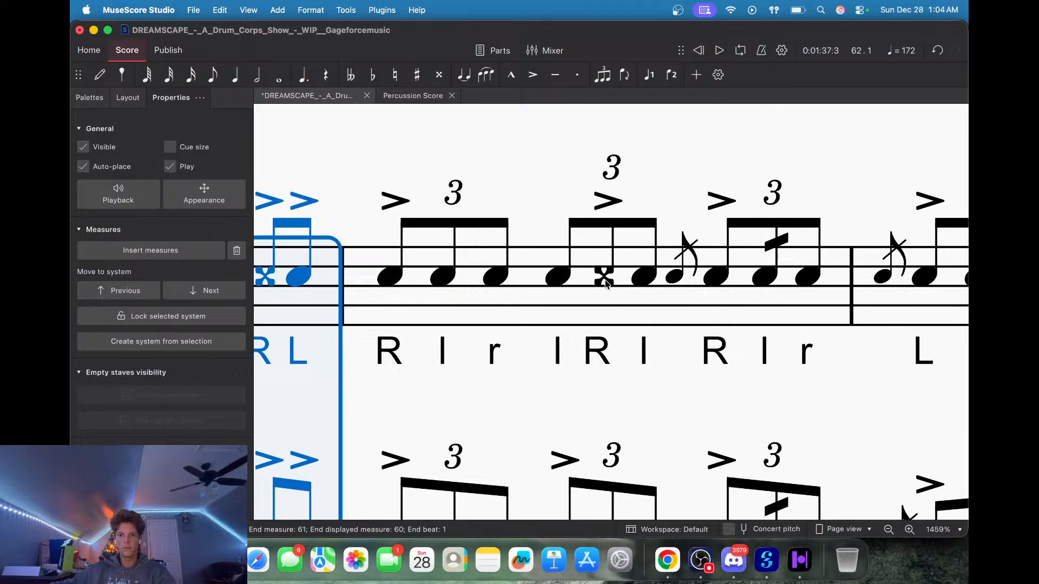
pyautogui.click(606, 283)
pyautogui.press('Down')
pyautogui.press('Down')
pyautogui.press('Down')
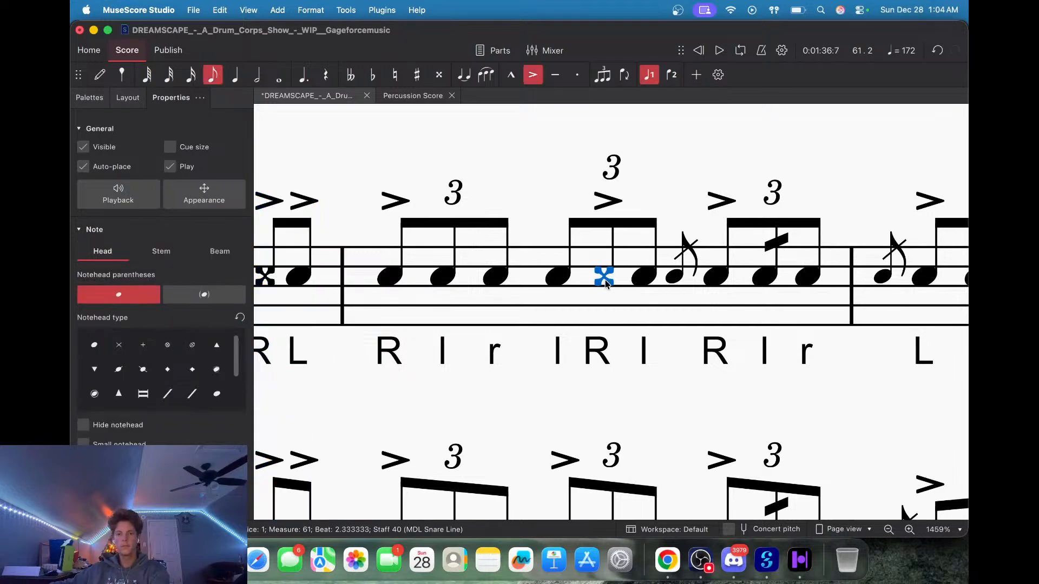
pyautogui.press('Escape')
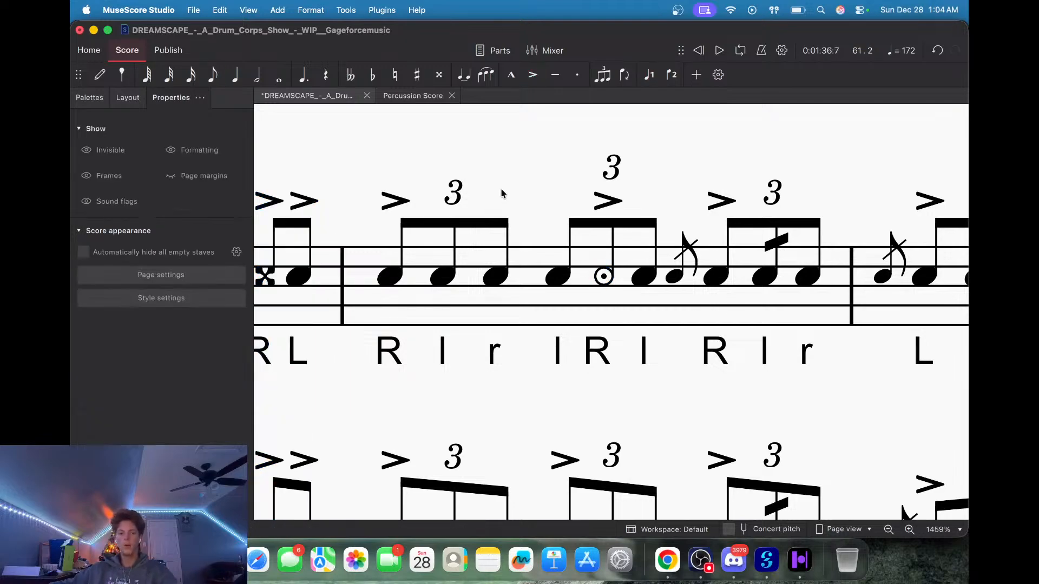
# Select measure 59 across the three battery staves and play from there through measure 62.
pyautogui.scroll(-5, 518, 212)
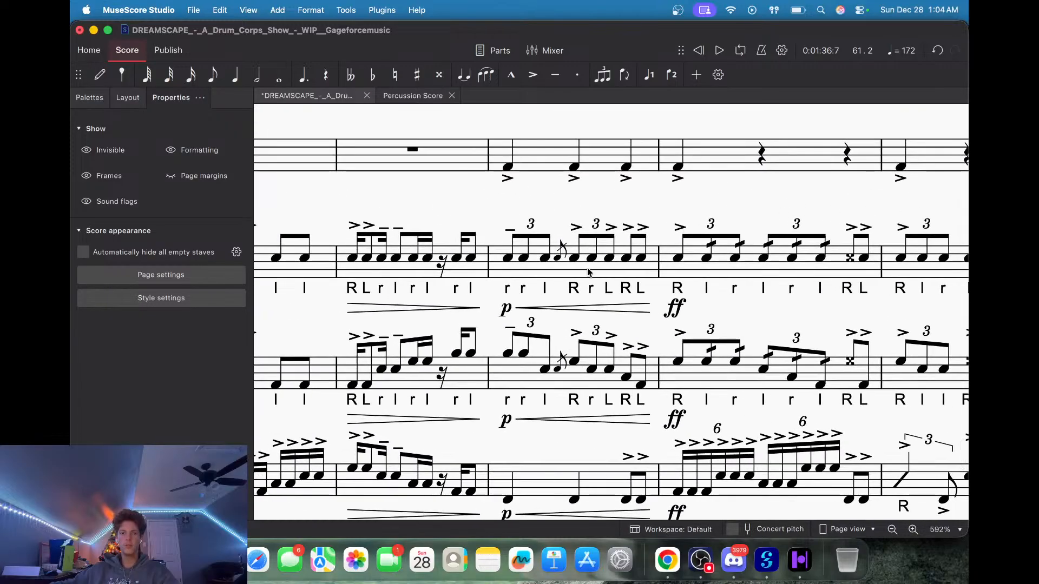
pyautogui.click(549, 282)
pyautogui.keyDown('shift'); pyautogui.click(529, 491); pyautogui.keyUp('shift')
pyautogui.press('space')
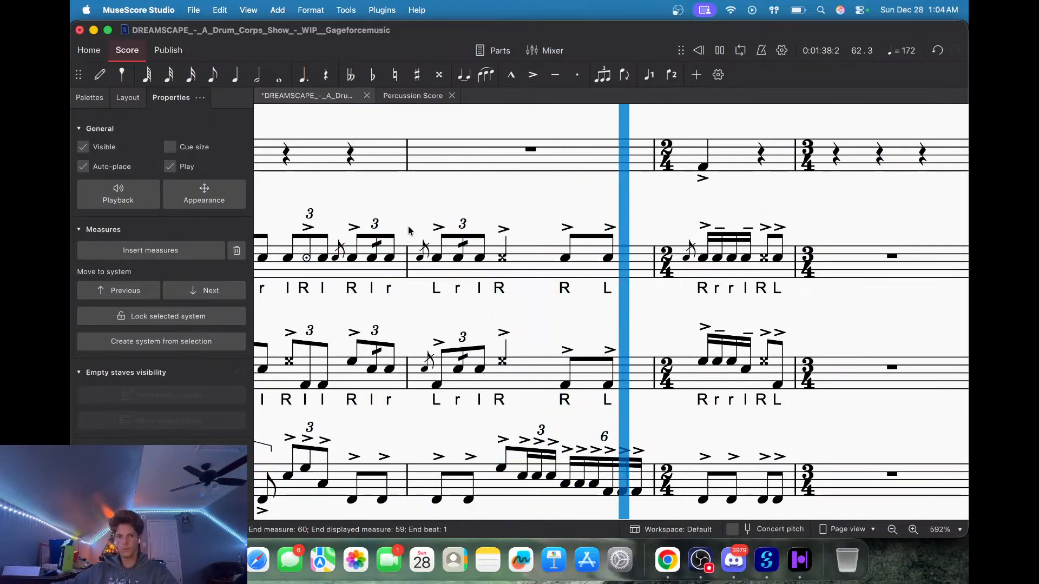
pyautogui.press('space')
pyautogui.moveTo(412, 207); pyautogui.dragTo(667, 207)
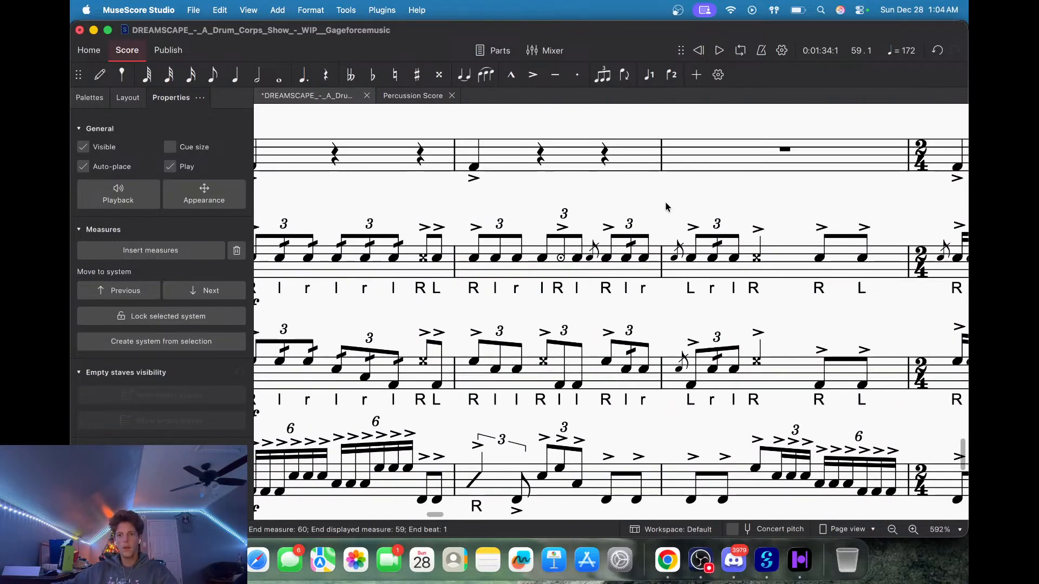
# Raise the middle snare note of measure 61's second triplet back to the sound with the X notehead.
pyautogui.scroll(-5, 658, 212)
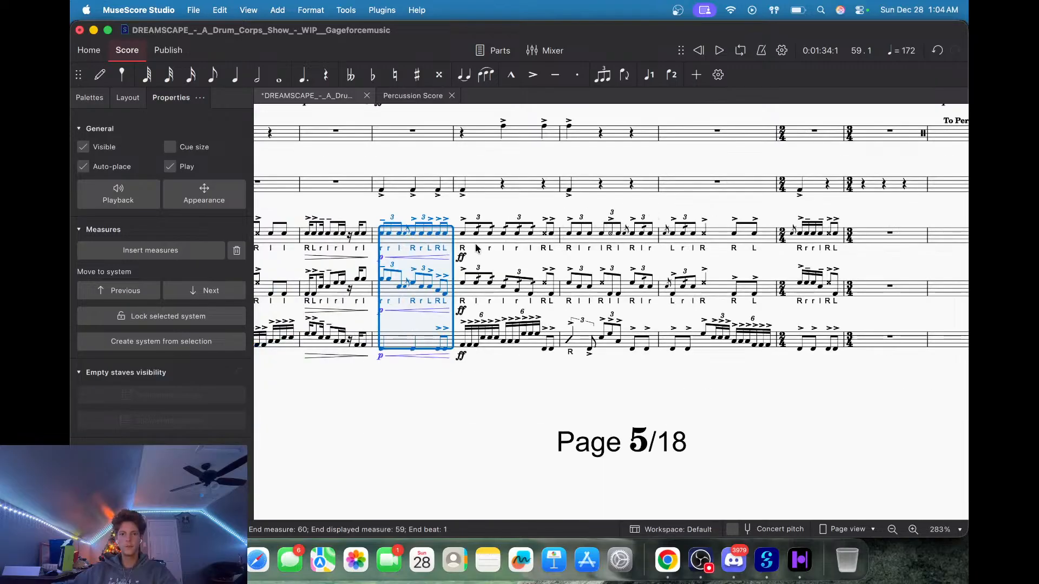
pyautogui.scroll(8, 620, 234)
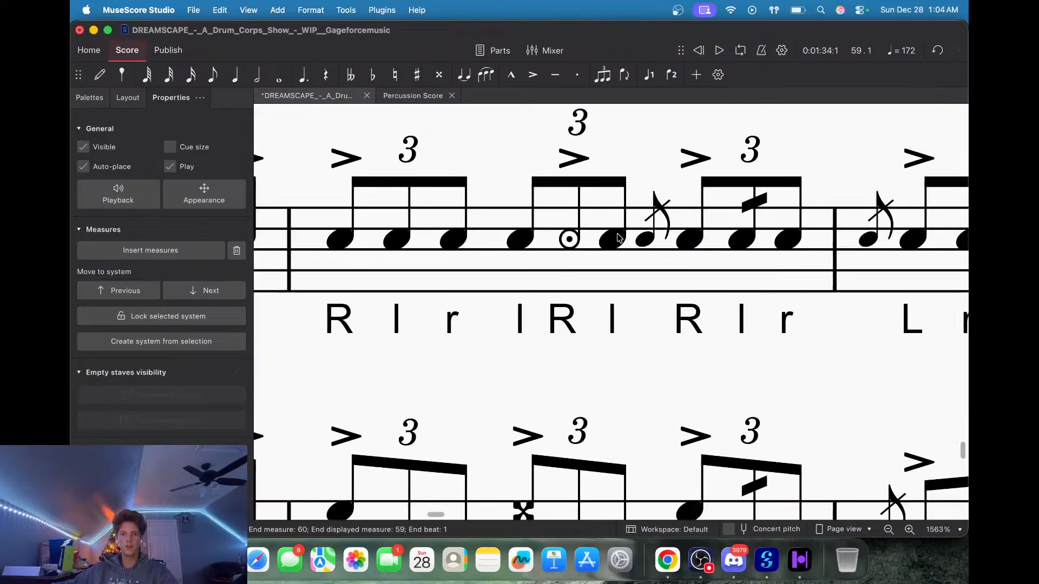
pyautogui.click(569, 239)
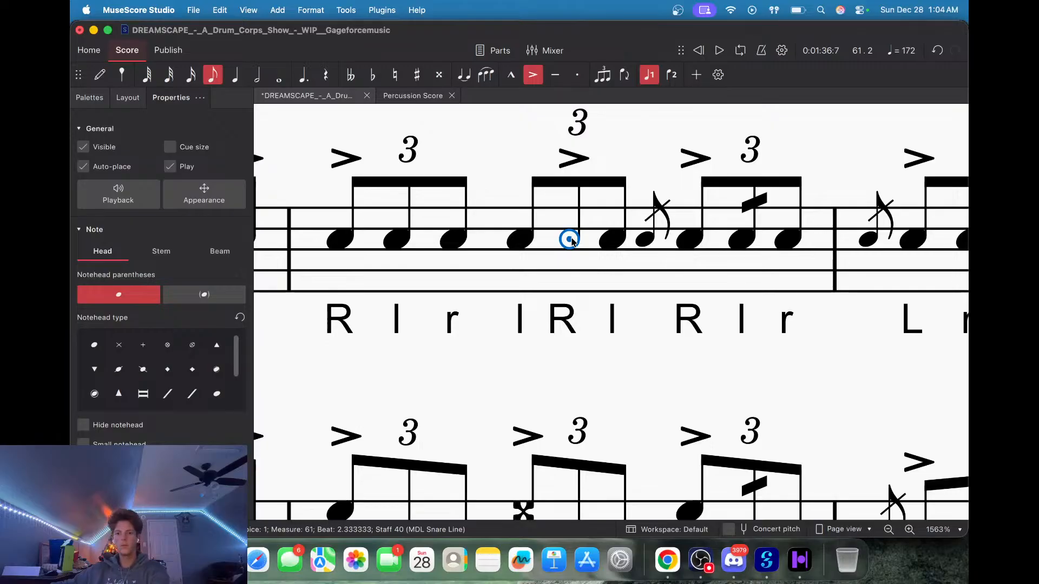
pyautogui.press('Up')
pyautogui.press('Up')
pyautogui.press('Up')
pyautogui.press('Up')
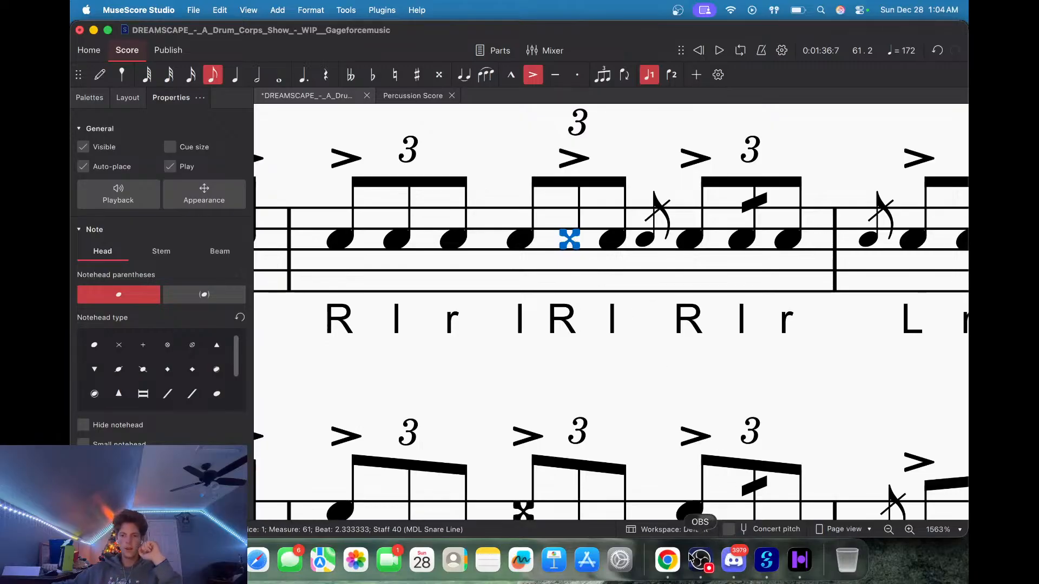
# Check the CHILL STREAM + Writing Beats livestream page in Chrome and return to OBS.
pyautogui.scroll(-10, 635, 318)
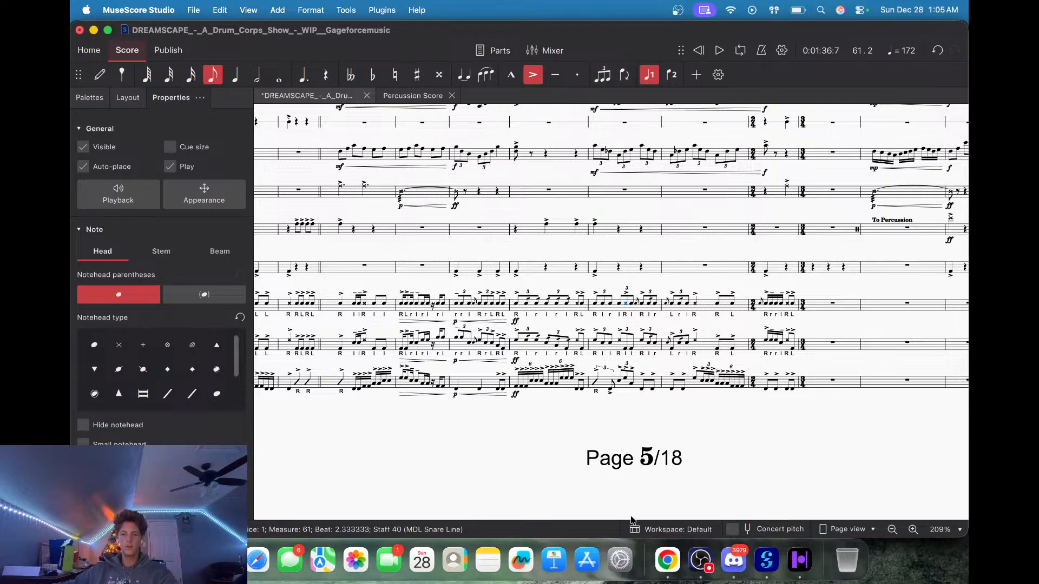
pyautogui.click(700, 559)
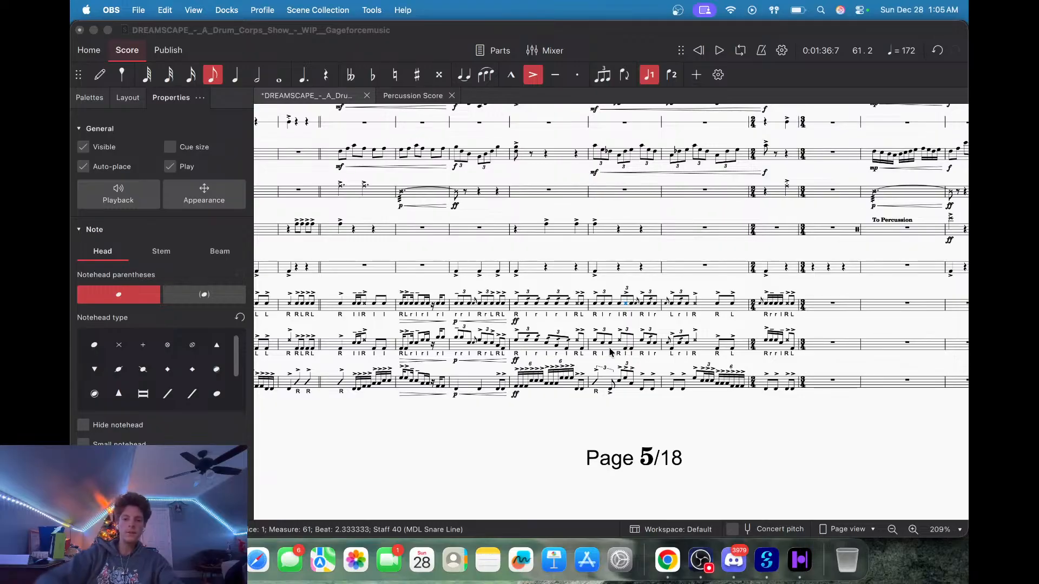
pyautogui.click(669, 564)
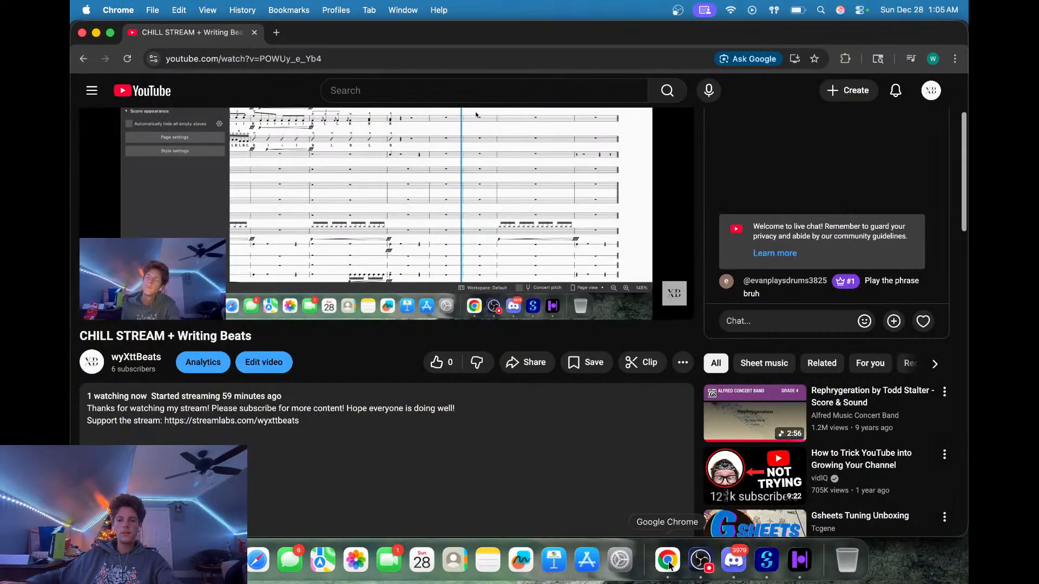
pyautogui.click(699, 567)
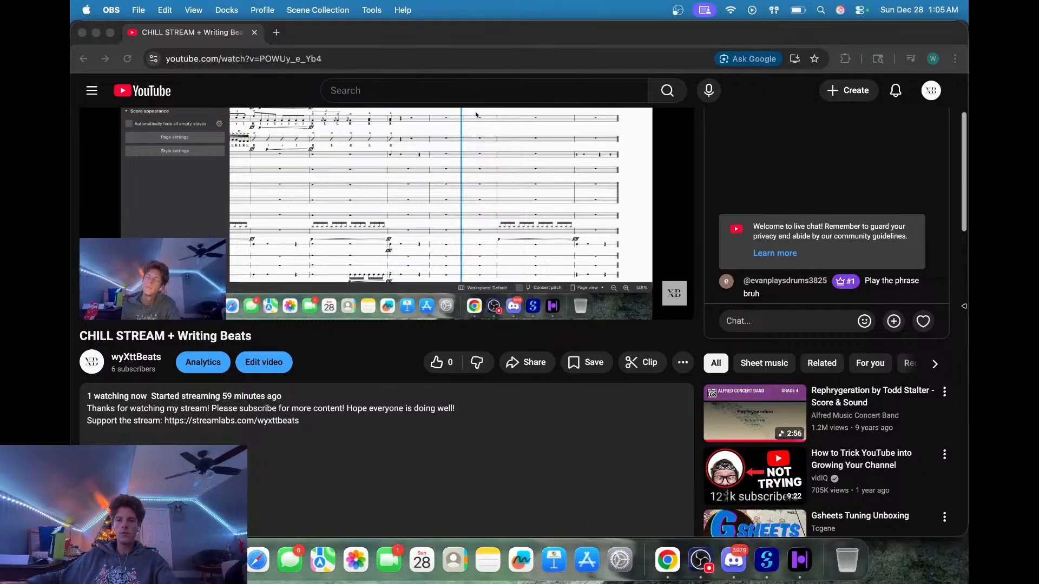